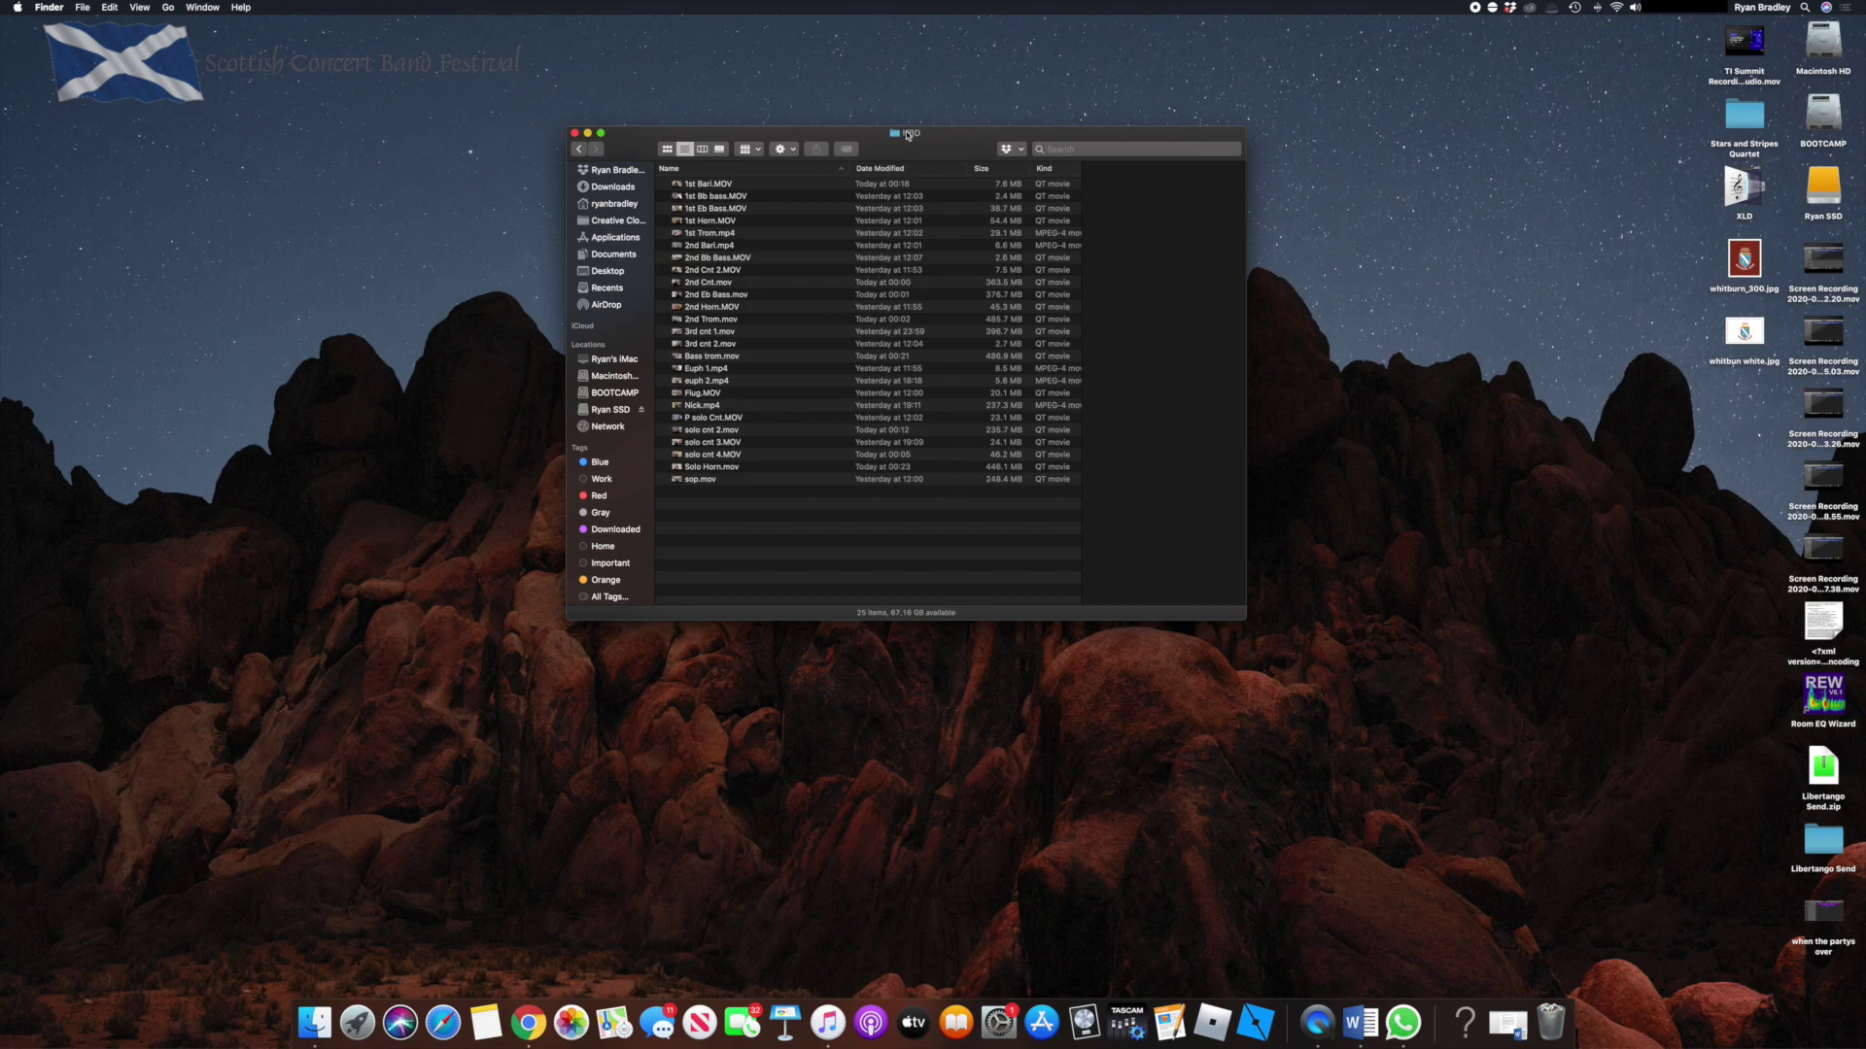
Launch Final Cut Pro.
{"action": "key", "text": "super+space"}
{"action": "type", "text": "f"}
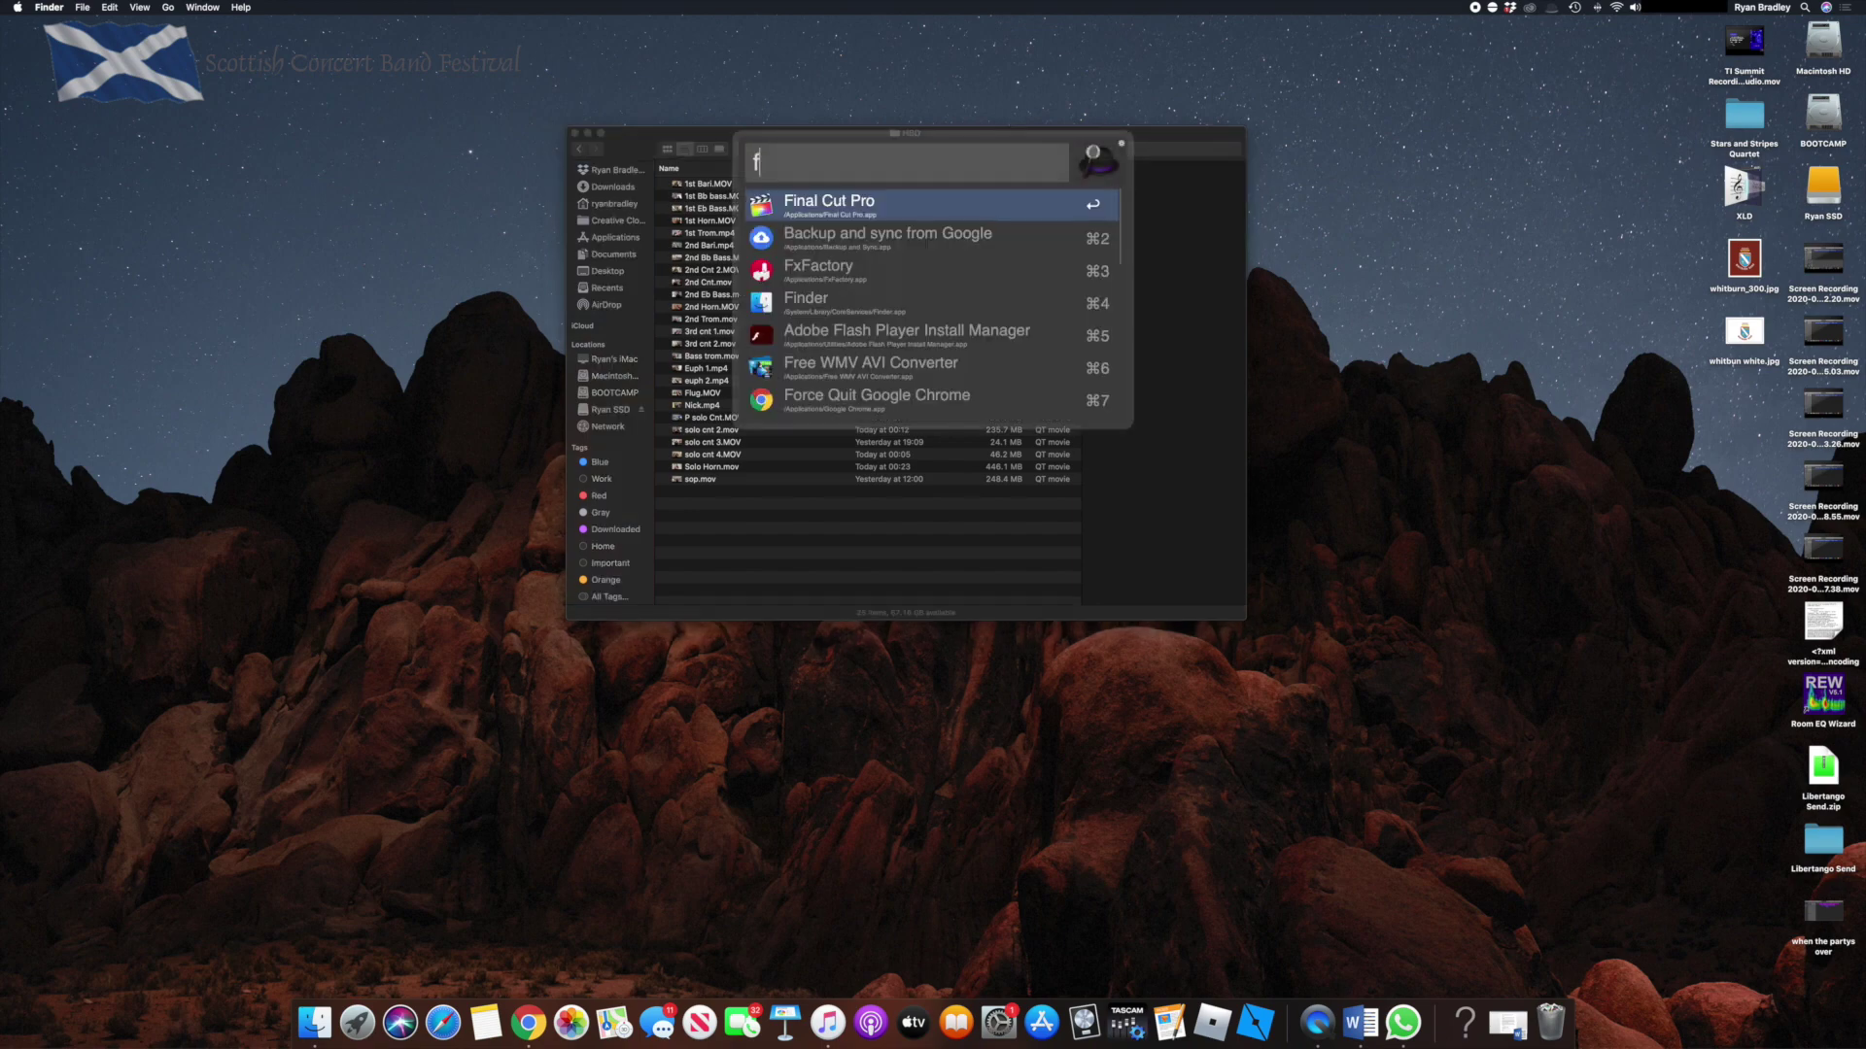
{"action": "key", "text": "Return"}
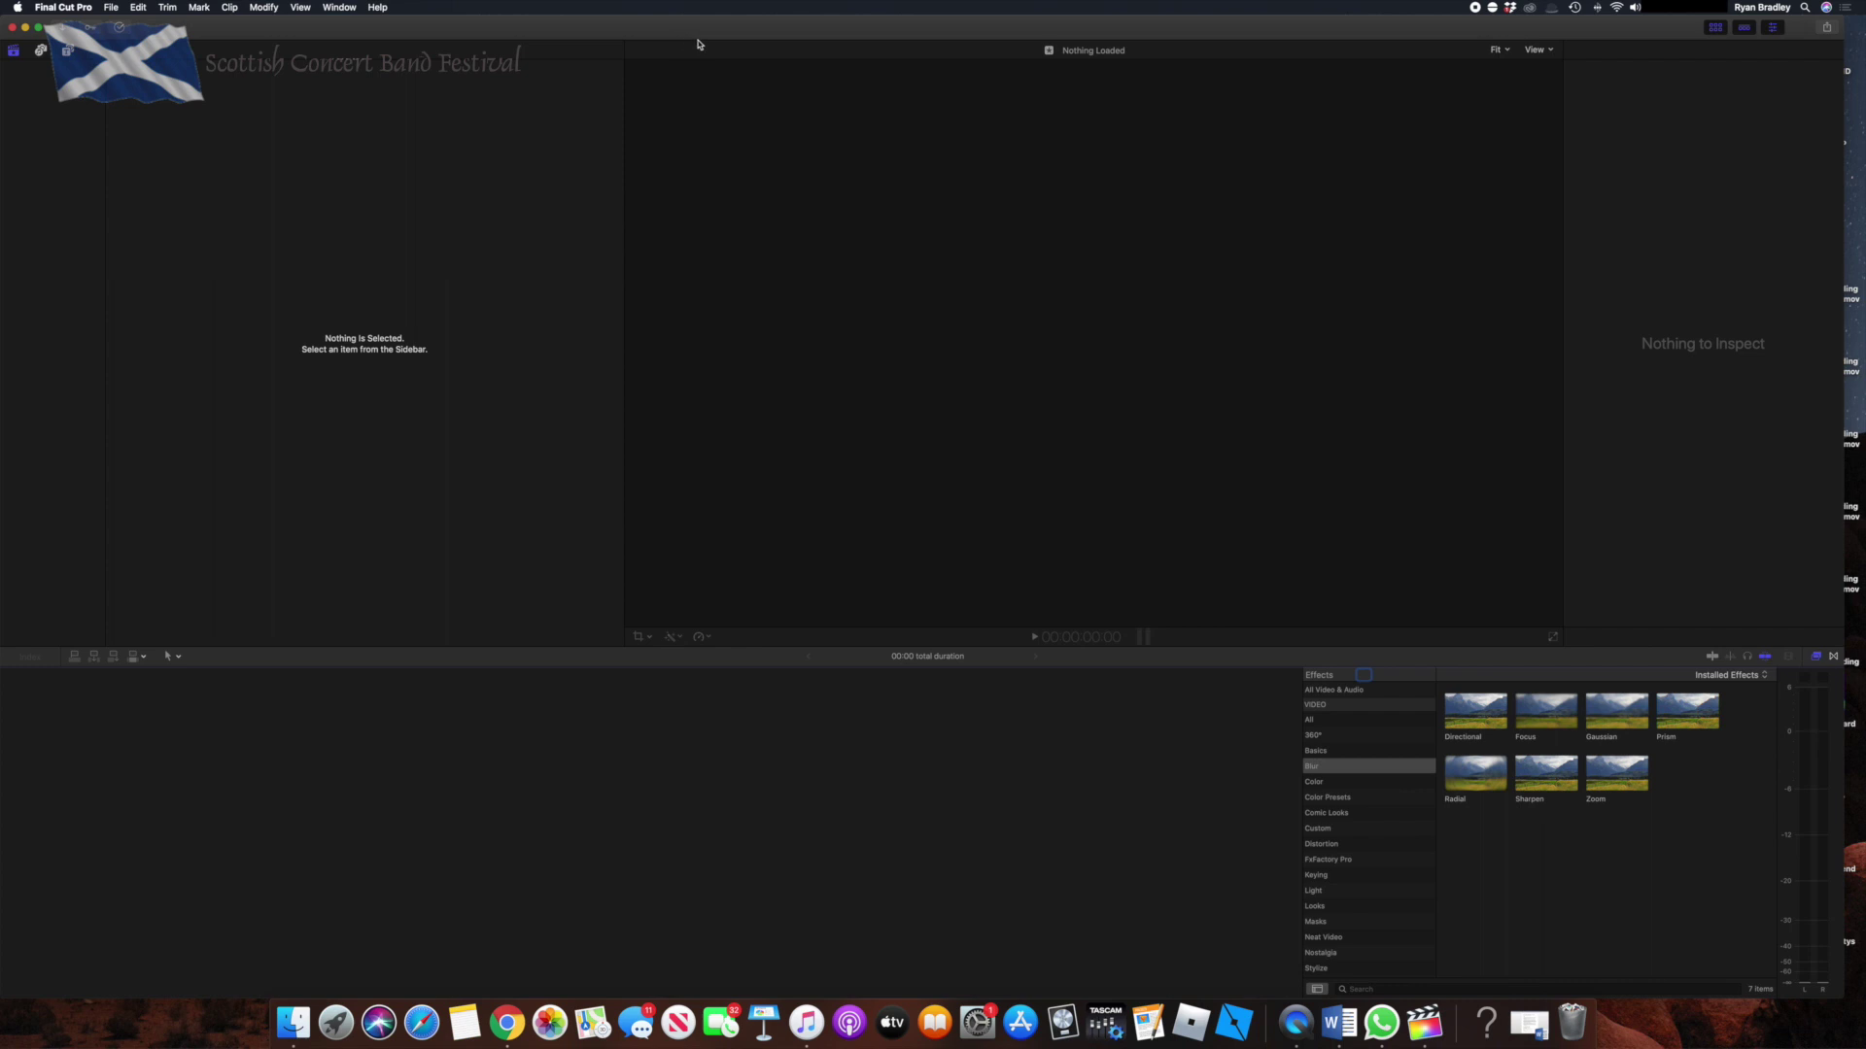
Create a new library named HBD in the SCBF folder.
{"action": "left_click", "coordinate": [111, 7]}
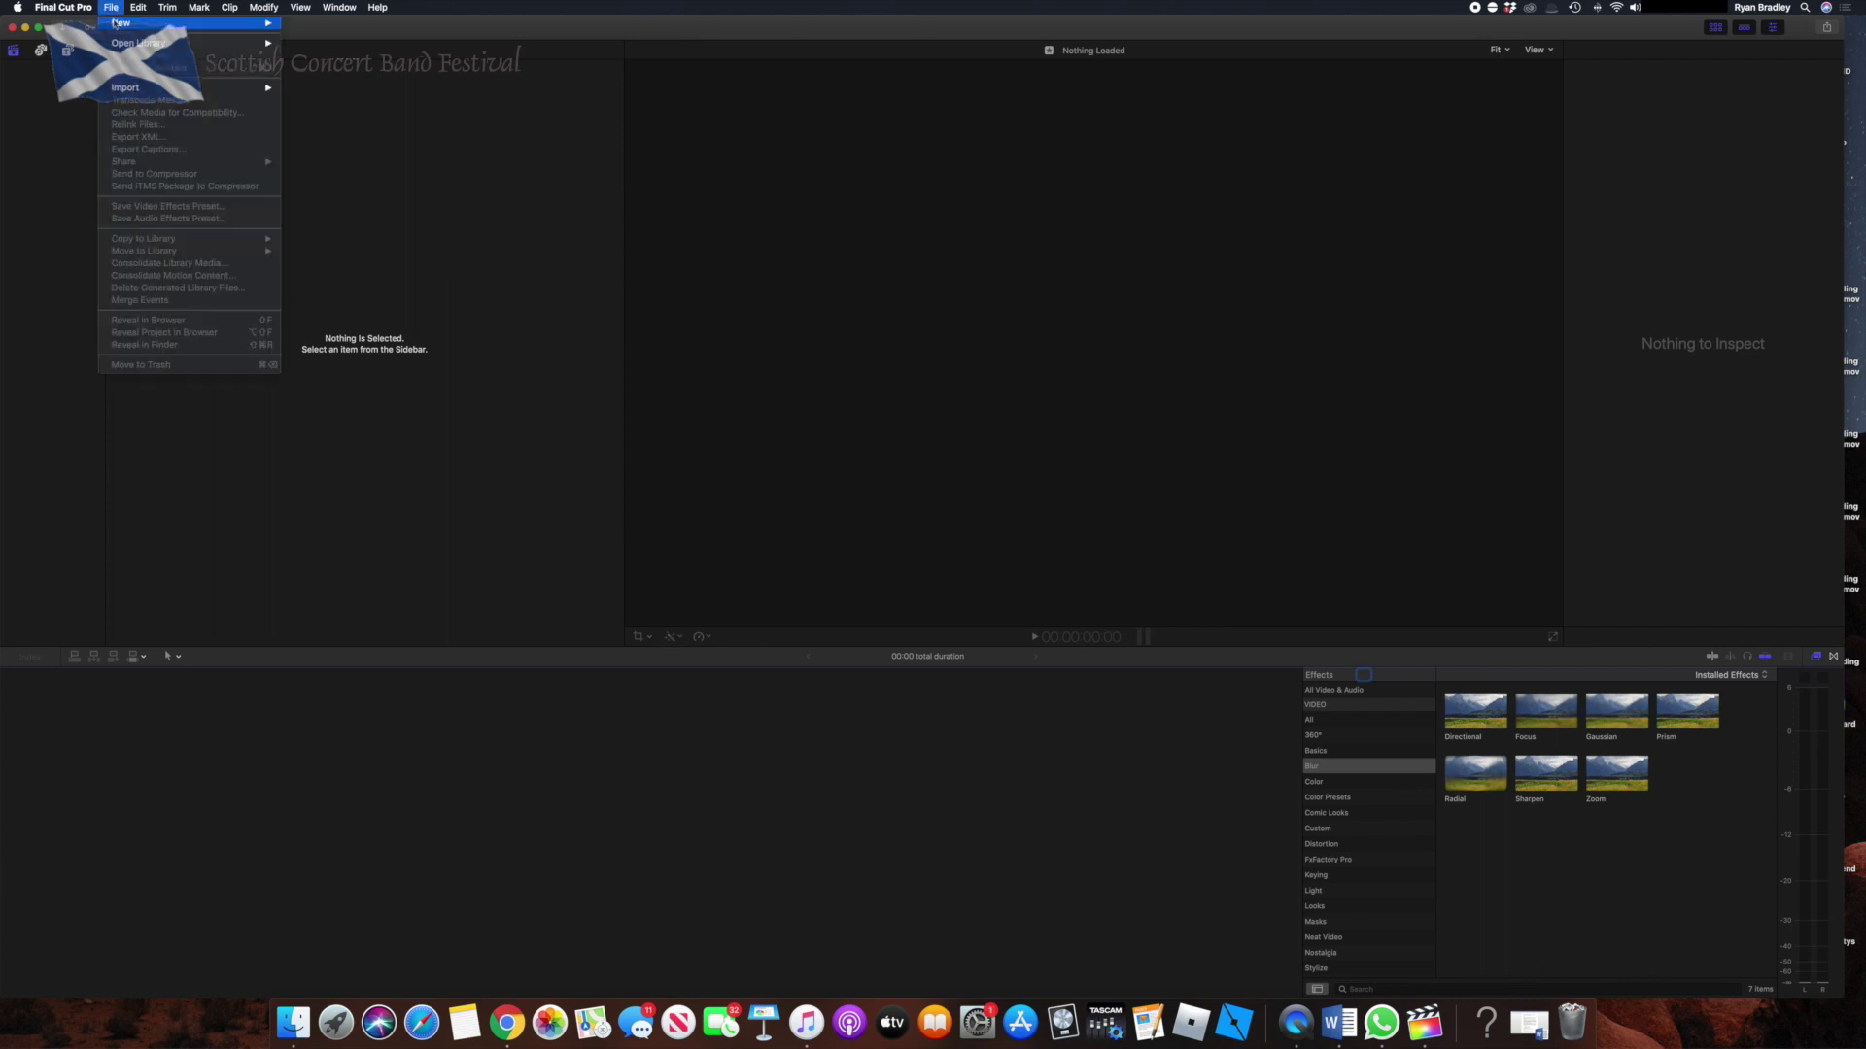
{"action": "mouse_move", "coordinate": [146, 23]}
{"action": "left_click", "coordinate": [325, 51]}
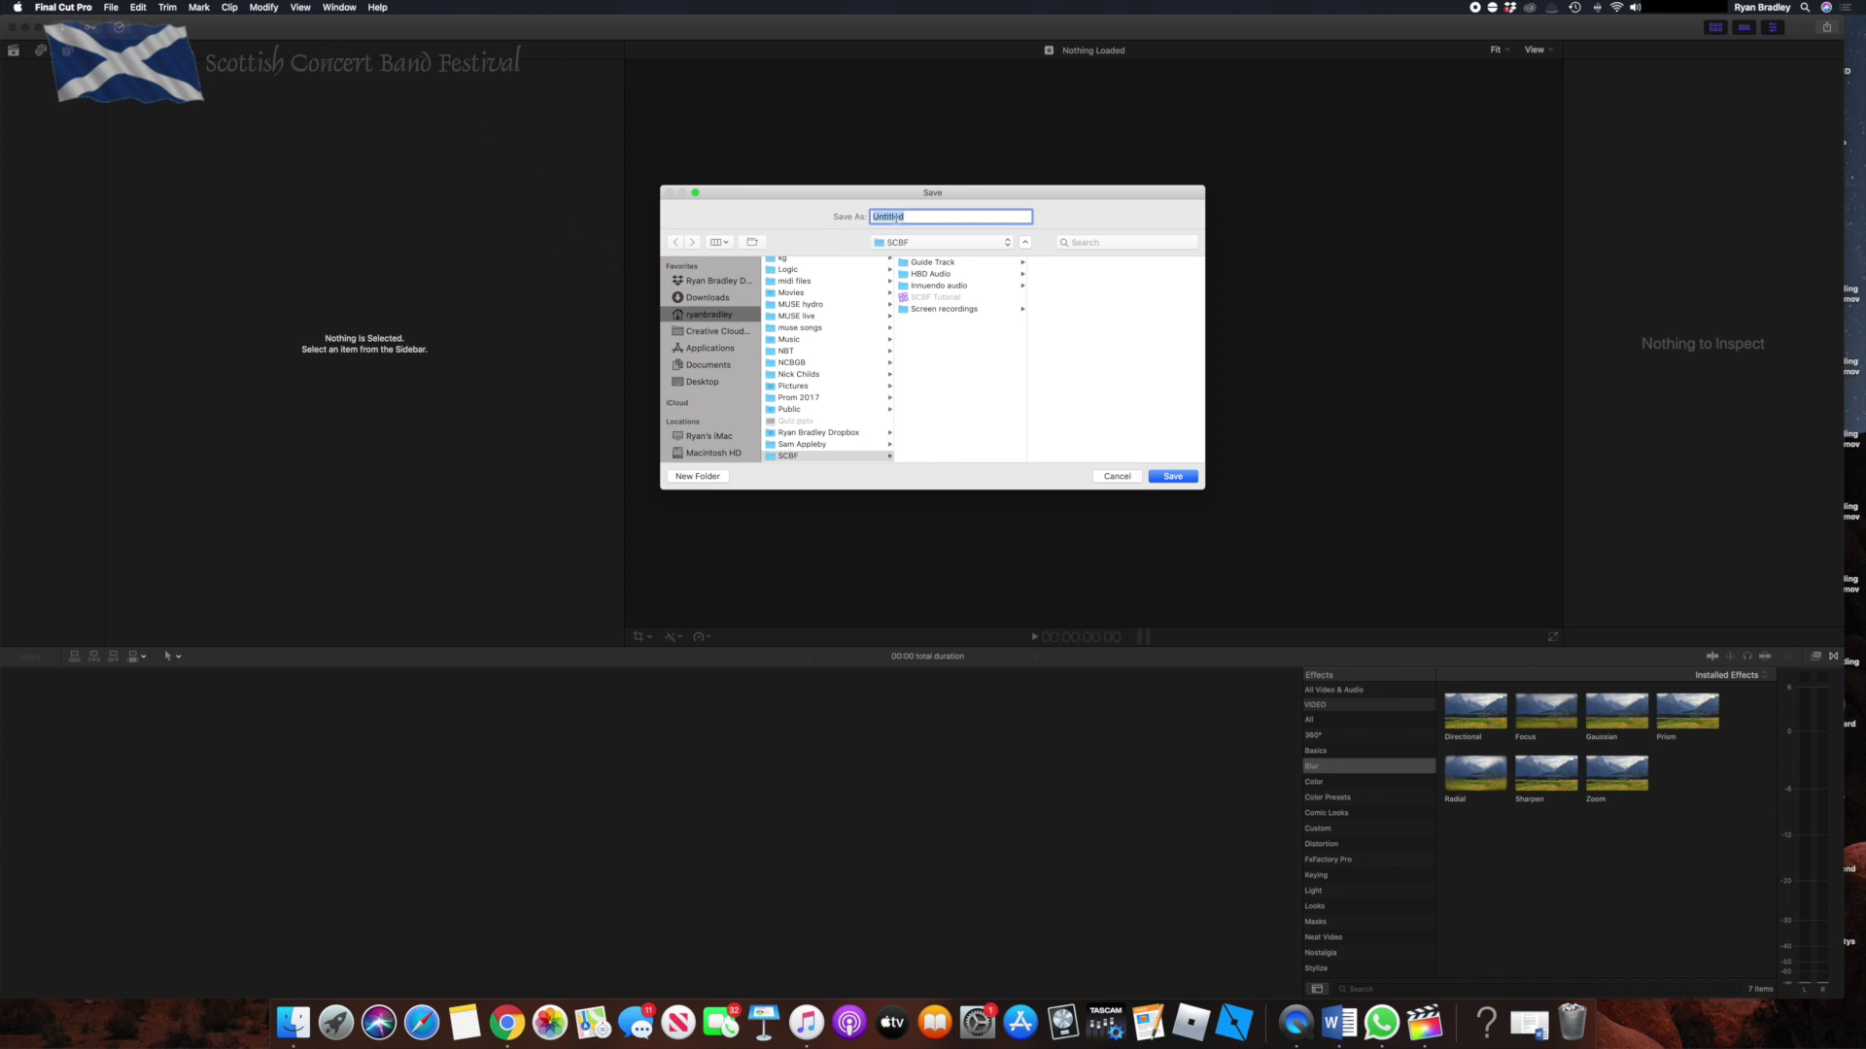
{"action": "type", "text": "HBD"}
{"action": "key", "text": "Return"}
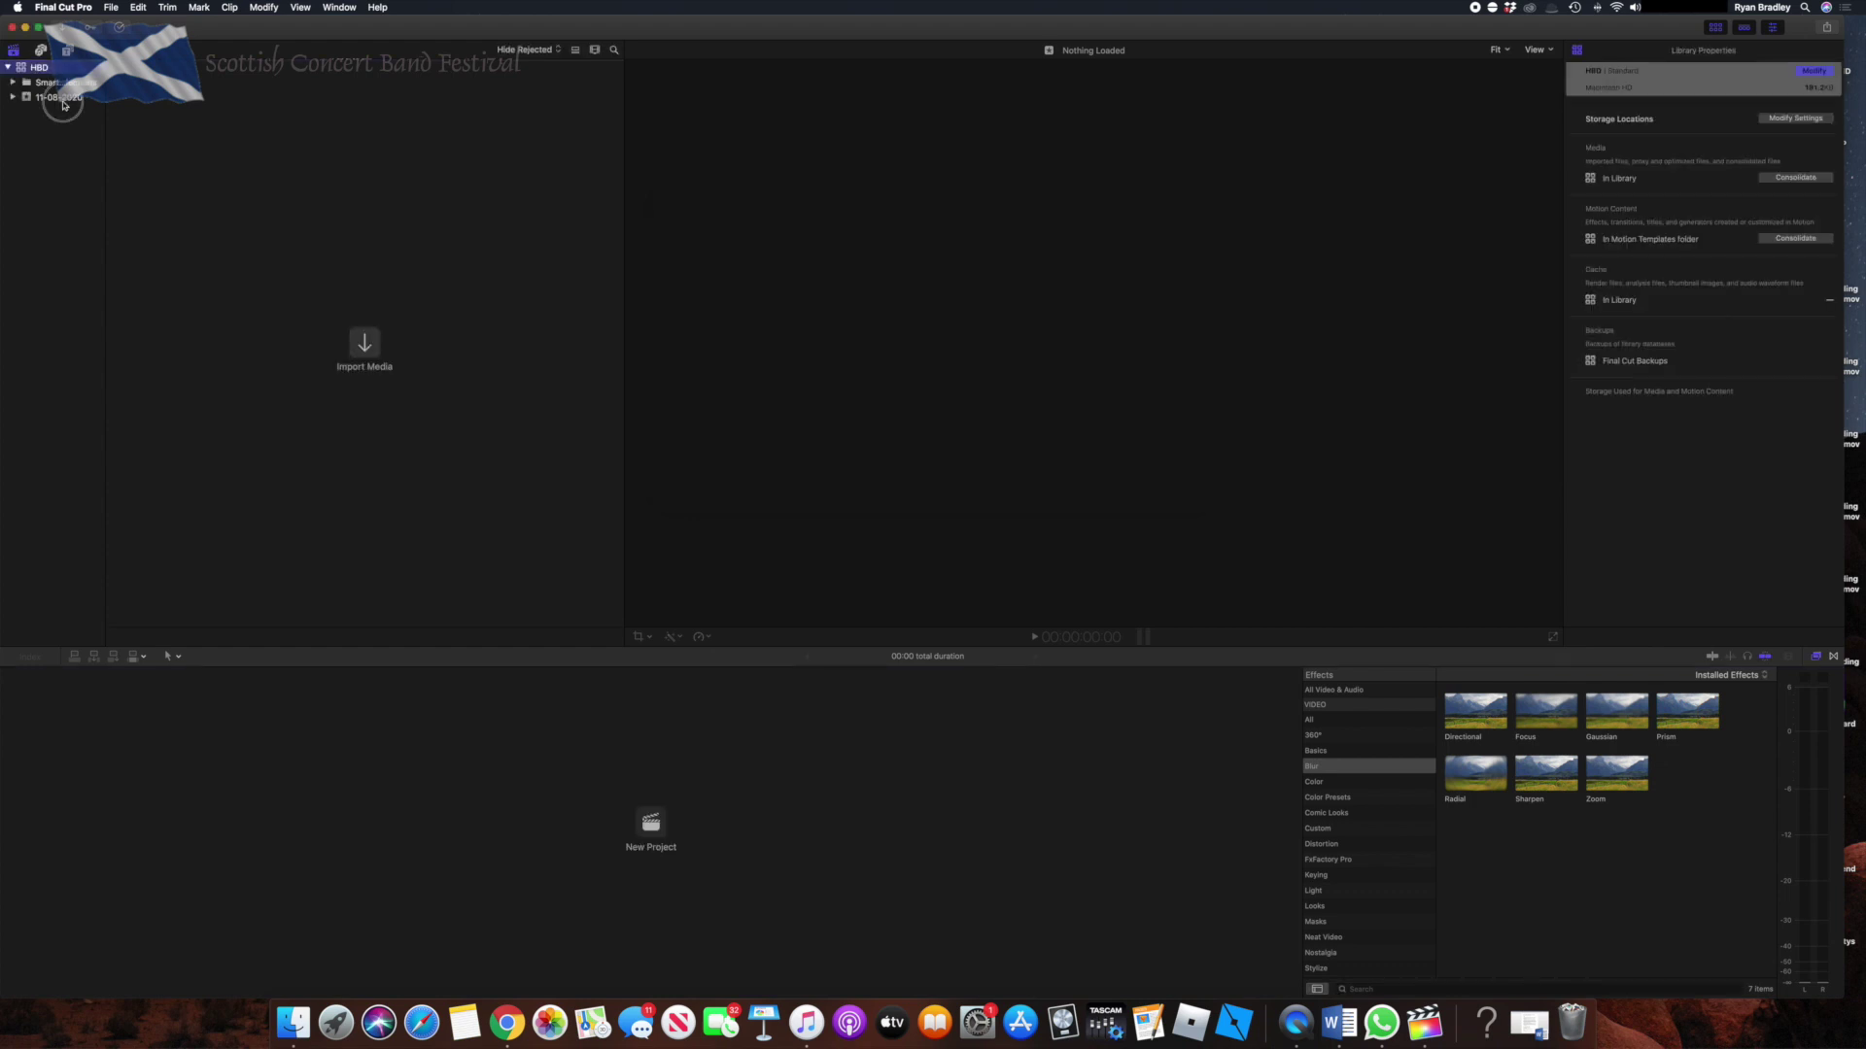
Create a new event named Happy Birthday in the HBD library.
{"action": "left_click", "coordinate": [107, 7]}
{"action": "mouse_move", "coordinate": [126, 23]}
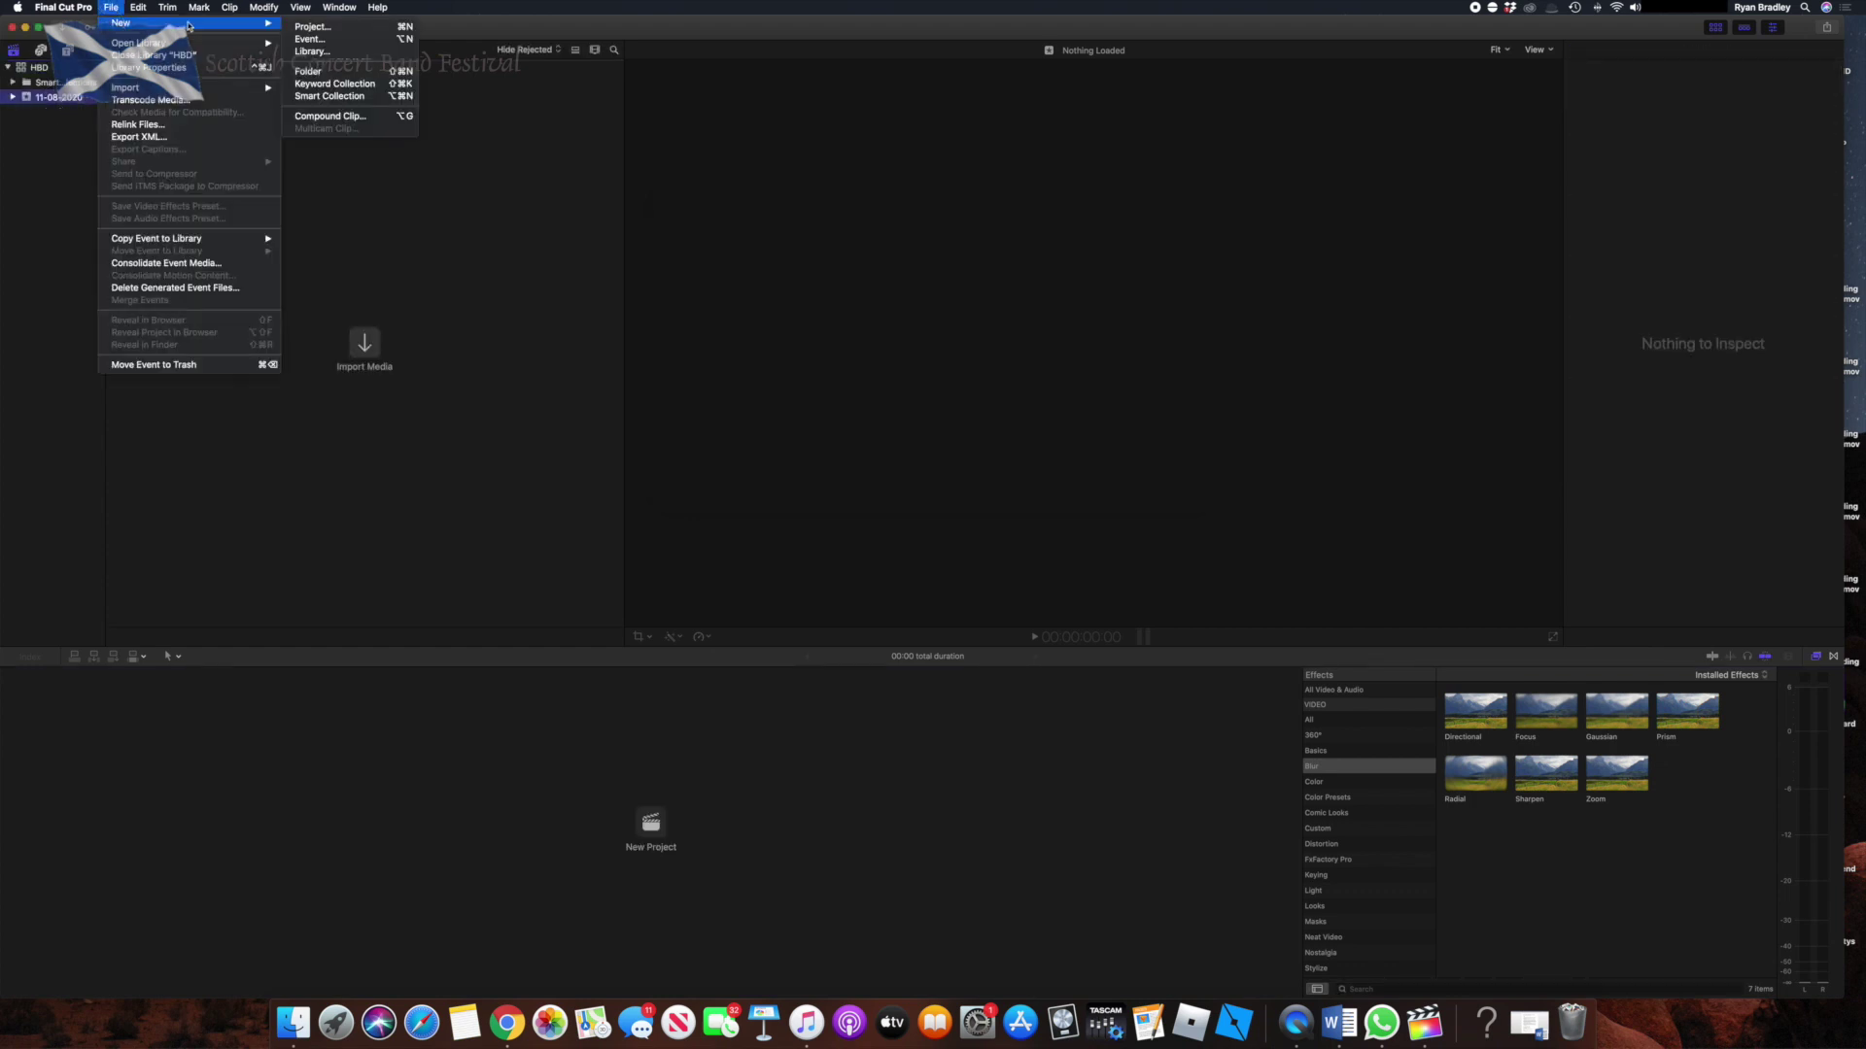
{"action": "left_click", "coordinate": [307, 40]}
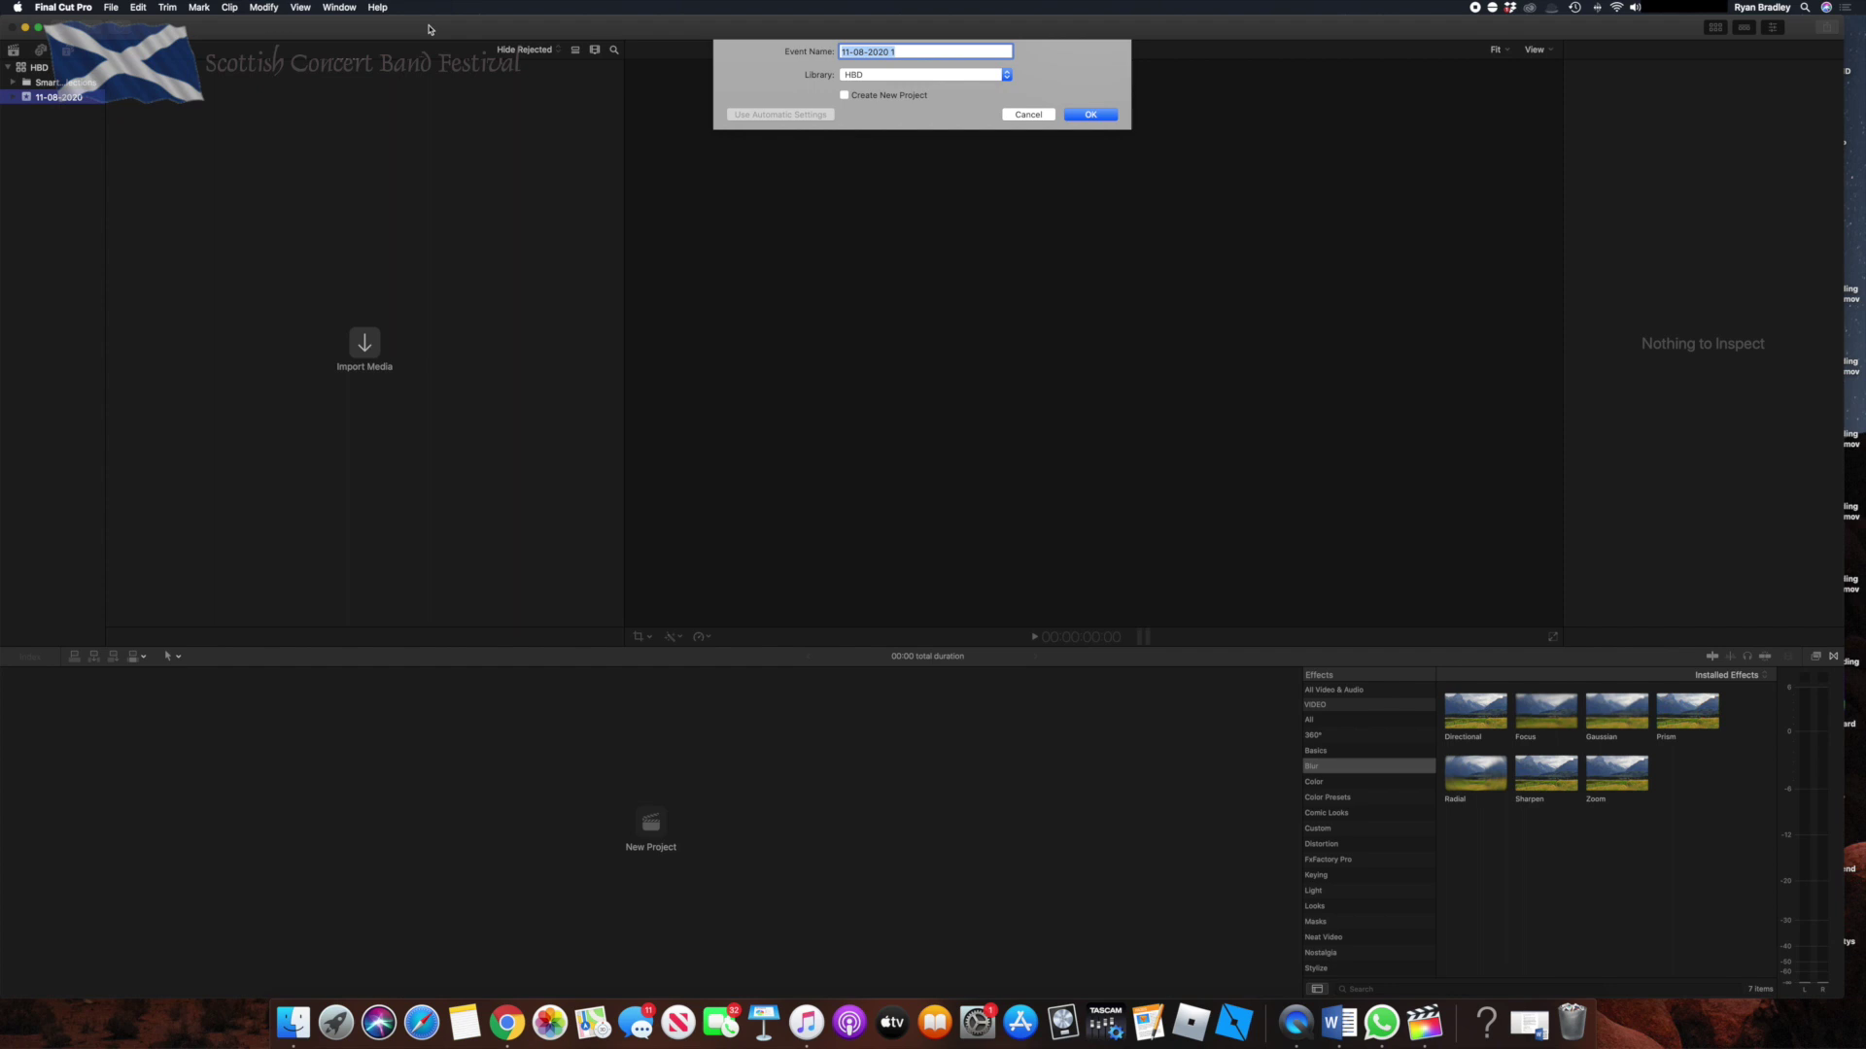
{"action": "type", "text": "Happy Birthday"}
{"action": "key", "text": "Return"}
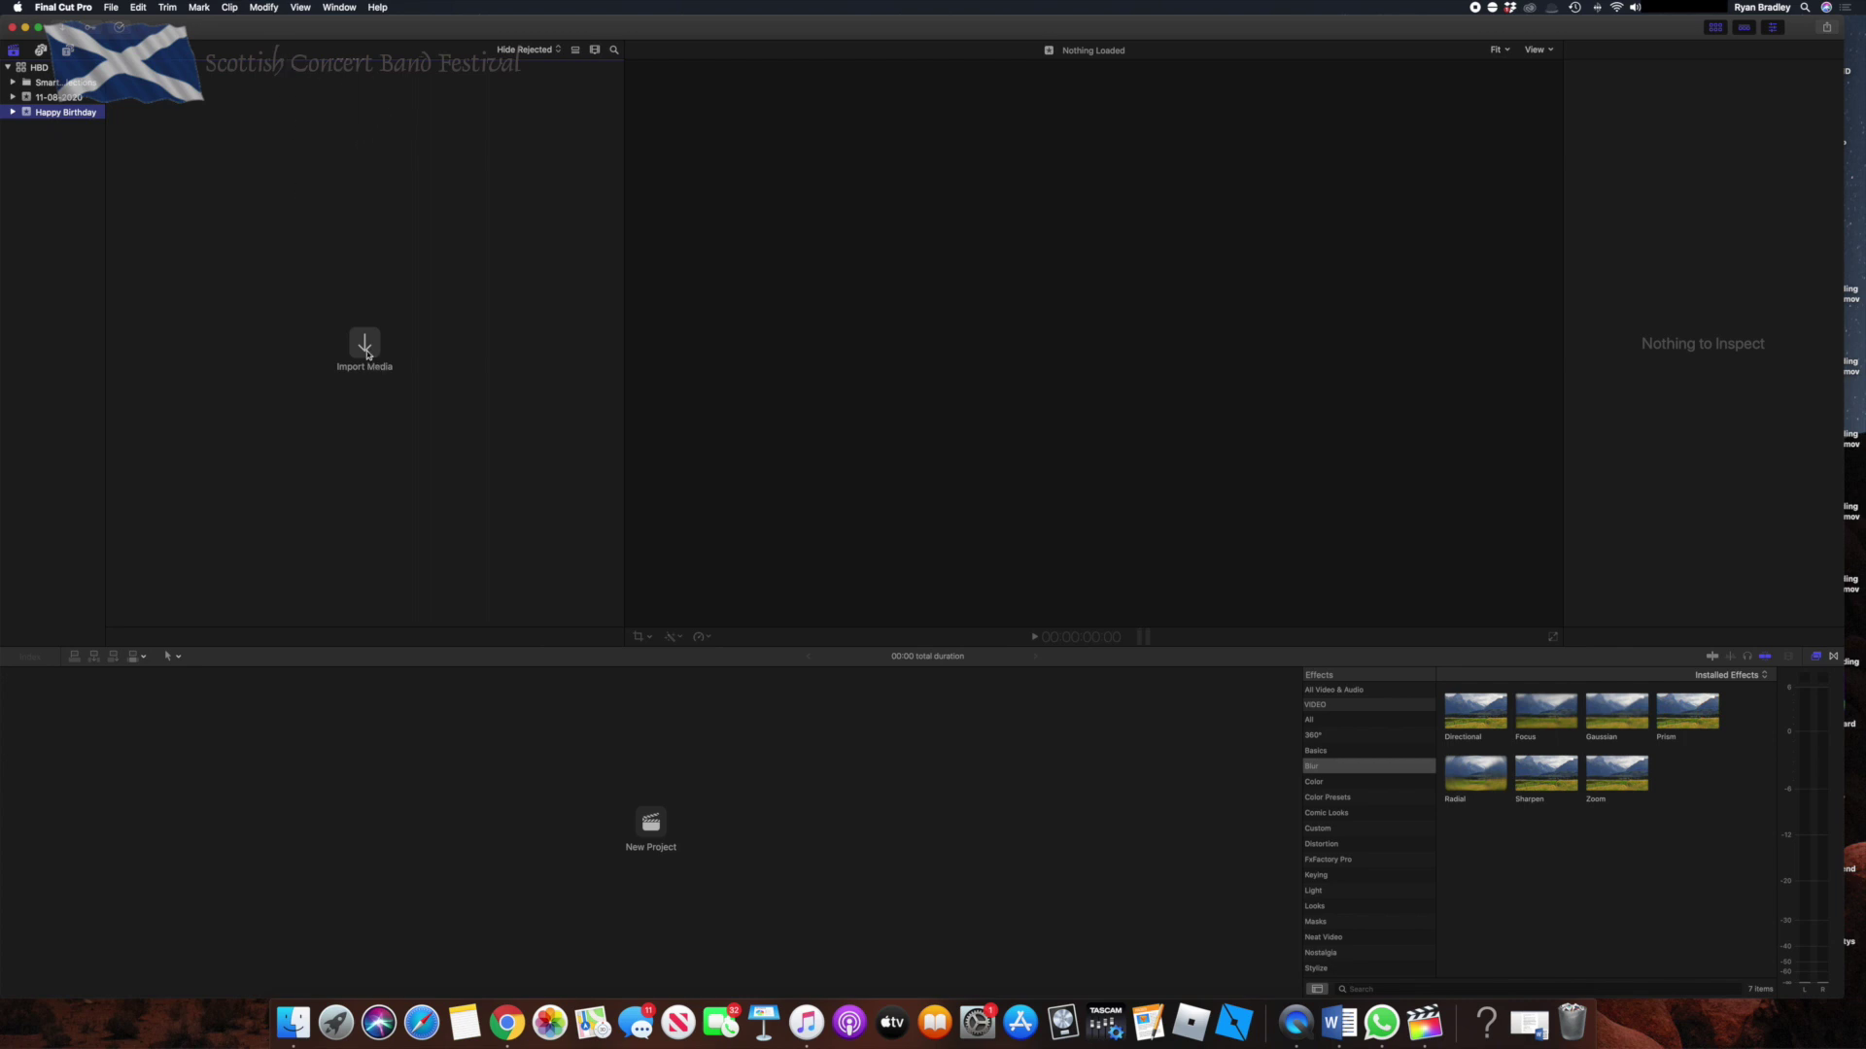
Import all clips from the HBD folder into the Happy Birthday event, creating optimized and proxy media.
{"action": "left_click", "coordinate": [370, 349]}
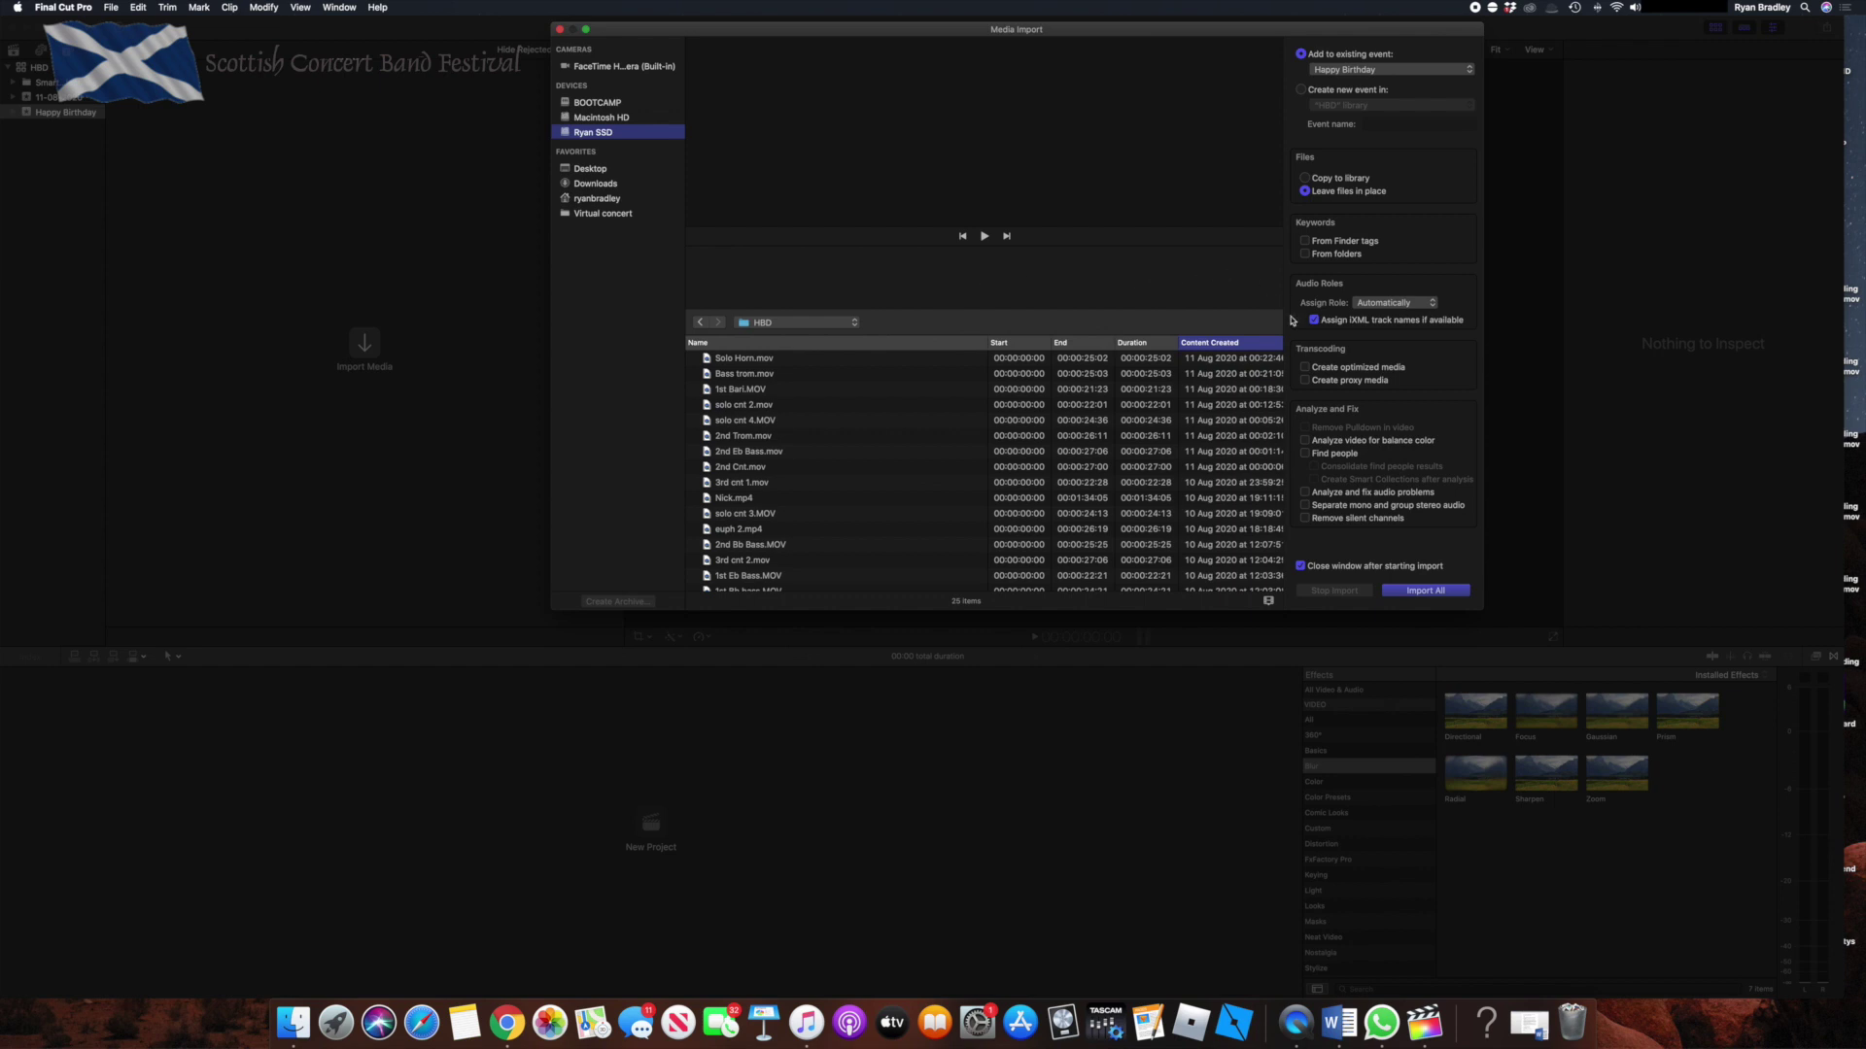
{"action": "left_click", "coordinate": [1361, 368]}
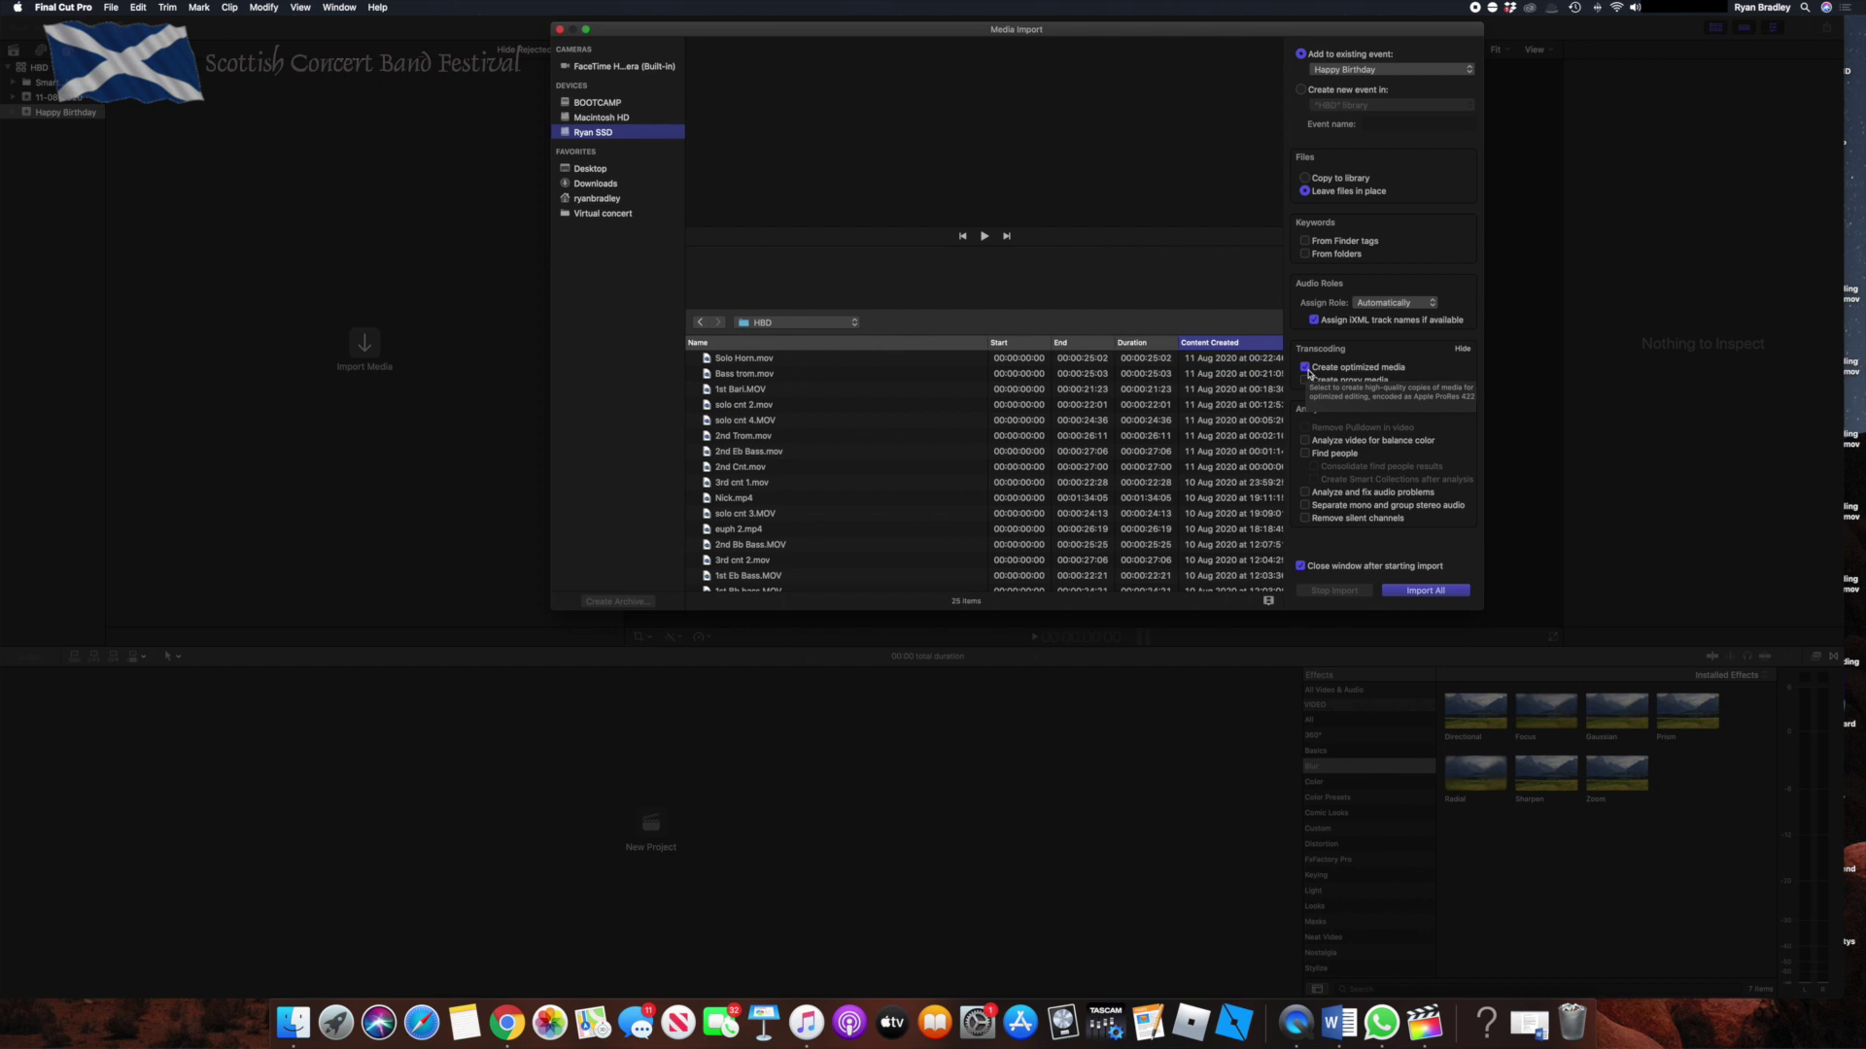
{"action": "left_click", "coordinate": [1306, 381]}
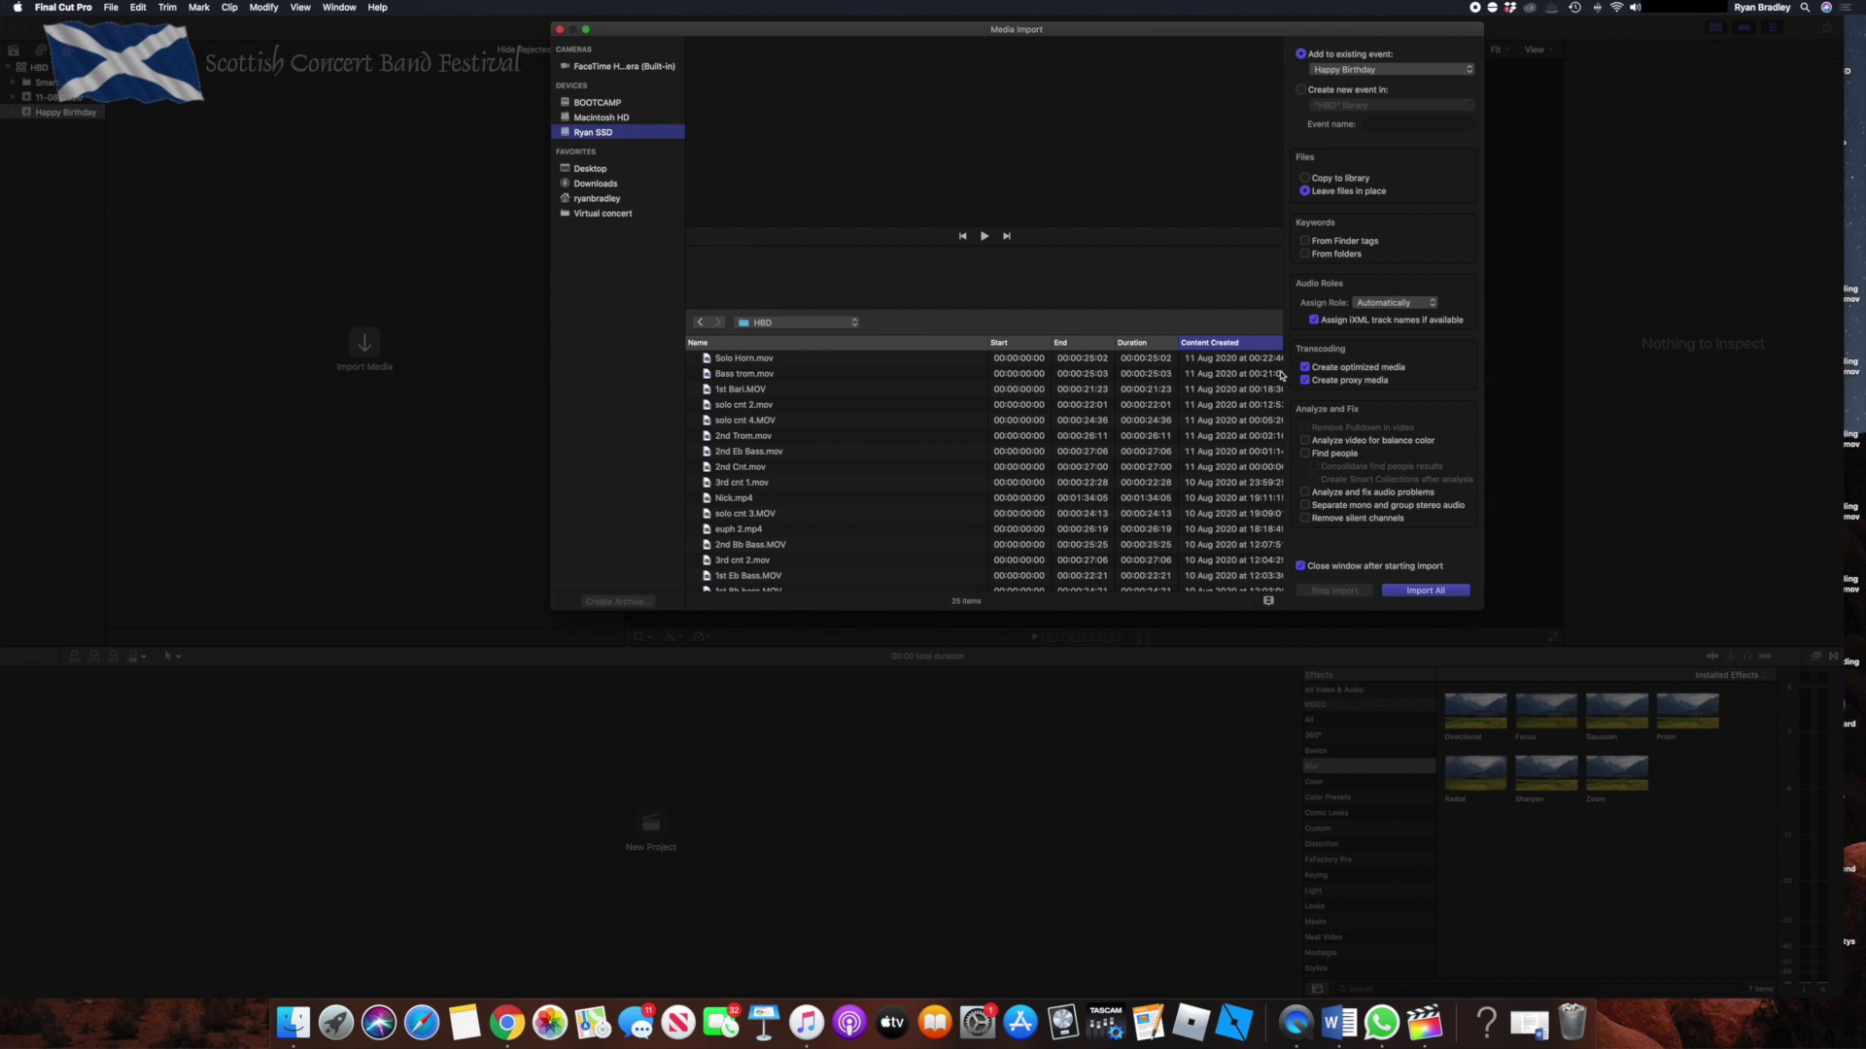
{"action": "left_click", "coordinate": [807, 358]}
{"action": "scroll", "coordinate": [797, 562], "scroll_direction": "down", "scroll_amount": 5}
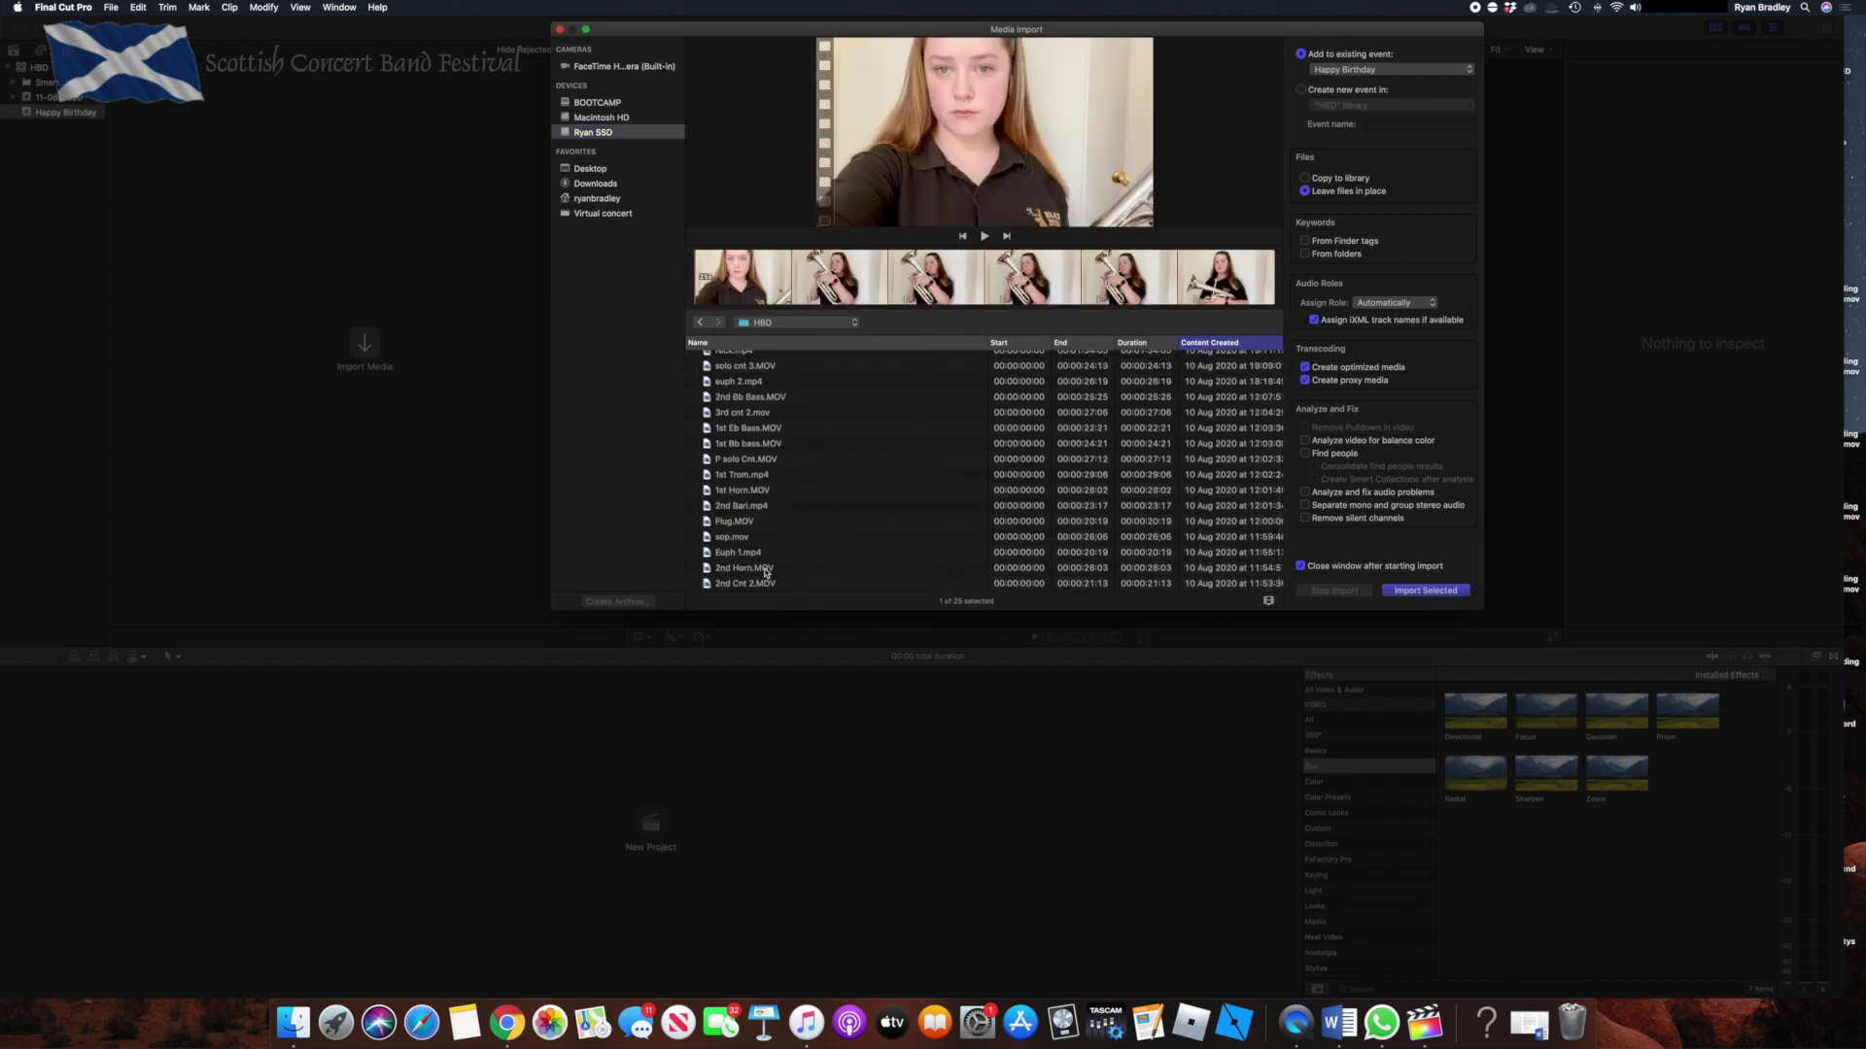
{"action": "key", "text": "super+a"}
{"action": "scroll", "coordinate": [770, 486], "scroll_direction": "up", "scroll_amount": 5}
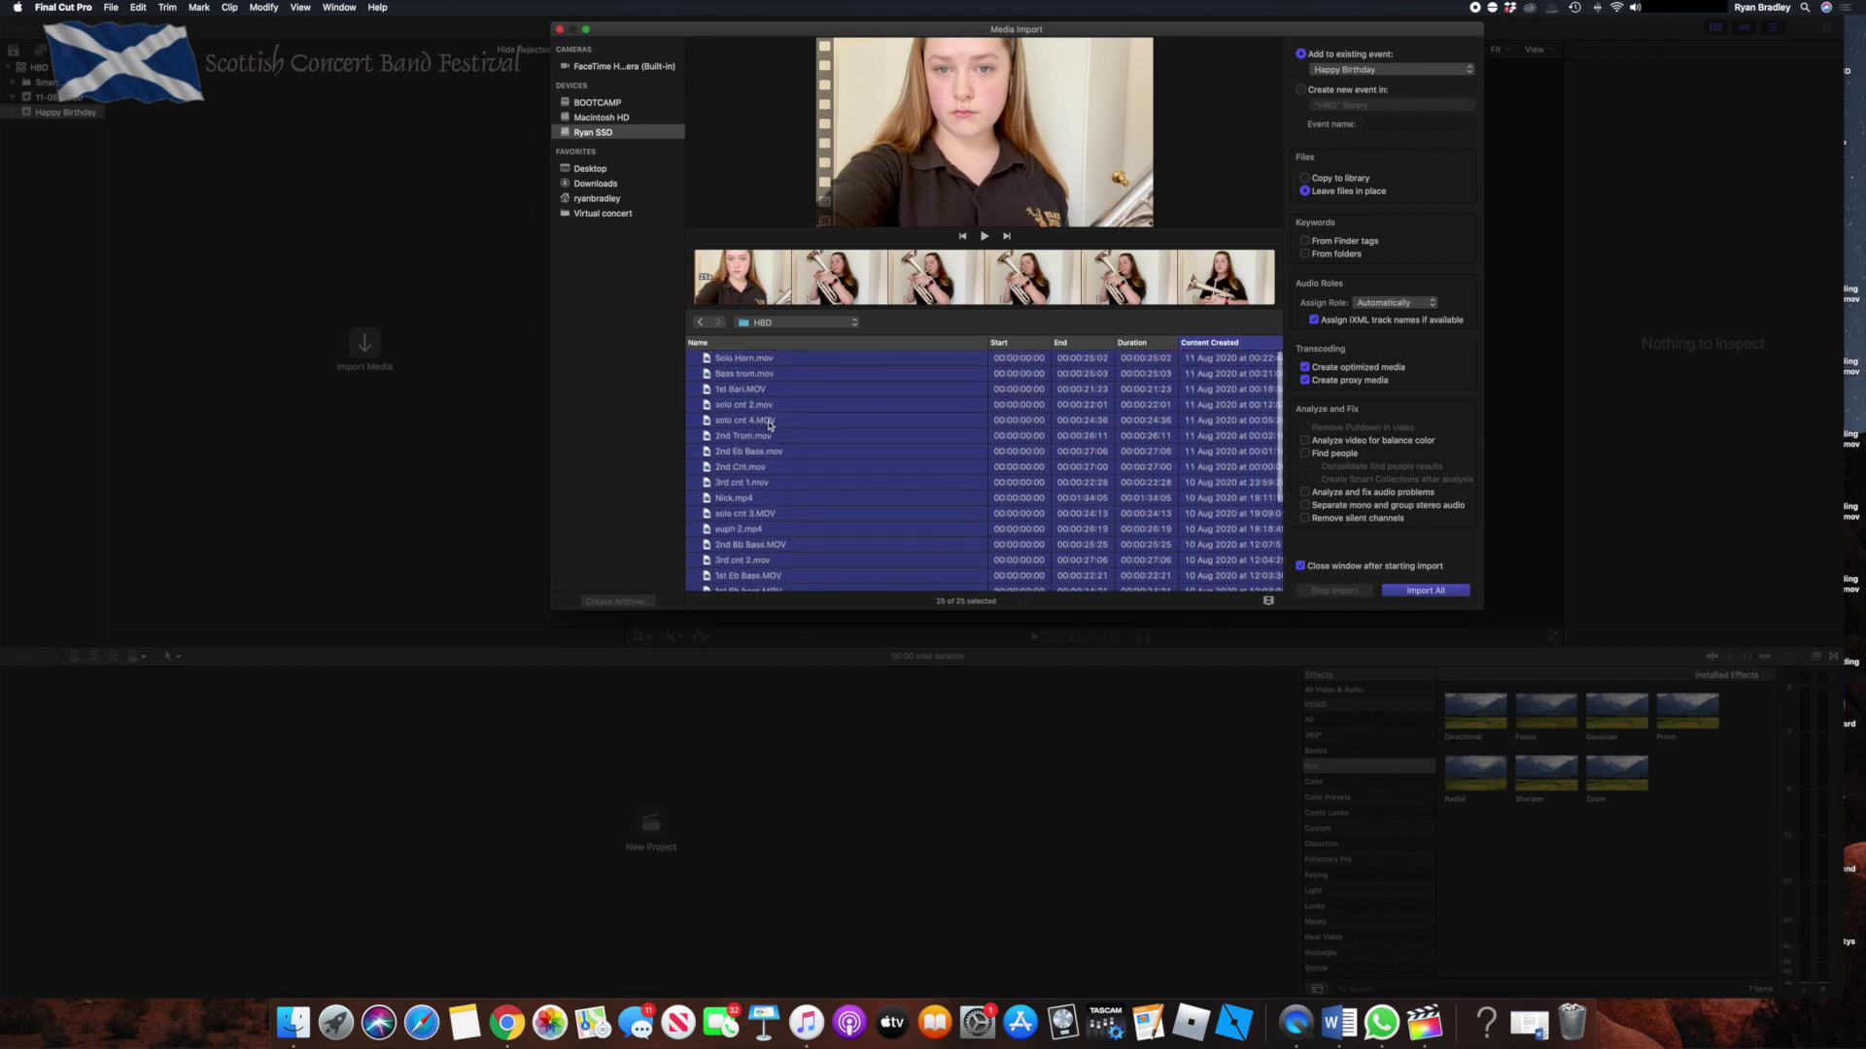
{"action": "left_click", "coordinate": [1424, 590]}
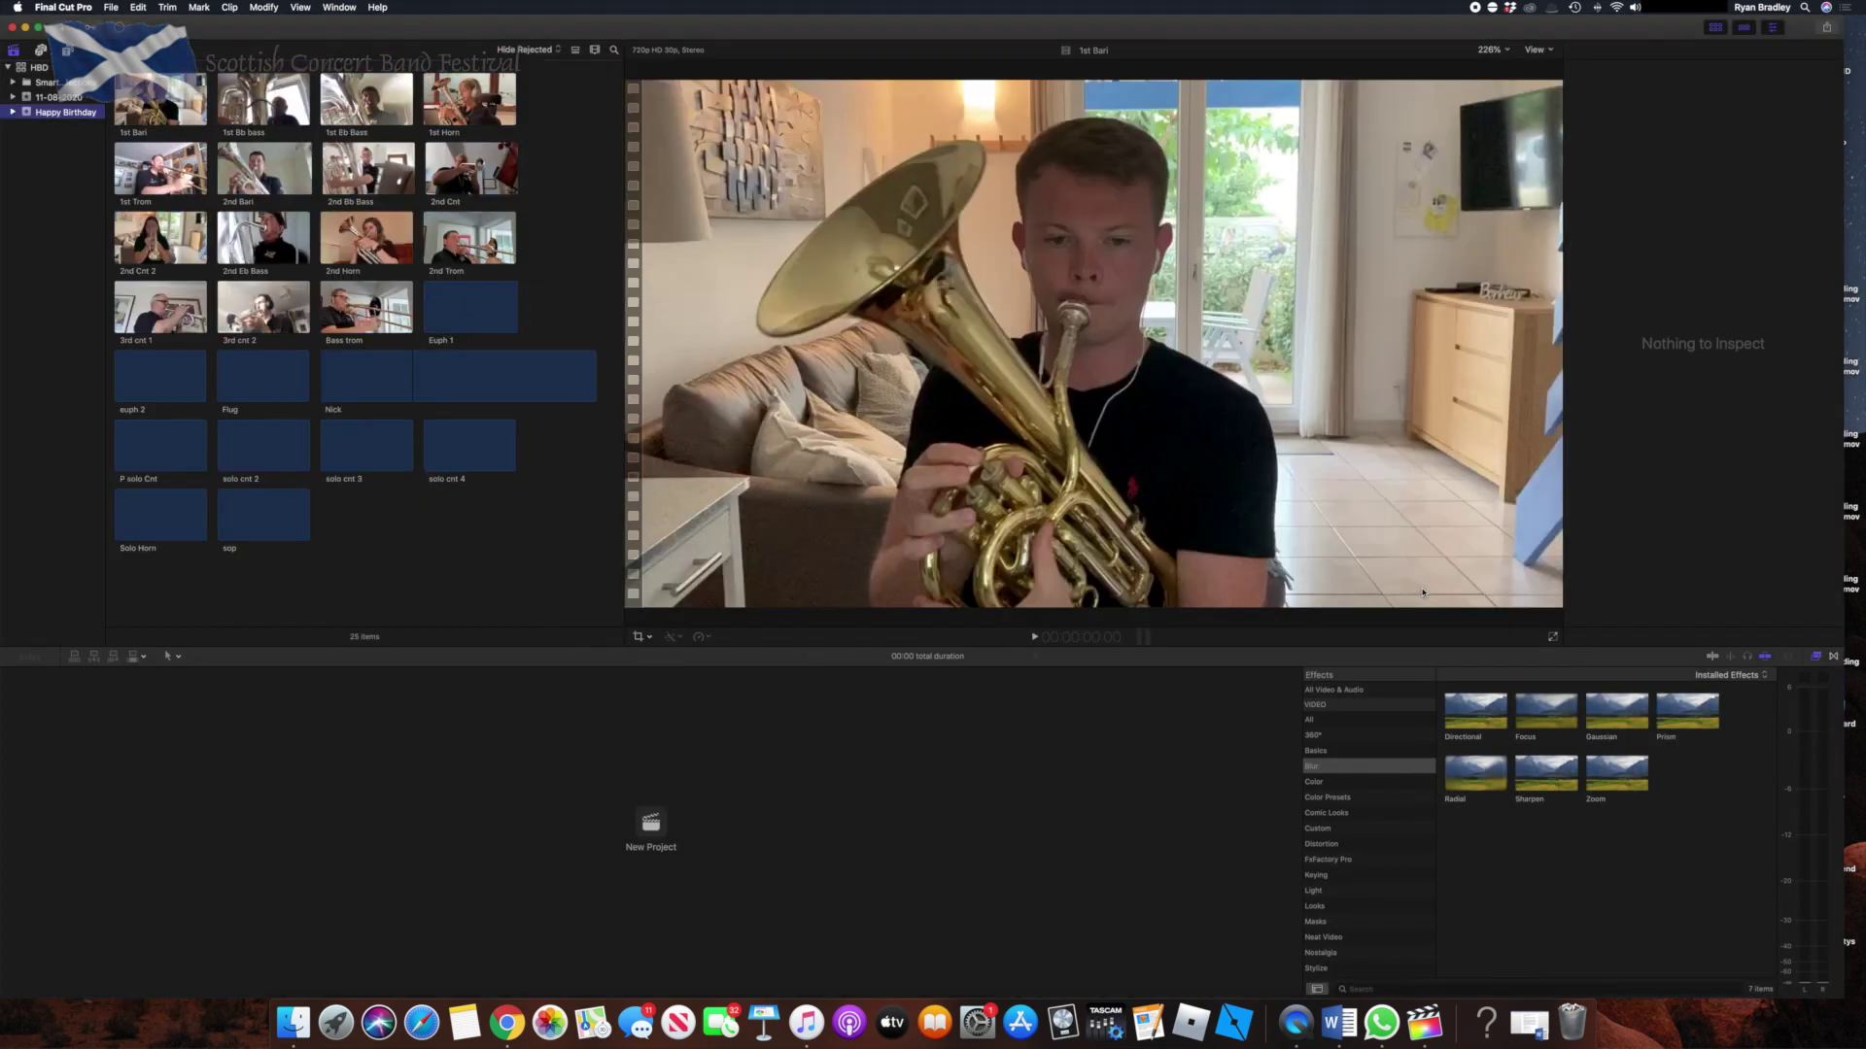
Check the transcoding progress of the individual clips in the background tasks.
{"action": "left_click", "coordinate": [123, 33]}
{"action": "left_click_drag", "start_coordinate": [658, 189], "coordinate": [942, 86]}
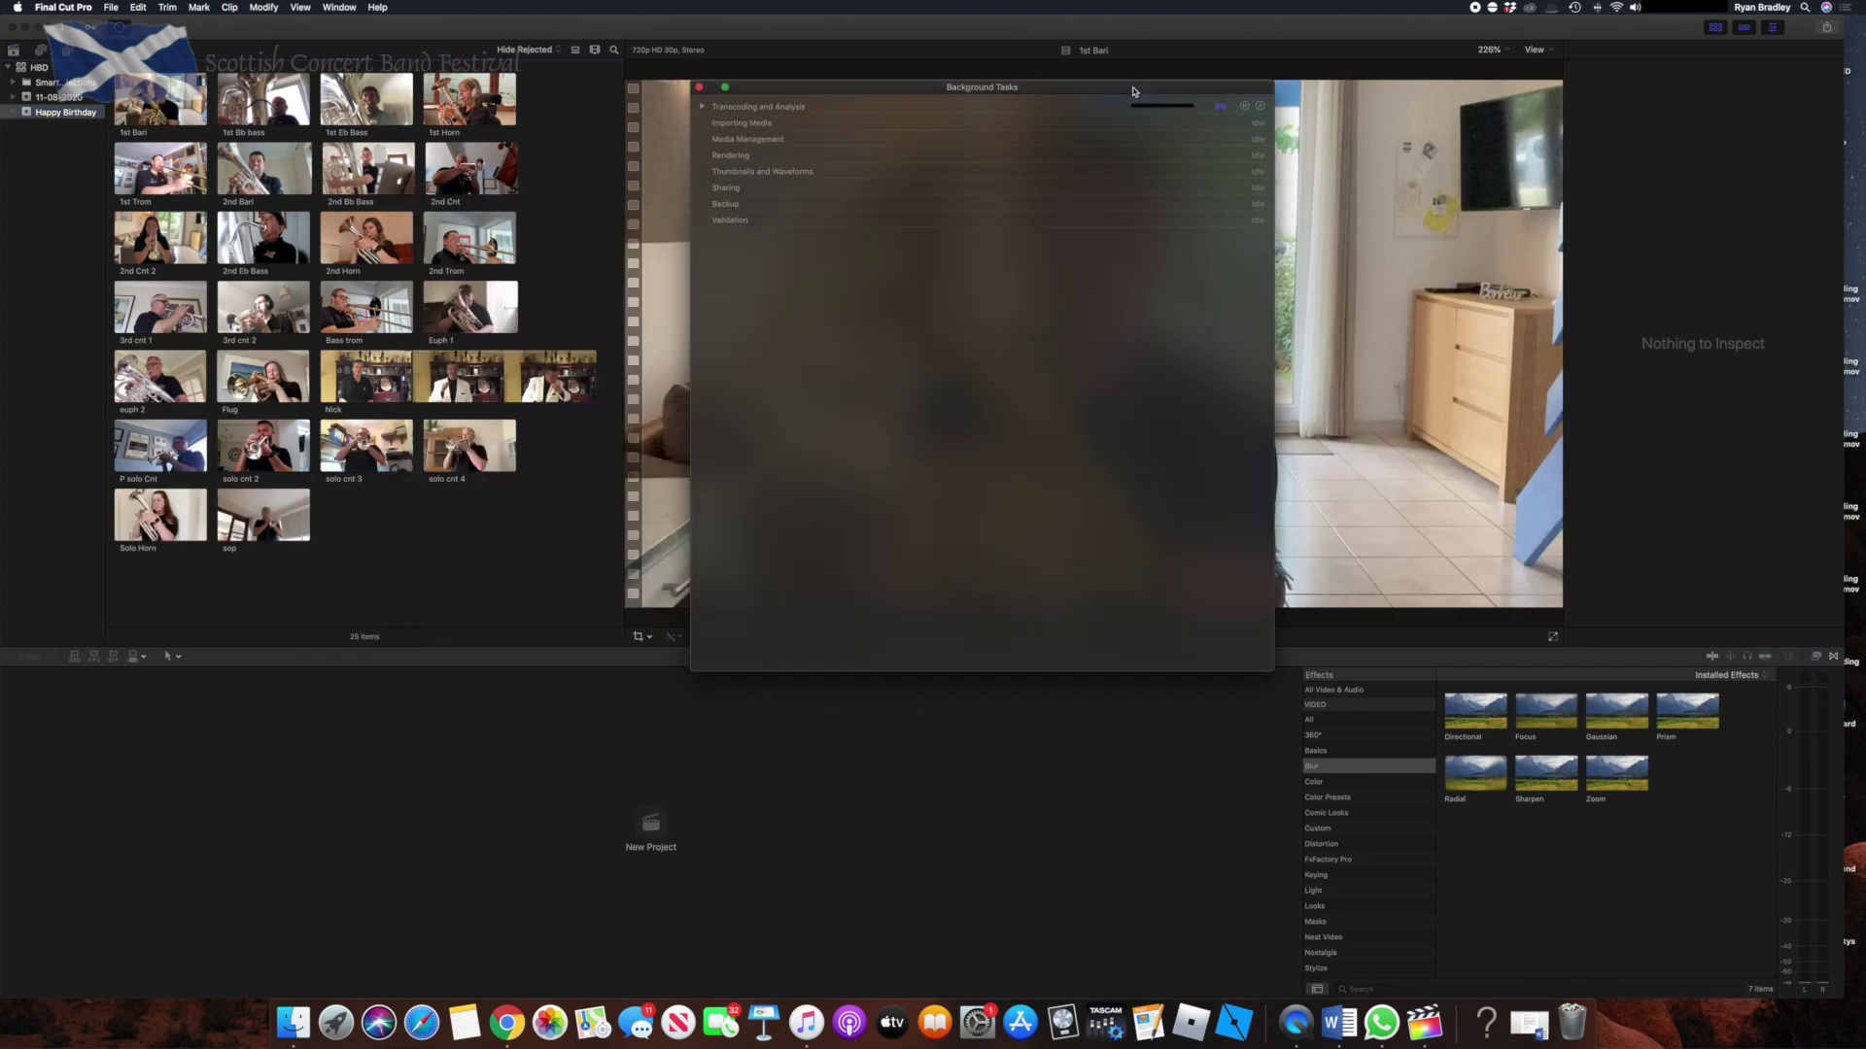
{"action": "left_click", "coordinate": [701, 106]}
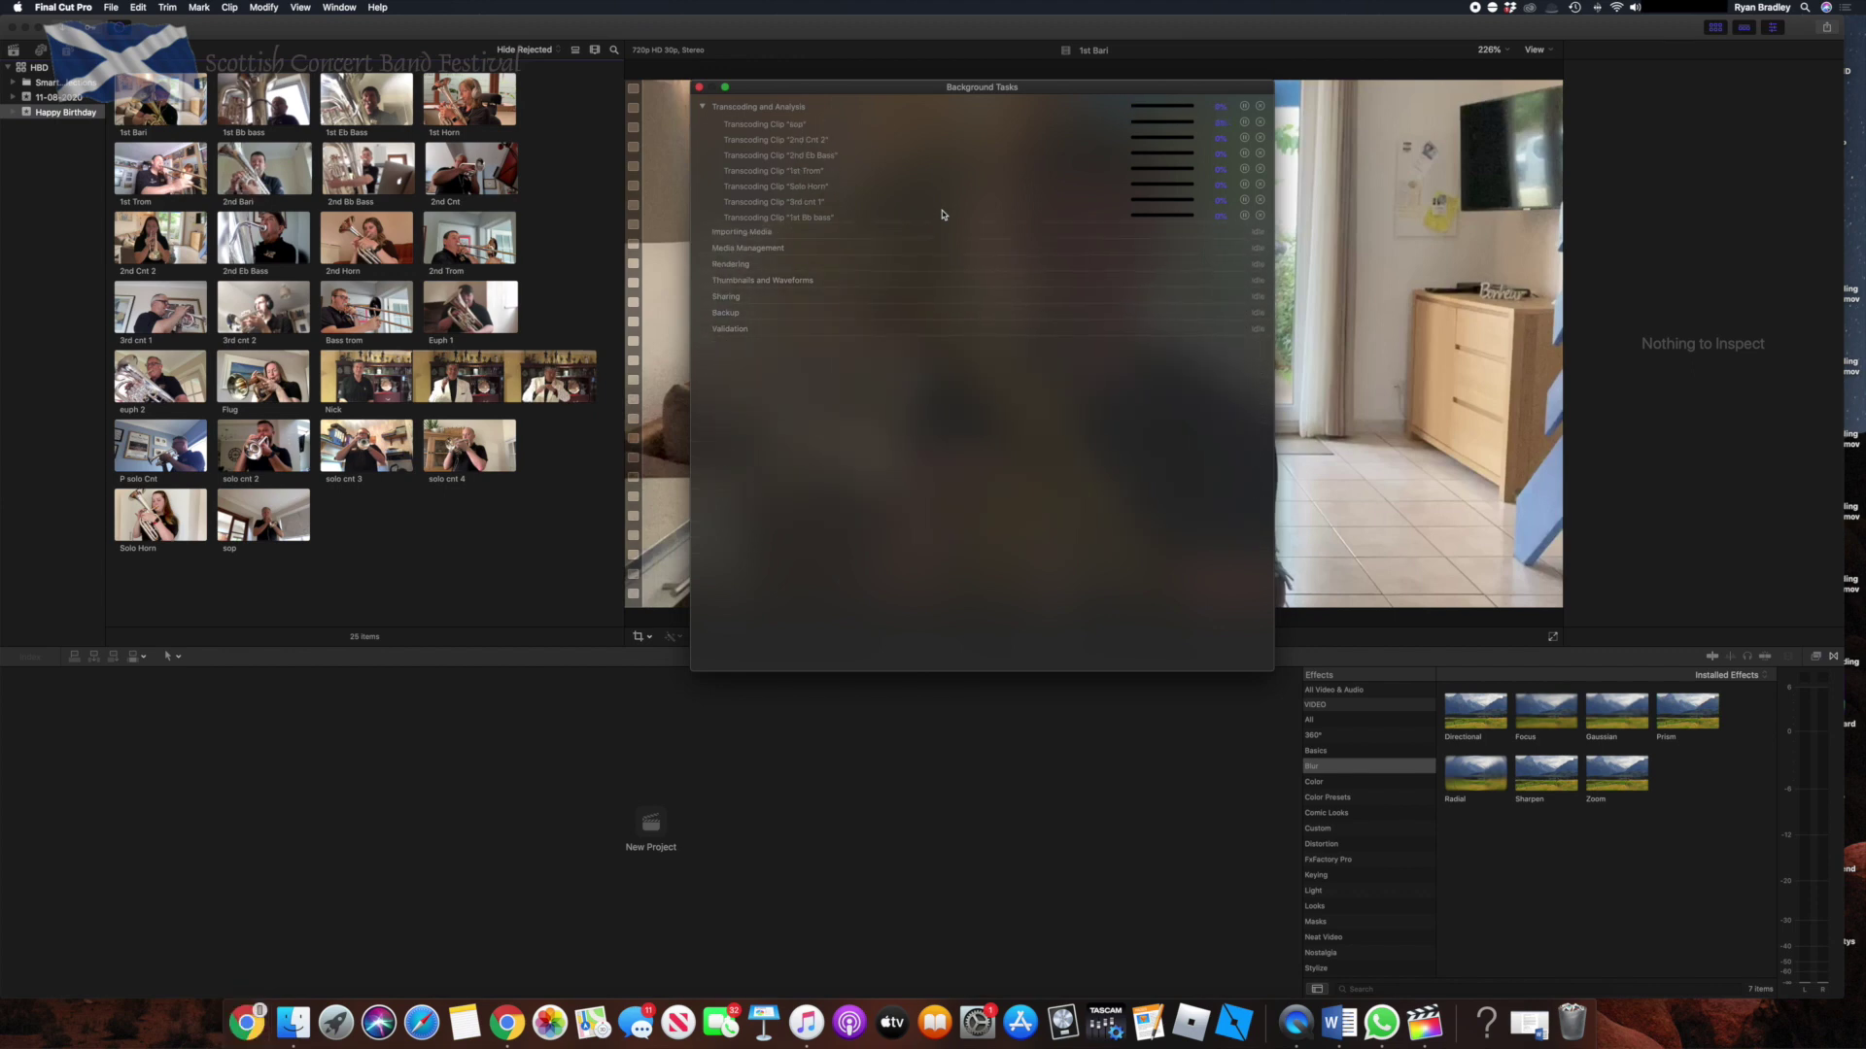
{"action": "key", "text": "super+9"}
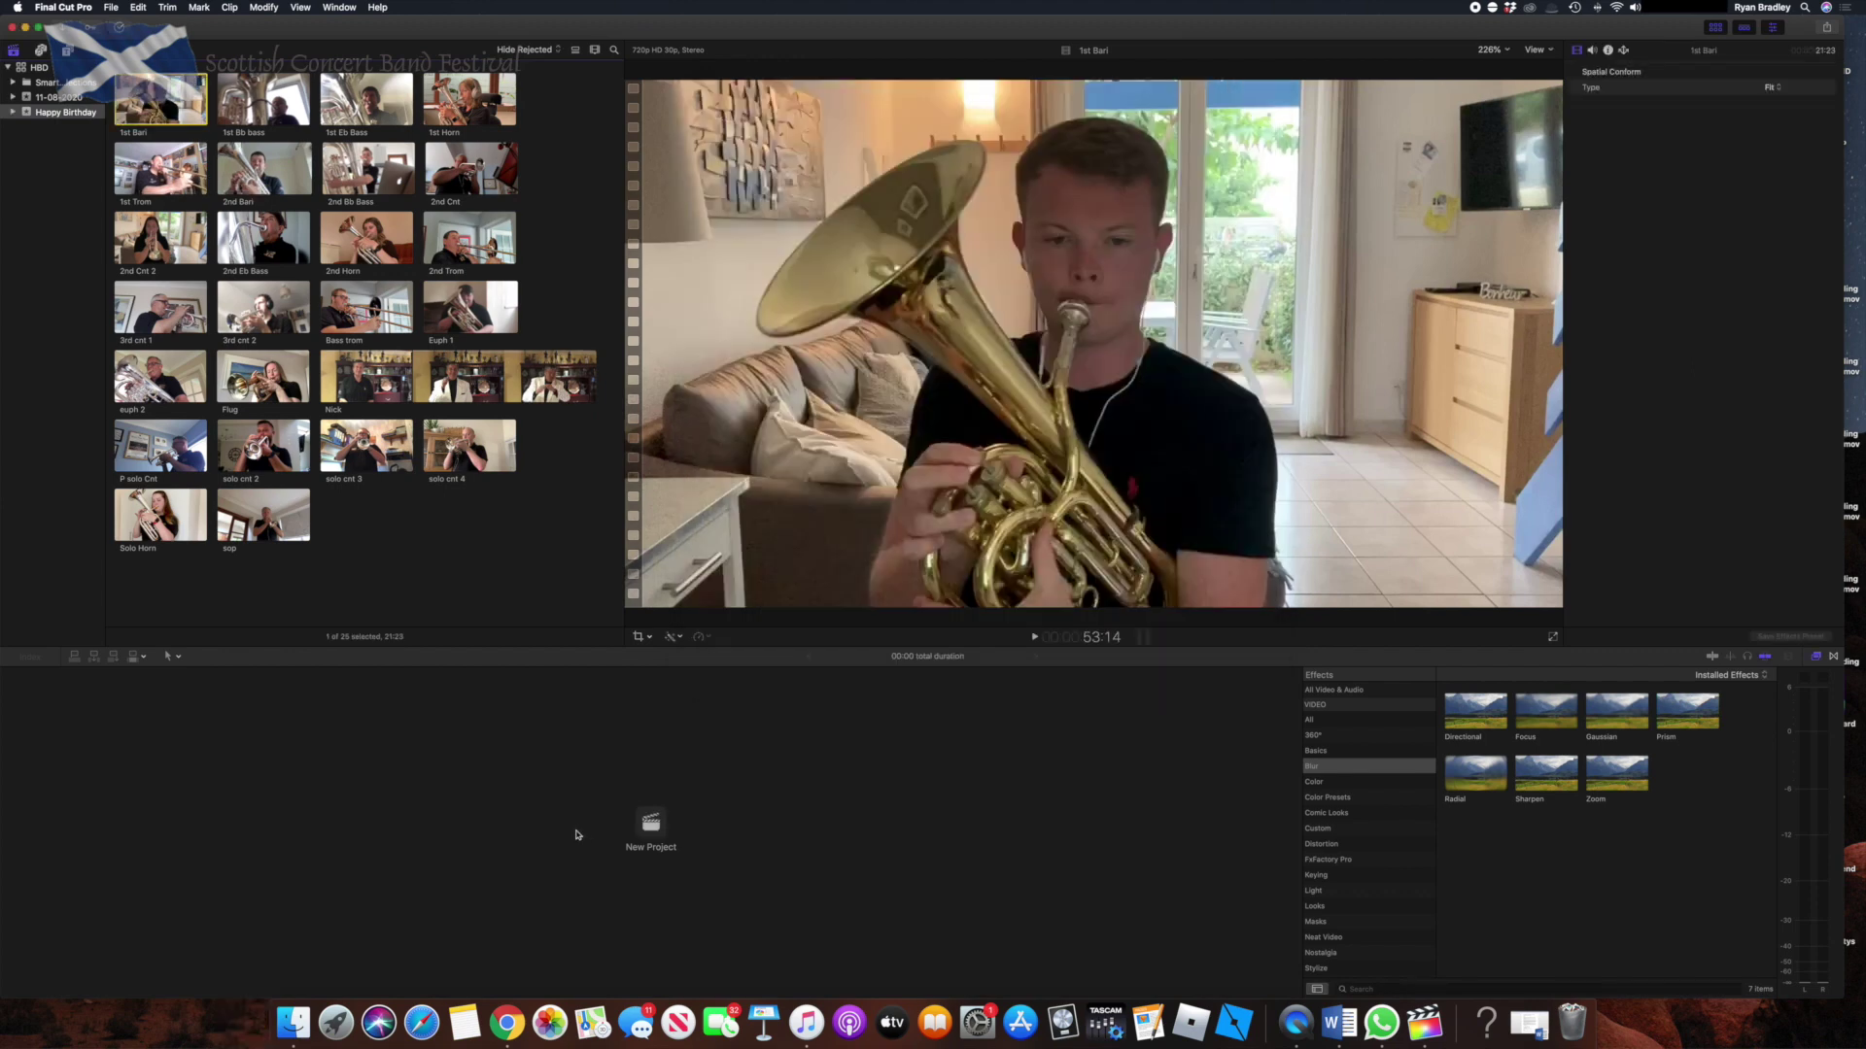
Start a project named Happy Birthday with 1080p HD video at 1920x1080, a 30p rate and Apple ProRes 422 rendering.
{"action": "left_click", "coordinate": [651, 823]}
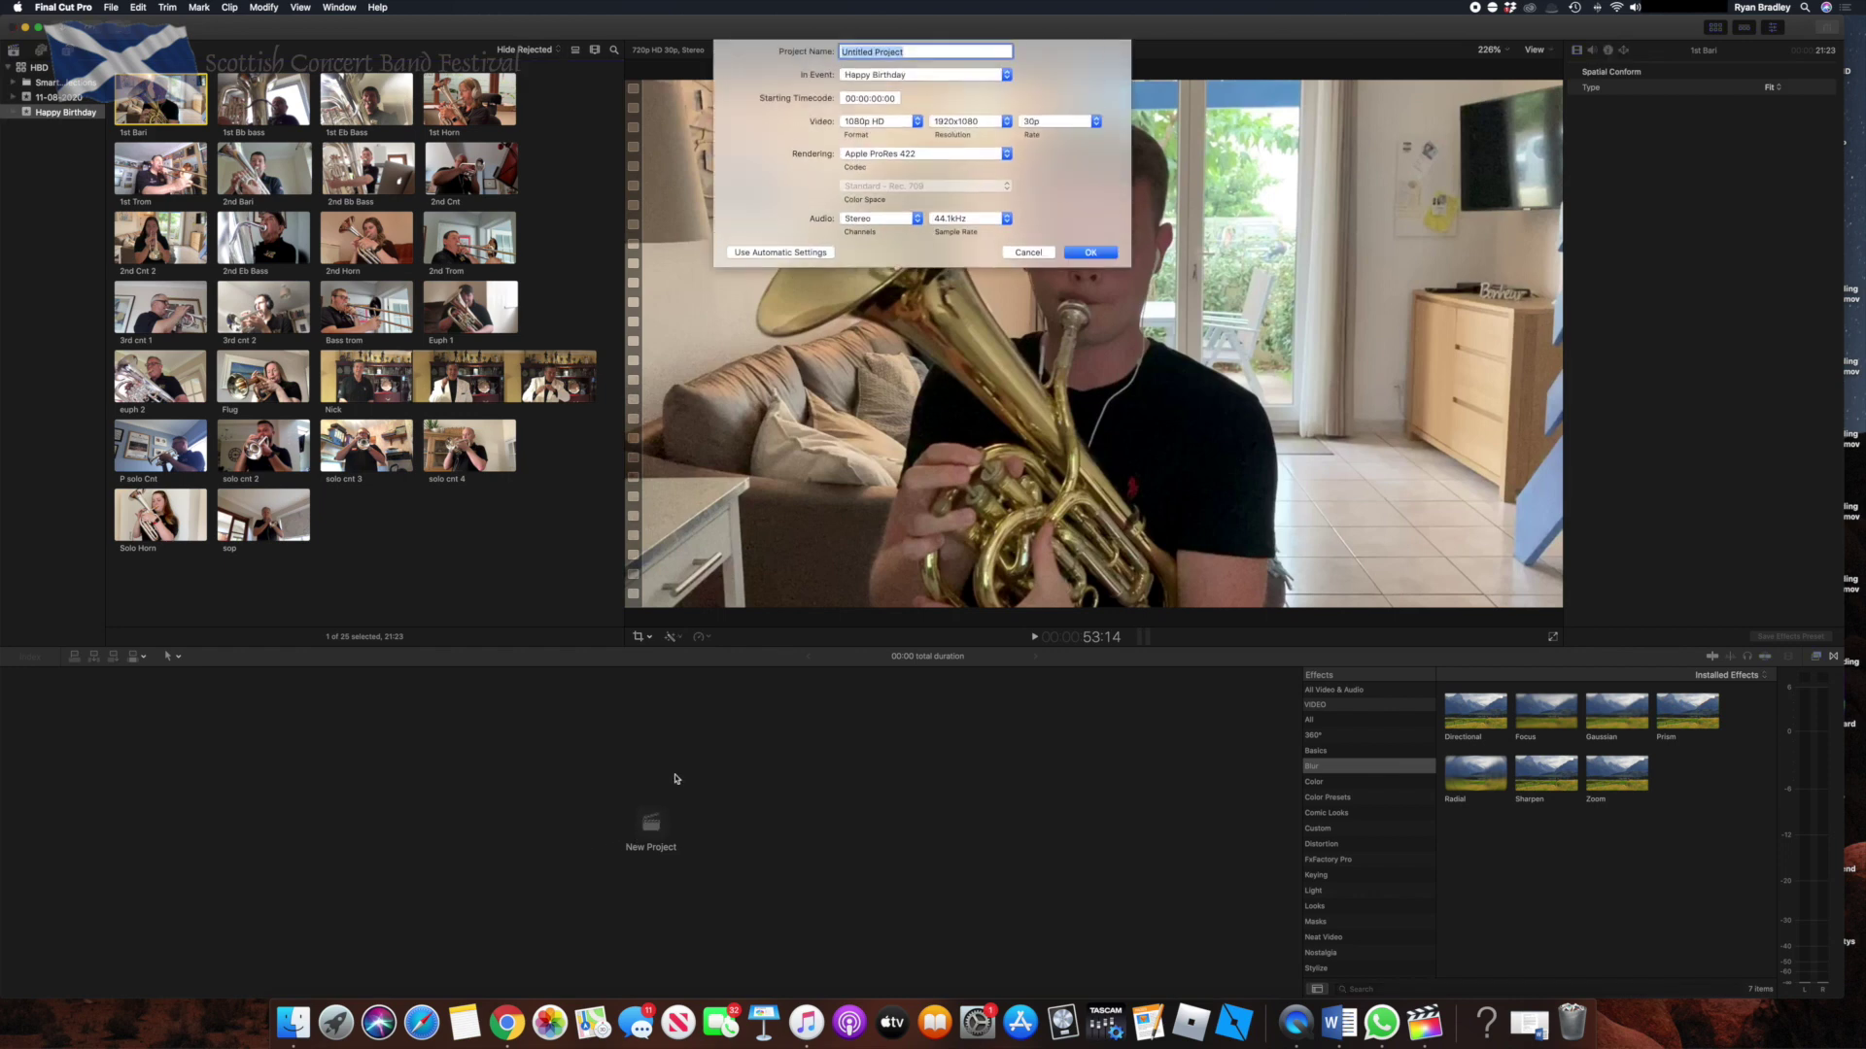
{"action": "type", "text": "Happy Birthday"}
{"action": "left_click", "coordinate": [891, 123]}
{"action": "left_click", "coordinate": [890, 124]}
{"action": "left_click", "coordinate": [1043, 123]}
{"action": "left_click", "coordinate": [1044, 123]}
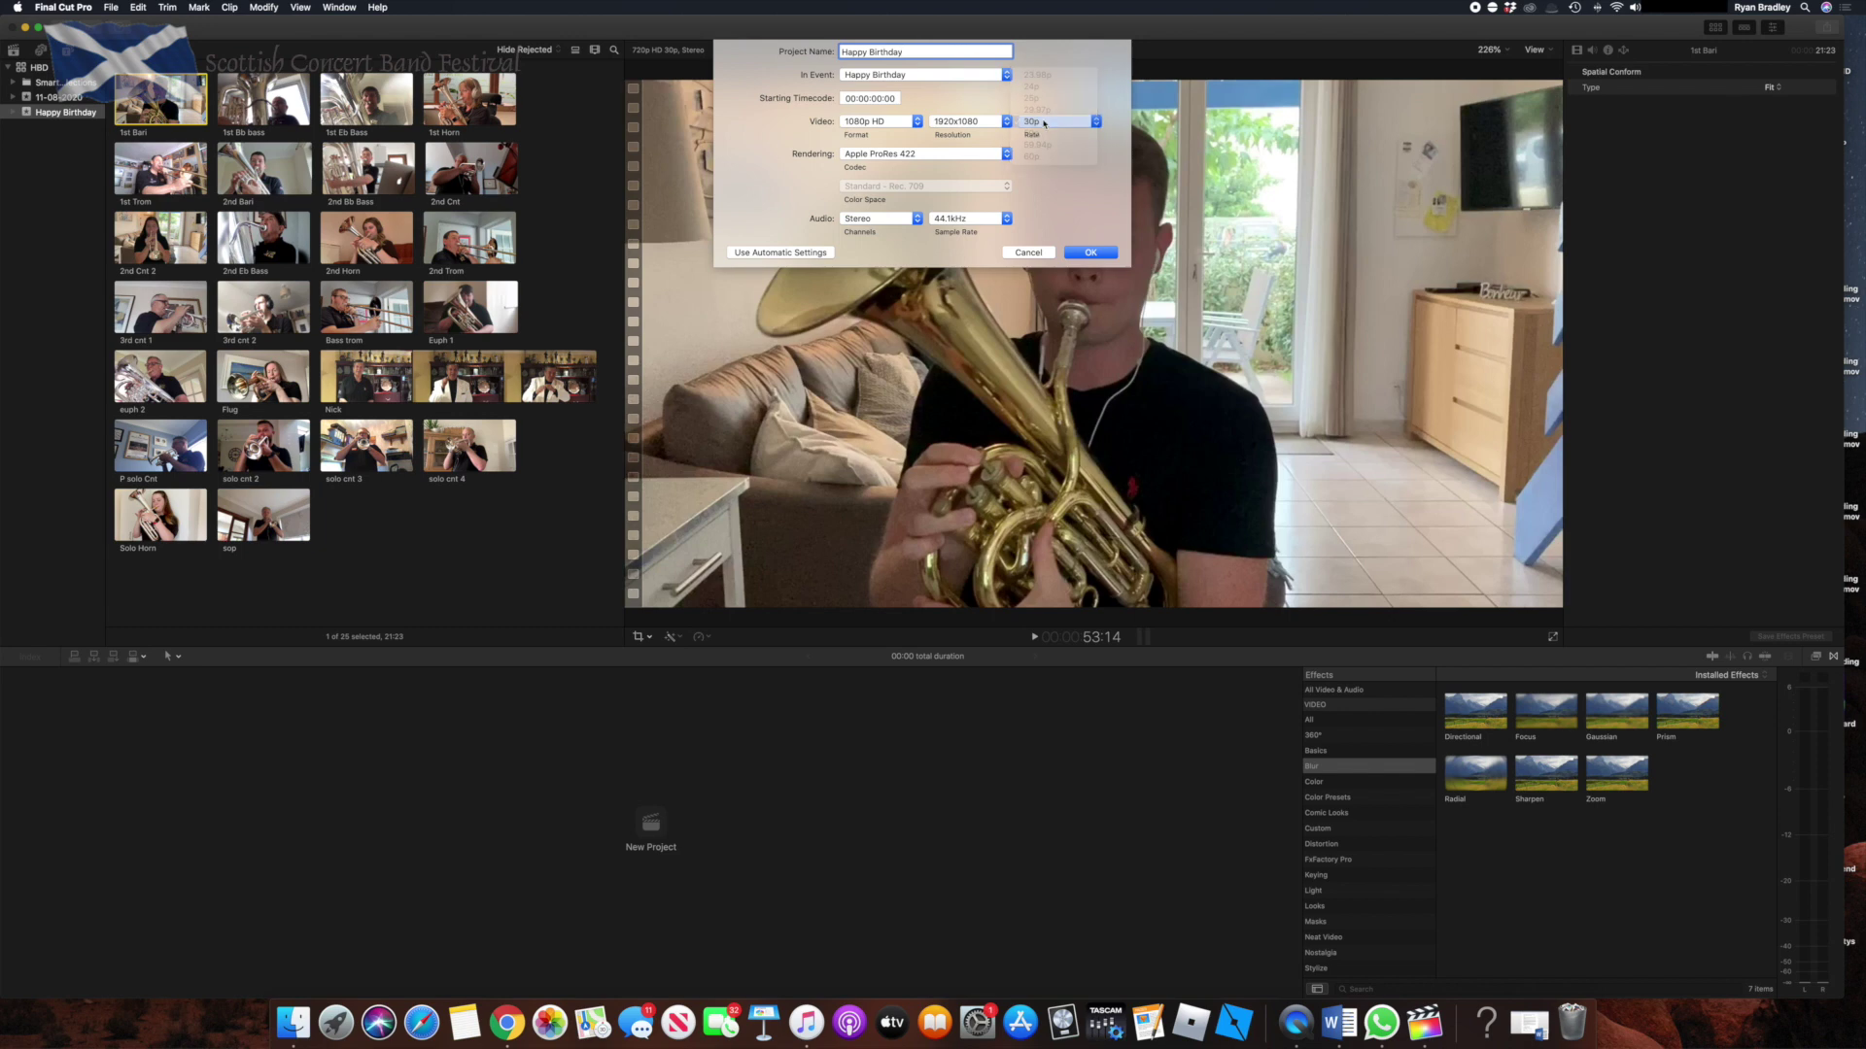
{"action": "left_click", "coordinate": [962, 154]}
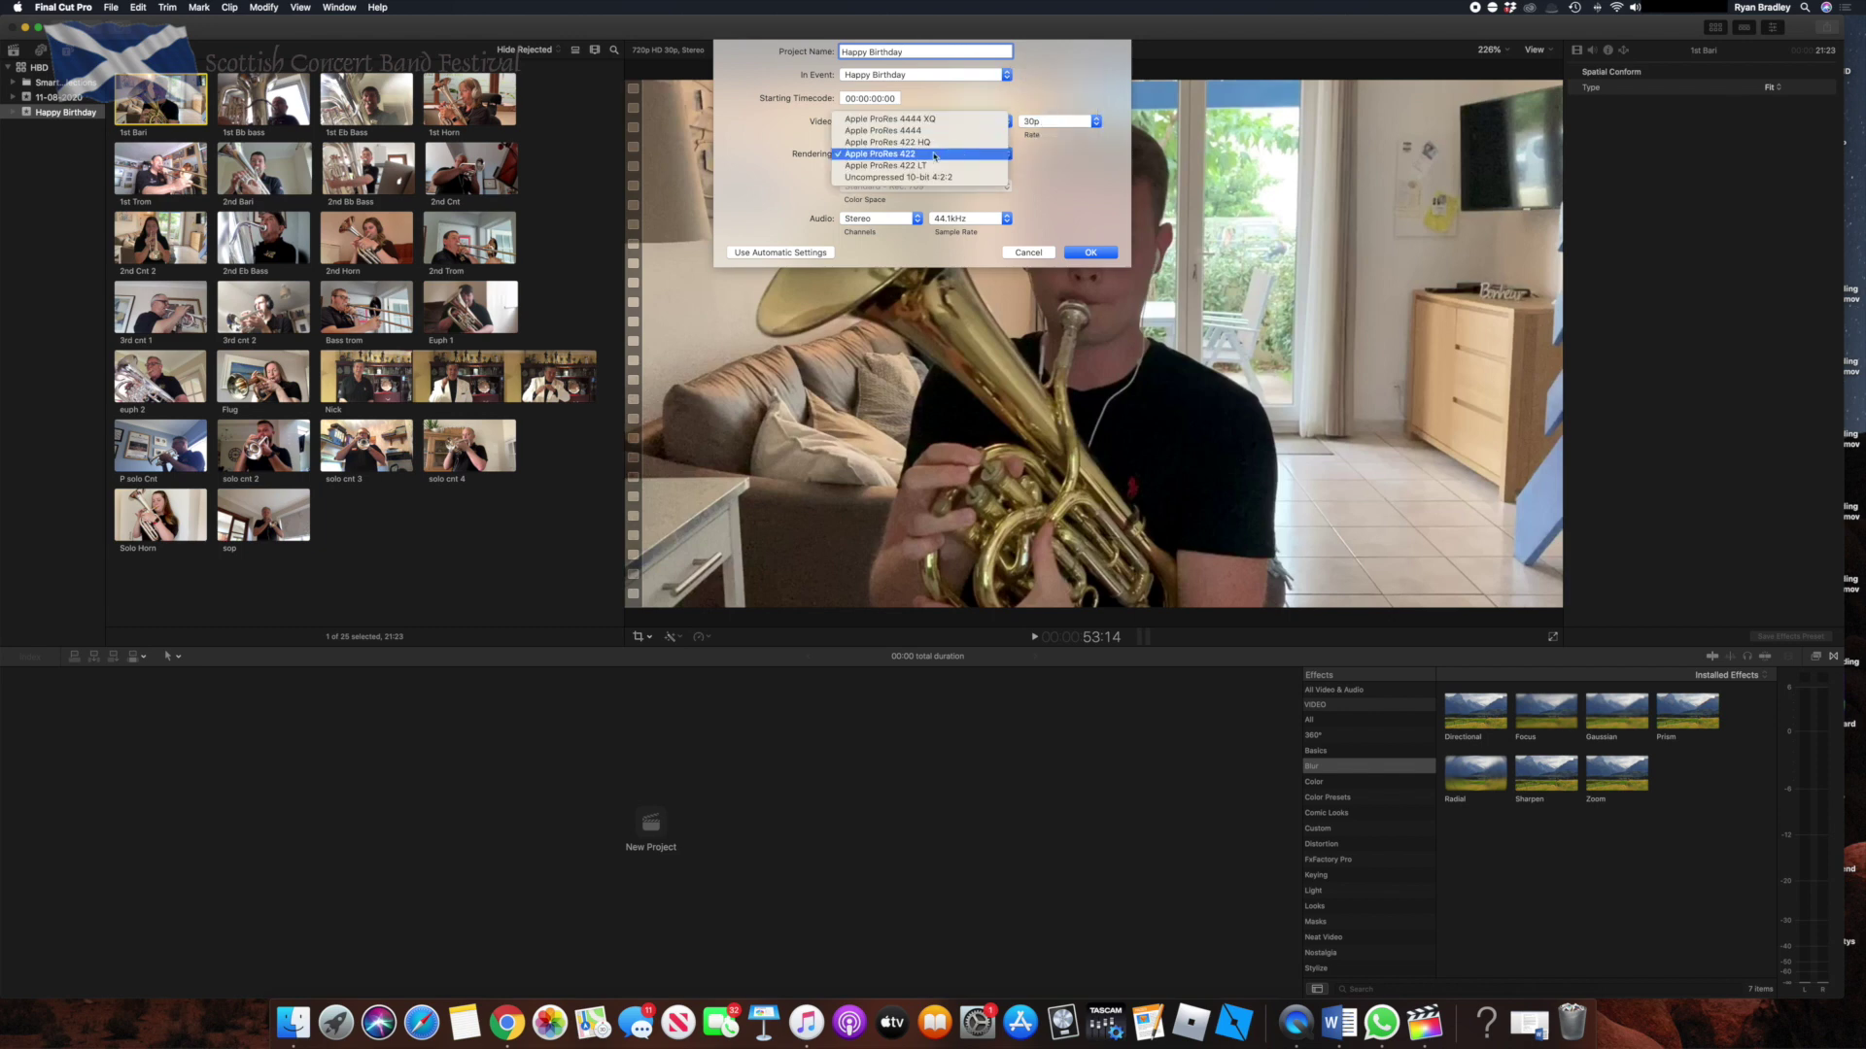
{"action": "left_click", "coordinate": [879, 156]}
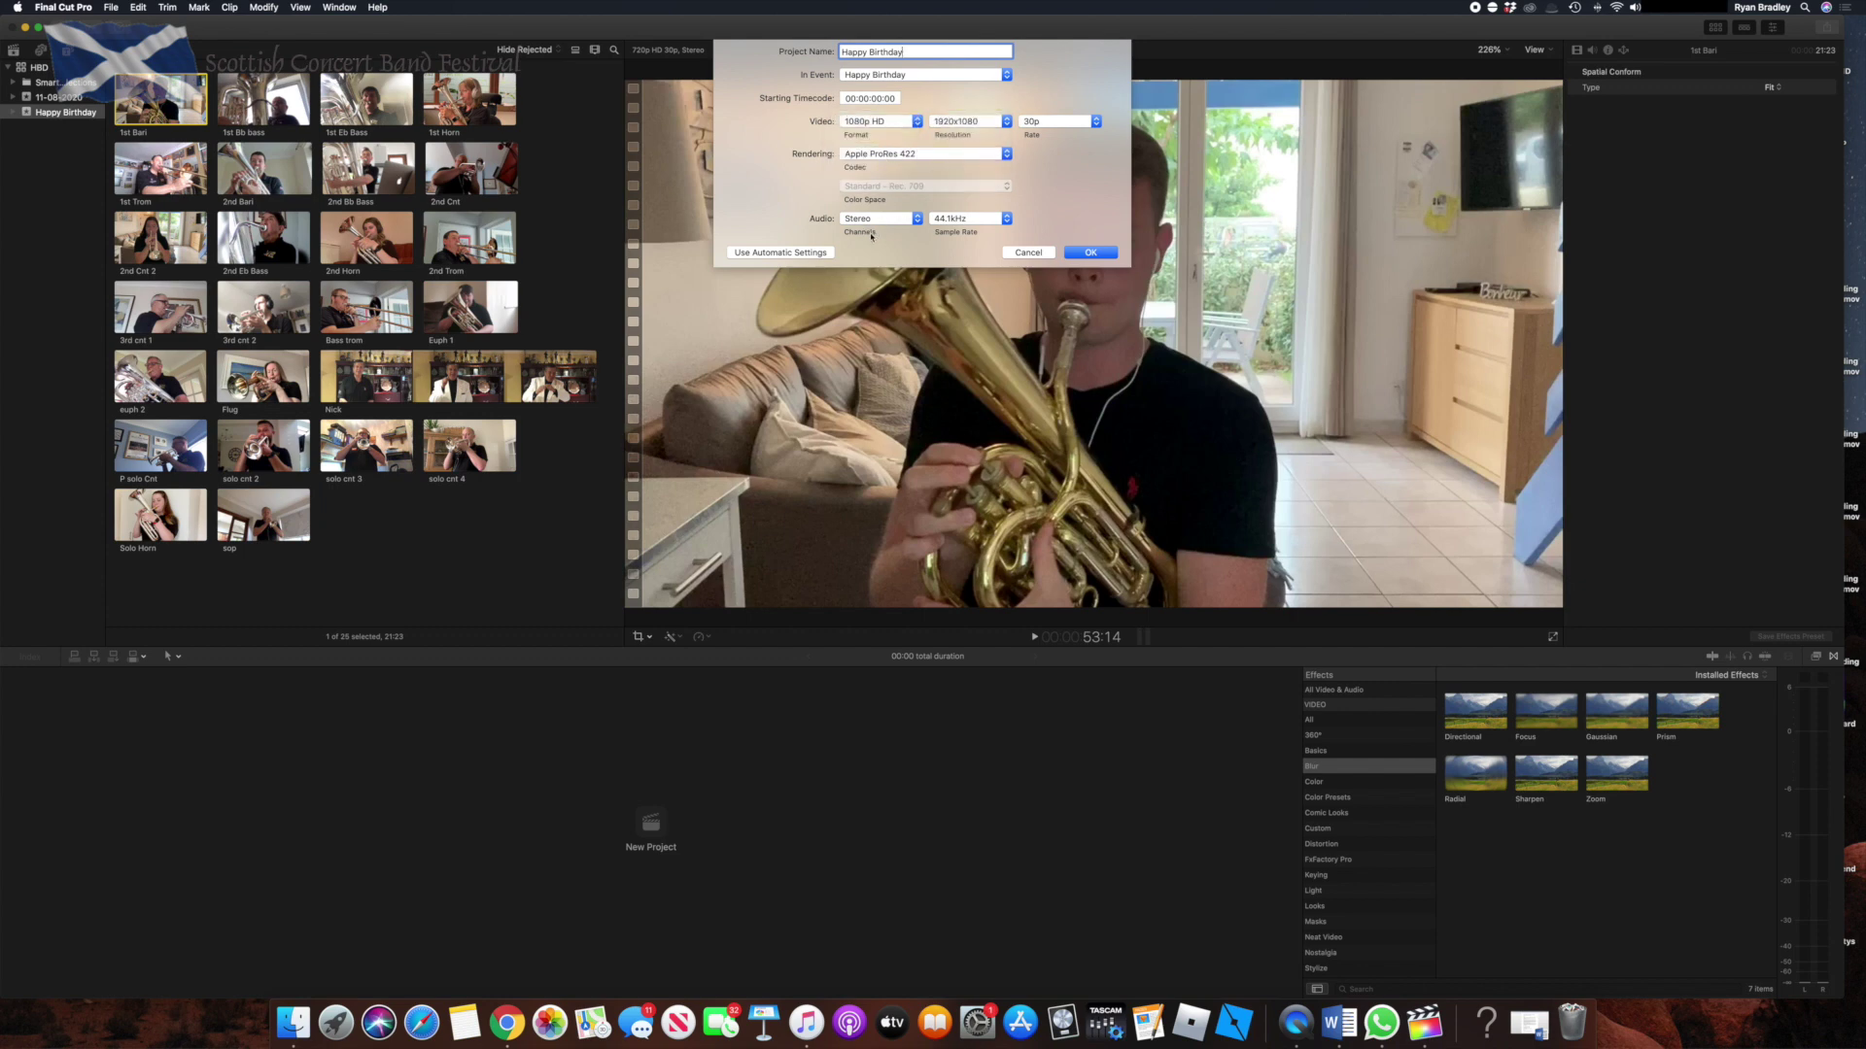
Set the project's audio sample rate to 48kHz and create the project.
{"action": "left_click", "coordinate": [956, 222]}
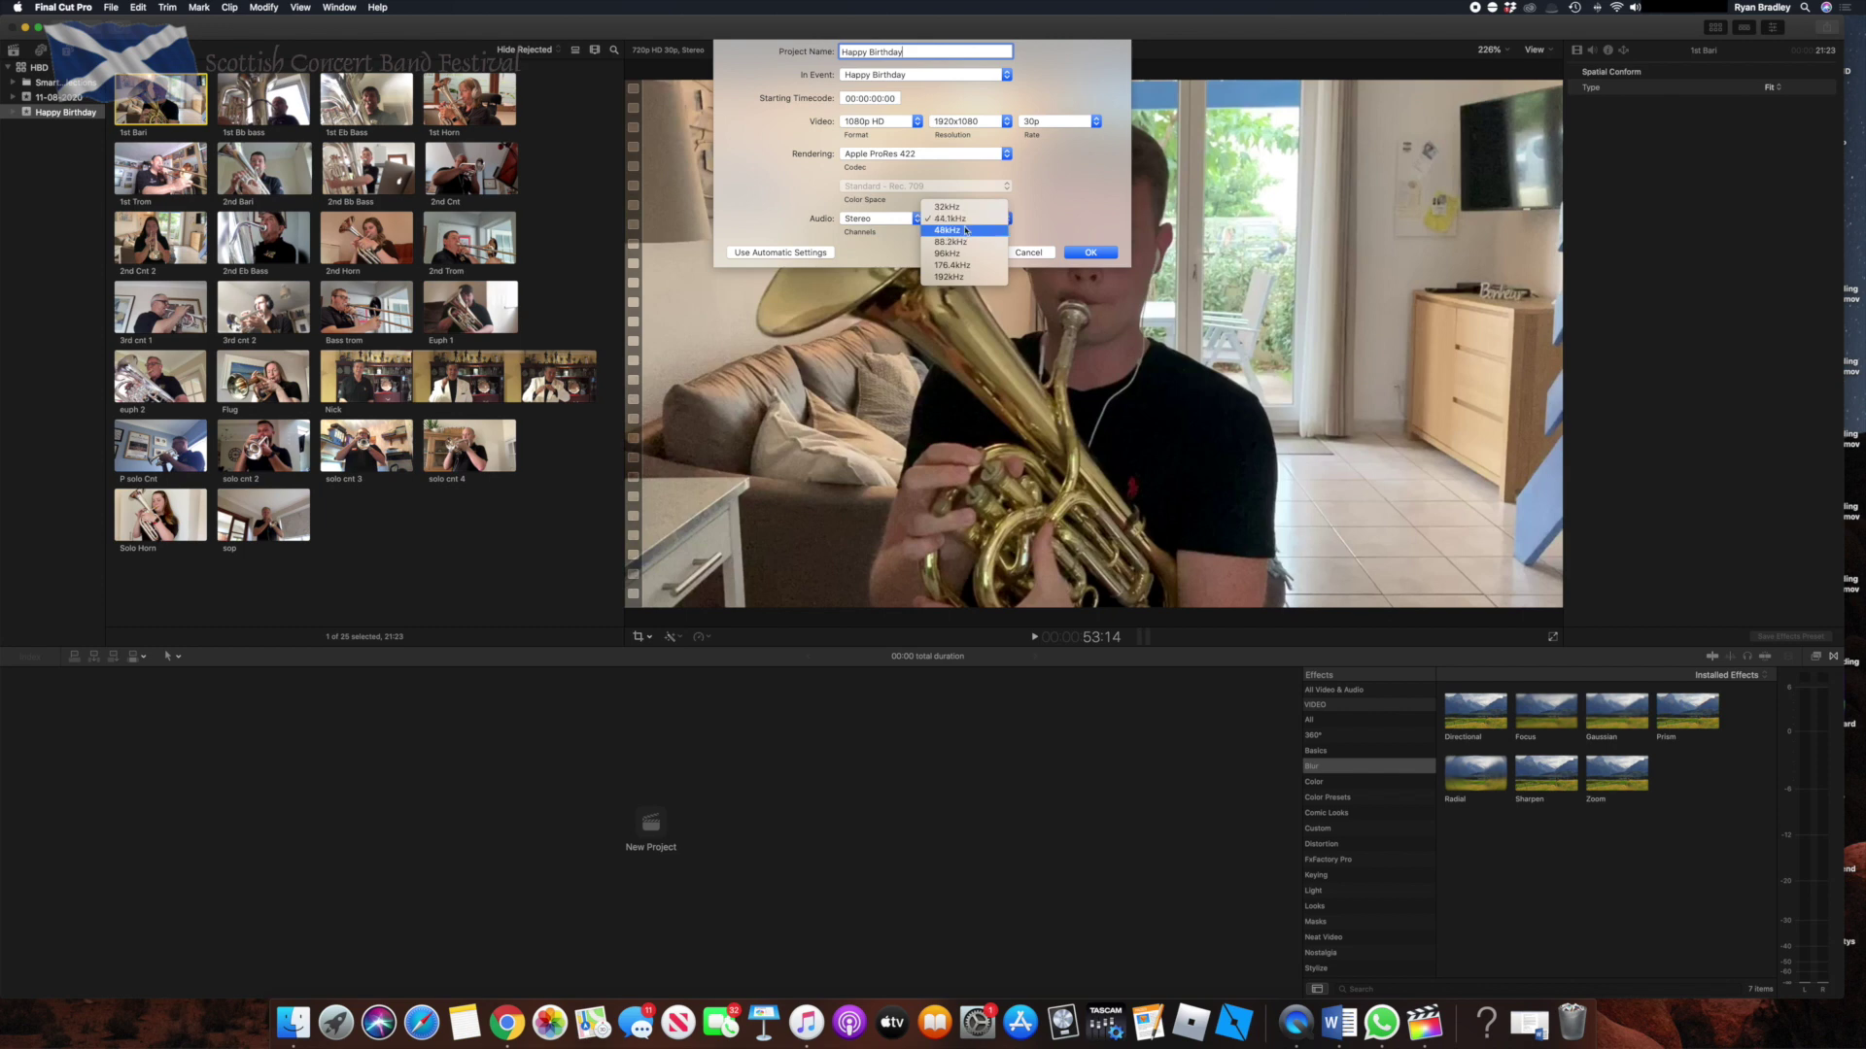
{"action": "left_click", "coordinate": [966, 231]}
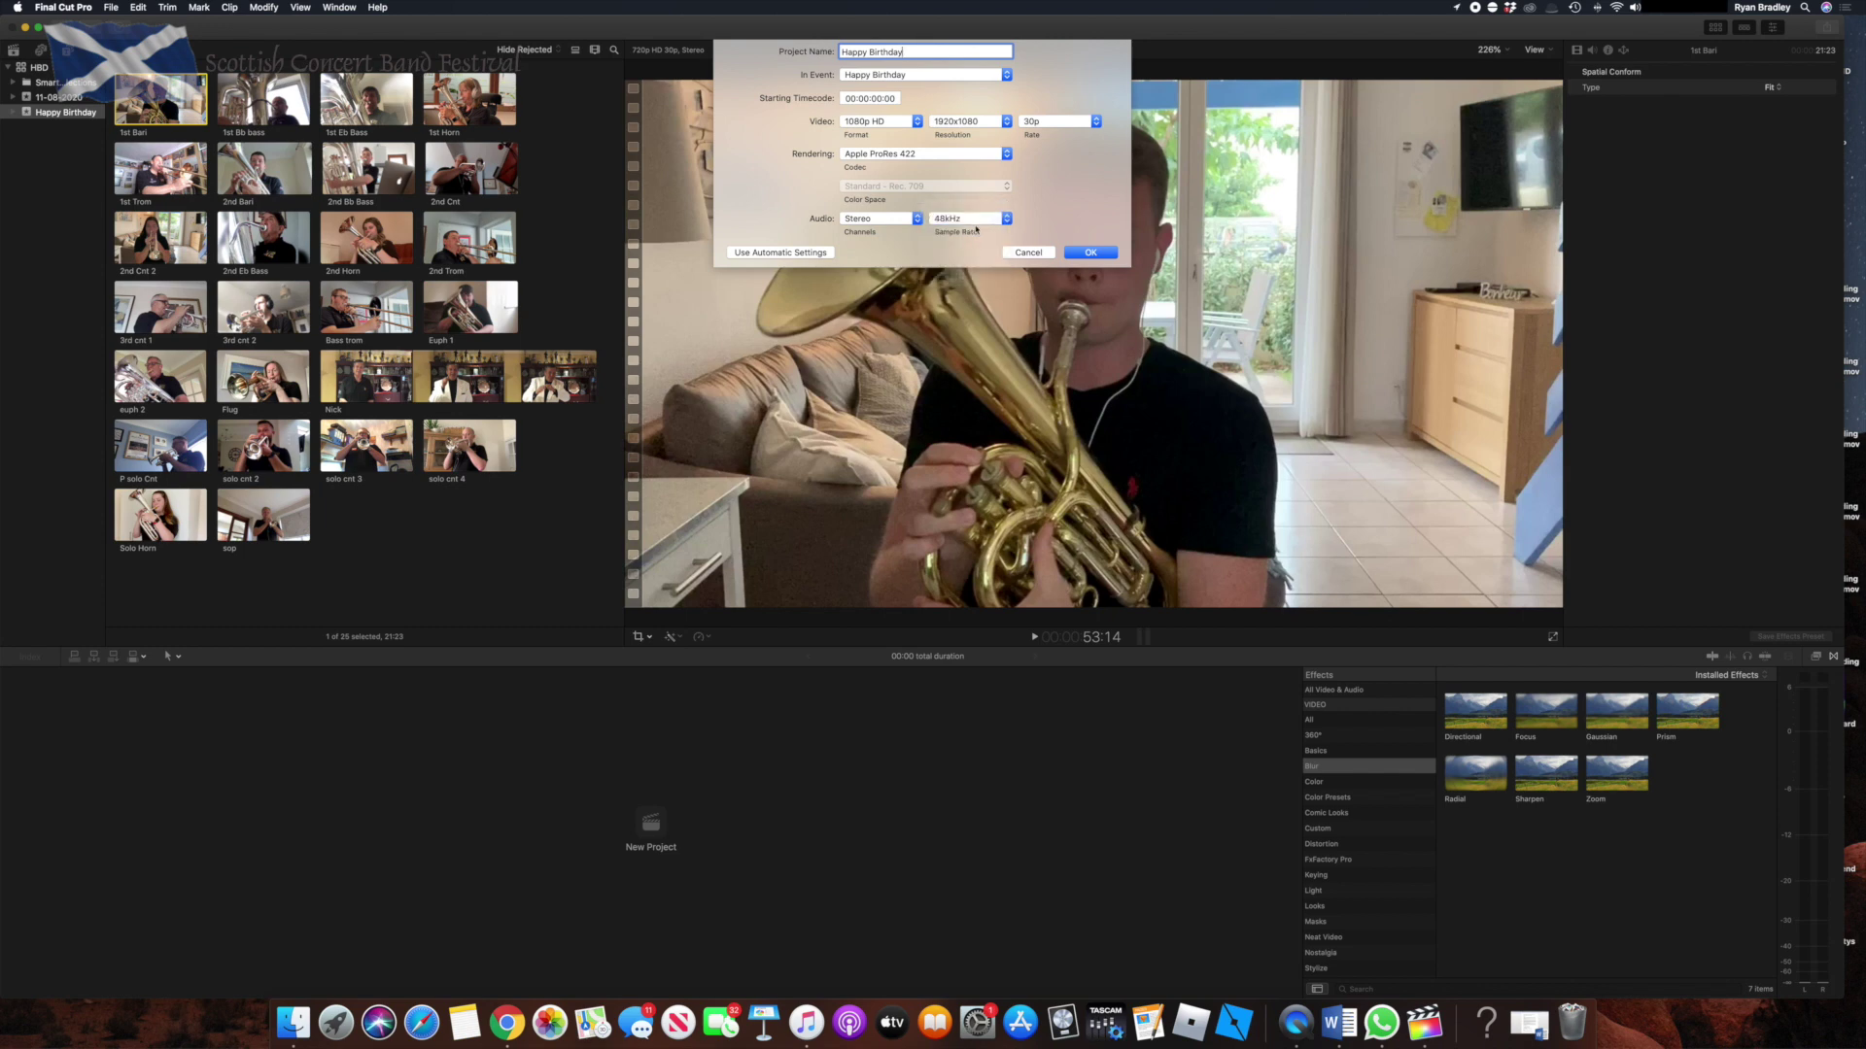
{"action": "left_click", "coordinate": [976, 229]}
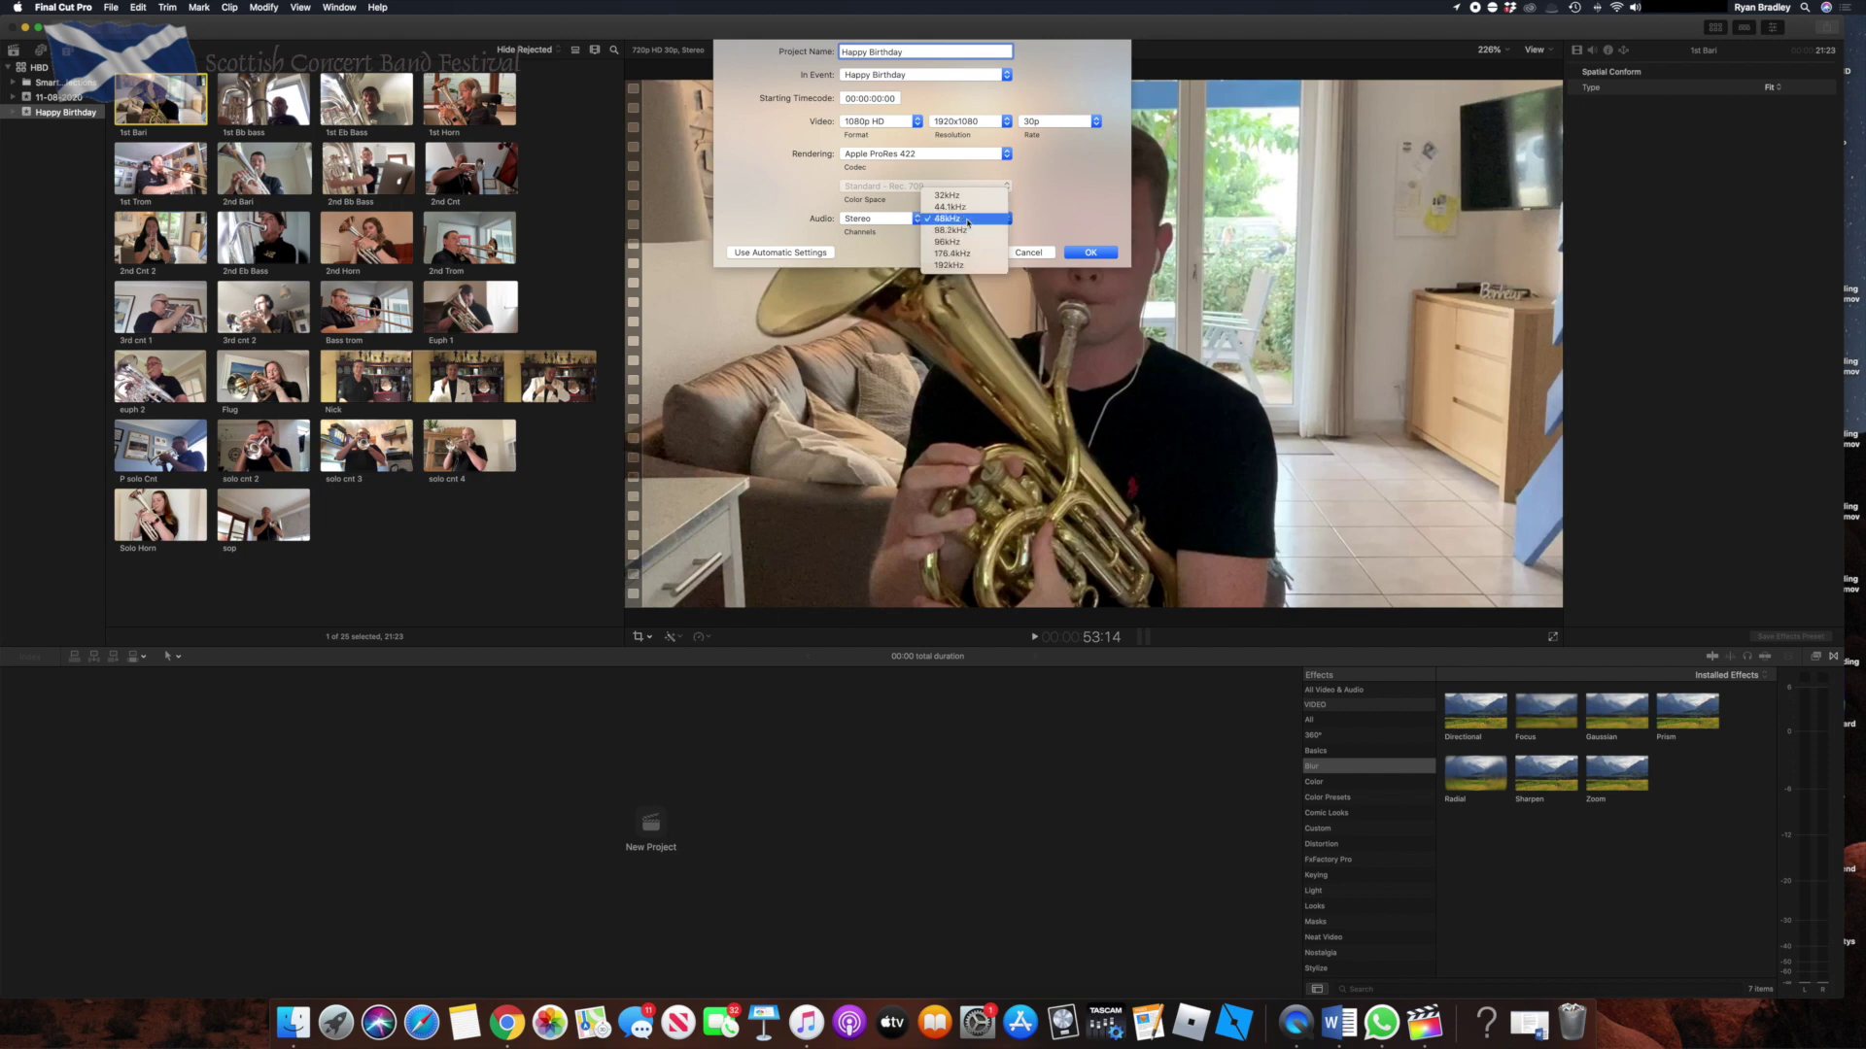
{"action": "left_click", "coordinate": [967, 220]}
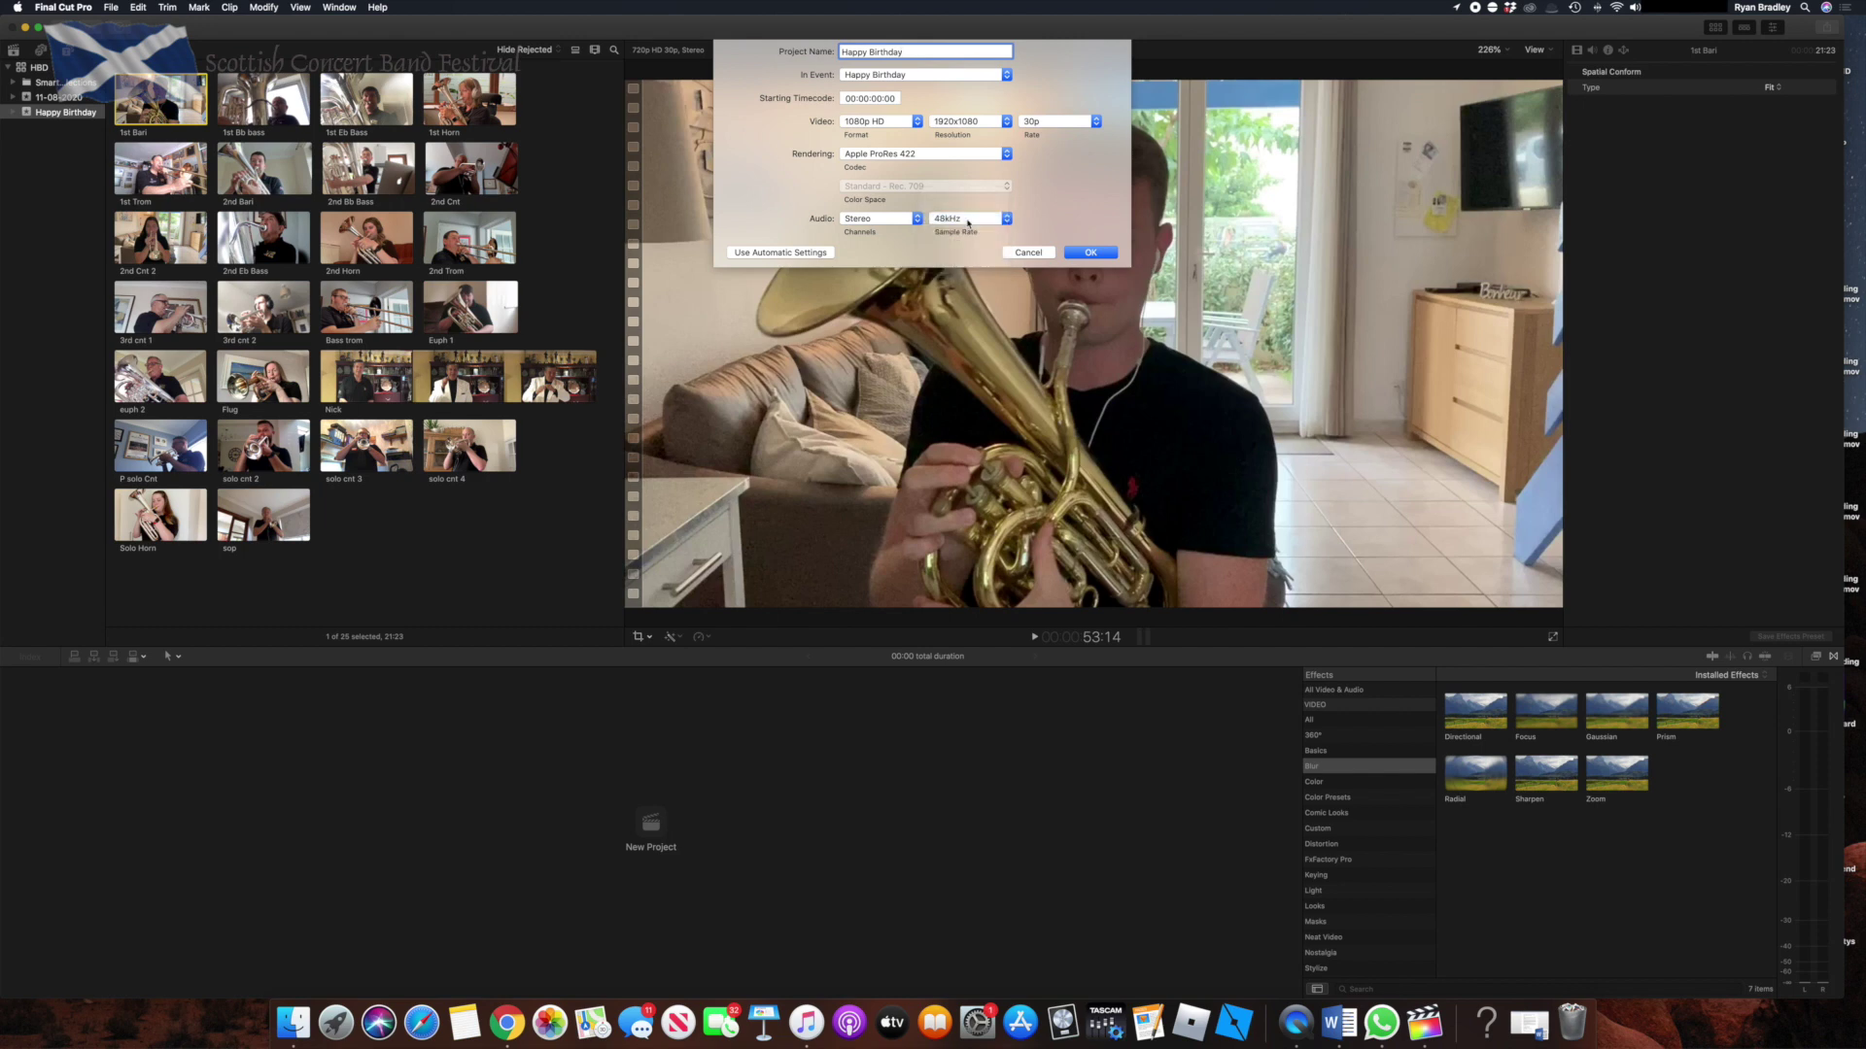
{"action": "left_click", "coordinate": [1089, 252]}
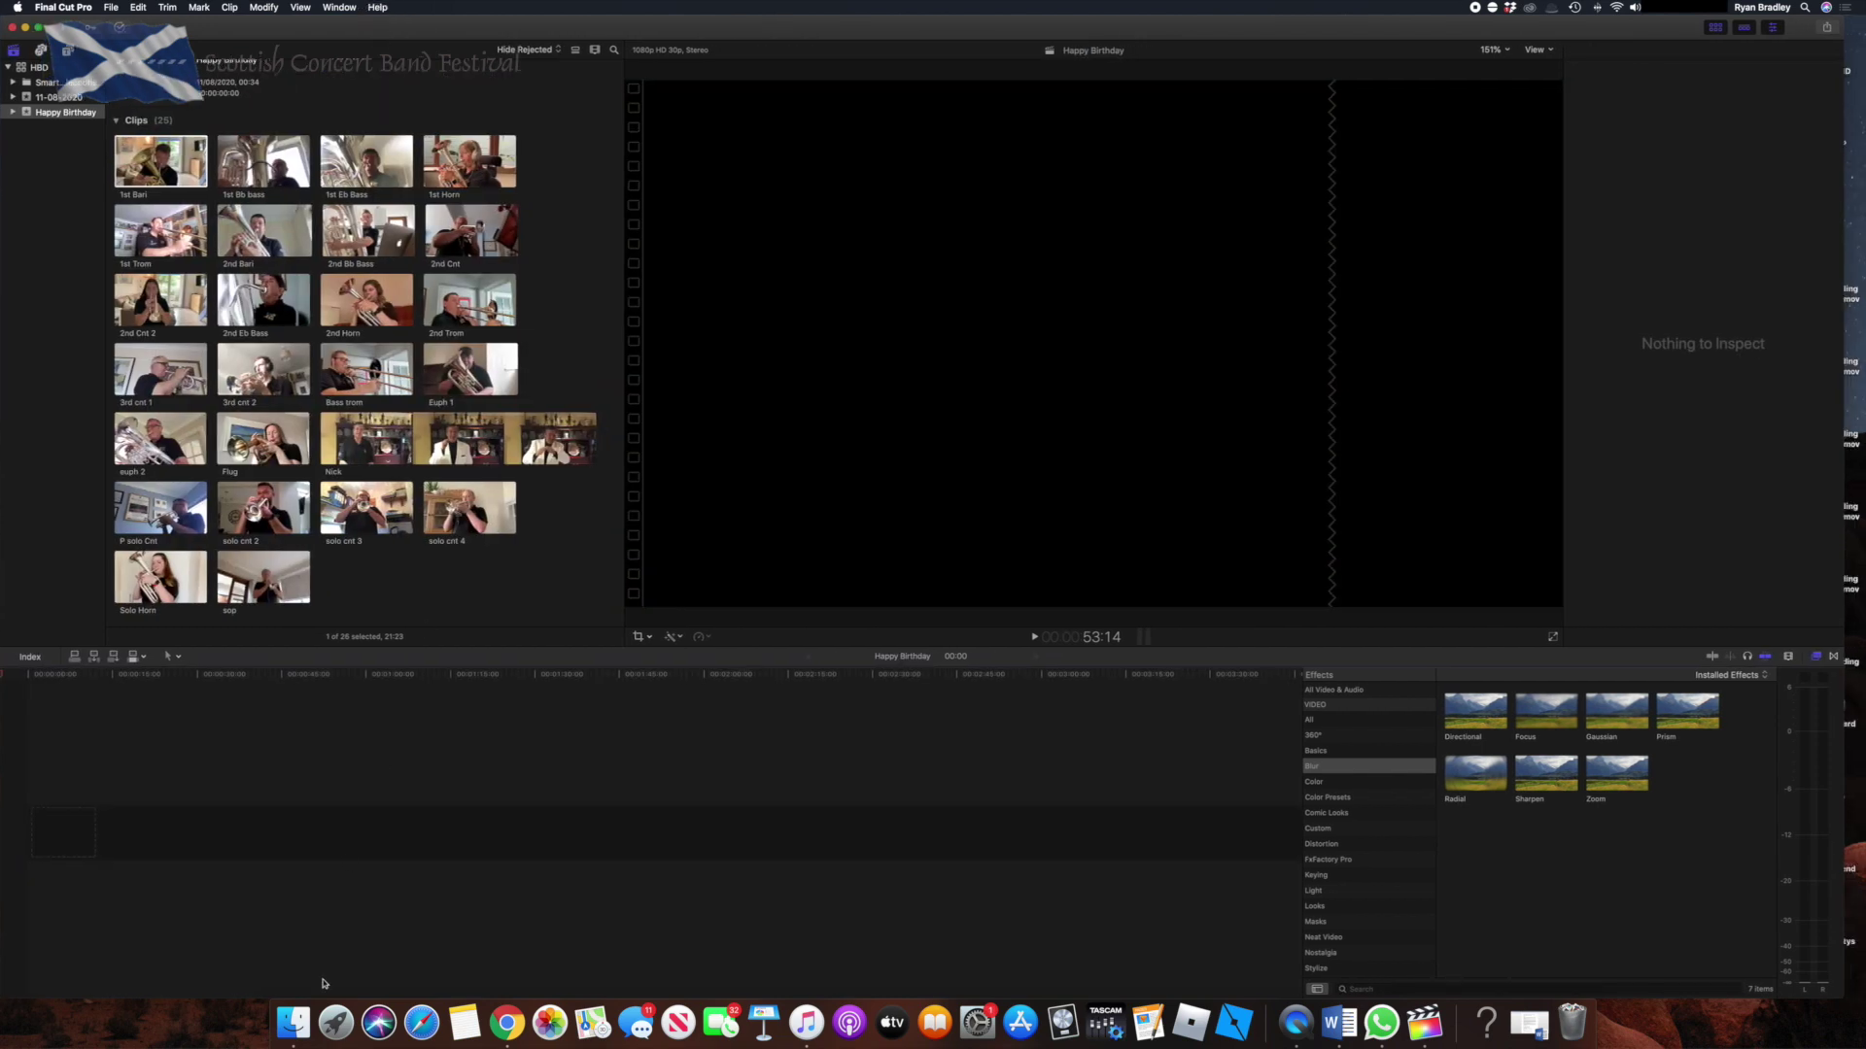
Add BD HBD V1.wav from the Guide Track folder to the start of the project's timeline.
{"action": "left_click", "coordinate": [293, 1021]}
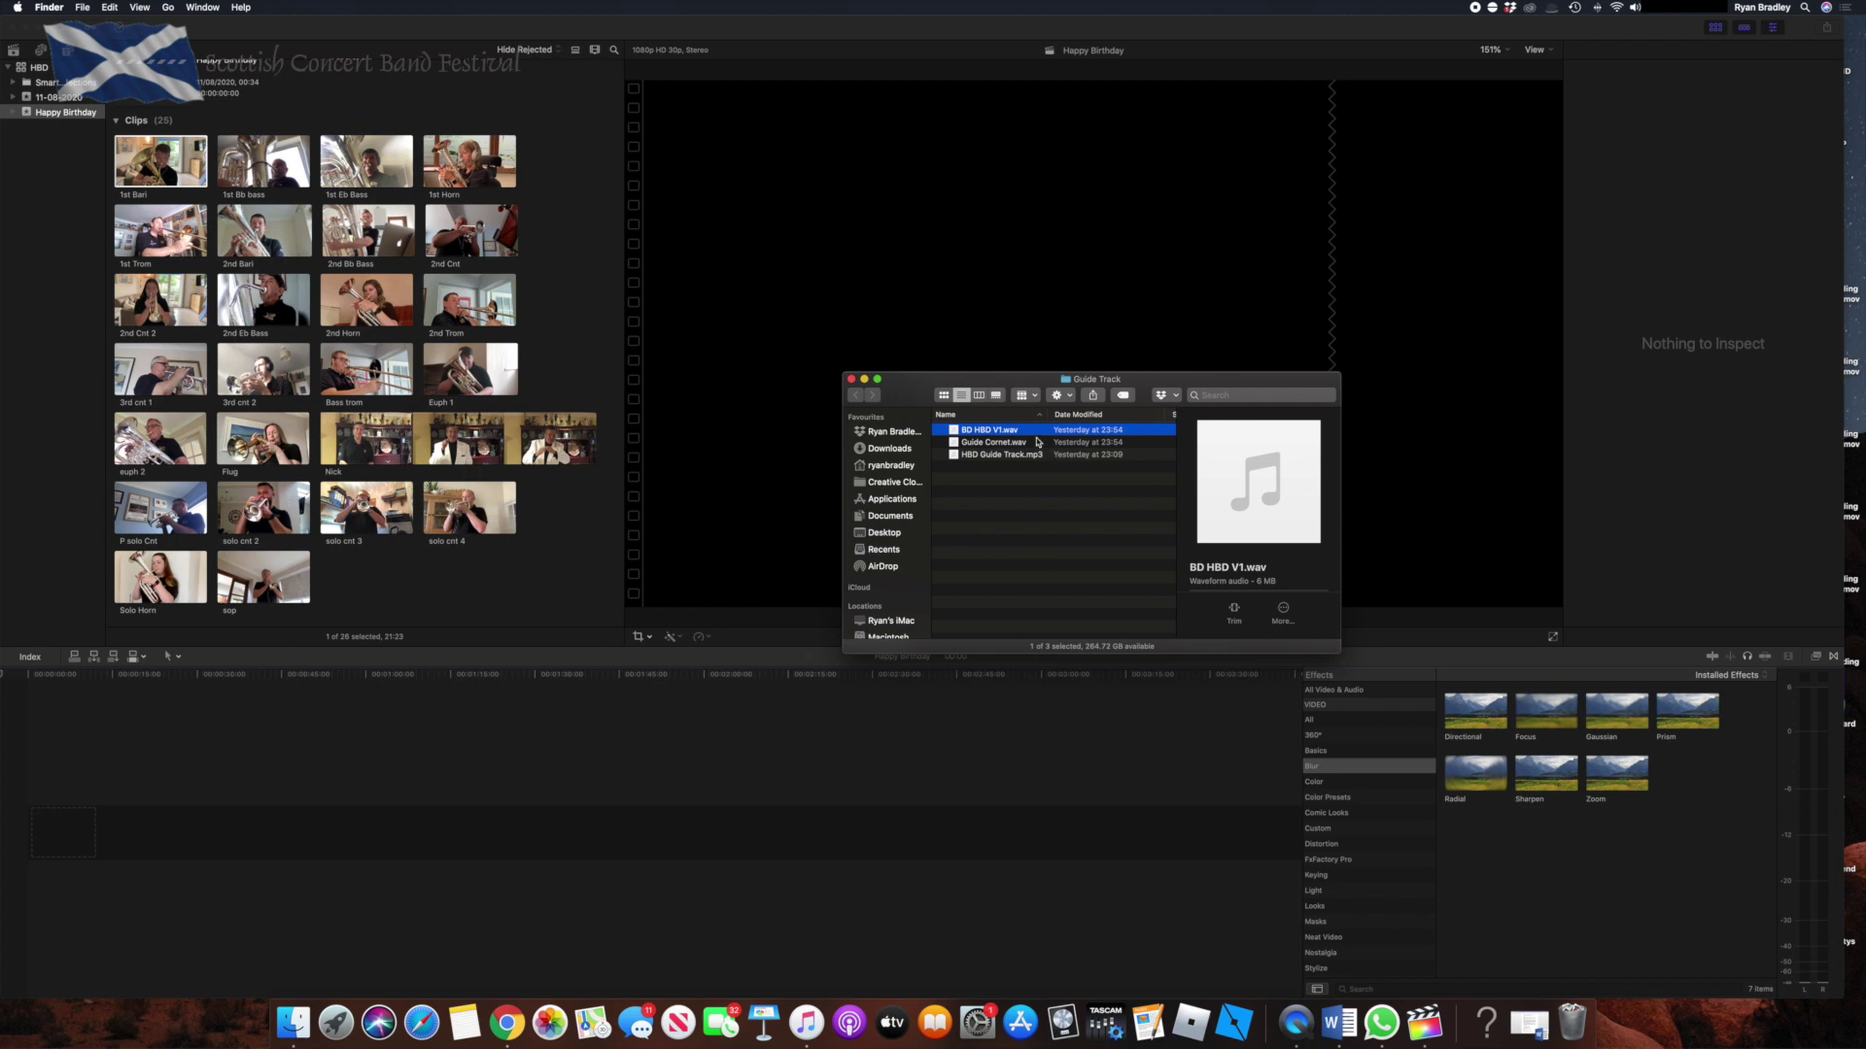
{"action": "left_click_drag", "start_coordinate": [1000, 434], "coordinate": [30, 833]}
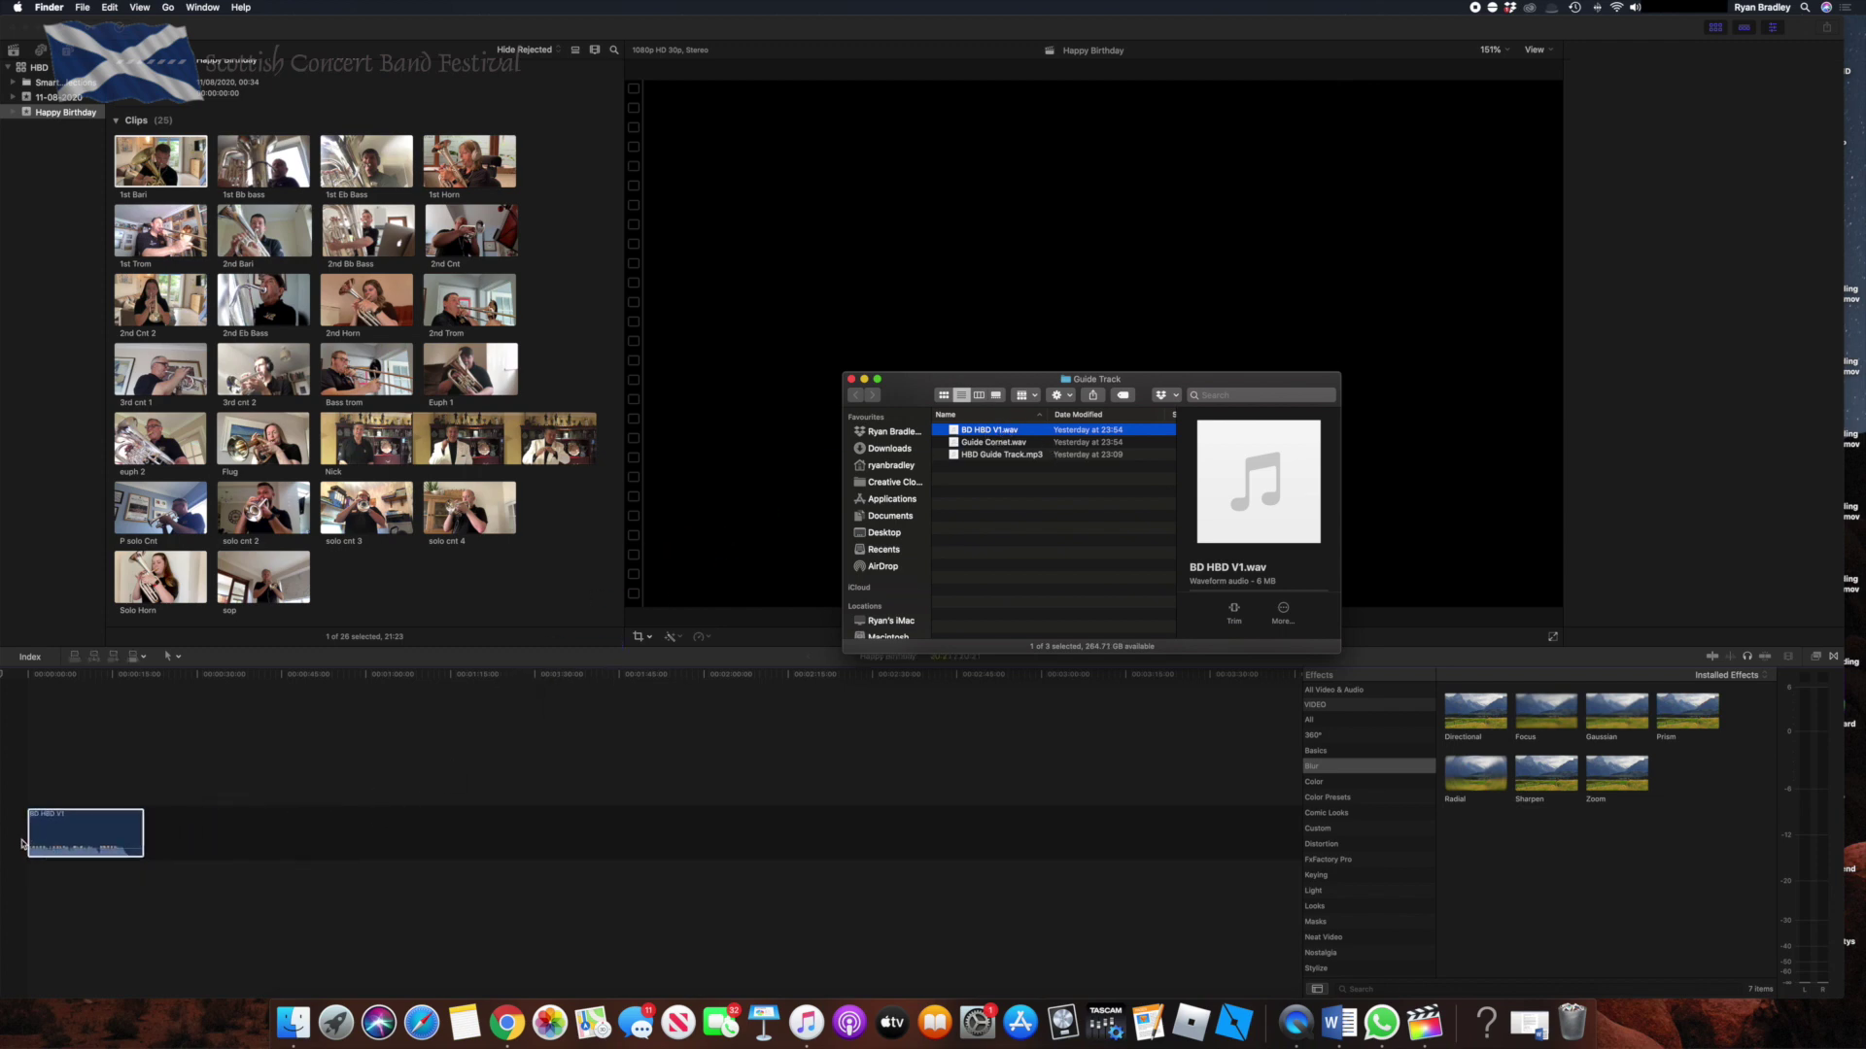
{"action": "left_click", "coordinate": [30, 787]}
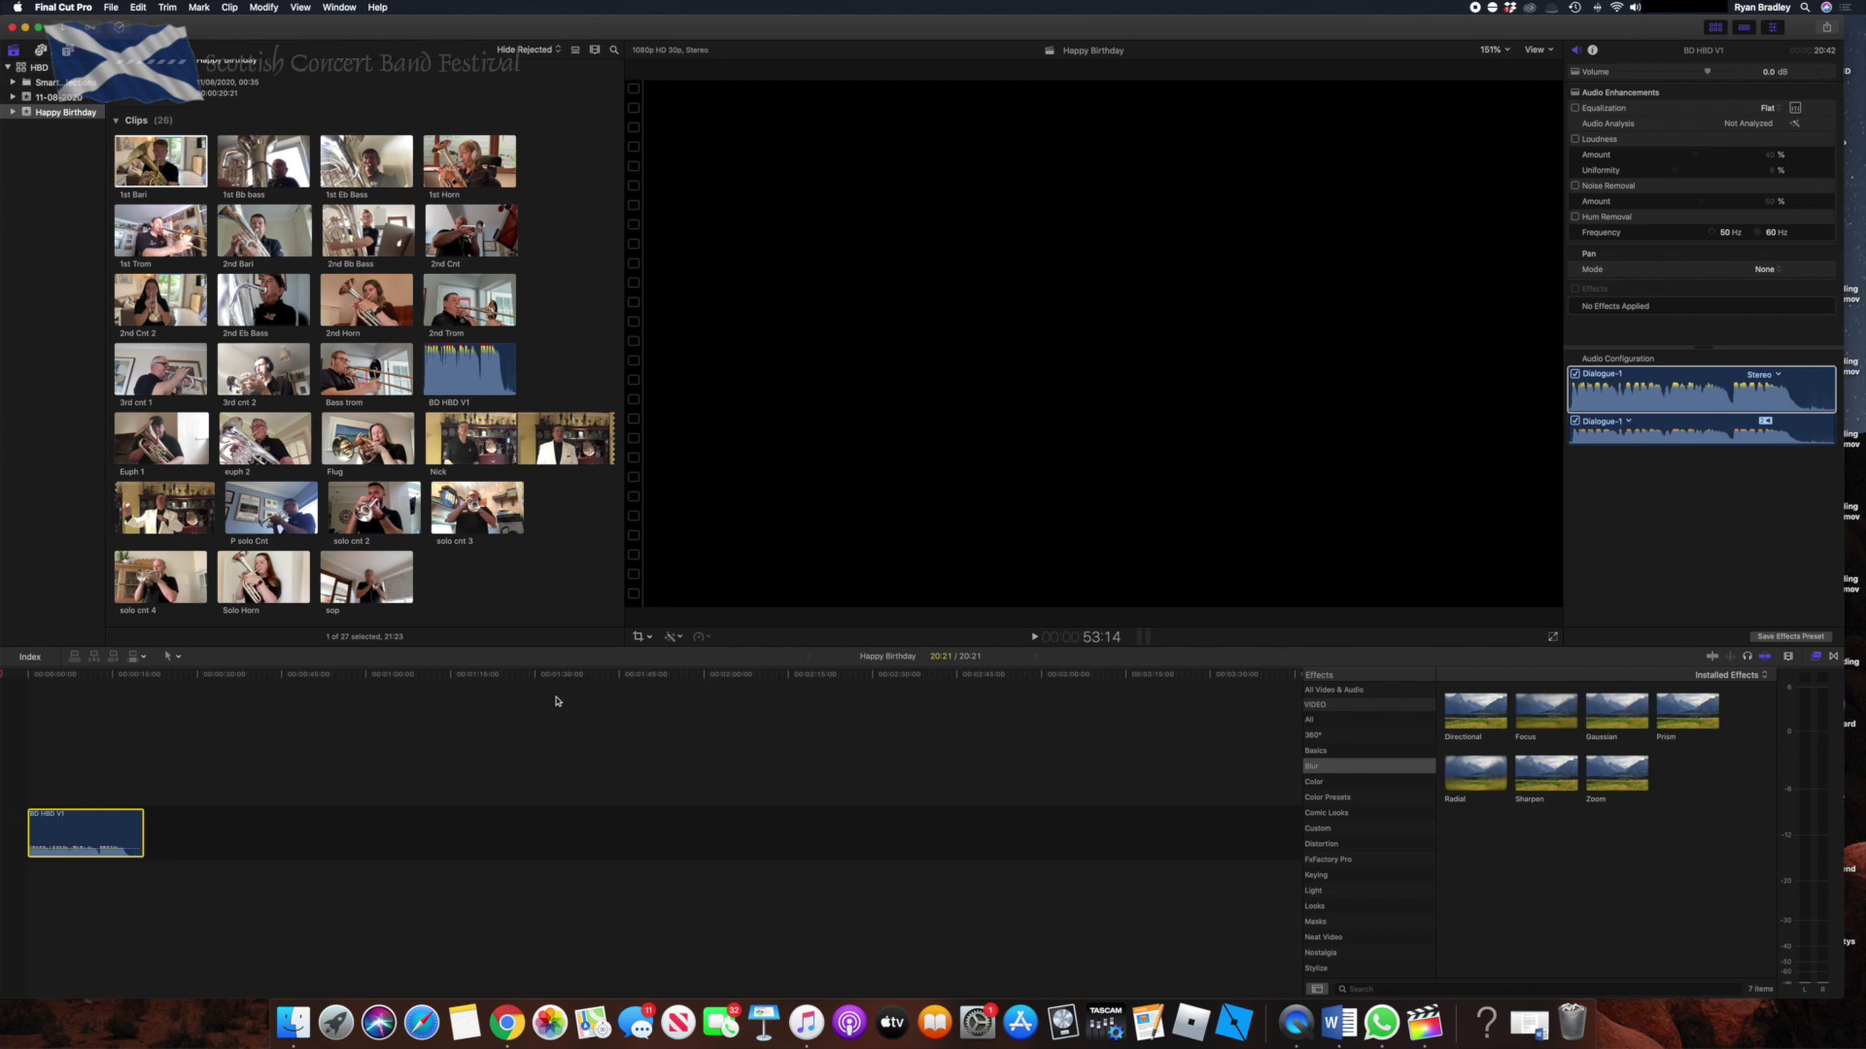
Enlarge the timeline and play the opening seconds of the BD HBD V1 audio track.
{"action": "left_click", "coordinate": [1788, 656]}
{"action": "mouse_move", "coordinate": [1822, 686]}
{"action": "left_mouse_down"}
{"action": "mouse_move", "coordinate": [1757, 691]}
{"action": "mouse_move", "coordinate": [1744, 745]}
{"action": "mouse_move", "coordinate": [1761, 744]}
{"action": "mouse_move", "coordinate": [1647, 721]}
{"action": "mouse_move", "coordinate": [1749, 730]}
{"action": "mouse_move", "coordinate": [1765, 686]}
{"action": "mouse_move", "coordinate": [1785, 690]}
{"action": "left_mouse_up"}
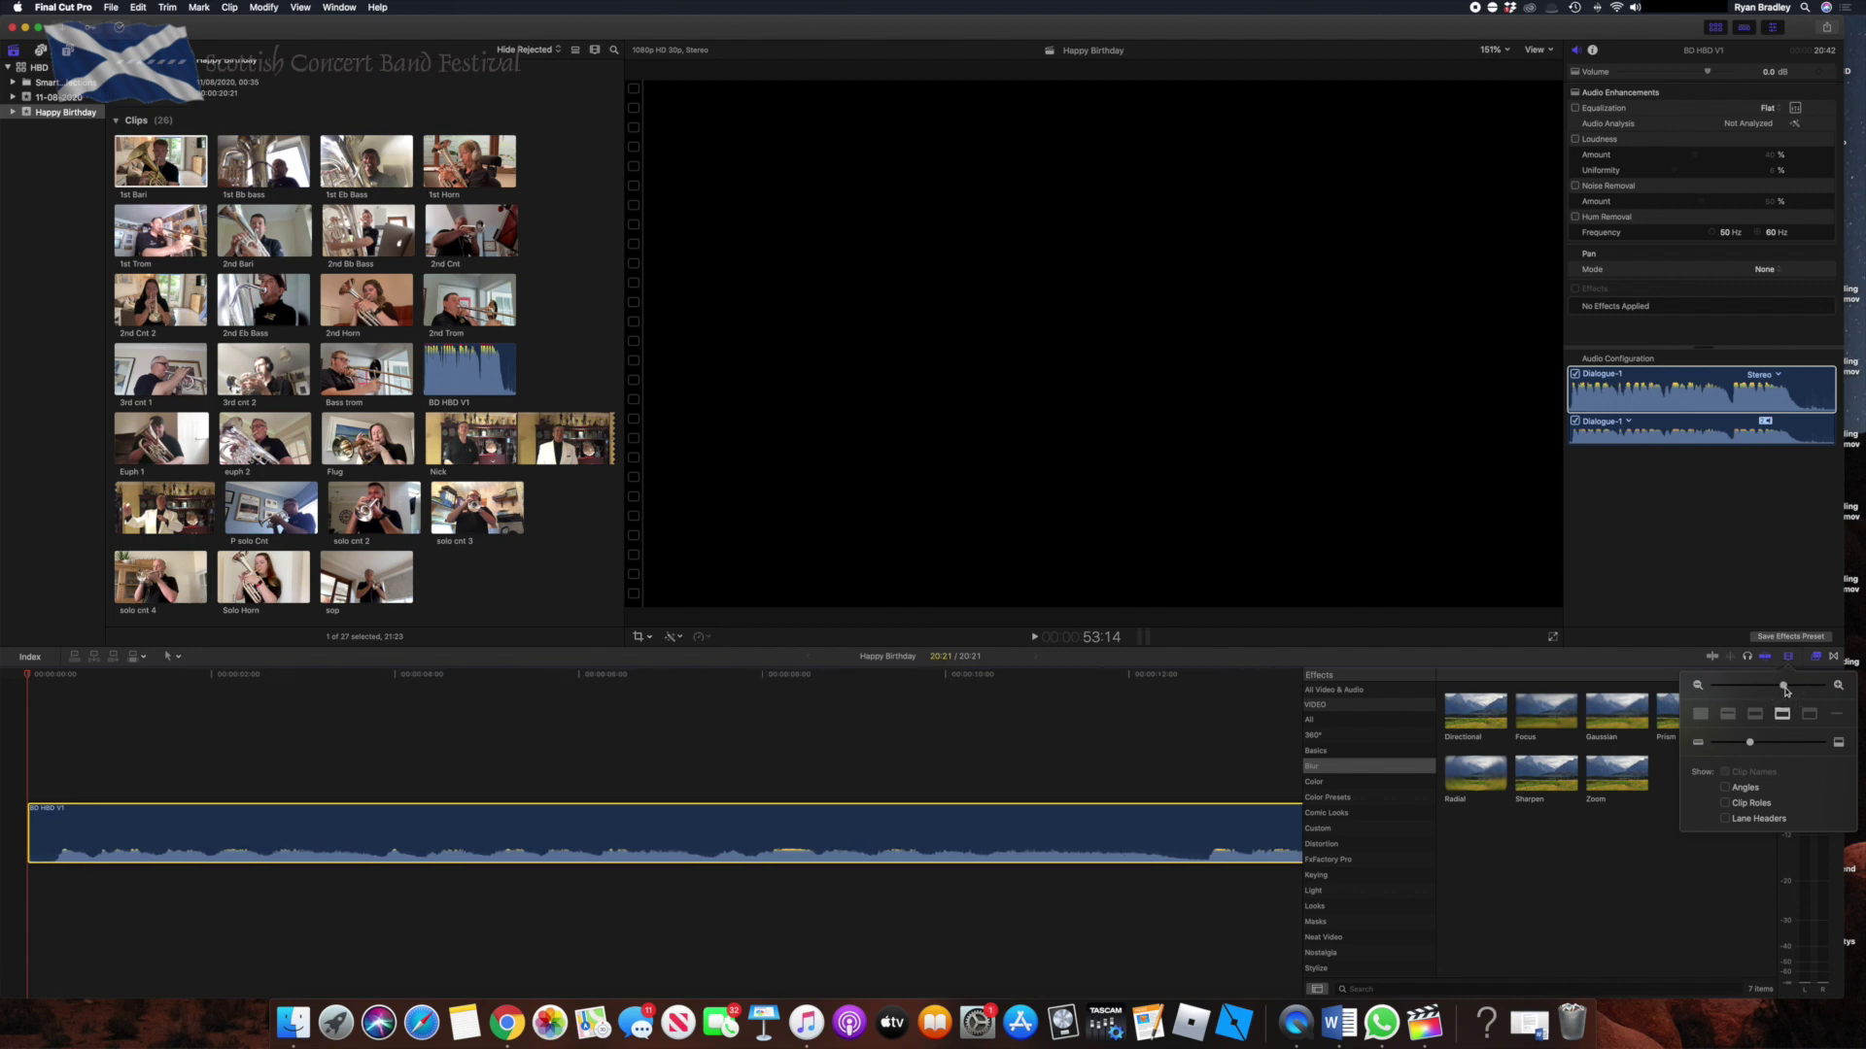
{"action": "key", "text": "space"}
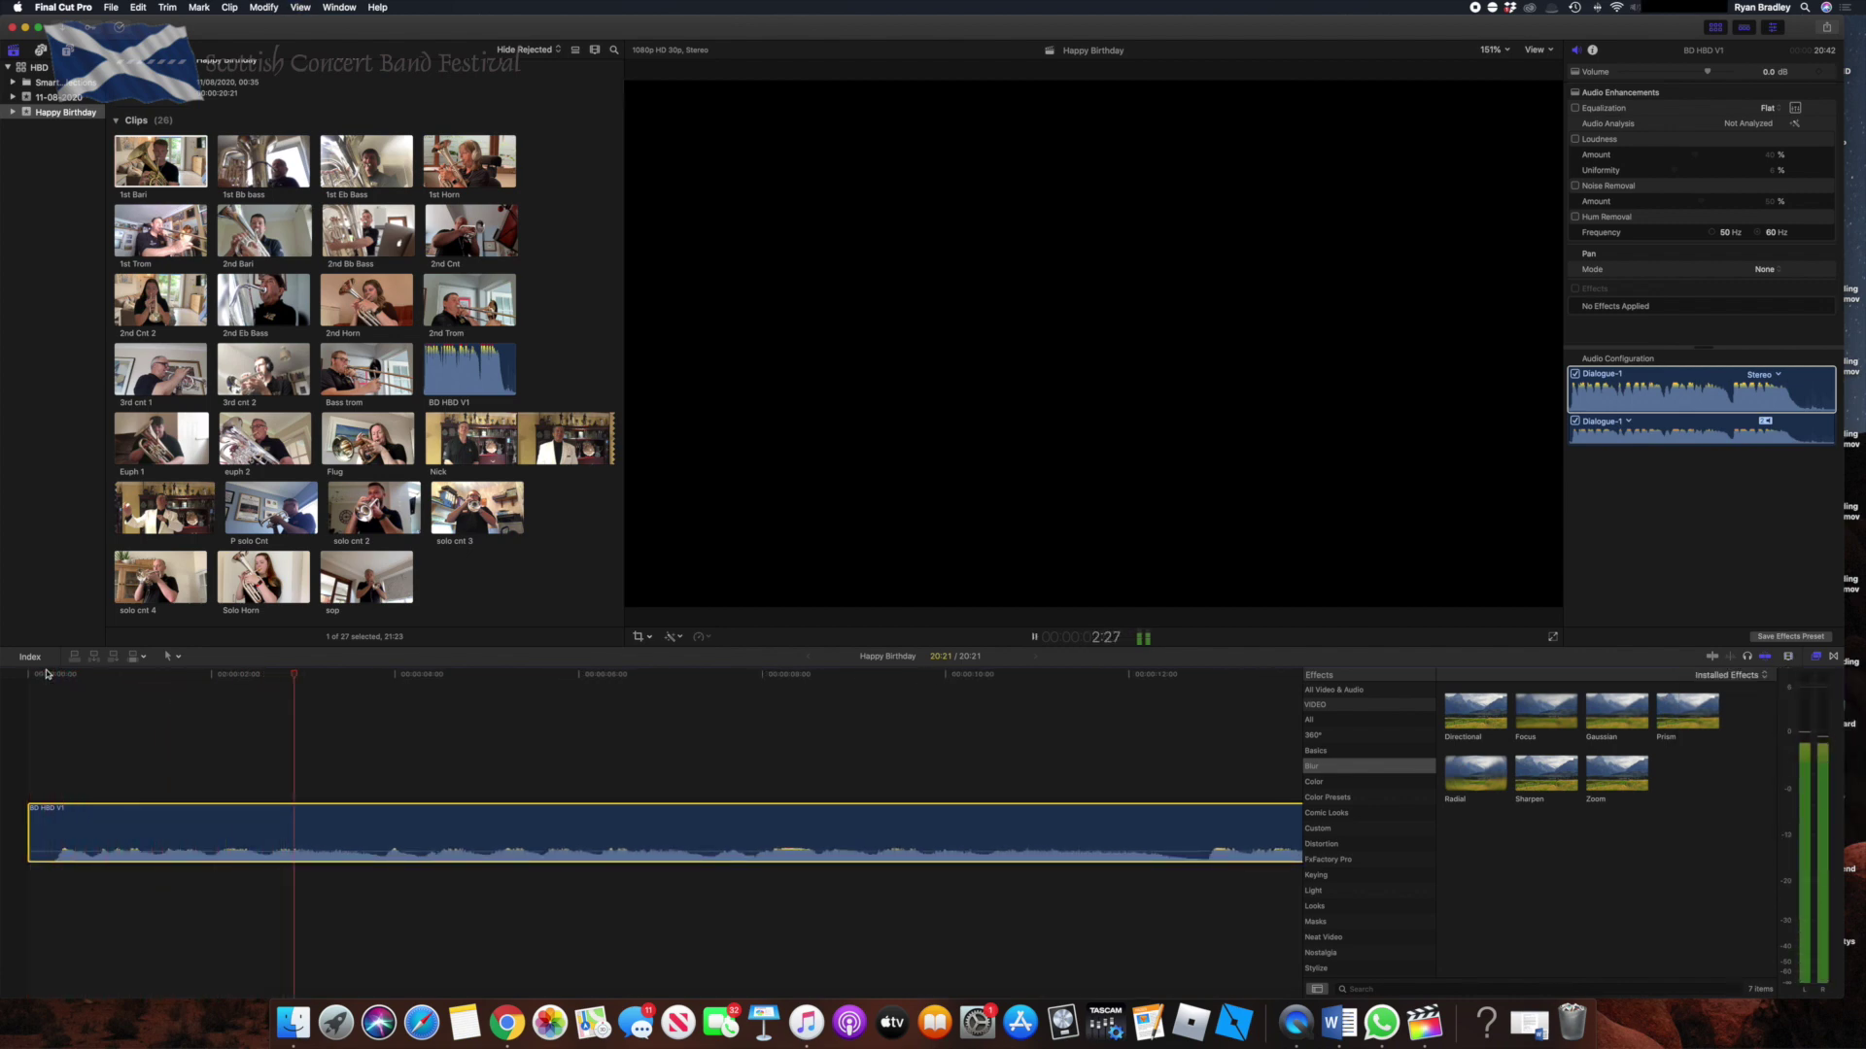
{"action": "key", "text": "space"}
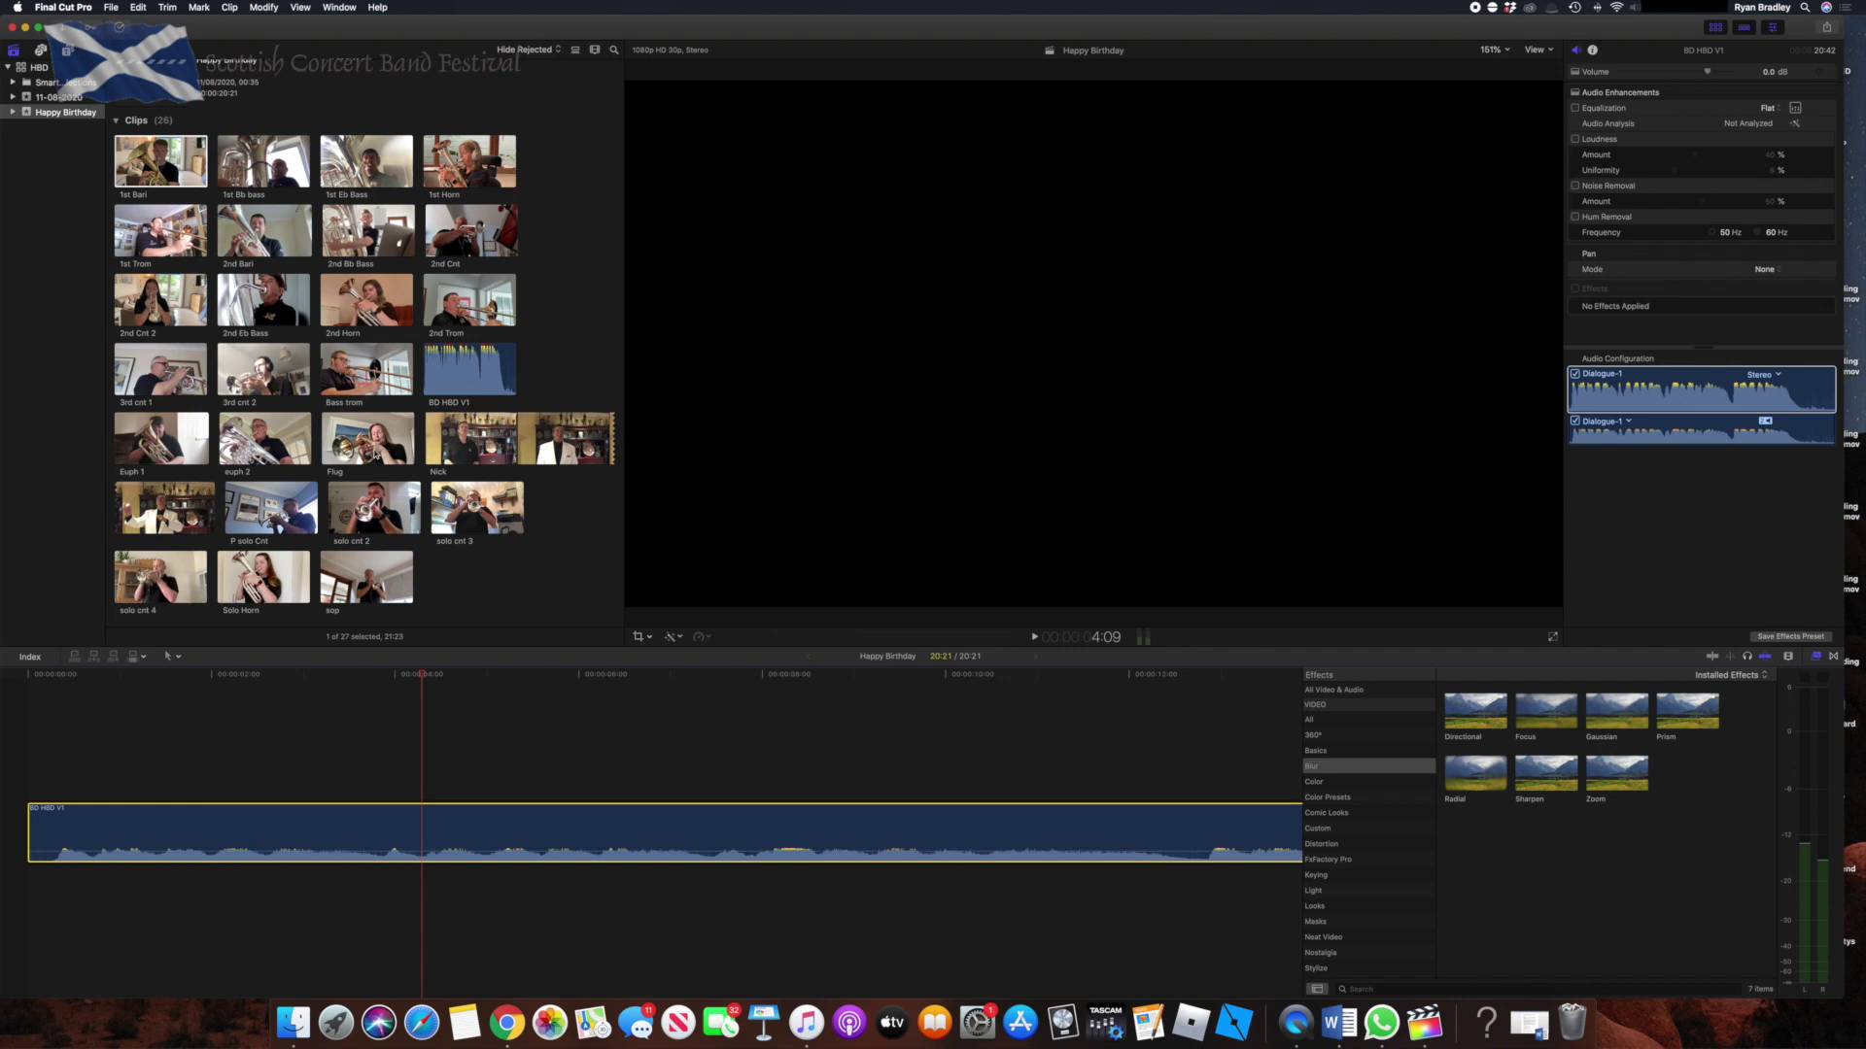
Place the conductor's video clip above the audio track at the start of the timeline.
{"action": "left_click", "coordinate": [561, 428]}
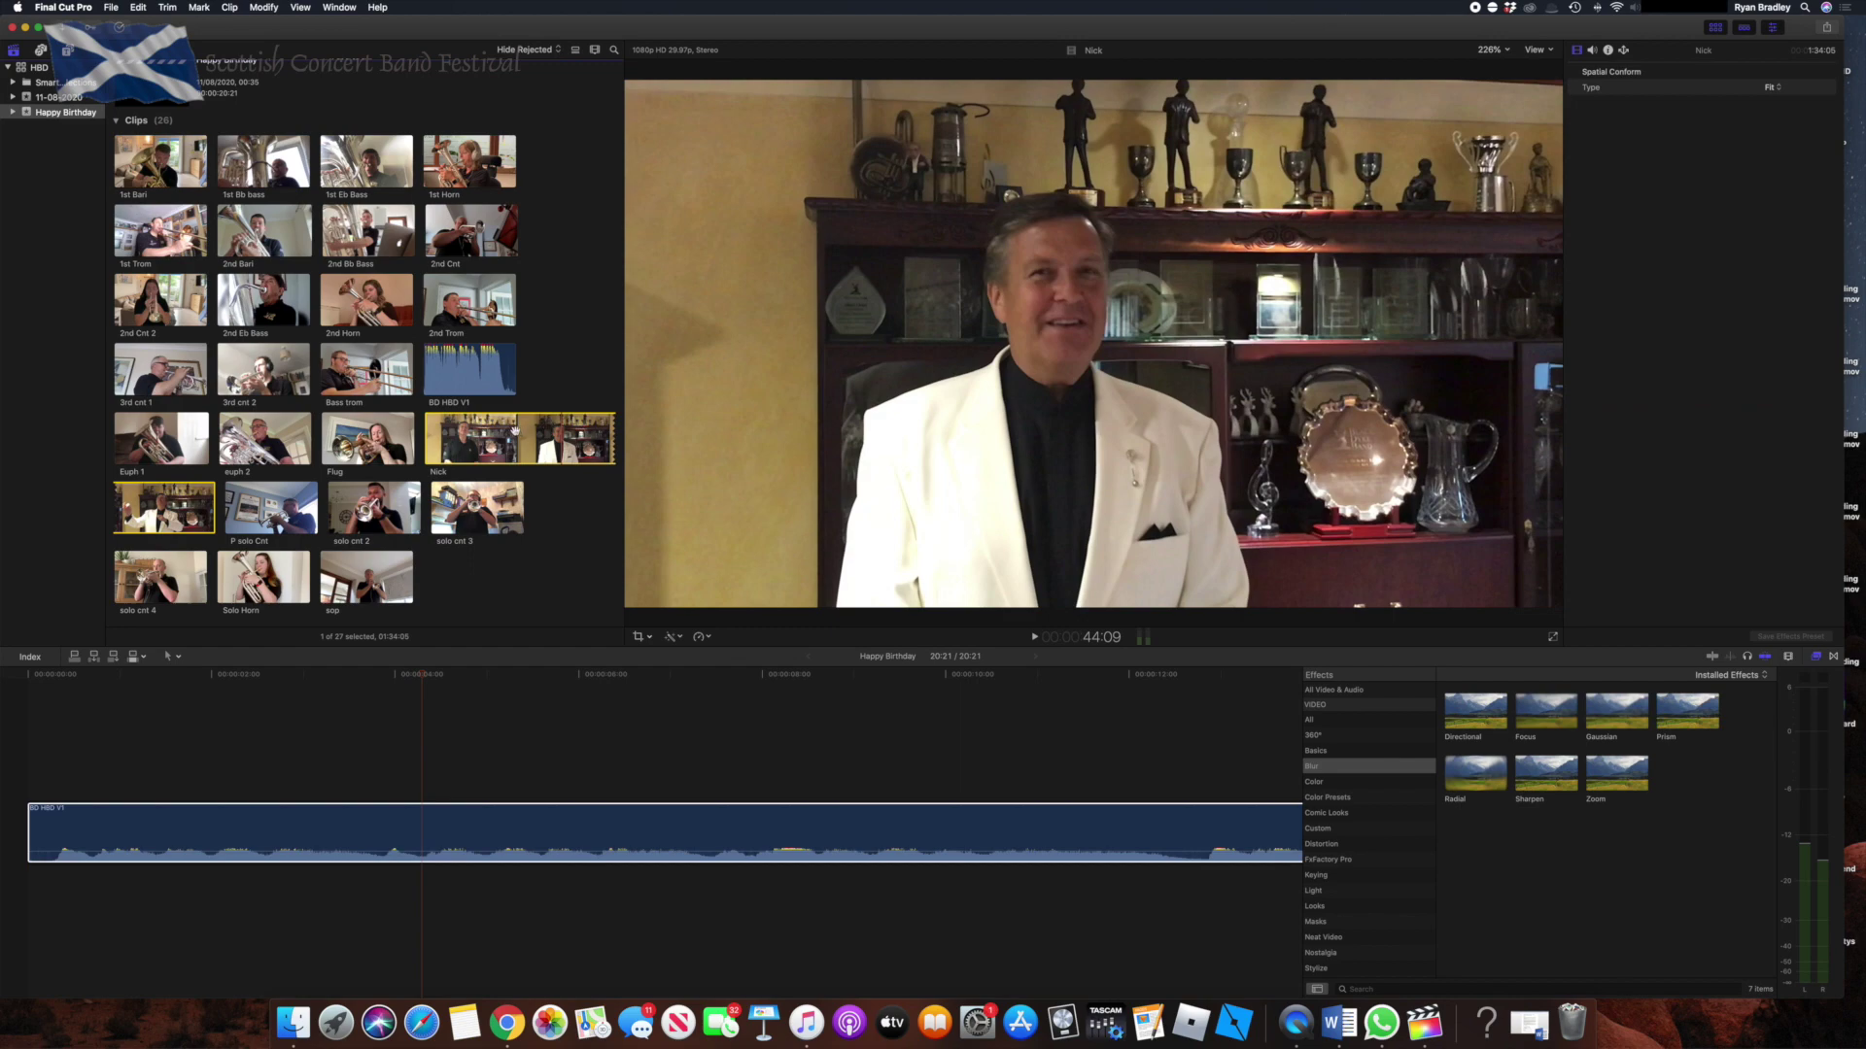
{"action": "left_click_drag", "start_coordinate": [483, 435], "coordinate": [33, 741]}
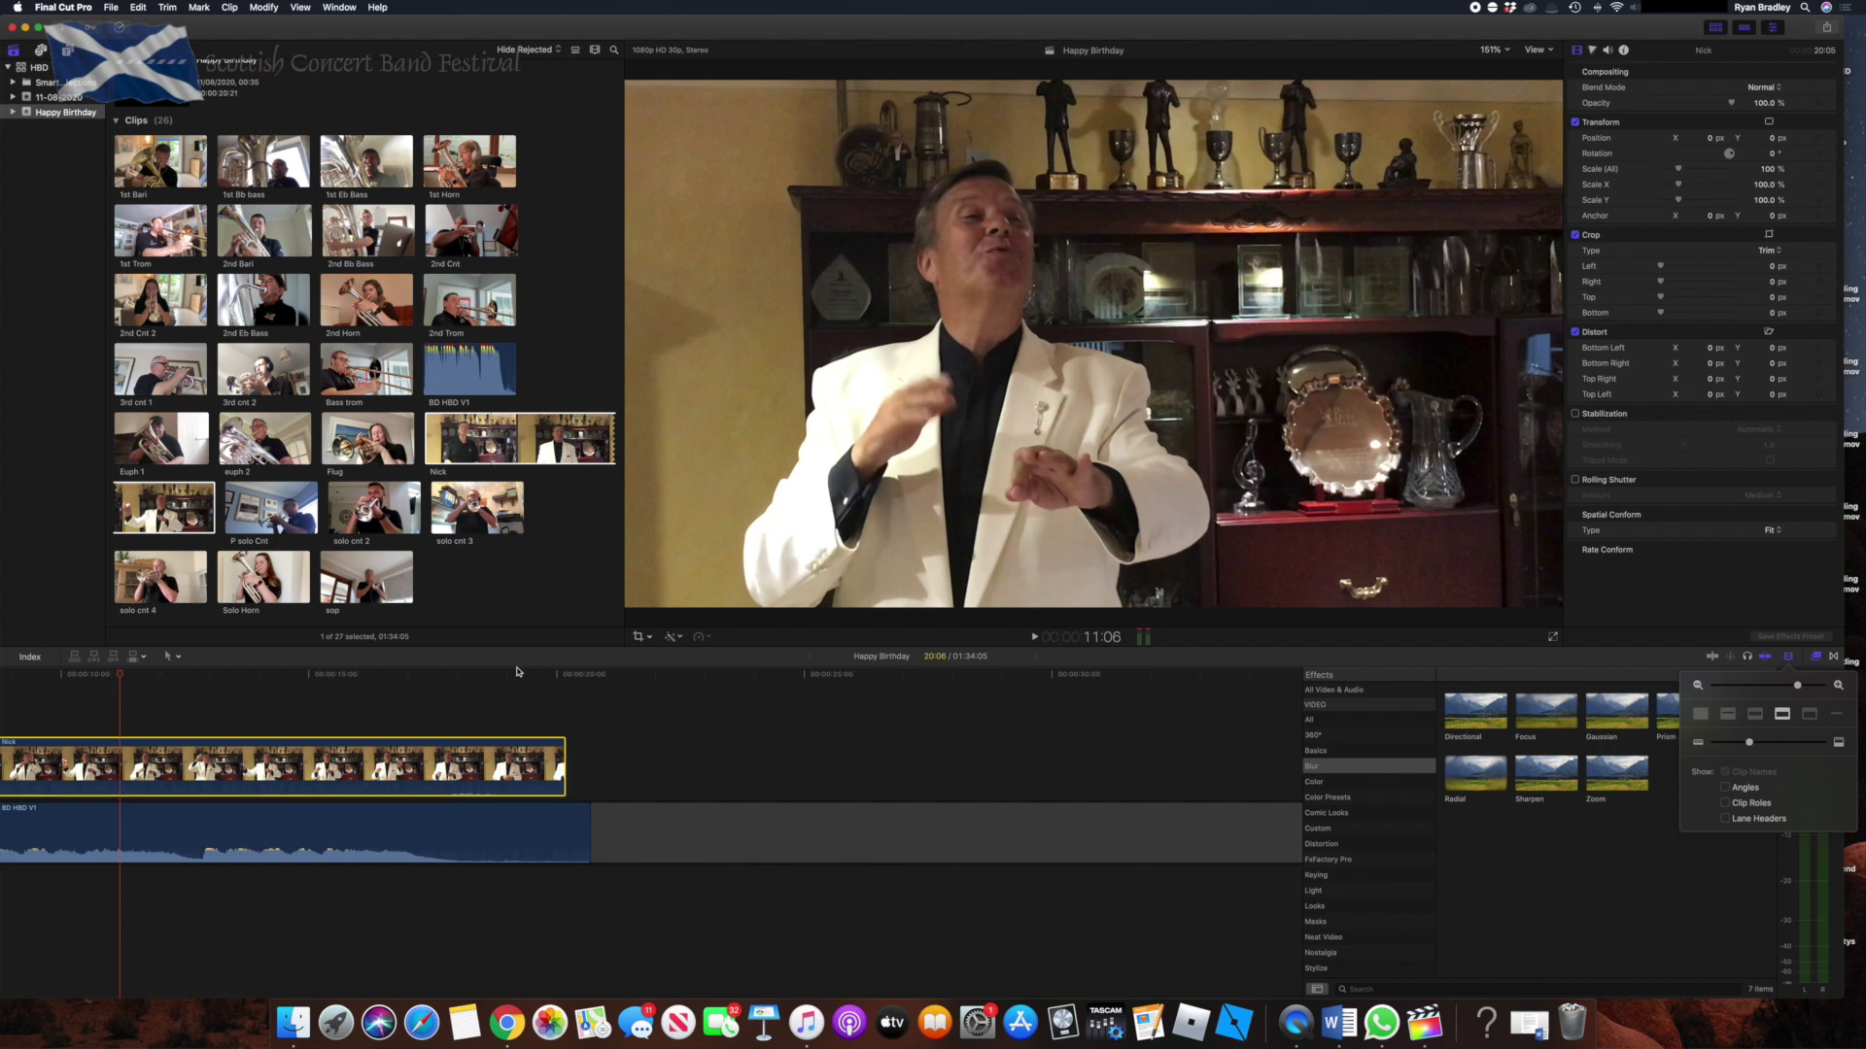
{"action": "scroll", "coordinate": [516, 680], "scroll_direction": "left", "scroll_amount": 10}
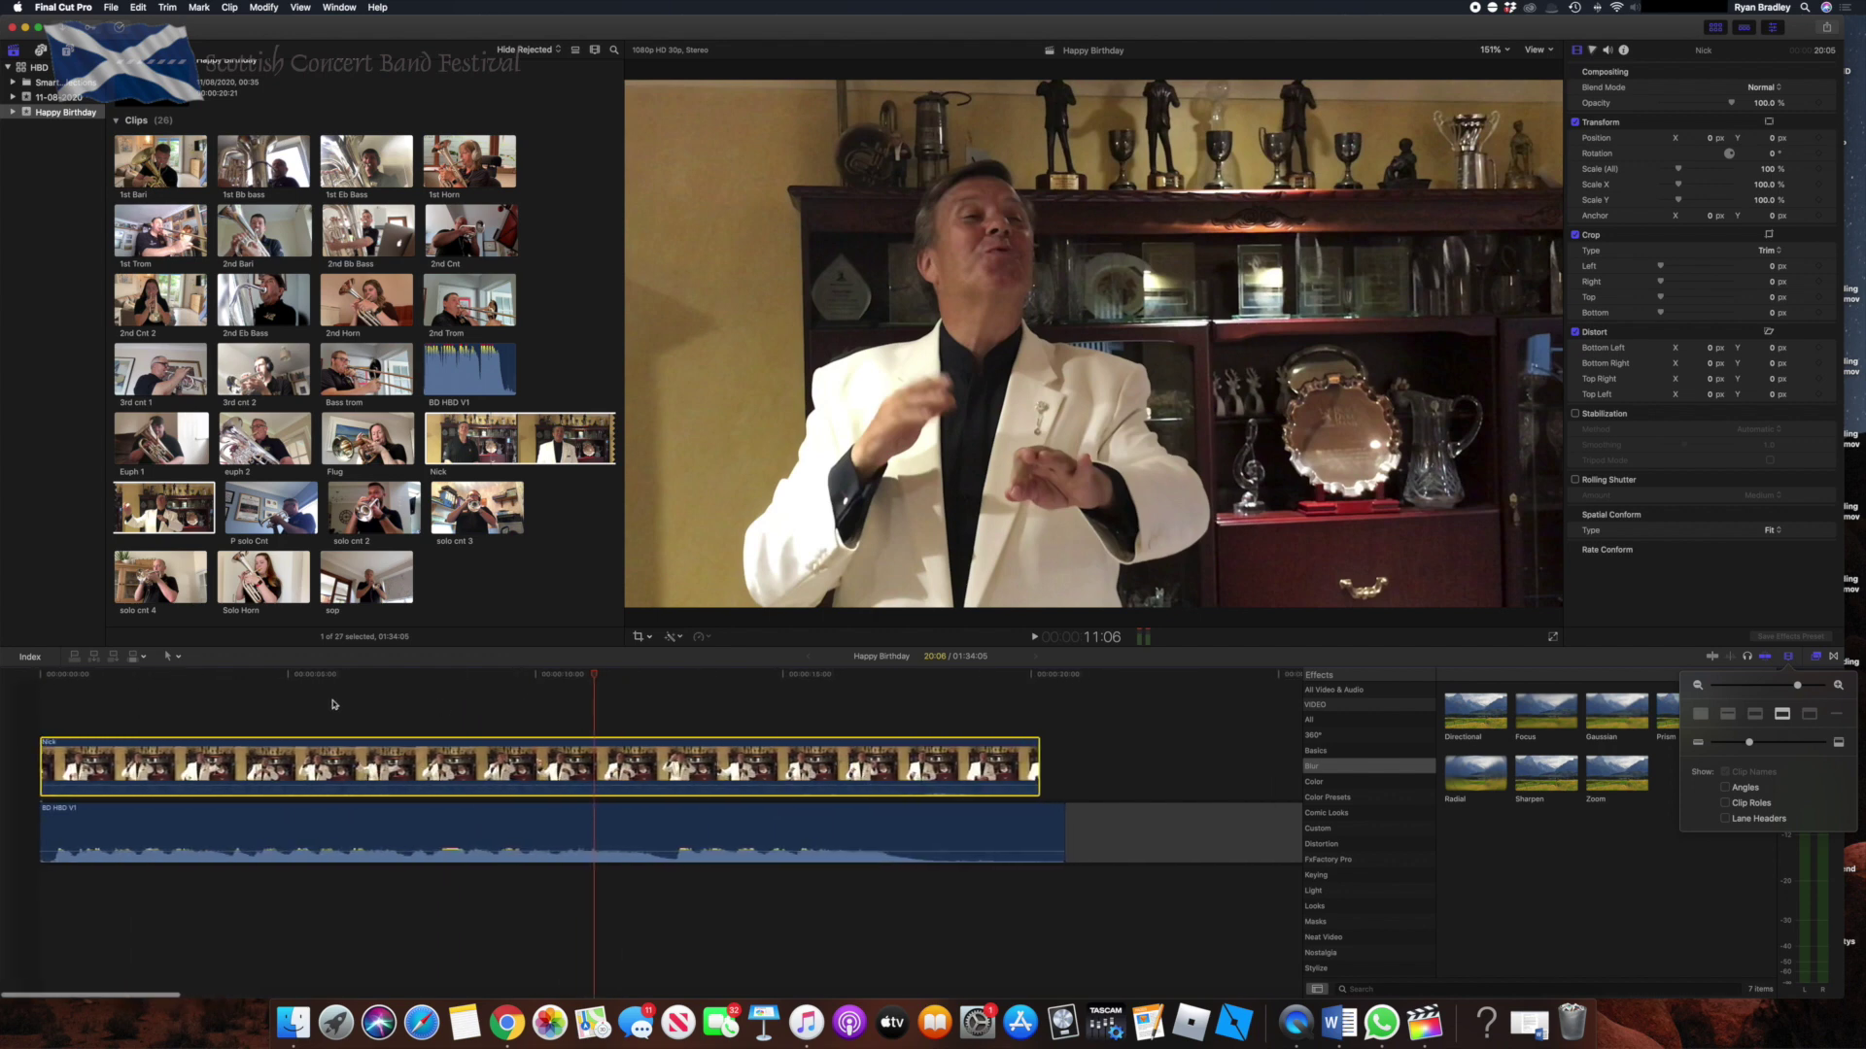
Enlarge the clips in the timeline and play the conductor's video against the audio track to check that they line up.
{"action": "left_click", "coordinate": [45, 689]}
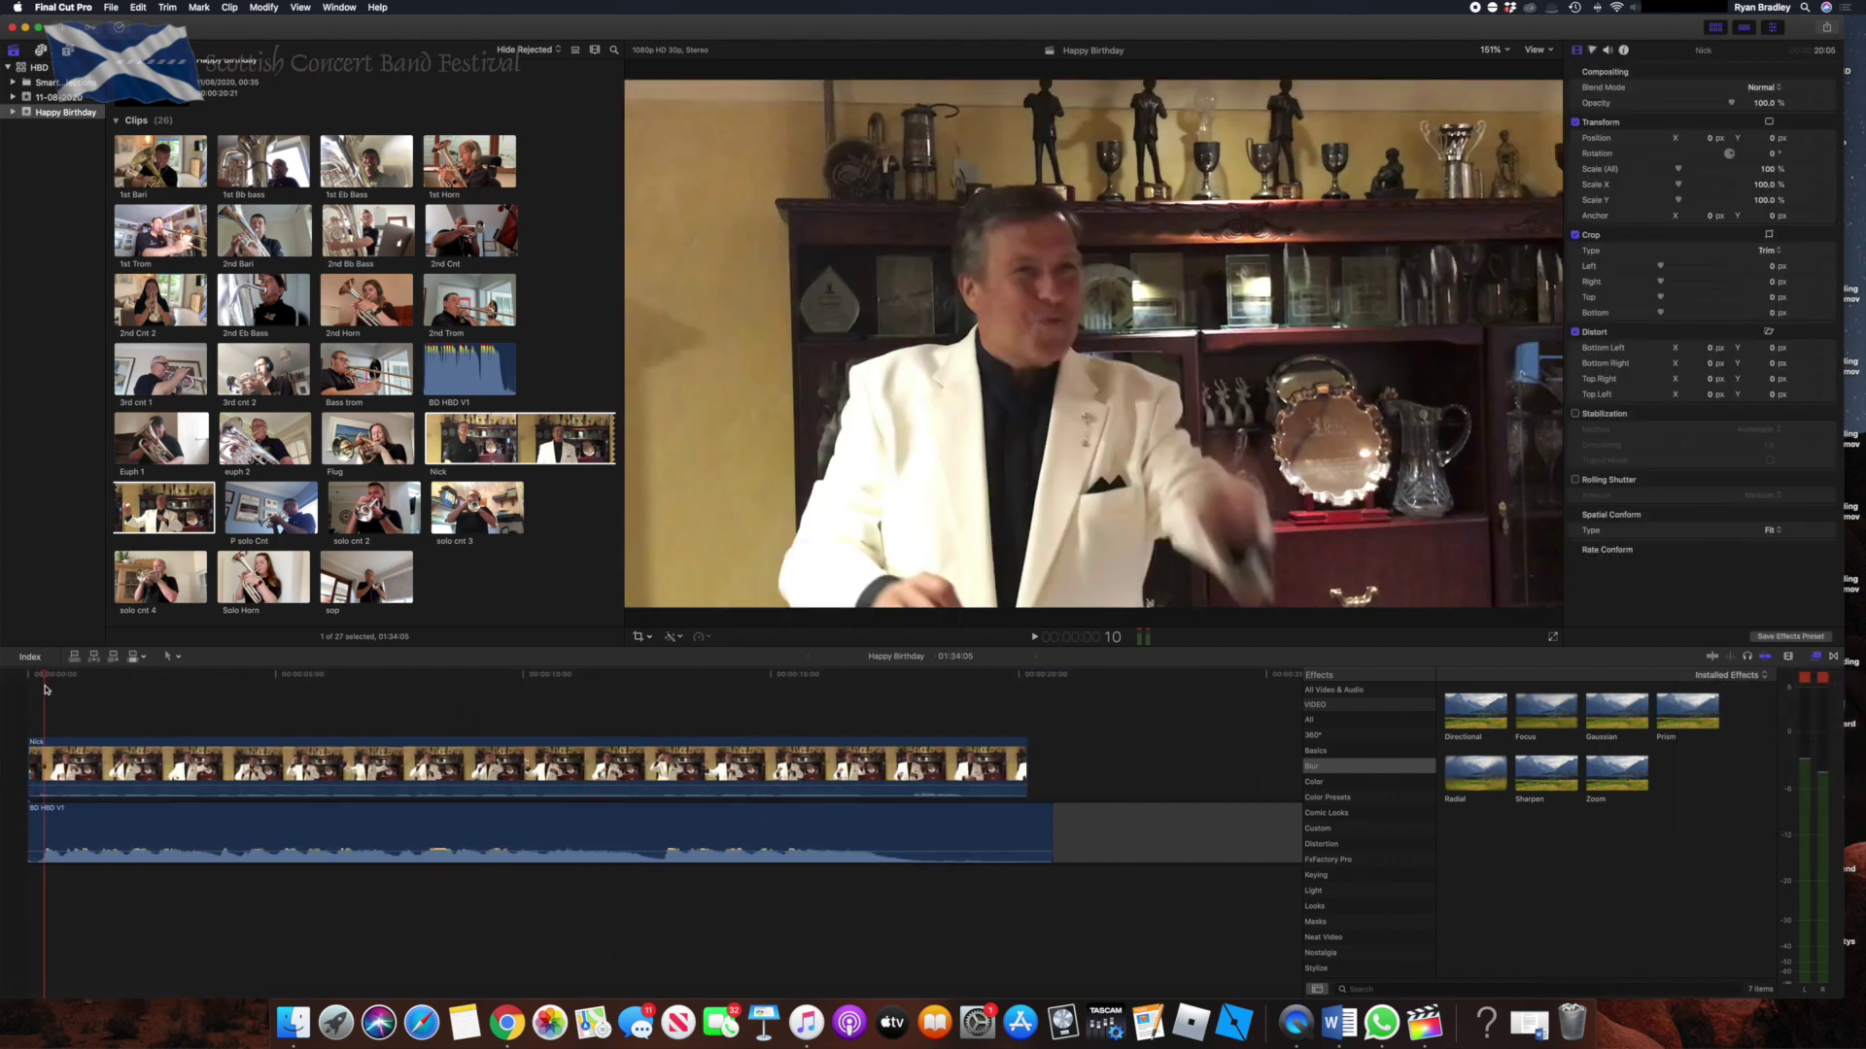
{"action": "scroll", "coordinate": [424, 751], "scroll_direction": "right", "scroll_amount": 1}
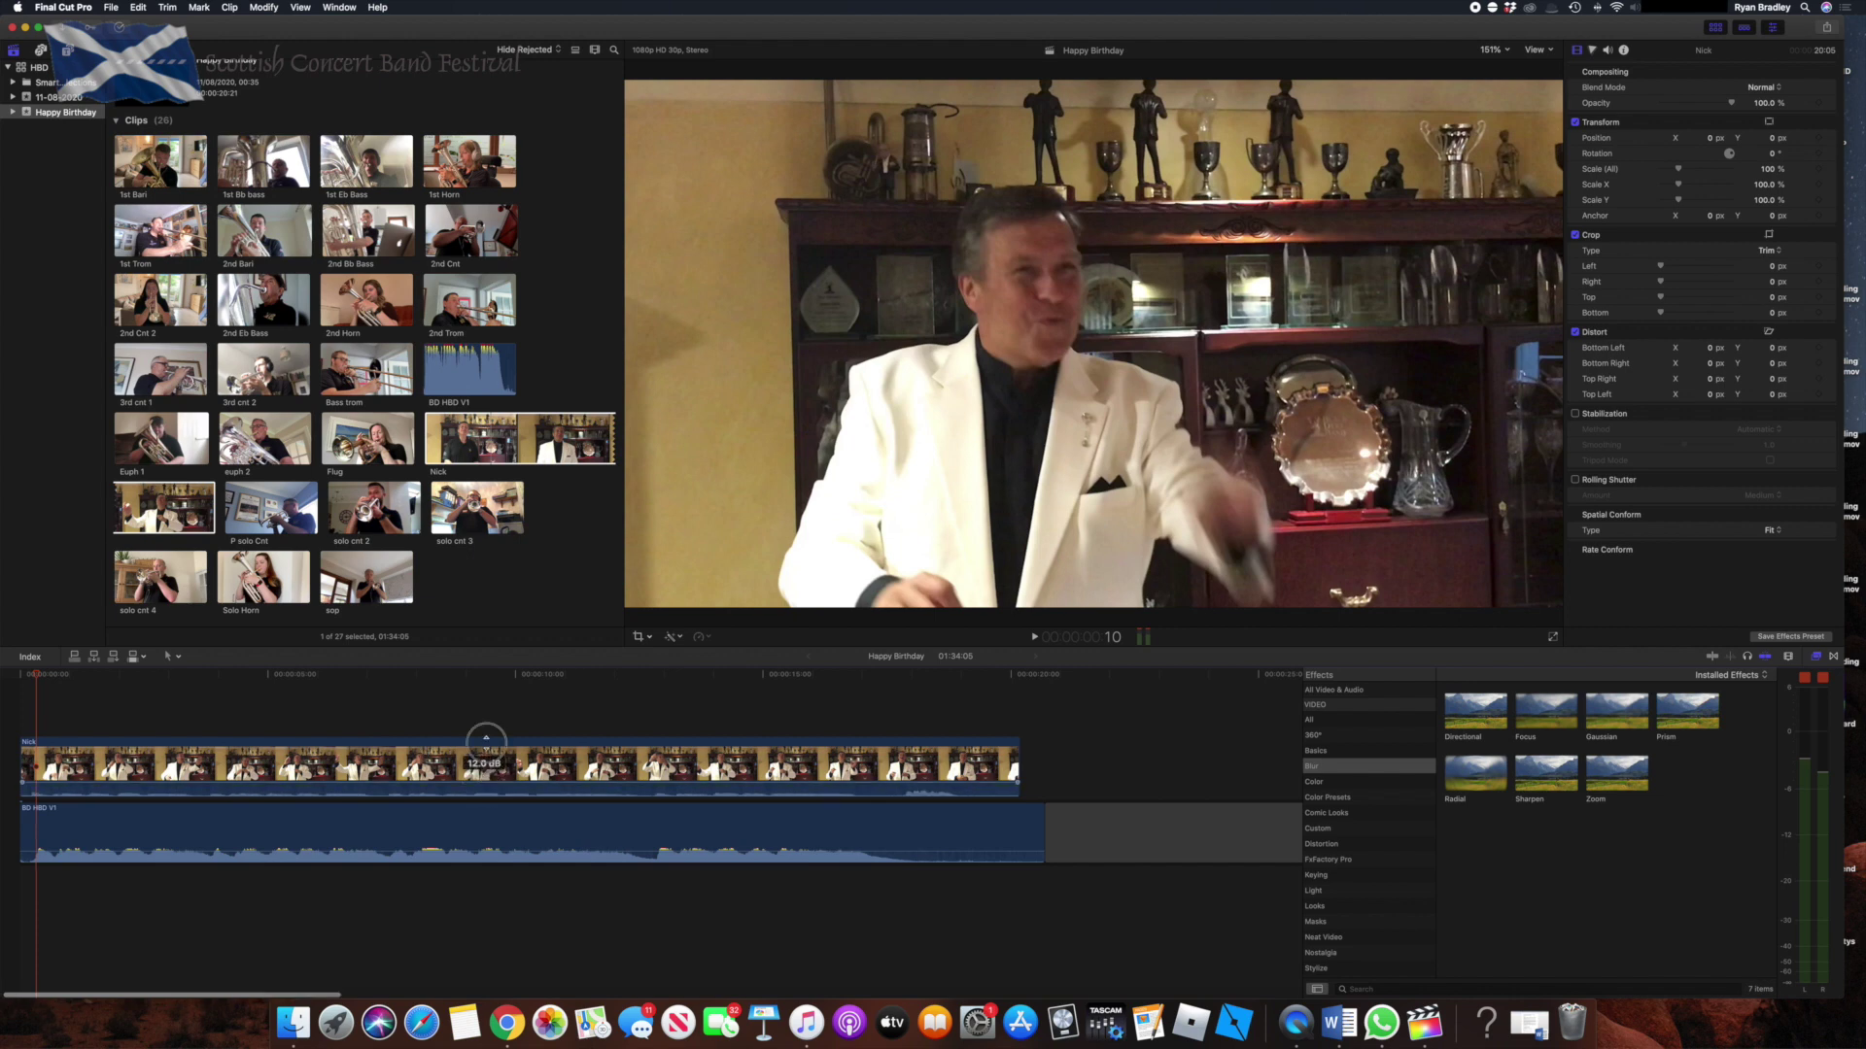
{"action": "left_click", "coordinate": [1789, 658]}
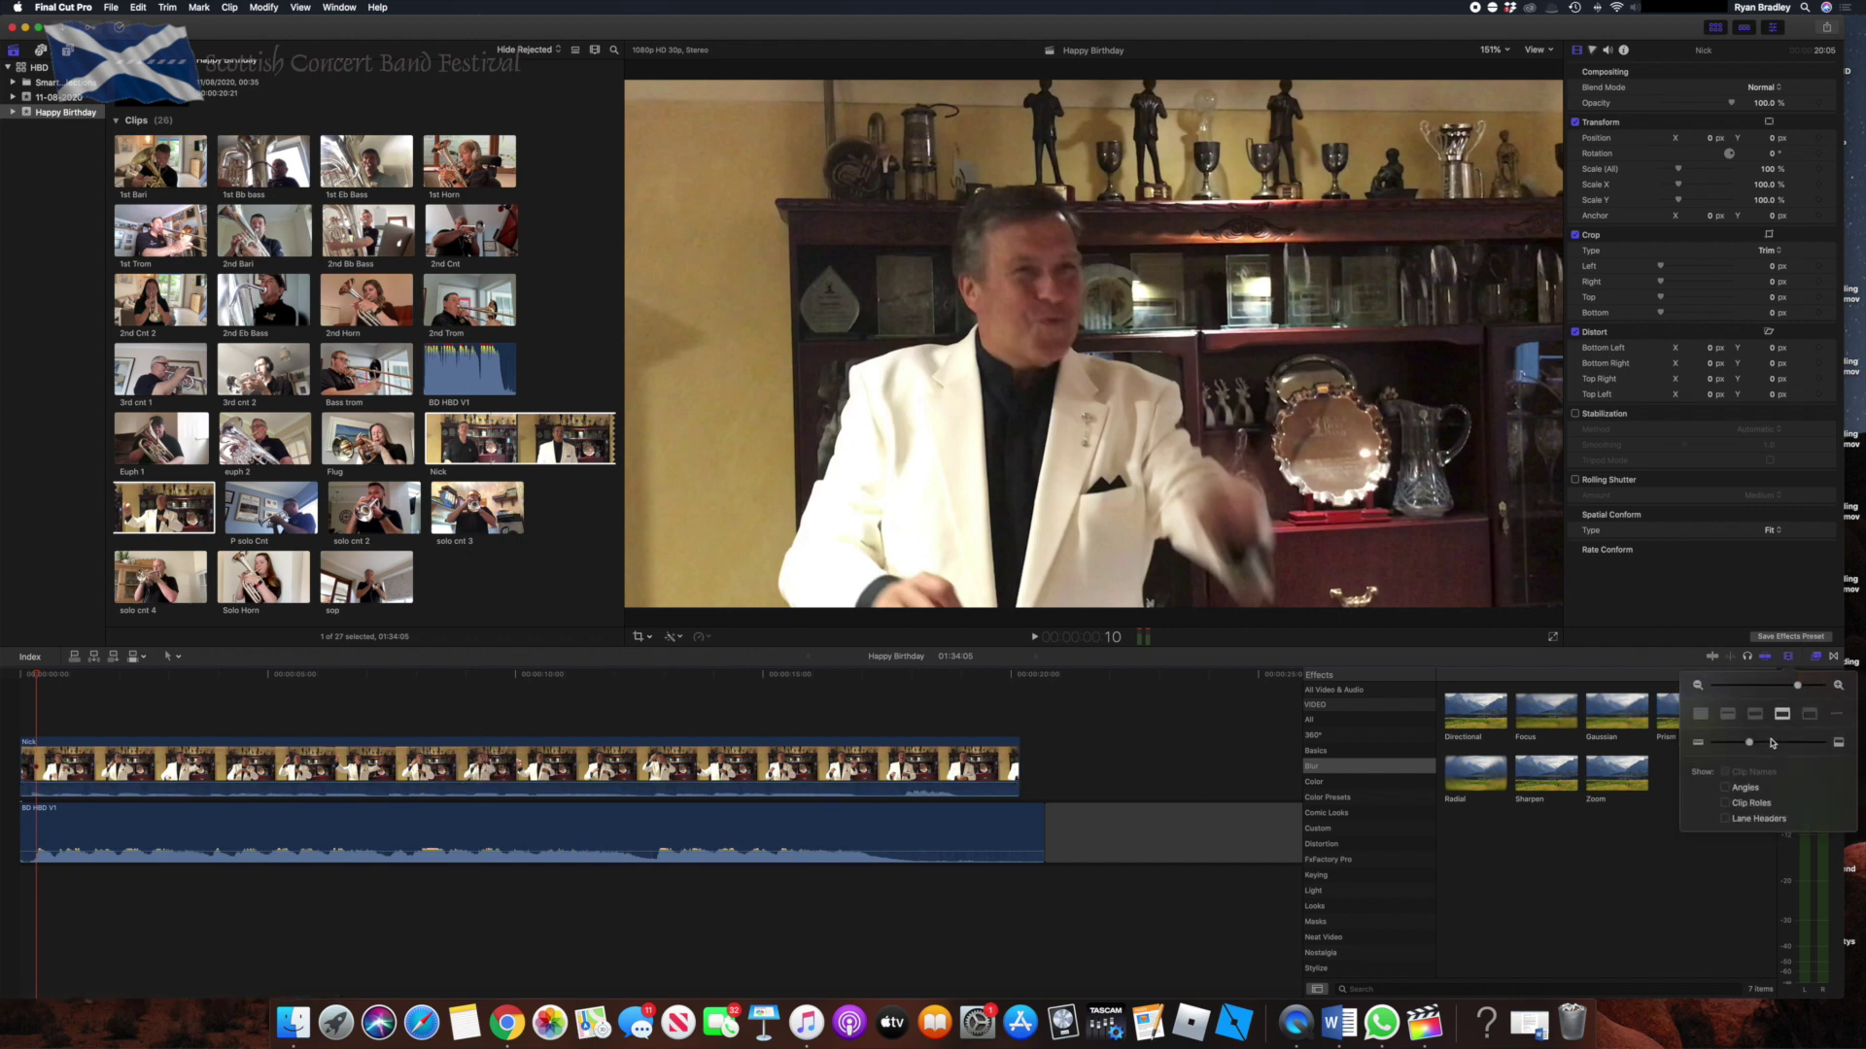
{"action": "left_click_drag", "start_coordinate": [1763, 741], "coordinate": [1802, 685]}
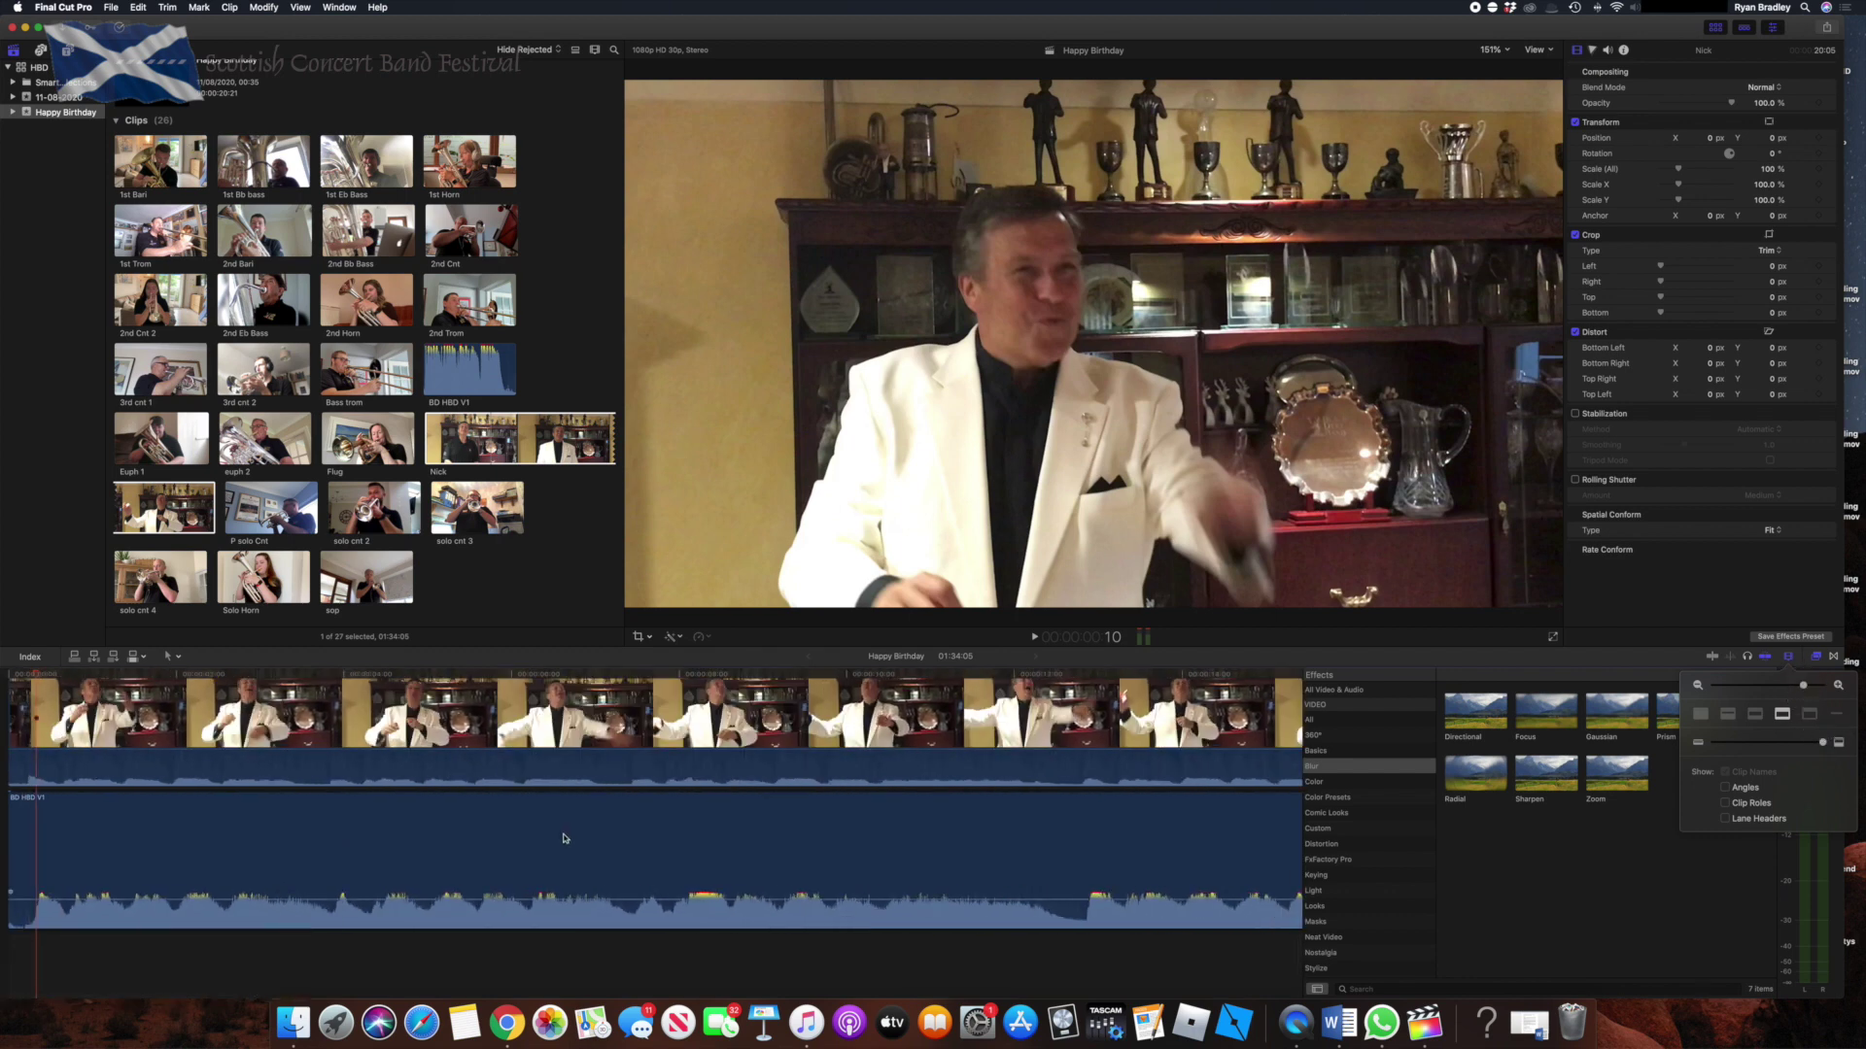
{"action": "scroll", "coordinate": [568, 837], "scroll_direction": "left", "scroll_amount": 2}
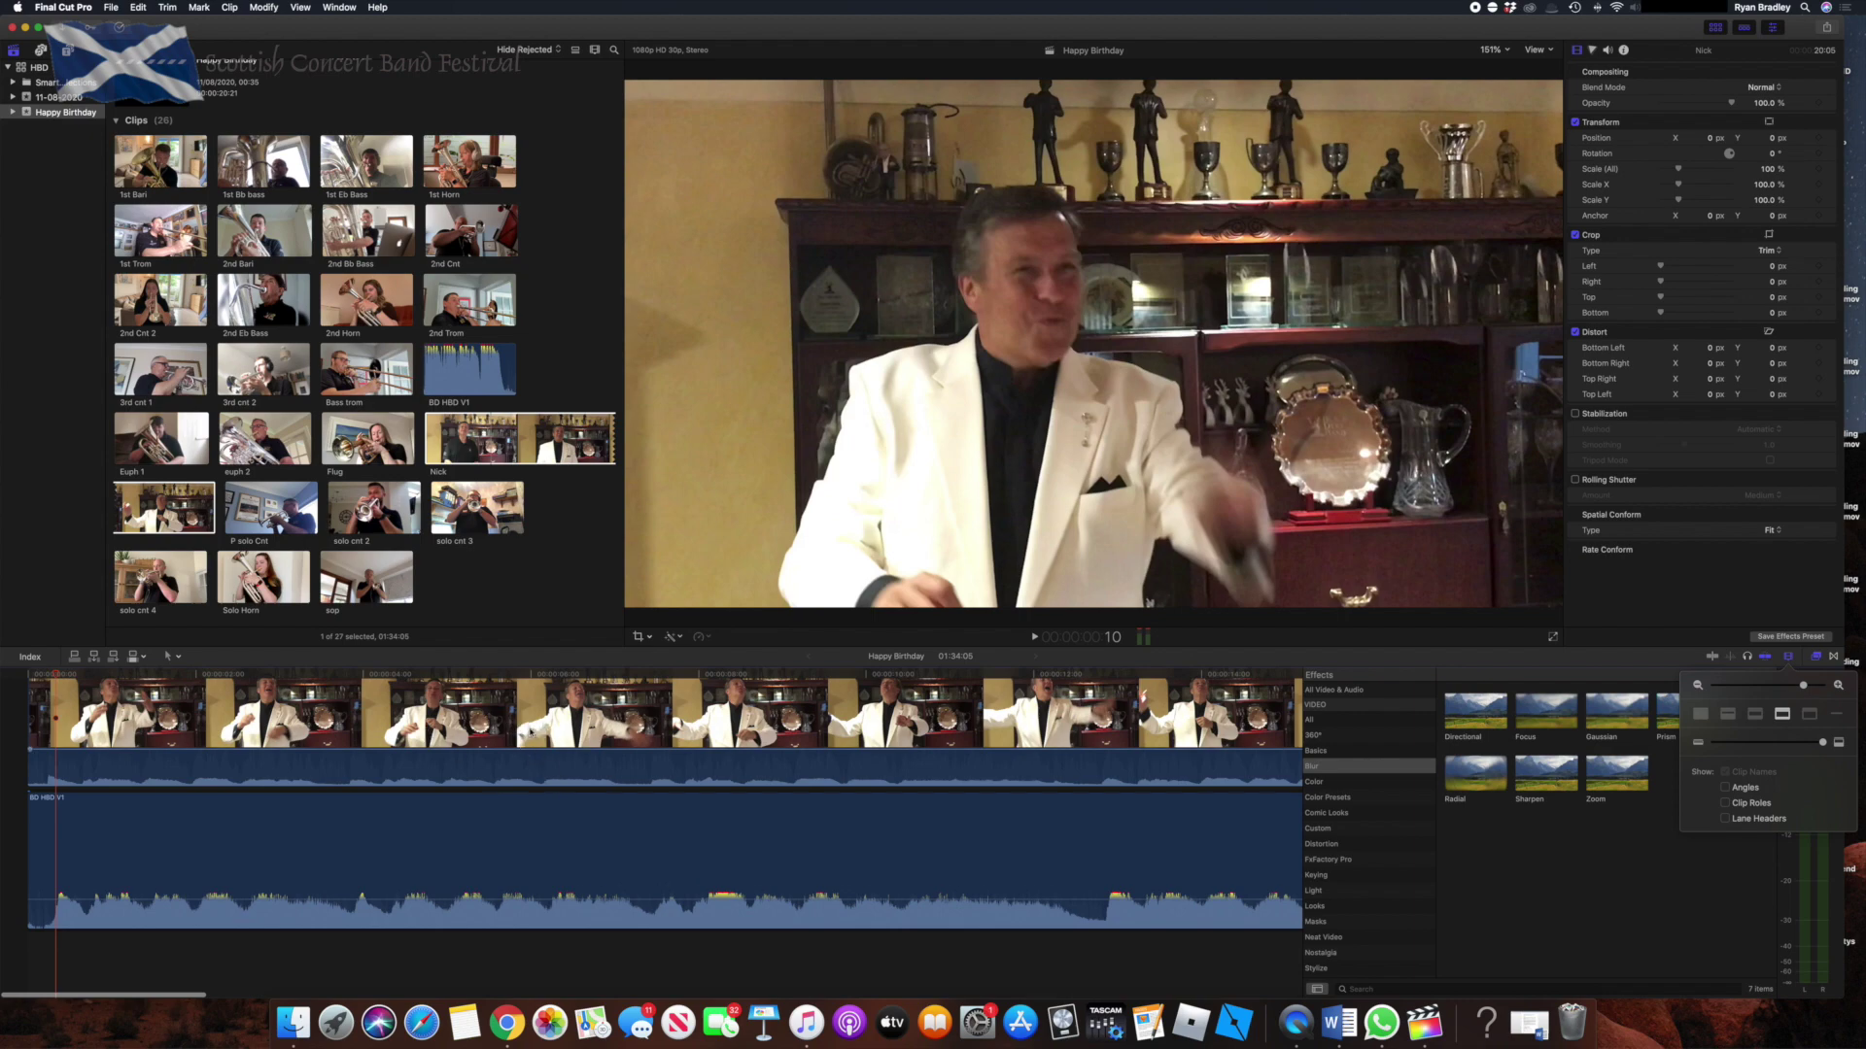
{"action": "left_click_drag", "start_coordinate": [530, 732], "coordinate": [537, 729]}
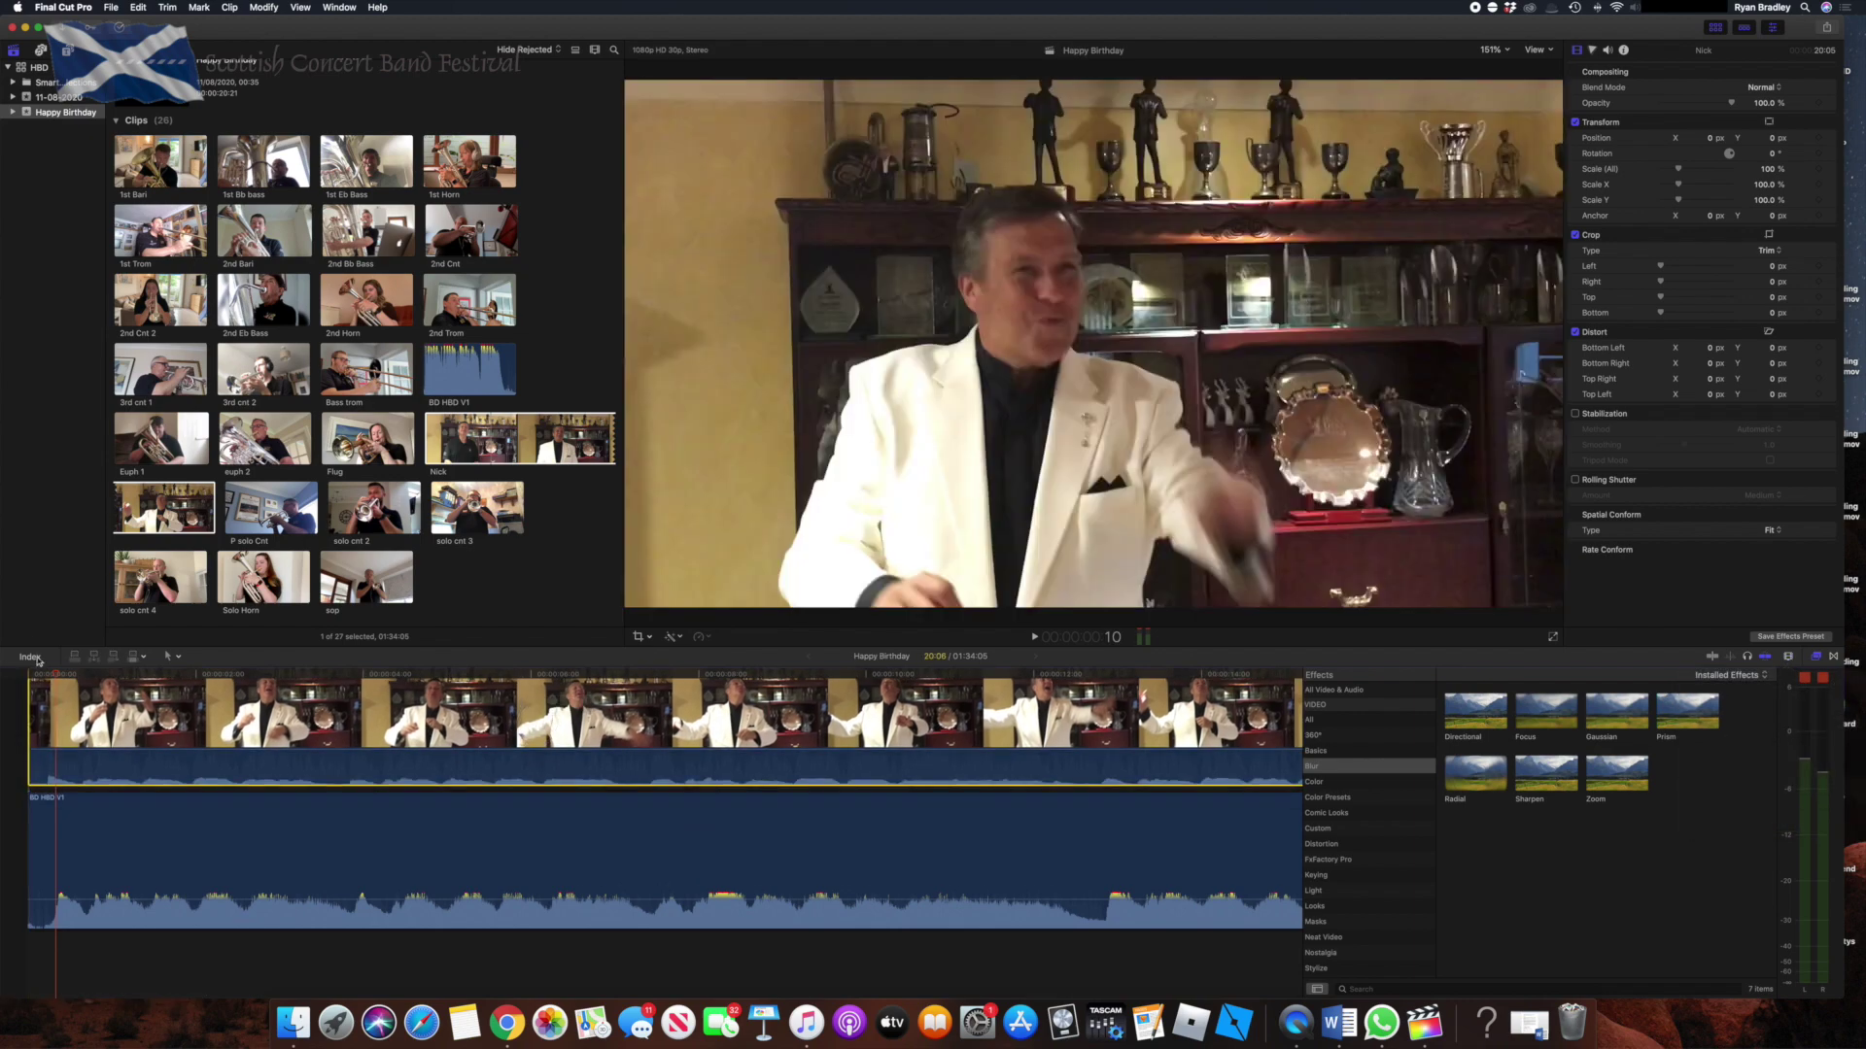
{"action": "key", "text": "space"}
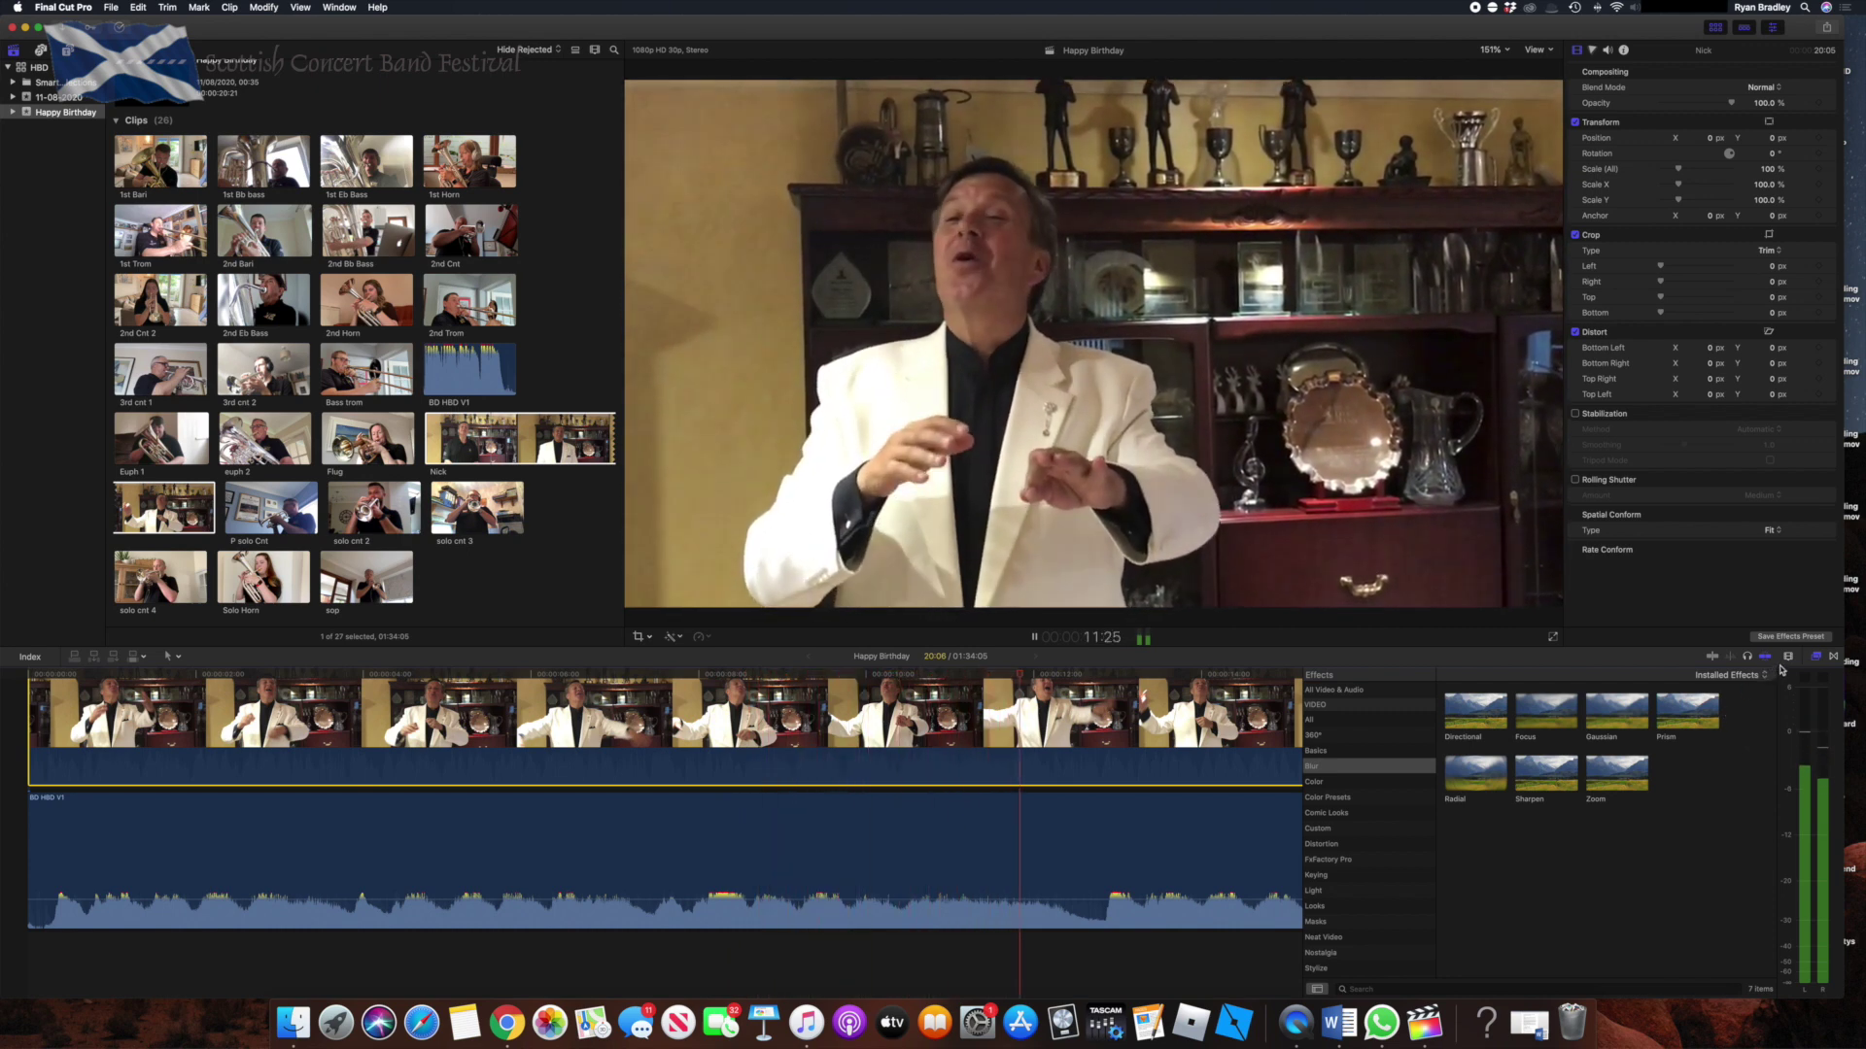
{"action": "key", "text": "space"}
Turn the conductor's clip into a compound clip named with his first name and "Conductor", and remove it from the timeline.
{"action": "left_click", "coordinate": [1788, 657]}
{"action": "left_click_drag", "start_coordinate": [1798, 687], "coordinate": [1825, 742]}
{"action": "left_click", "coordinate": [150, 783]}
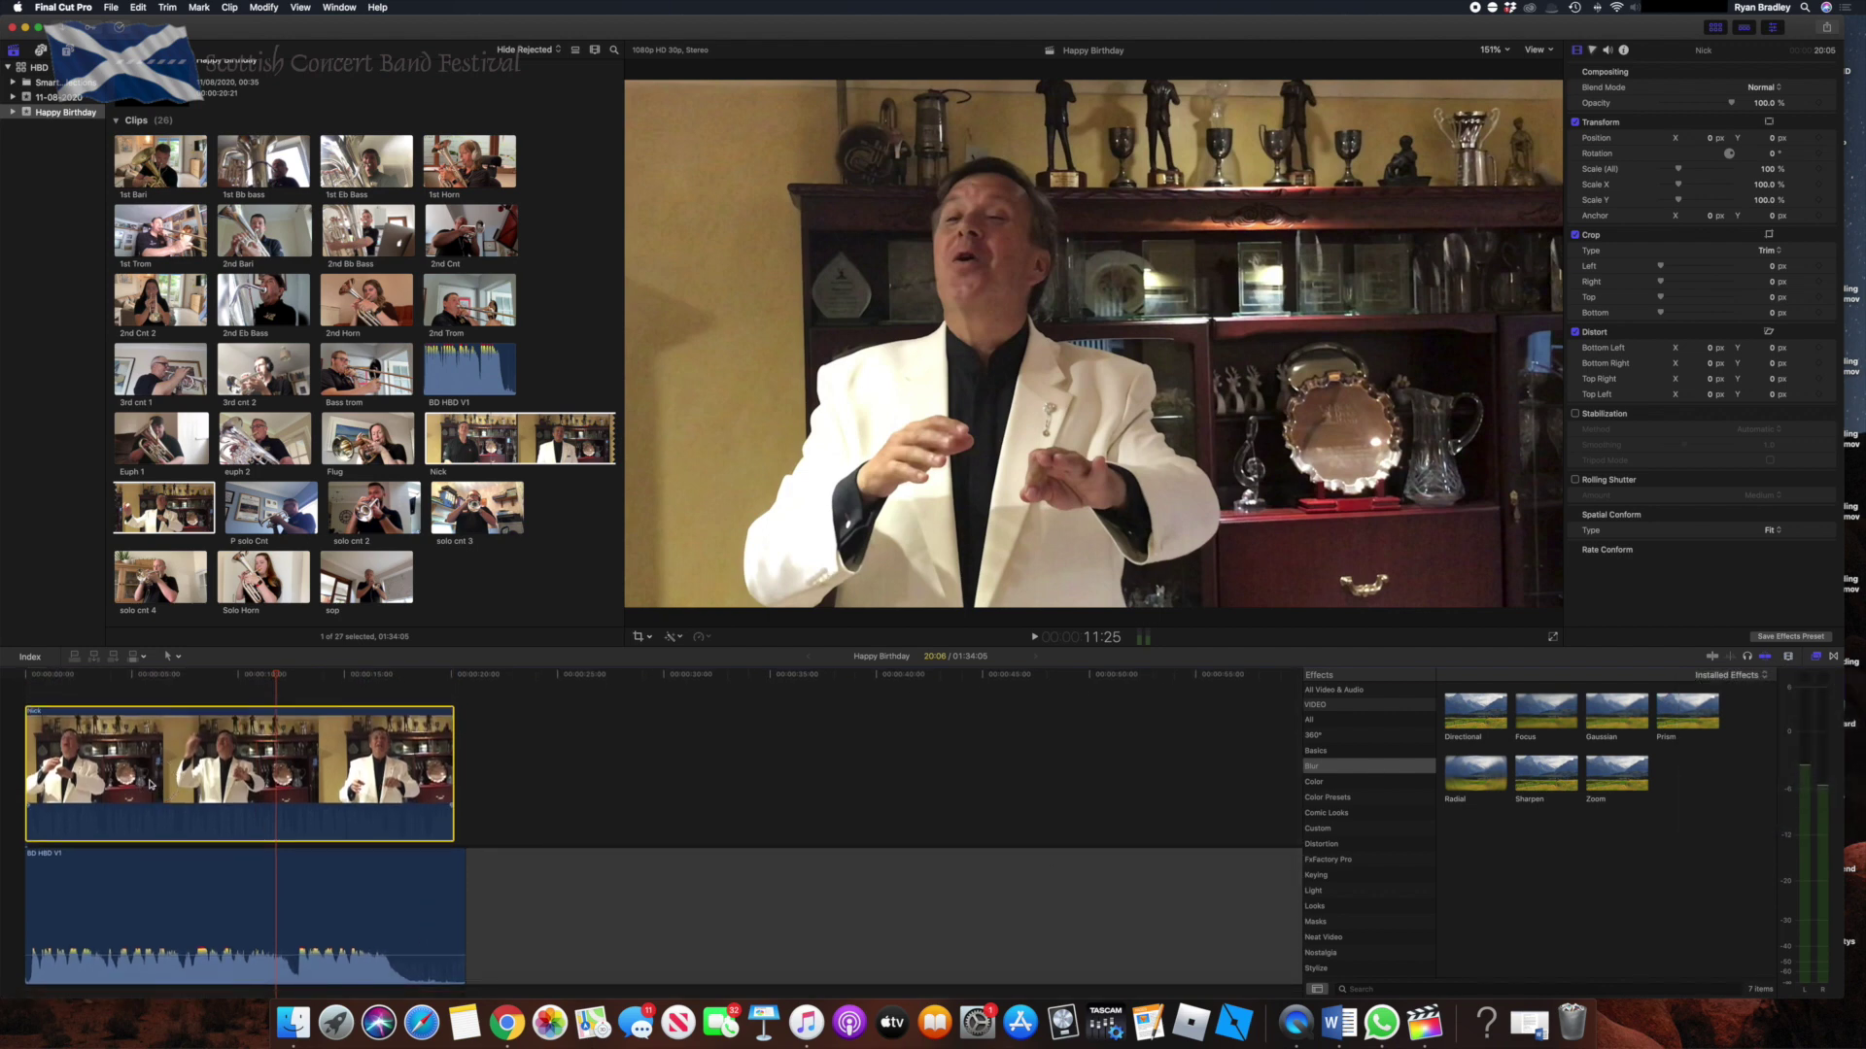
{"action": "key", "text": "alt+g"}
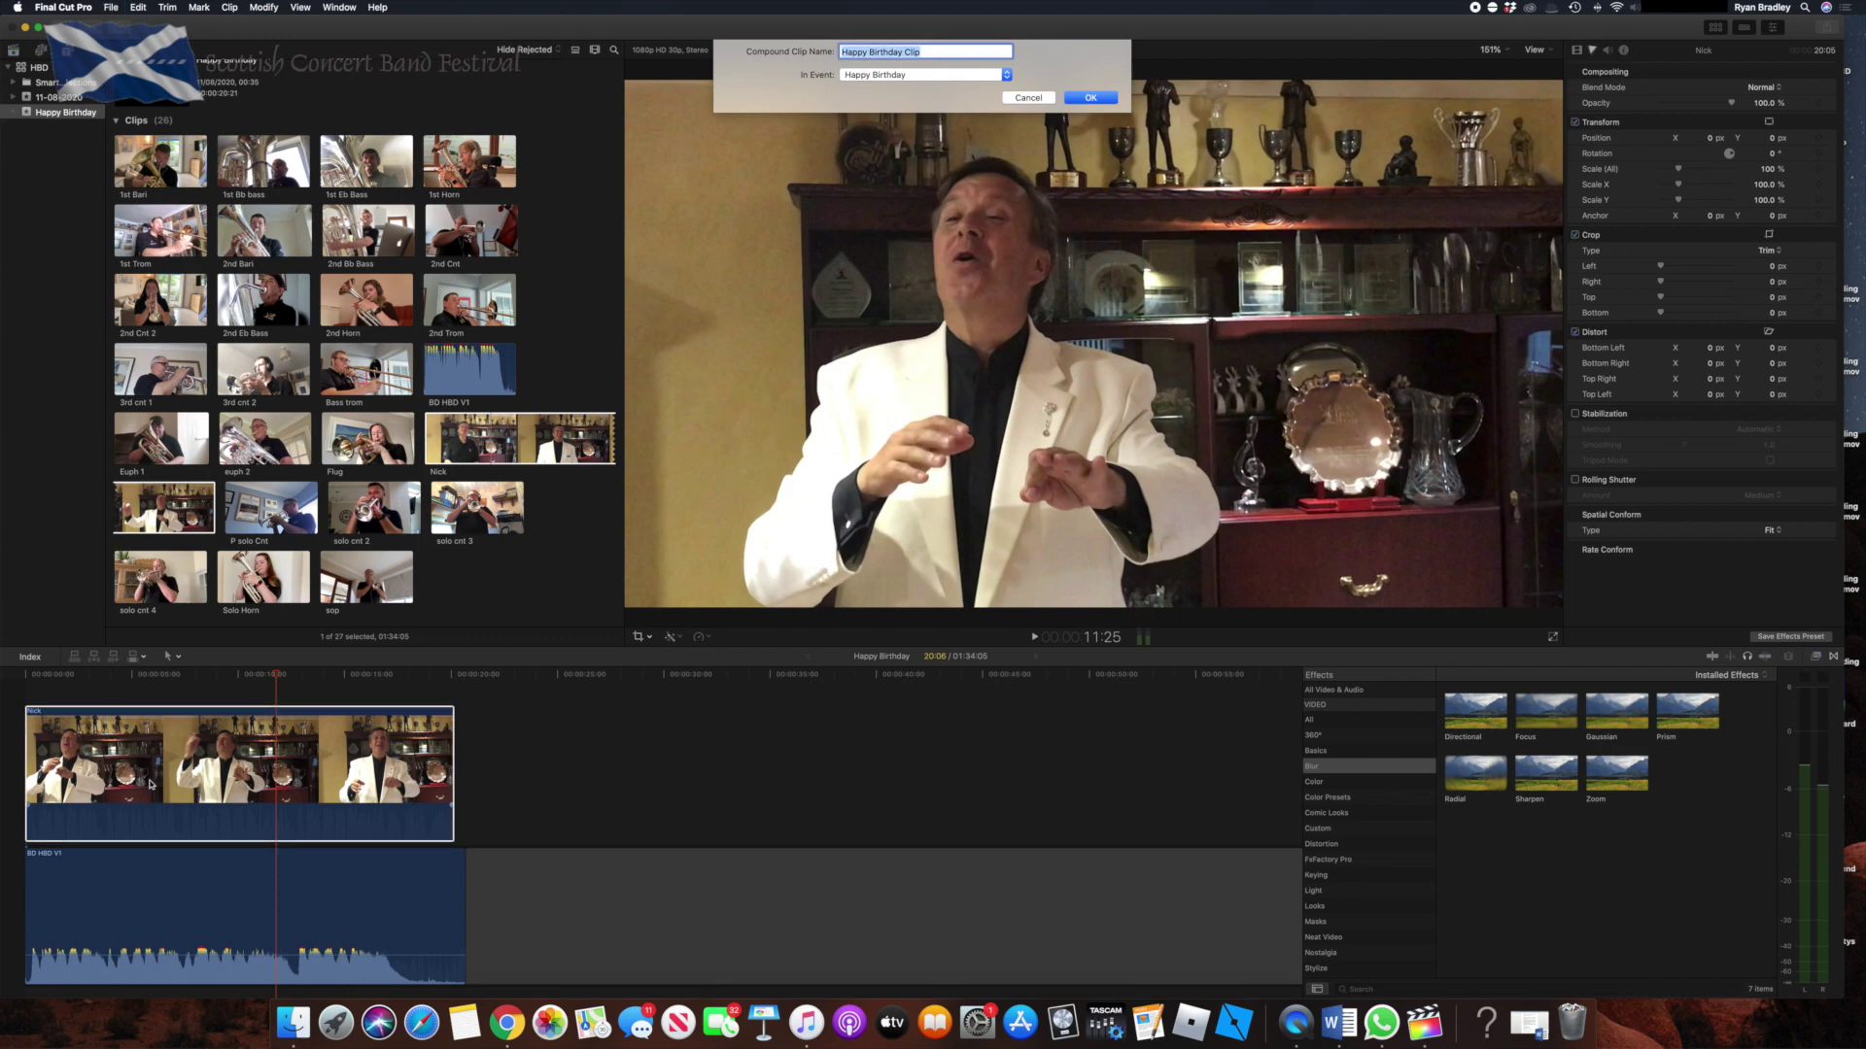
{"action": "type", "text": "Nick - Conductor"}
{"action": "key", "text": "Return"}
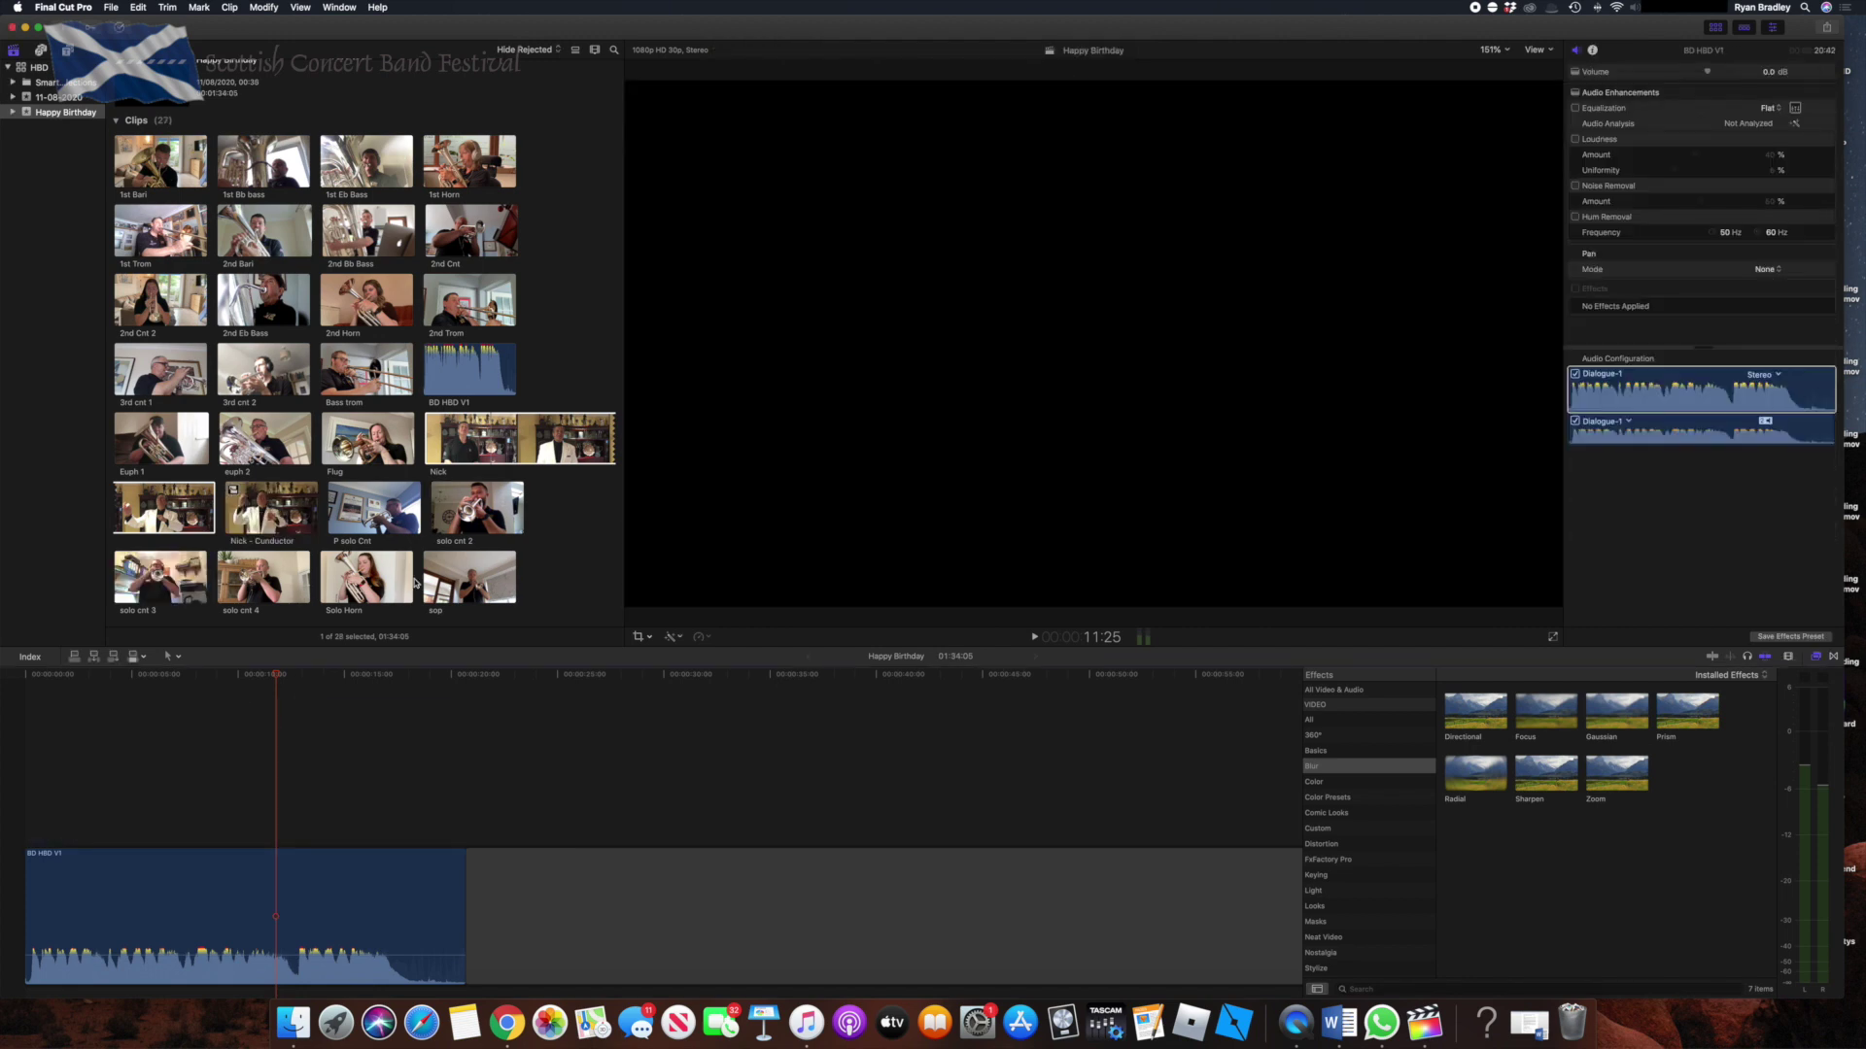
Place the sop clip above the audio track and trim its lead-in so the playing lines up with the audio.
{"action": "left_click", "coordinate": [427, 581]}
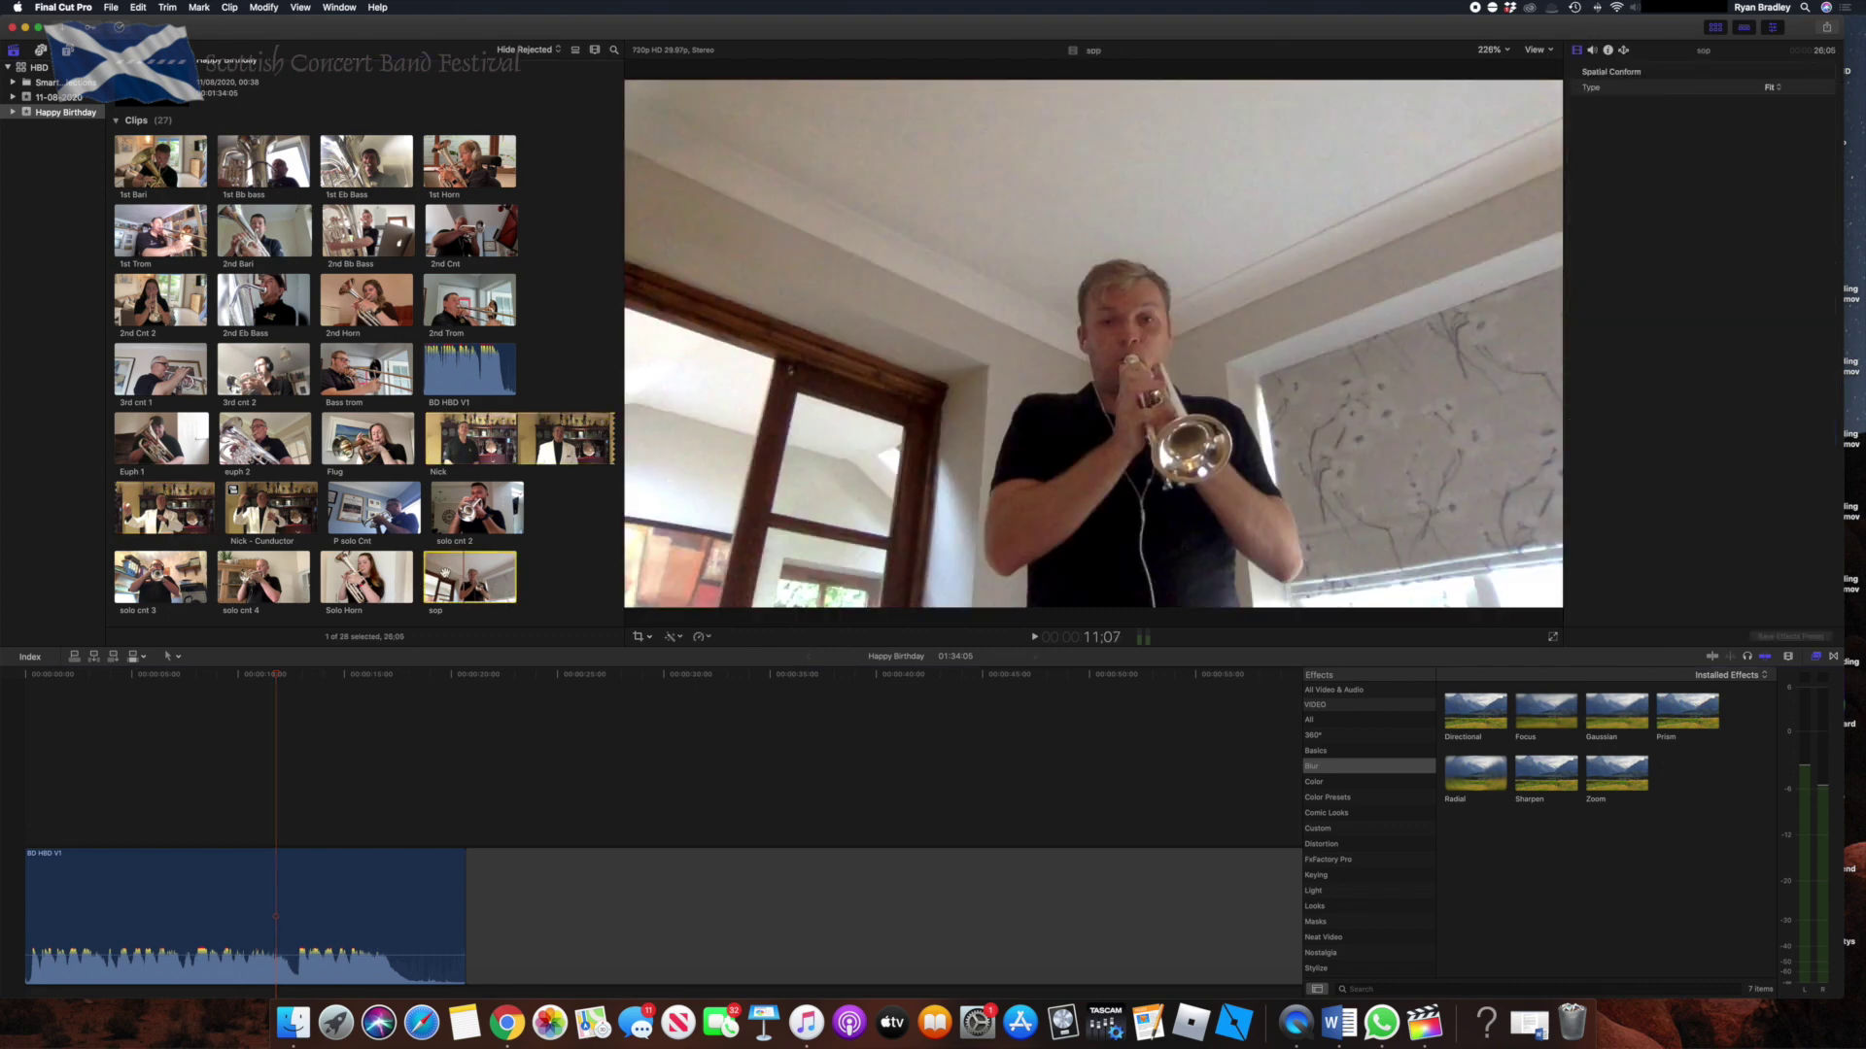
{"action": "left_click_drag", "start_coordinate": [444, 575], "coordinate": [17, 799]}
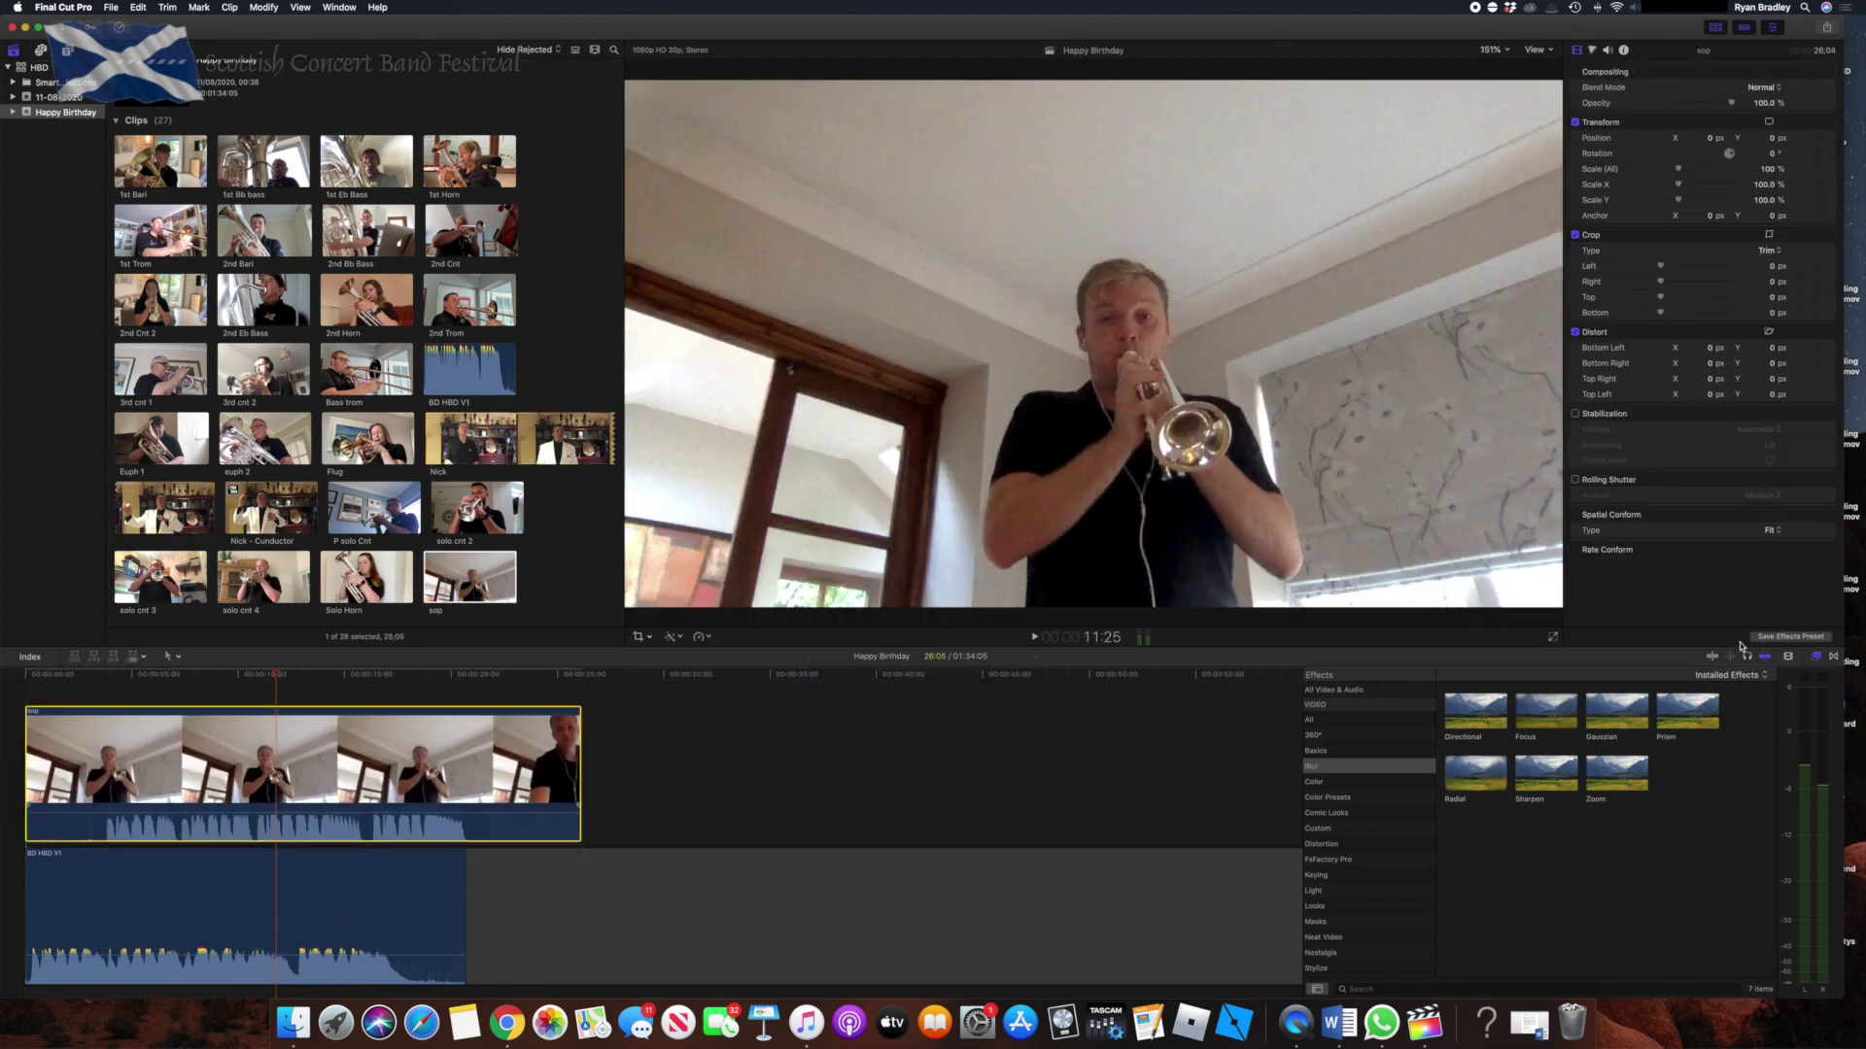
{"action": "left_click", "coordinate": [1788, 656]}
{"action": "left_click_drag", "start_coordinate": [1784, 686], "coordinate": [1805, 685]}
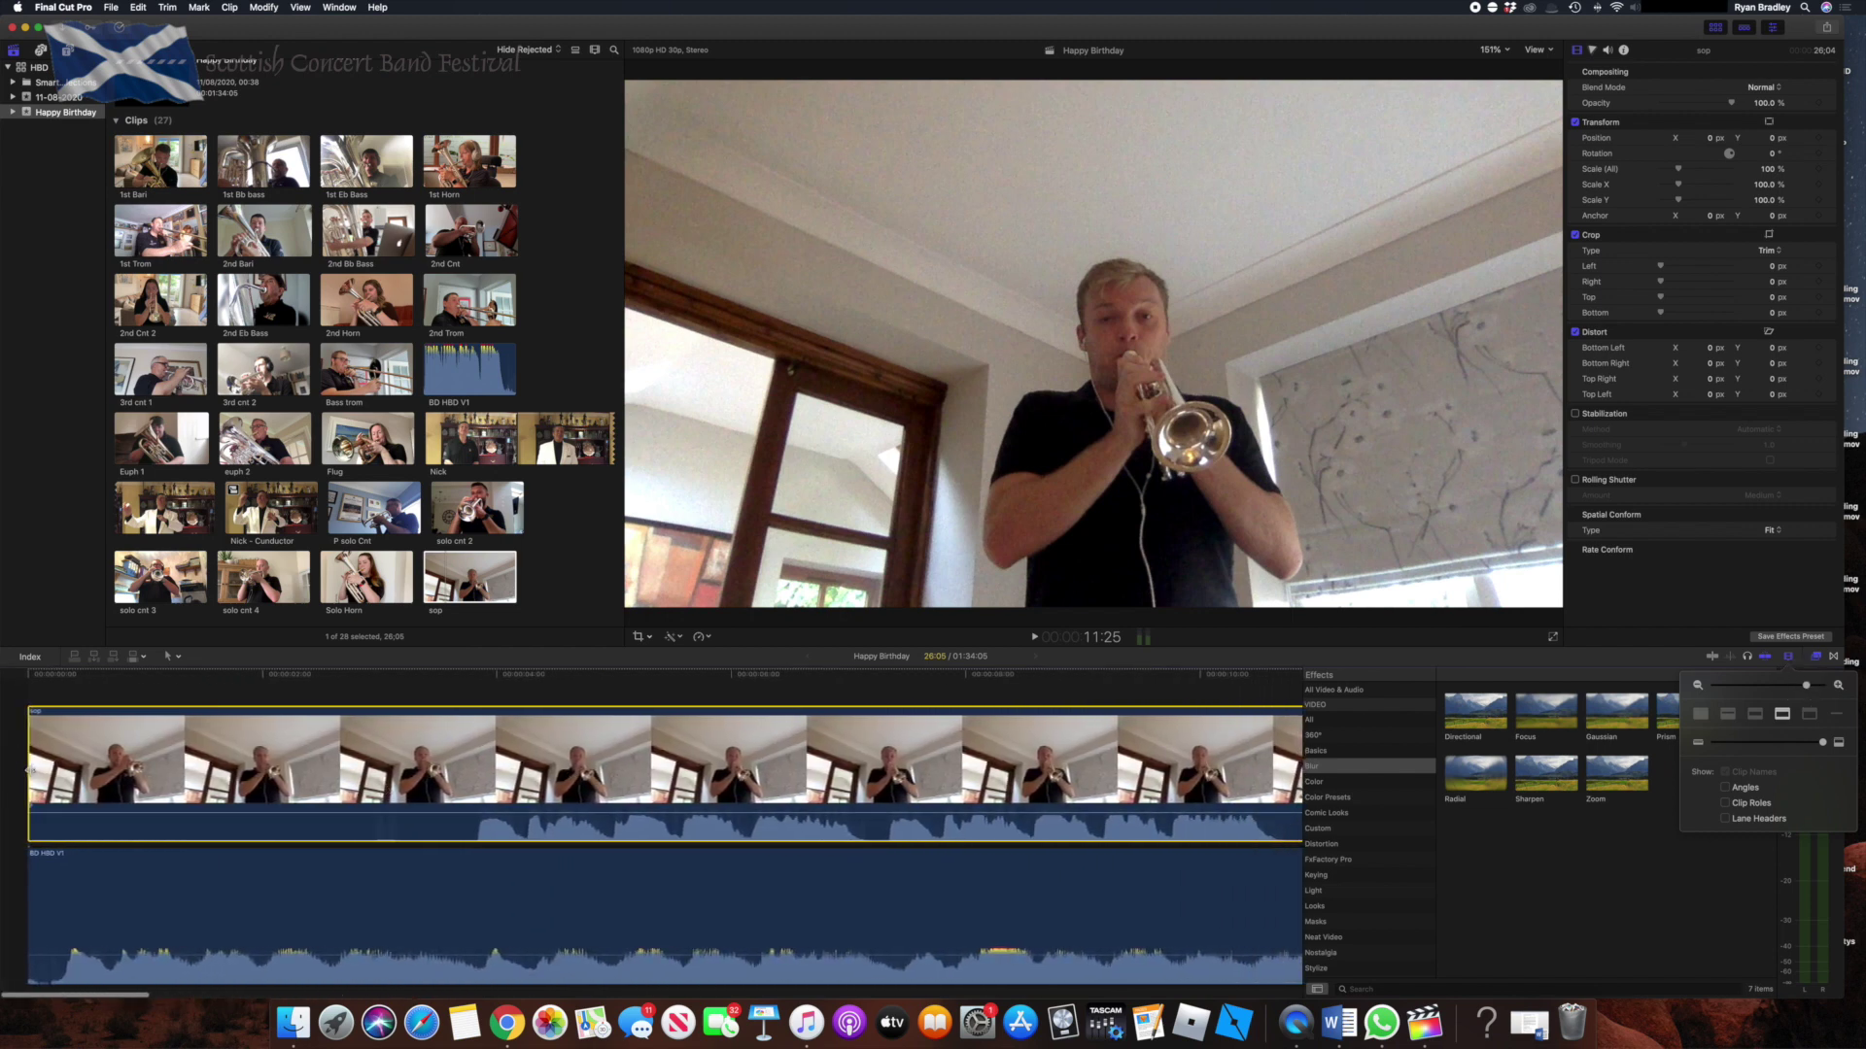
{"action": "left_click_drag", "start_coordinate": [34, 770], "coordinate": [123, 768]}
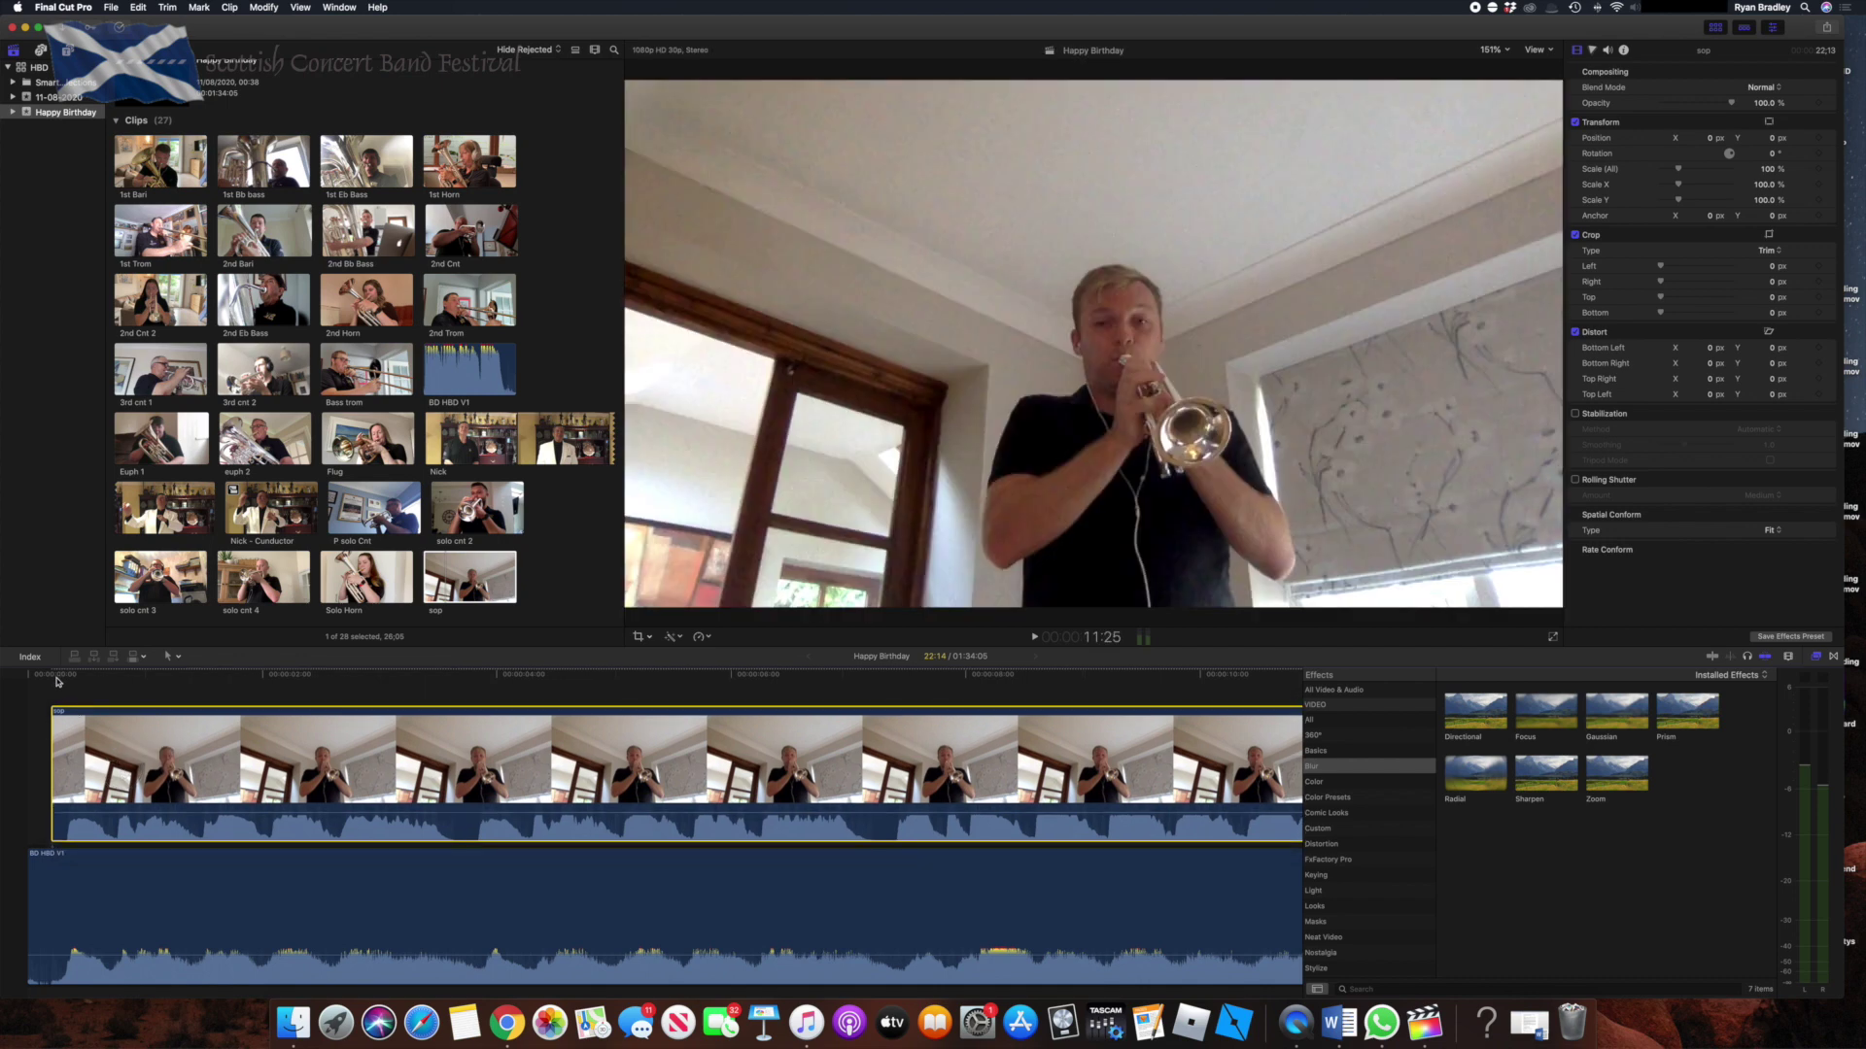
Play the sop clip against the audio, lower its volume to -3.0 dB and extend its start to the beginning of the timeline.
{"action": "key", "text": "space"}
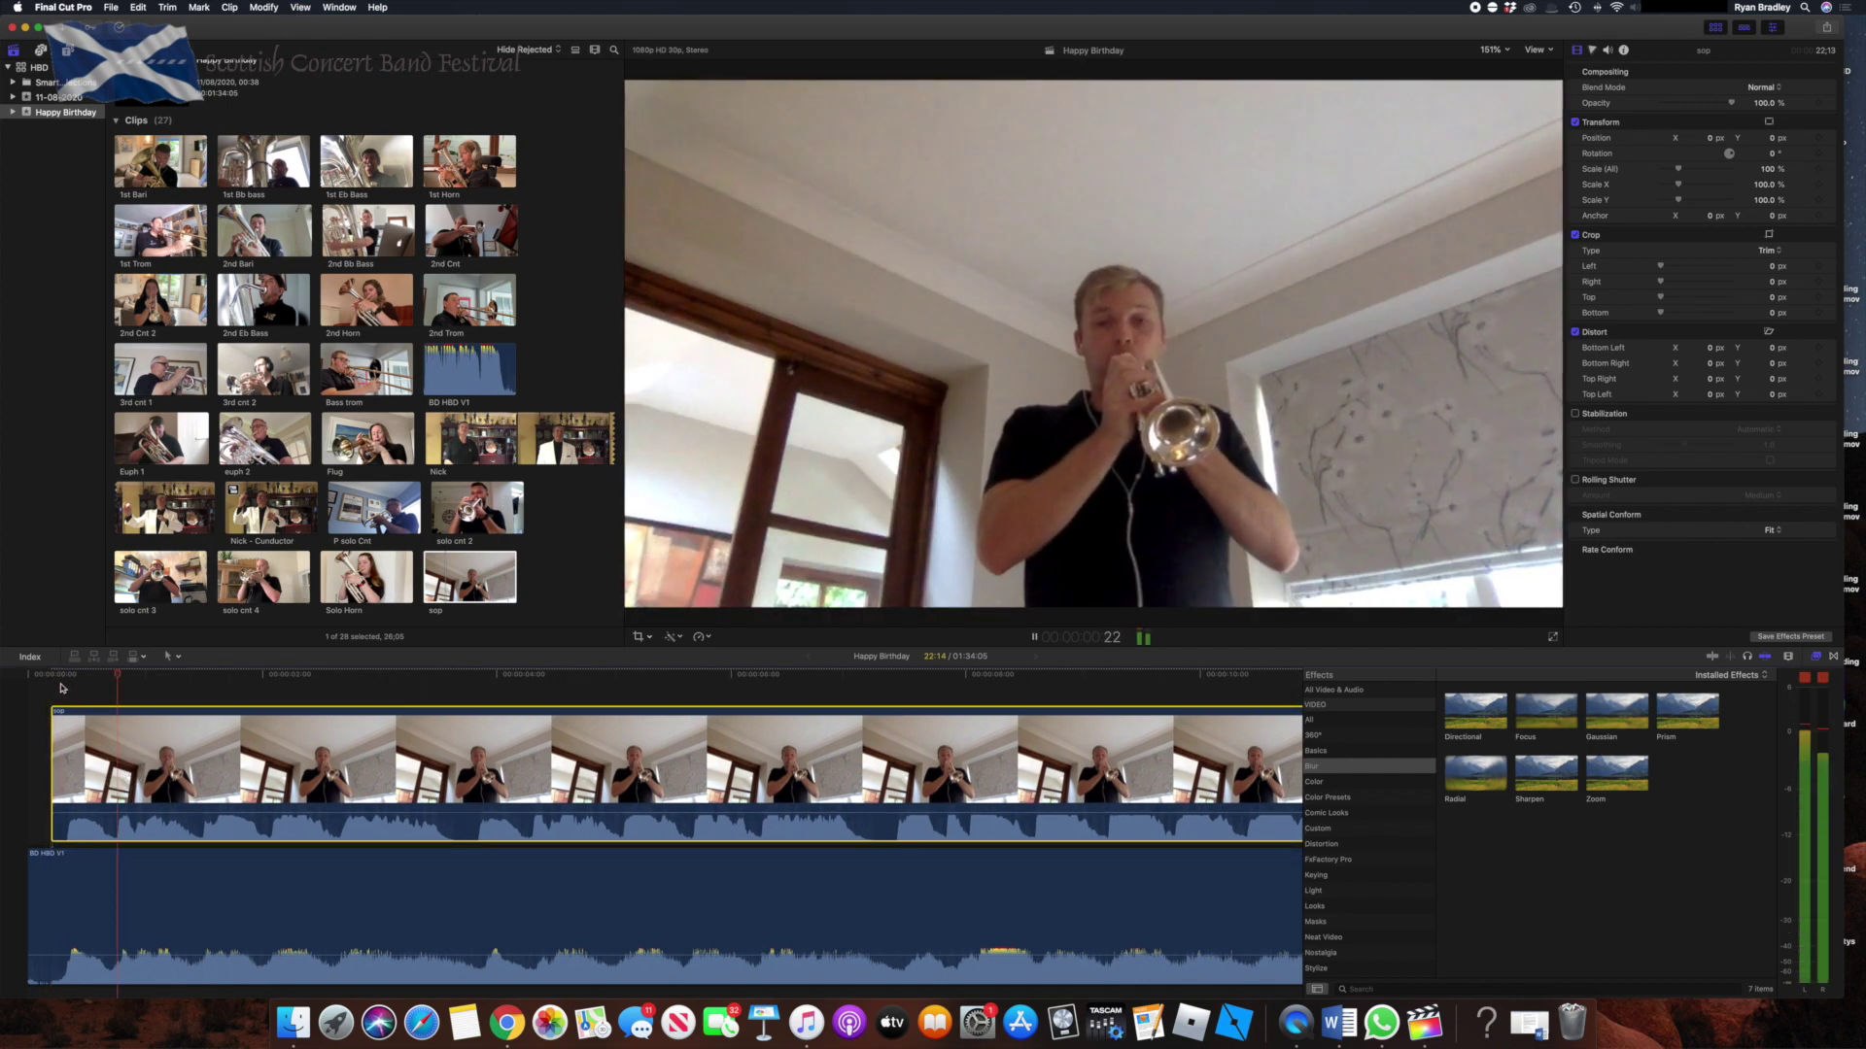
{"action": "left_click_drag", "start_coordinate": [205, 811], "coordinate": [203, 815]}
{"action": "key", "text": "space"}
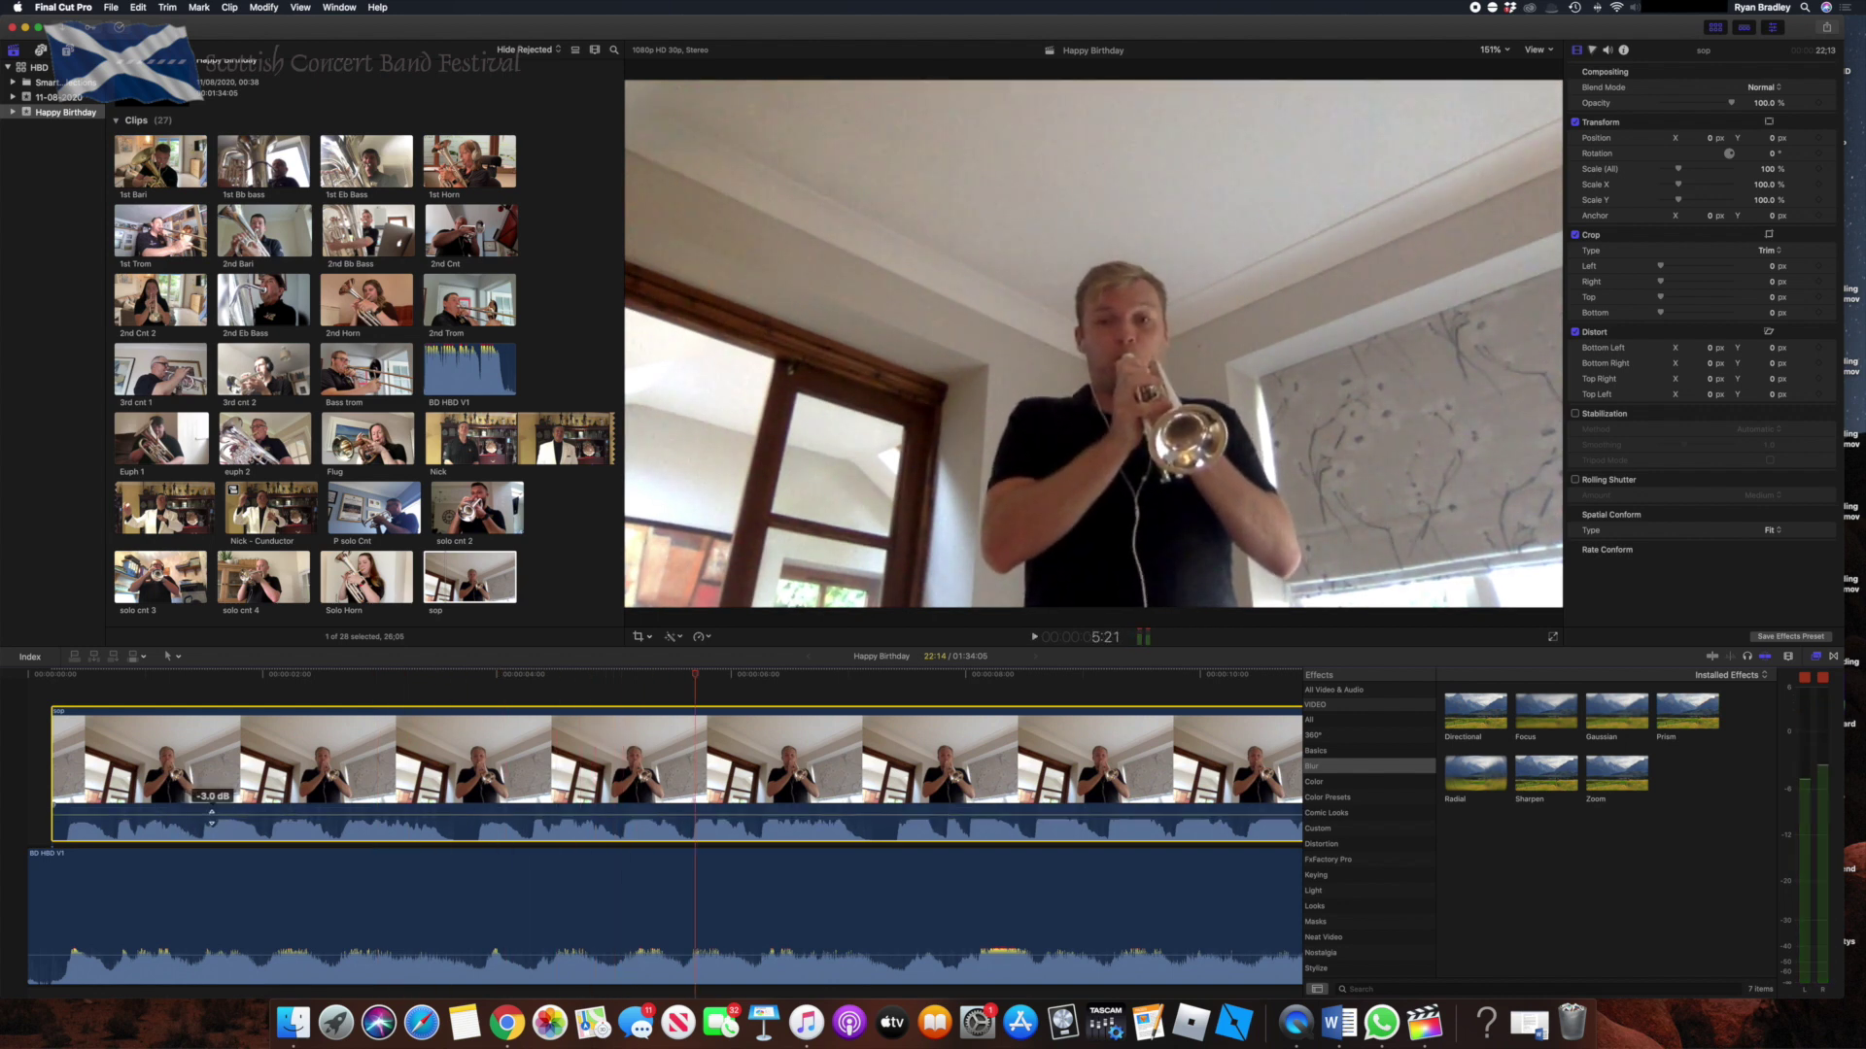
{"action": "left_click_drag", "start_coordinate": [53, 777], "coordinate": [29, 778]}
Turn the sop clip into a compound clip named Sop in the Happy Birthday event.
{"action": "left_click", "coordinate": [102, 779]}
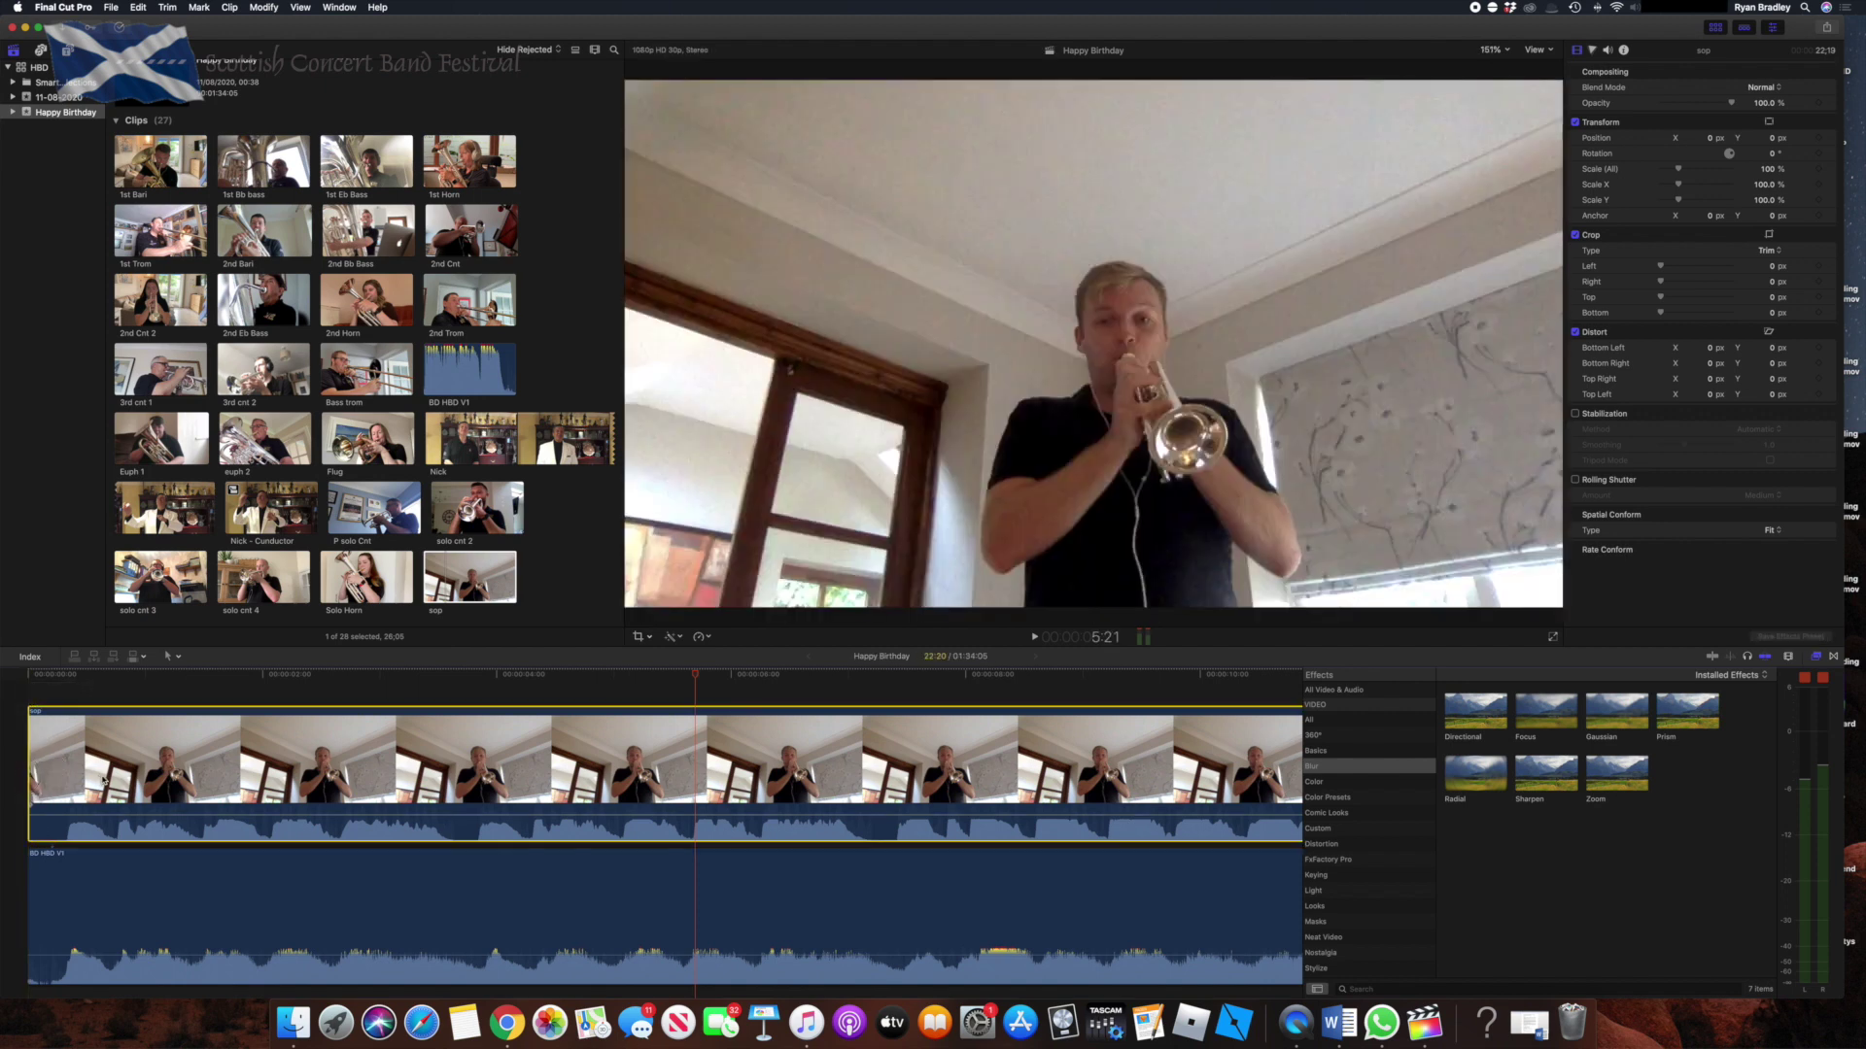
{"action": "key", "text": "alt+g"}
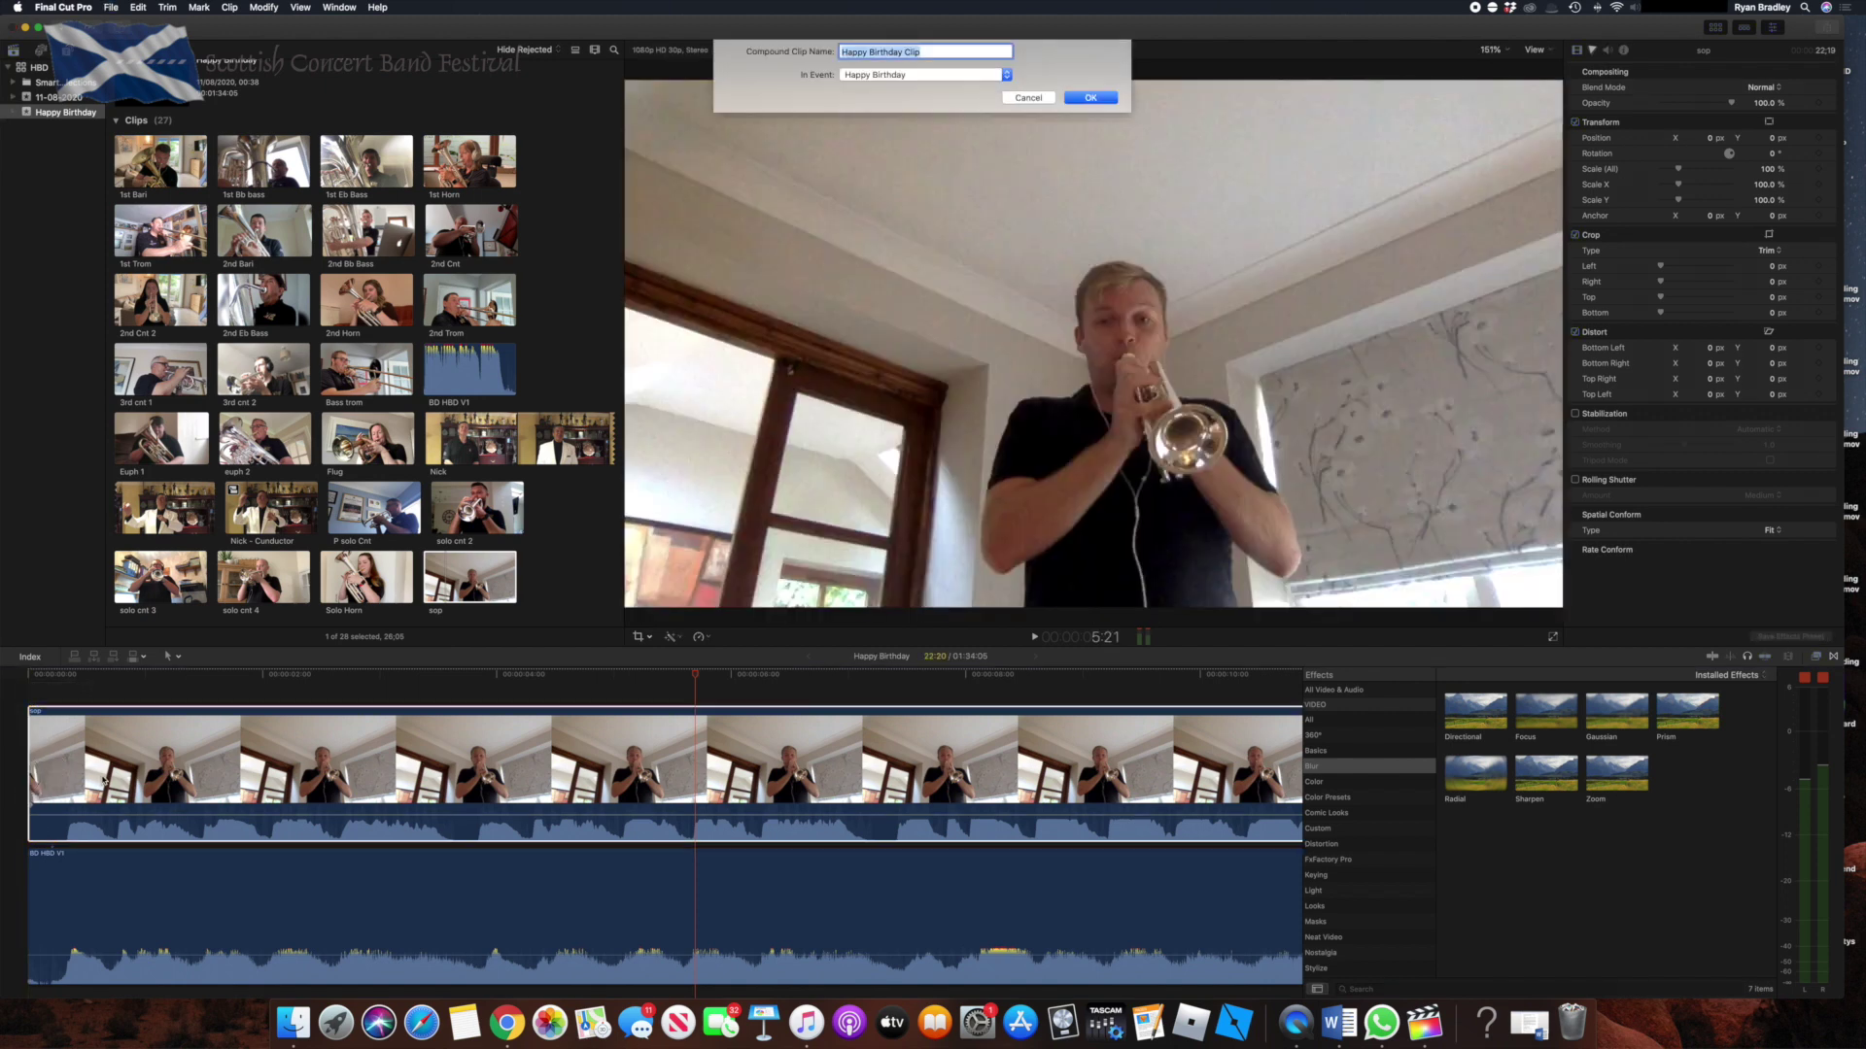
{"action": "type", "text": "Sop"}
{"action": "key", "text": "Return"}
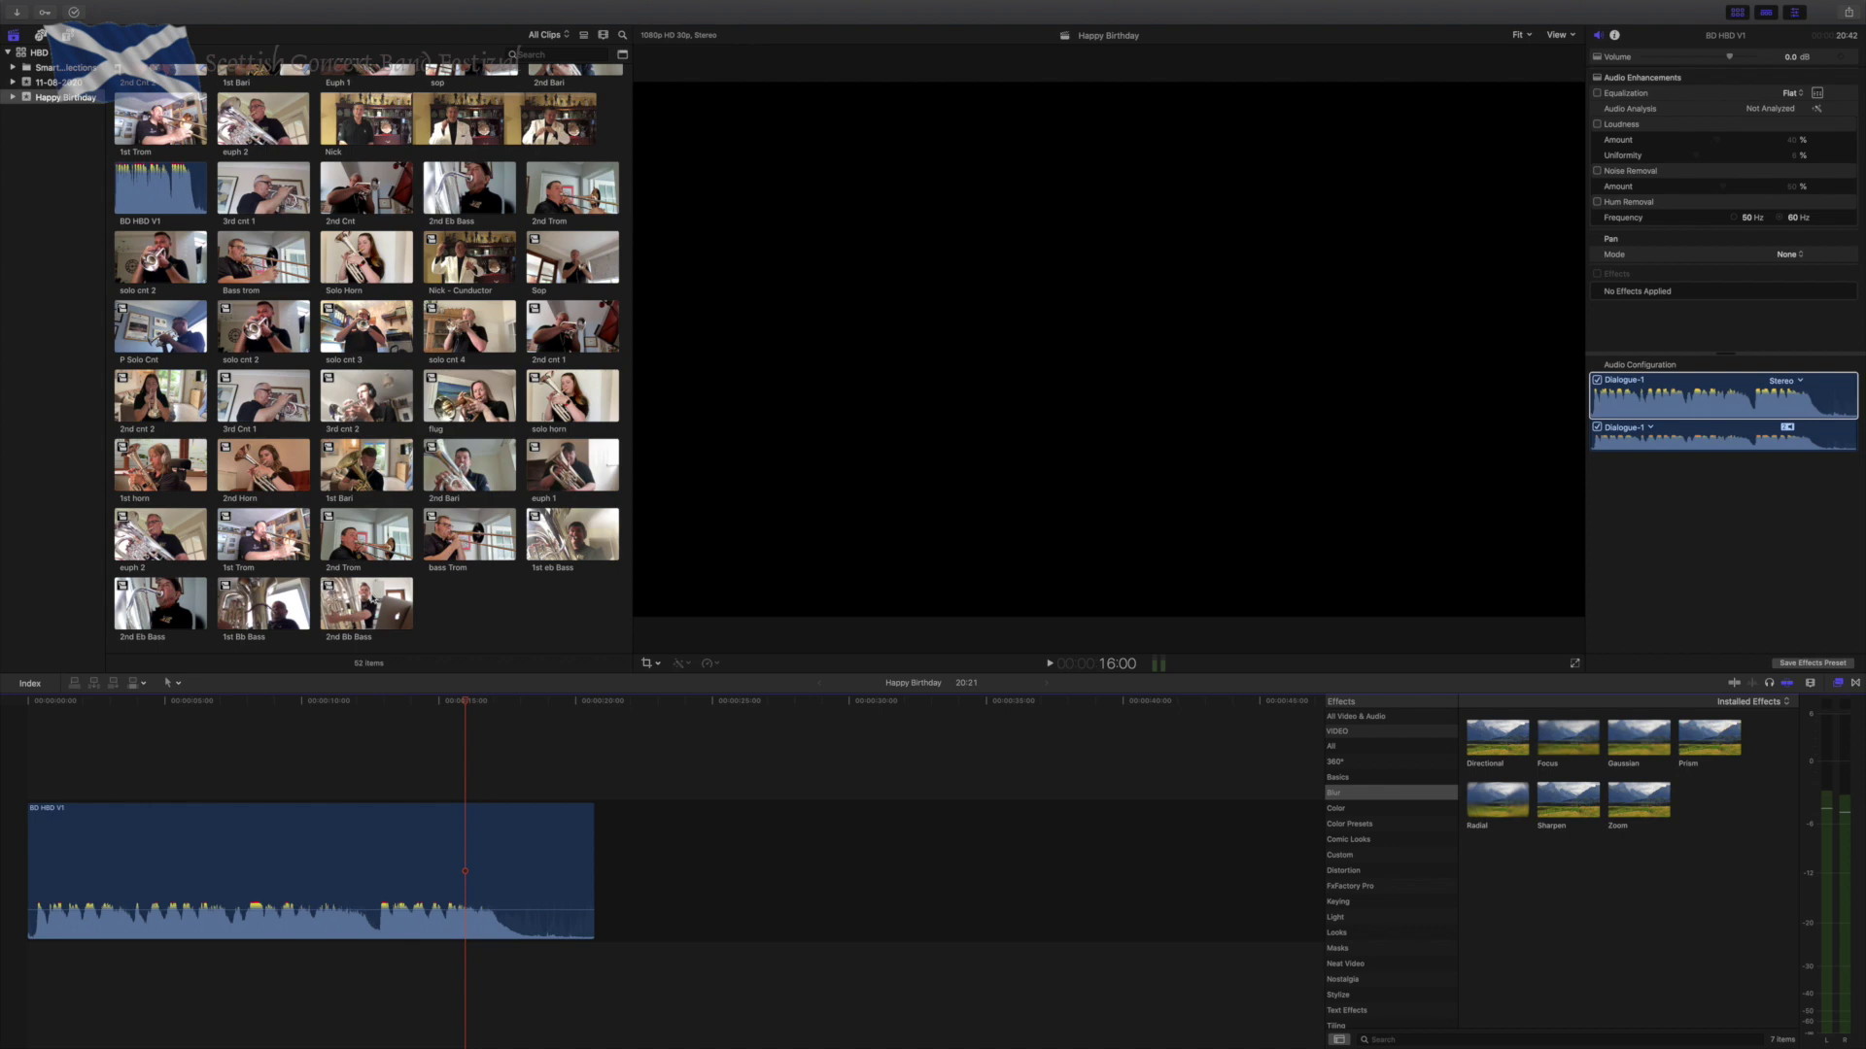
Select all the players' compound clips plus the Sop and conductor ones in the browser and mark them as favorites.
{"action": "left_click_drag", "start_coordinate": [594, 631], "coordinate": [155, 297]}
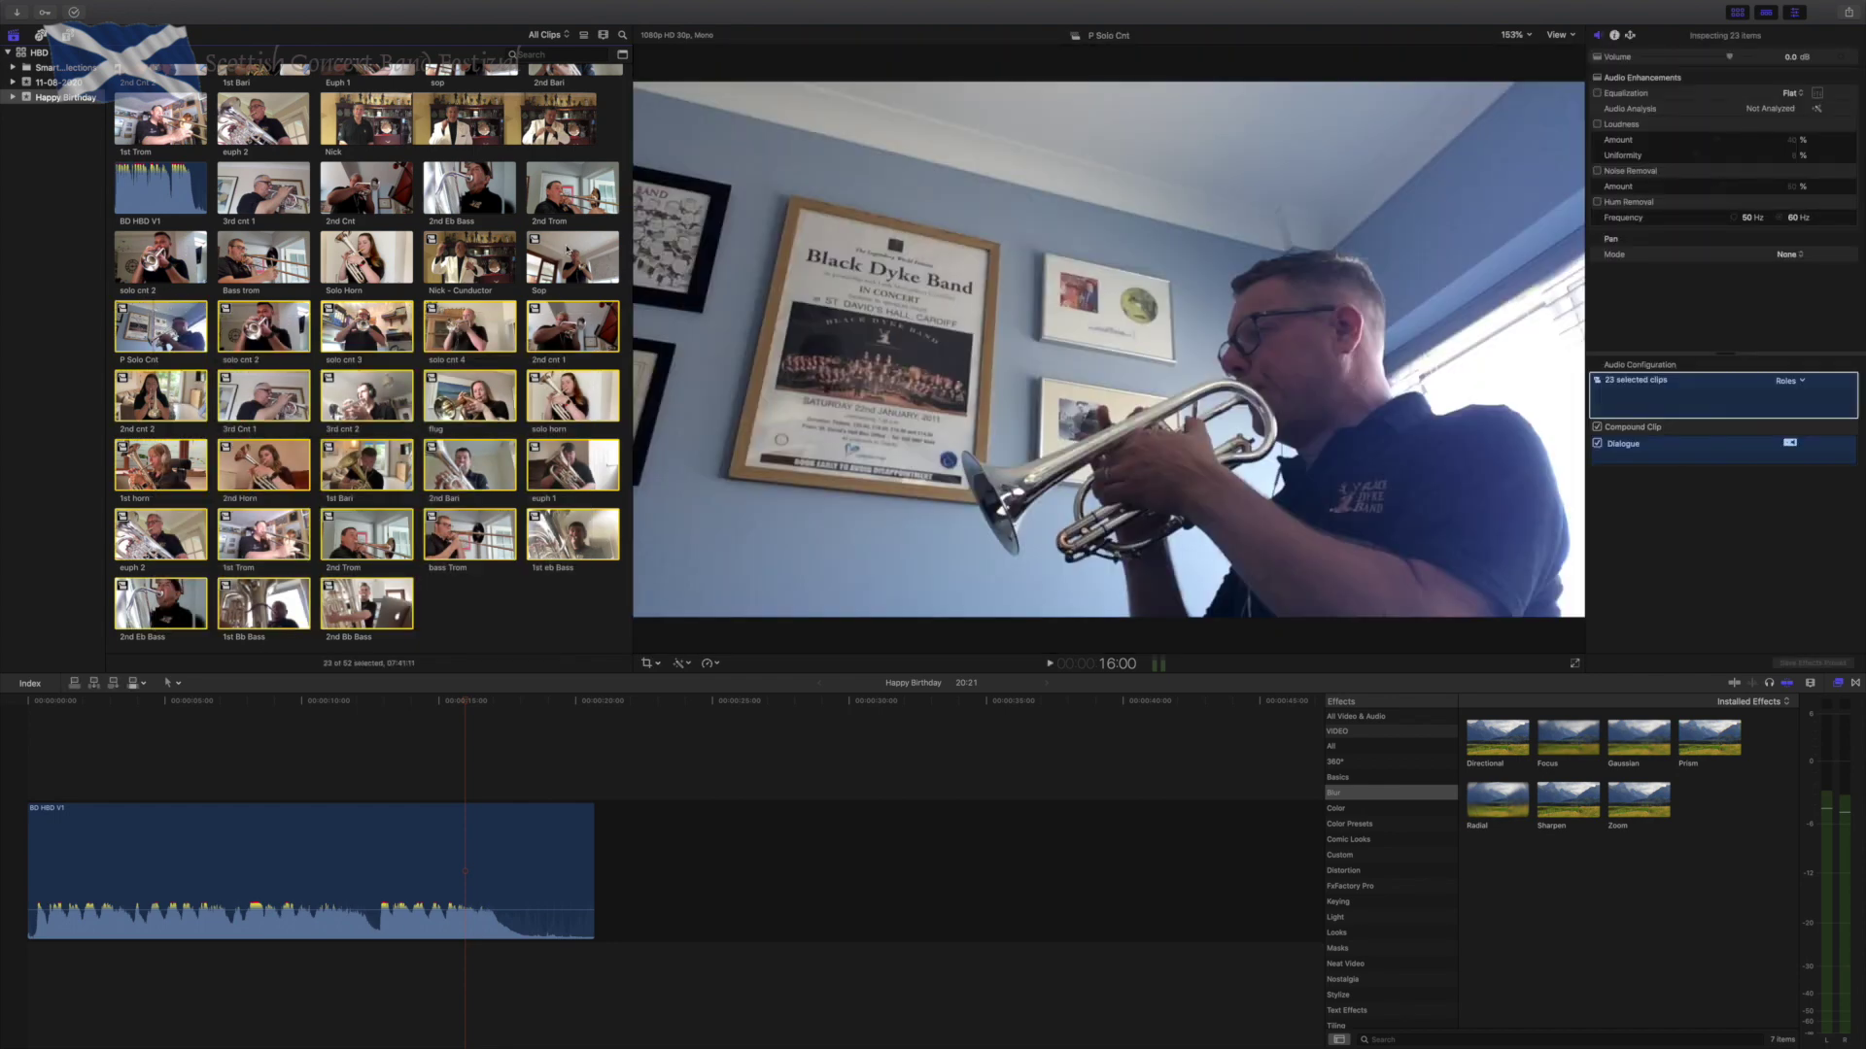
{"action": "left_click", "coordinate": [564, 249], "text": "super"}
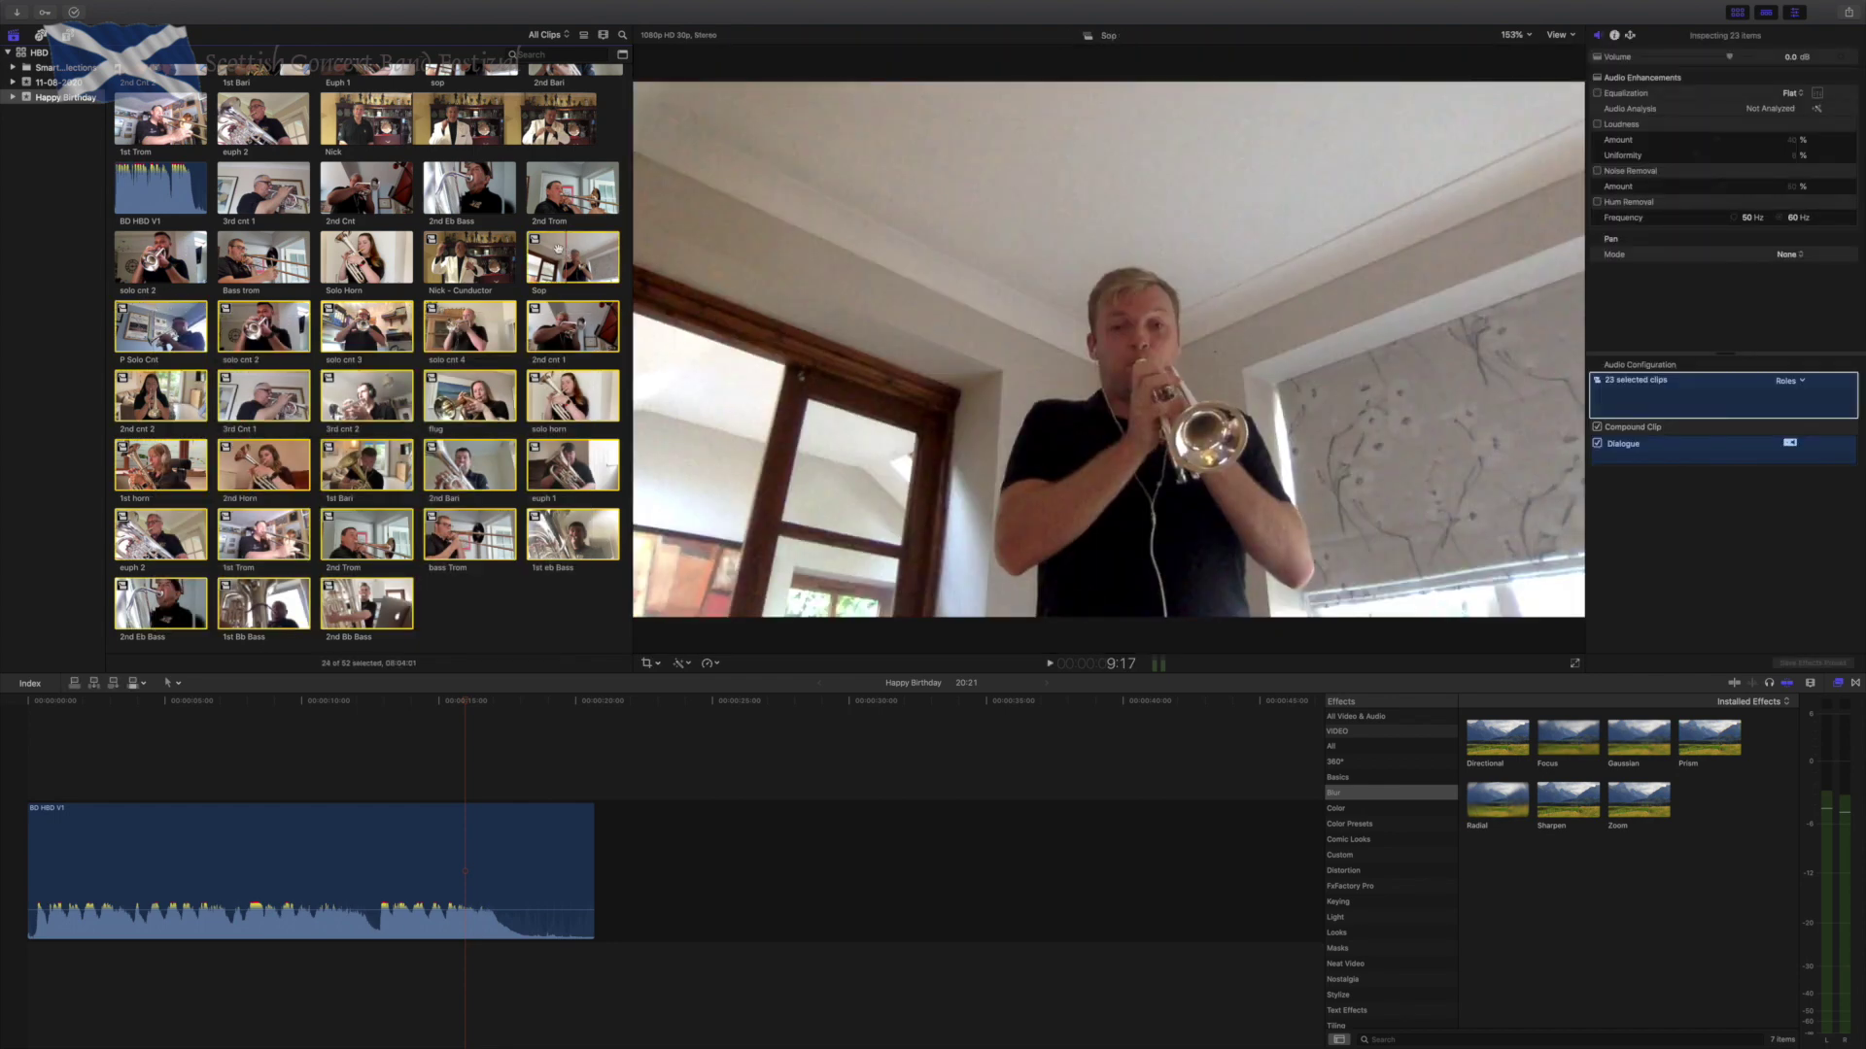
{"action": "left_click", "coordinate": [467, 249], "text": "super"}
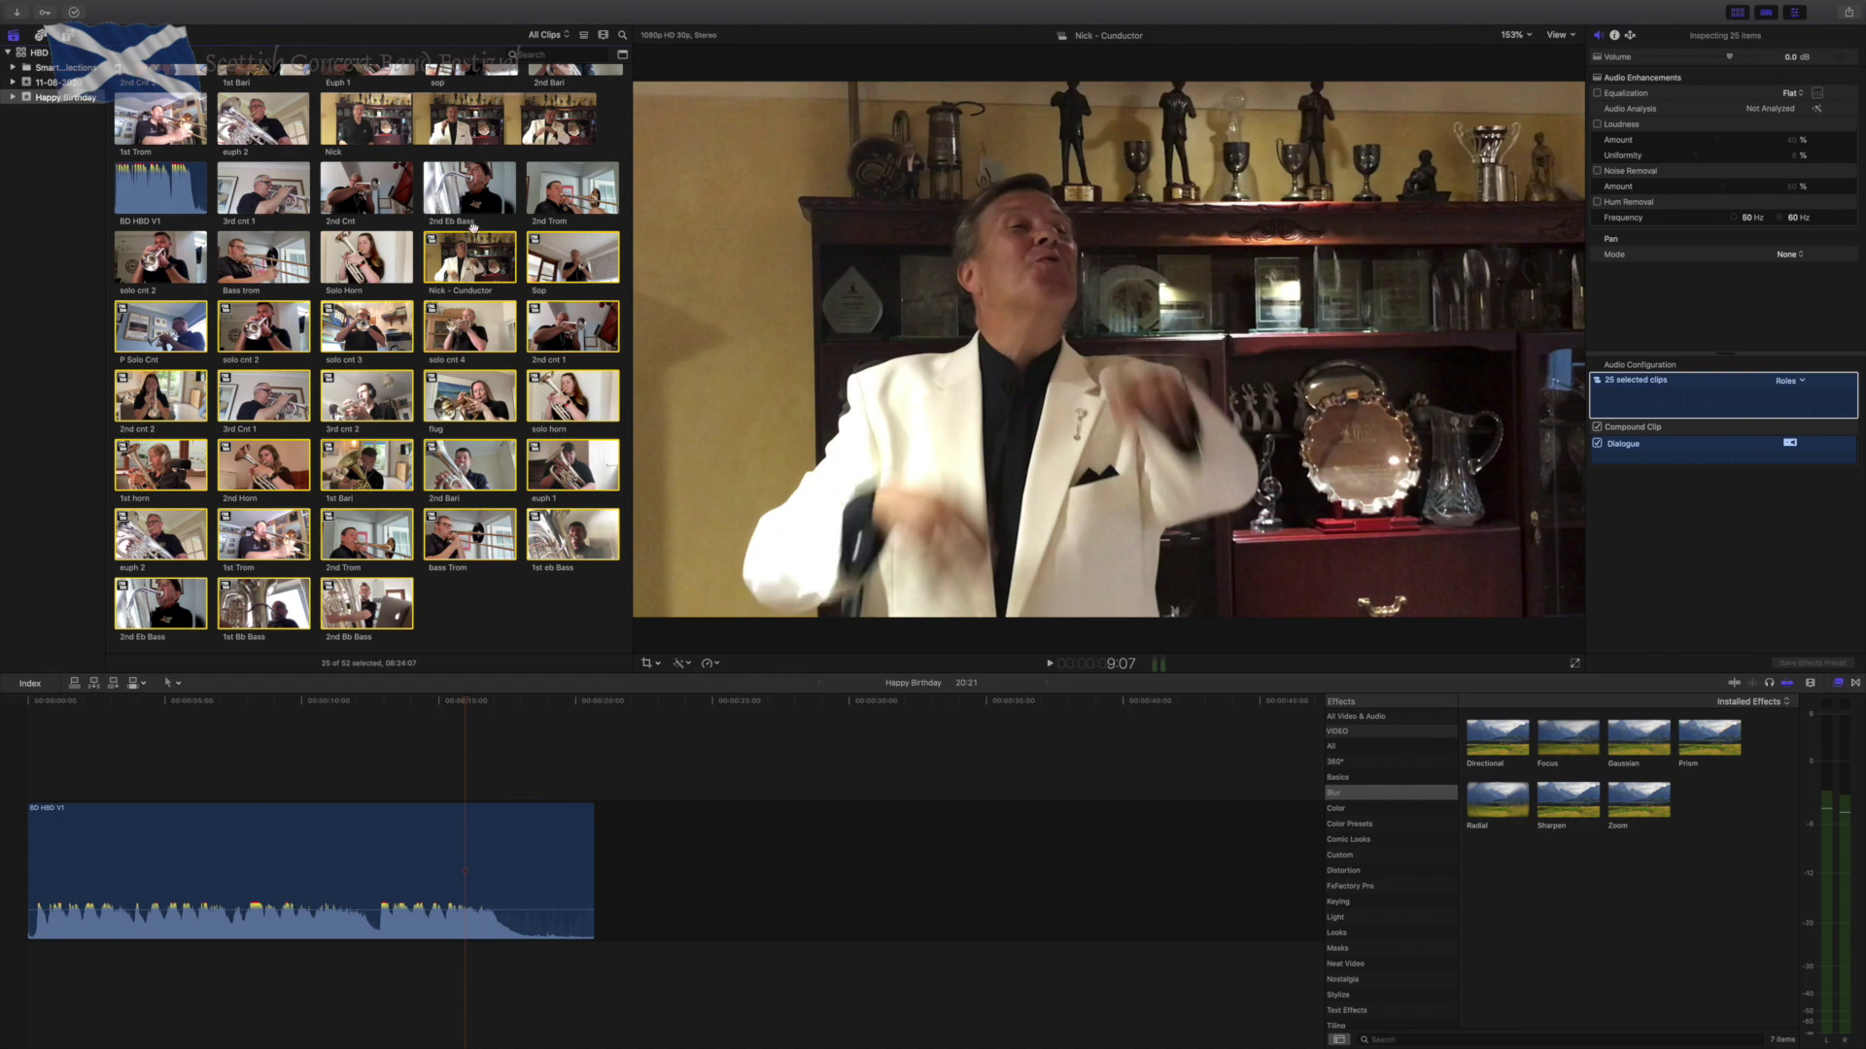
{"action": "key", "text": "f"}
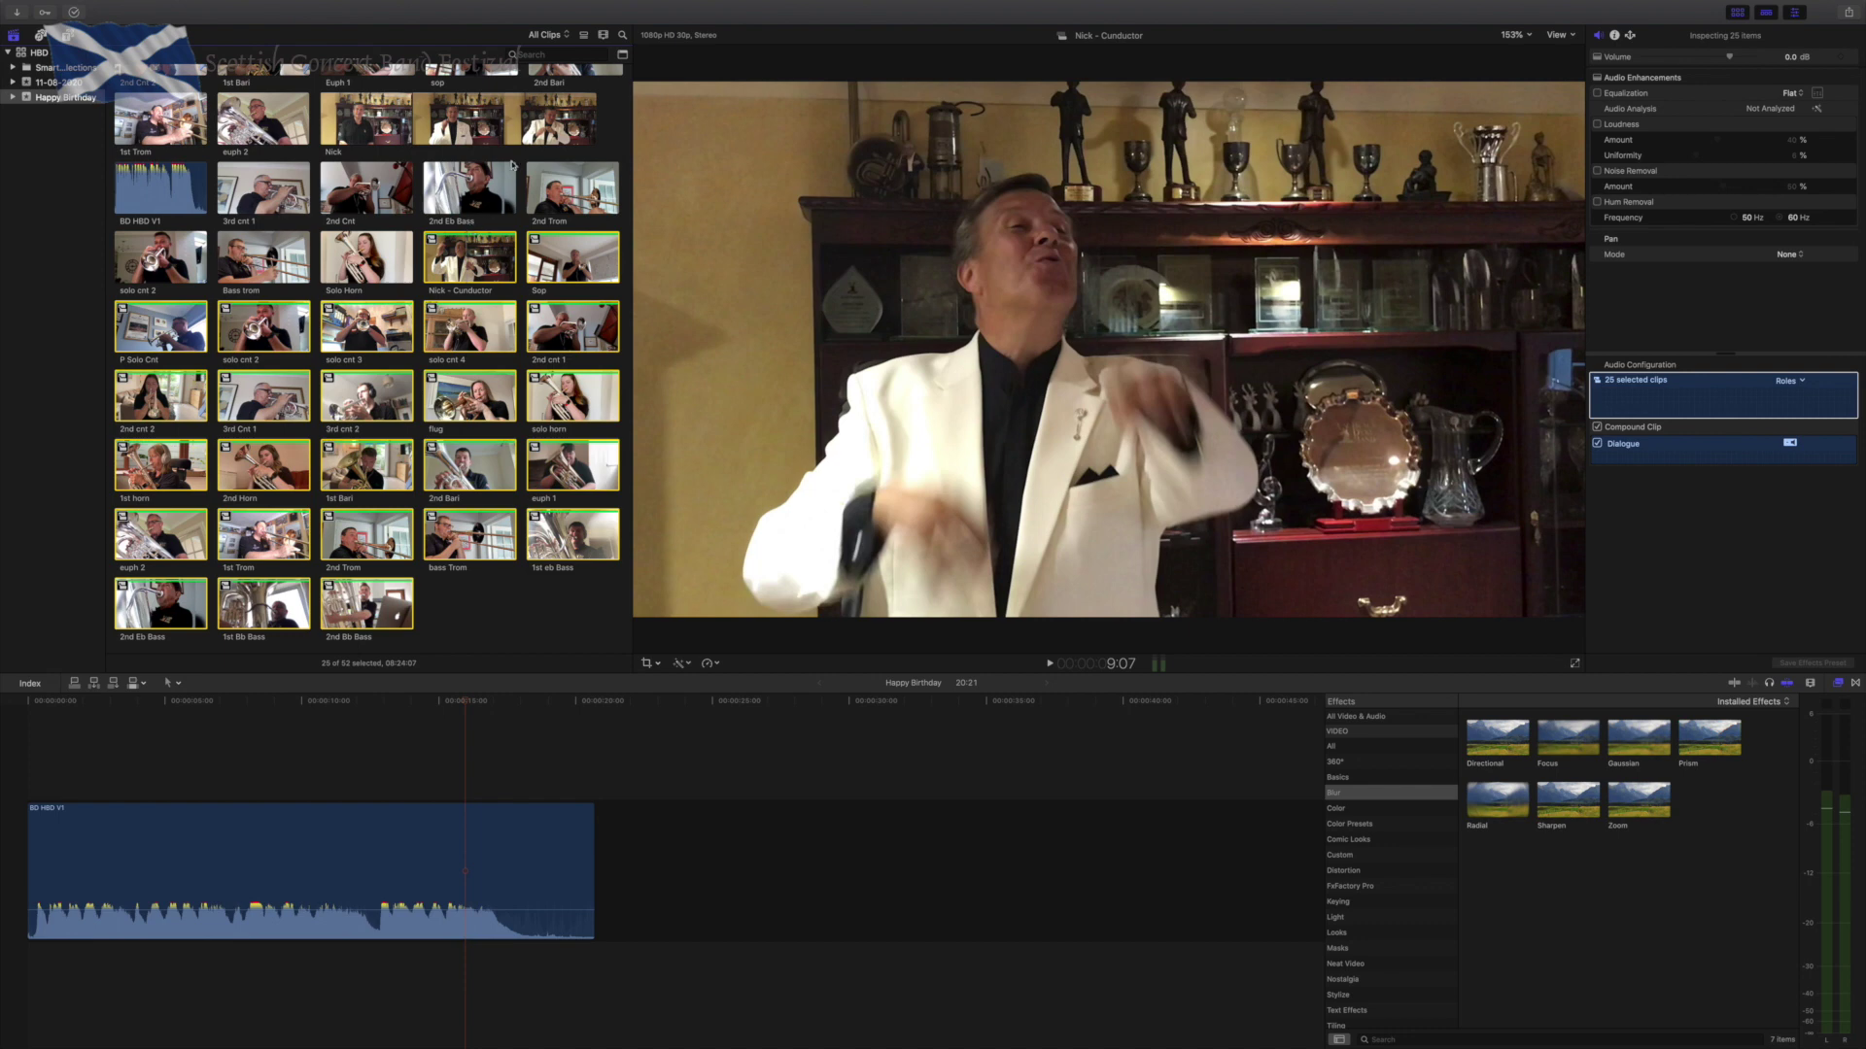
Filter the clip browser to show only Favorites.
{"action": "left_click", "coordinate": [548, 35]}
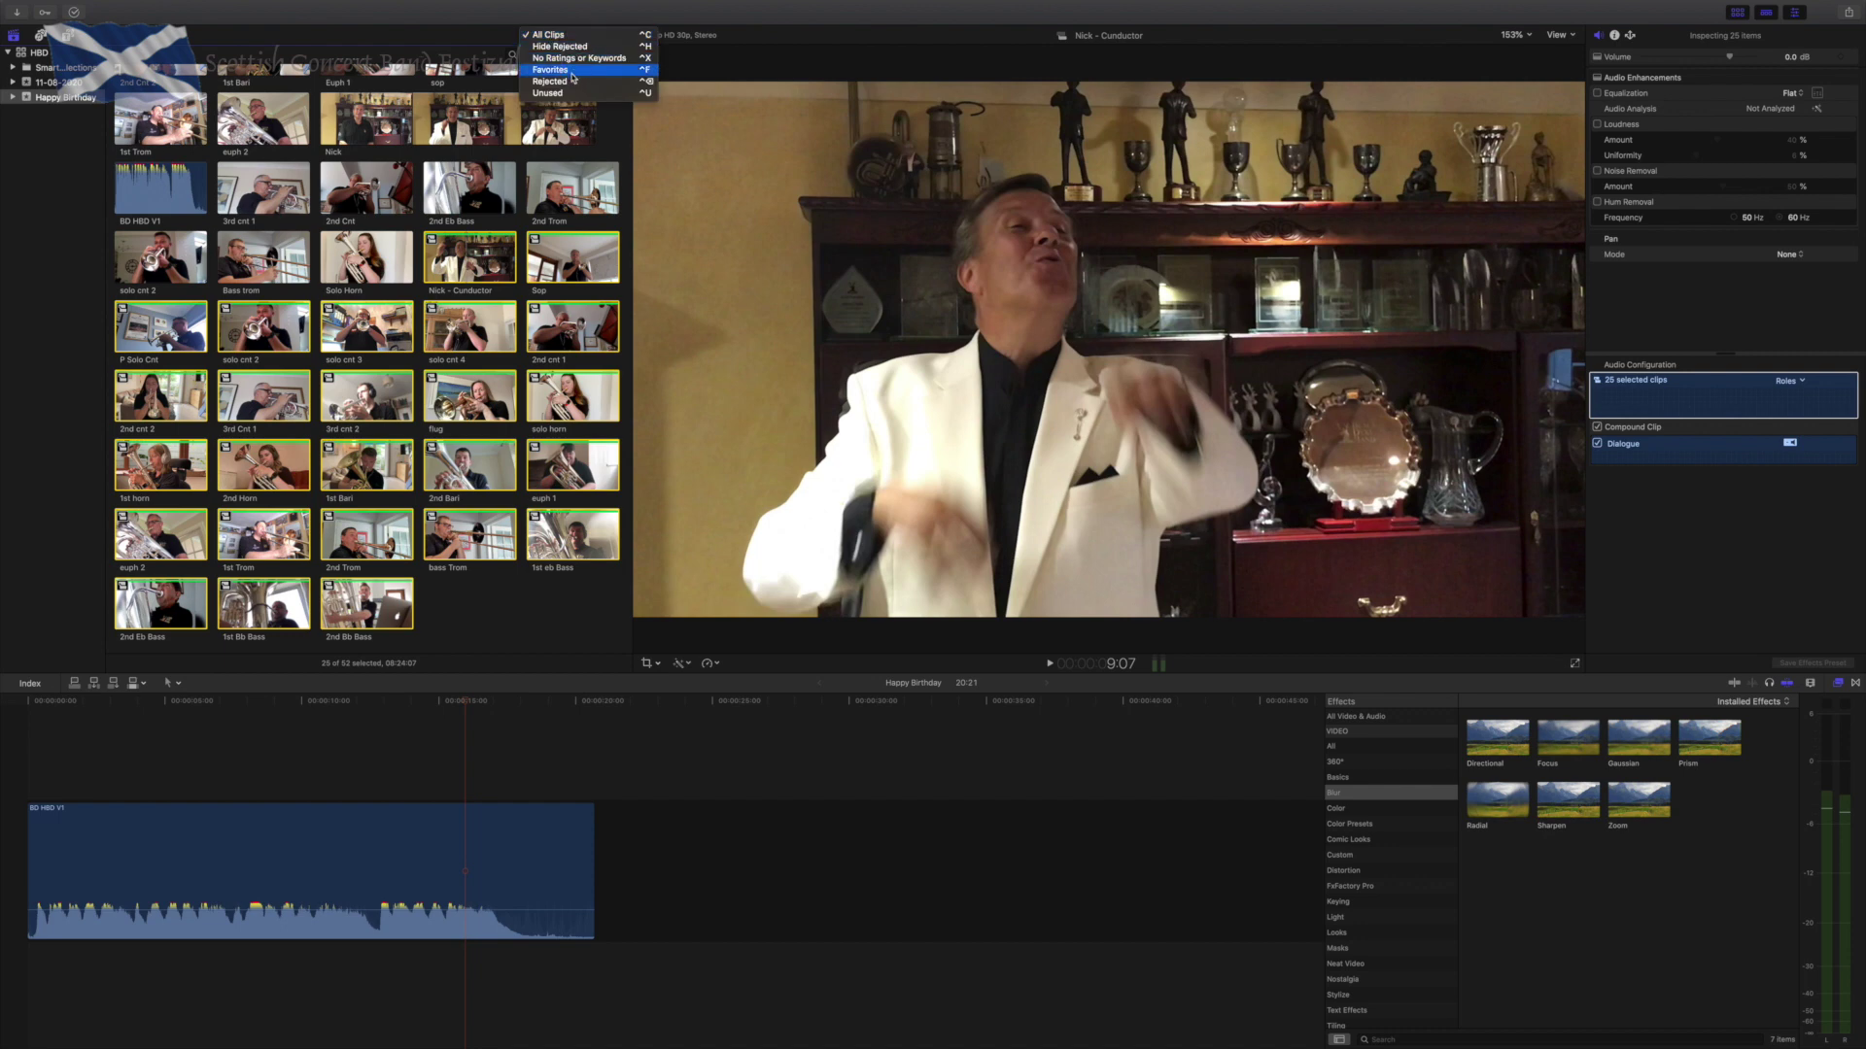
{"action": "left_click", "coordinate": [577, 70]}
{"action": "left_click", "coordinate": [385, 594]}
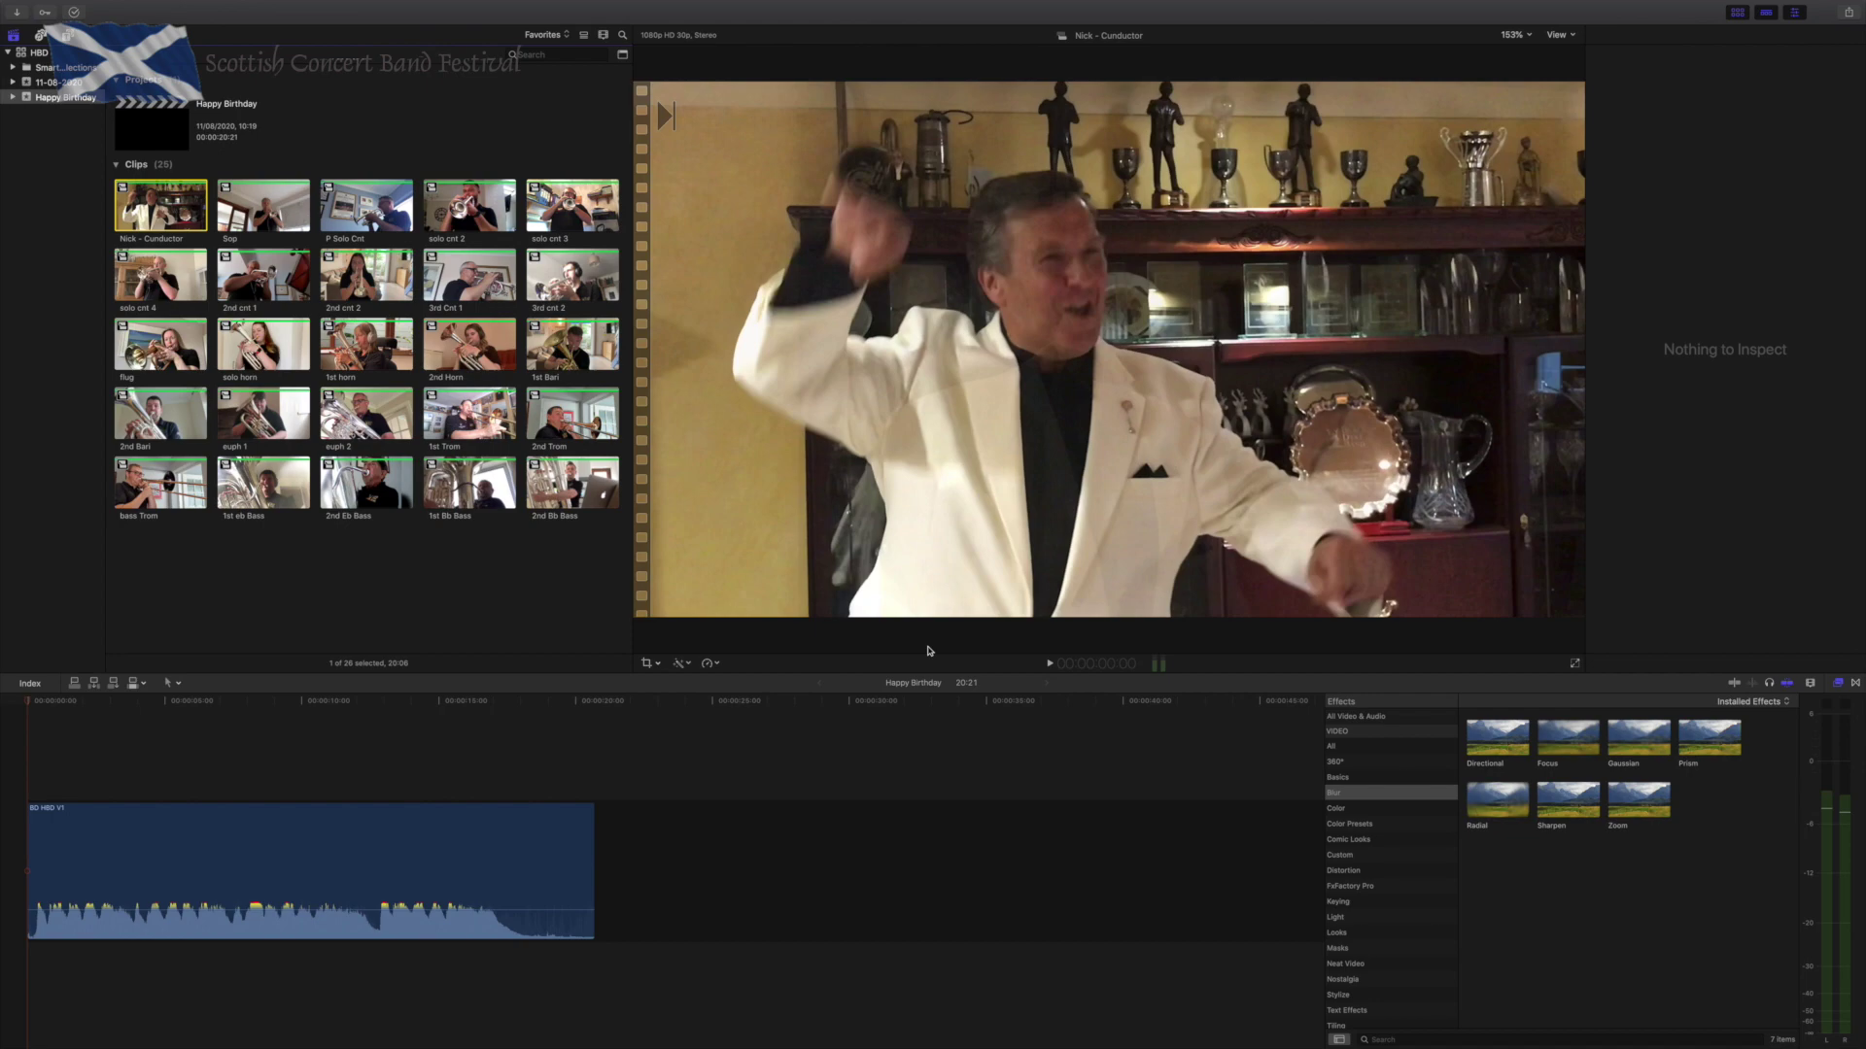
Switch to PowerPoint and create a blank presentation.
{"action": "key", "text": "alt+space"}
{"action": "type", "text": "po"}
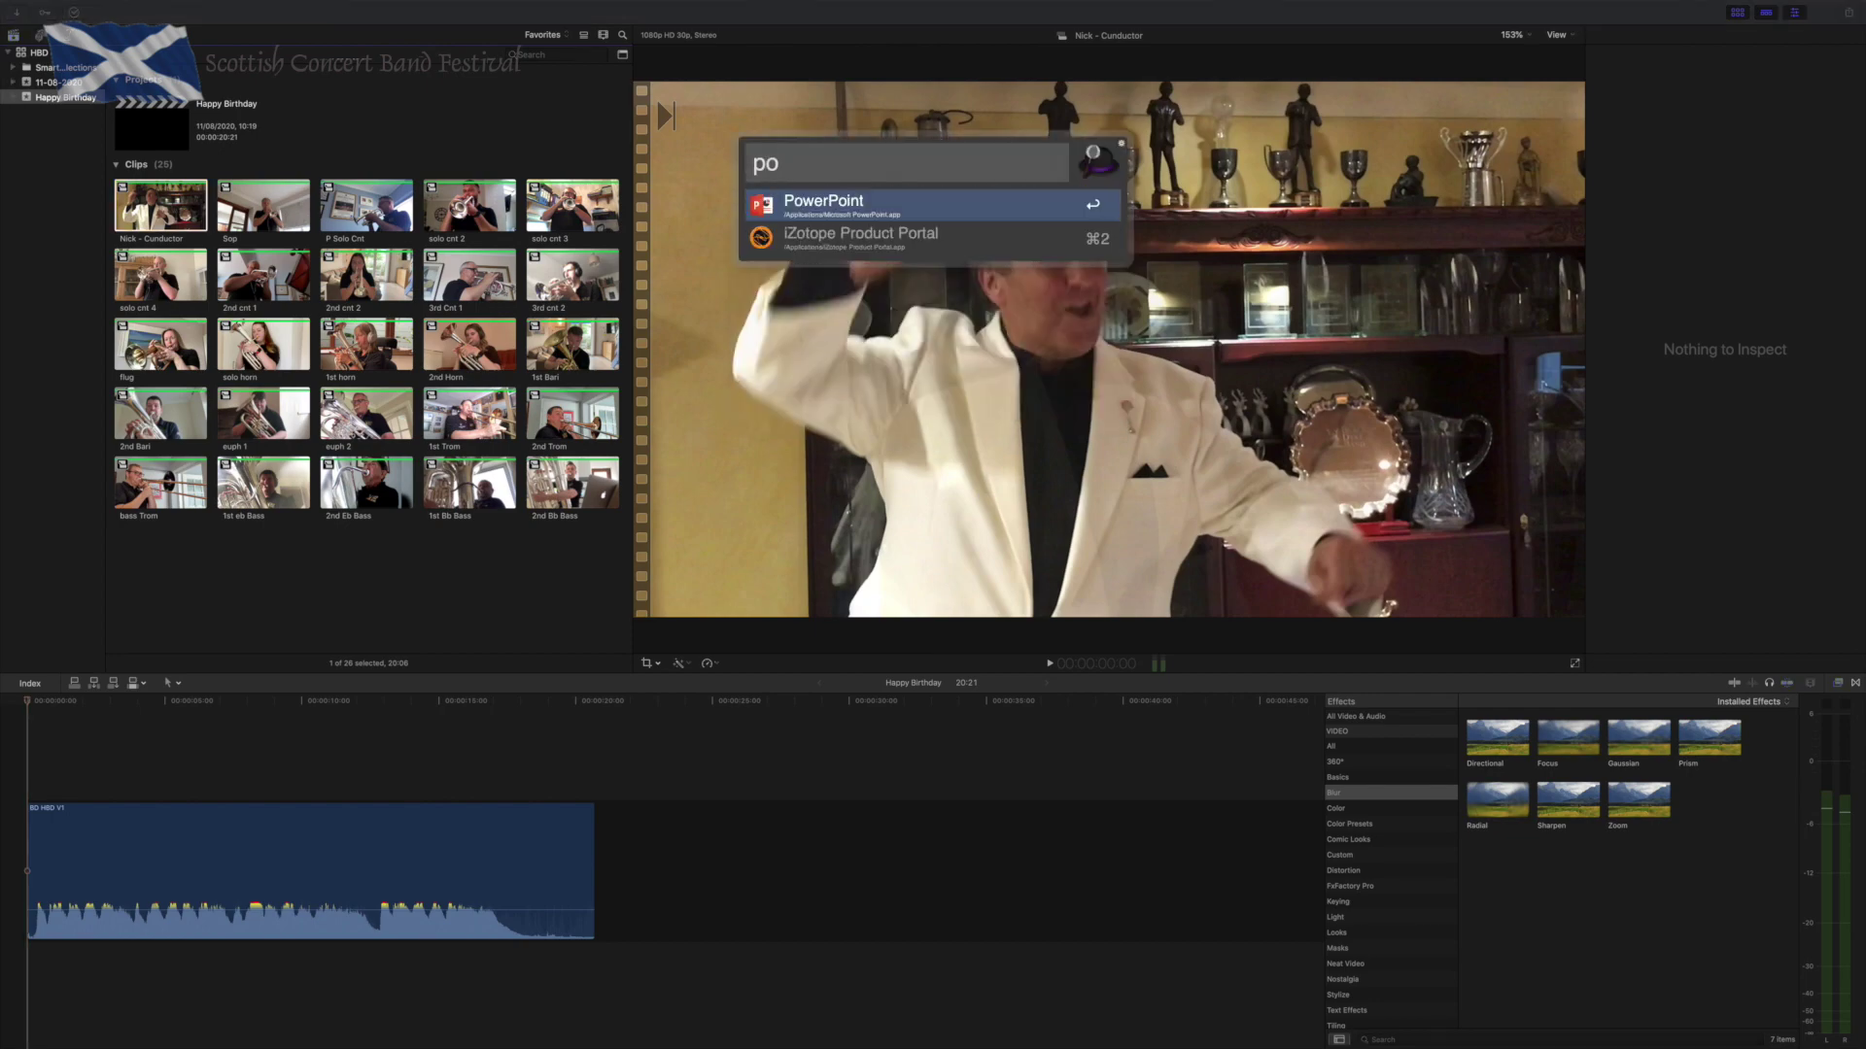
{"action": "key", "text": "Return"}
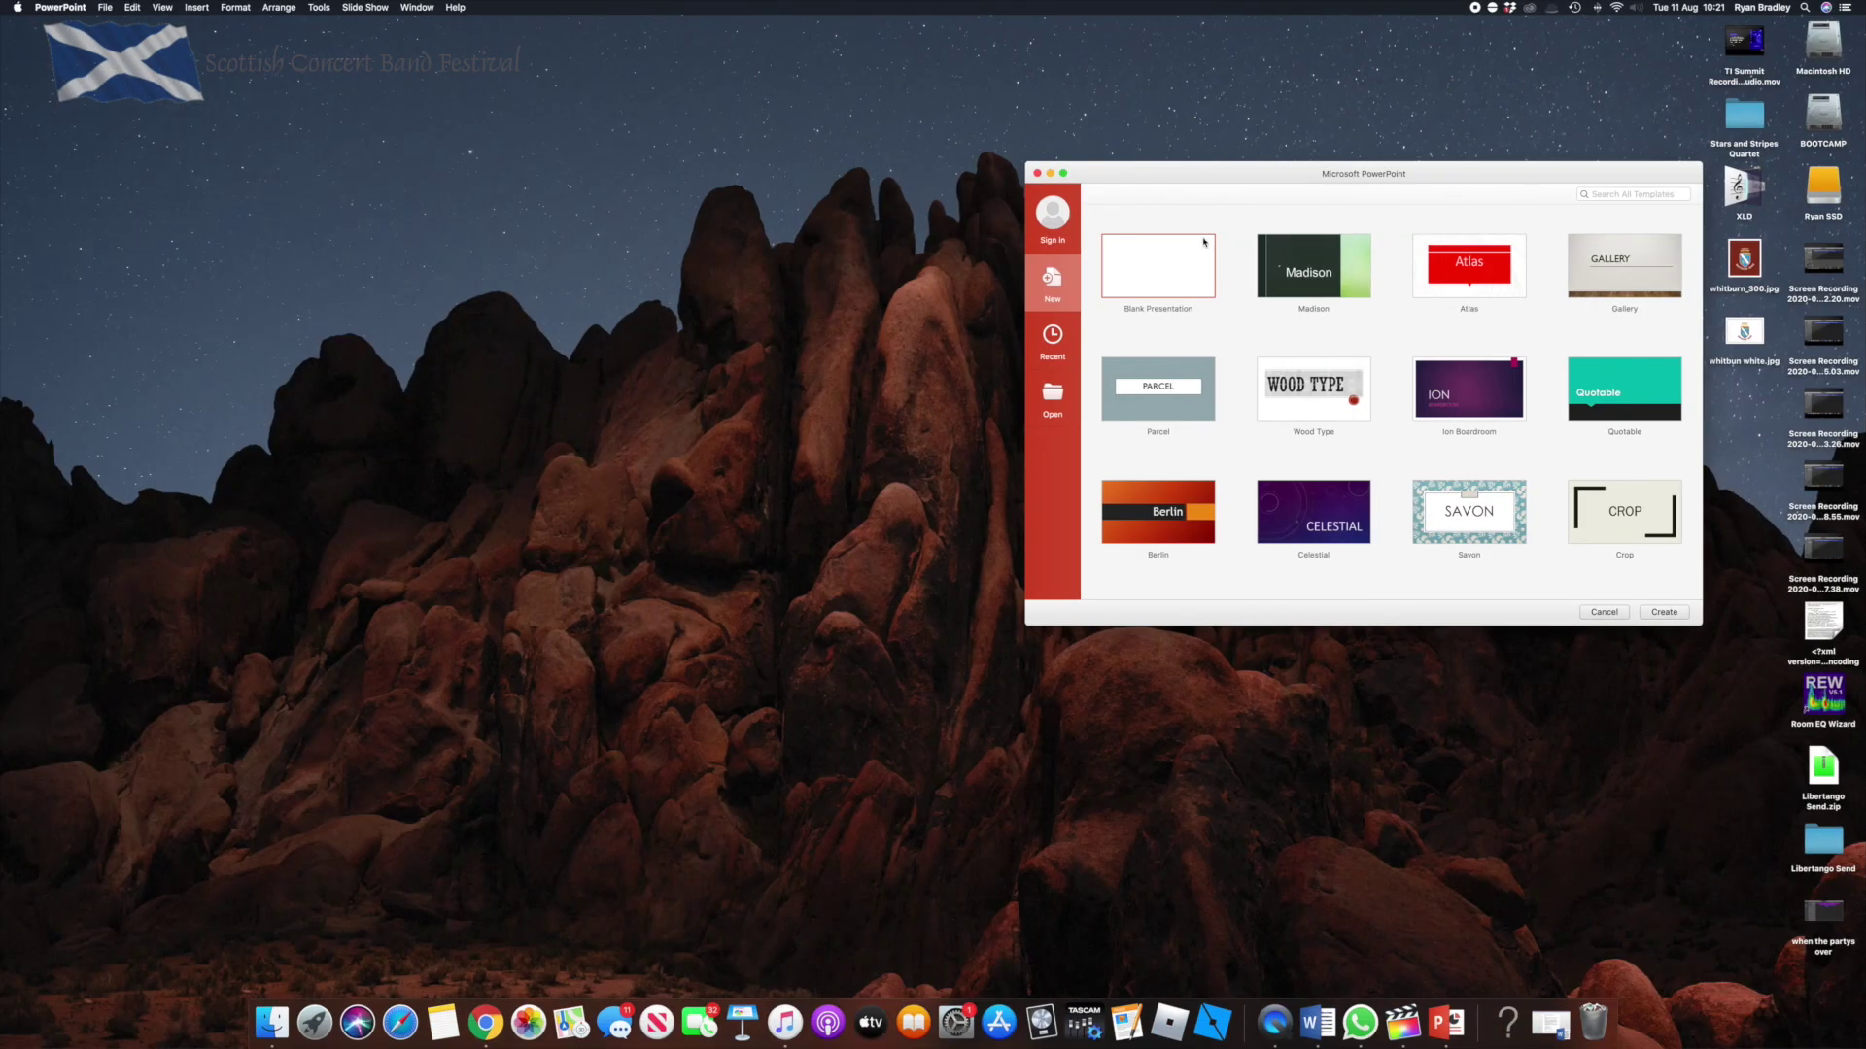
{"action": "double_click", "coordinate": [1182, 272]}
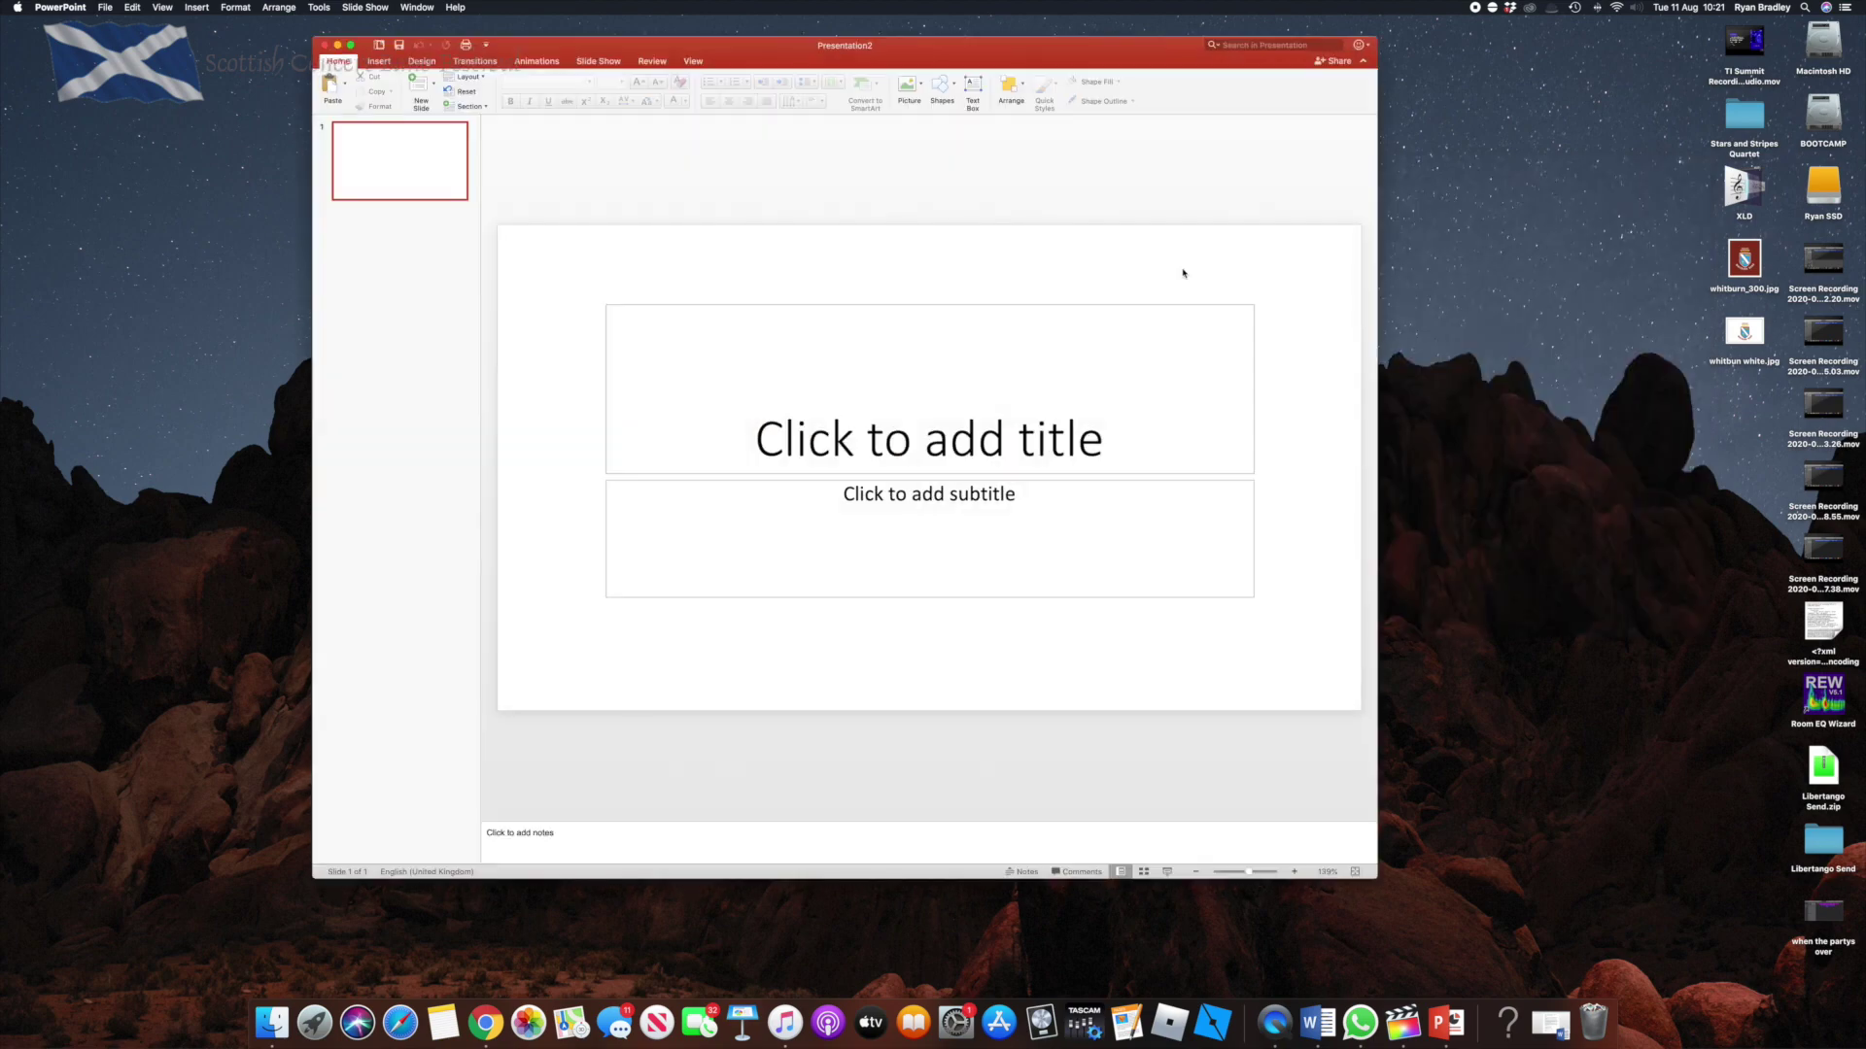
Delete the title and subtitle placeholders from the first slide.
{"action": "left_click", "coordinate": [1109, 314]}
{"action": "key", "text": "BackSpace"}
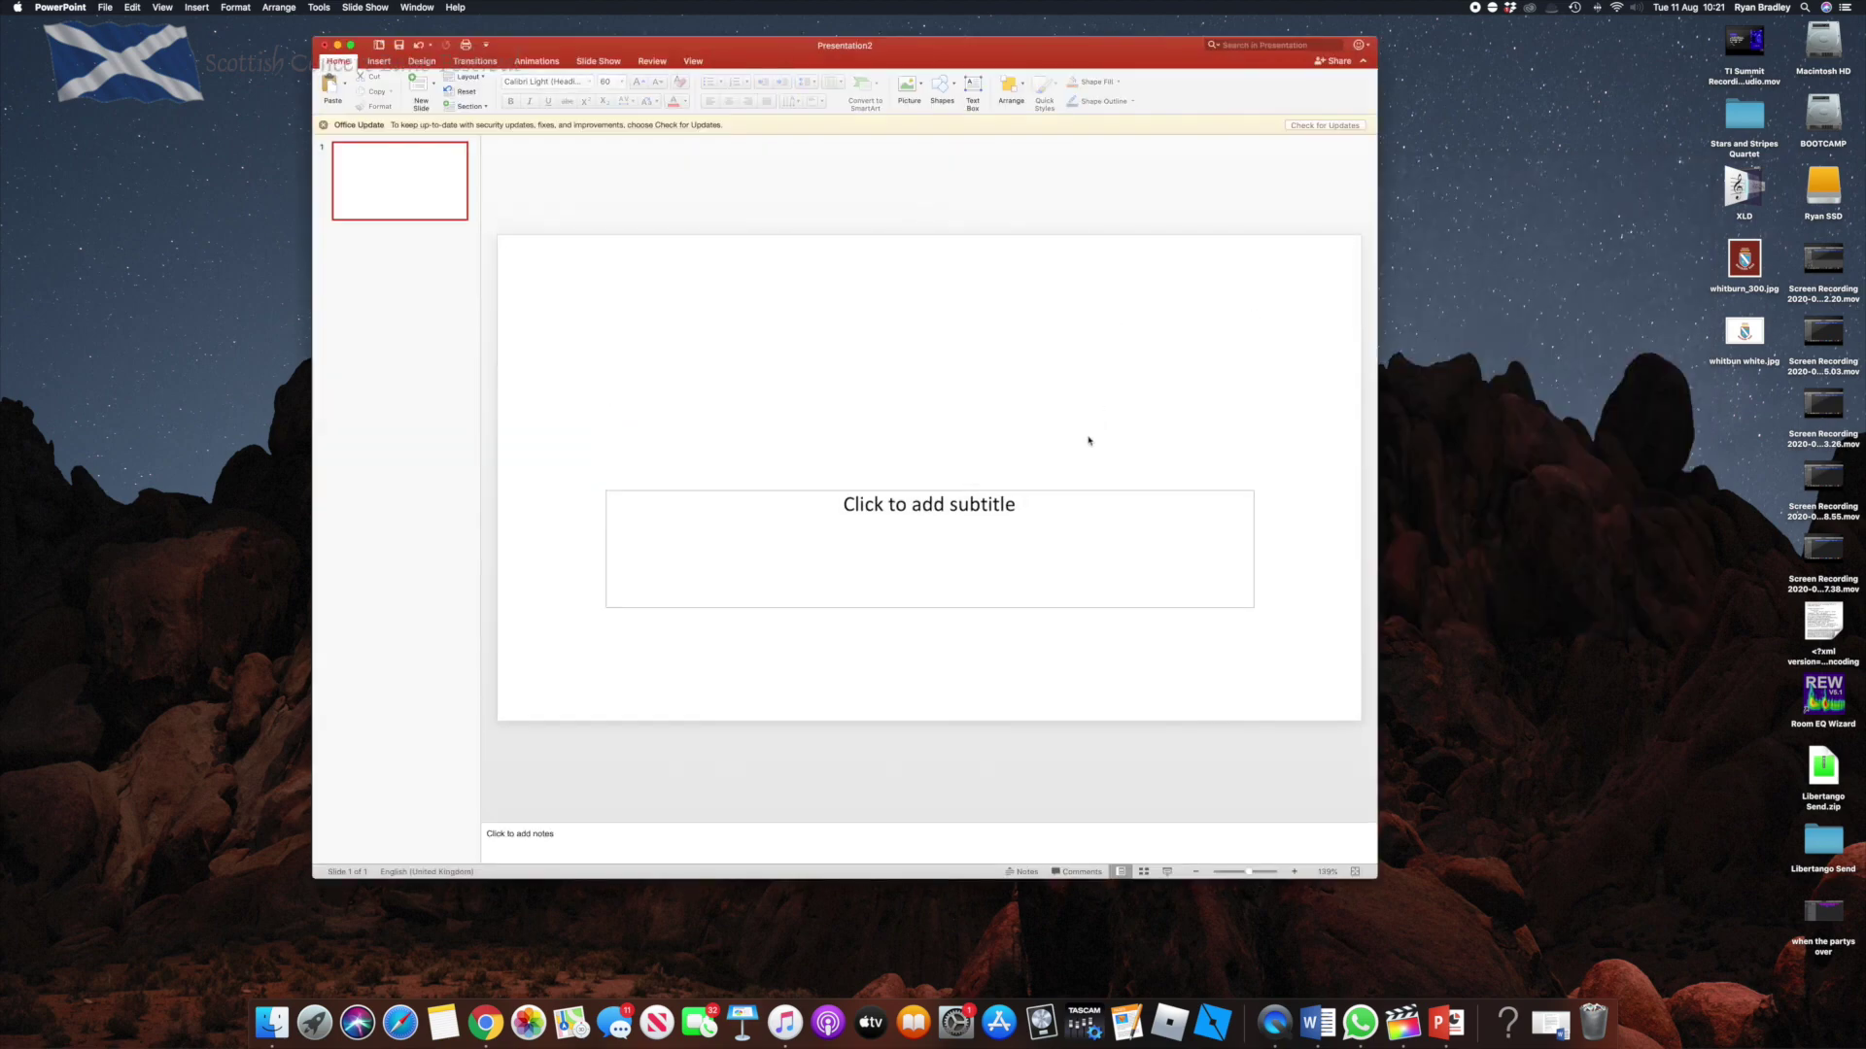
{"action": "left_click", "coordinate": [1088, 491]}
{"action": "key", "text": "BackSpace"}
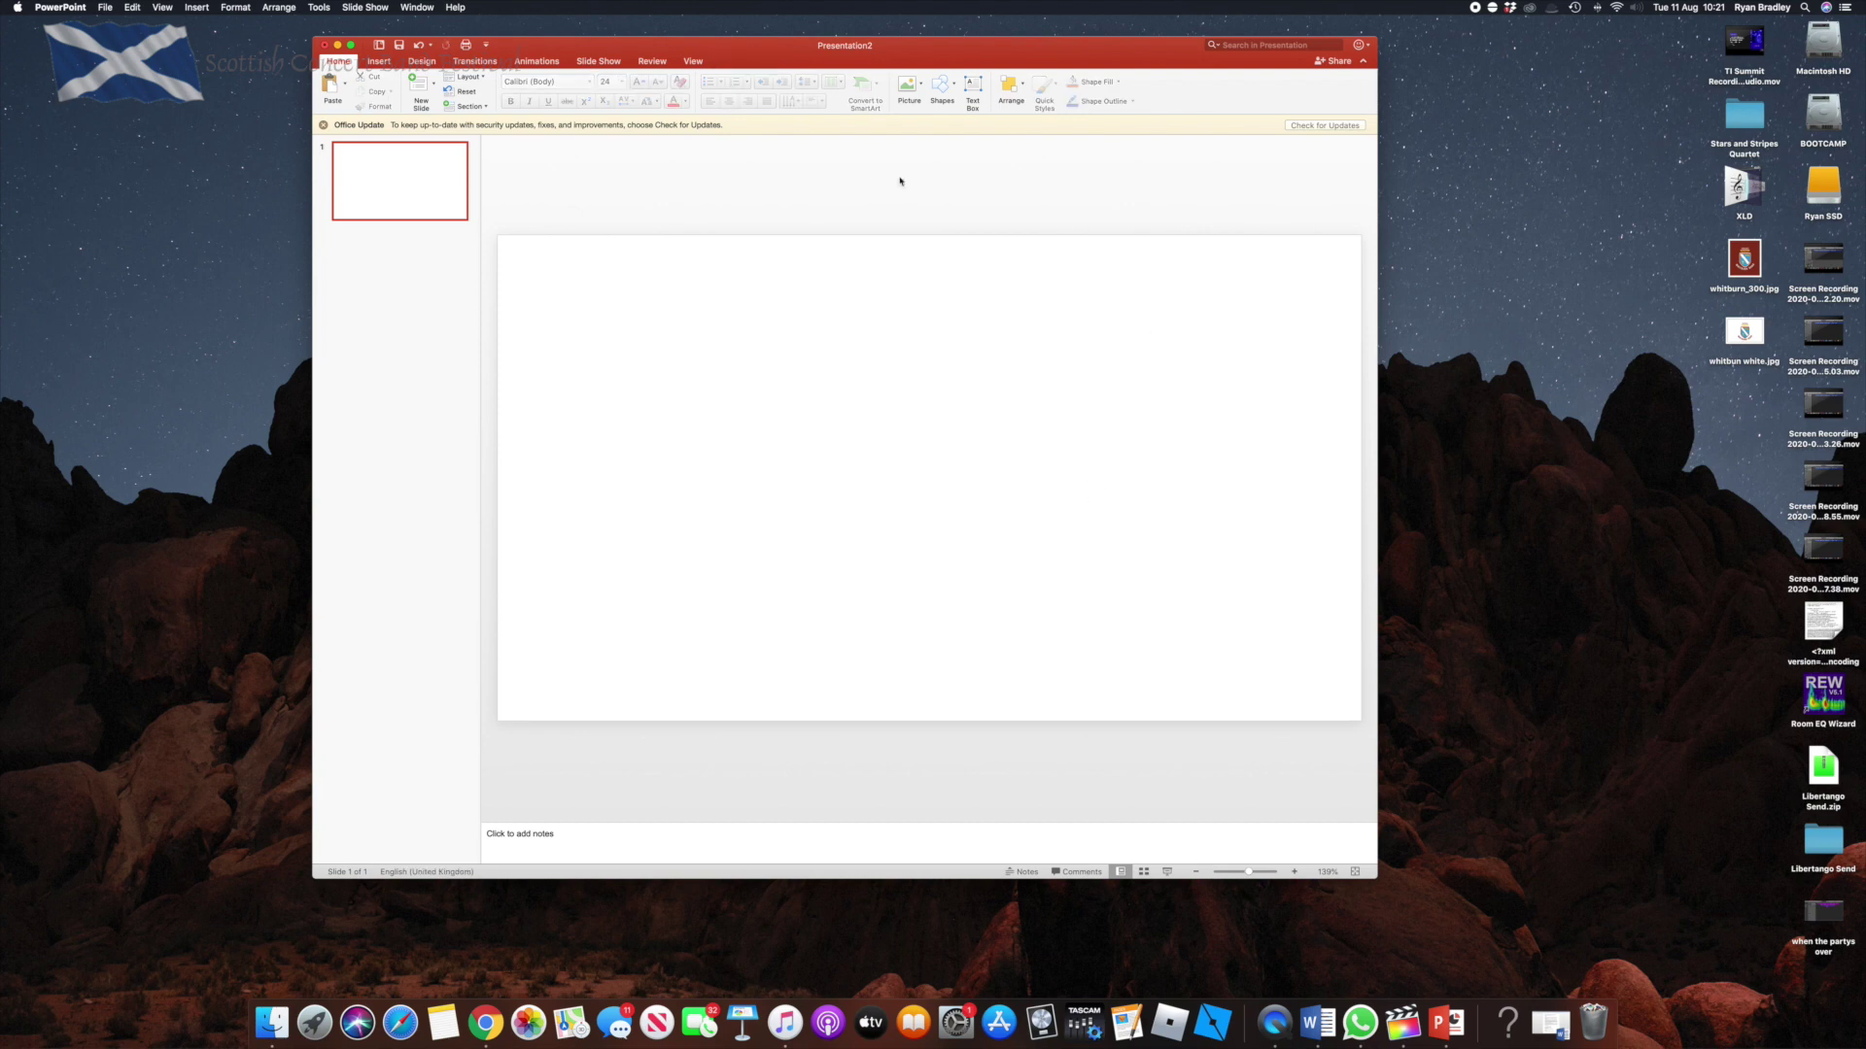
Set the slide size to Widescreen (16:9).
{"action": "left_click", "coordinate": [420, 62]}
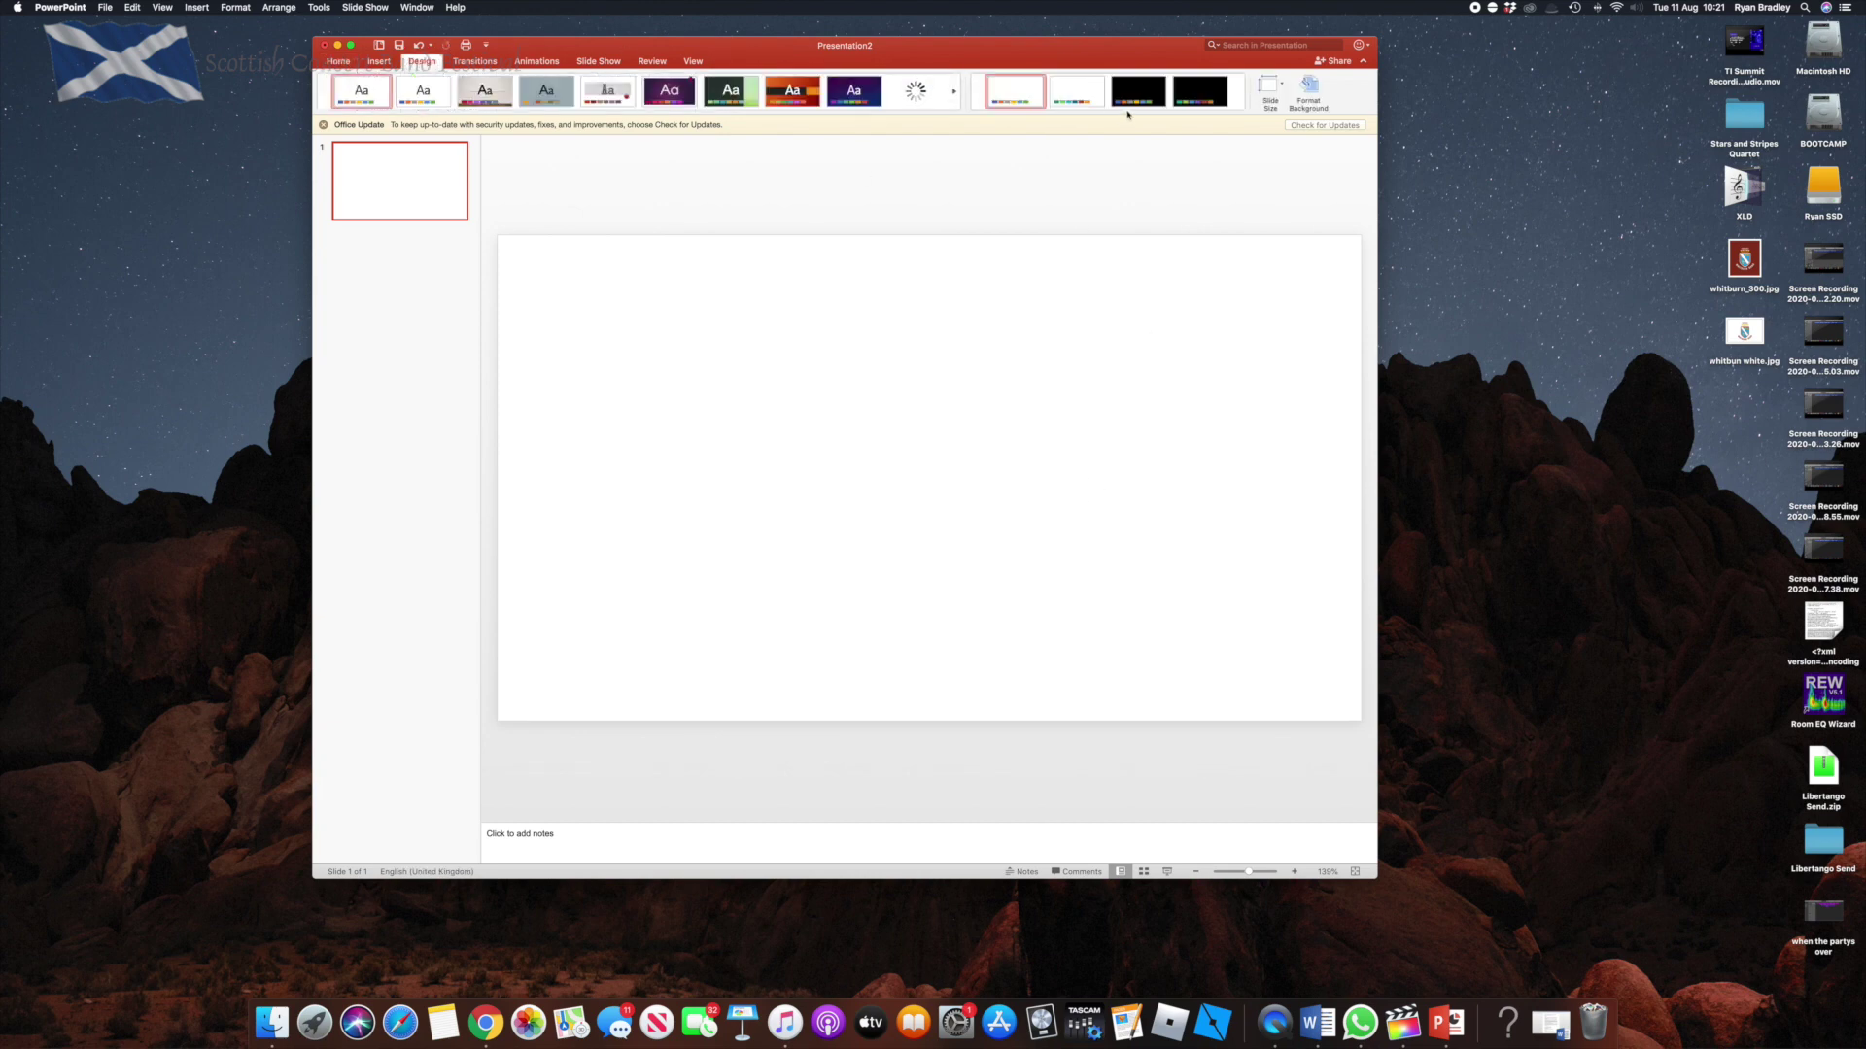
{"action": "left_click", "coordinate": [1280, 85]}
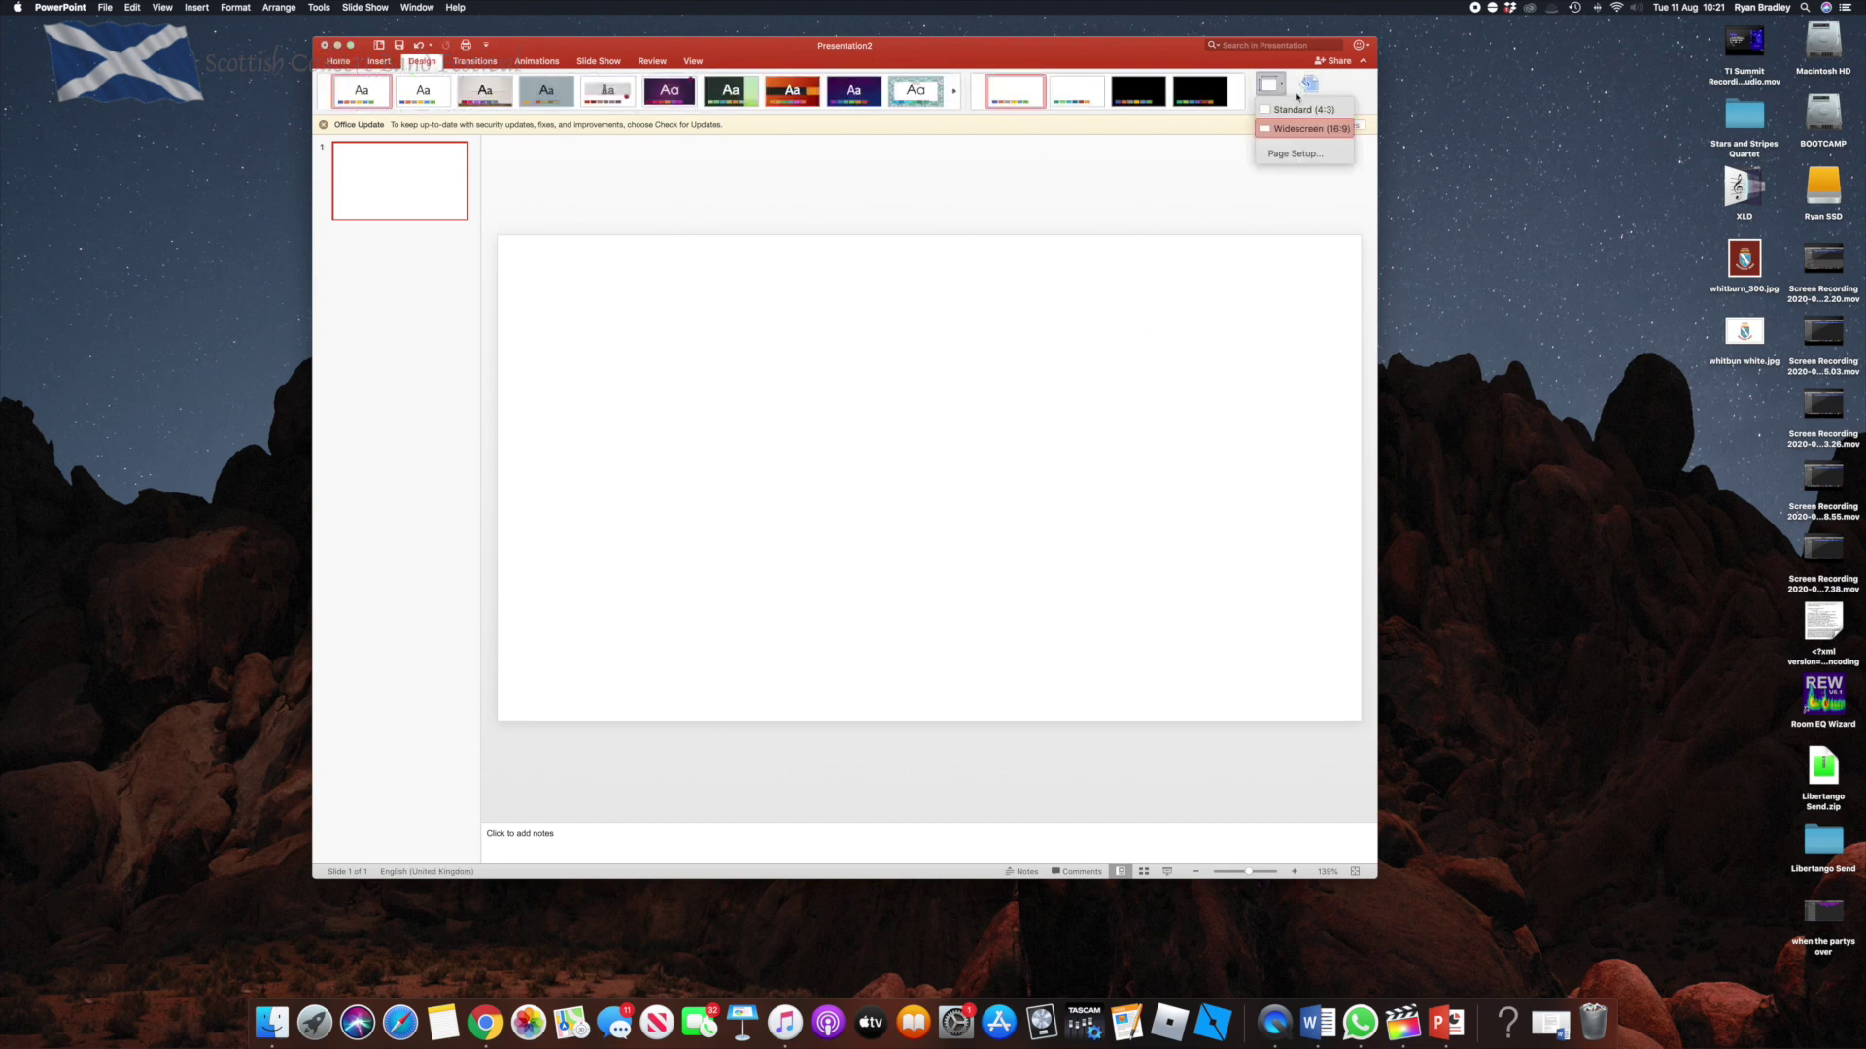
{"action": "left_click", "coordinate": [1299, 131]}
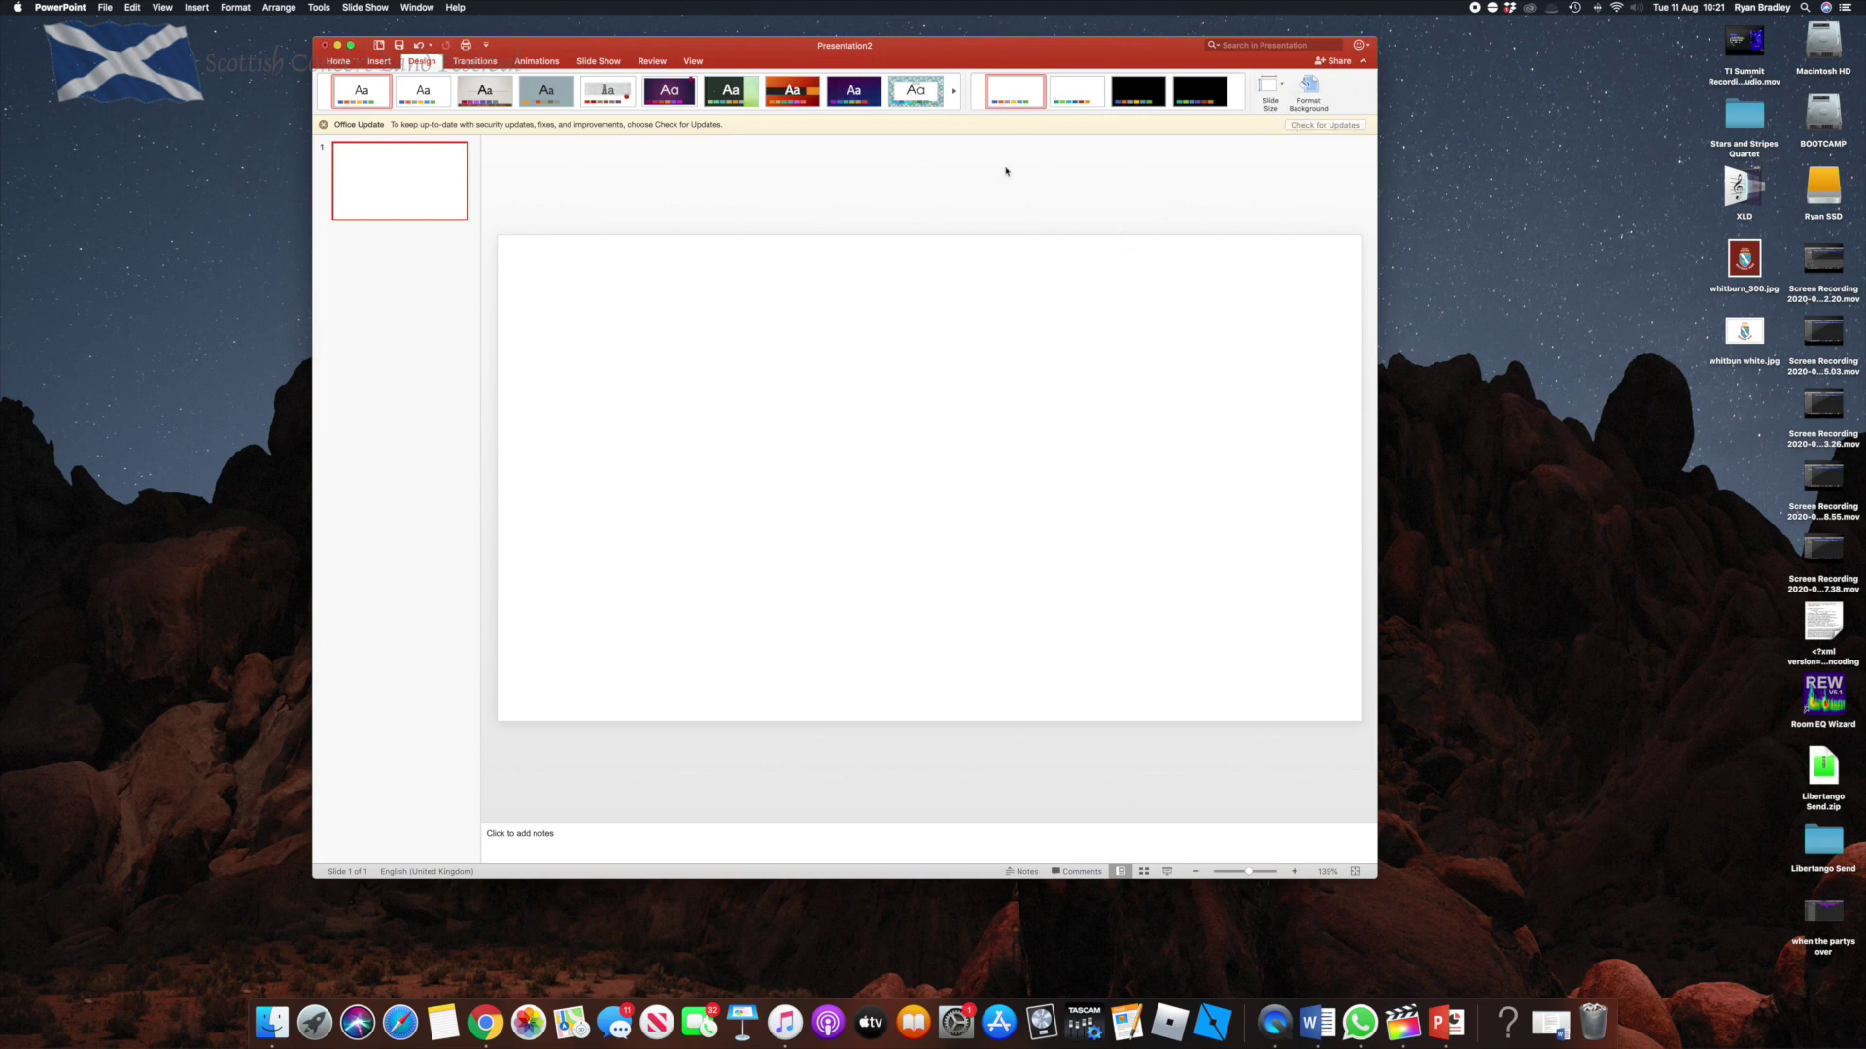
Insert a 5 x 5 table and resize it from both corners to fill the whole slide.
{"action": "left_click", "coordinate": [381, 62]}
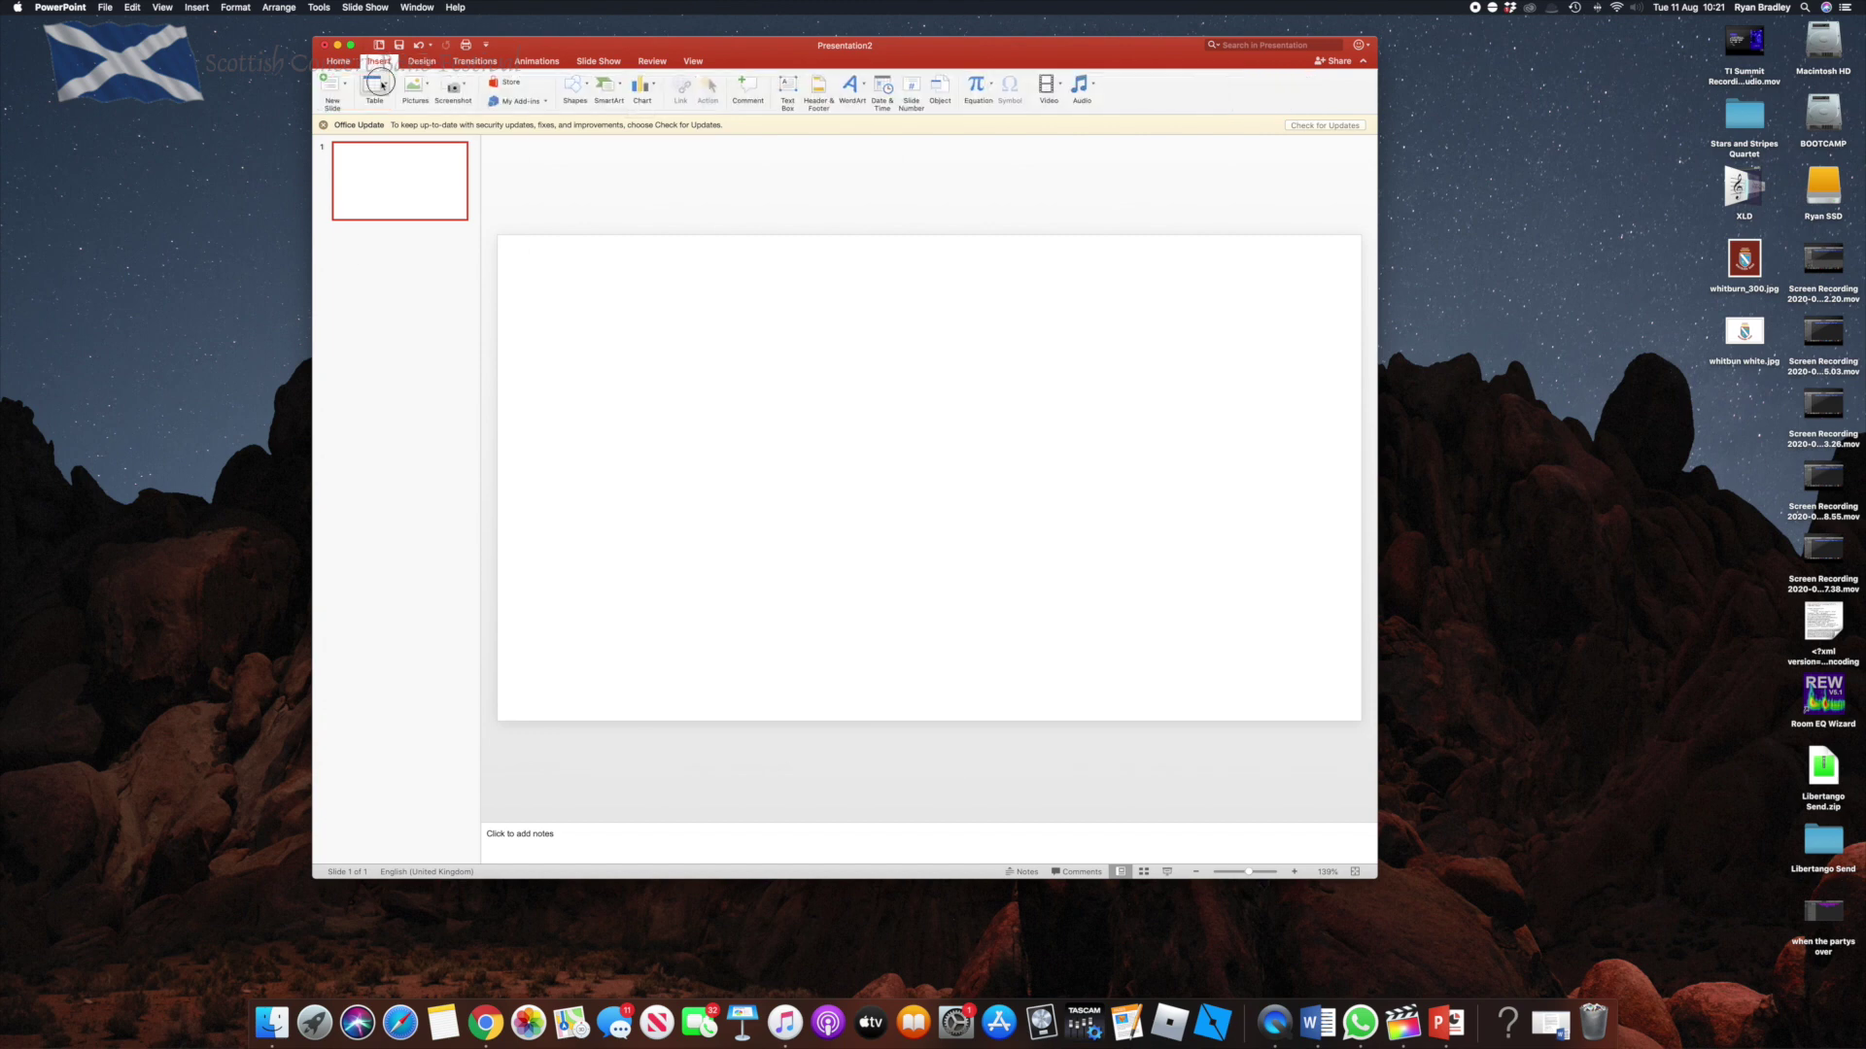
{"action": "left_click", "coordinate": [375, 84]}
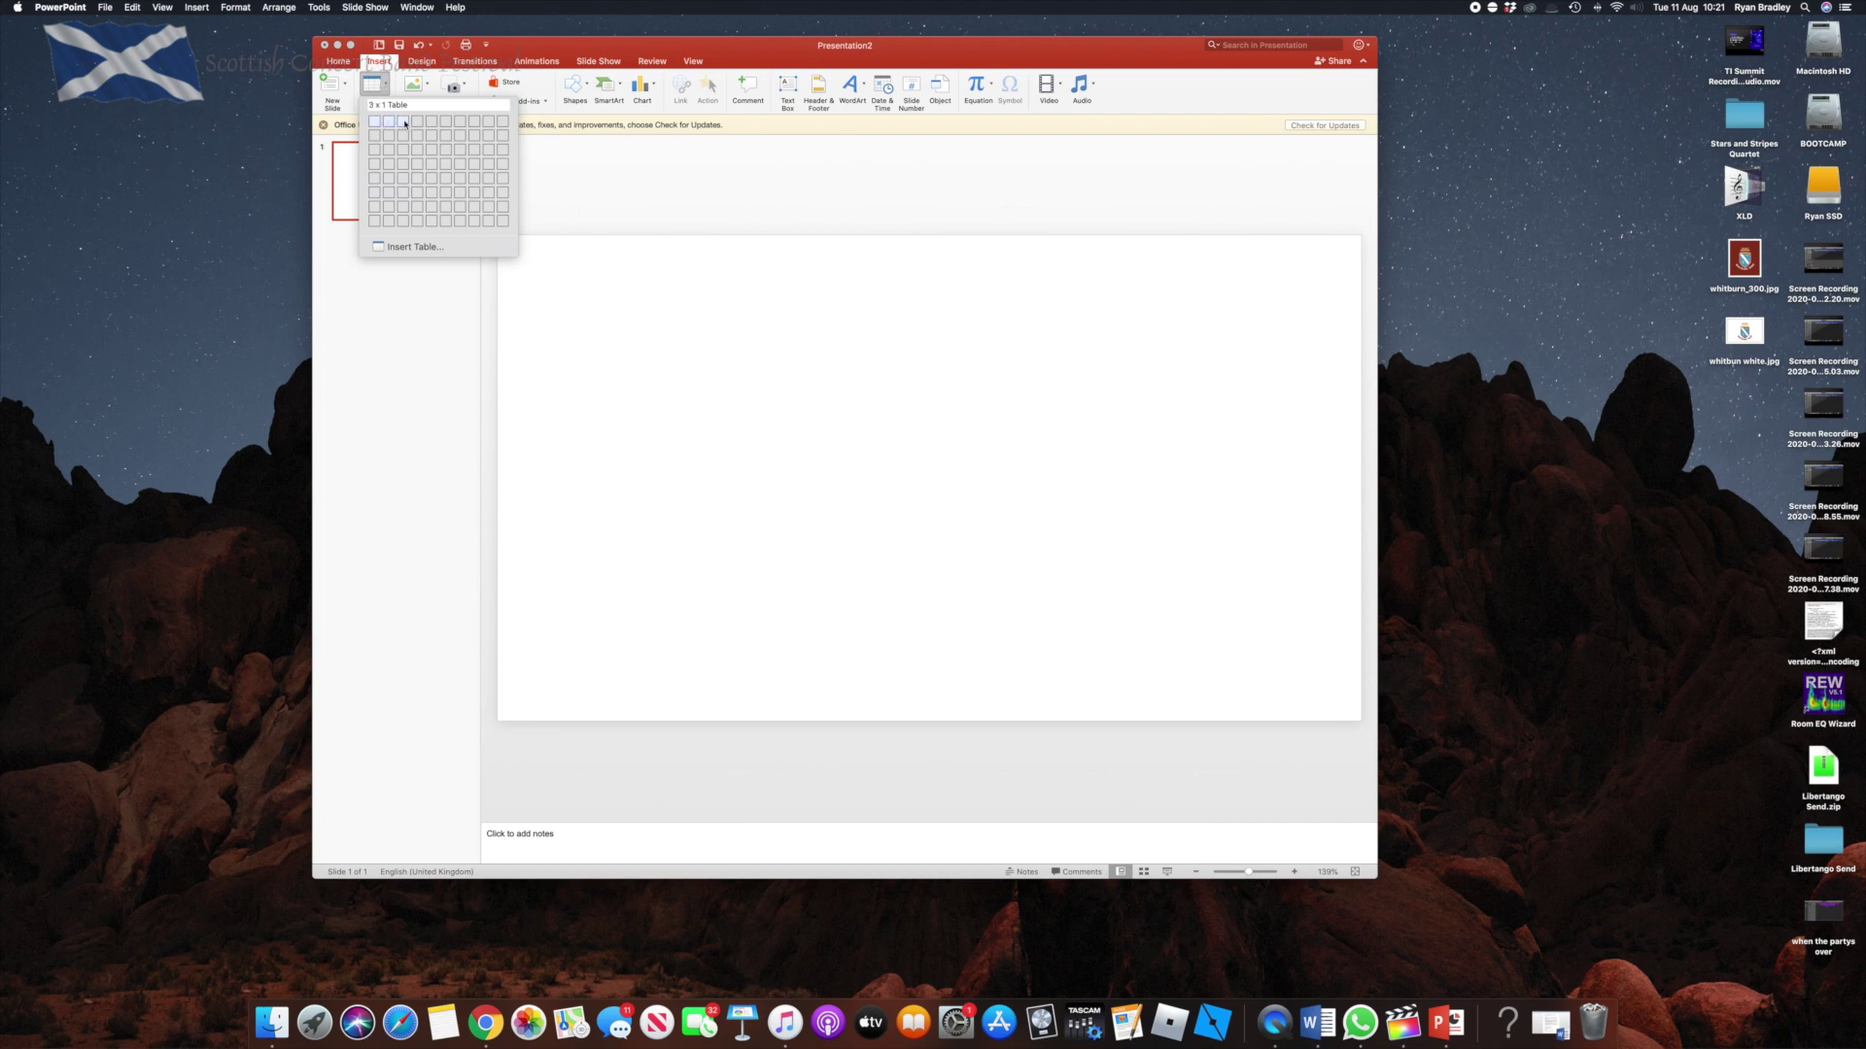
{"action": "left_click", "coordinate": [439, 178]}
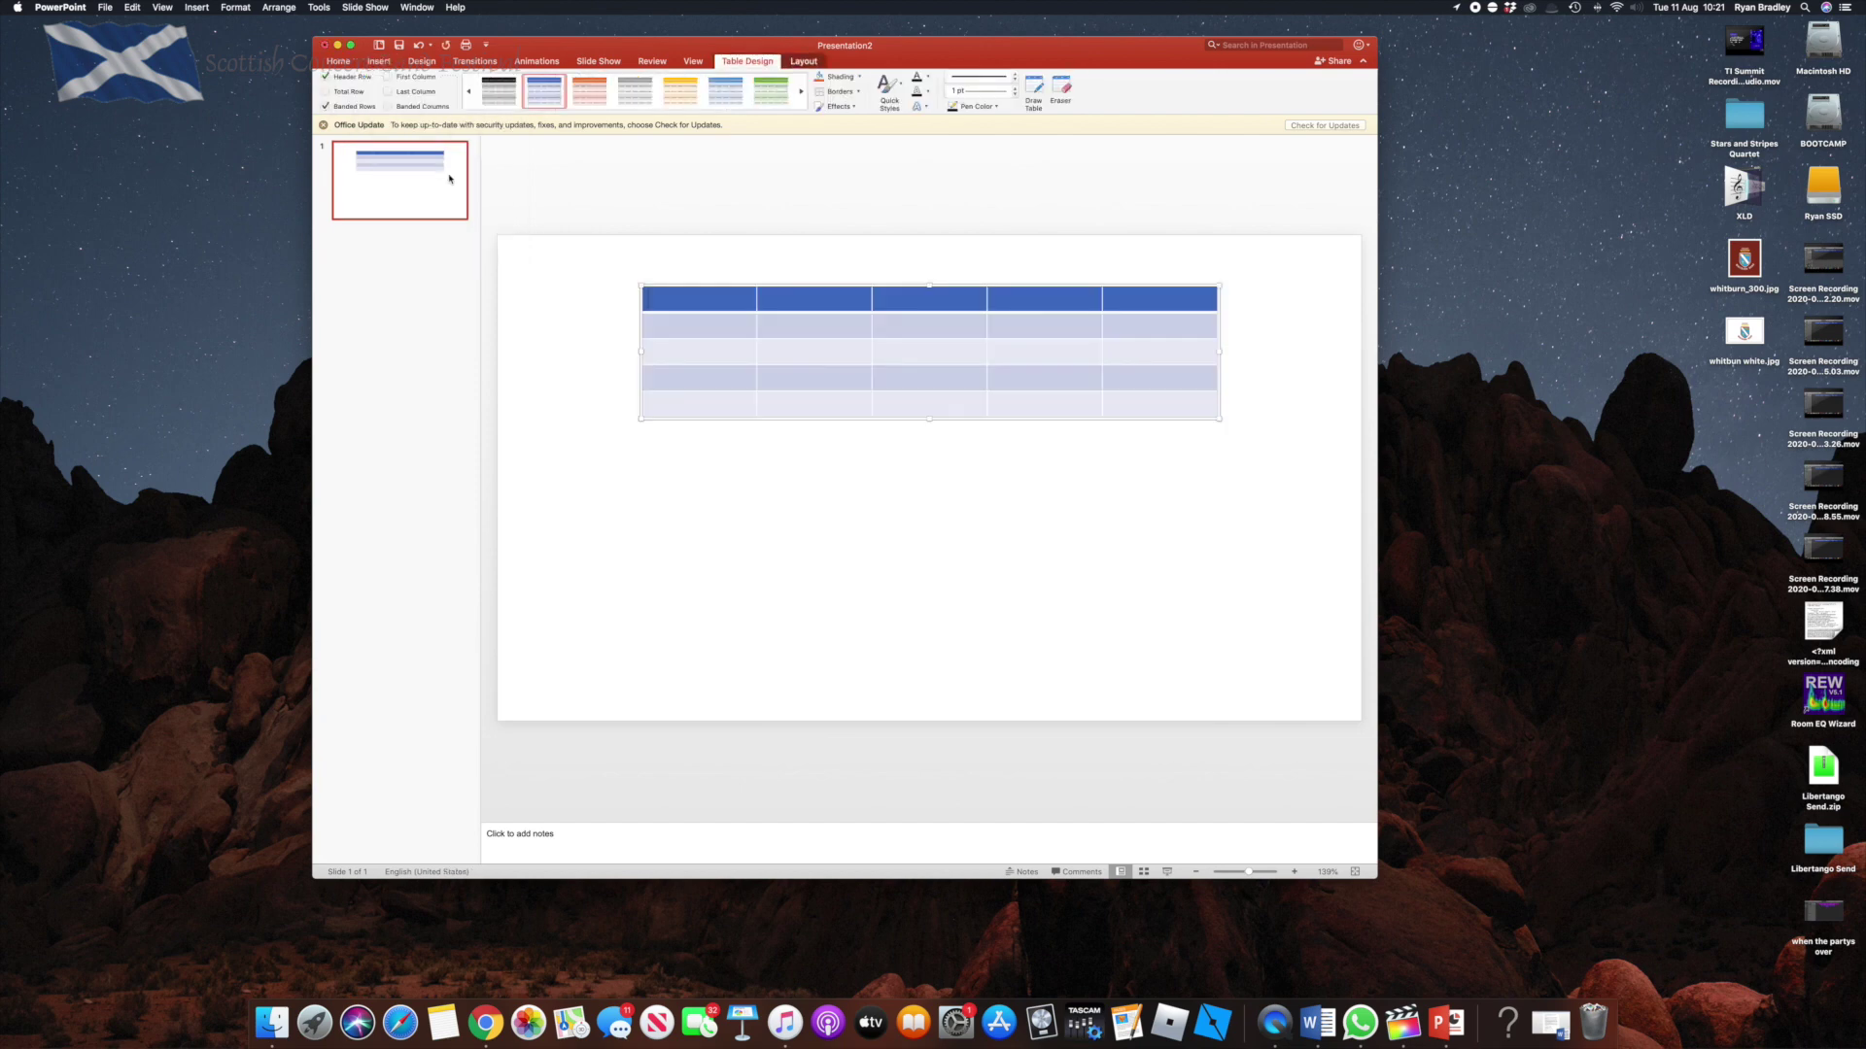
{"action": "left_click_drag", "start_coordinate": [640, 285], "coordinate": [496, 235]}
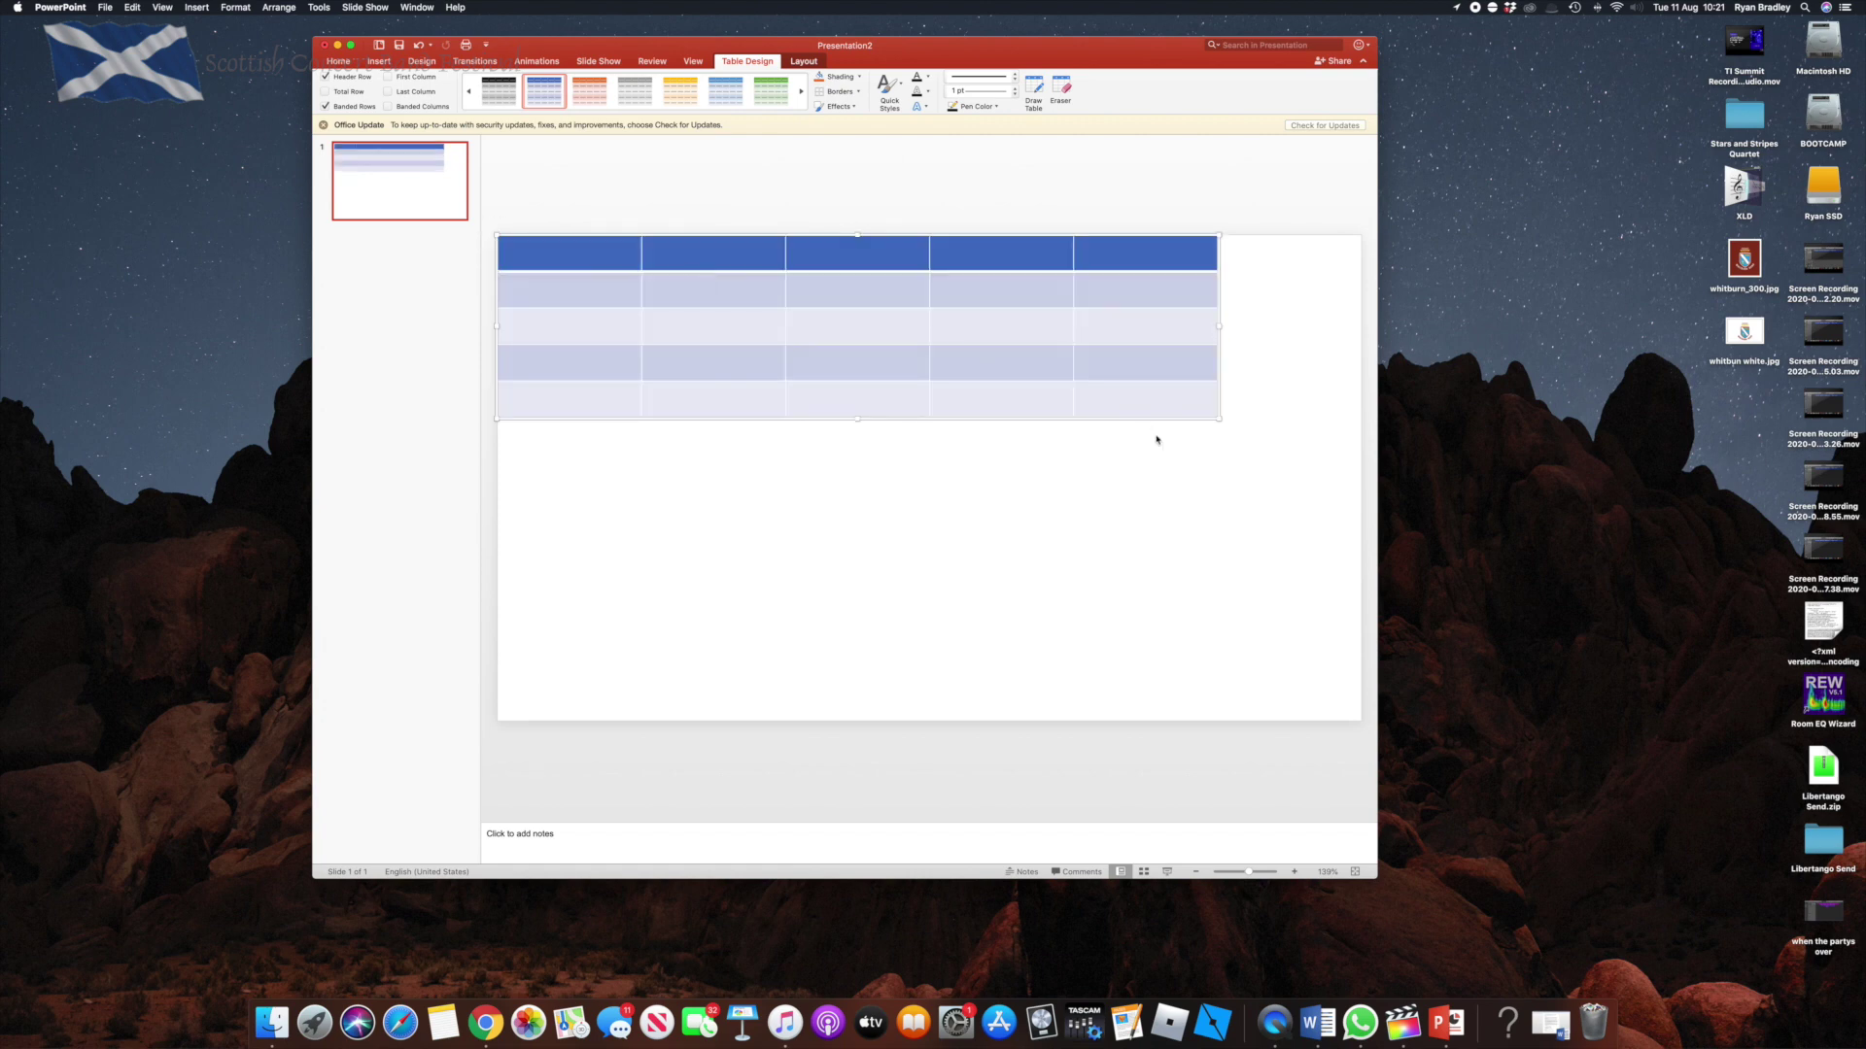
{"action": "left_click_drag", "start_coordinate": [1219, 420], "coordinate": [1362, 722]}
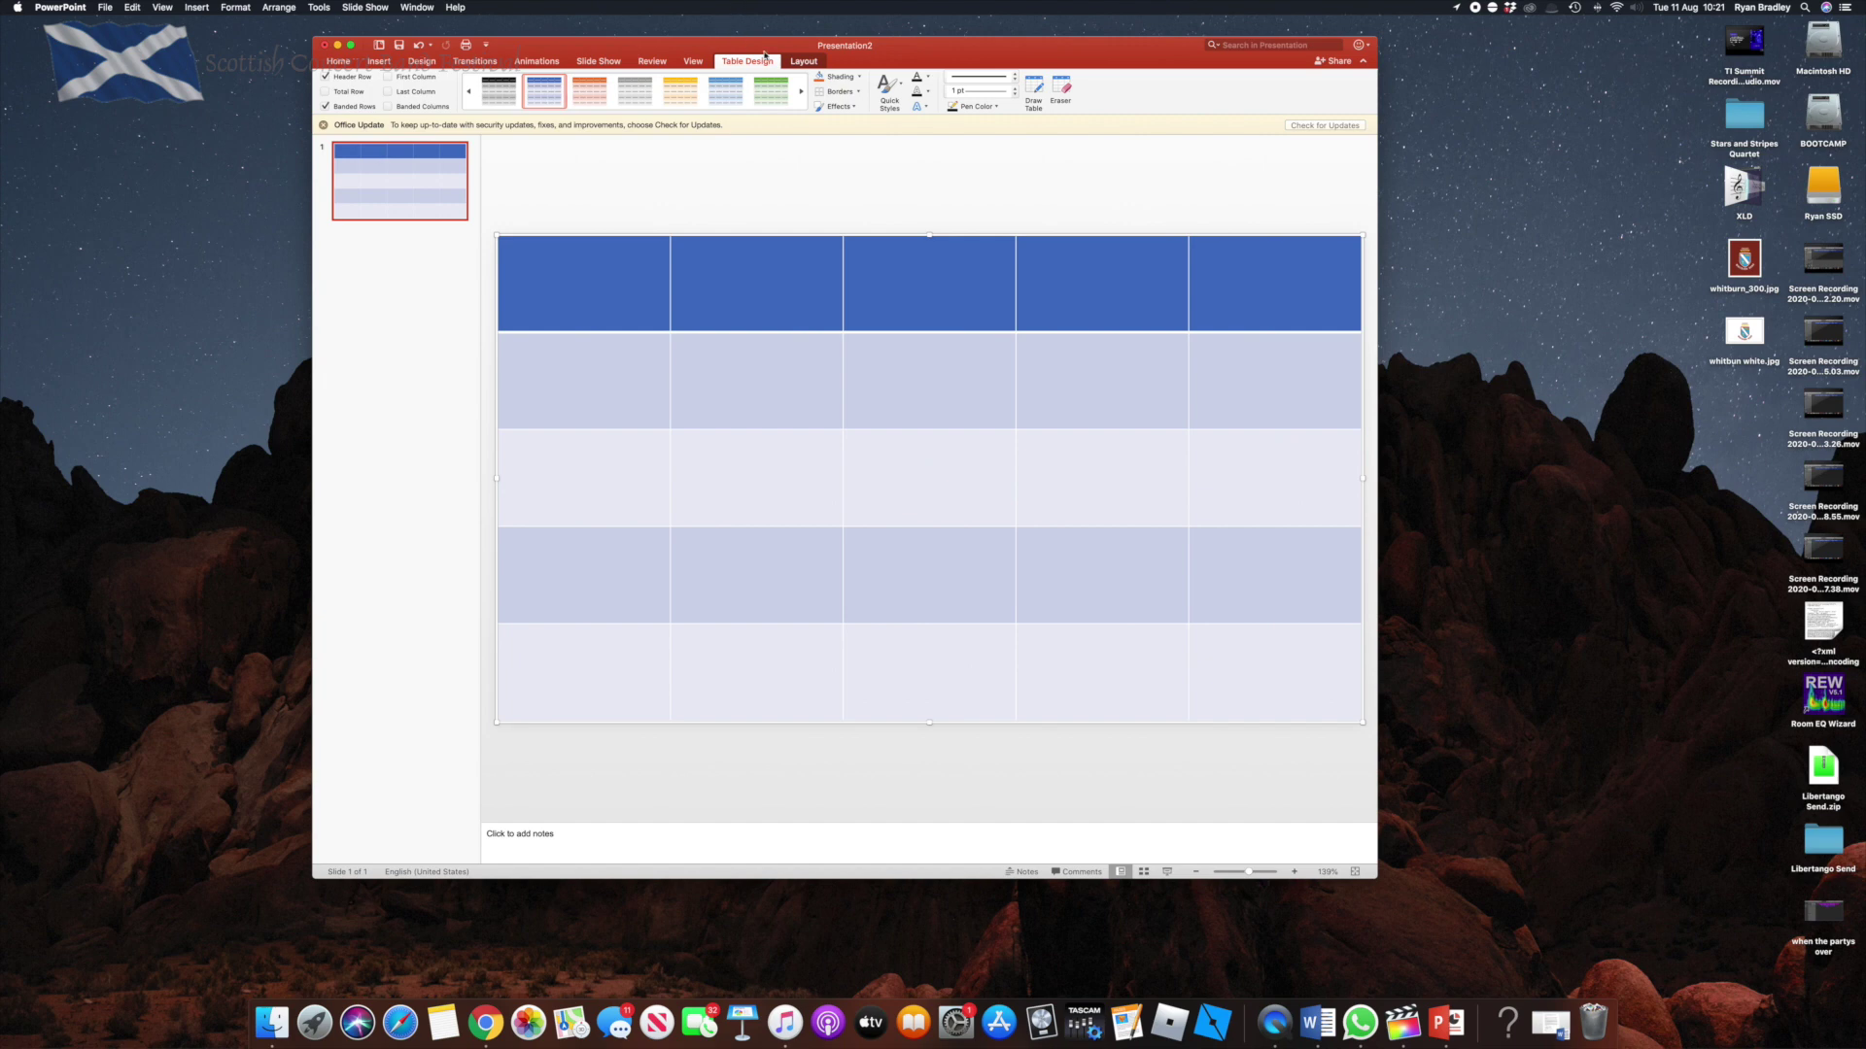
Apply the unfilled table style with plain black grid lines to the table.
{"action": "left_click", "coordinate": [636, 113]}
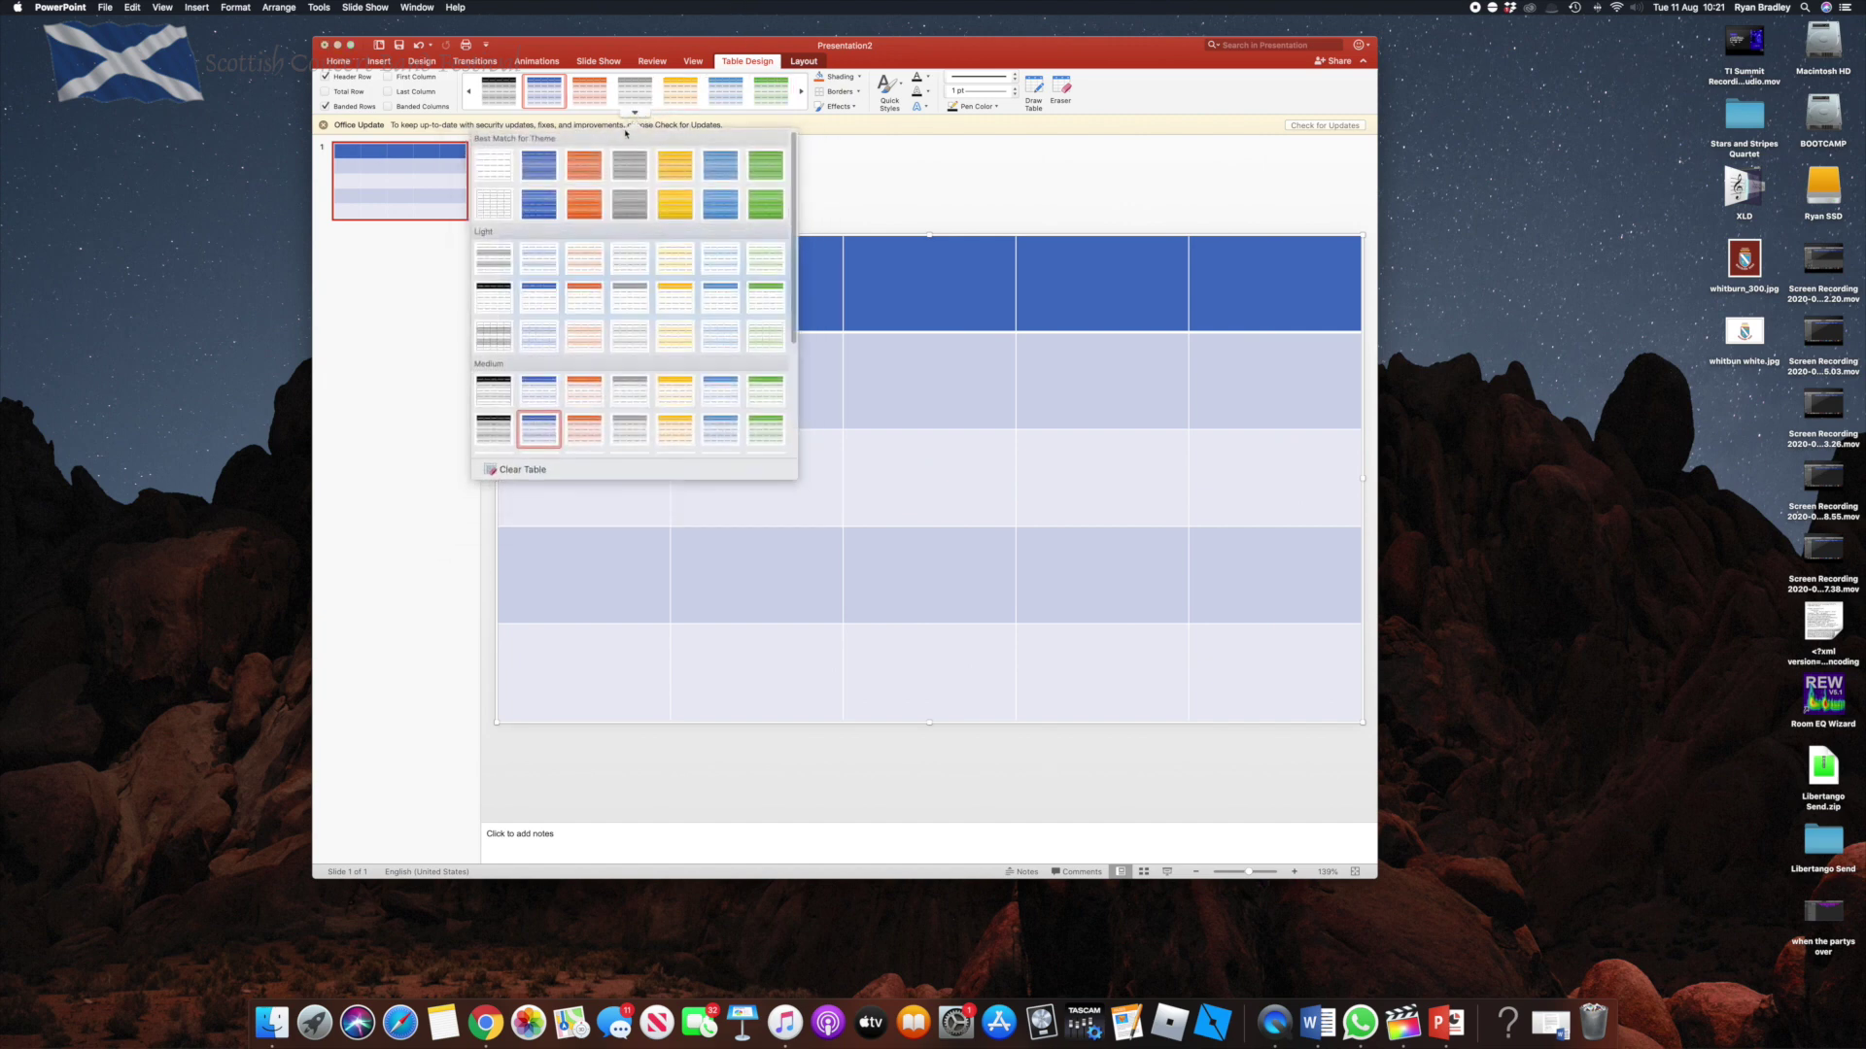
{"action": "left_click", "coordinate": [502, 207]}
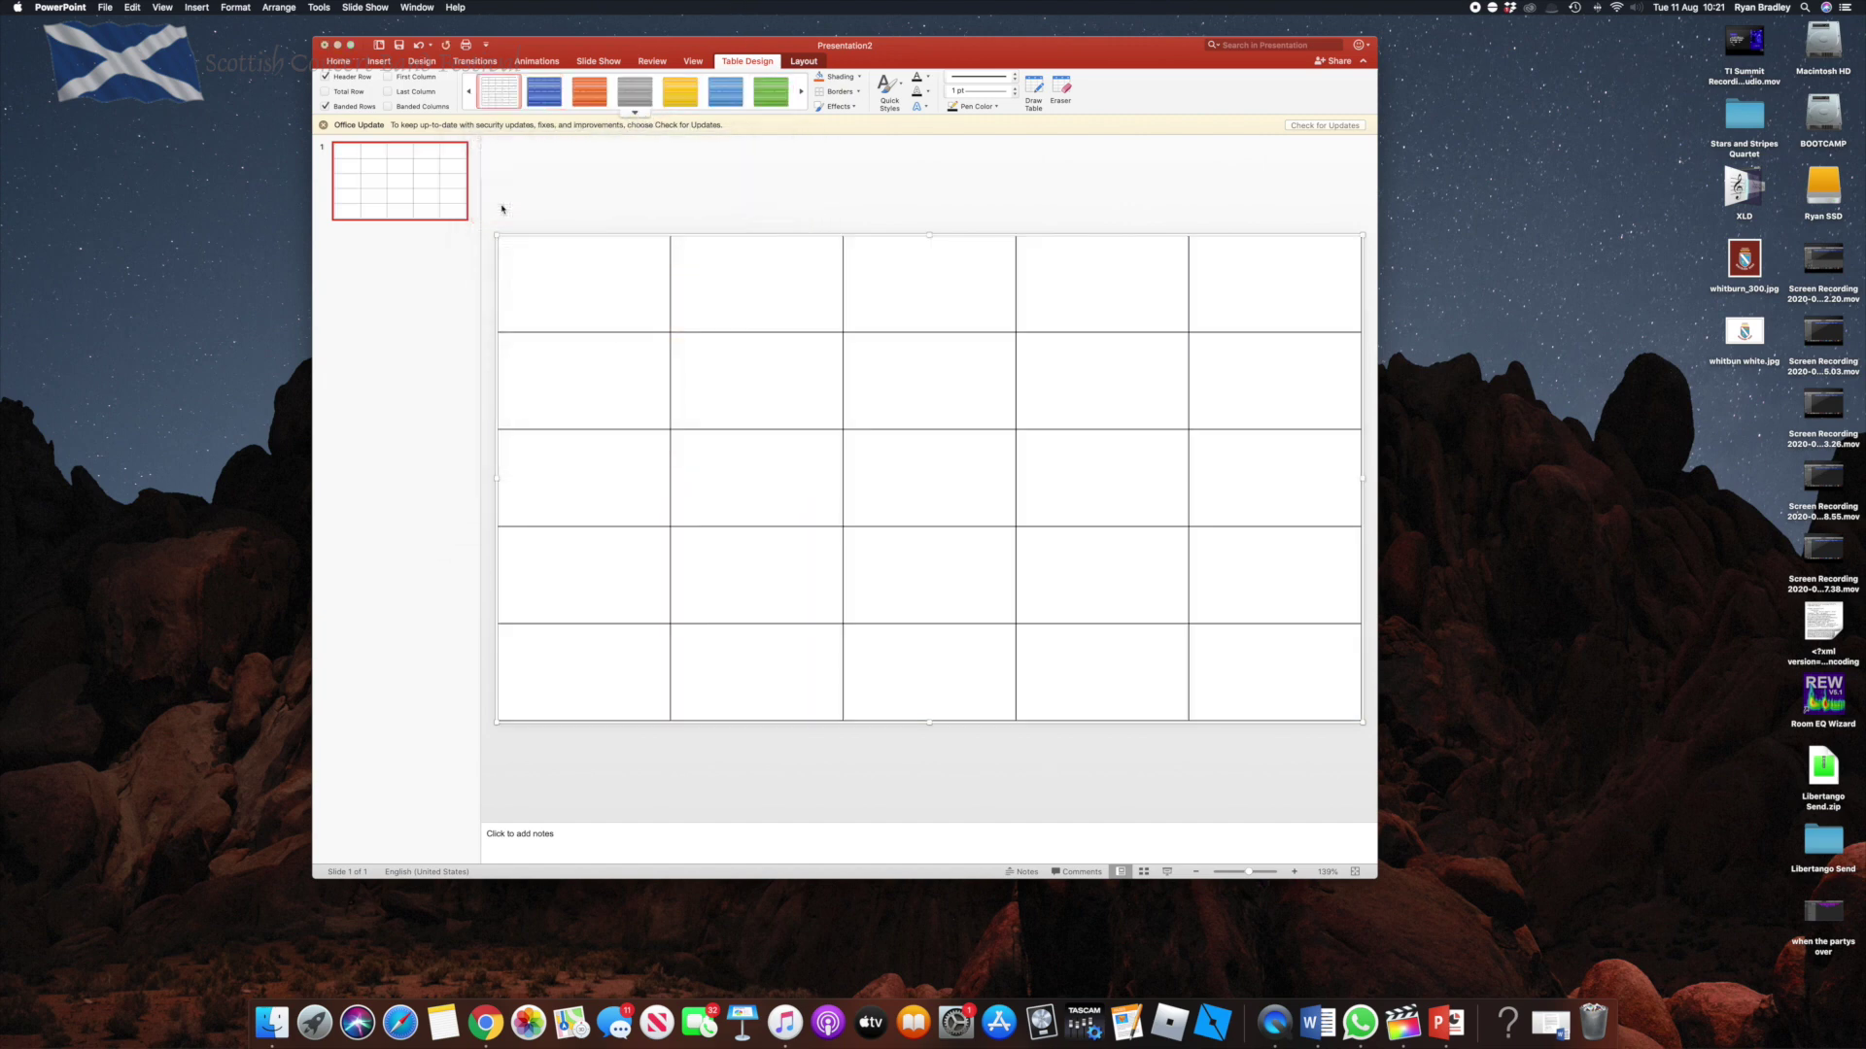
{"action": "left_click", "coordinate": [675, 189]}
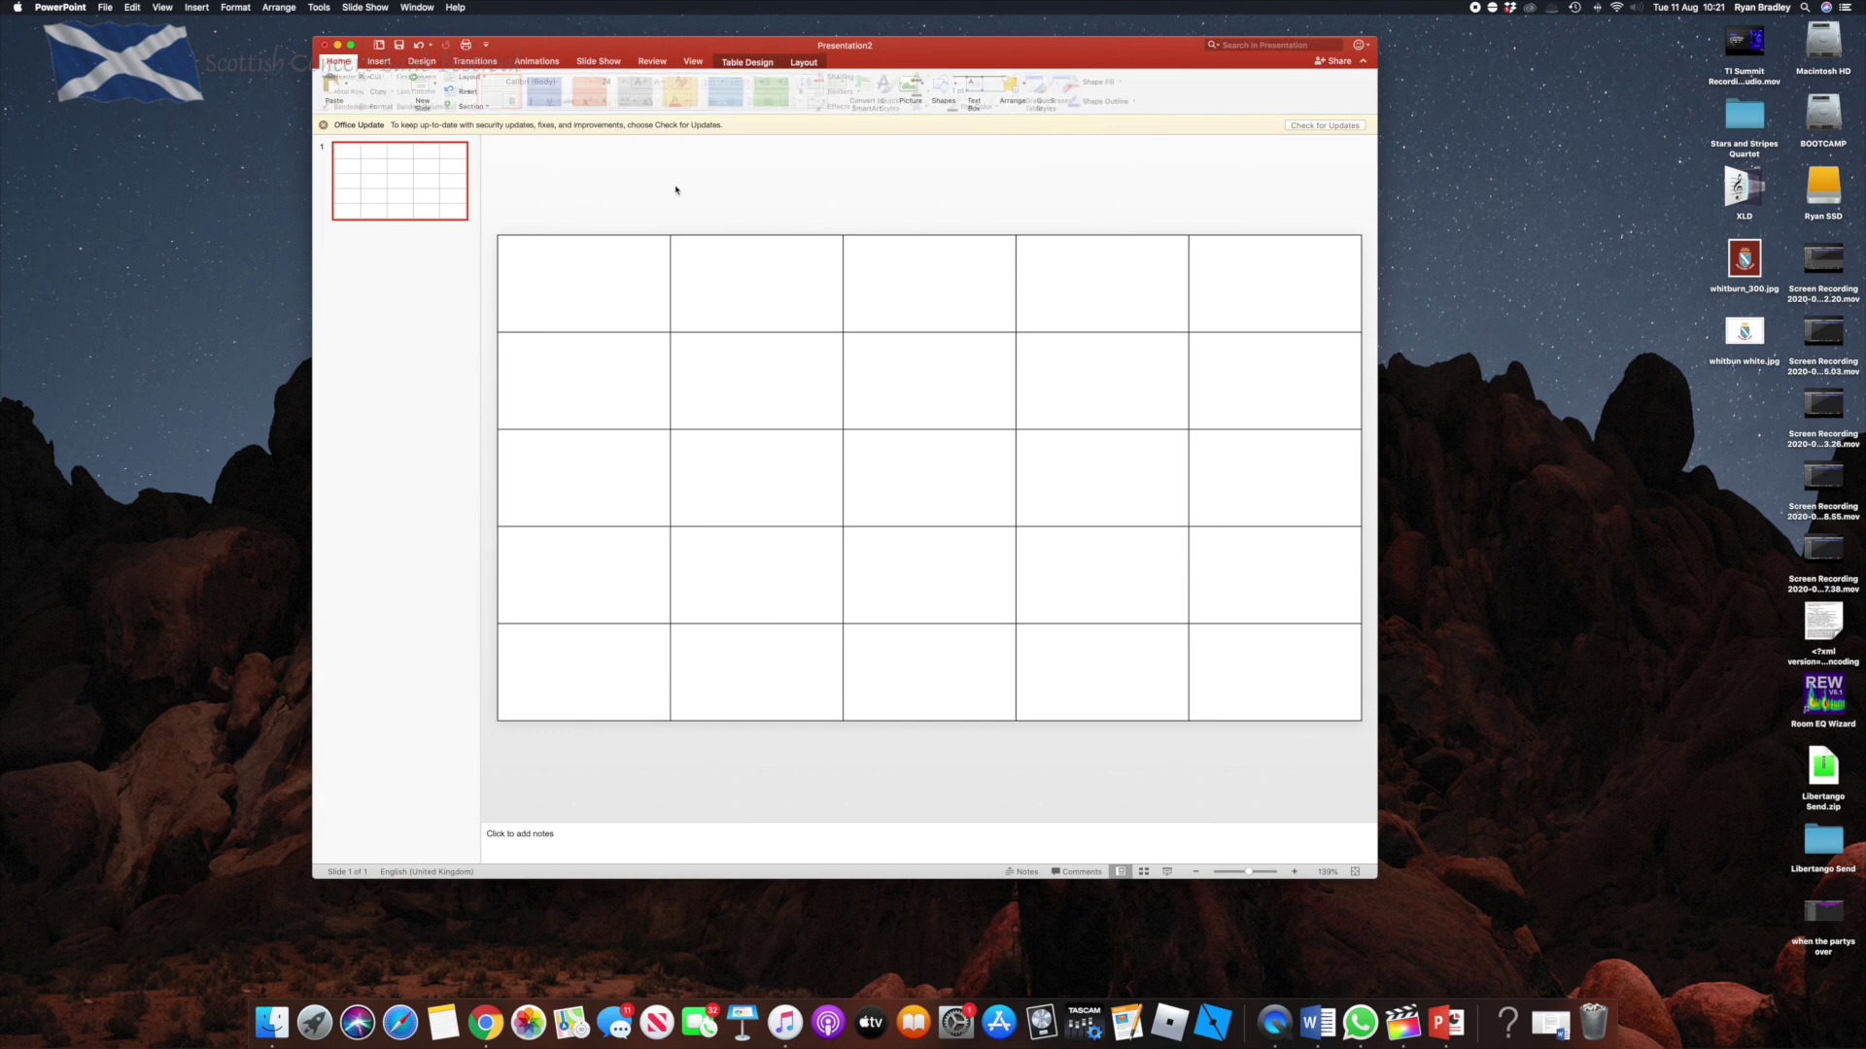
Remove the table's outside borders, keeping only the inside grid lines.
{"action": "left_click", "coordinate": [714, 230]}
{"action": "left_click", "coordinate": [859, 91]}
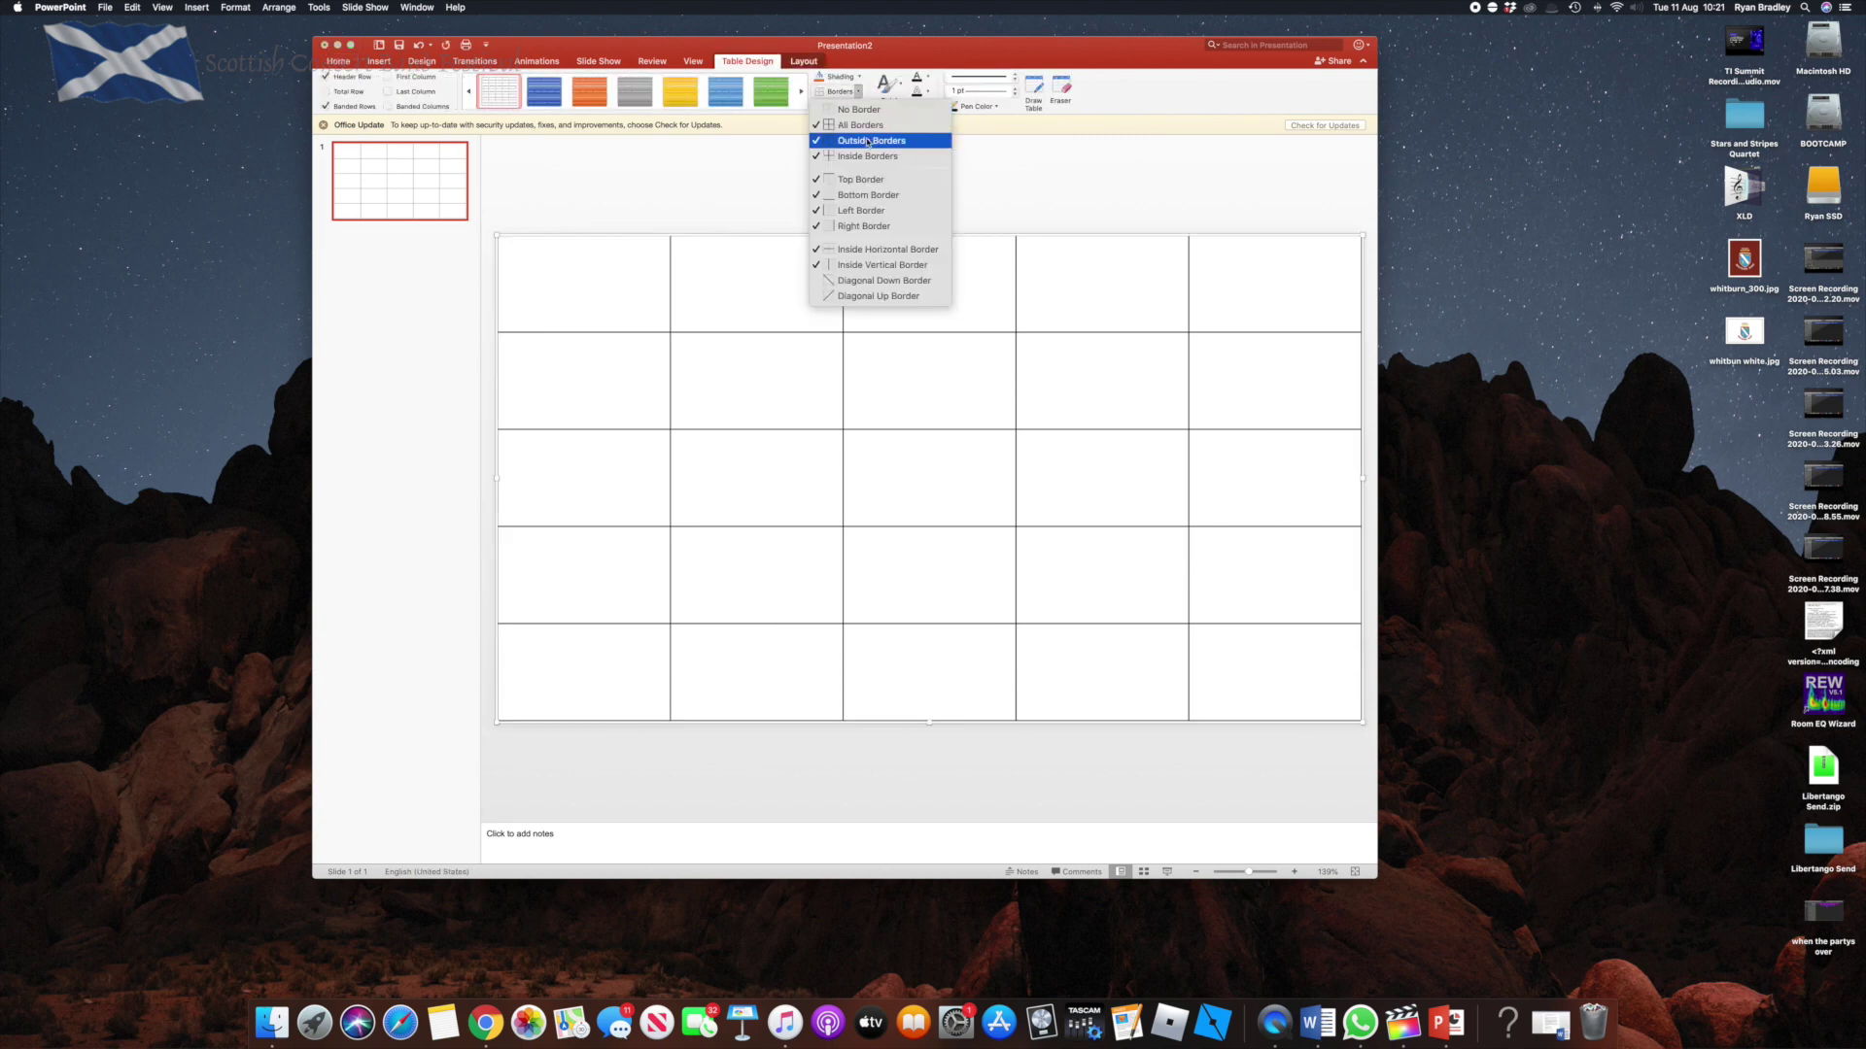
{"action": "left_click", "coordinate": [870, 141]}
{"action": "left_click", "coordinate": [825, 212]}
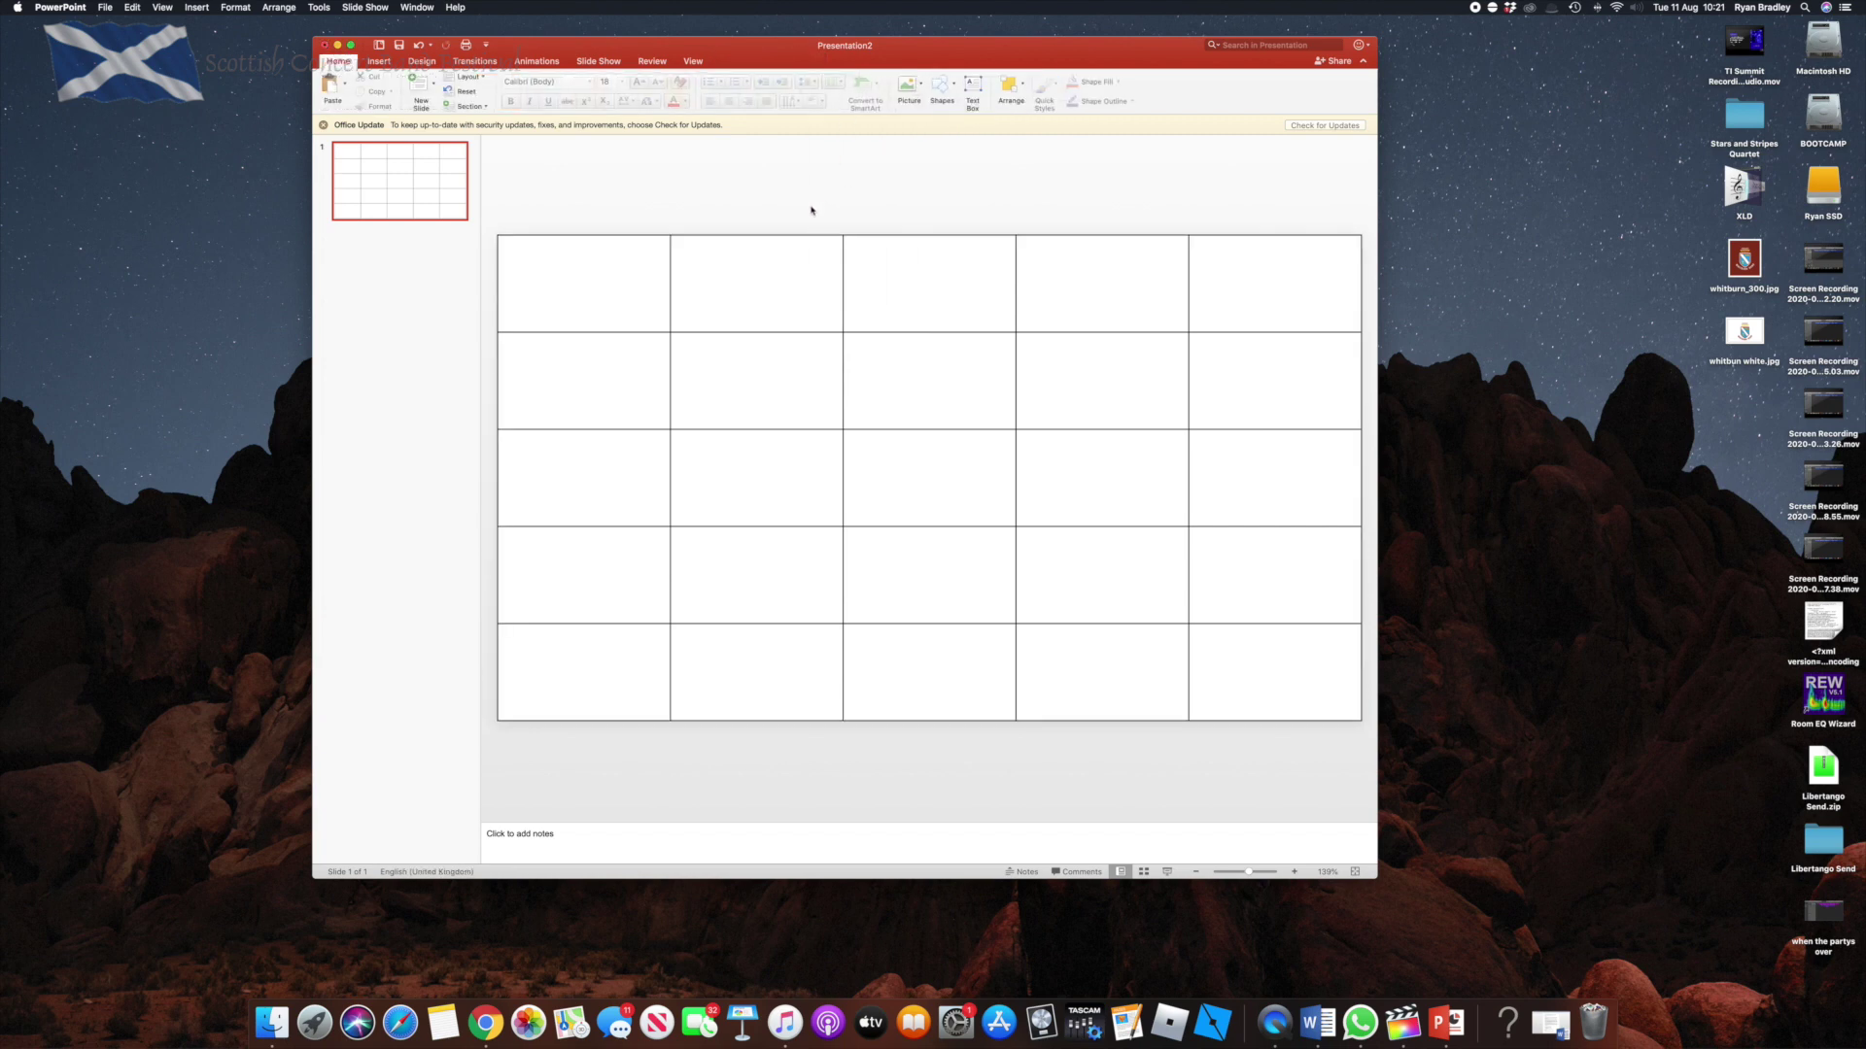
{"action": "left_click", "coordinate": [804, 232]}
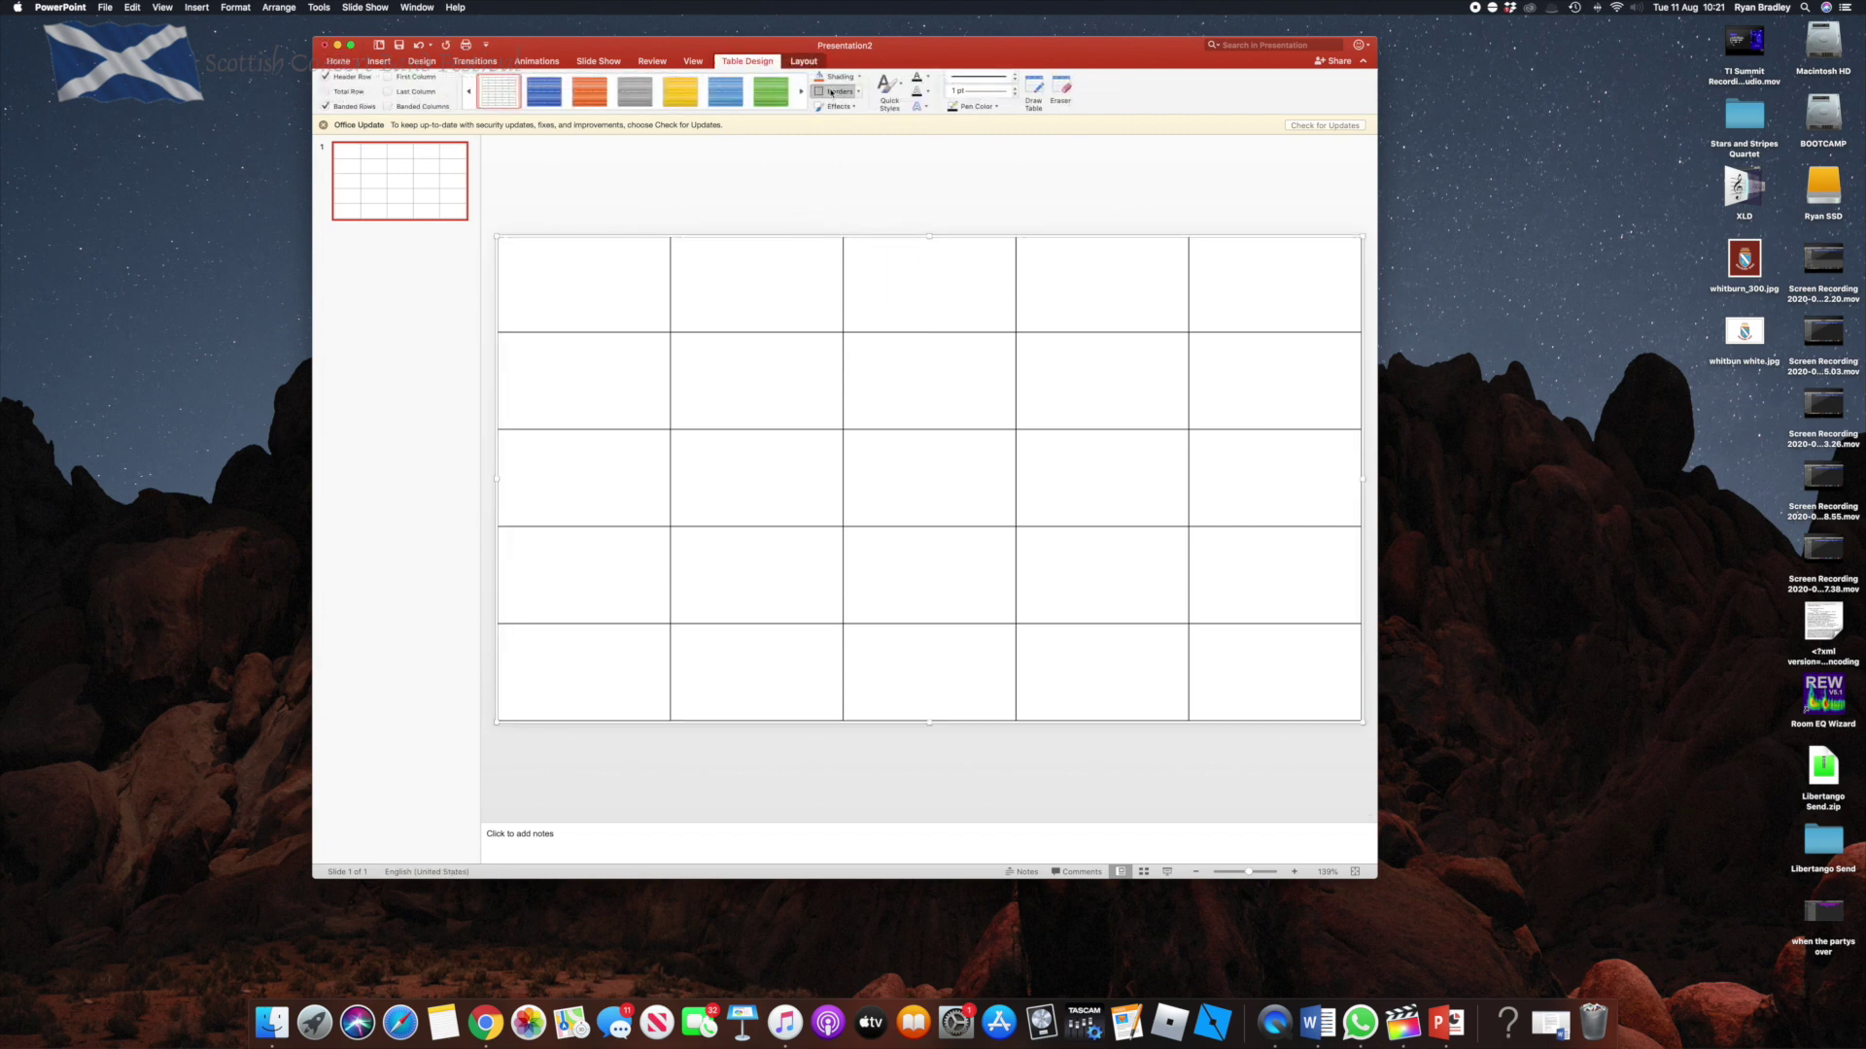
{"action": "left_click", "coordinate": [824, 173]}
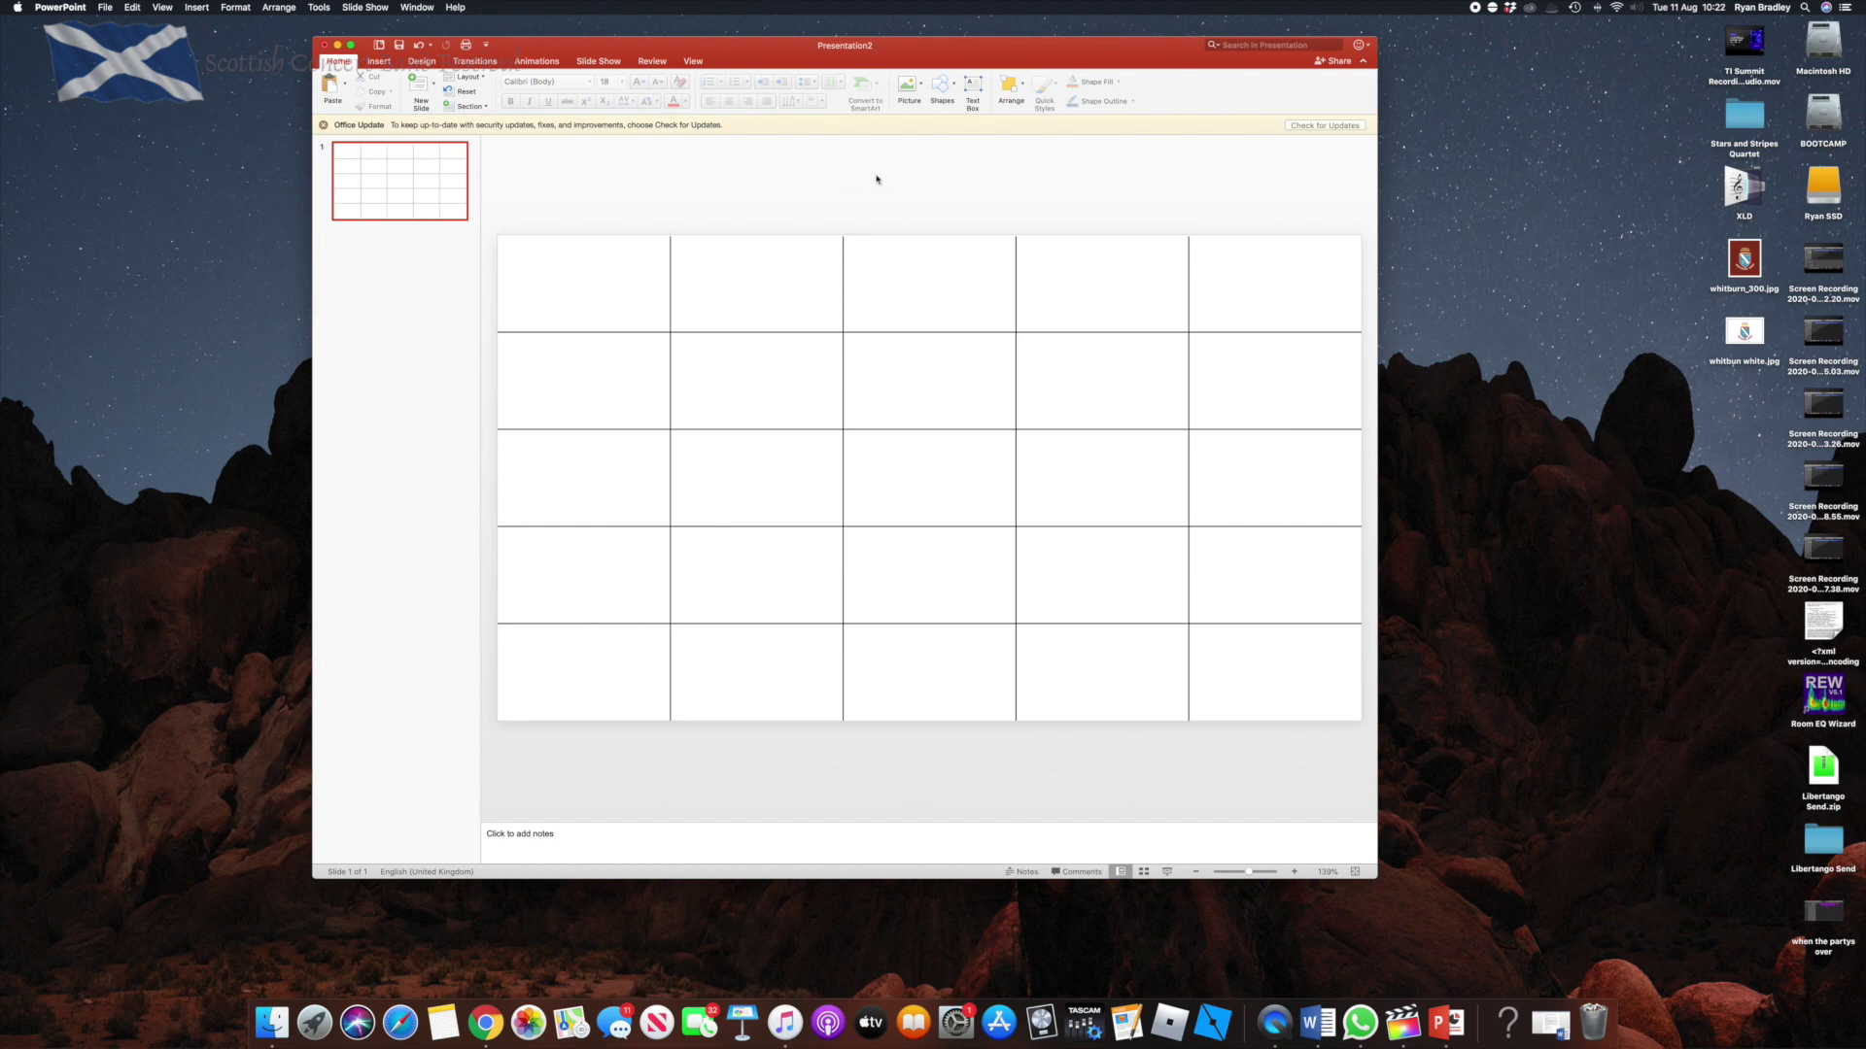
Open the presentation's export settings and set the file format to PNG.
{"action": "left_click", "coordinate": [104, 7]}
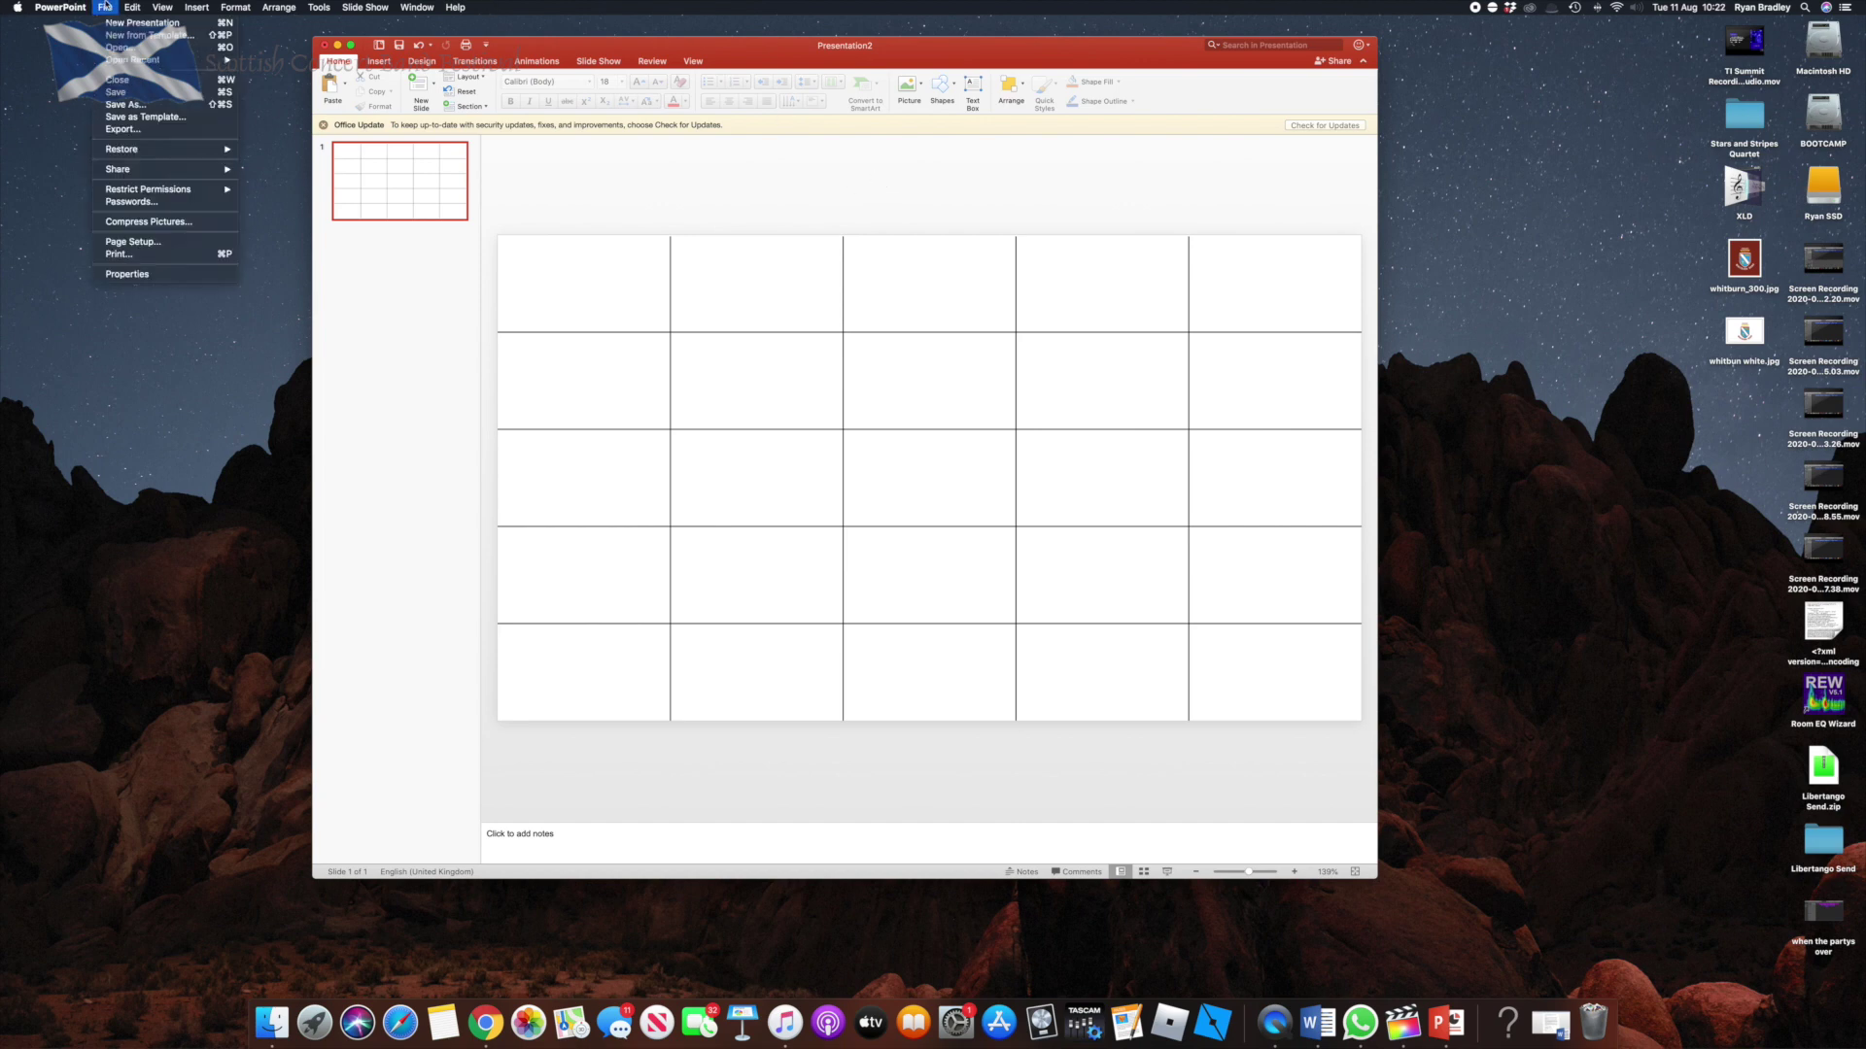
{"action": "left_click", "coordinate": [166, 137]}
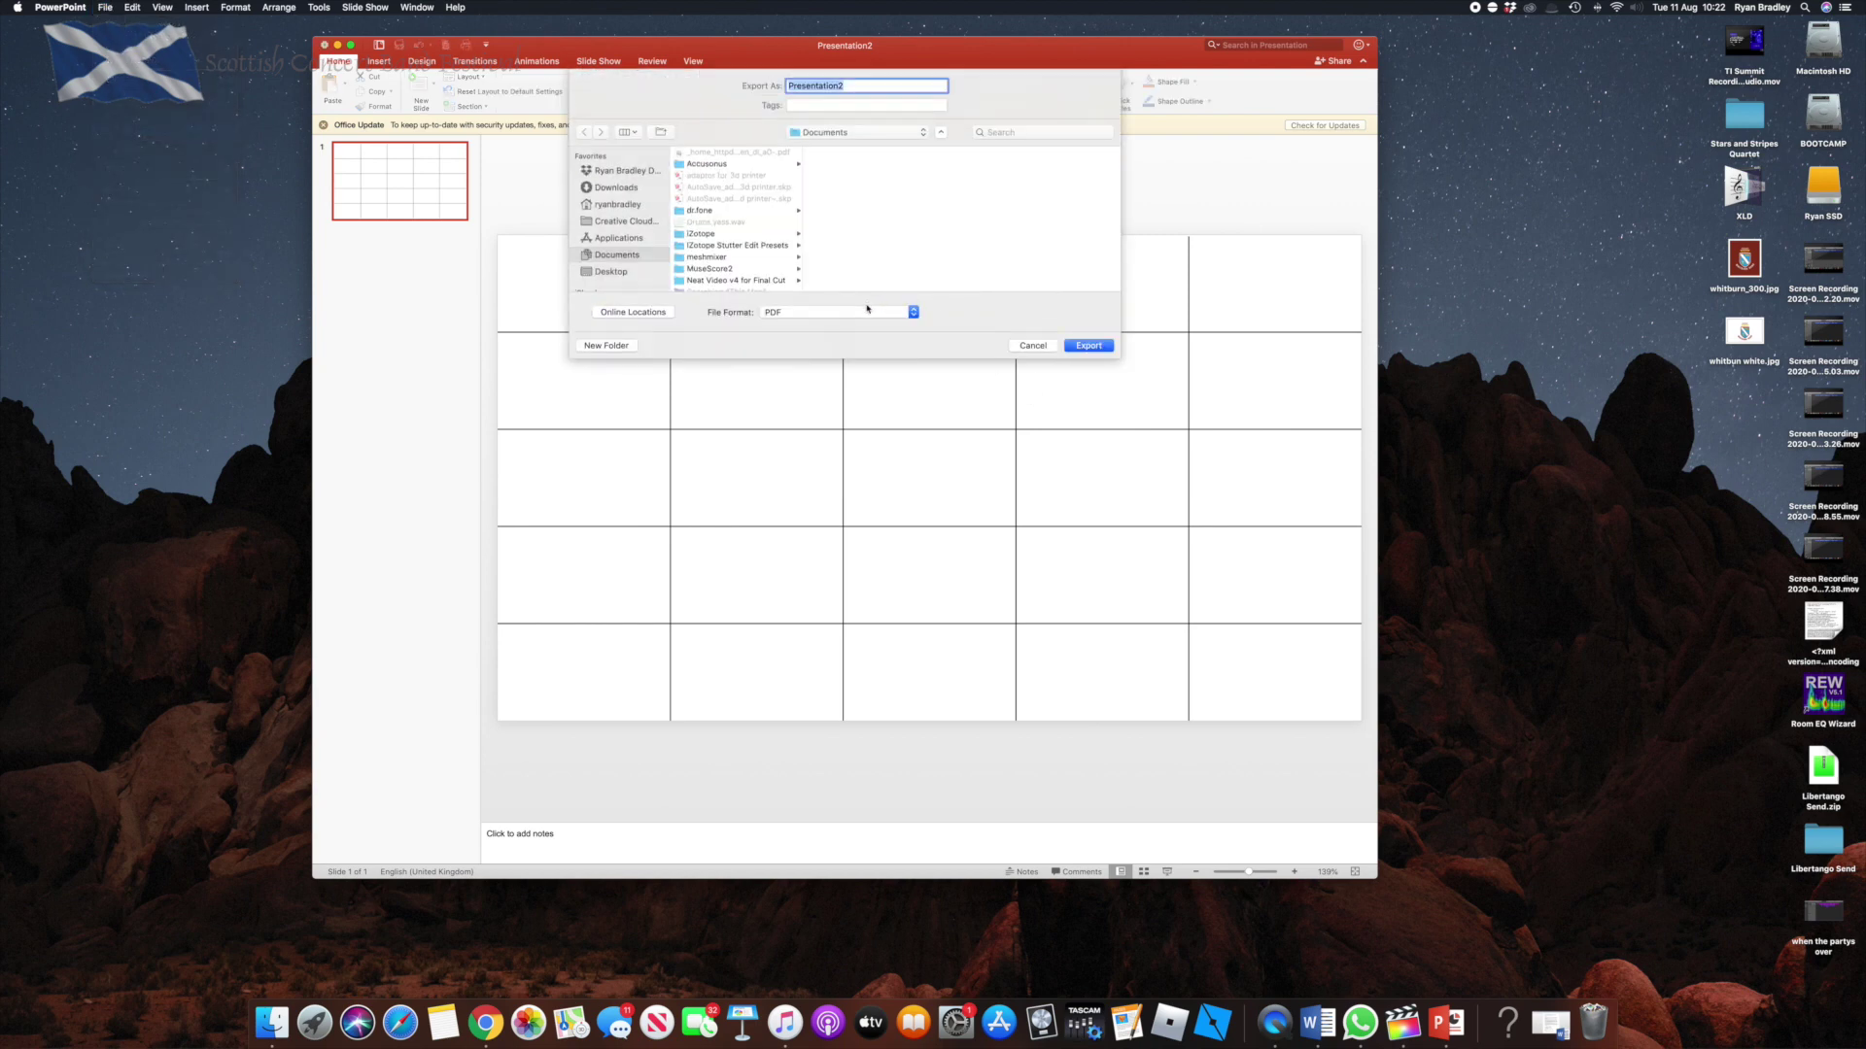
{"action": "left_click", "coordinate": [872, 312]}
{"action": "left_click", "coordinate": [818, 346]}
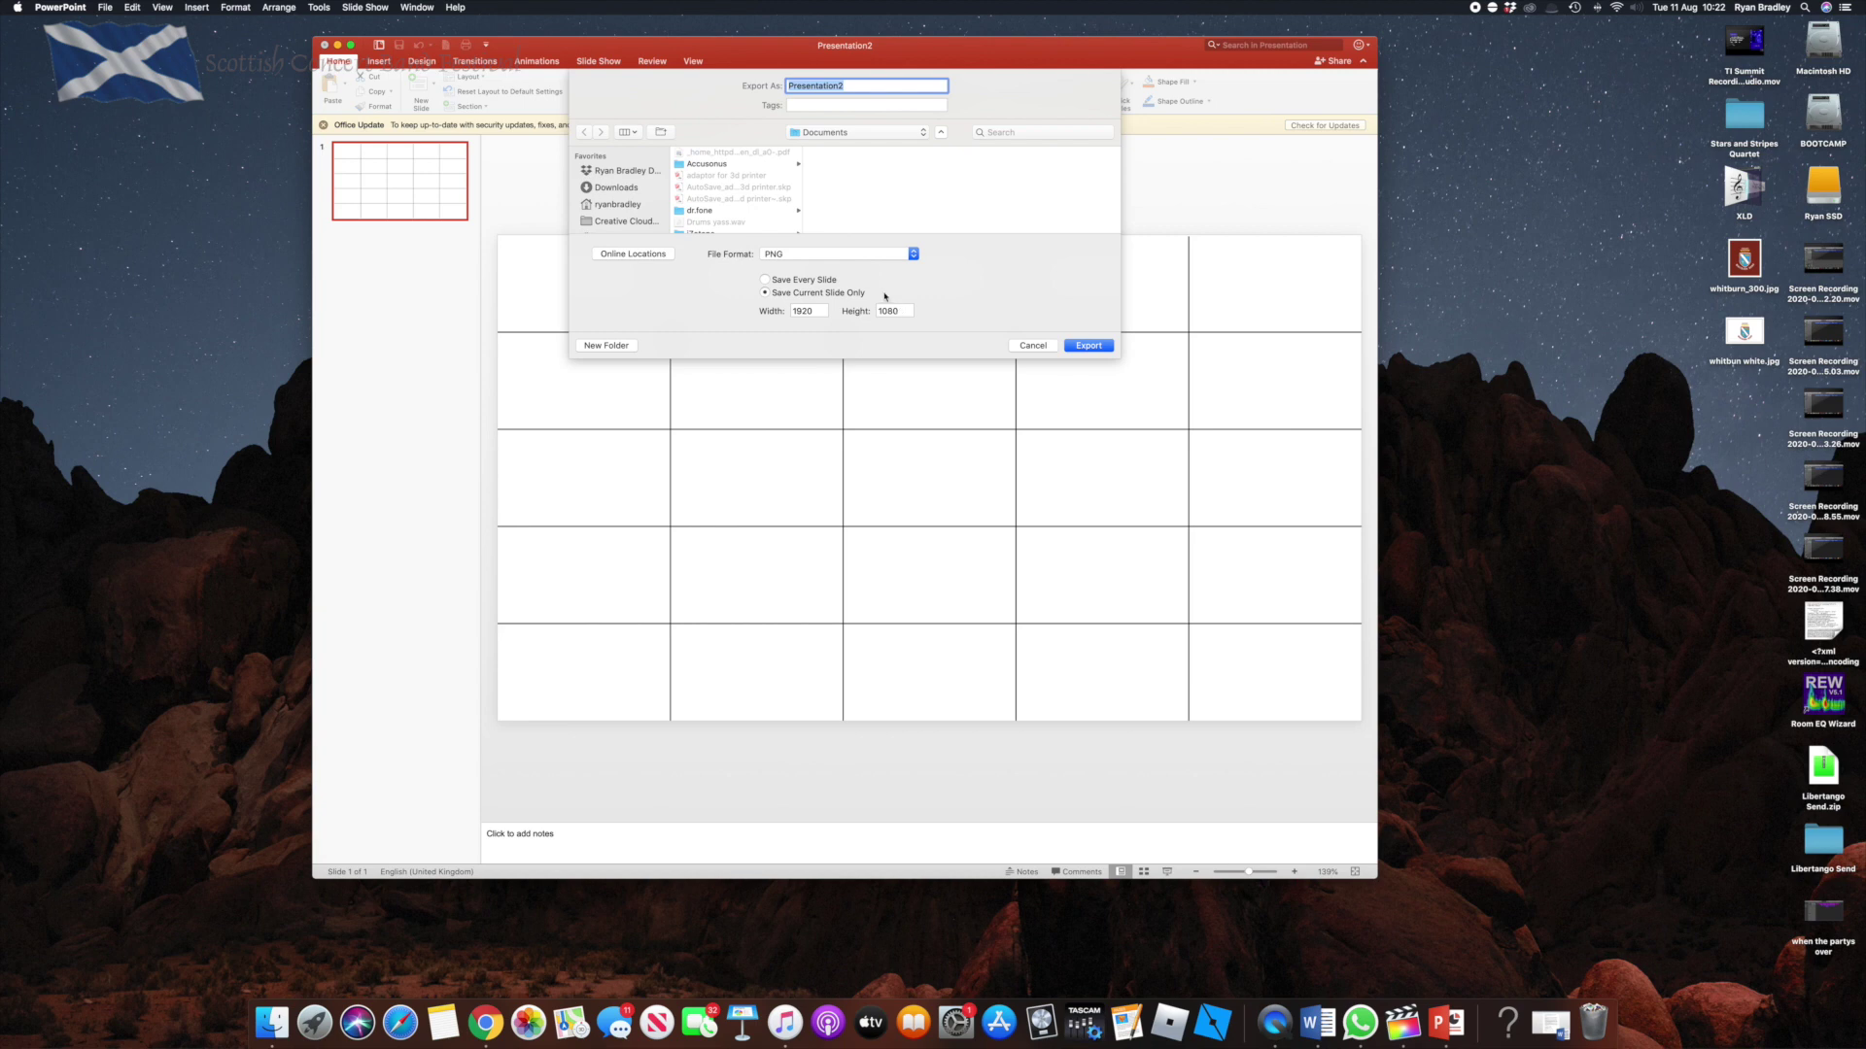
Export the current slide under the name 5x5 into the Grids folder inside the SCBF folder.
{"action": "scroll", "coordinate": [643, 194], "scroll_direction": "down", "scroll_amount": 2}
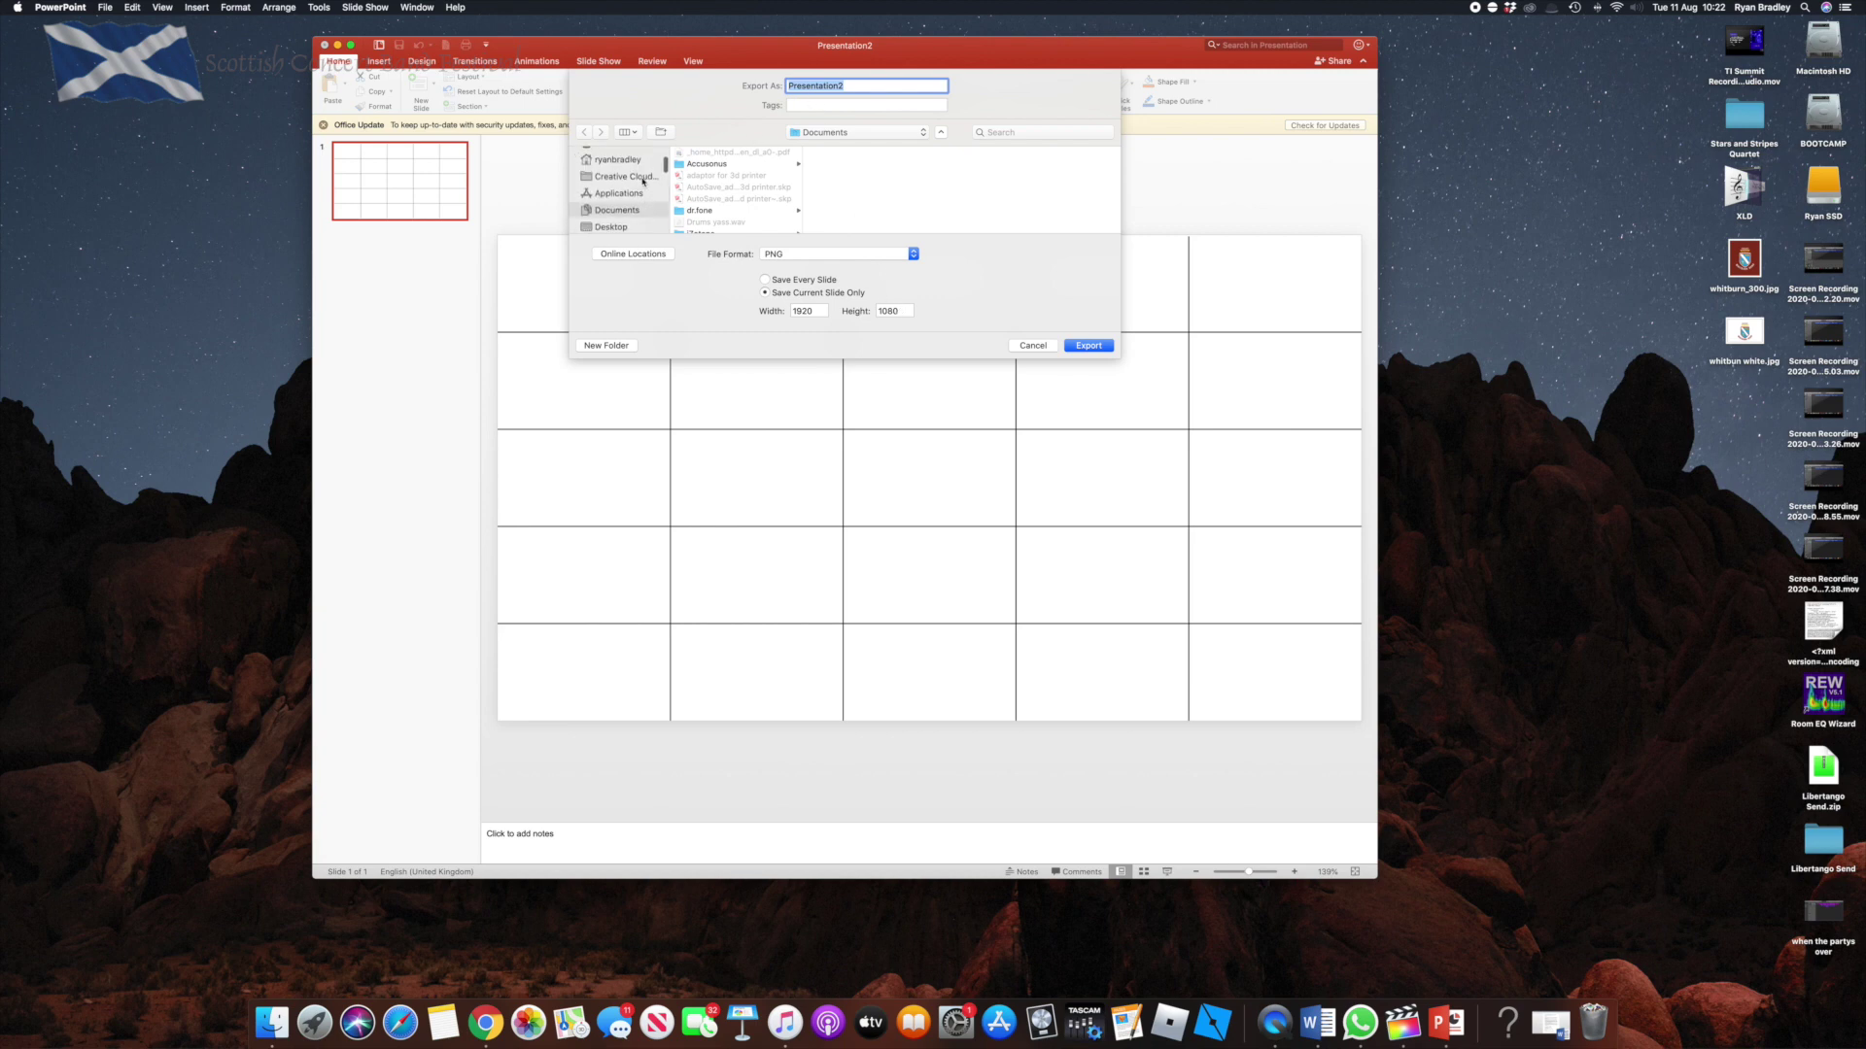
{"action": "left_click", "coordinate": [622, 160]}
{"action": "scroll", "coordinate": [683, 164], "scroll_direction": "down", "scroll_amount": 5}
{"action": "left_click", "coordinate": [696, 227]}
{"action": "left_click", "coordinate": [895, 155]}
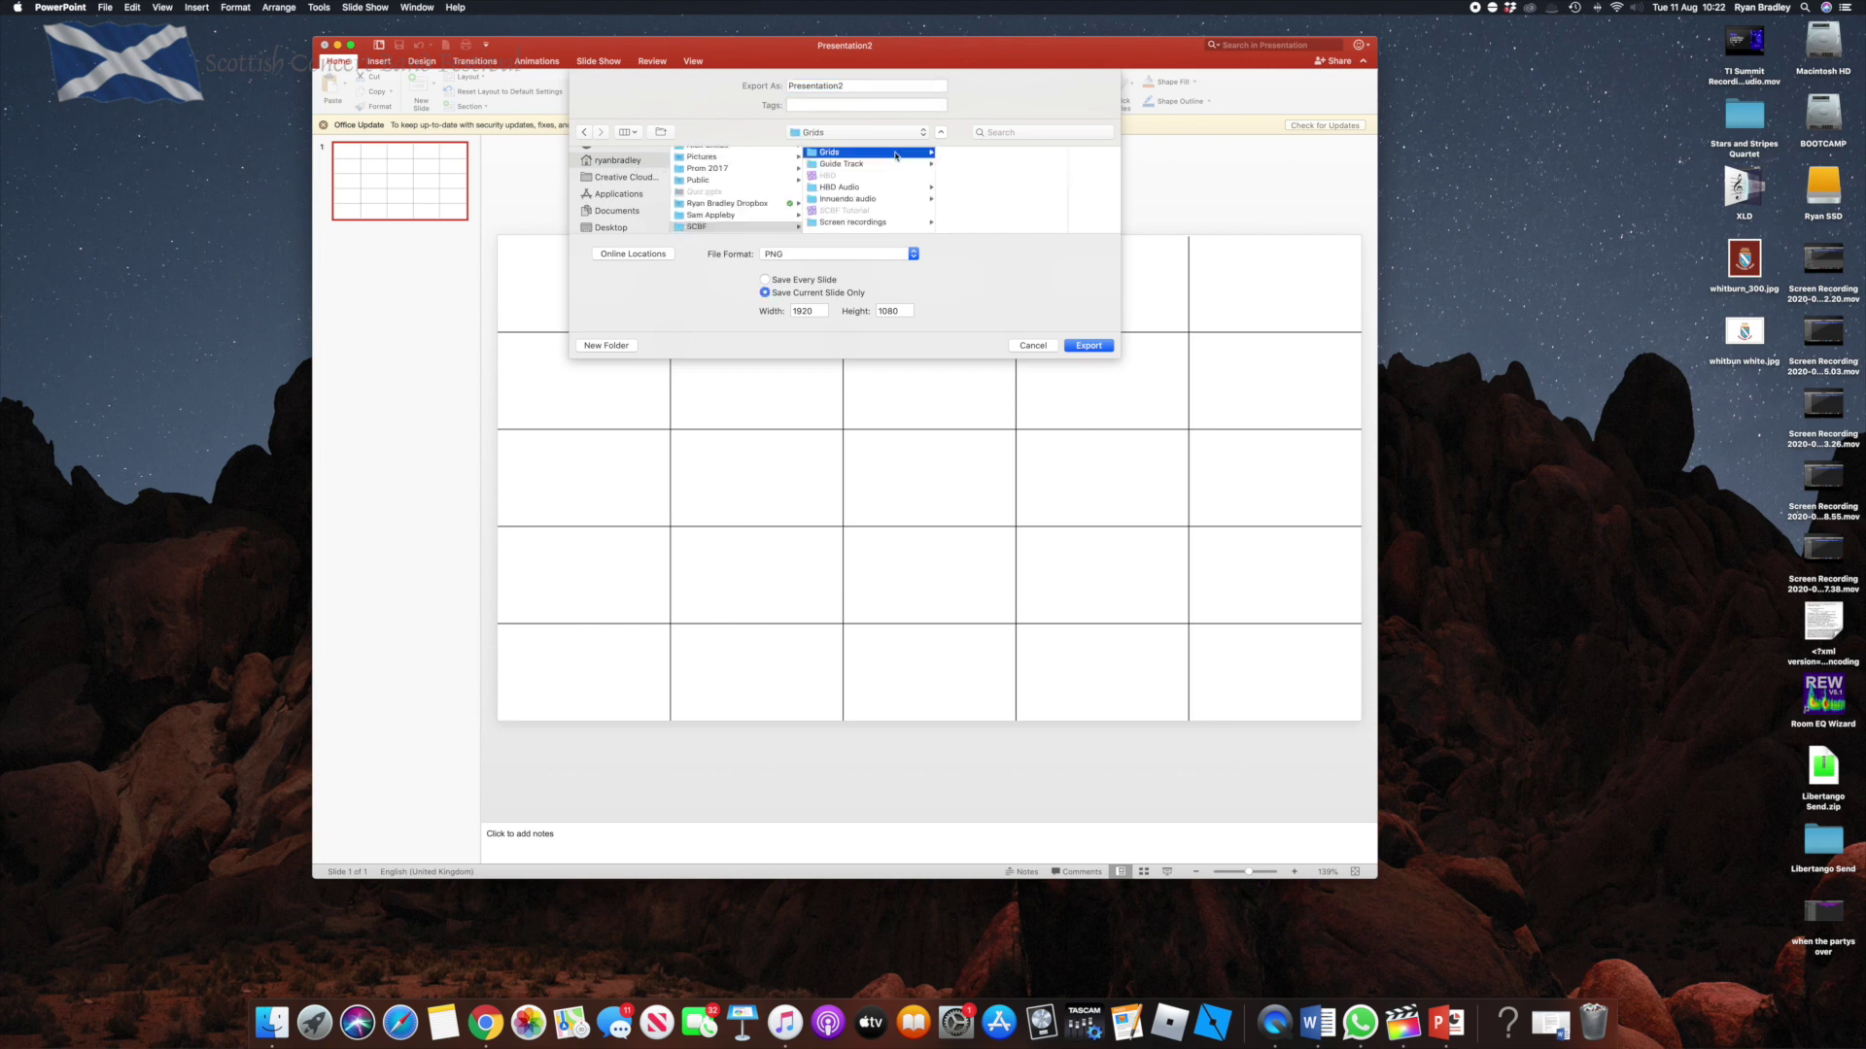
{"action": "double_click", "coordinate": [886, 86]}
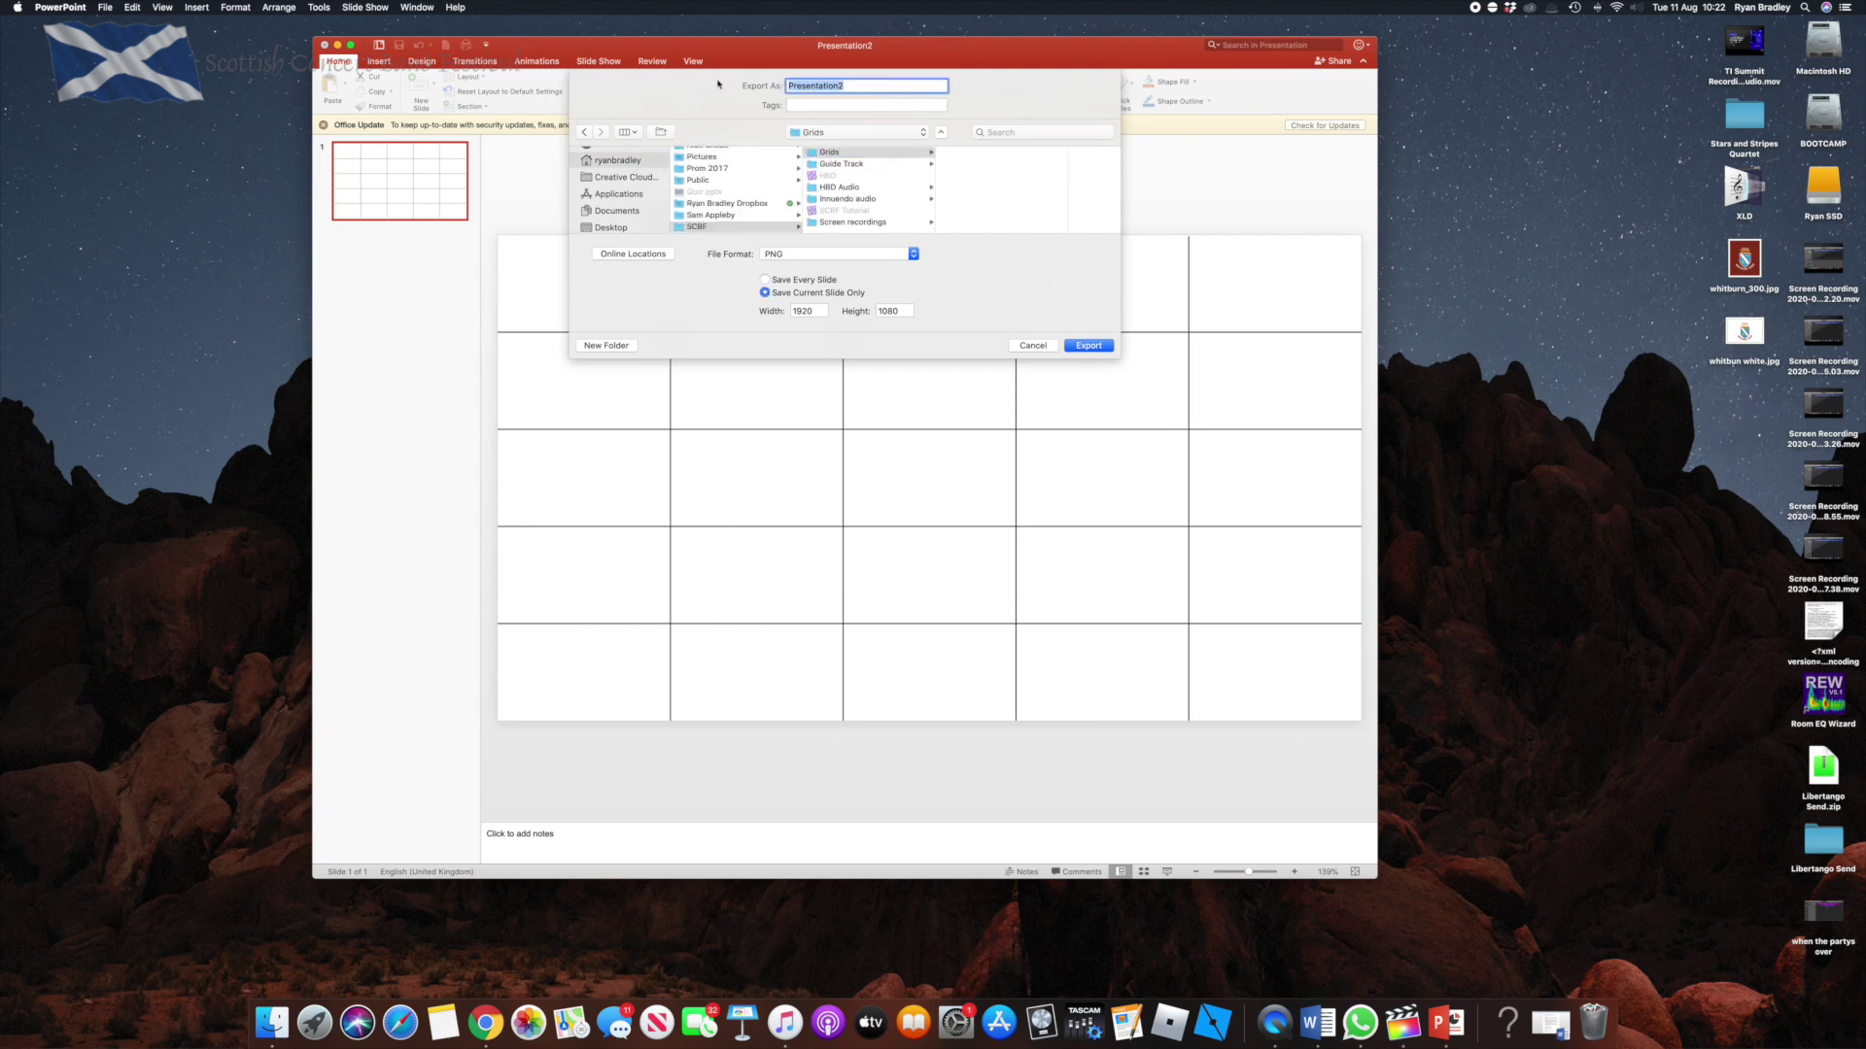
{"action": "type", "text": "5x5"}
{"action": "key", "text": "Return"}
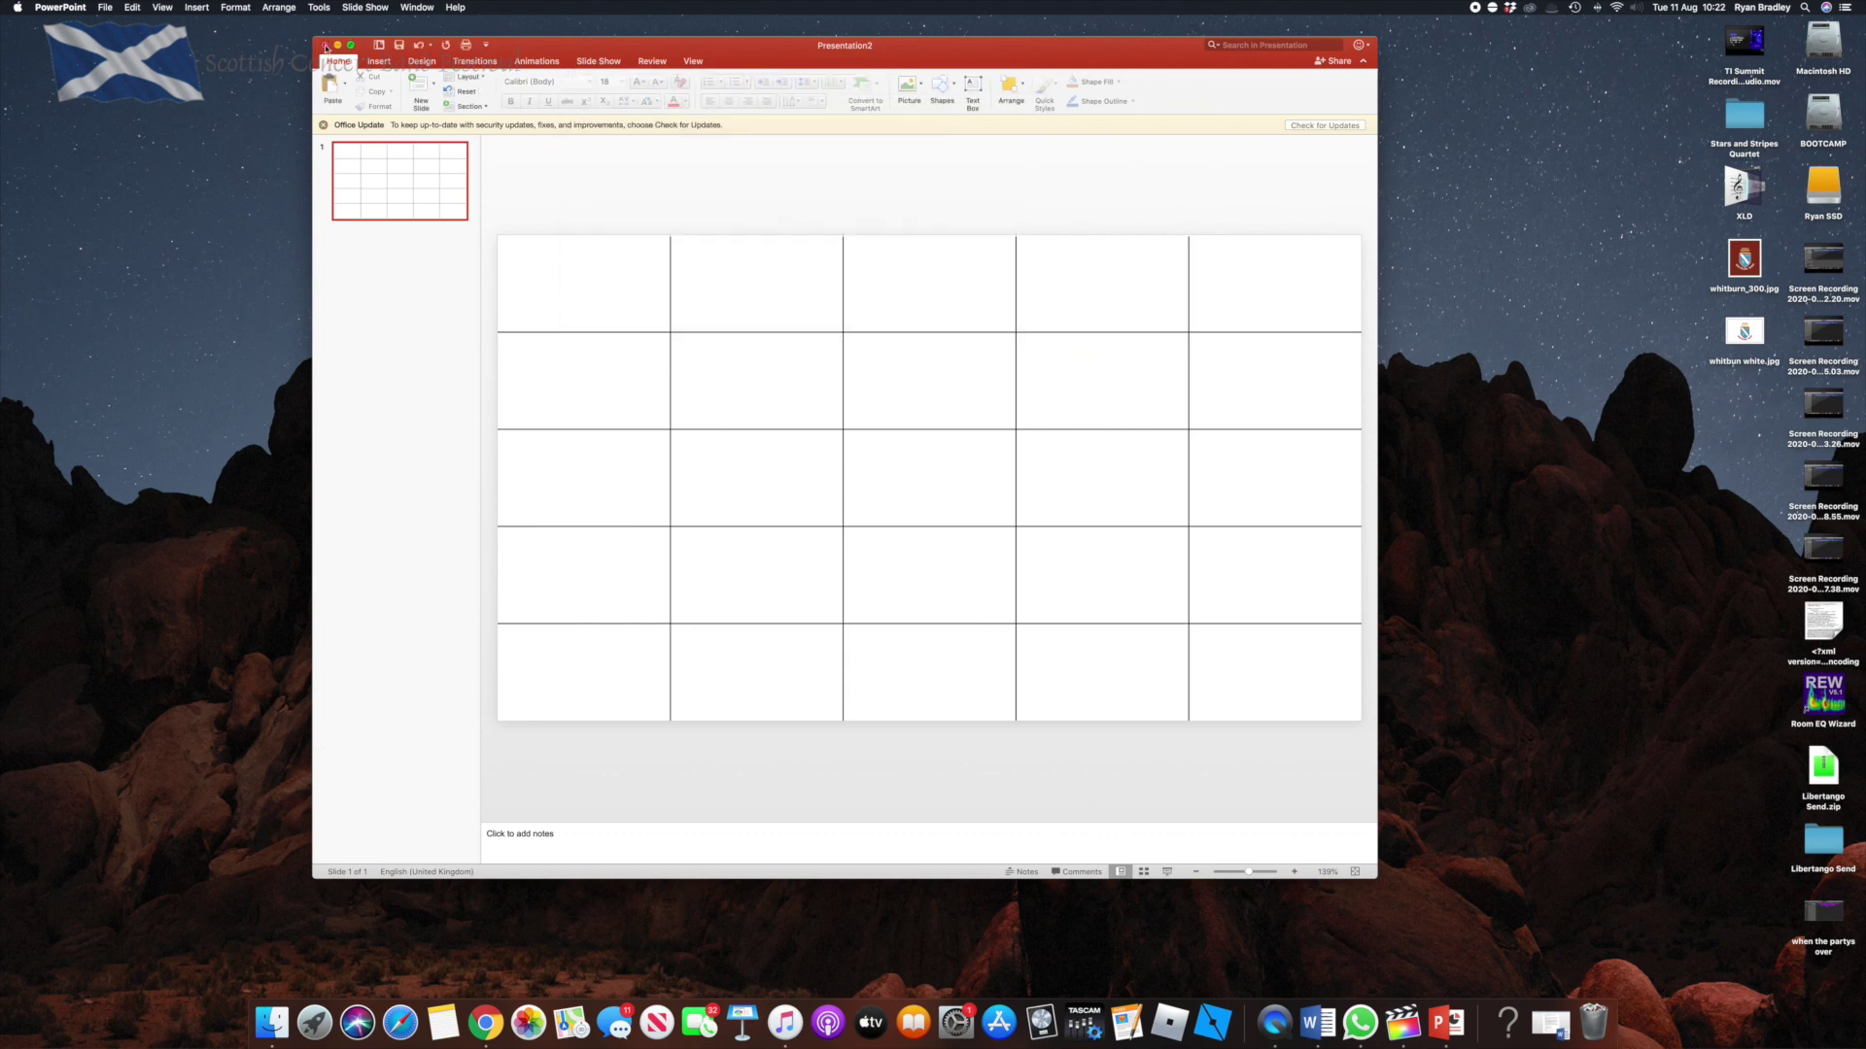
Close the grid presentation and switch to Final Cut Pro.
{"action": "left_click", "coordinate": [325, 46]}
{"action": "left_click", "coordinate": [814, 133]}
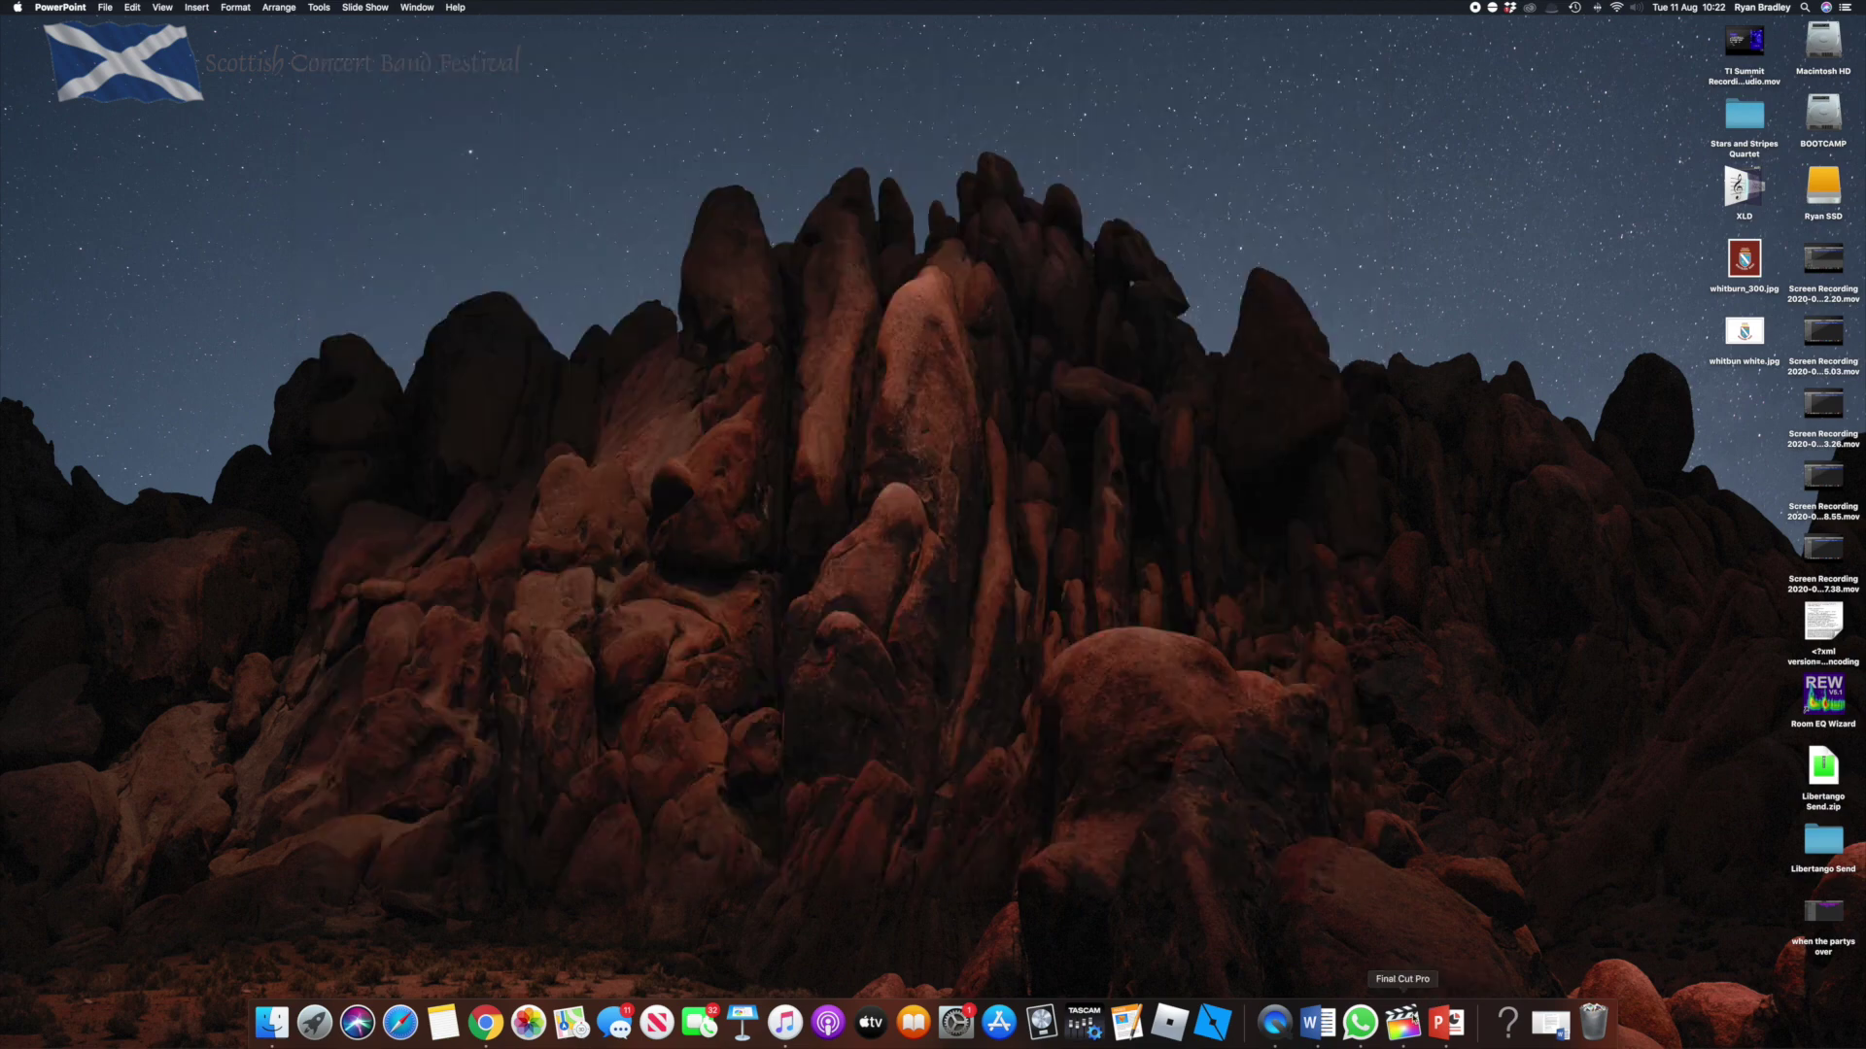
{"action": "left_click", "coordinate": [1402, 1020]}
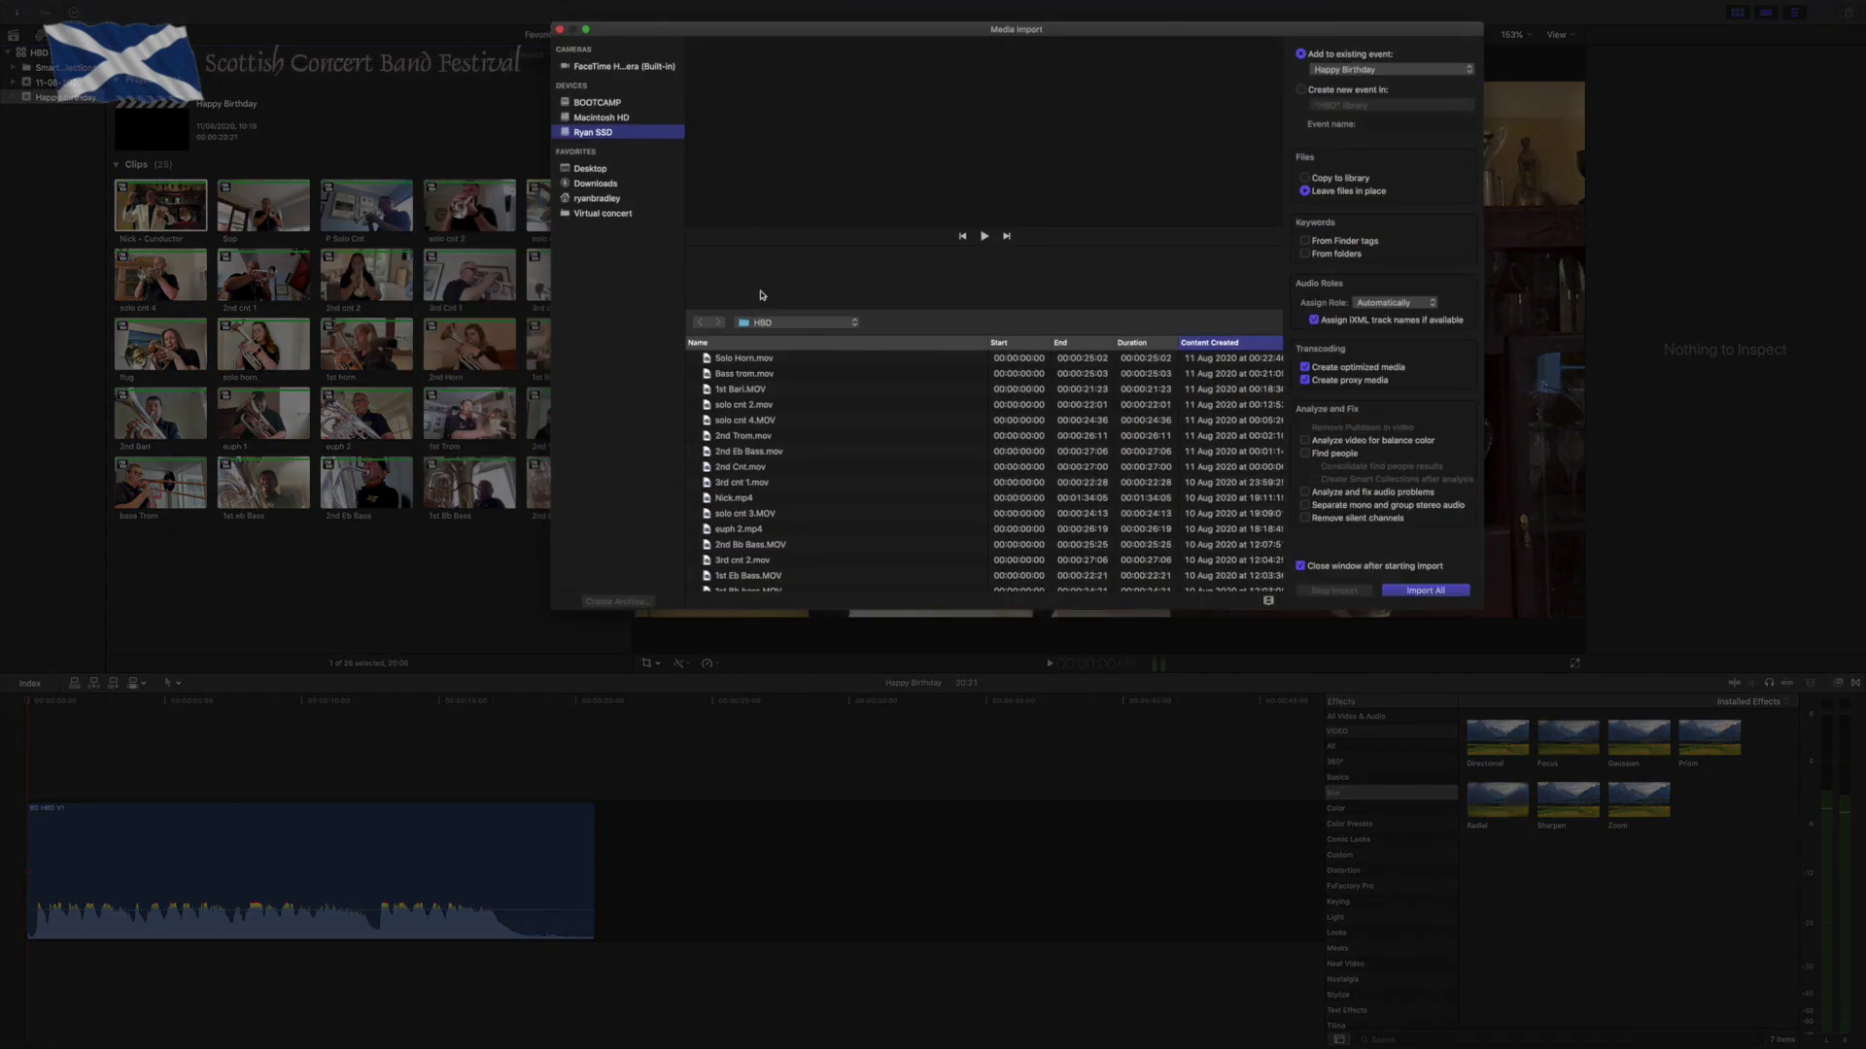
Import 5x5.png from the Grids folder into the existing Happy Birthday event, leaving the file in place.
{"action": "left_click", "coordinate": [797, 322]}
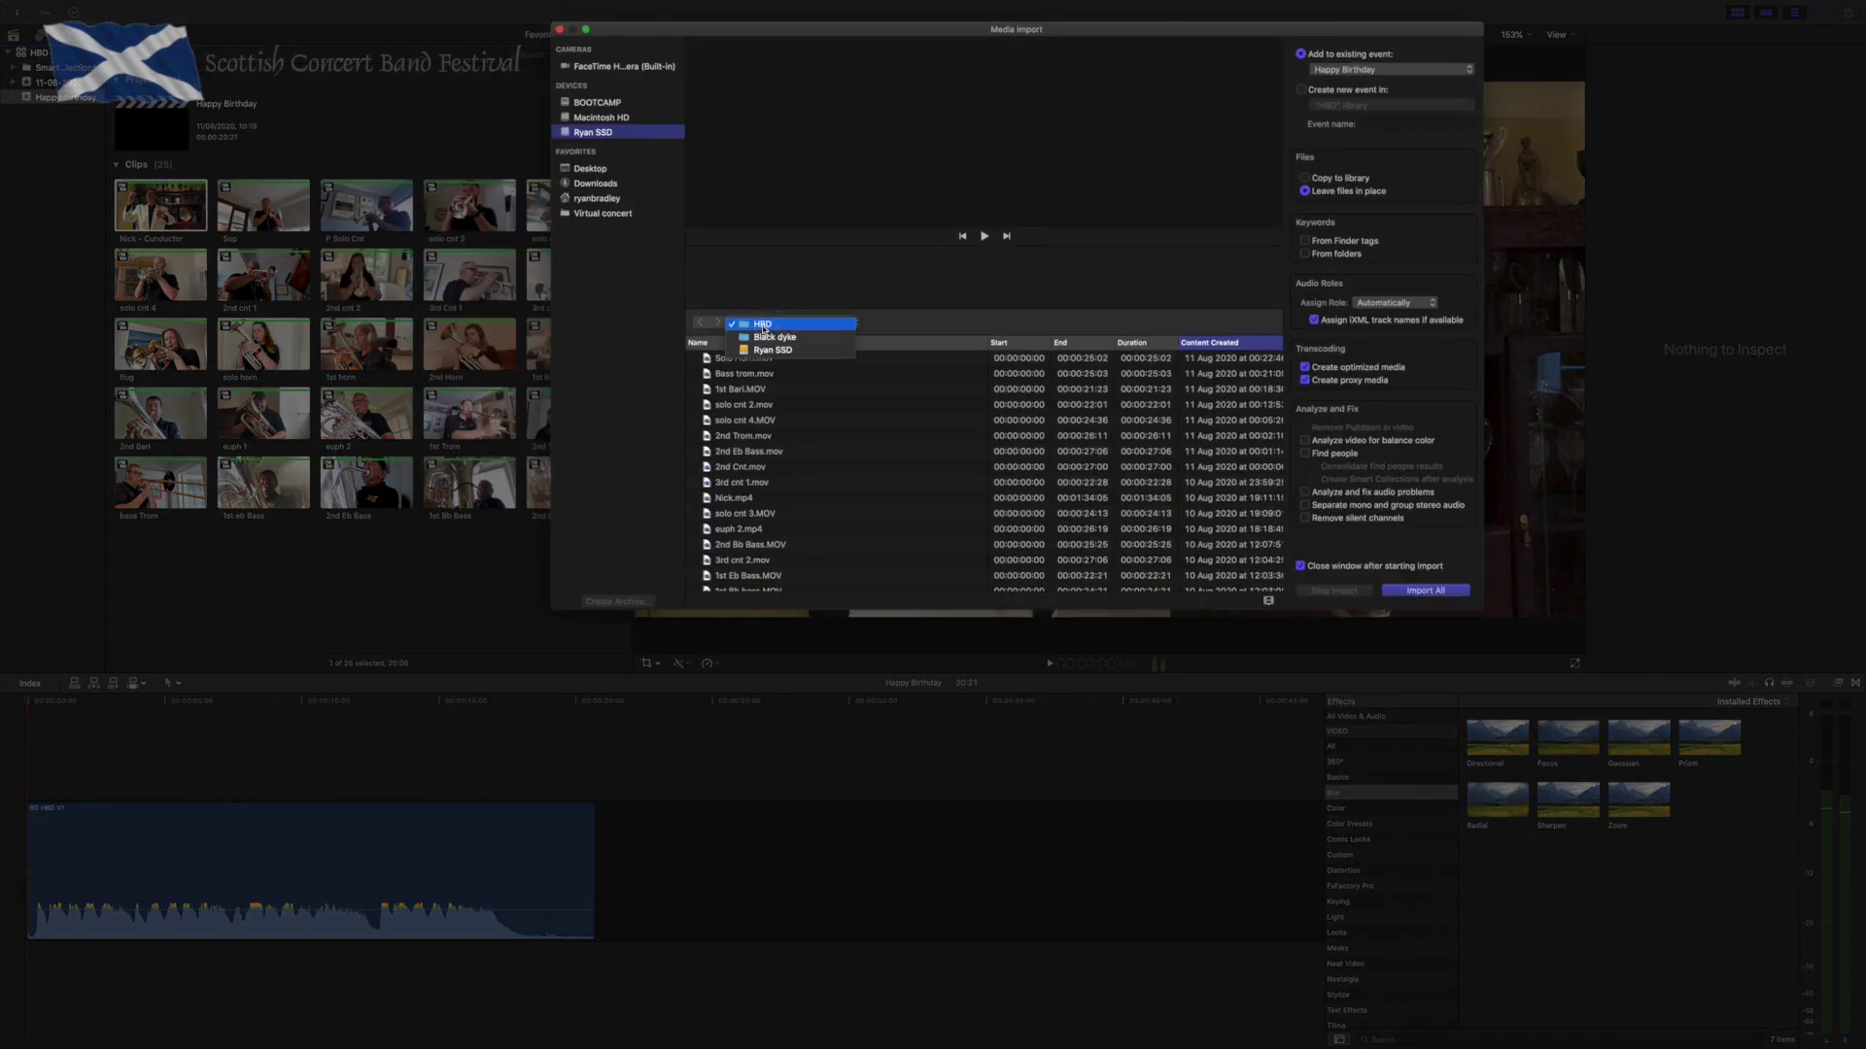
{"action": "left_click", "coordinate": [773, 337]}
{"action": "double_click", "coordinate": [731, 497]}
{"action": "double_click", "coordinate": [753, 361]}
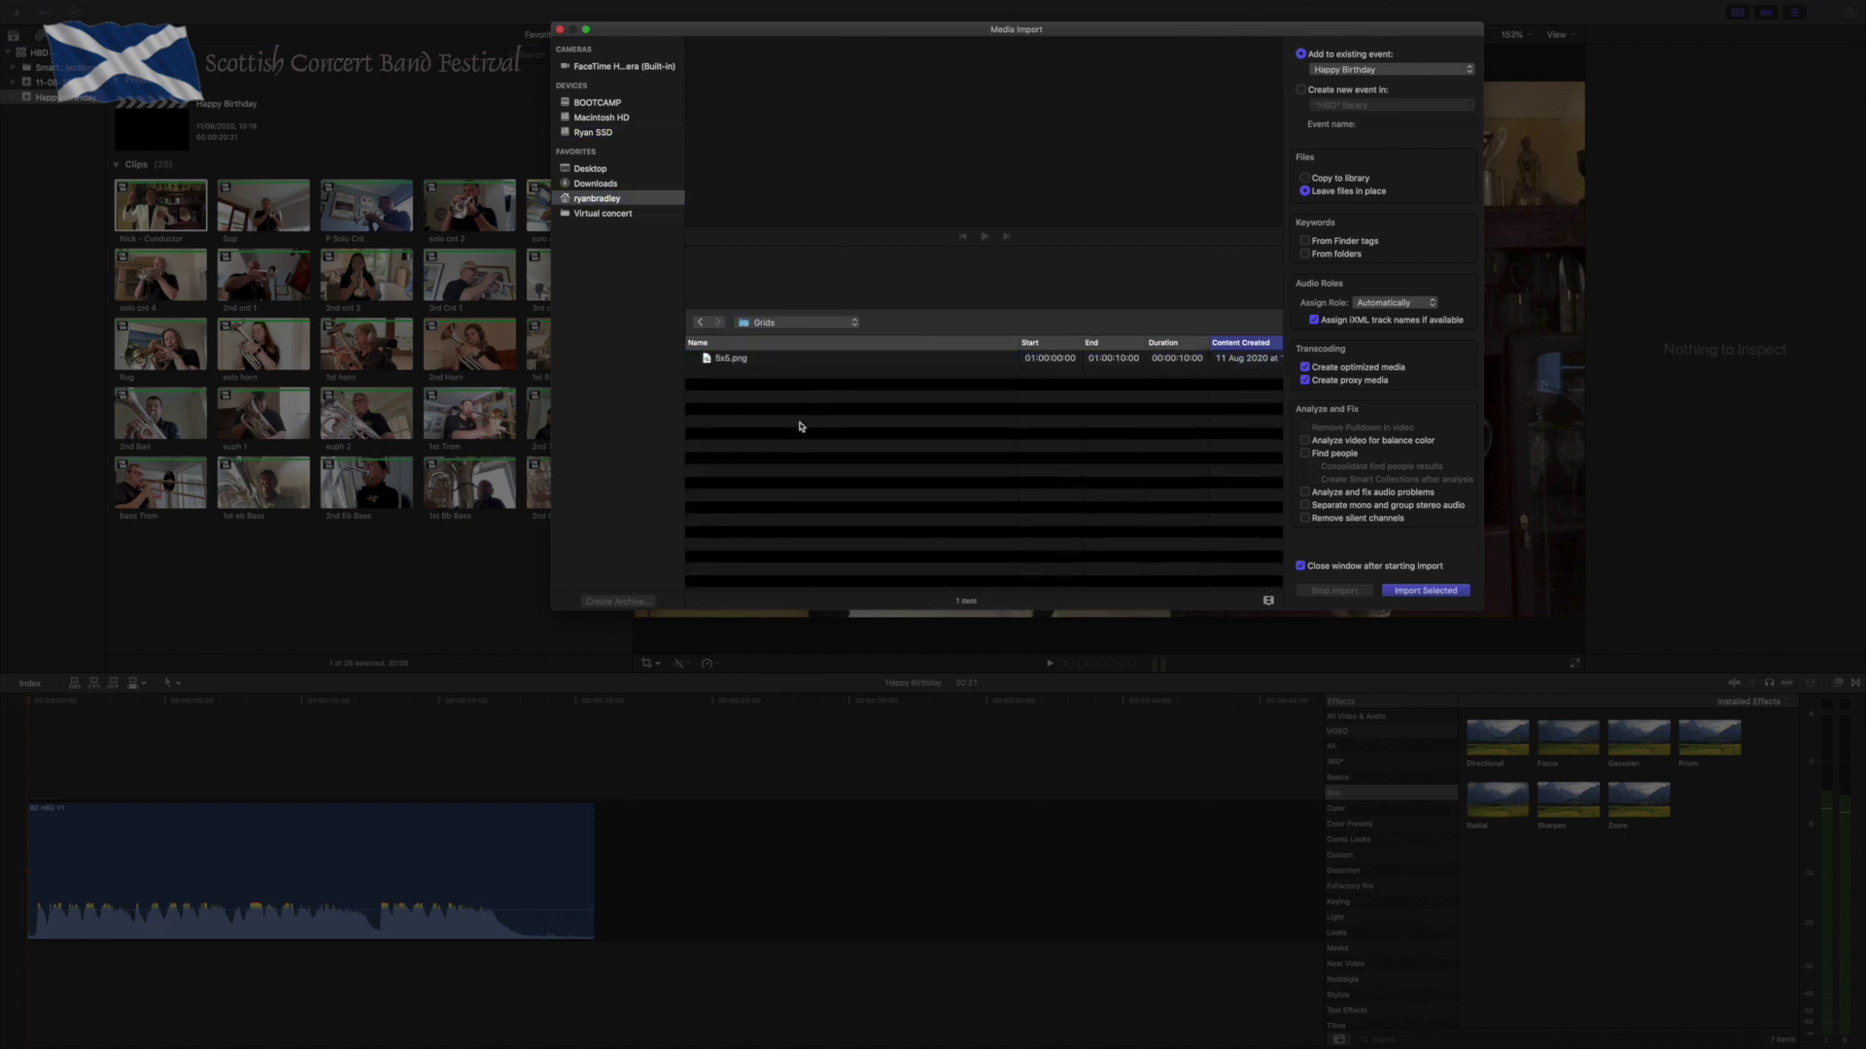
{"action": "left_click", "coordinate": [791, 361]}
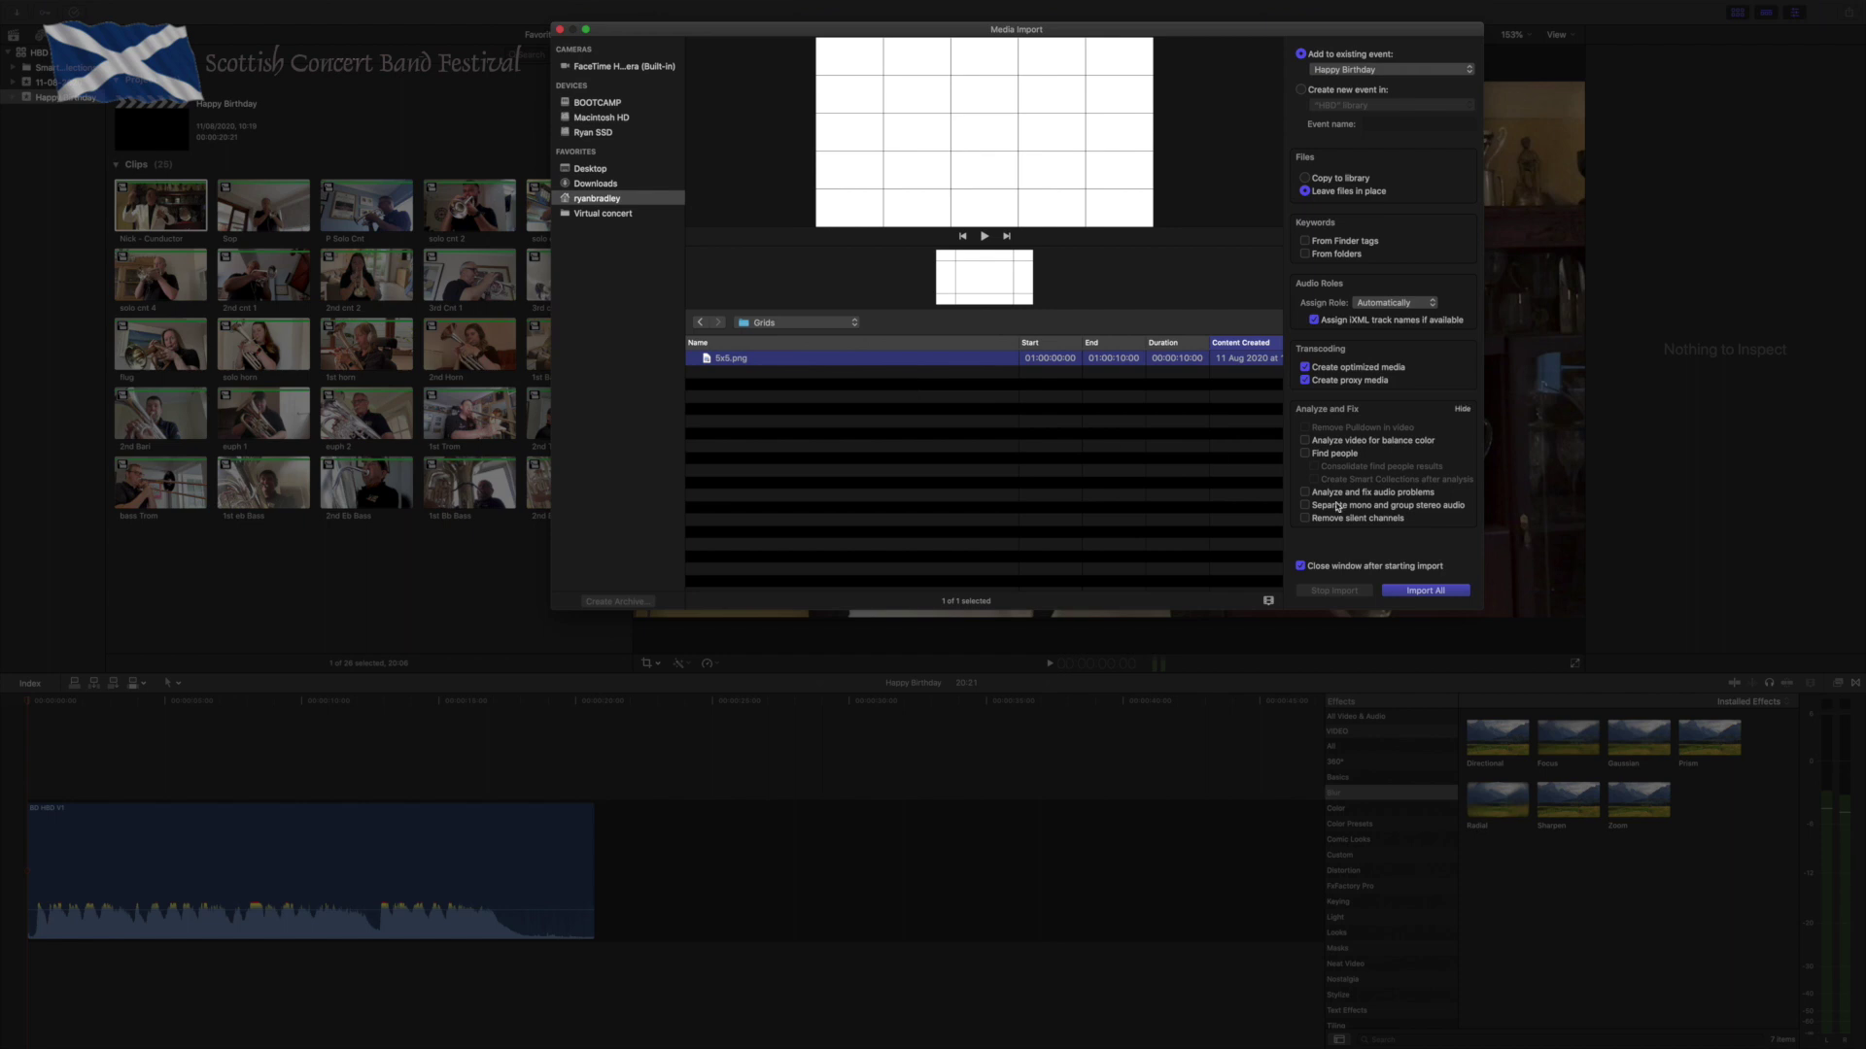
{"action": "left_click", "coordinate": [1304, 367]}
{"action": "left_click", "coordinate": [1307, 381]}
{"action": "left_click", "coordinate": [1304, 367]}
{"action": "left_click", "coordinate": [1438, 590]}
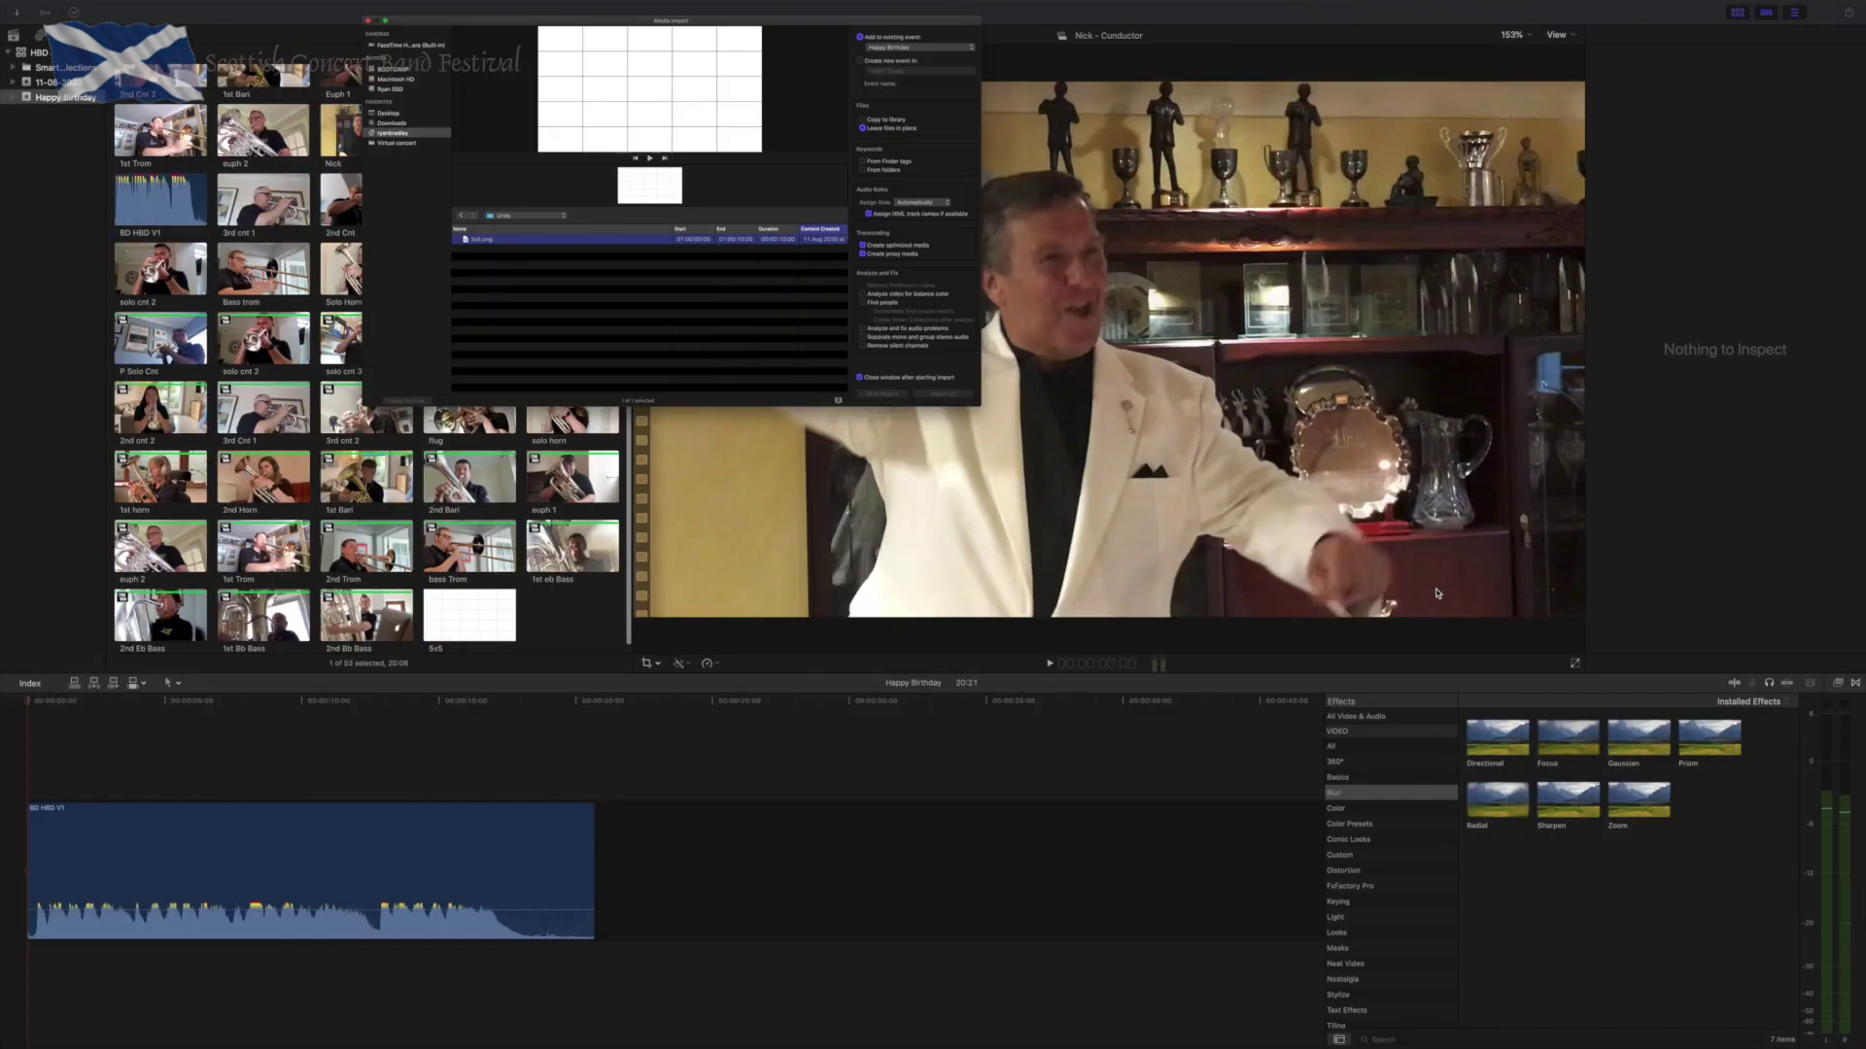
Mark the 5x5 image as a favorite and filter the clip browser to show only Favorites.
{"action": "left_click", "coordinate": [489, 629]}
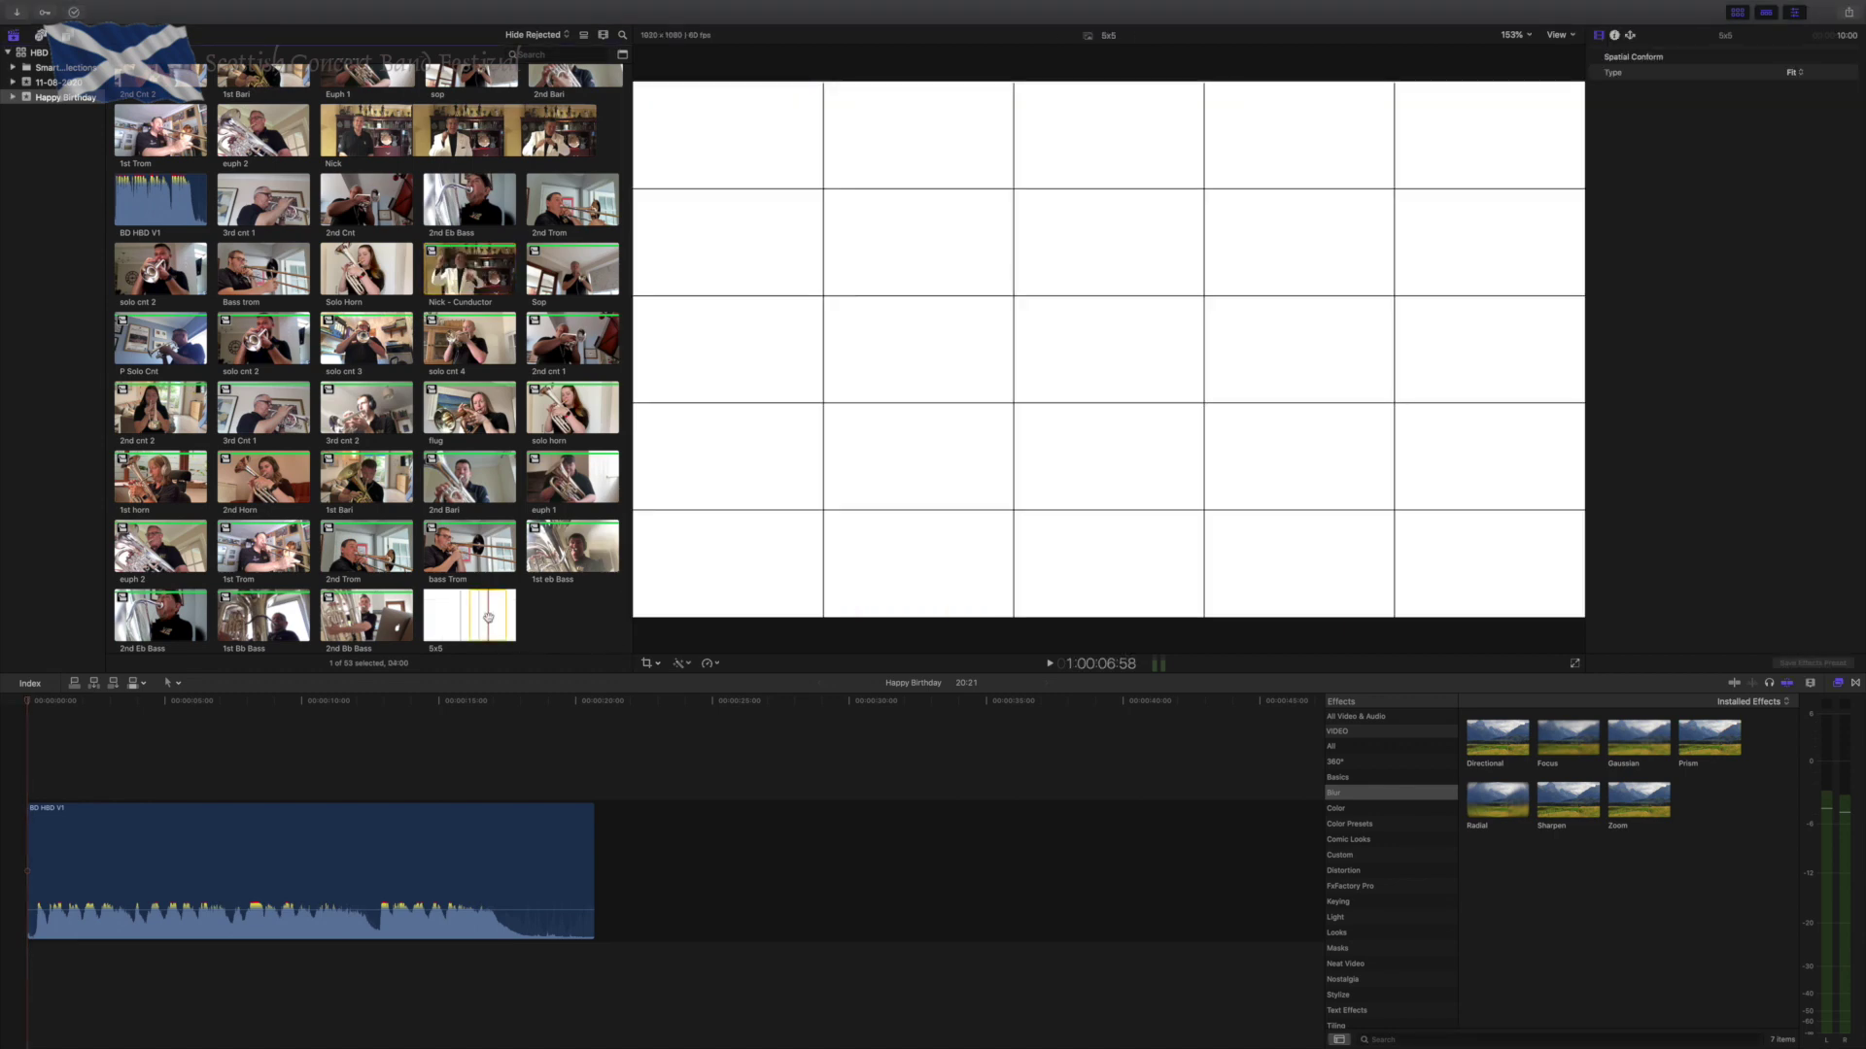
{"action": "left_click", "coordinate": [539, 36]}
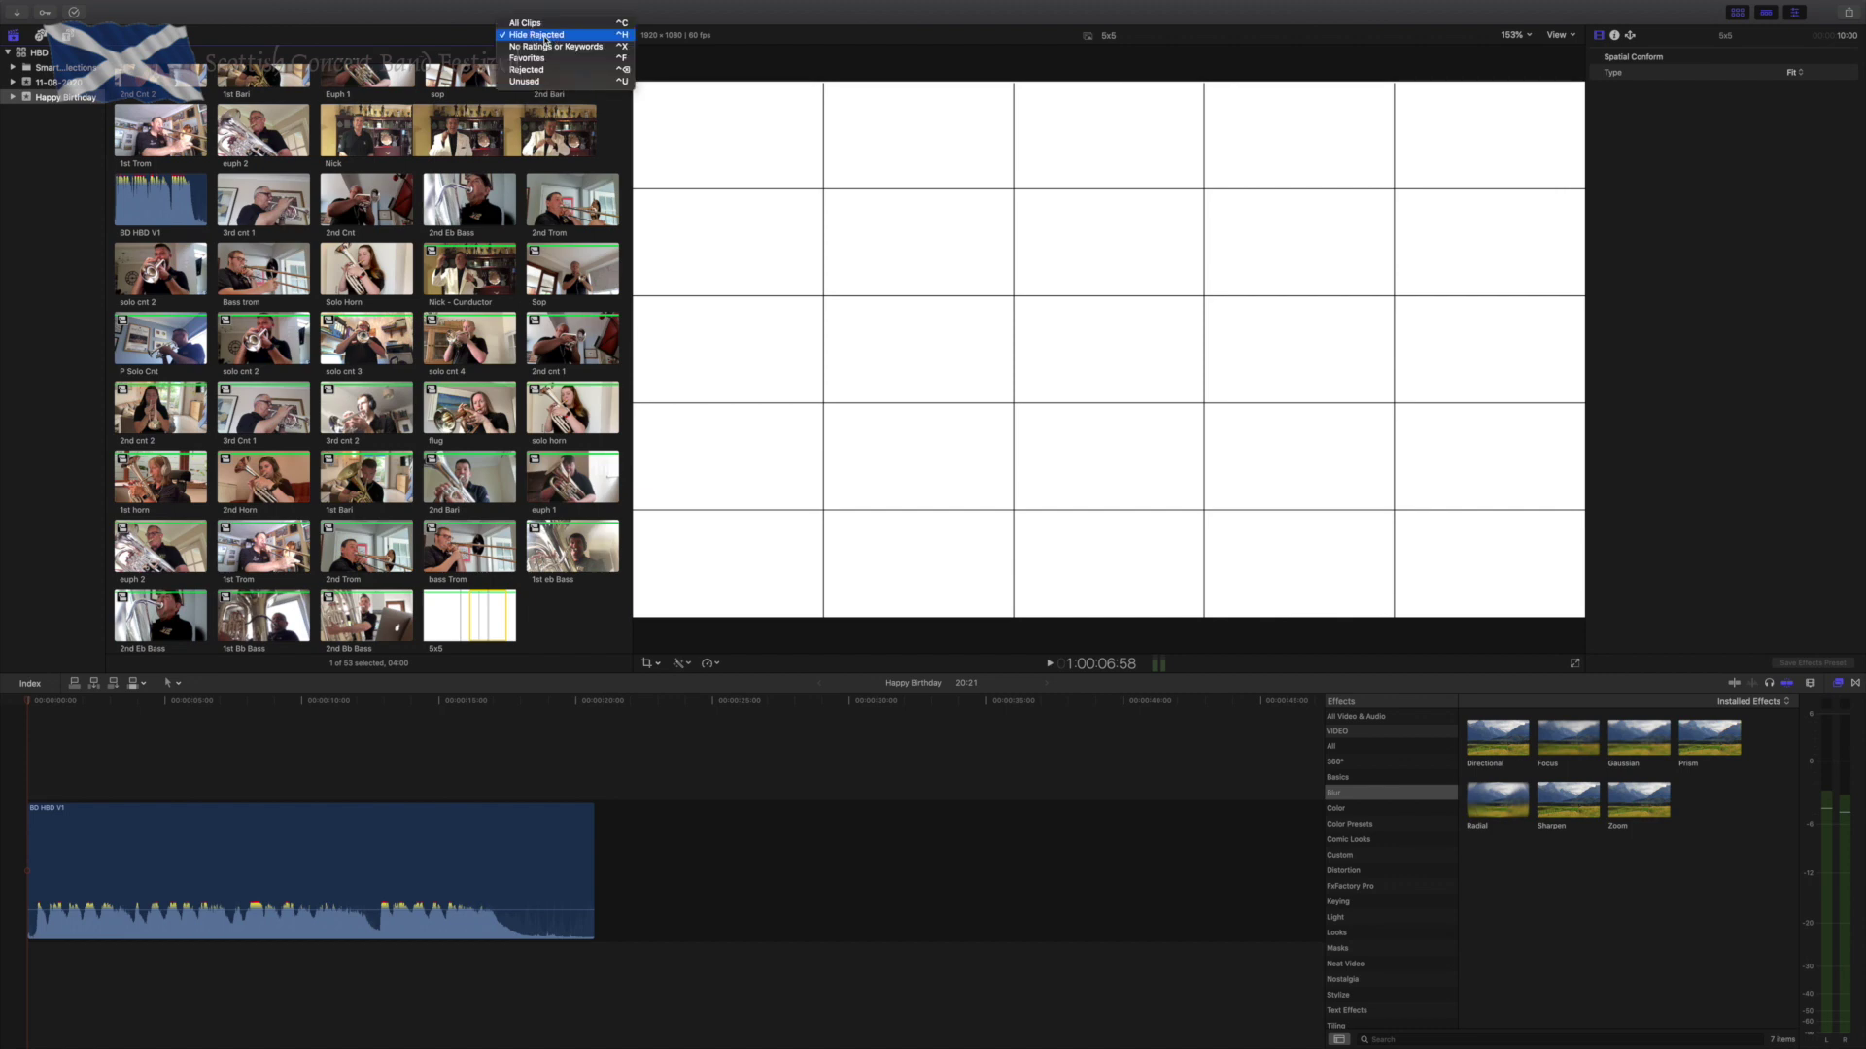
{"action": "left_click", "coordinate": [530, 57]}
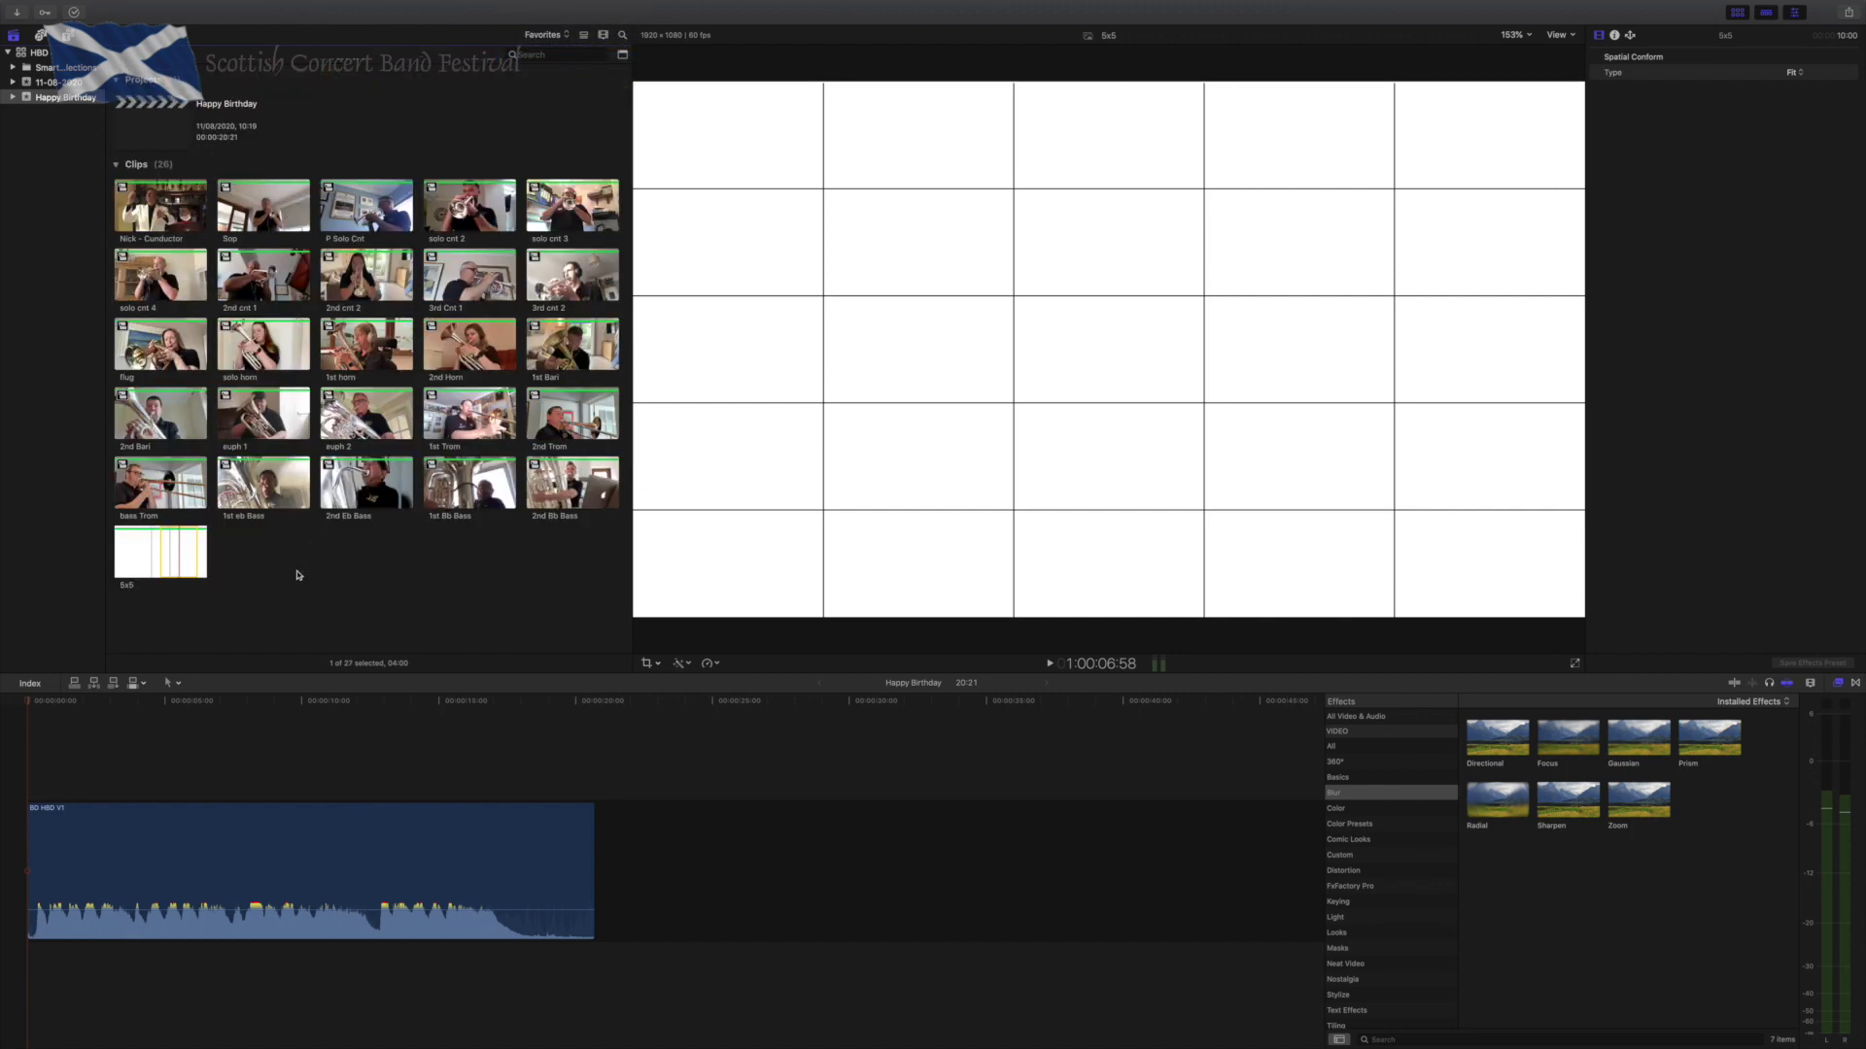
Connect the 5x5 grid image above the start of the audio track and extend it to the end of the audio.
{"action": "left_click_drag", "start_coordinate": [175, 554], "coordinate": [29, 753]}
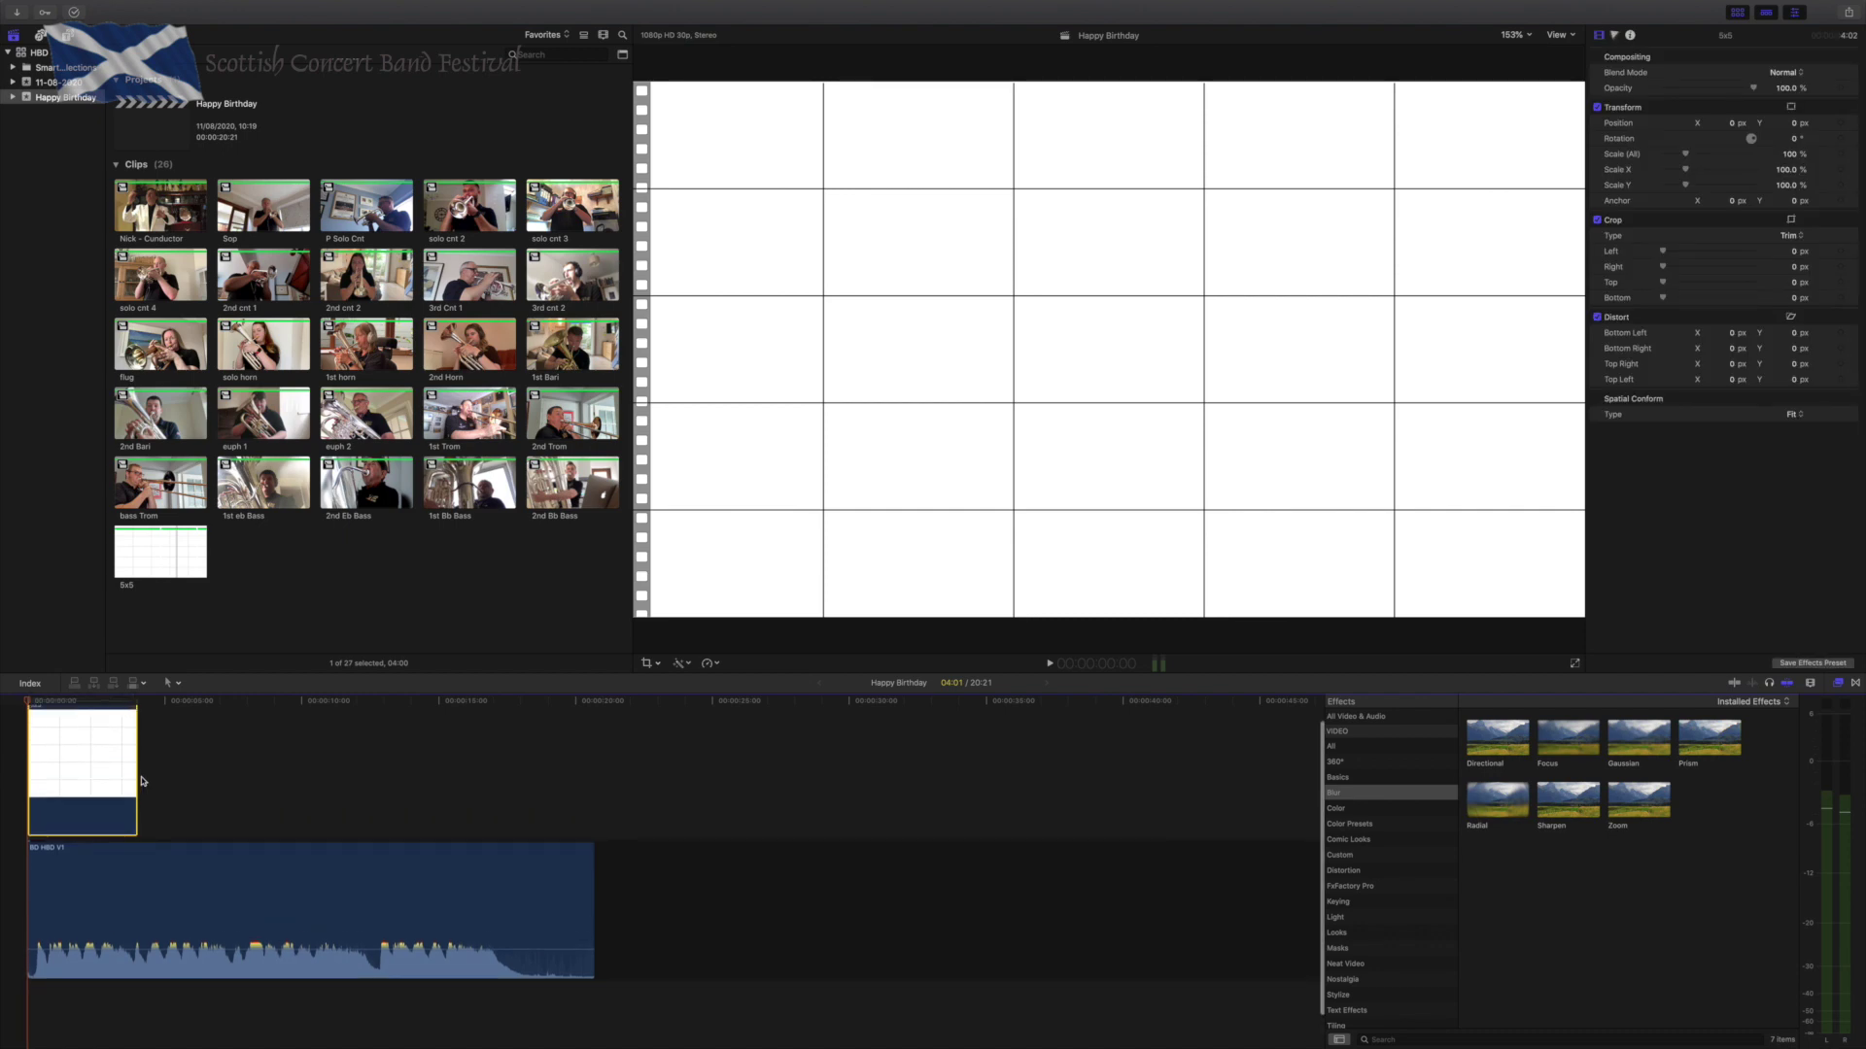
{"action": "left_click_drag", "start_coordinate": [142, 780], "coordinate": [597, 774]}
{"action": "left_click", "coordinate": [29, 706]}
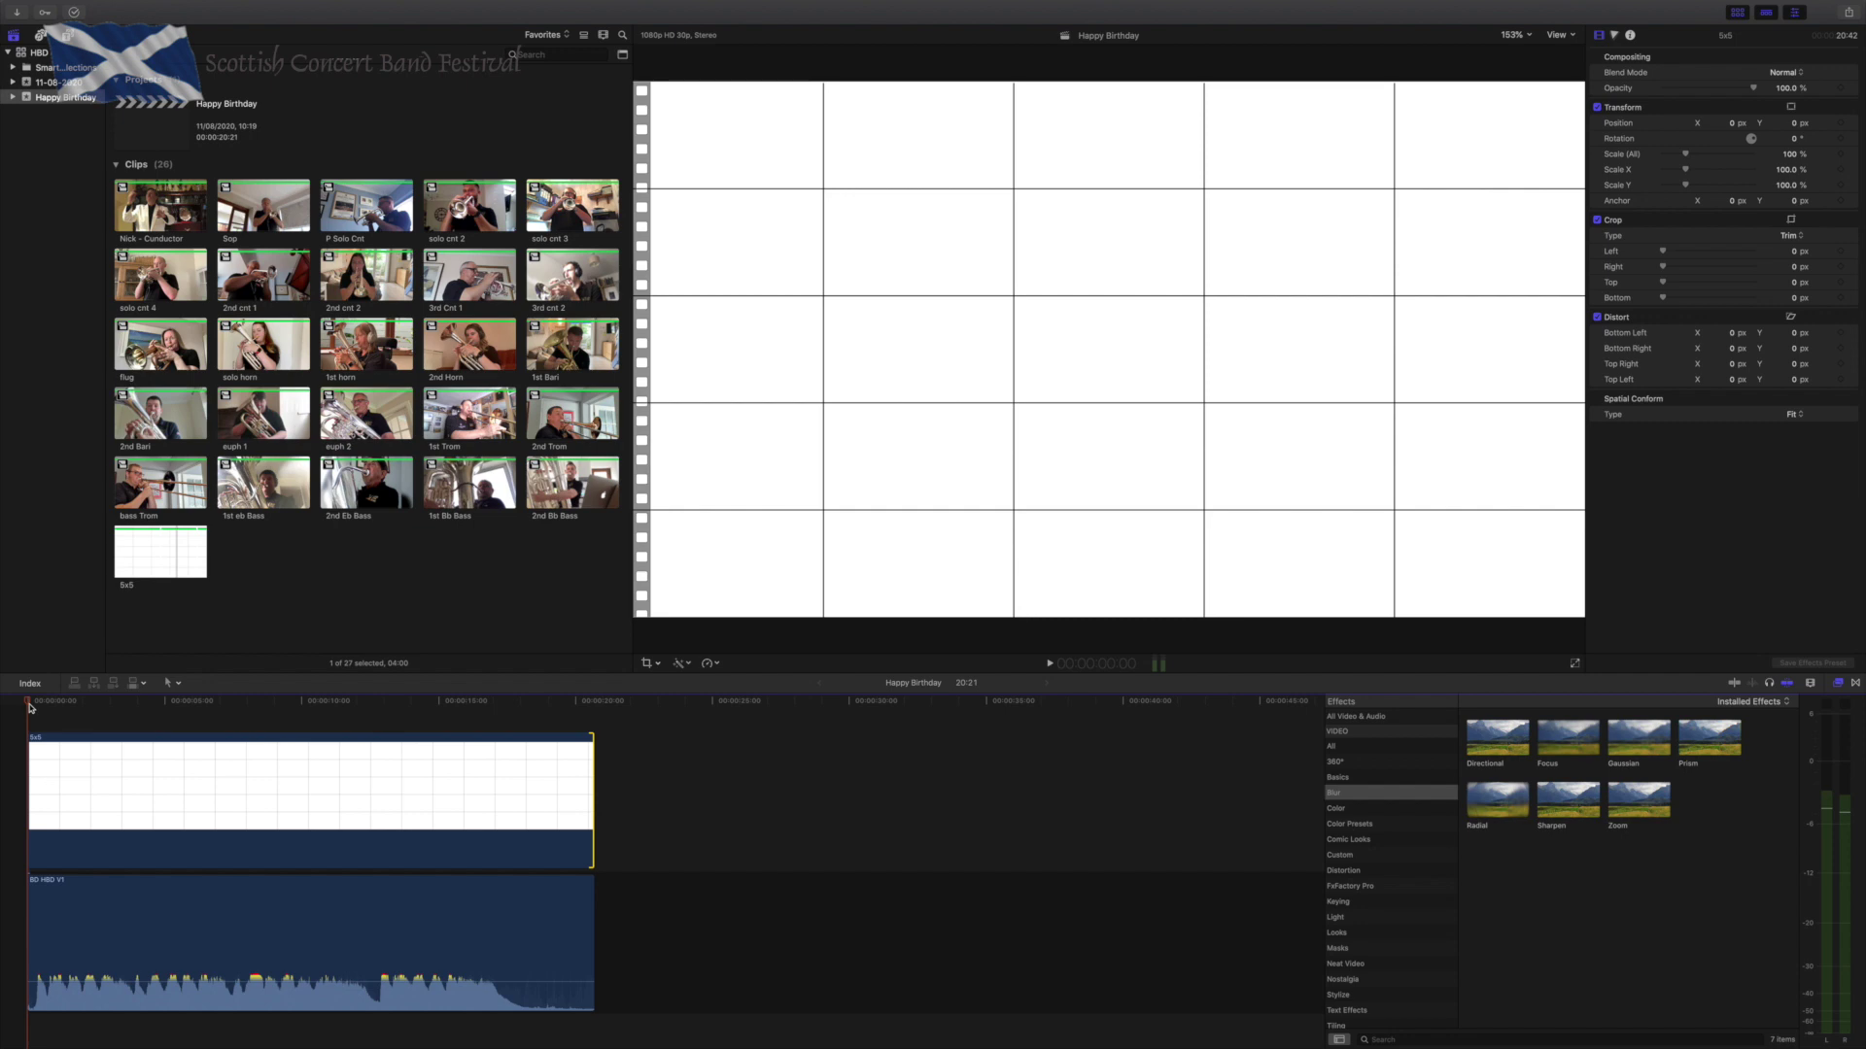
Connect the conductor compound clip above the grid at the start of the timeline and play it back to check its sync.
{"action": "left_click", "coordinate": [197, 219]}
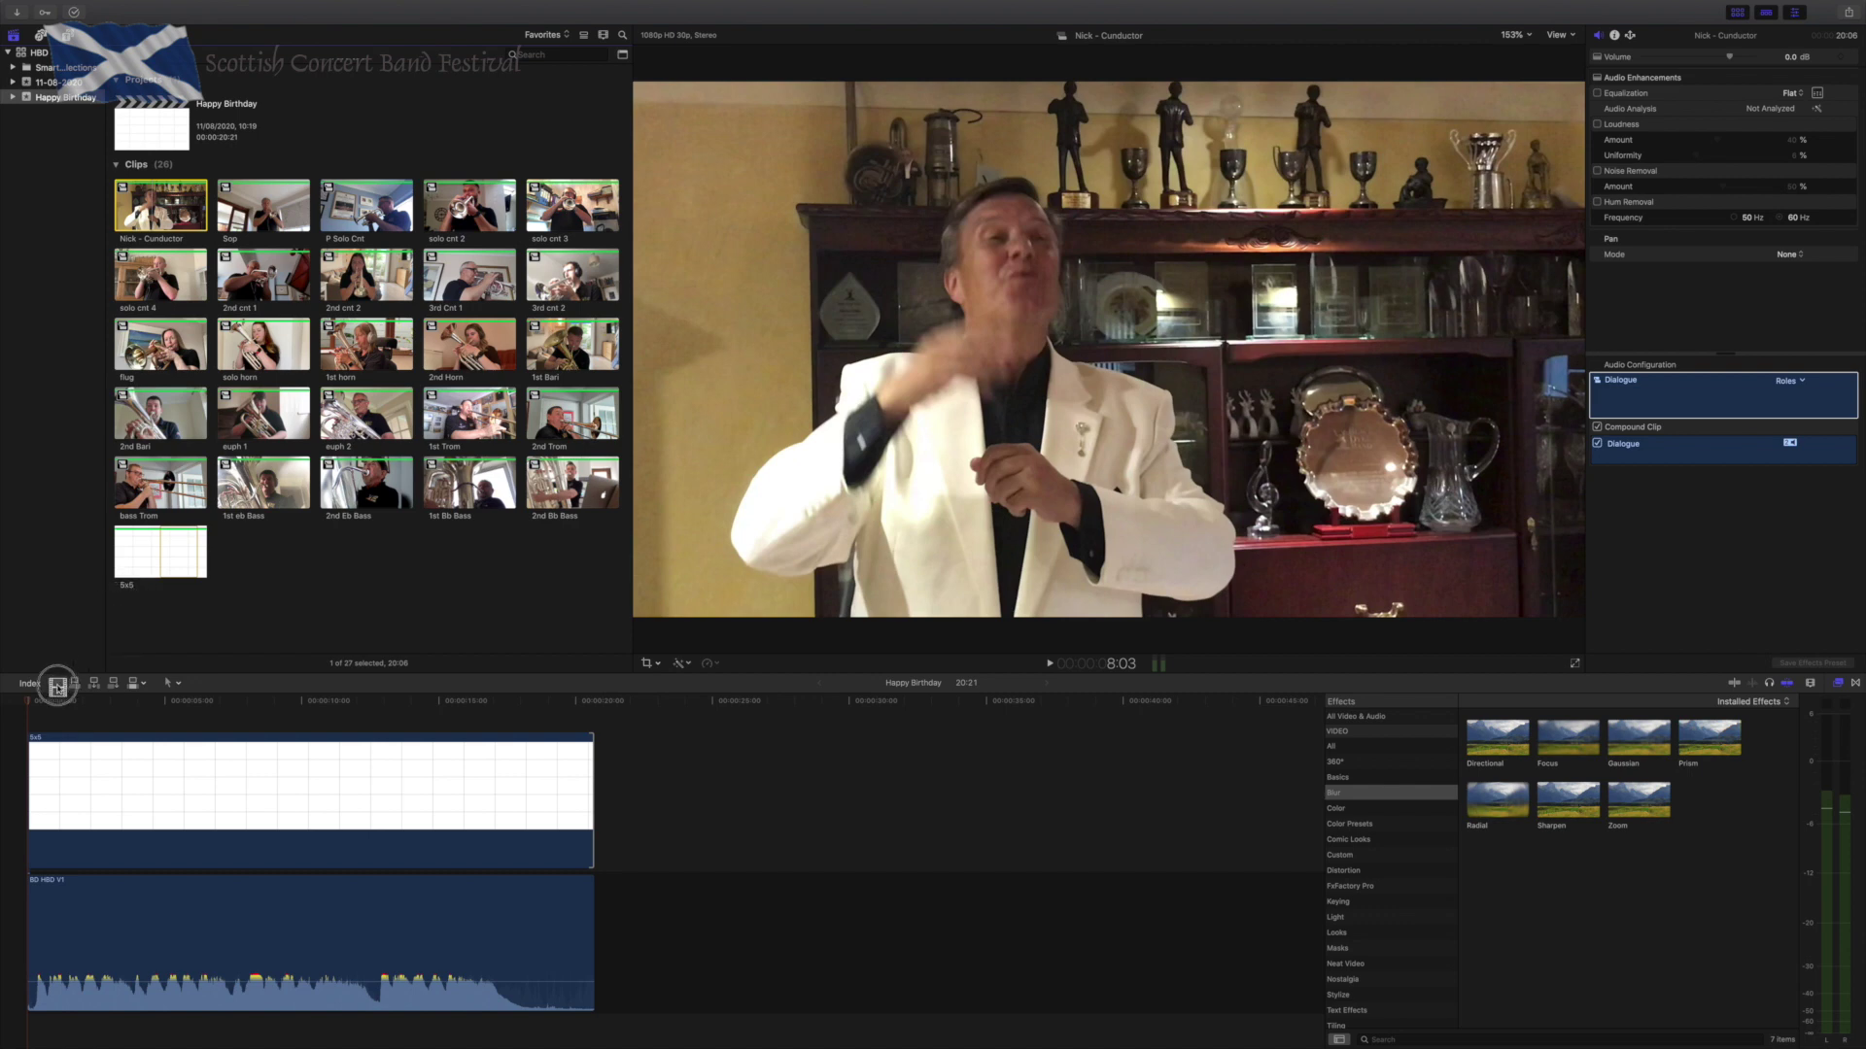
{"action": "left_click", "coordinate": [58, 687]}
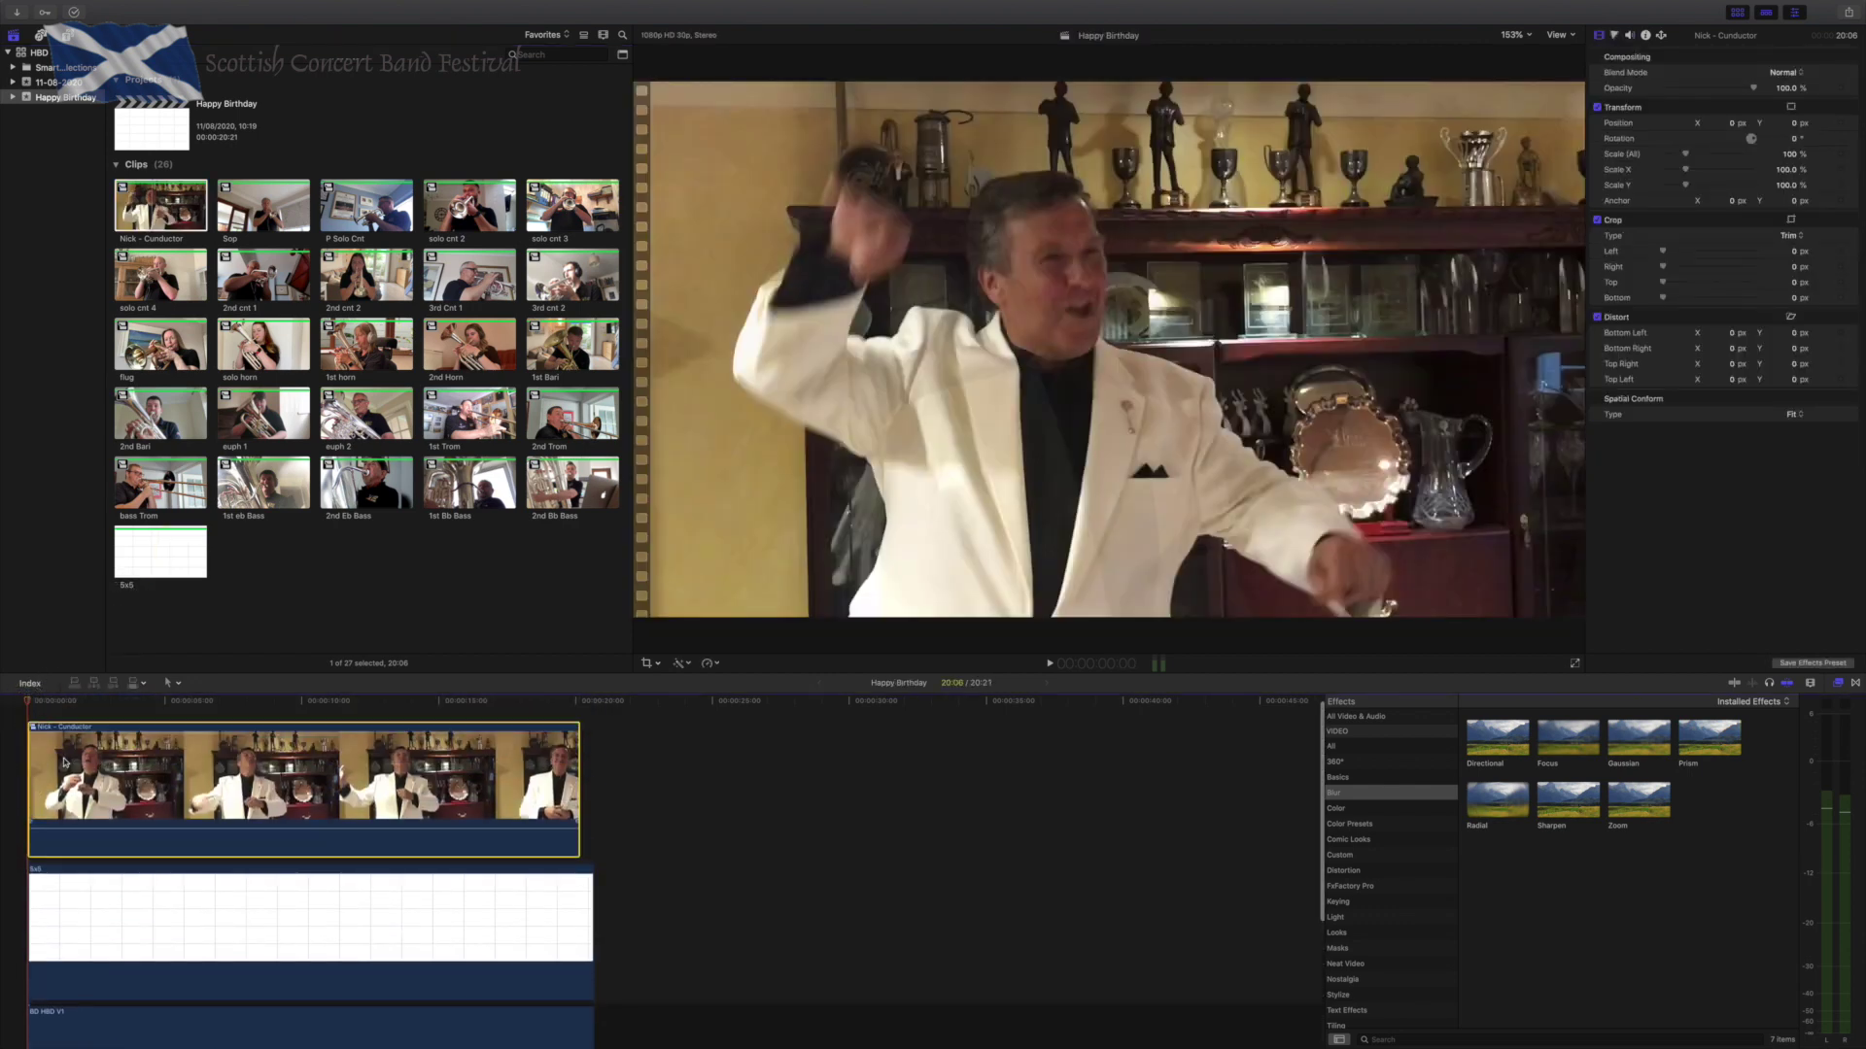
{"action": "left_click_drag", "start_coordinate": [61, 762], "coordinate": [3, 746]}
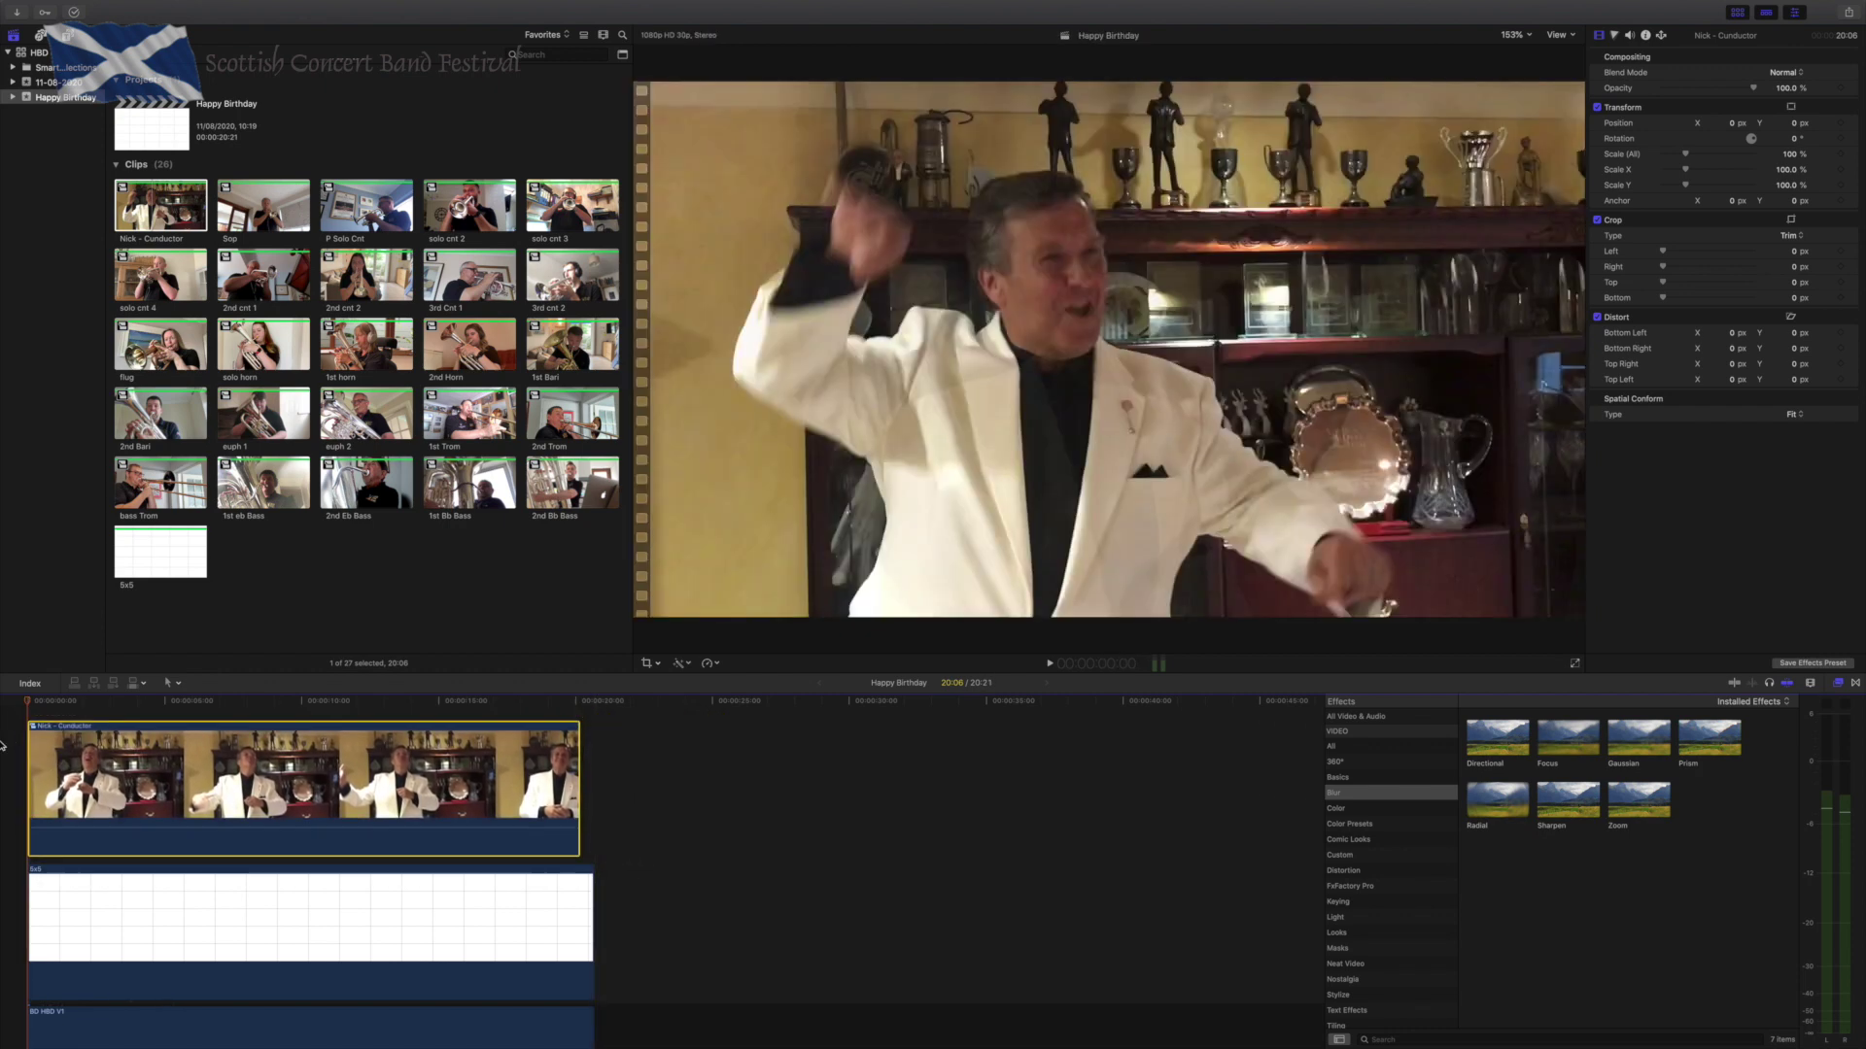
{"action": "left_click", "coordinate": [45, 703]}
{"action": "key", "text": "space"}
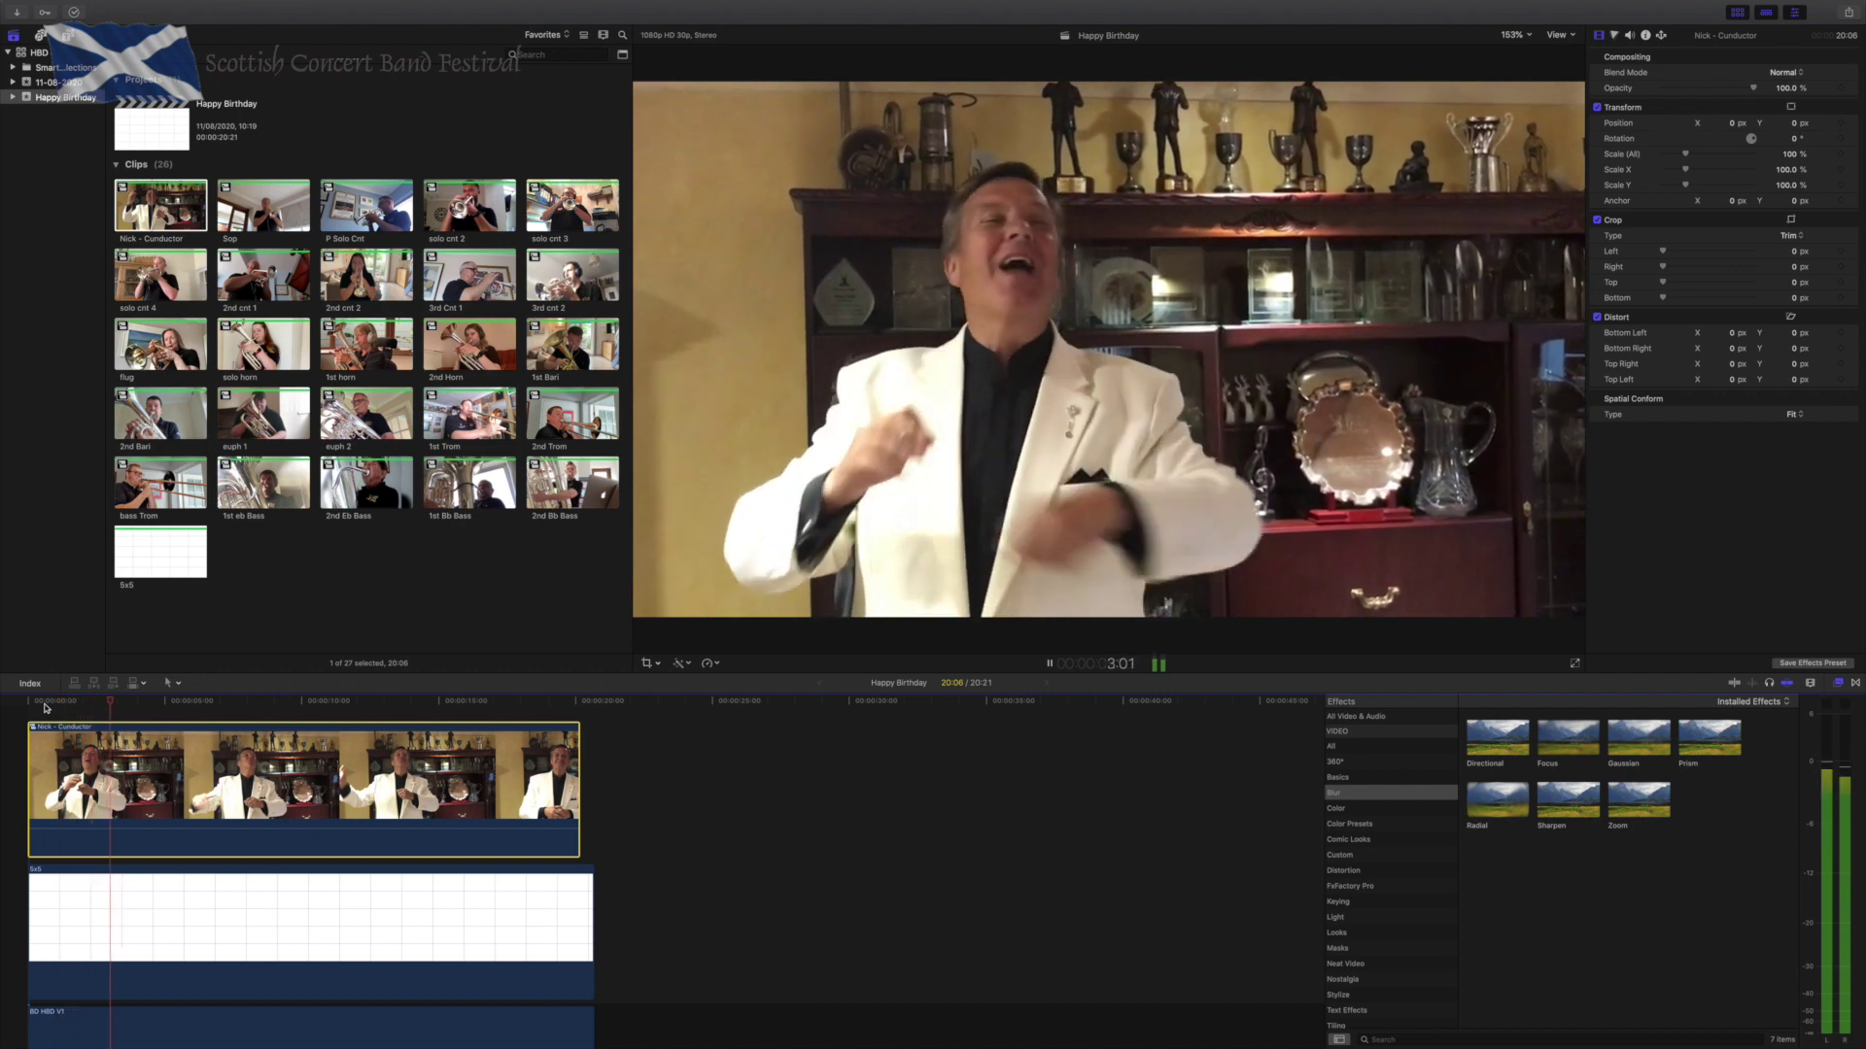
{"action": "key", "text": "space"}
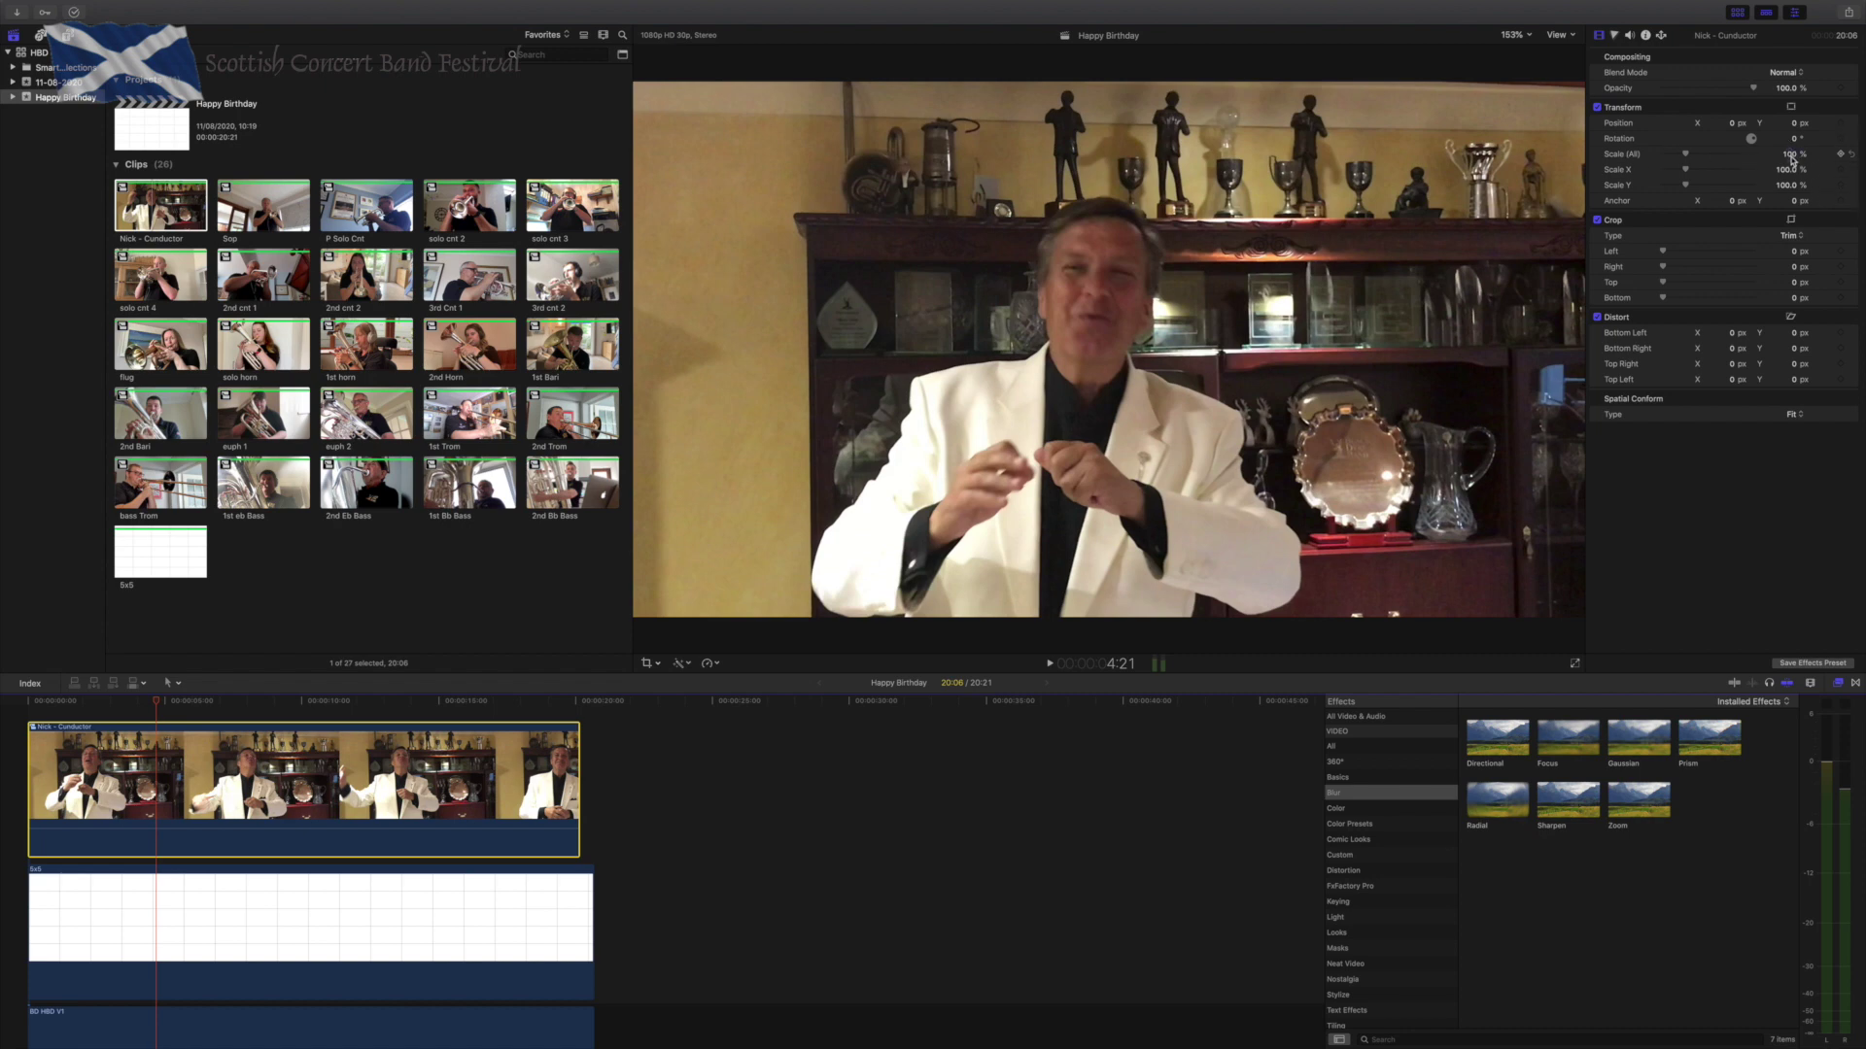
Set the overall scale of the conductor clip to 20%.
{"action": "left_click", "coordinate": [1791, 155]}
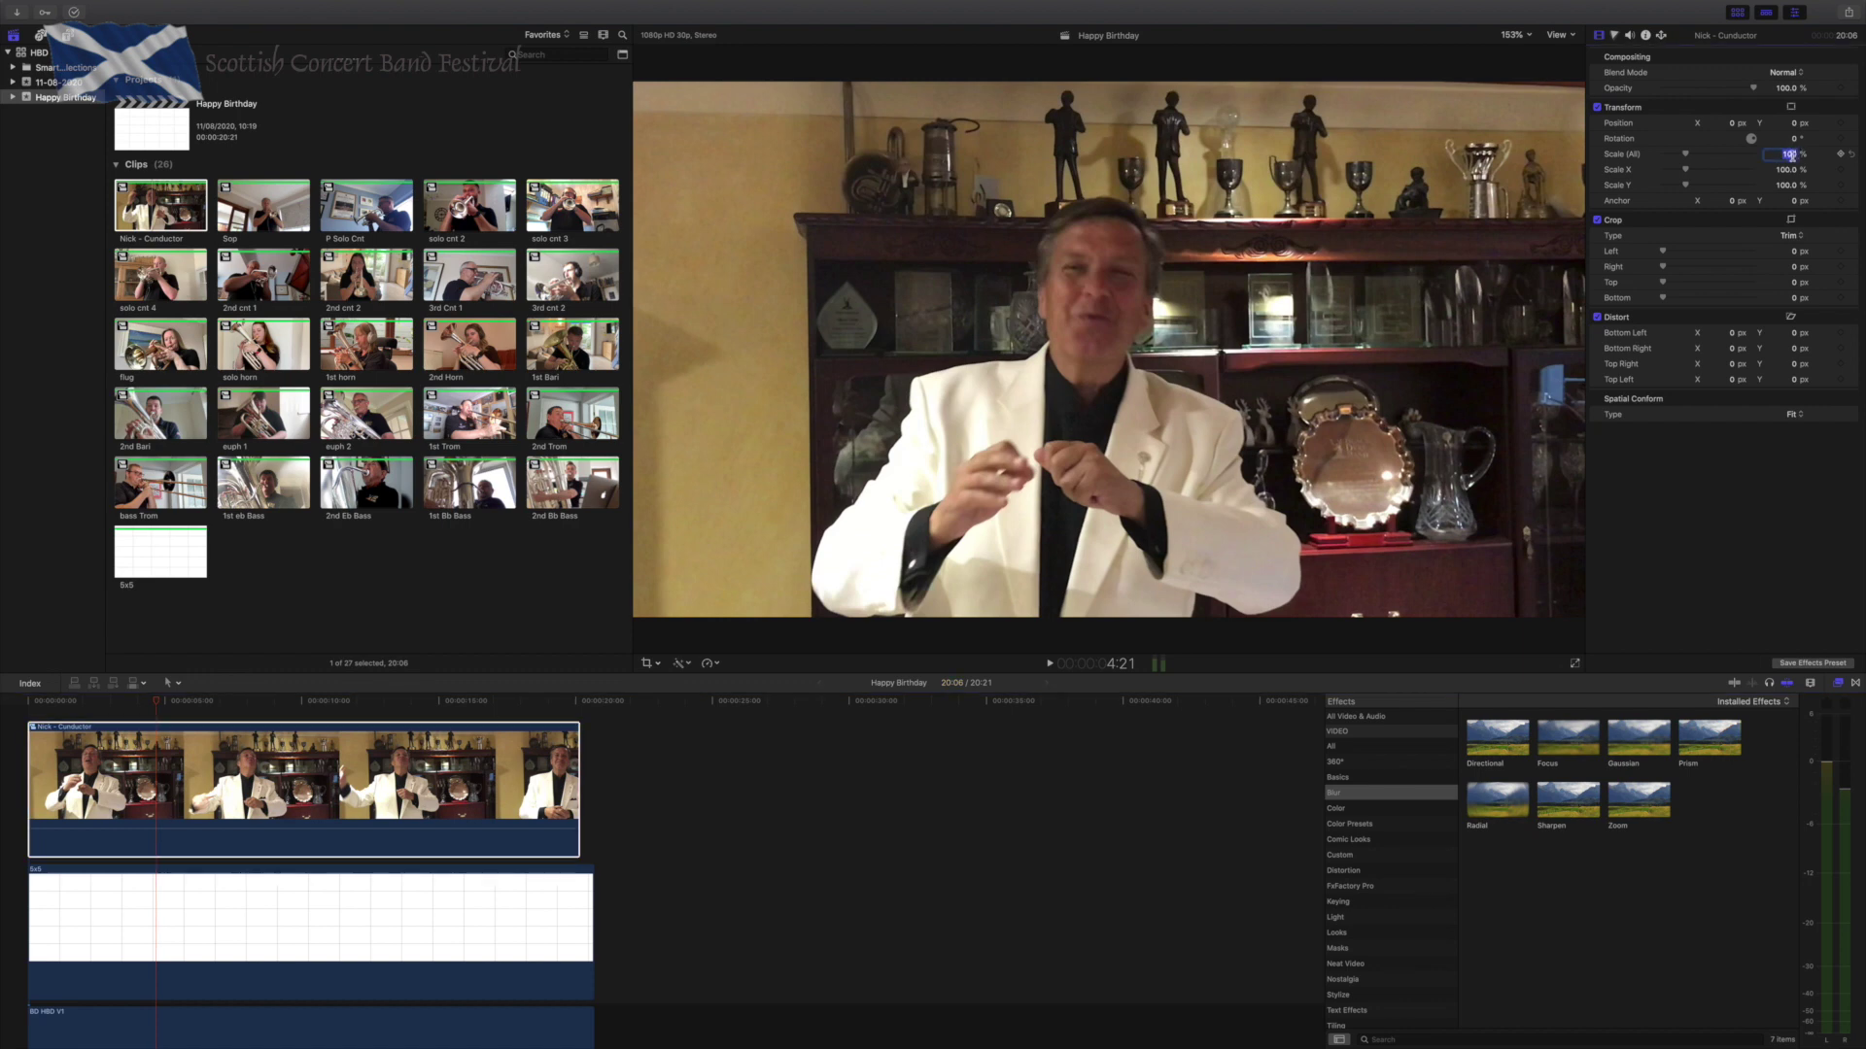
{"action": "type", "text": "20"}
{"action": "key", "text": "Return"}
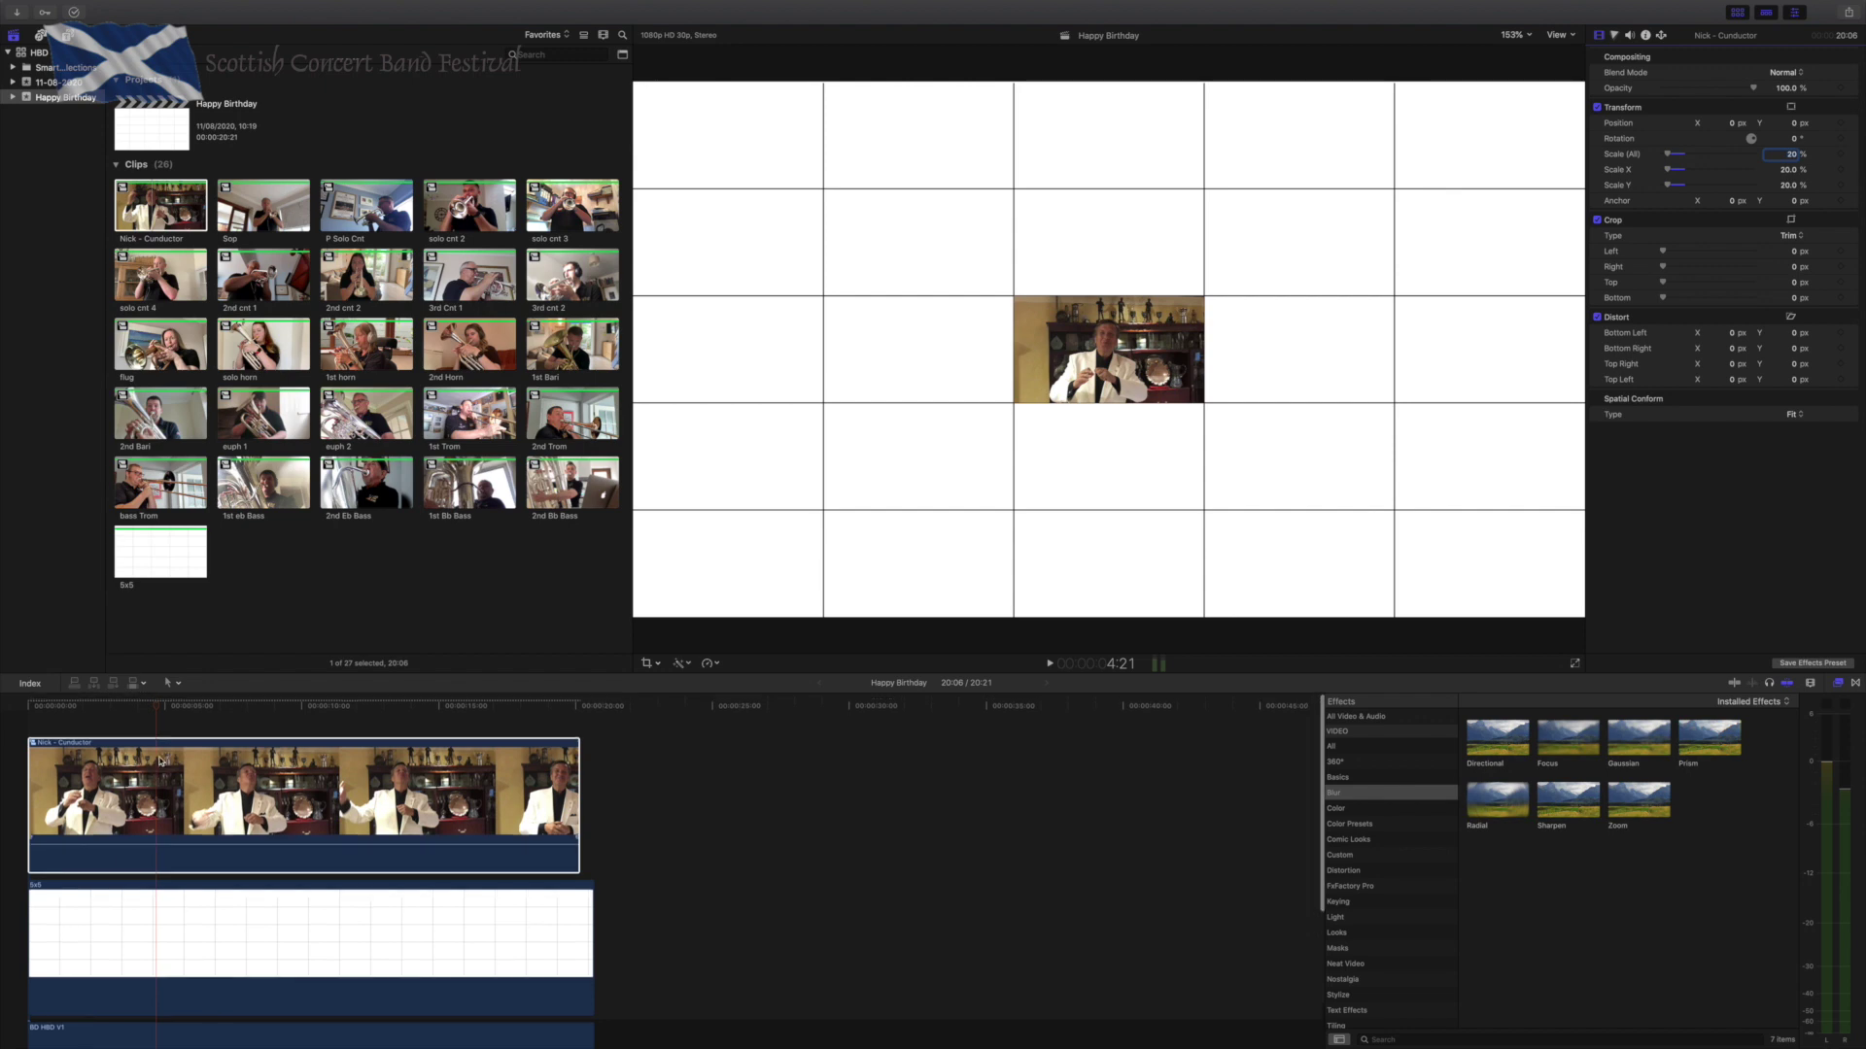
Connect the Sop clip above the conductor clip at the start of the timeline.
{"action": "left_click", "coordinate": [260, 205]}
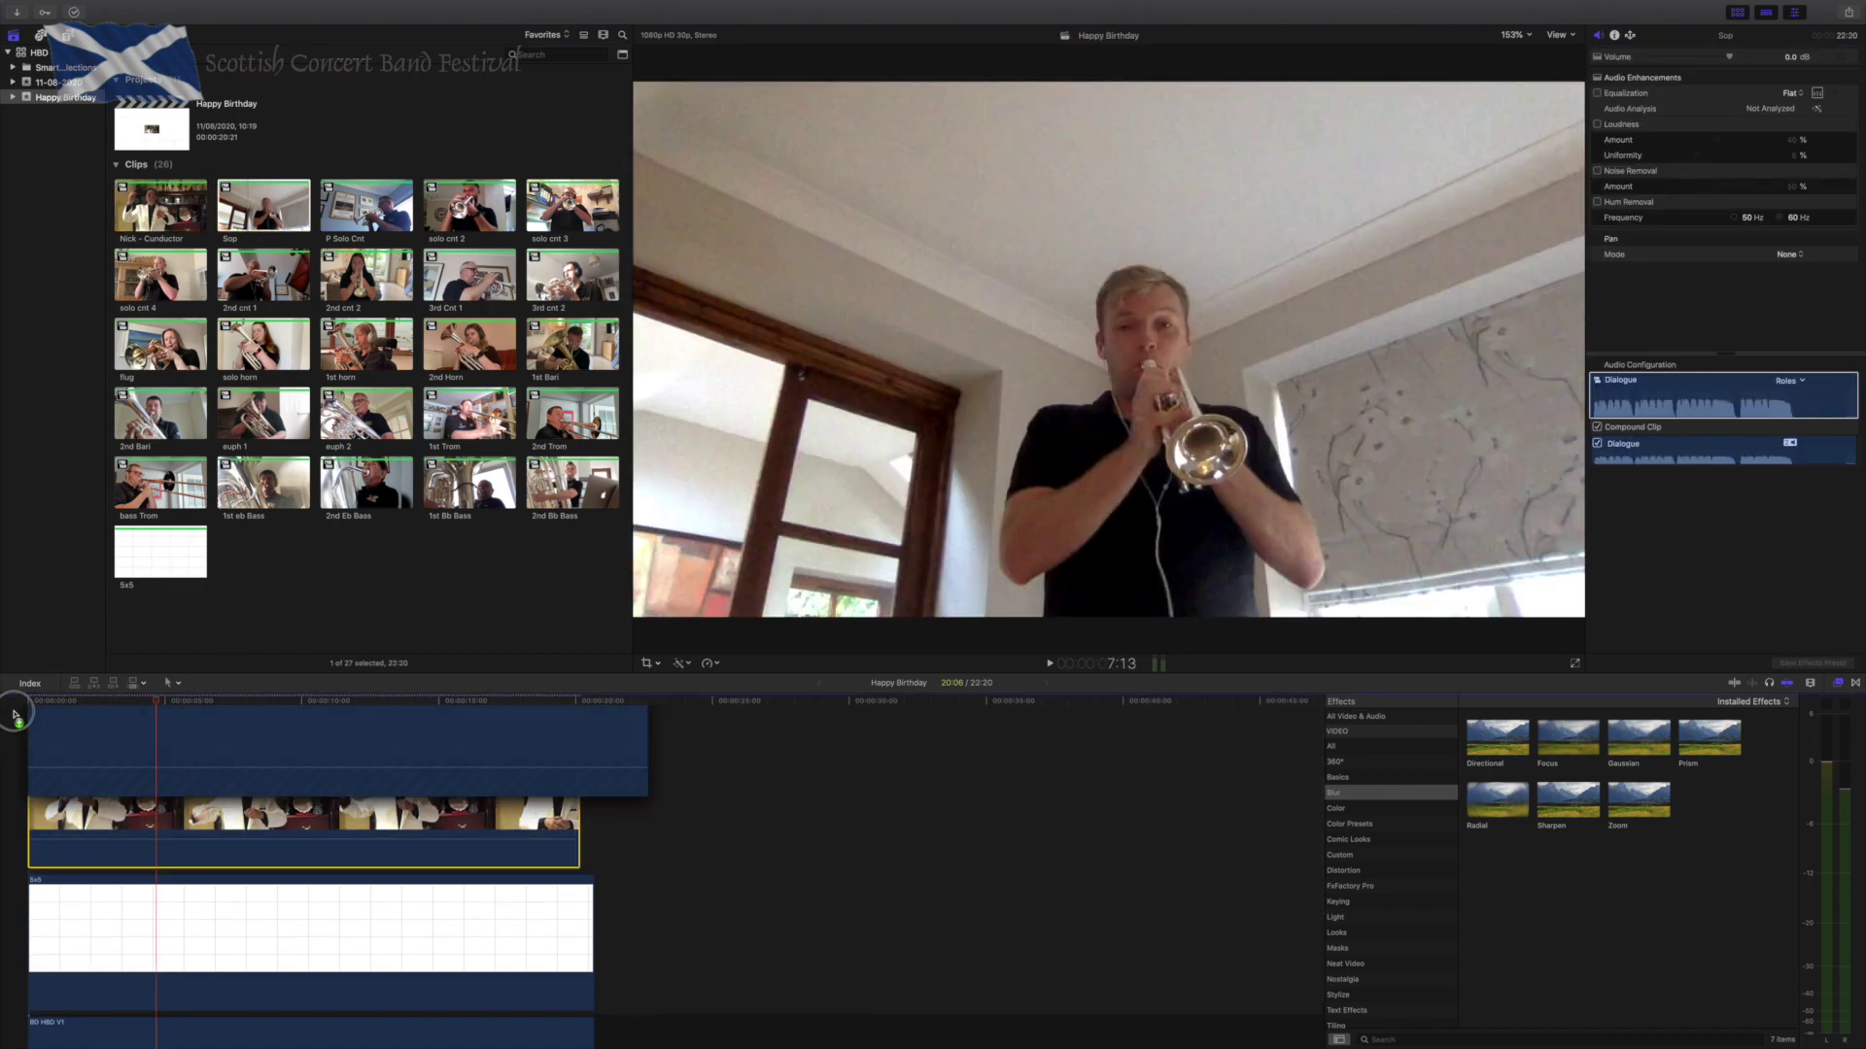
{"action": "left_click", "coordinate": [70, 737]}
{"action": "left_click_drag", "start_coordinate": [264, 205], "coordinate": [106, 772]}
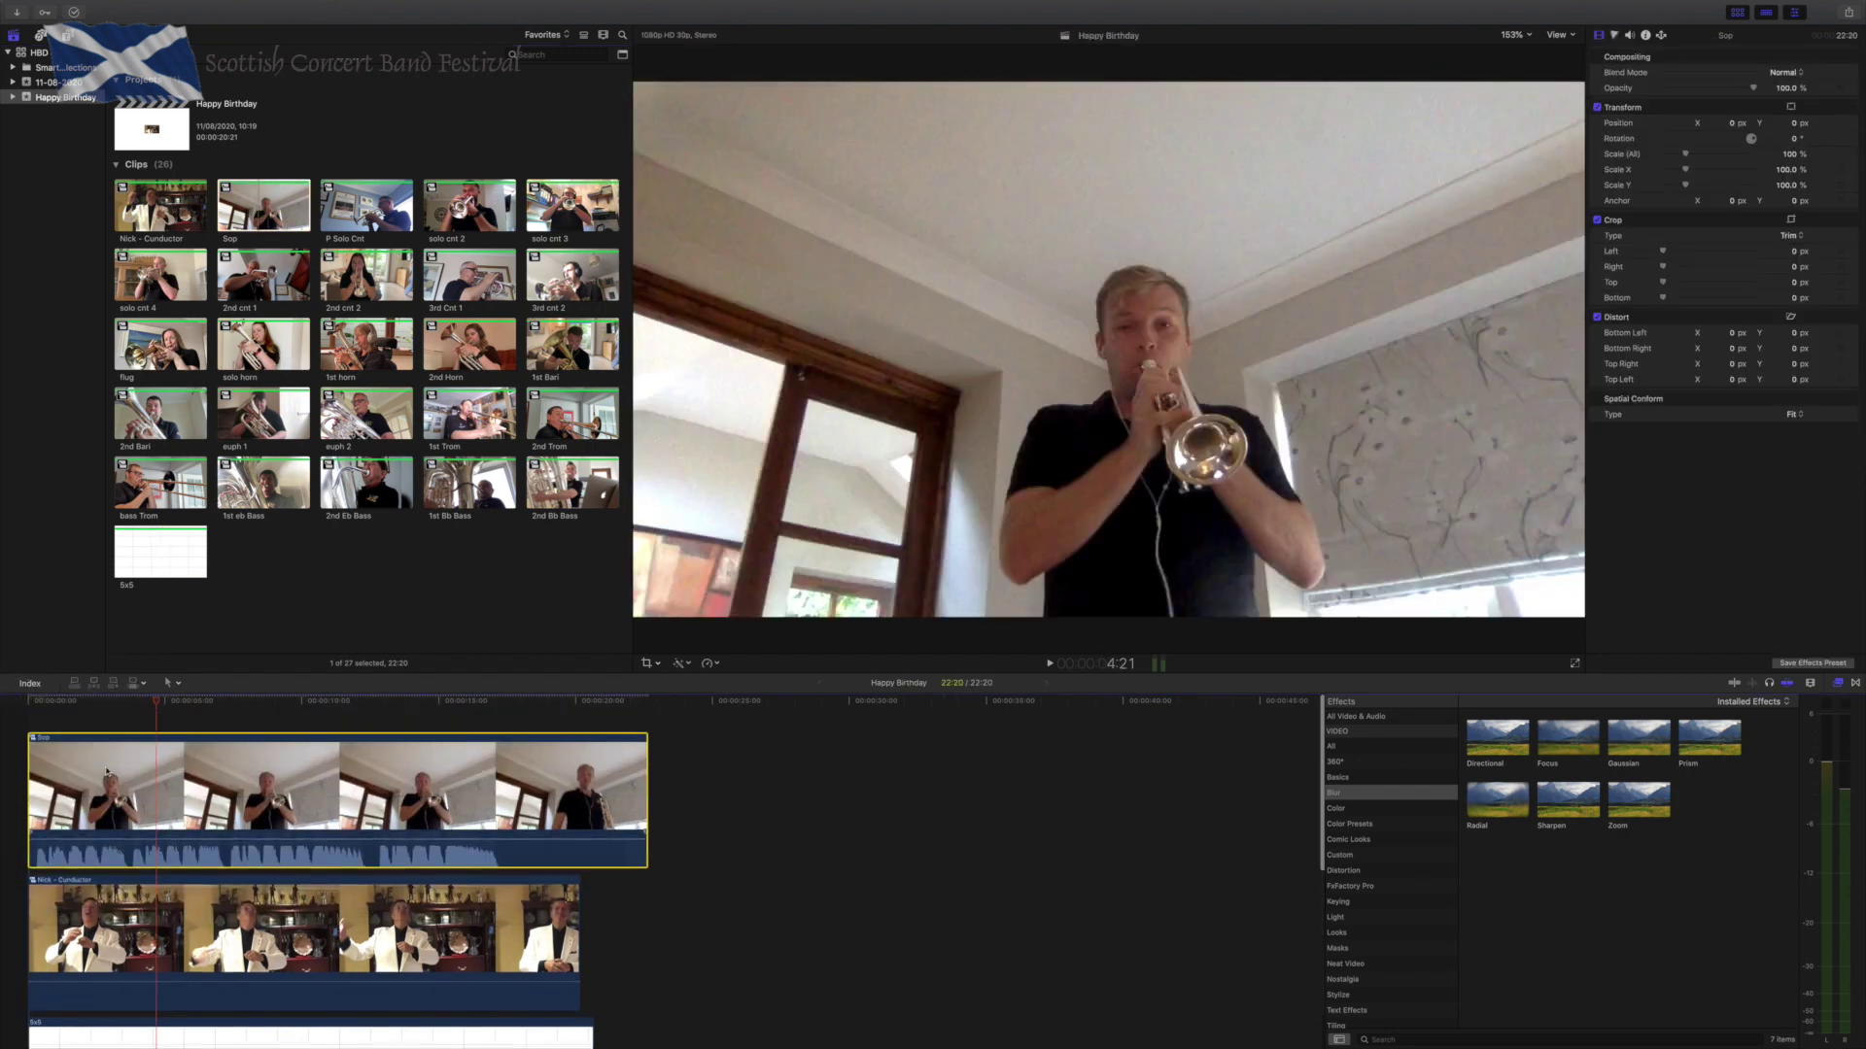
Scale the Sop clip to 20% and try to place it in the grid's bottom-left cell with the Transform tool.
{"action": "left_click", "coordinate": [1789, 154]}
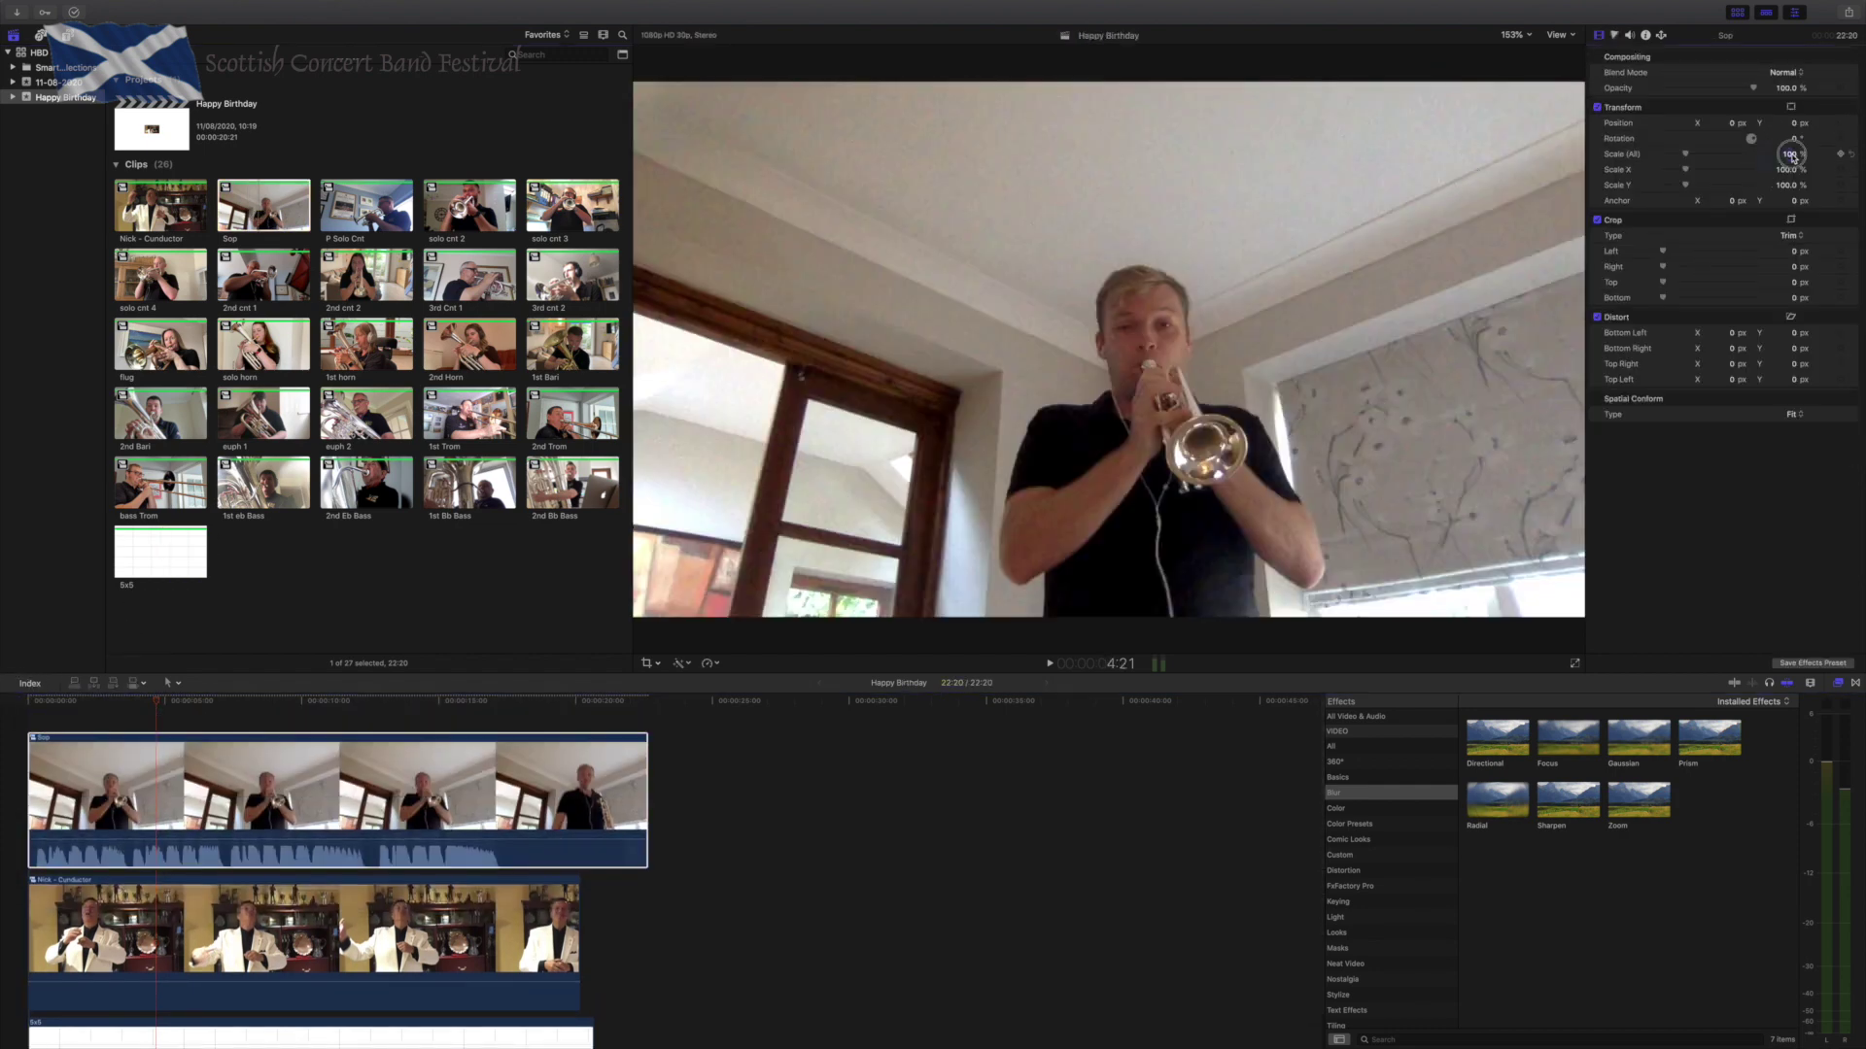
{"action": "type", "text": "20"}
{"action": "key", "text": "Return"}
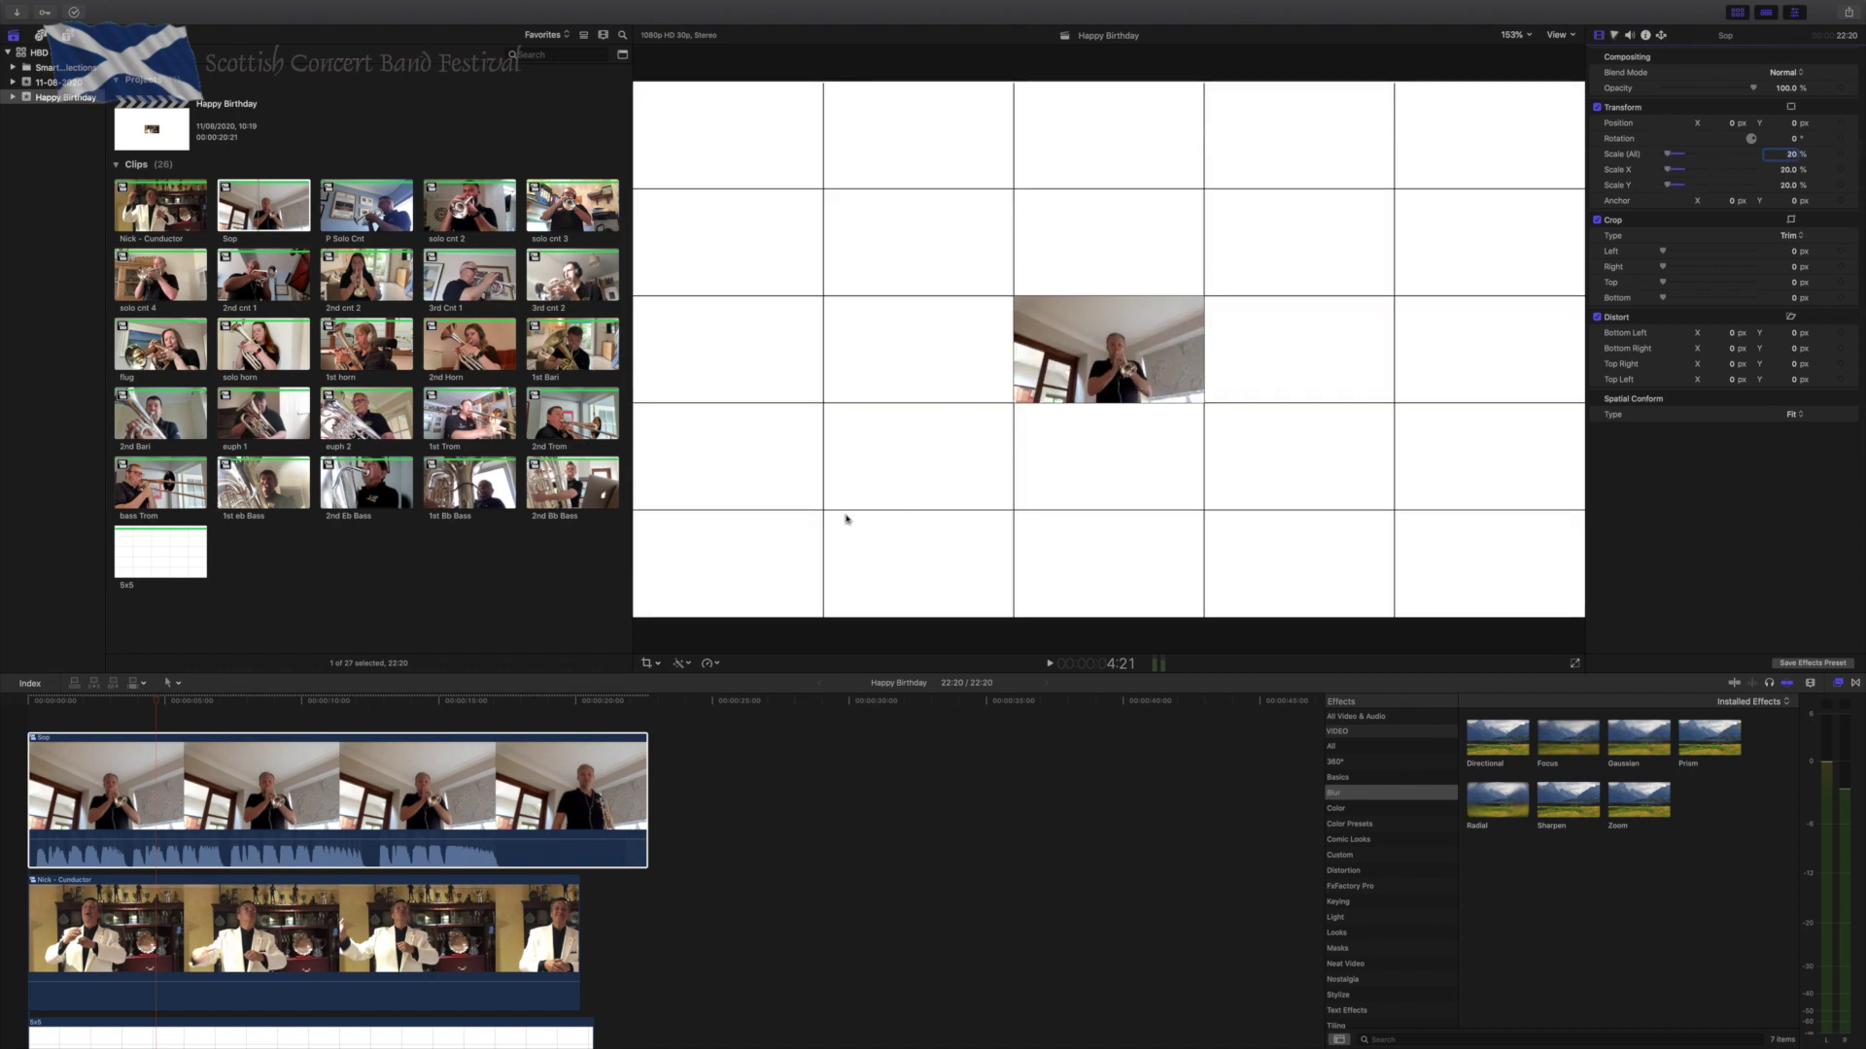
{"action": "left_click", "coordinate": [651, 663]}
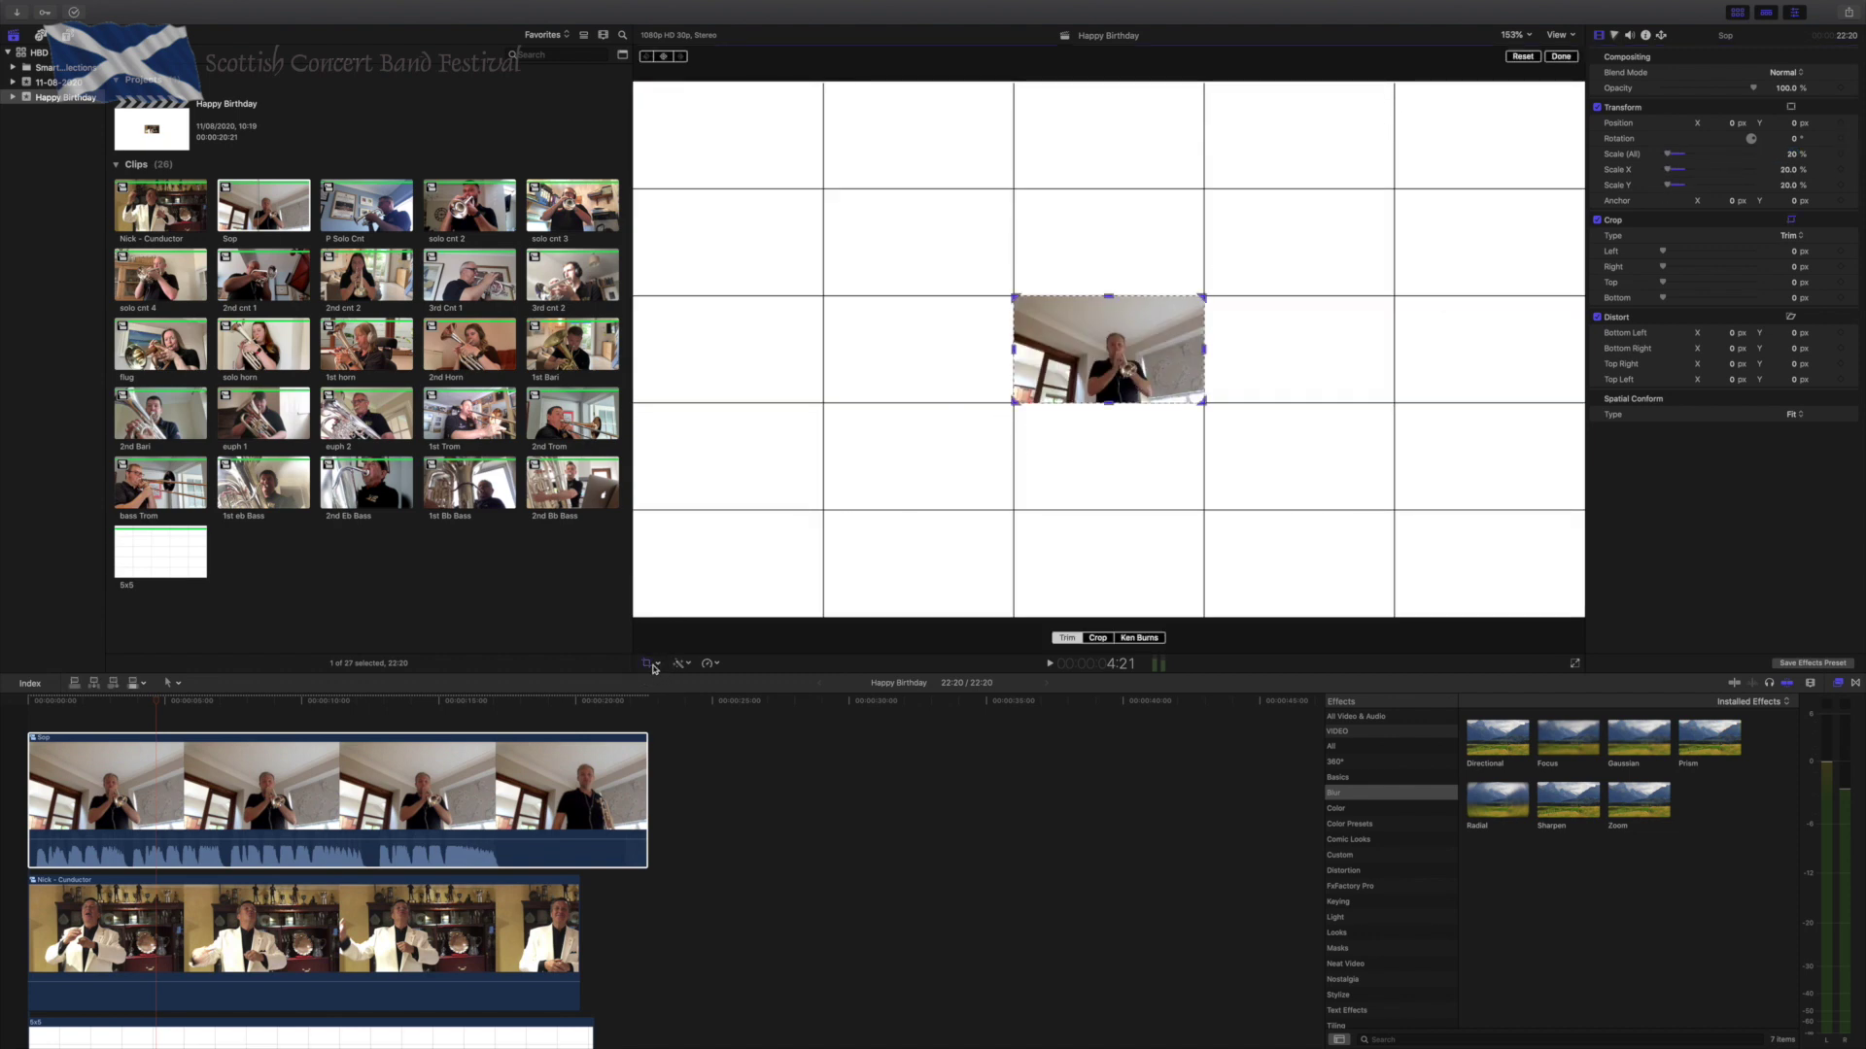
{"action": "left_click", "coordinate": [660, 665]}
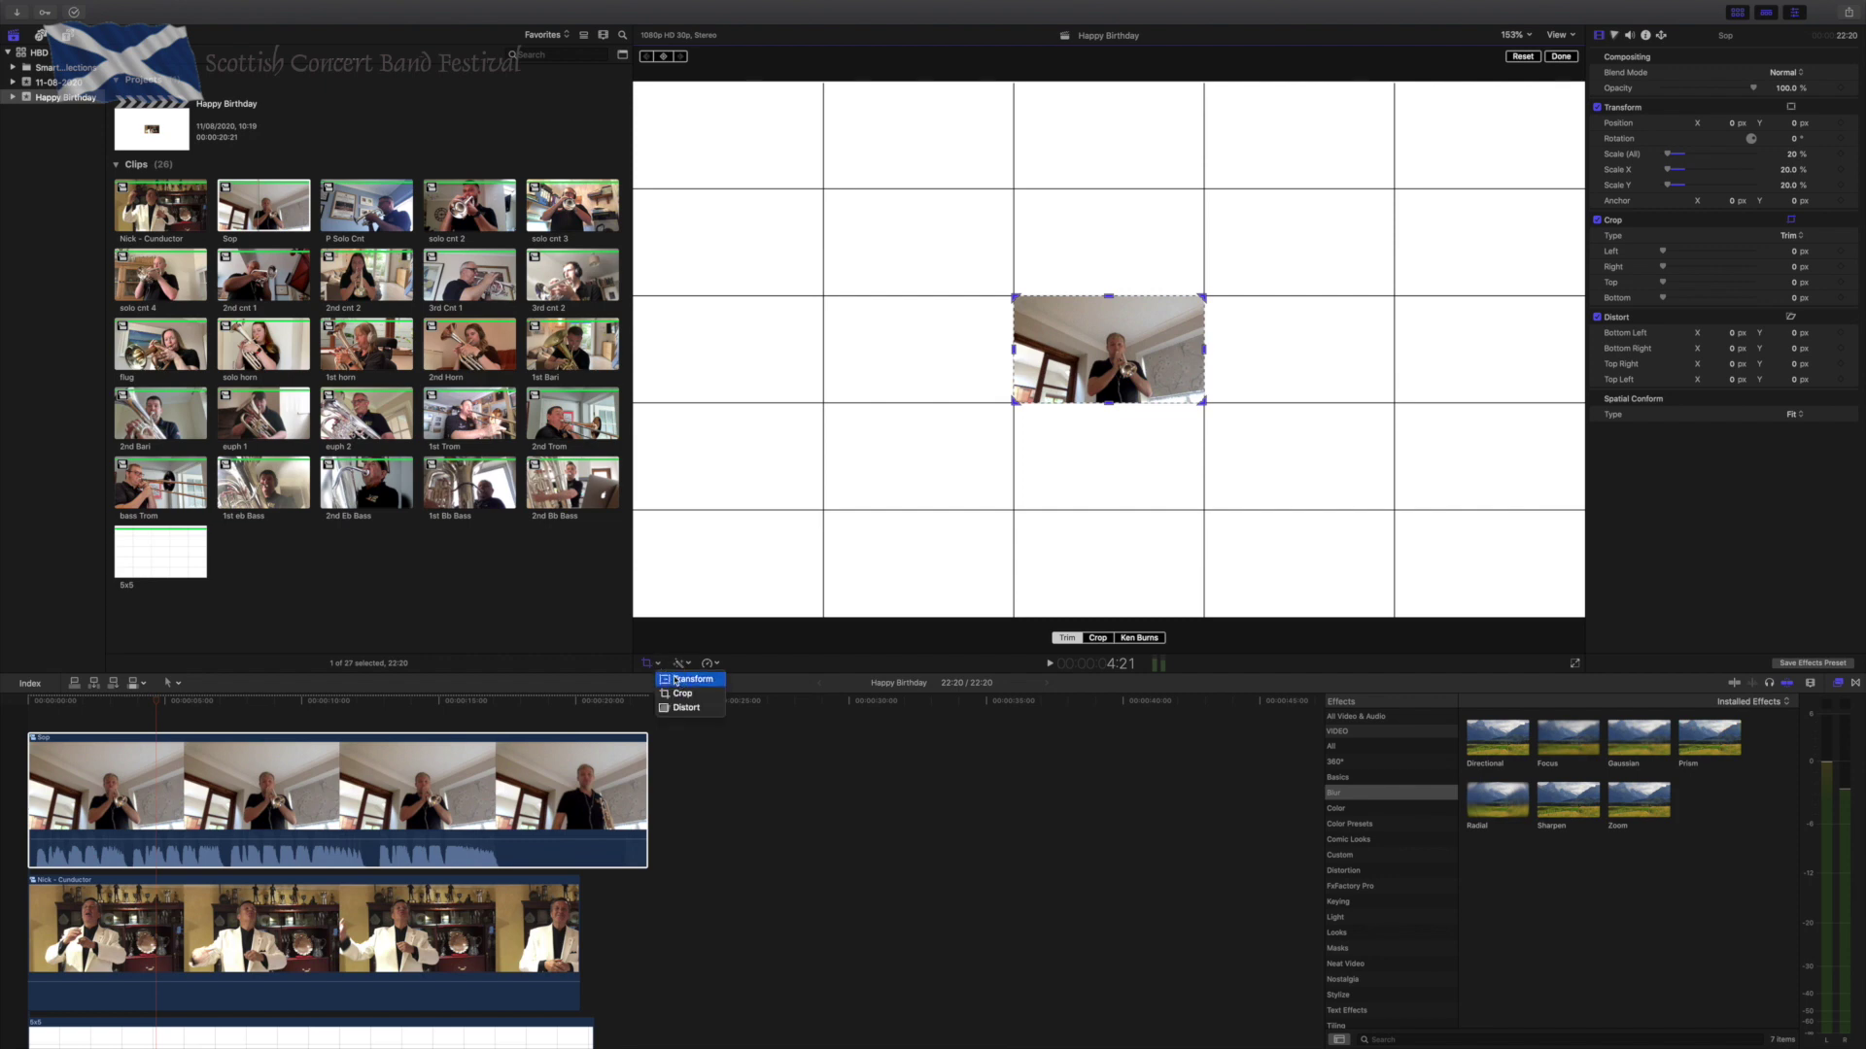
{"action": "left_click", "coordinate": [690, 679]}
{"action": "left_click_drag", "start_coordinate": [1109, 349], "coordinate": [729, 563]}
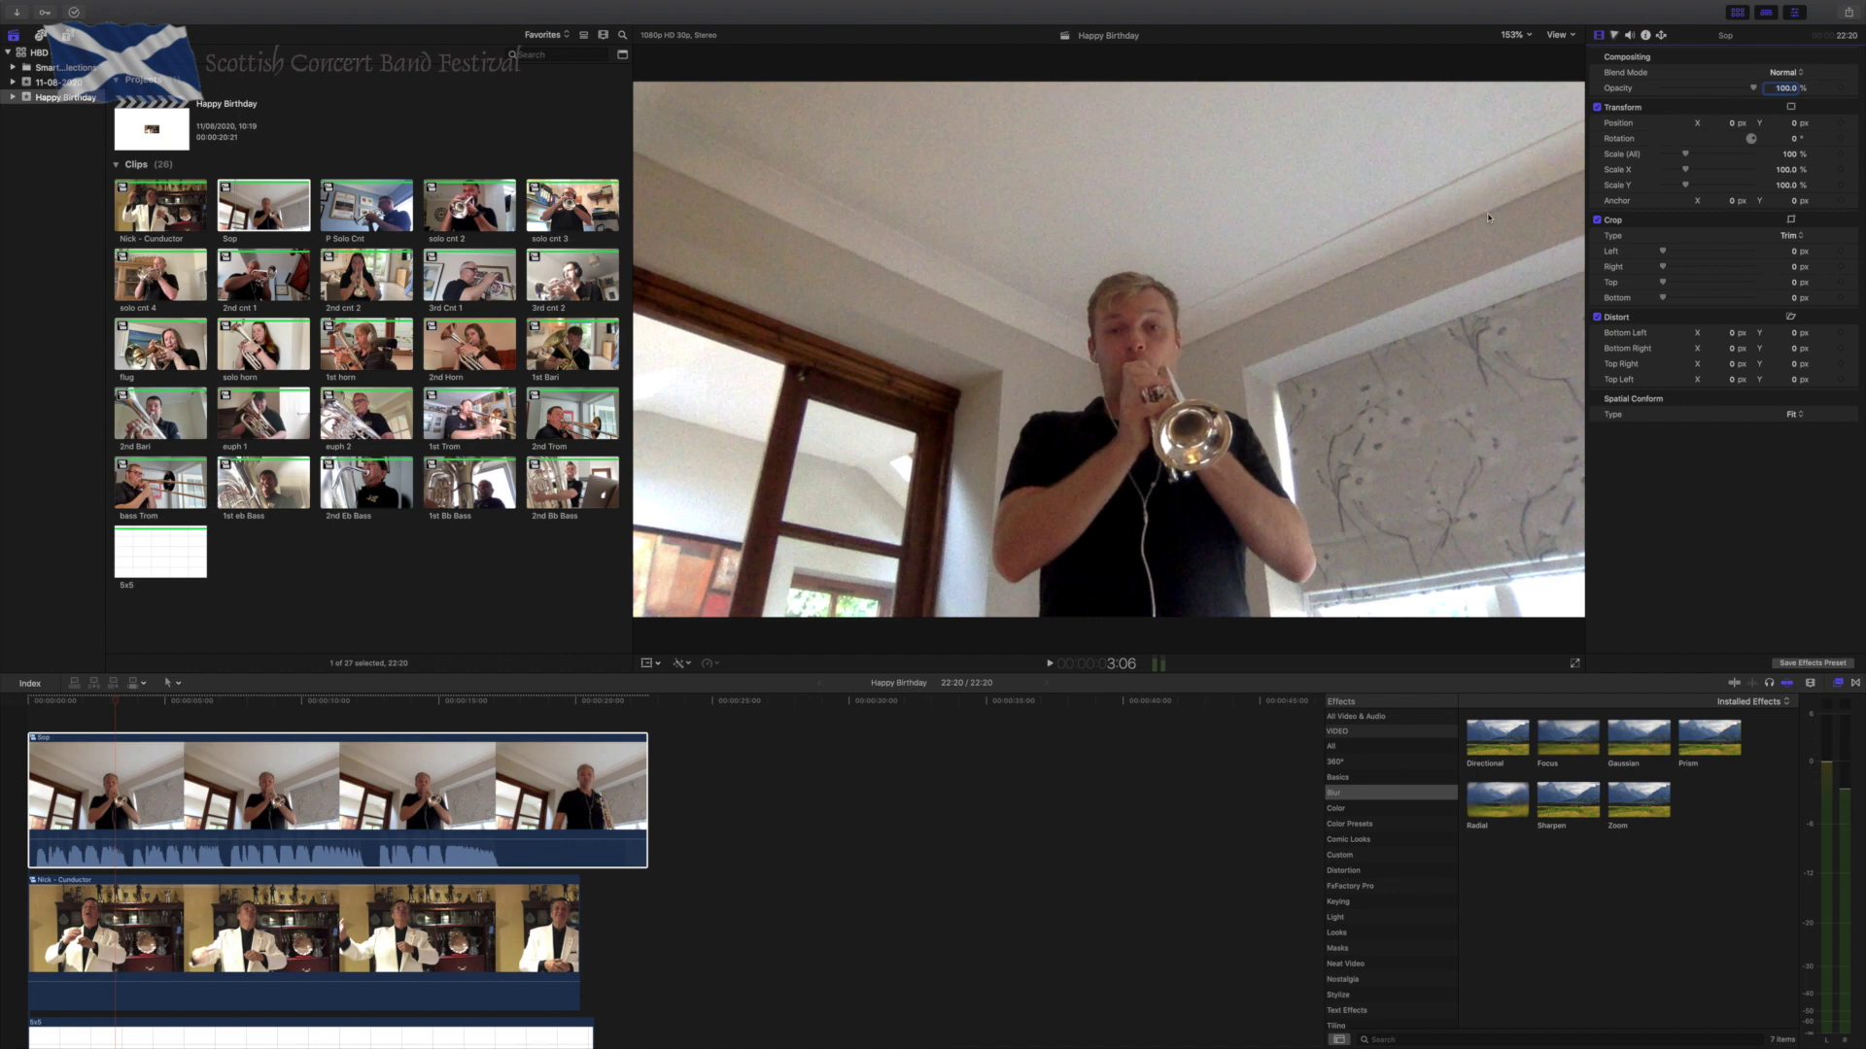
Set the anchor of the Sop clip to X -960 px and Y -540 px.
{"action": "left_click", "coordinate": [1732, 200]}
{"action": "type", "text": "-96"}
{"action": "key", "text": "Return"}
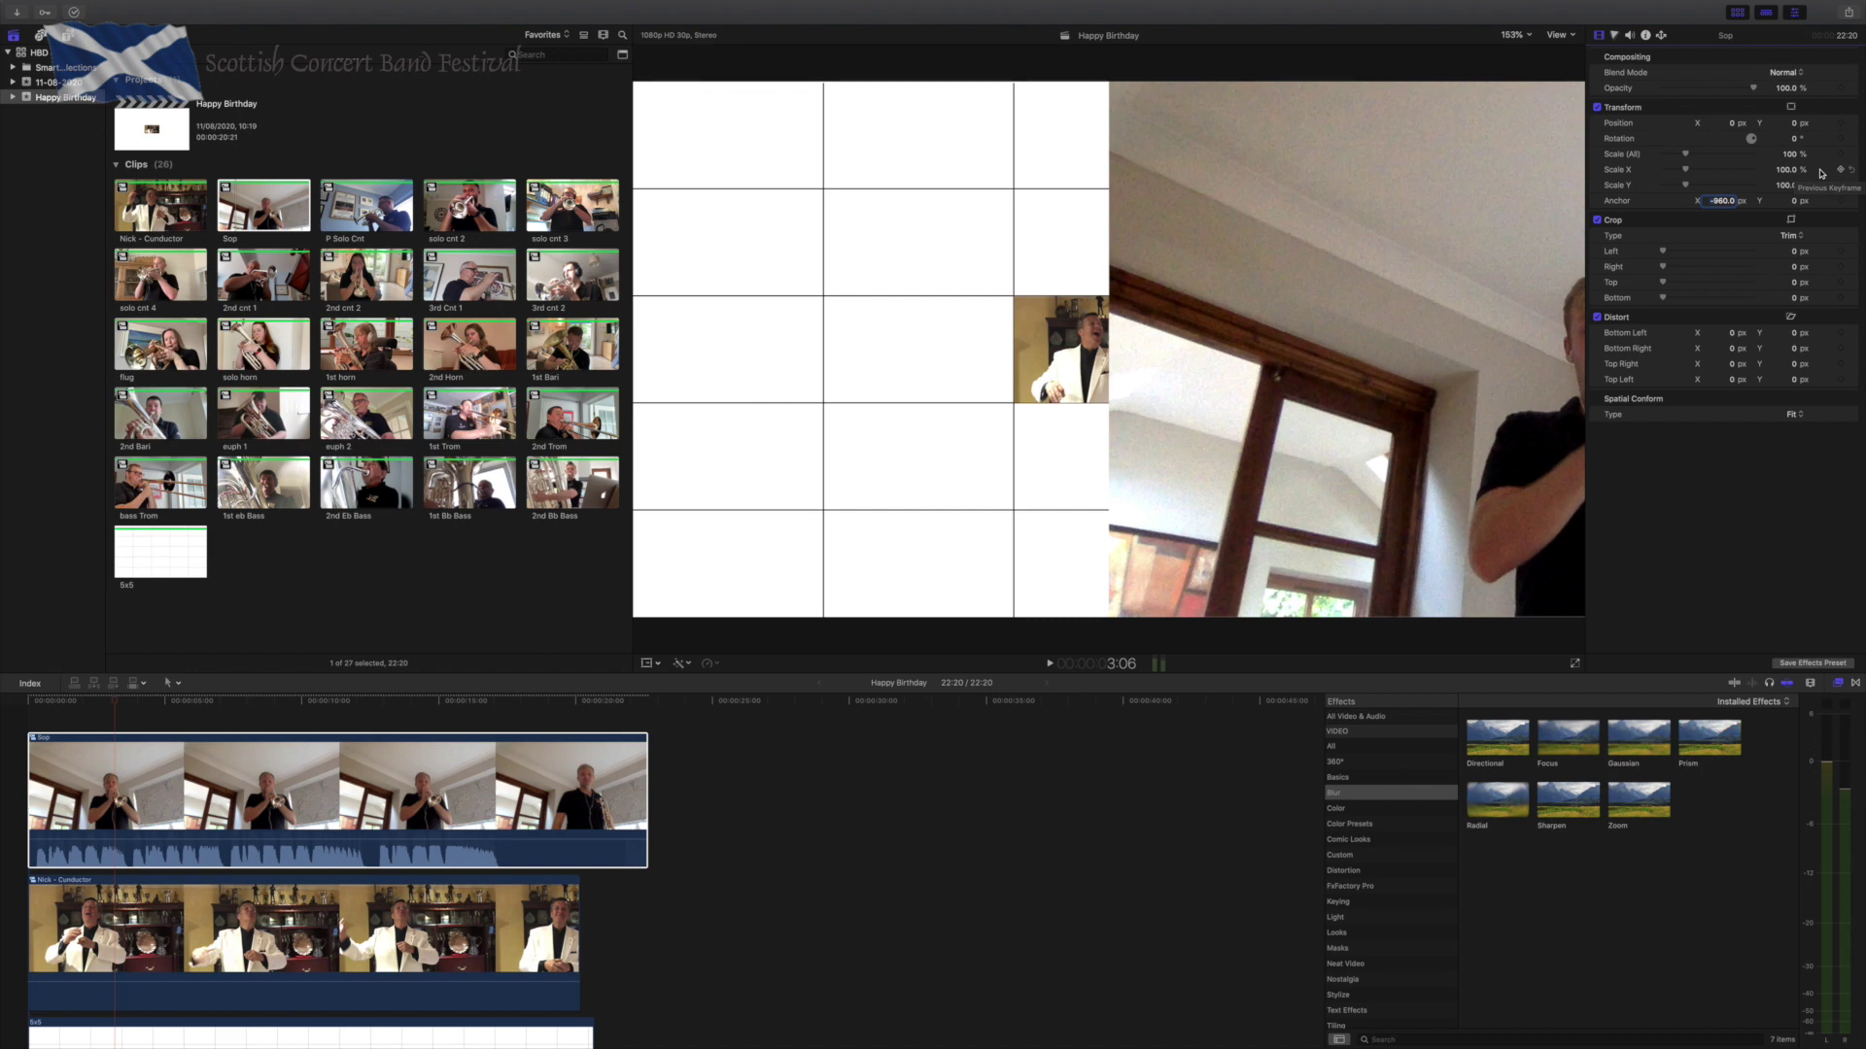
{"action": "key", "text": "Tab"}
{"action": "key", "text": "Return"}
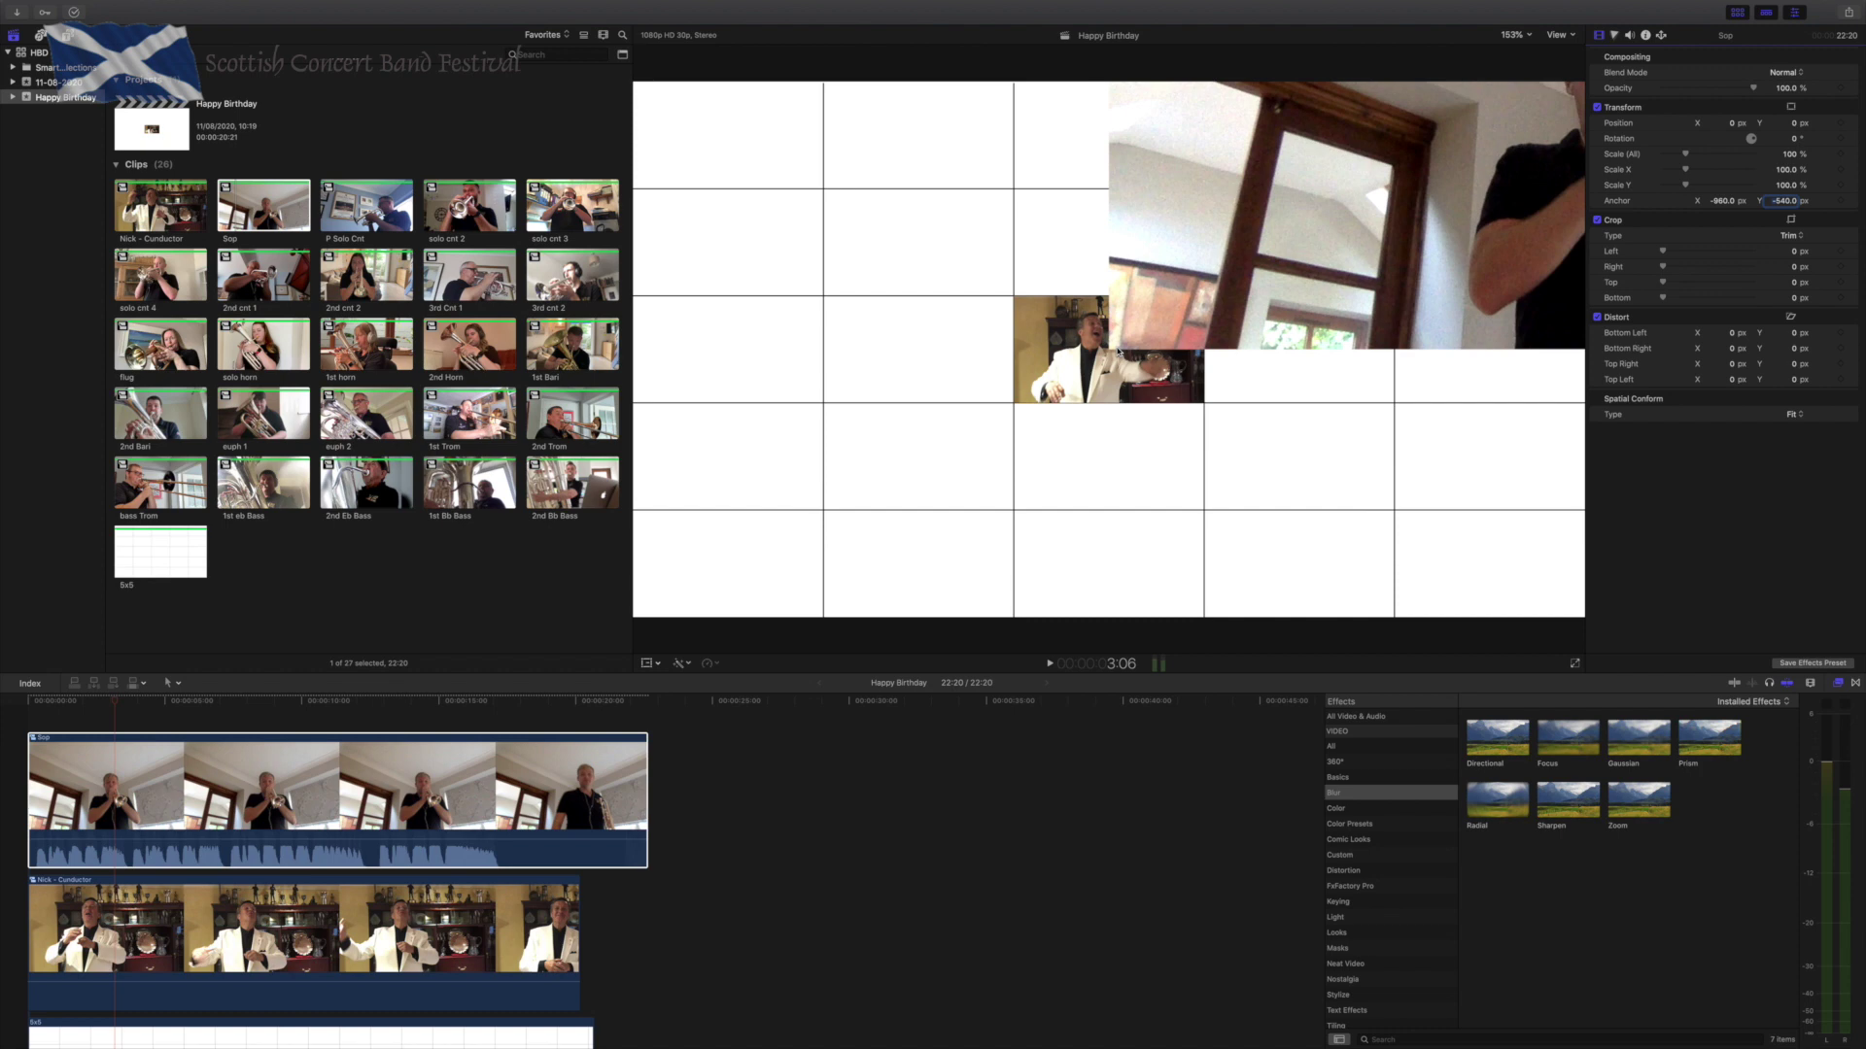
Set the overall scale of the re-anchored Sop clip to 20%.
{"action": "left_click", "coordinate": [1733, 124]}
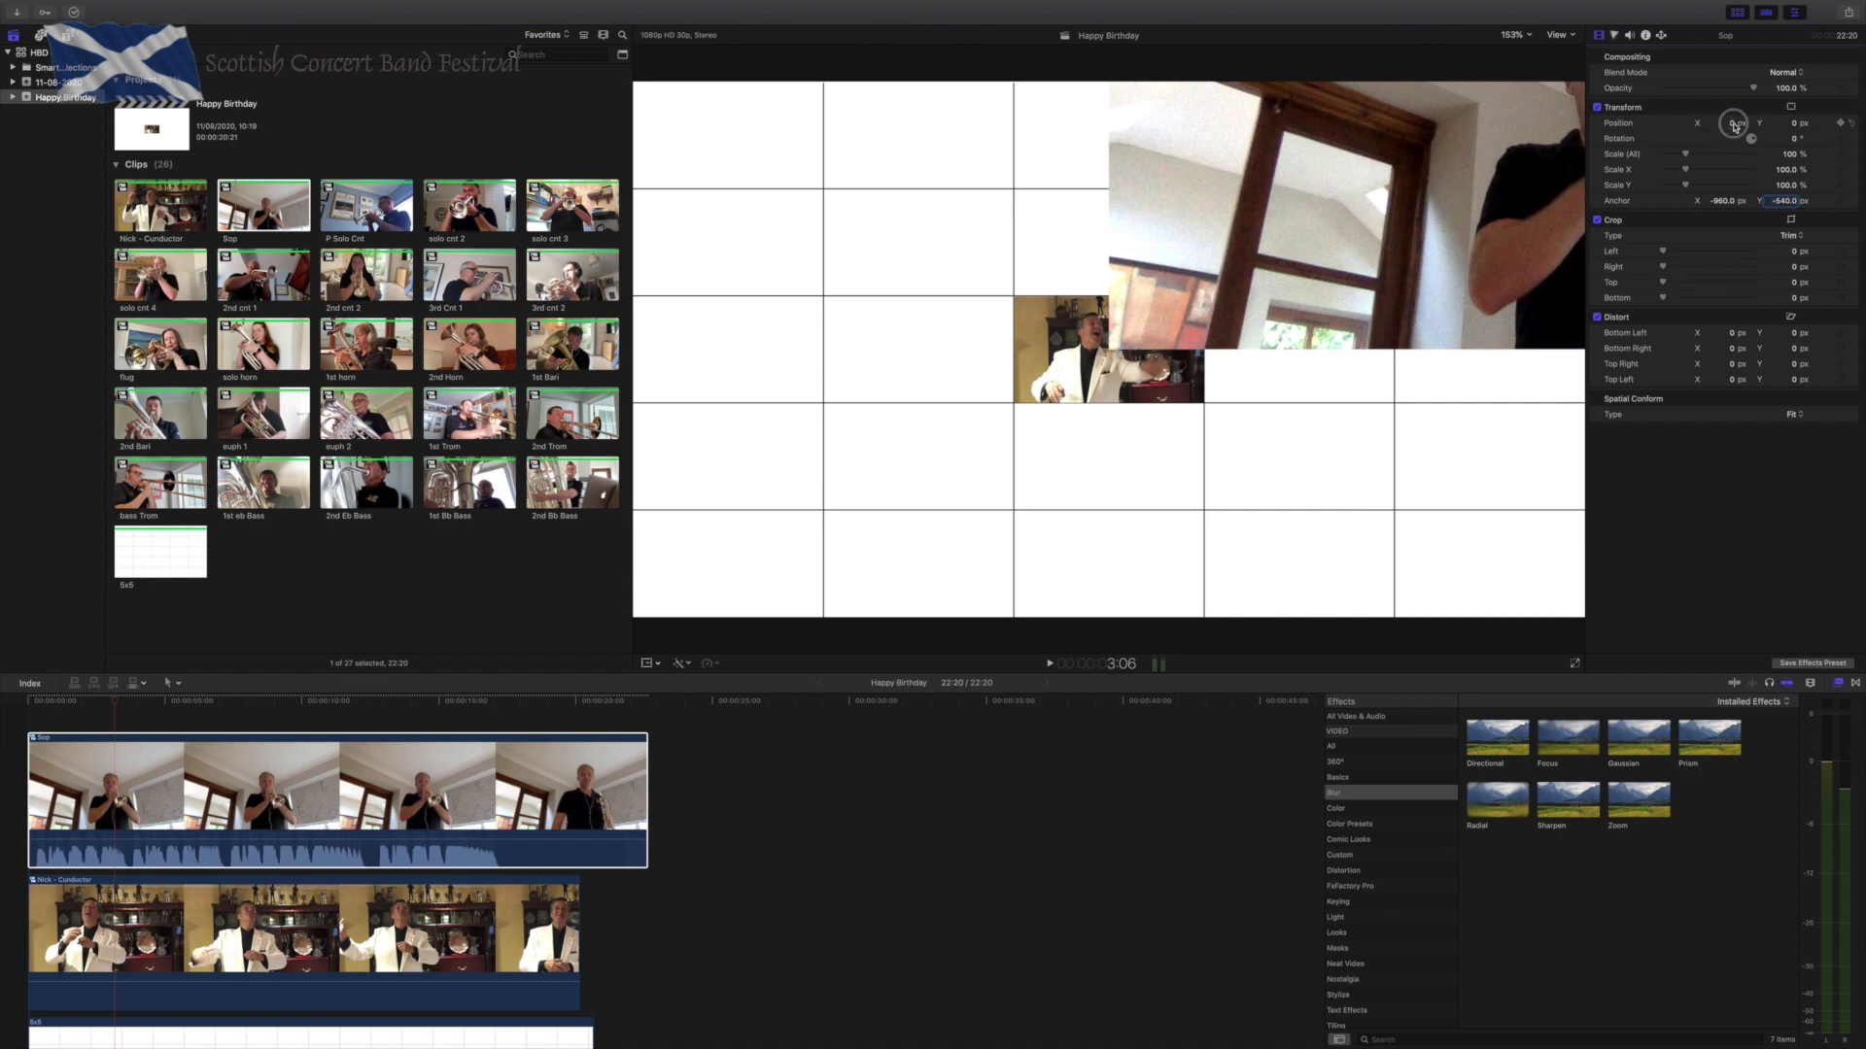
{"action": "left_click", "coordinate": [1793, 123]}
{"action": "left_click", "coordinate": [1794, 124]}
{"action": "left_click", "coordinate": [1789, 155]}
{"action": "type", "text": "20"}
{"action": "key", "text": "Return"}
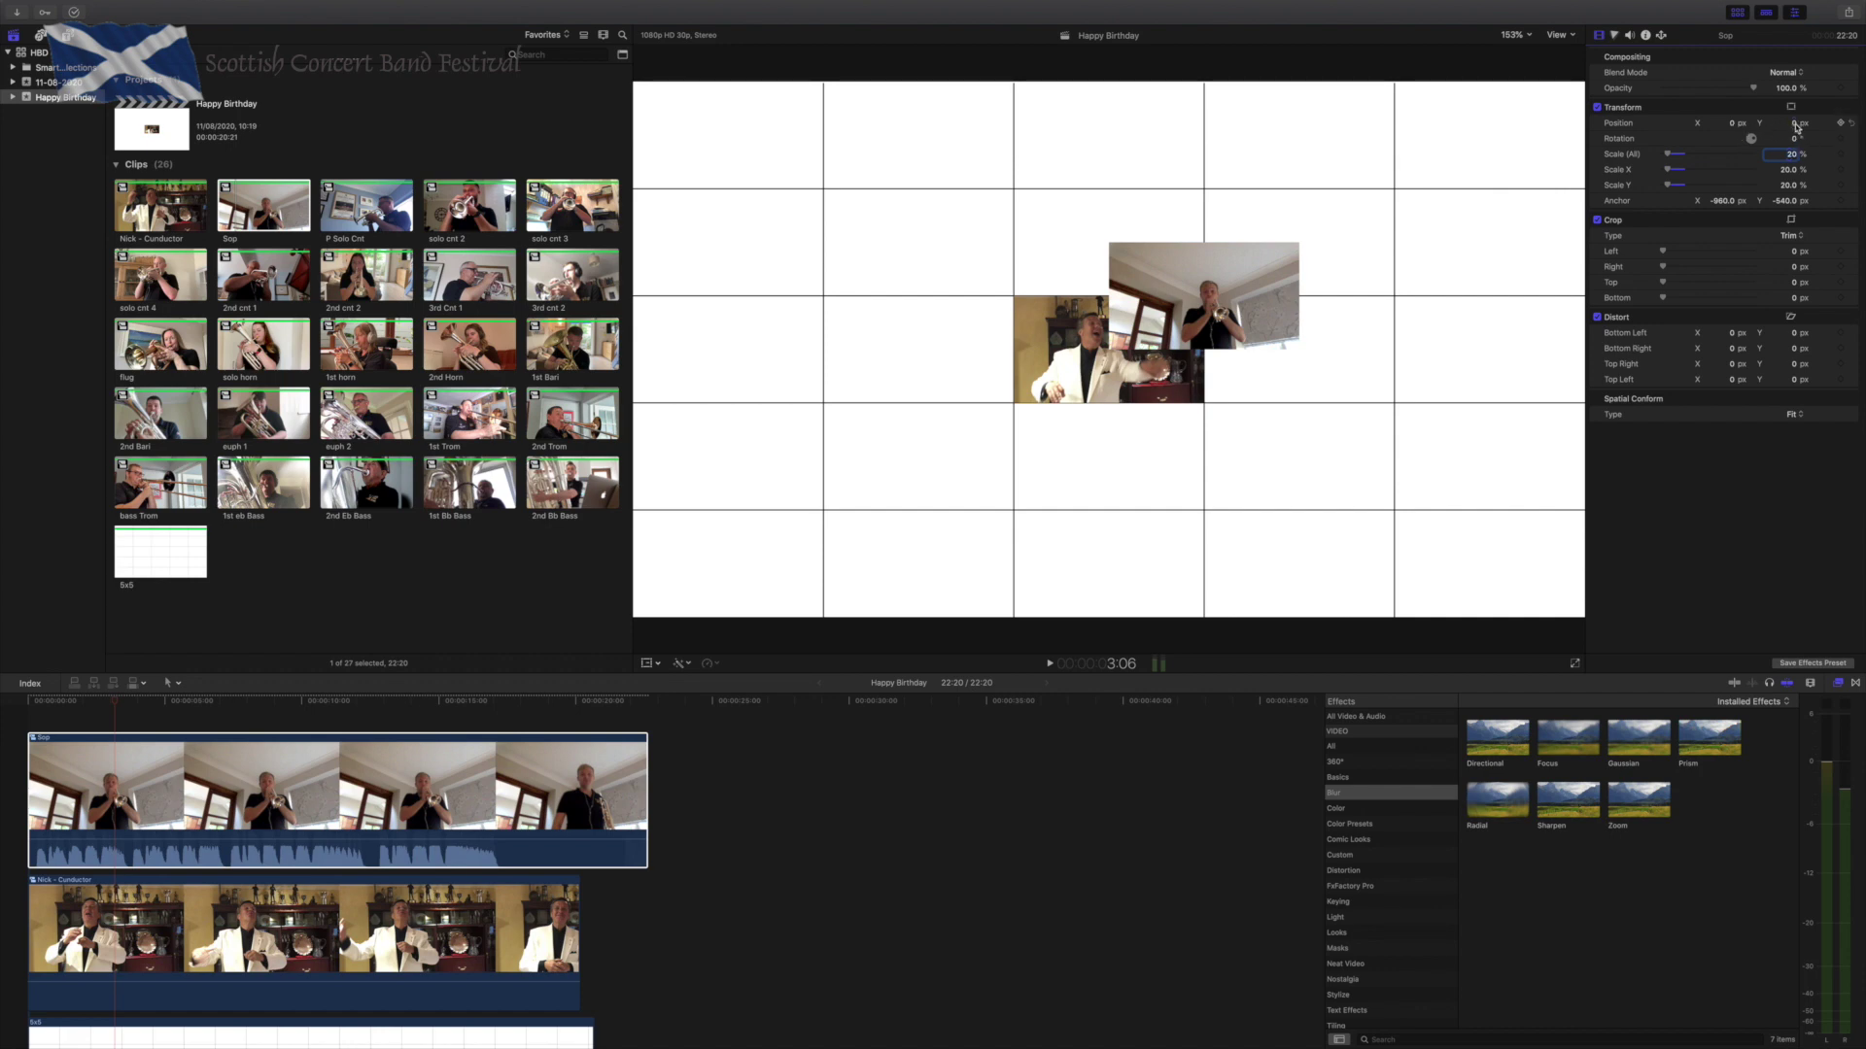
Position the Sop clip in the grid's bottom-left cell at X -960 px and Y -540 px.
{"action": "left_click", "coordinate": [1735, 124]}
{"action": "type", "text": "-960"}
{"action": "key", "text": "Return"}
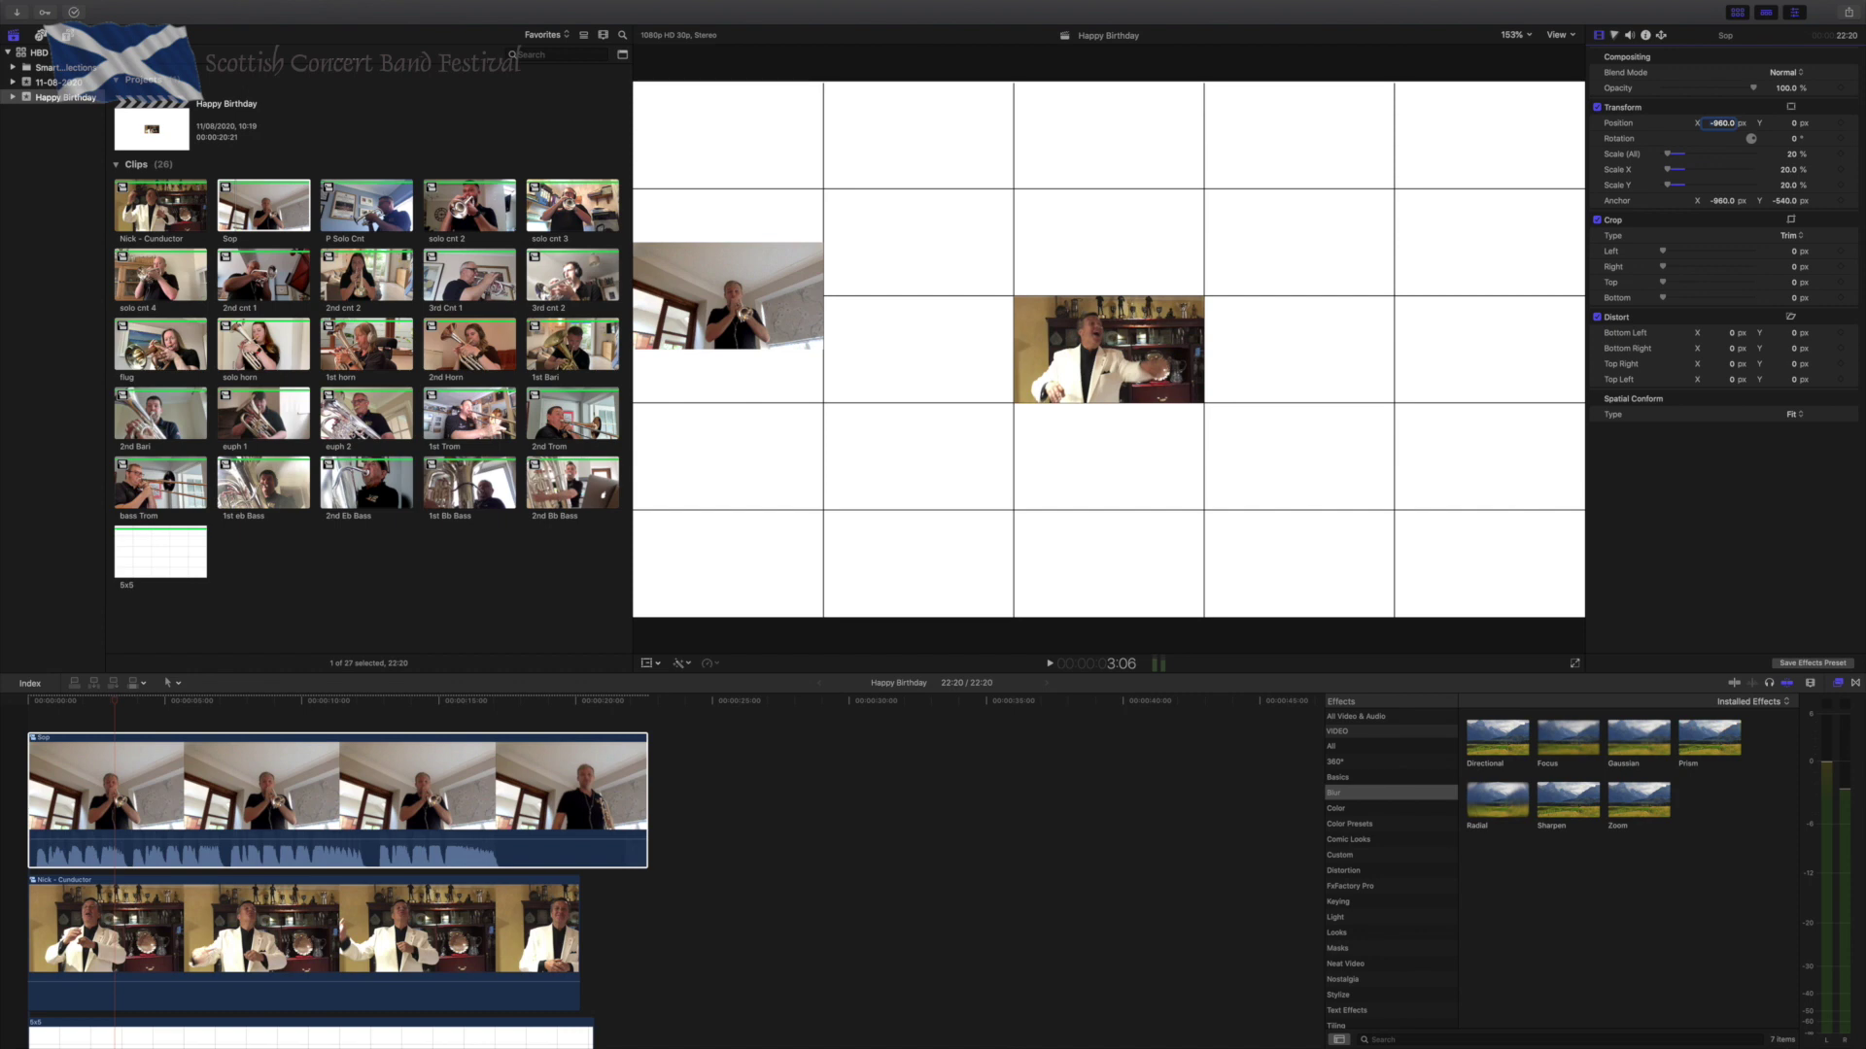
{"action": "left_click", "coordinate": [1794, 123]}
{"action": "key", "text": "Return"}
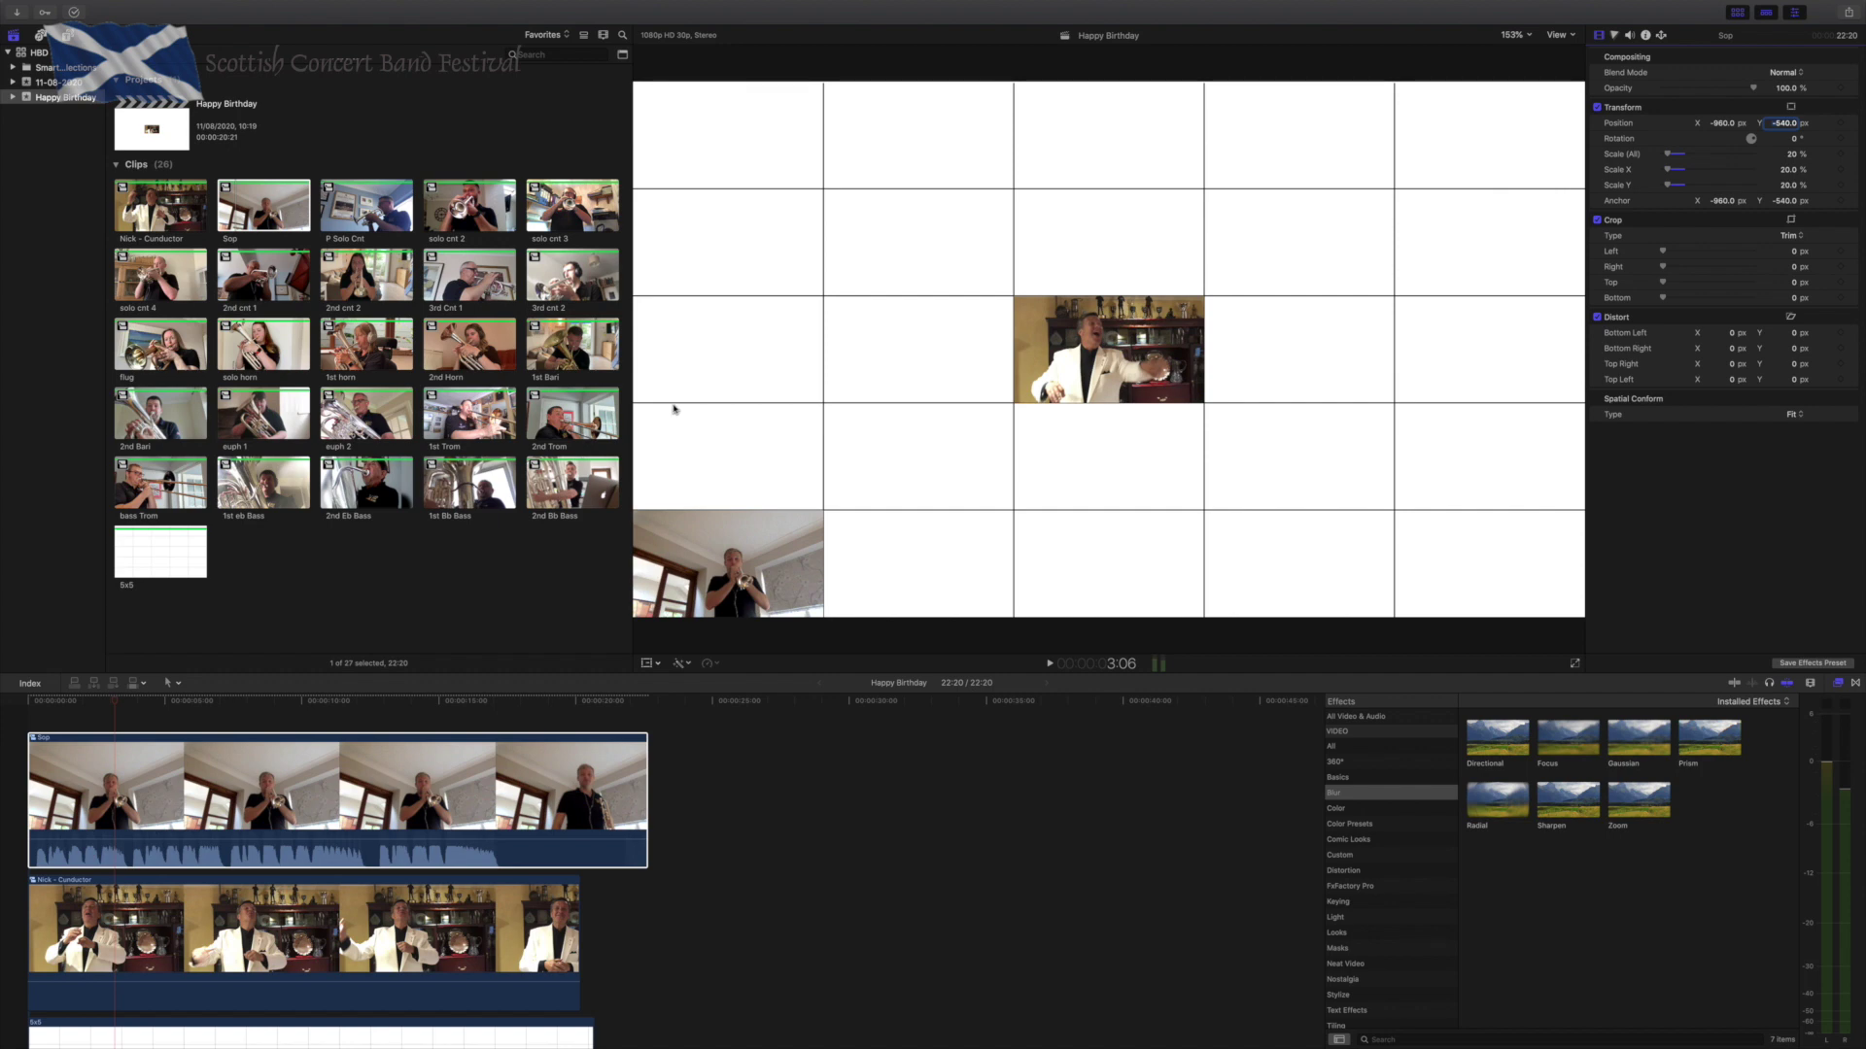
Connect the P Solo Cnt clip above the Sop clip at the timeline start and set its anchor to X -960 px, Y -540 px.
{"action": "left_click", "coordinate": [367, 205]}
{"action": "left_click_drag", "start_coordinate": [345, 443], "coordinate": [29, 703]}
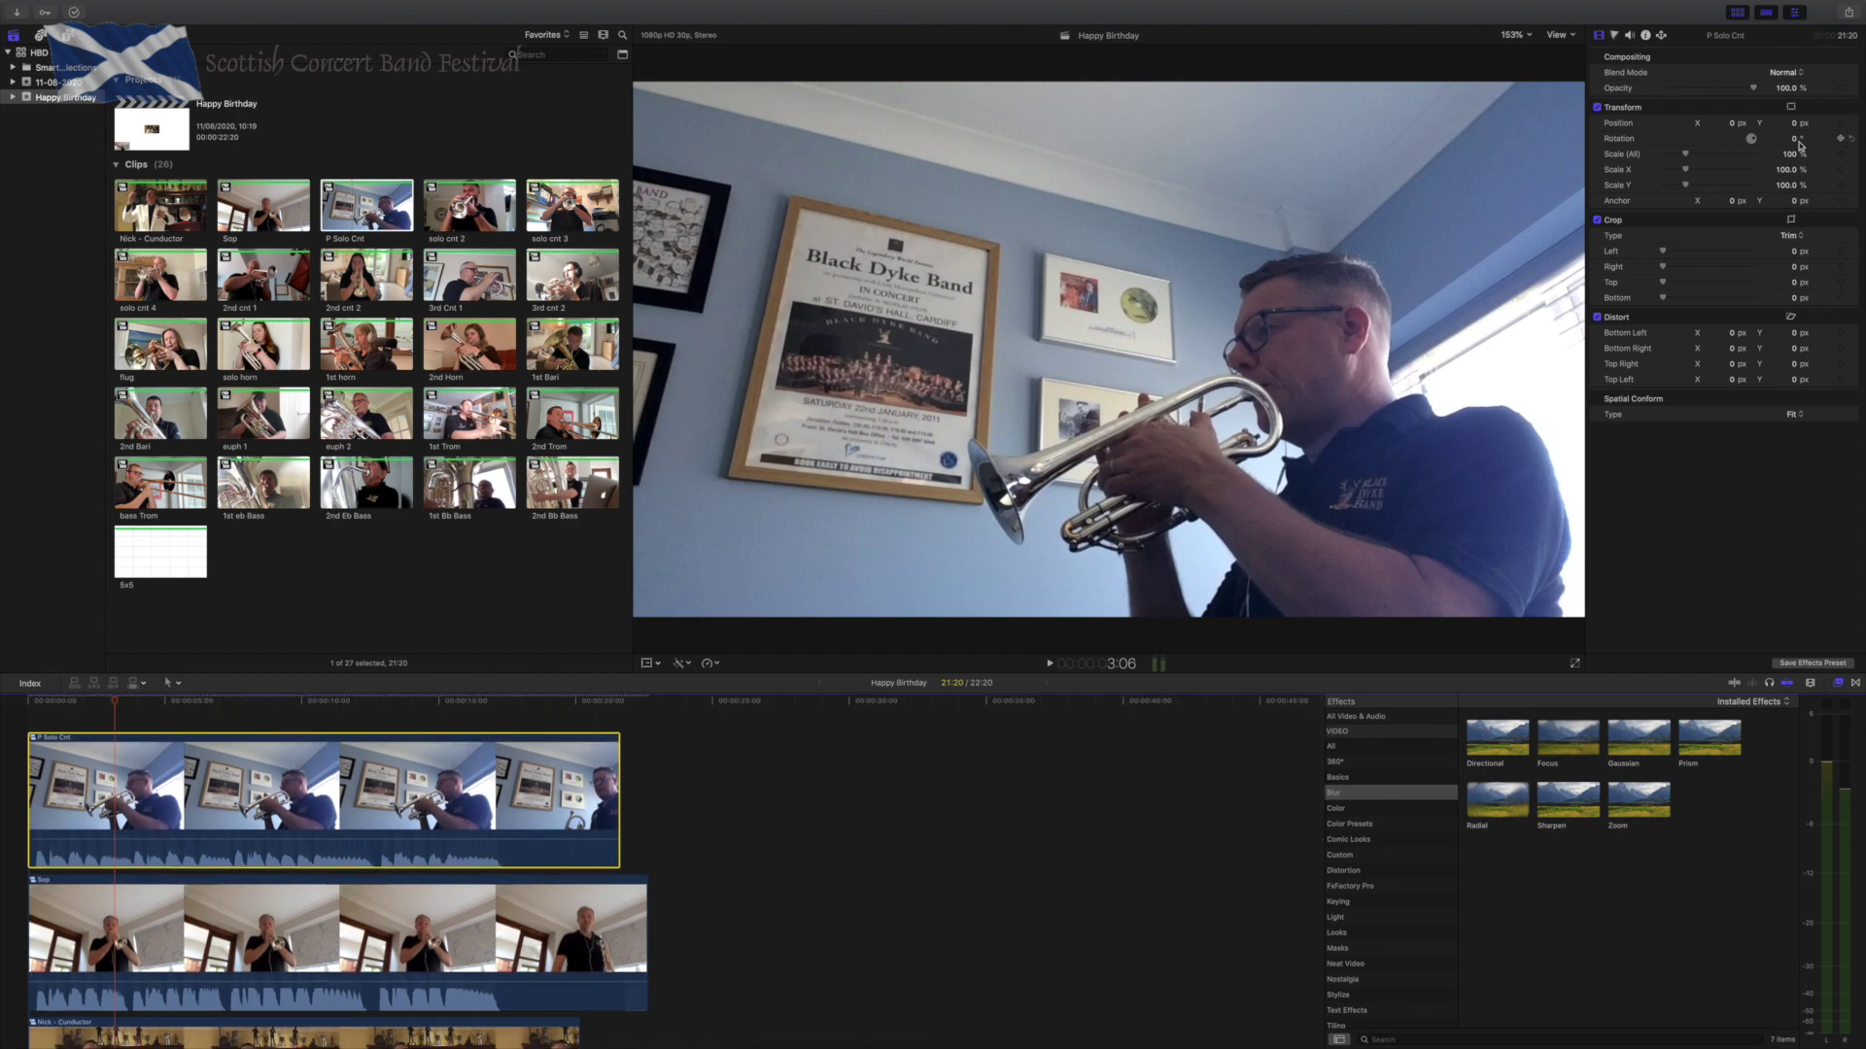
{"action": "left_click", "coordinate": [1731, 200]}
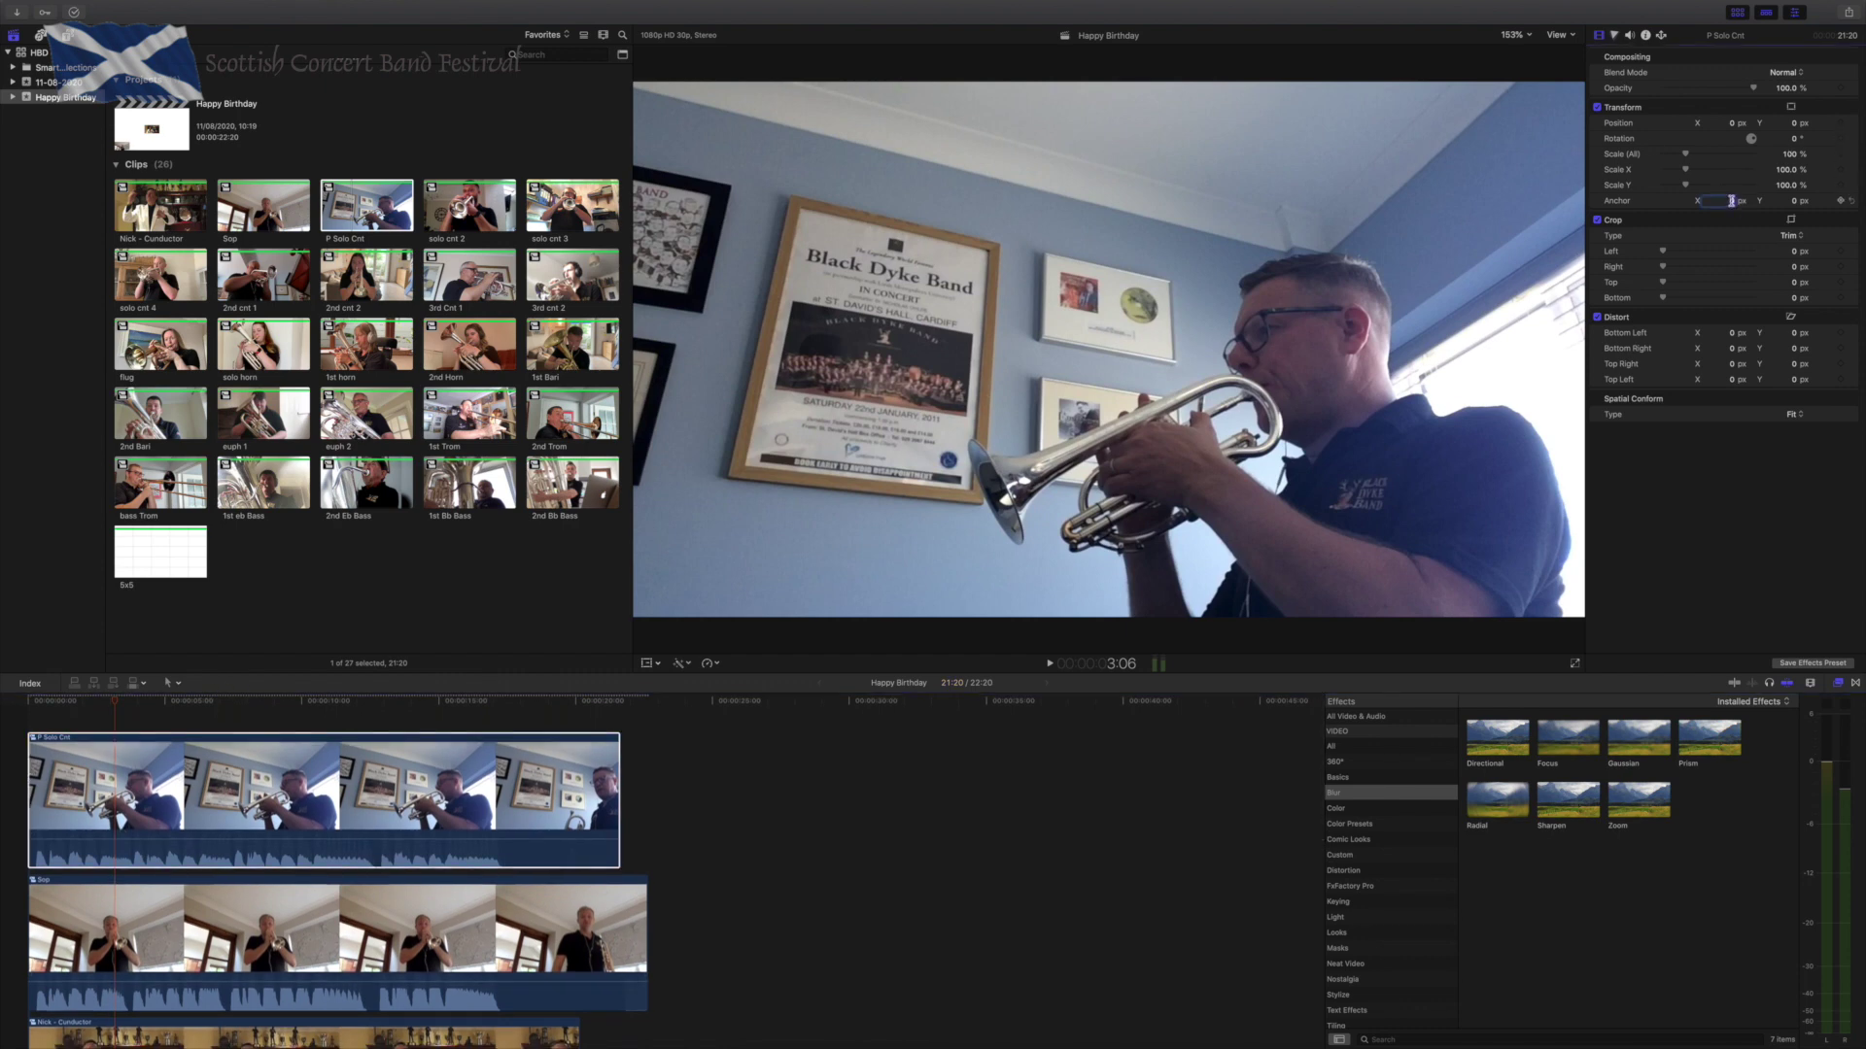
{"action": "type", "text": "-960"}
{"action": "left_click", "coordinate": [1798, 201]}
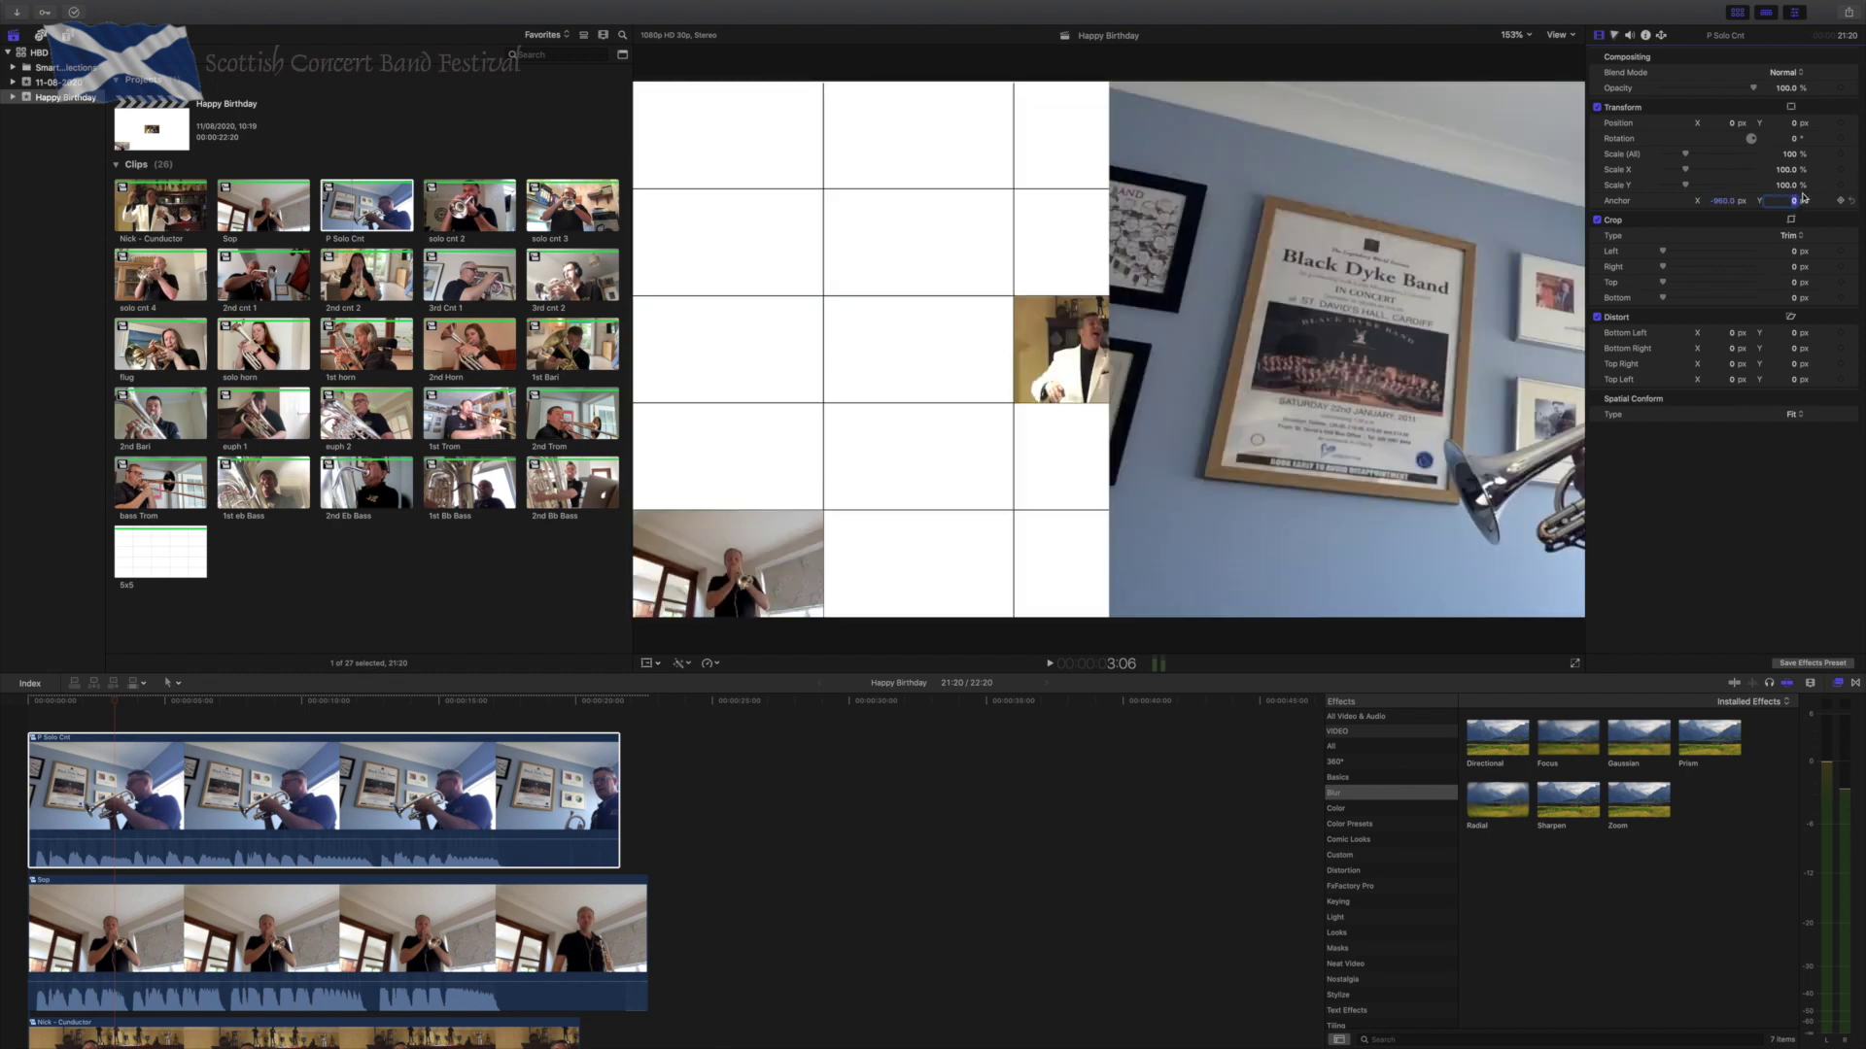
{"action": "type", "text": "-540"}
{"action": "key", "text": "Return"}
Scale the P Solo Cnt clip to 20% and set its position to X -576 px, Y -540 px.
{"action": "left_click", "coordinate": [1793, 155]}
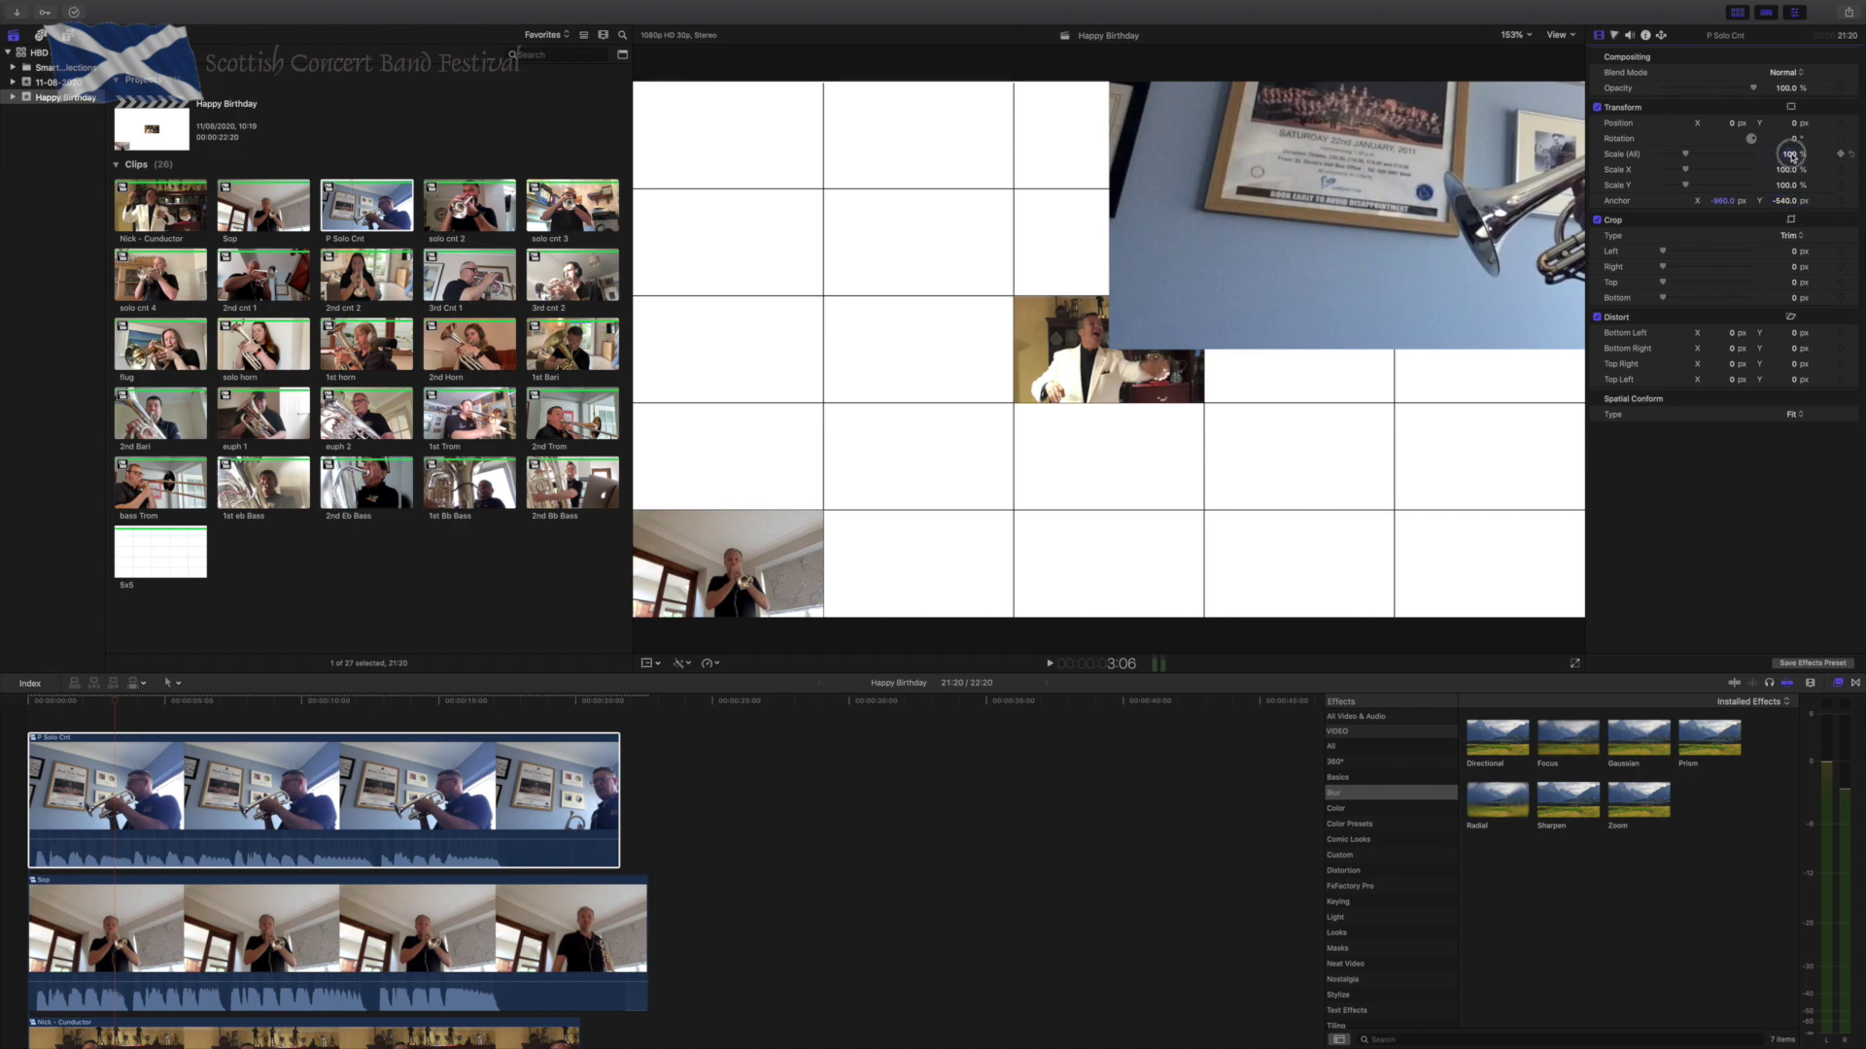
{"action": "type", "text": "20"}
{"action": "key", "text": "Return"}
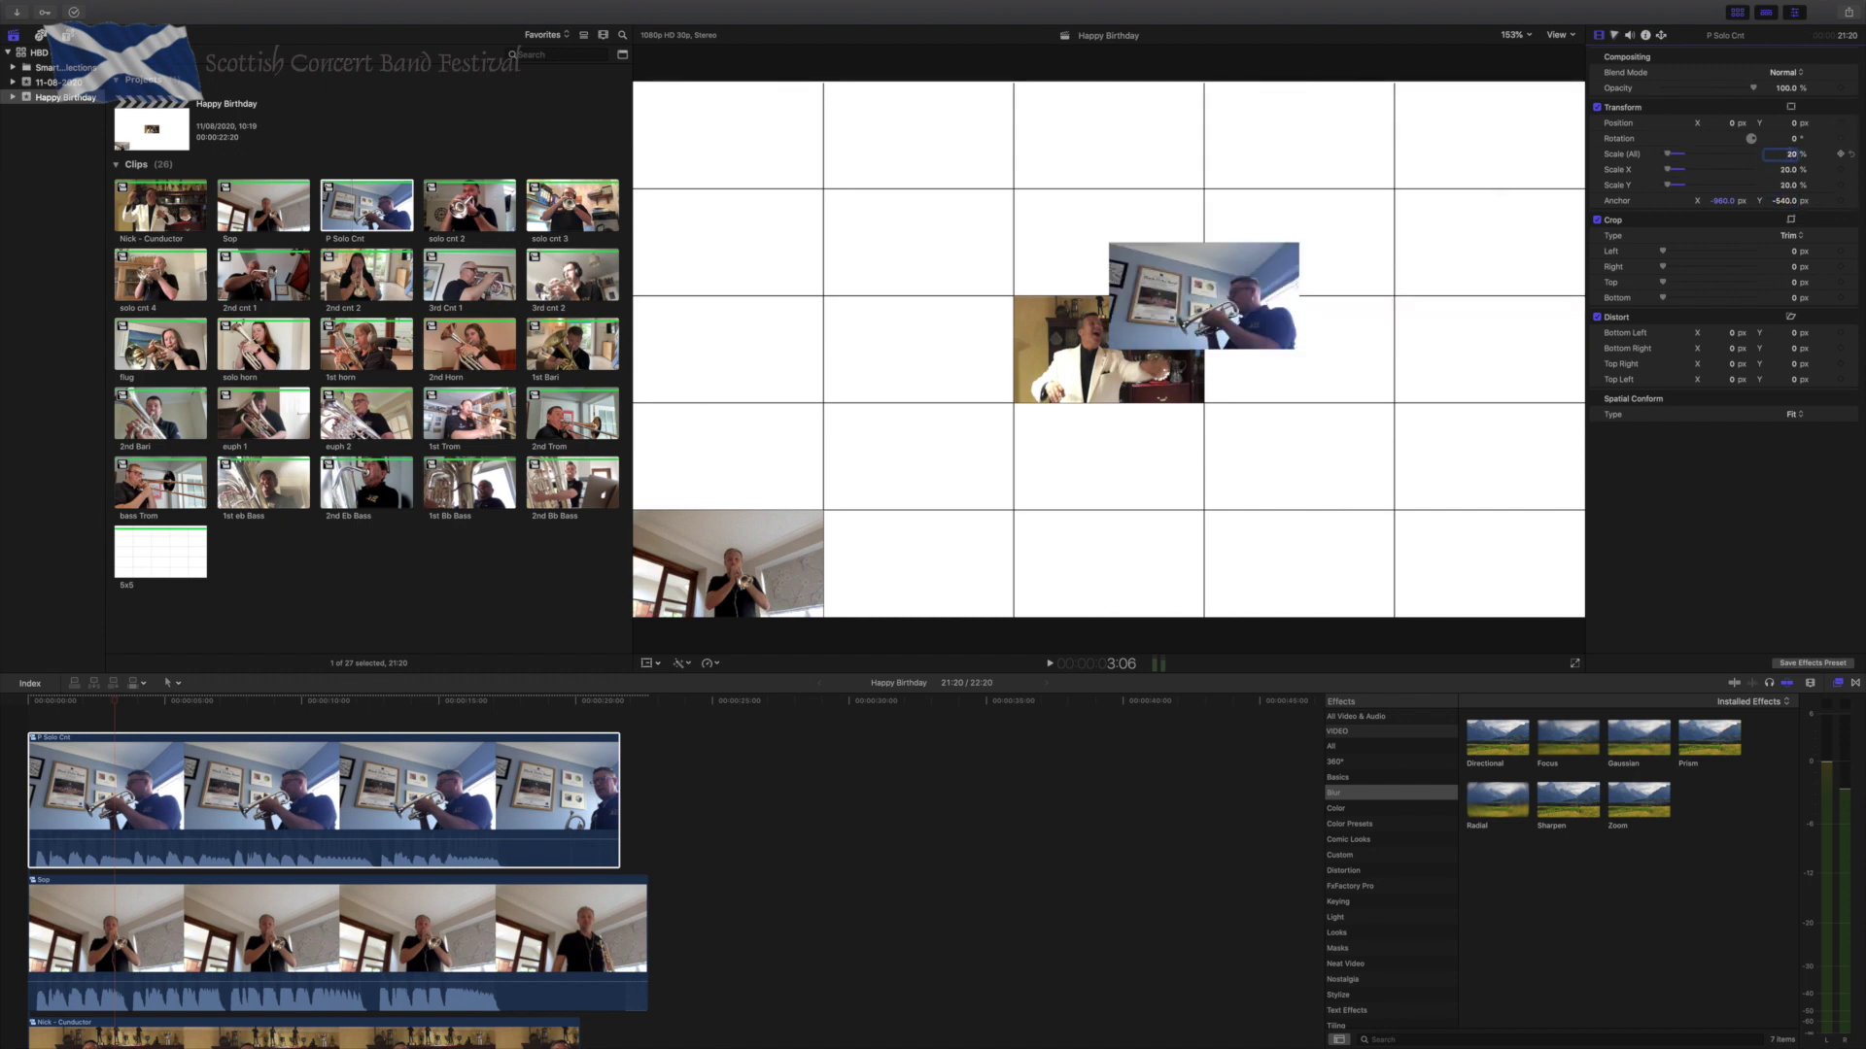
{"action": "left_click", "coordinate": [1793, 123]}
{"action": "type", "text": "-540"}
{"action": "key", "text": "Return"}
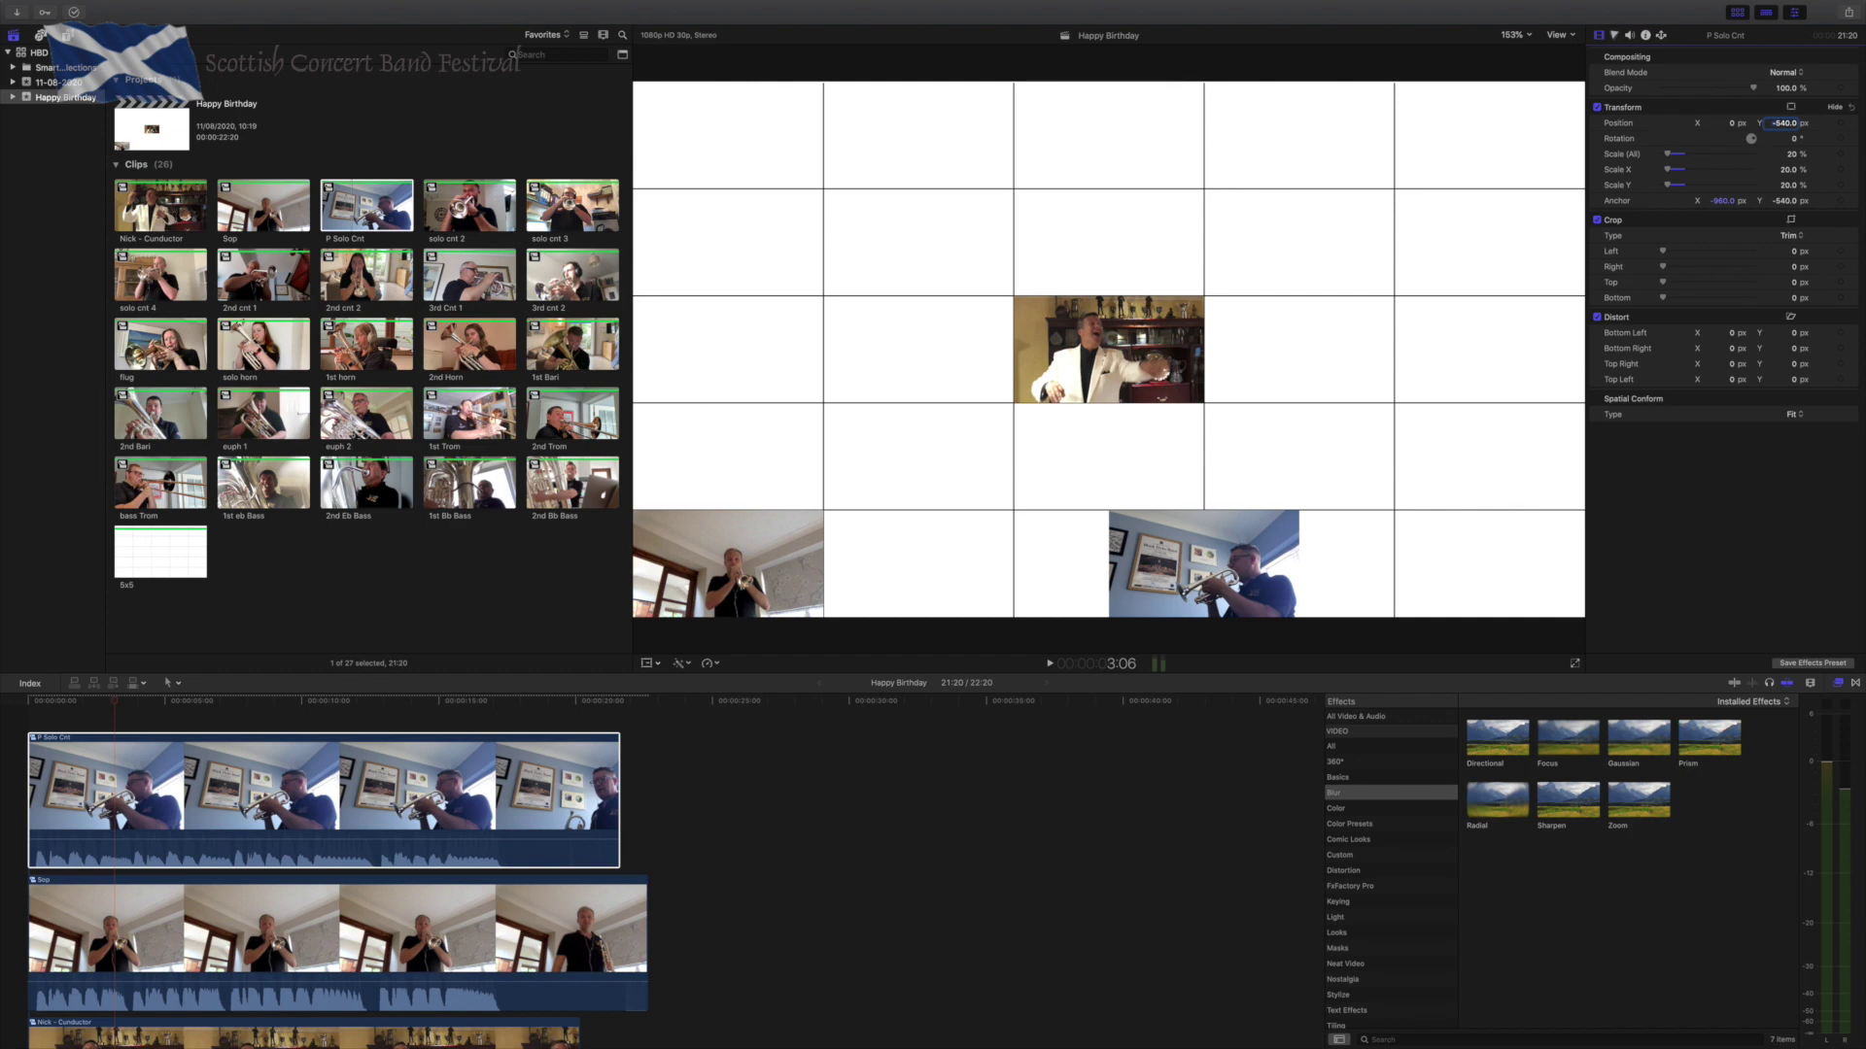
{"action": "left_click", "coordinate": [1796, 124]}
{"action": "left_click", "coordinate": [1731, 123]}
{"action": "type", "text": "-576"}
{"action": "key", "text": "Return"}
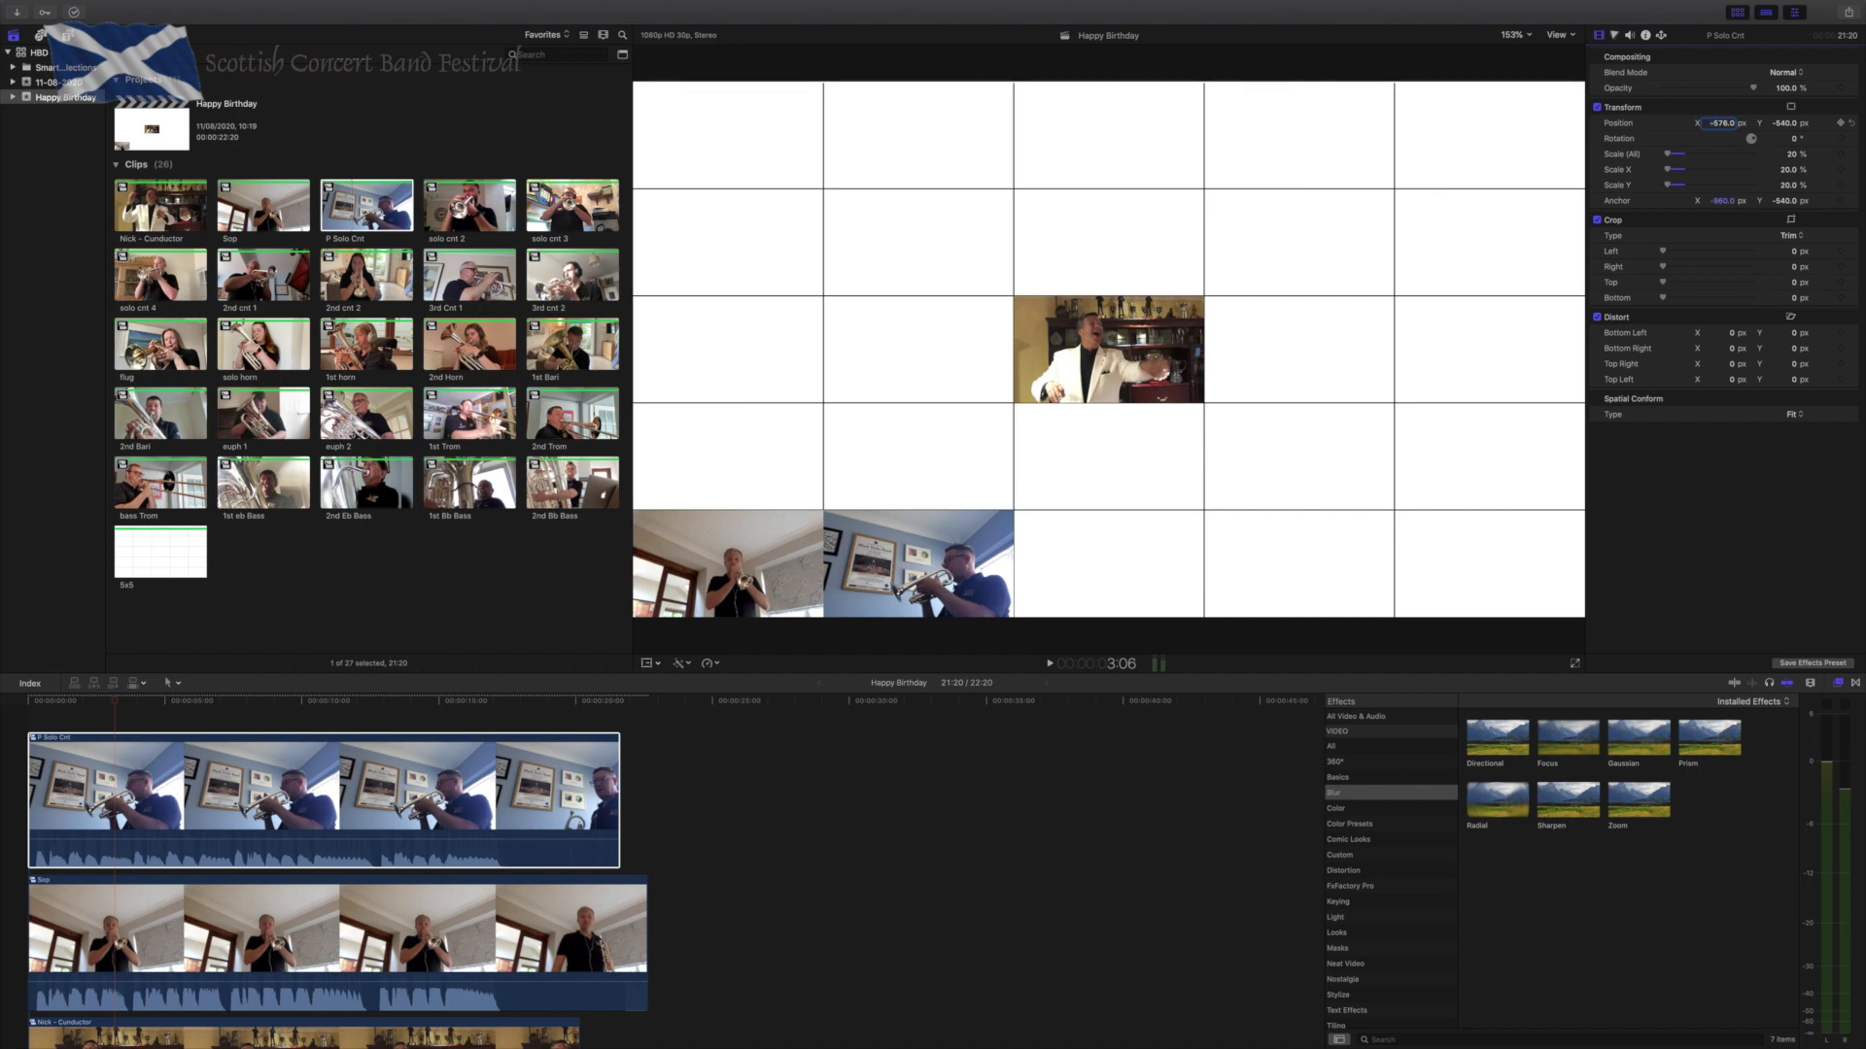
Connect the solo cnt 2 clip above the P Solo Cnt clip at the start of the timeline.
{"action": "left_click", "coordinate": [460, 224]}
{"action": "key", "text": "q"}
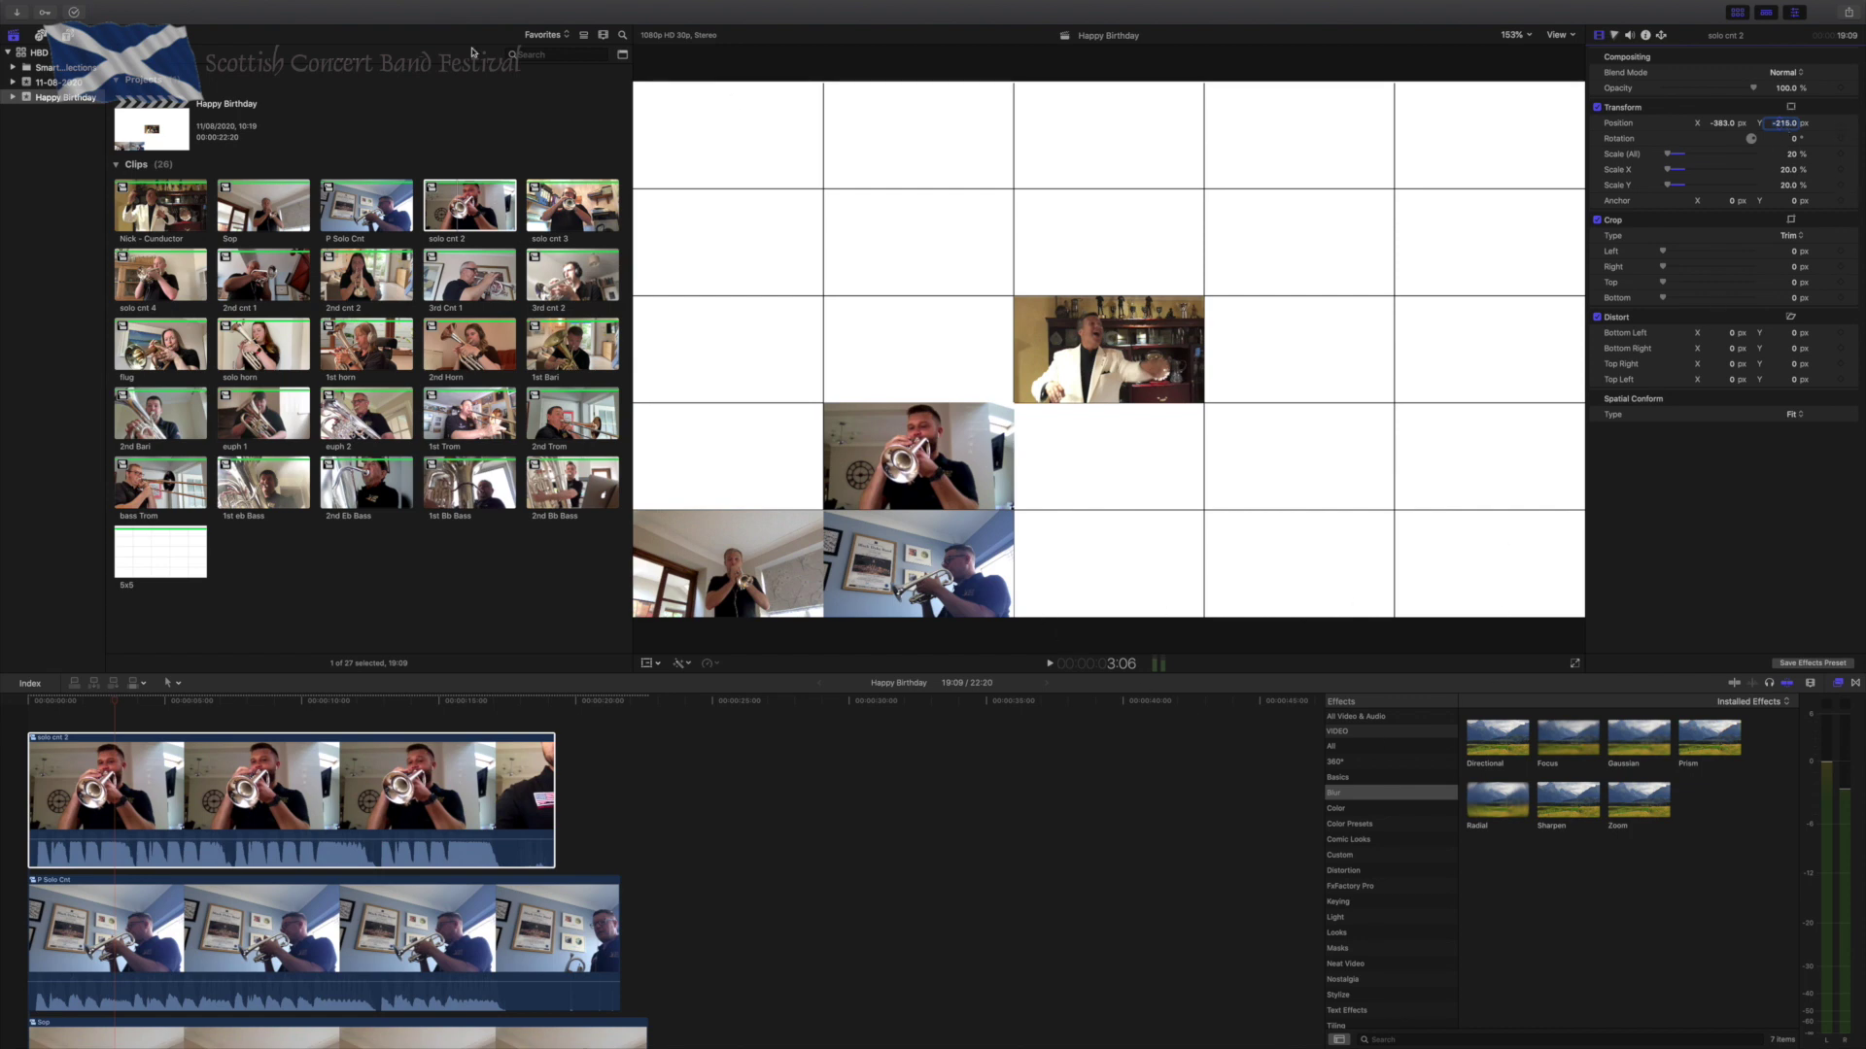
Connect the custom 25 Videos grid generator above all clips at the start of the timeline.
{"action": "left_click", "coordinate": [67, 36]}
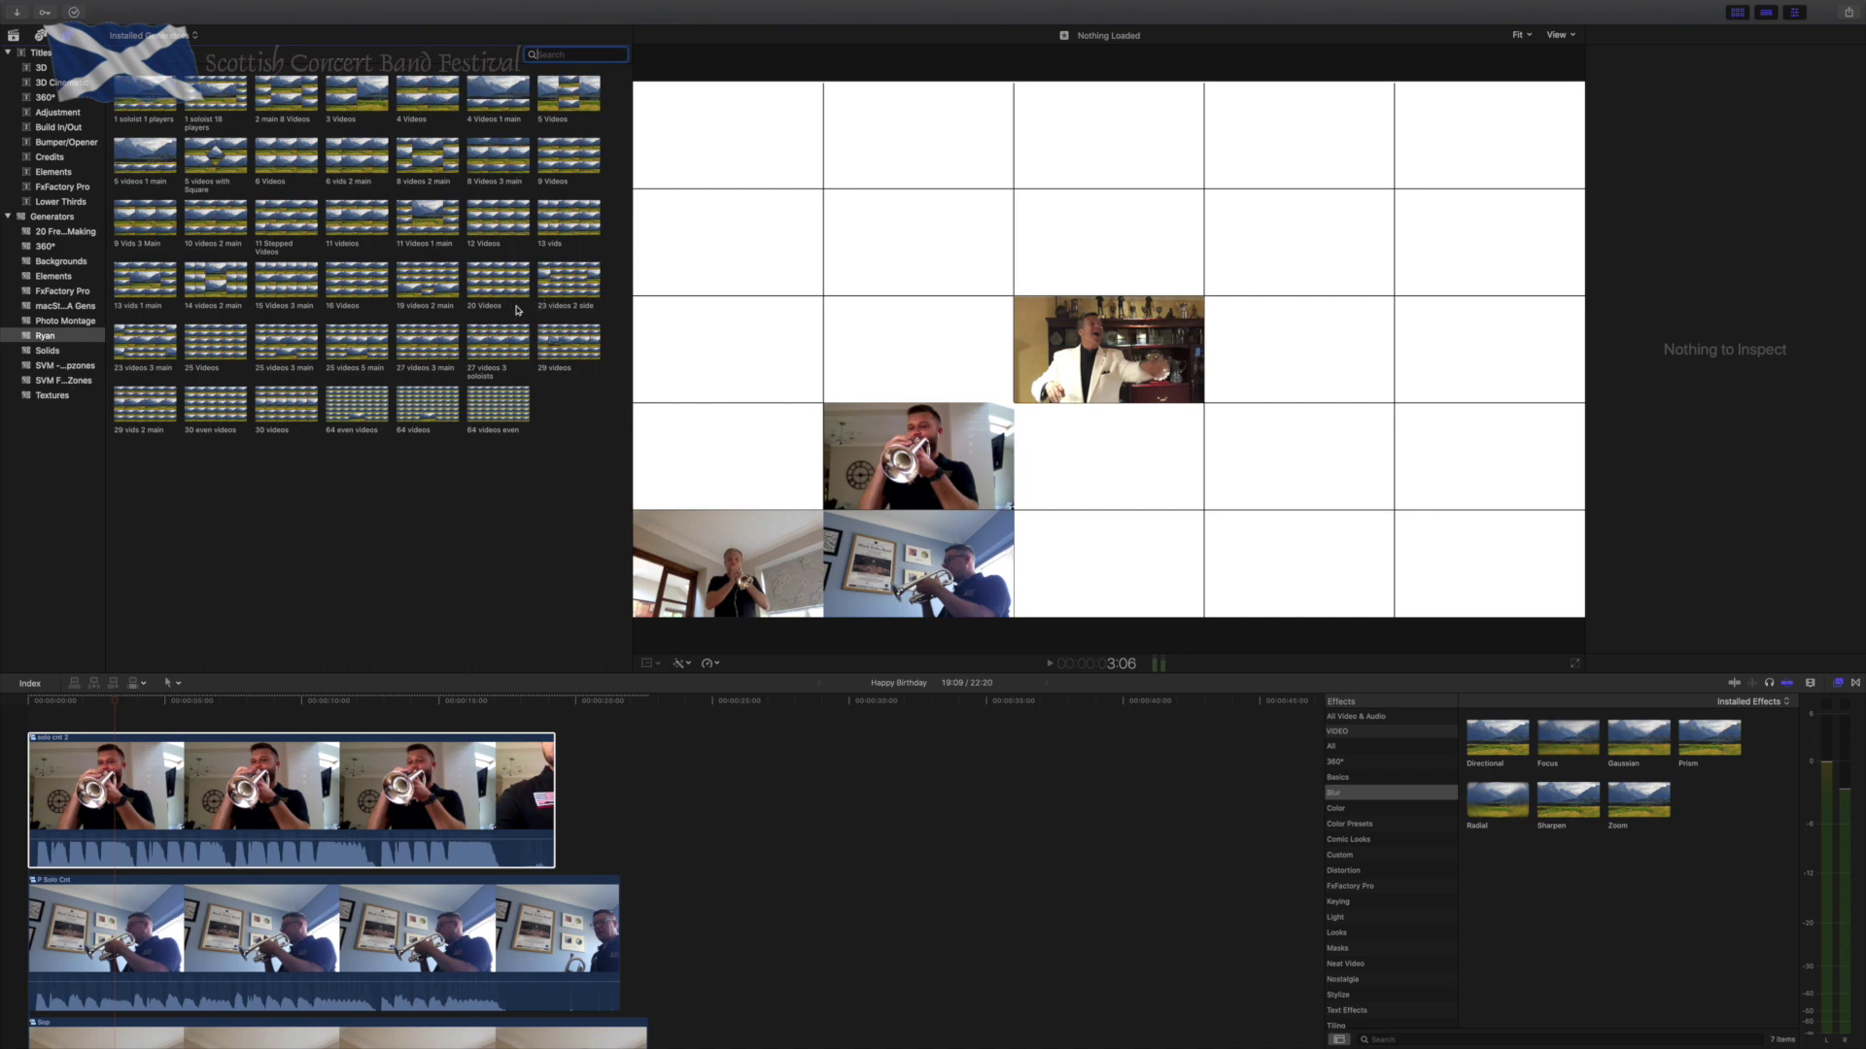
{"action": "left_click", "coordinate": [518, 406]}
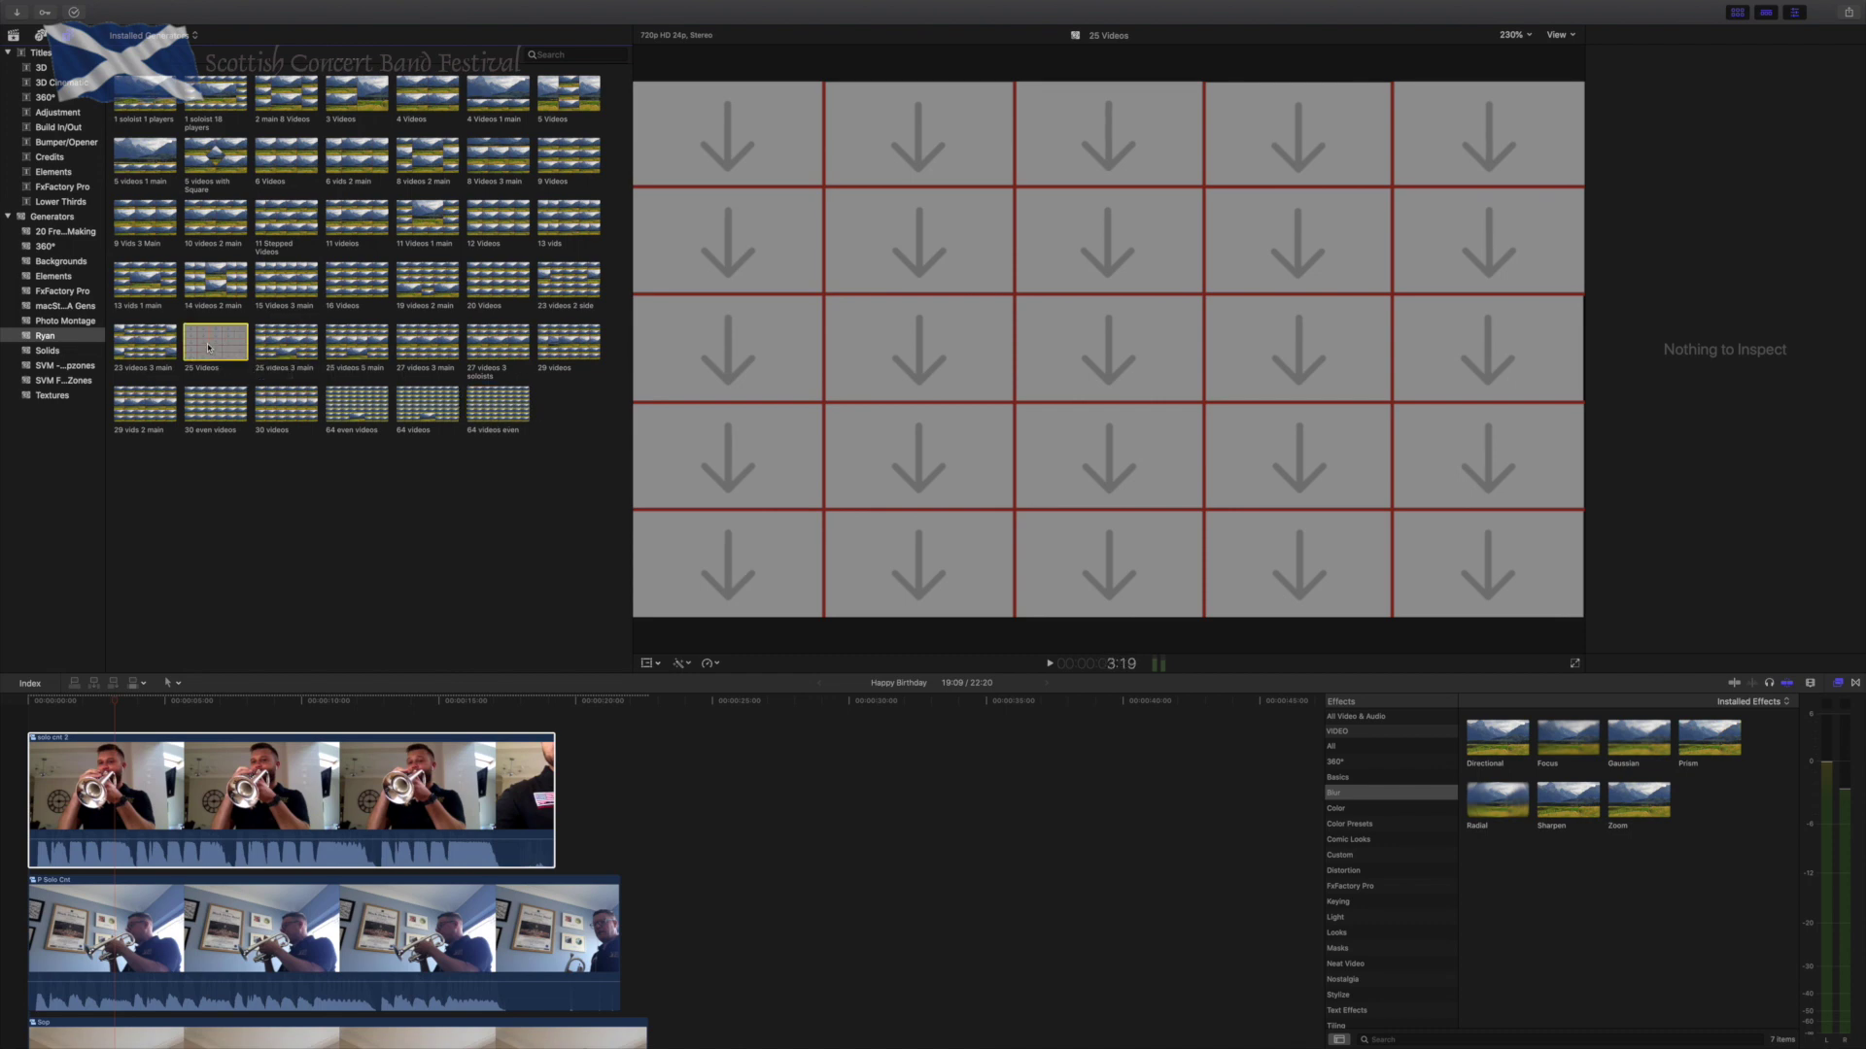
{"action": "left_click_drag", "start_coordinate": [213, 348], "coordinate": [34, 716]}
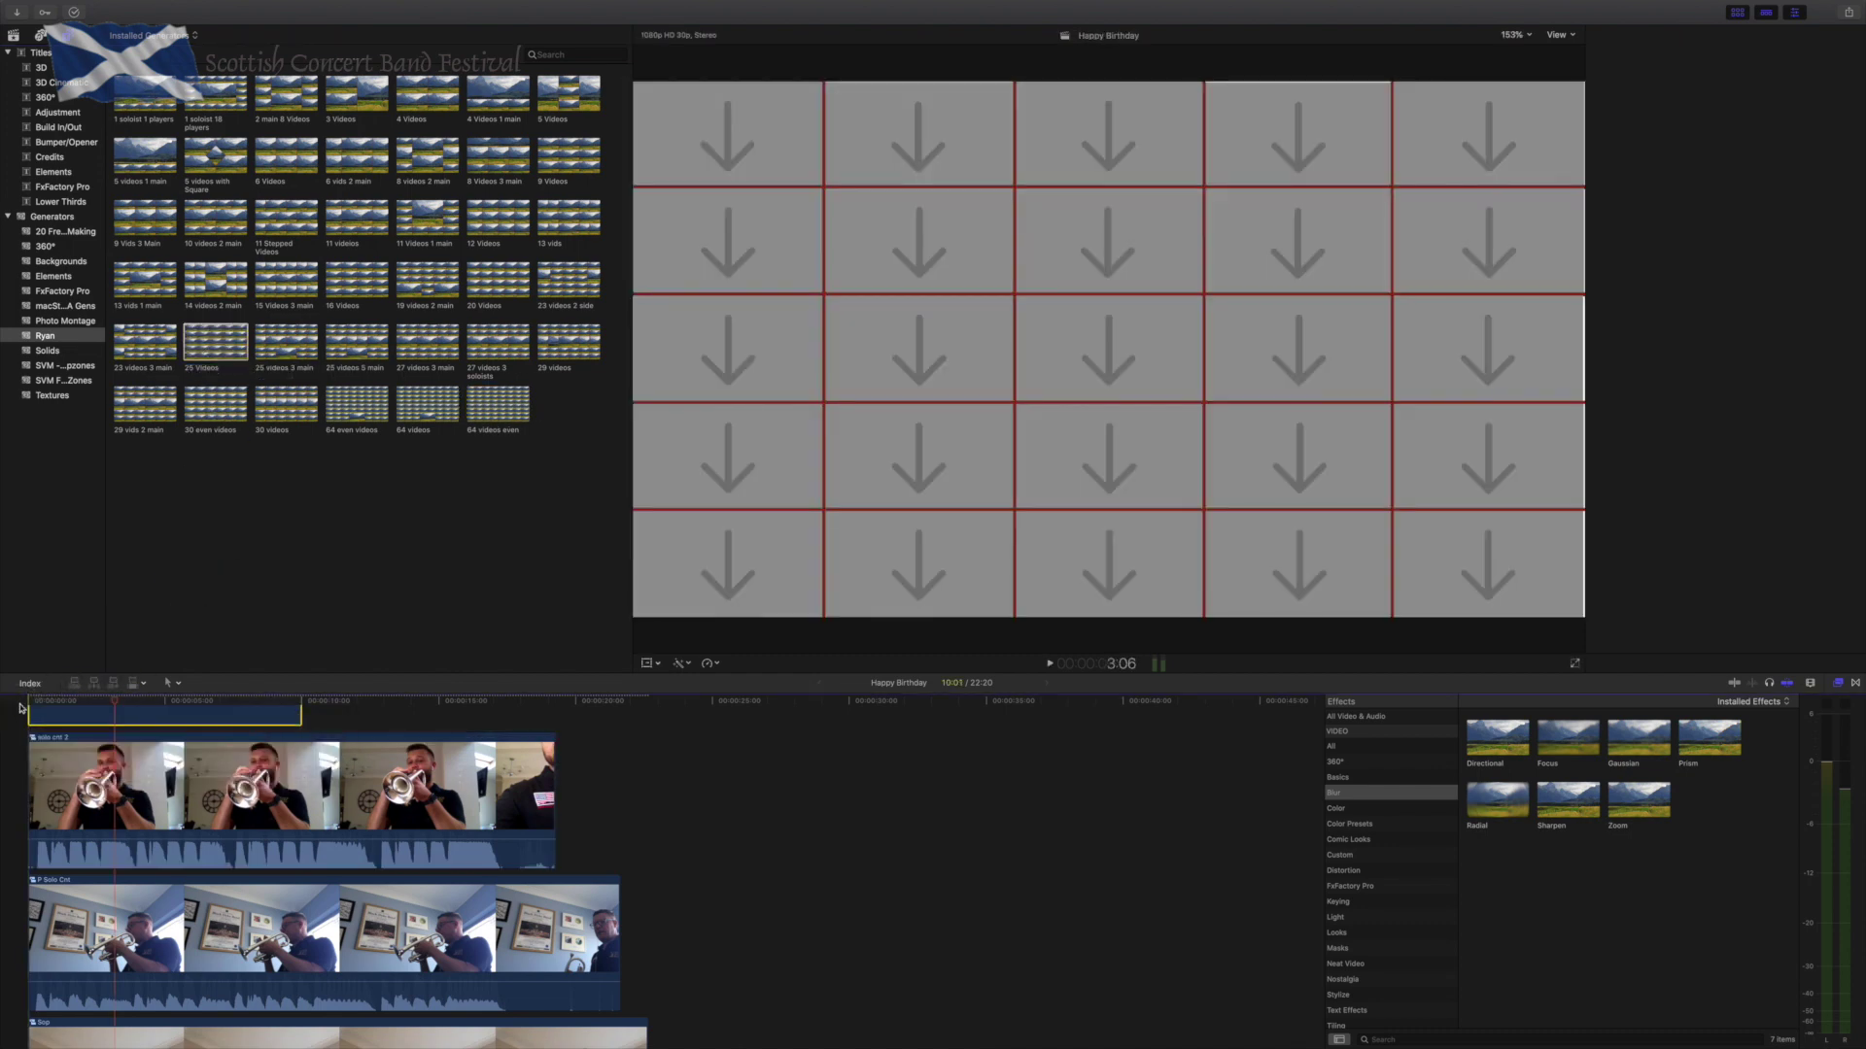
{"action": "key", "text": "super+4"}
Delete the conductor, Sop, P Solo Cnt and solo cnt 2 clips from the timeline.
{"action": "scroll", "coordinate": [275, 916], "scroll_direction": "down", "scroll_amount": 3}
{"action": "scroll", "coordinate": [275, 917], "scroll_direction": "down", "scroll_amount": 3}
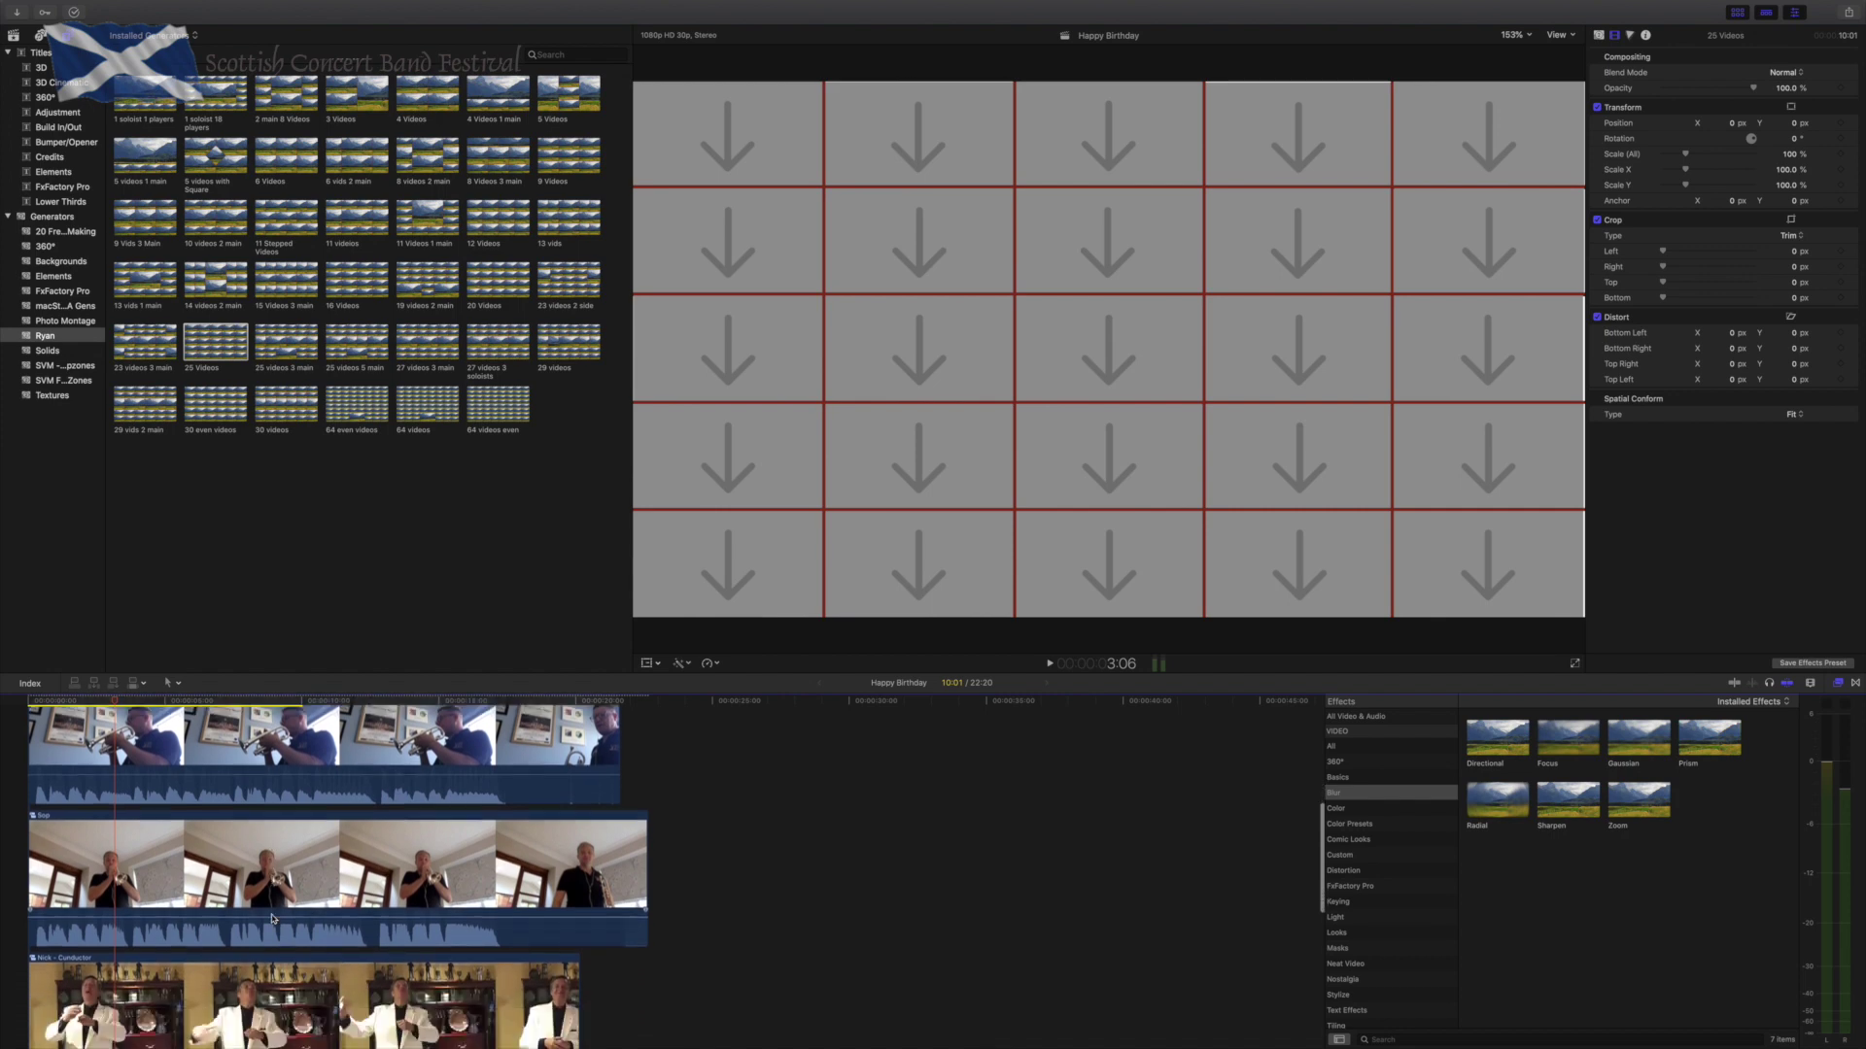
{"action": "scroll", "coordinate": [314, 878], "scroll_direction": "down", "scroll_amount": 3}
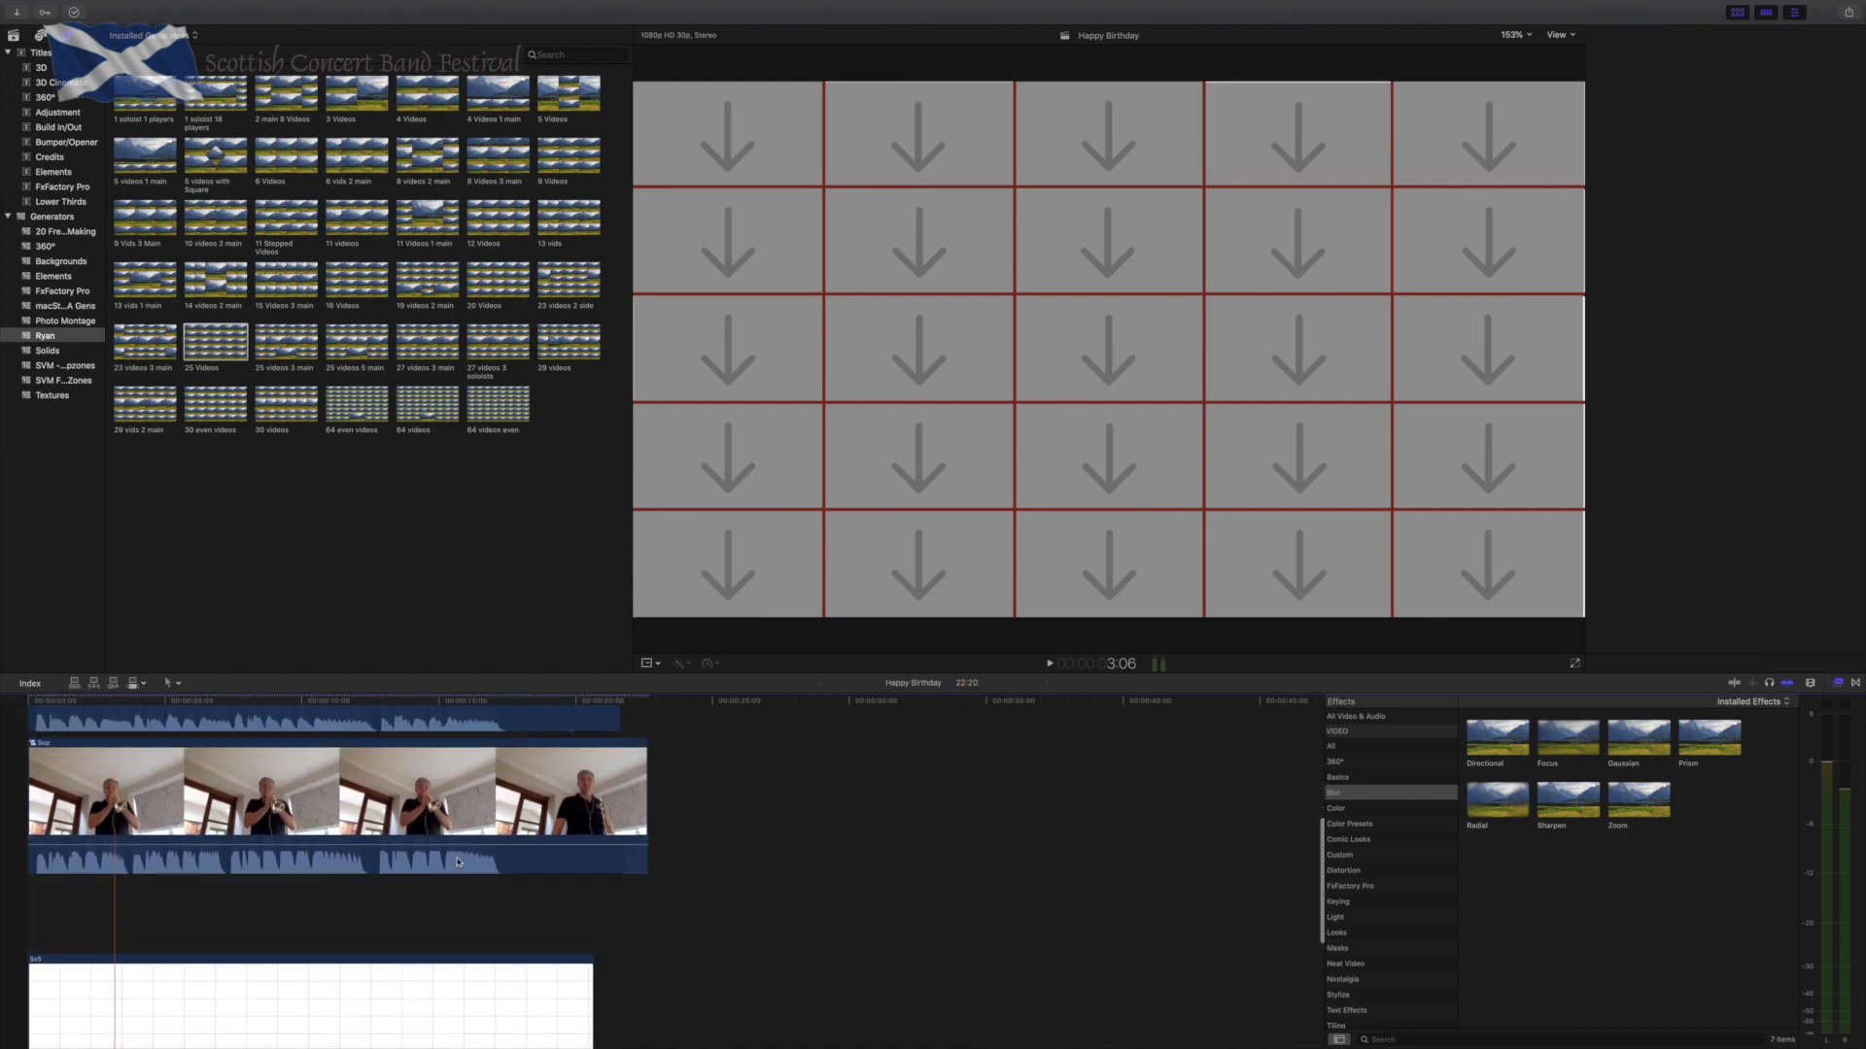
{"action": "left_click", "coordinate": [314, 877]}
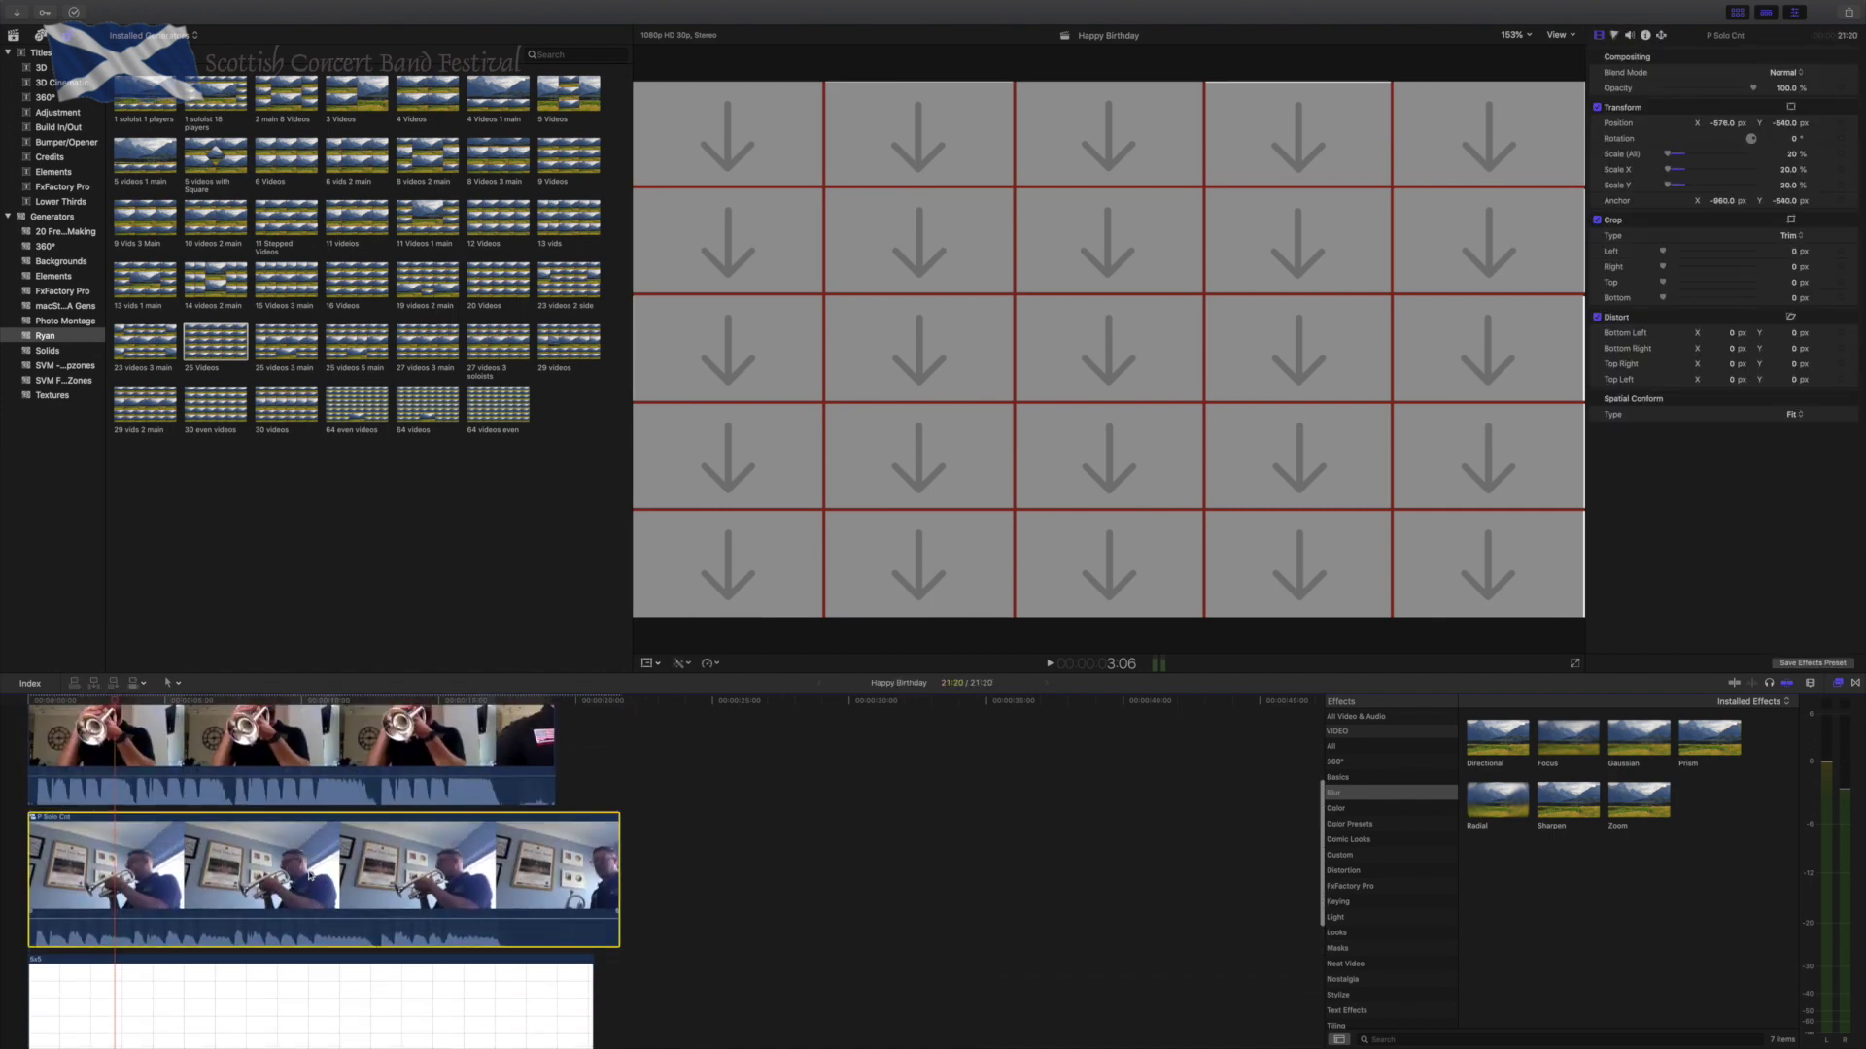
{"action": "scroll", "coordinate": [314, 878], "scroll_direction": "up", "scroll_amount": 2}
{"action": "key", "text": "Delete"}
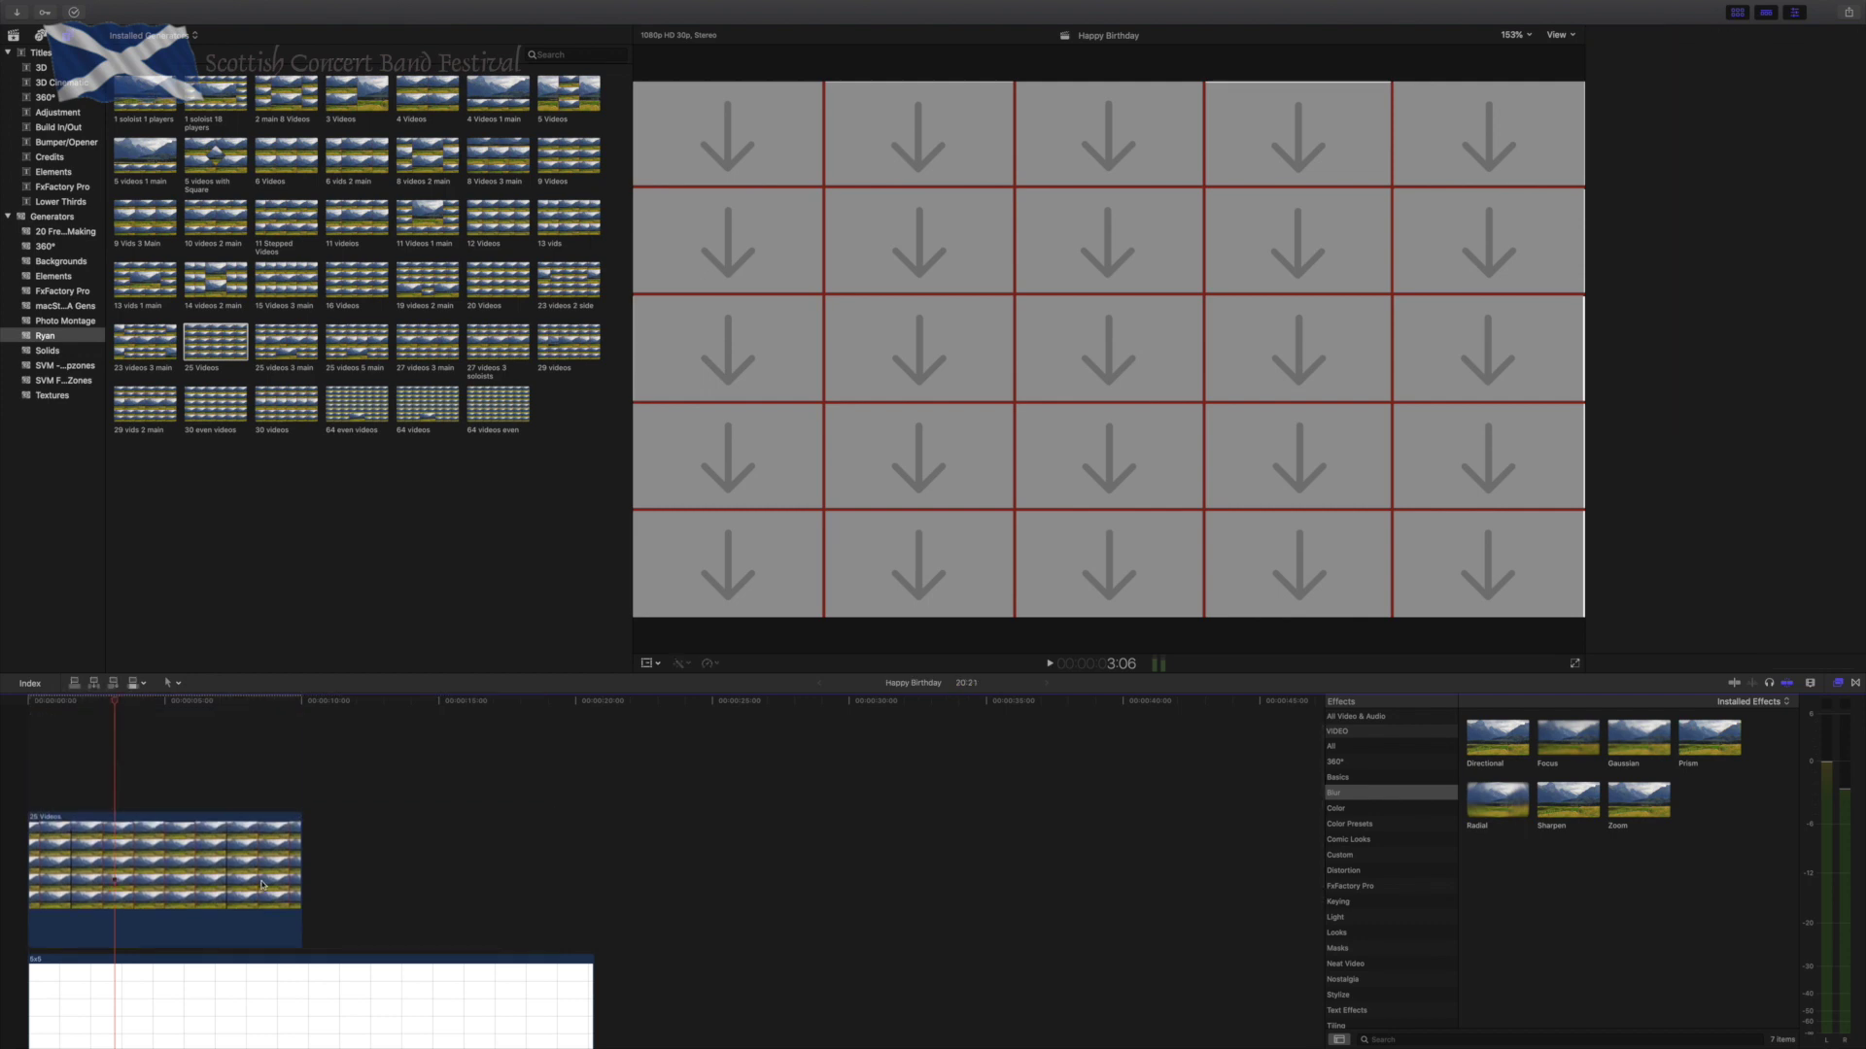
Extend the 25 Videos generator to the end of the audio track and delete the 5x5 grid image from the timeline.
{"action": "left_click_drag", "start_coordinate": [304, 877], "coordinate": [593, 916]}
{"action": "scroll", "coordinate": [537, 924], "scroll_direction": "down", "scroll_amount": 2}
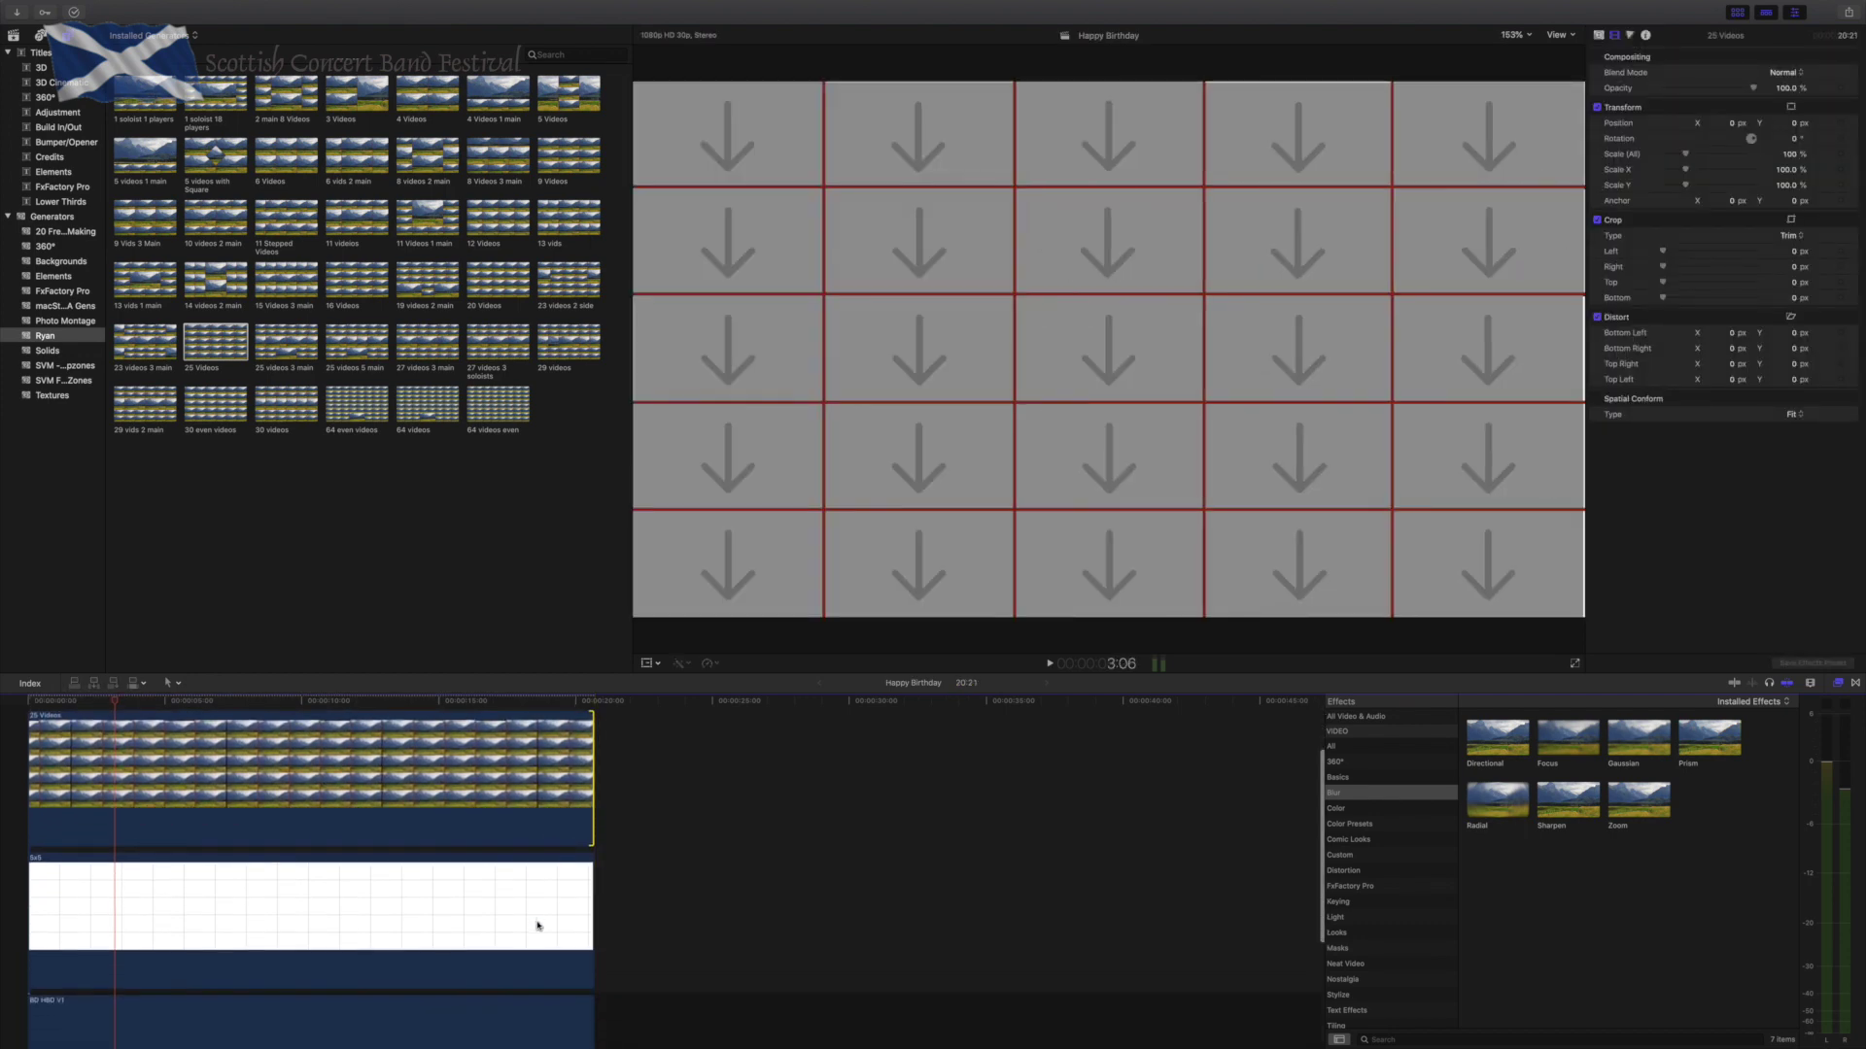
{"action": "left_click", "coordinate": [273, 917]}
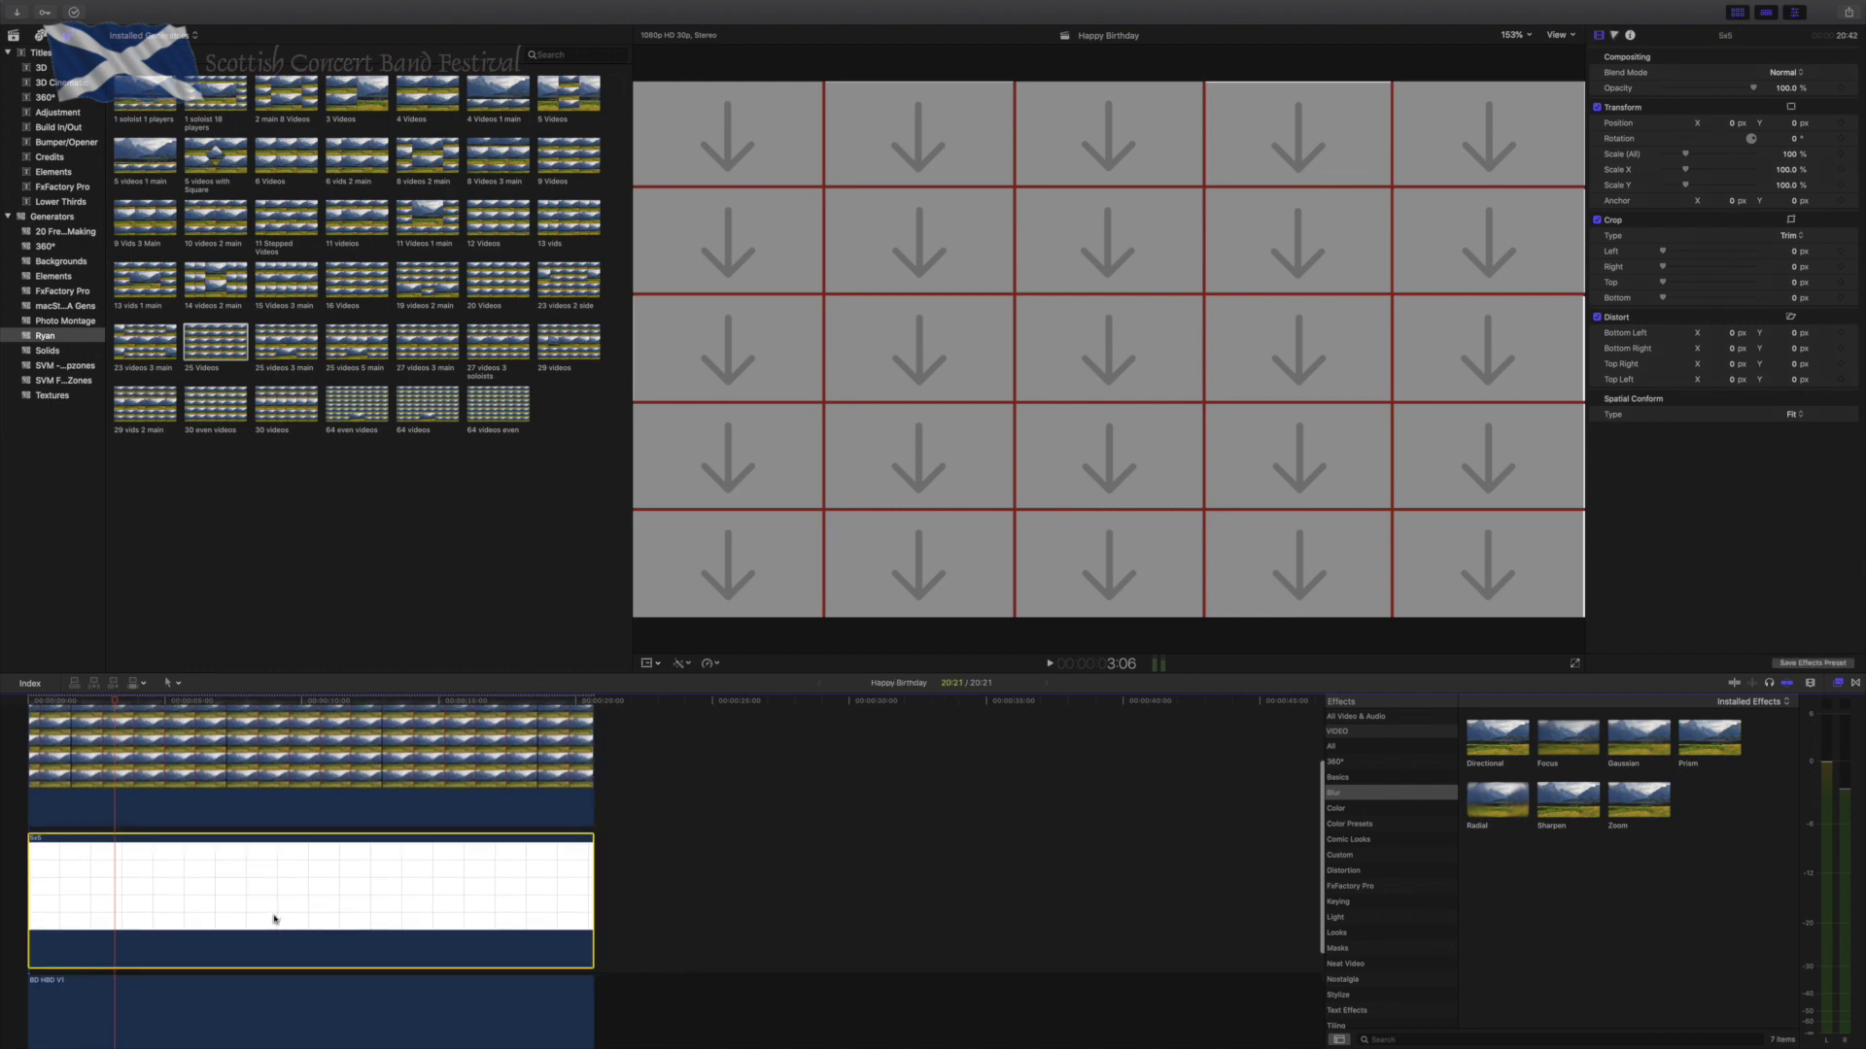
{"action": "key", "text": "Delete"}
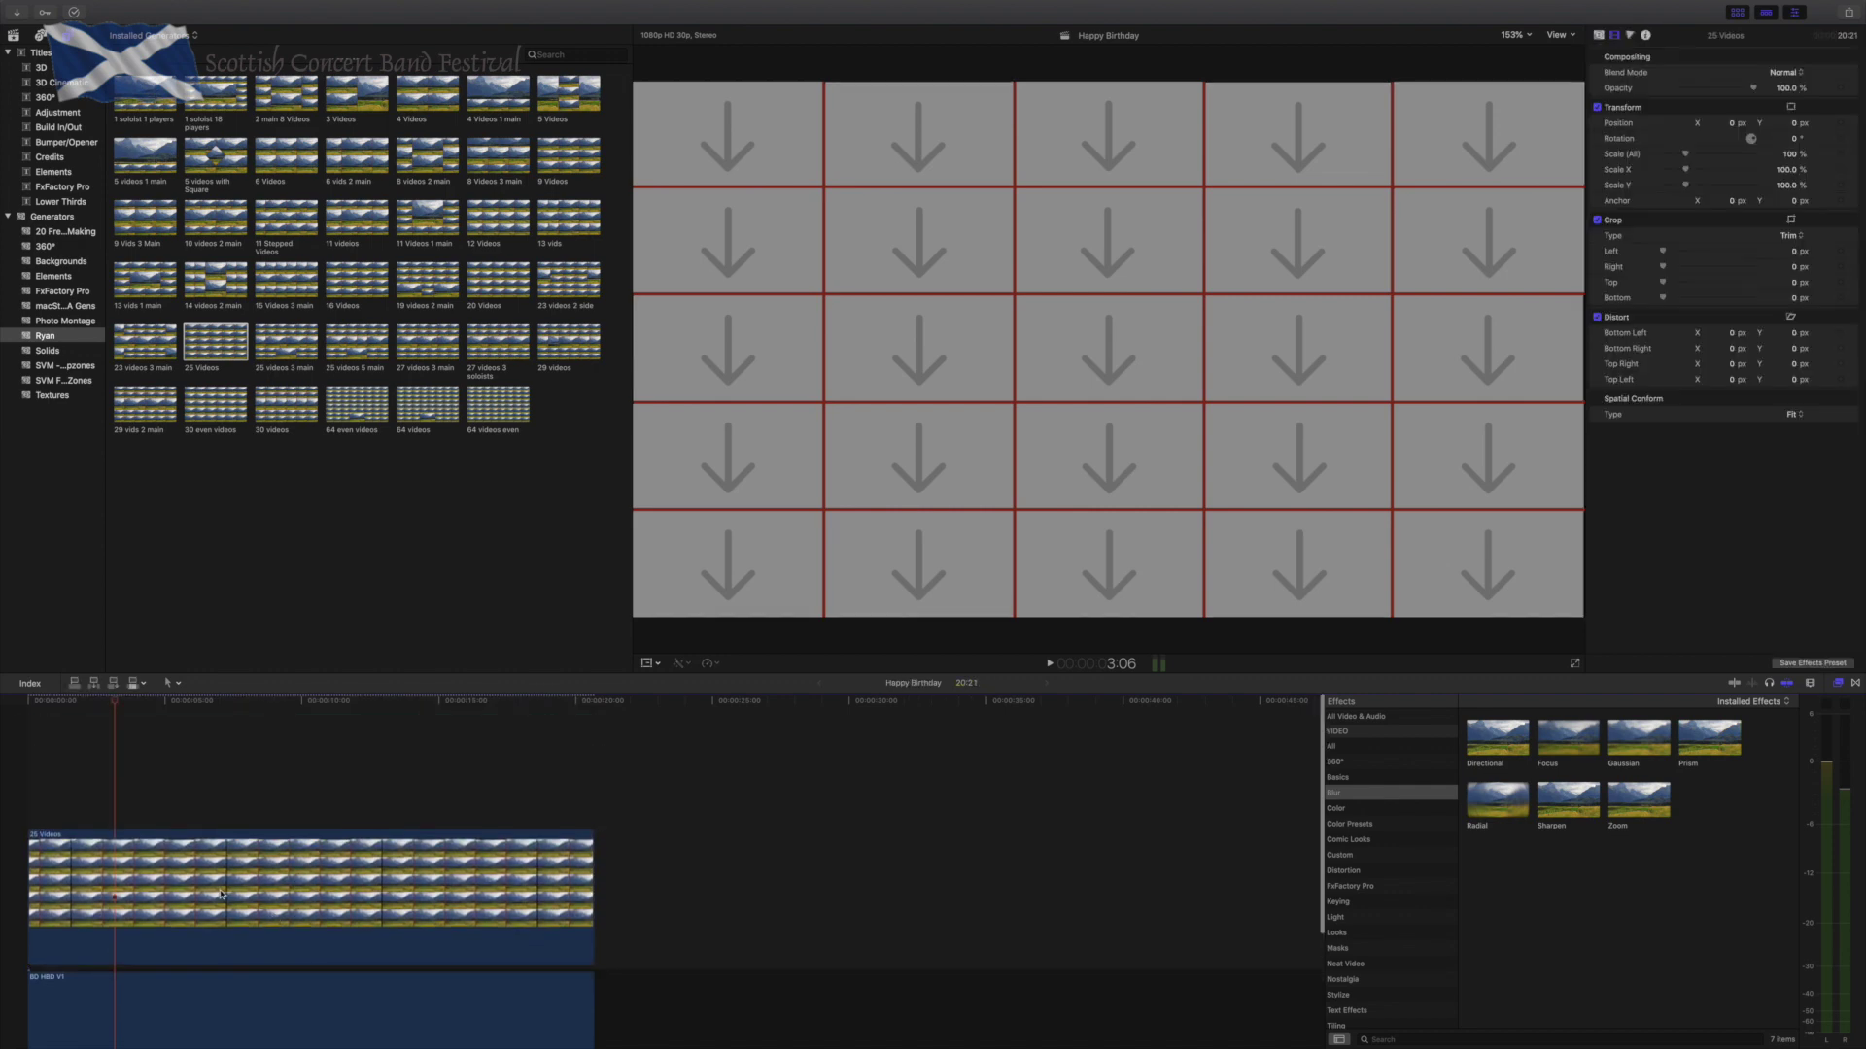
{"action": "left_click", "coordinate": [41, 704]}
{"action": "scroll", "coordinate": [79, 887], "scroll_direction": "down", "scroll_amount": 2}
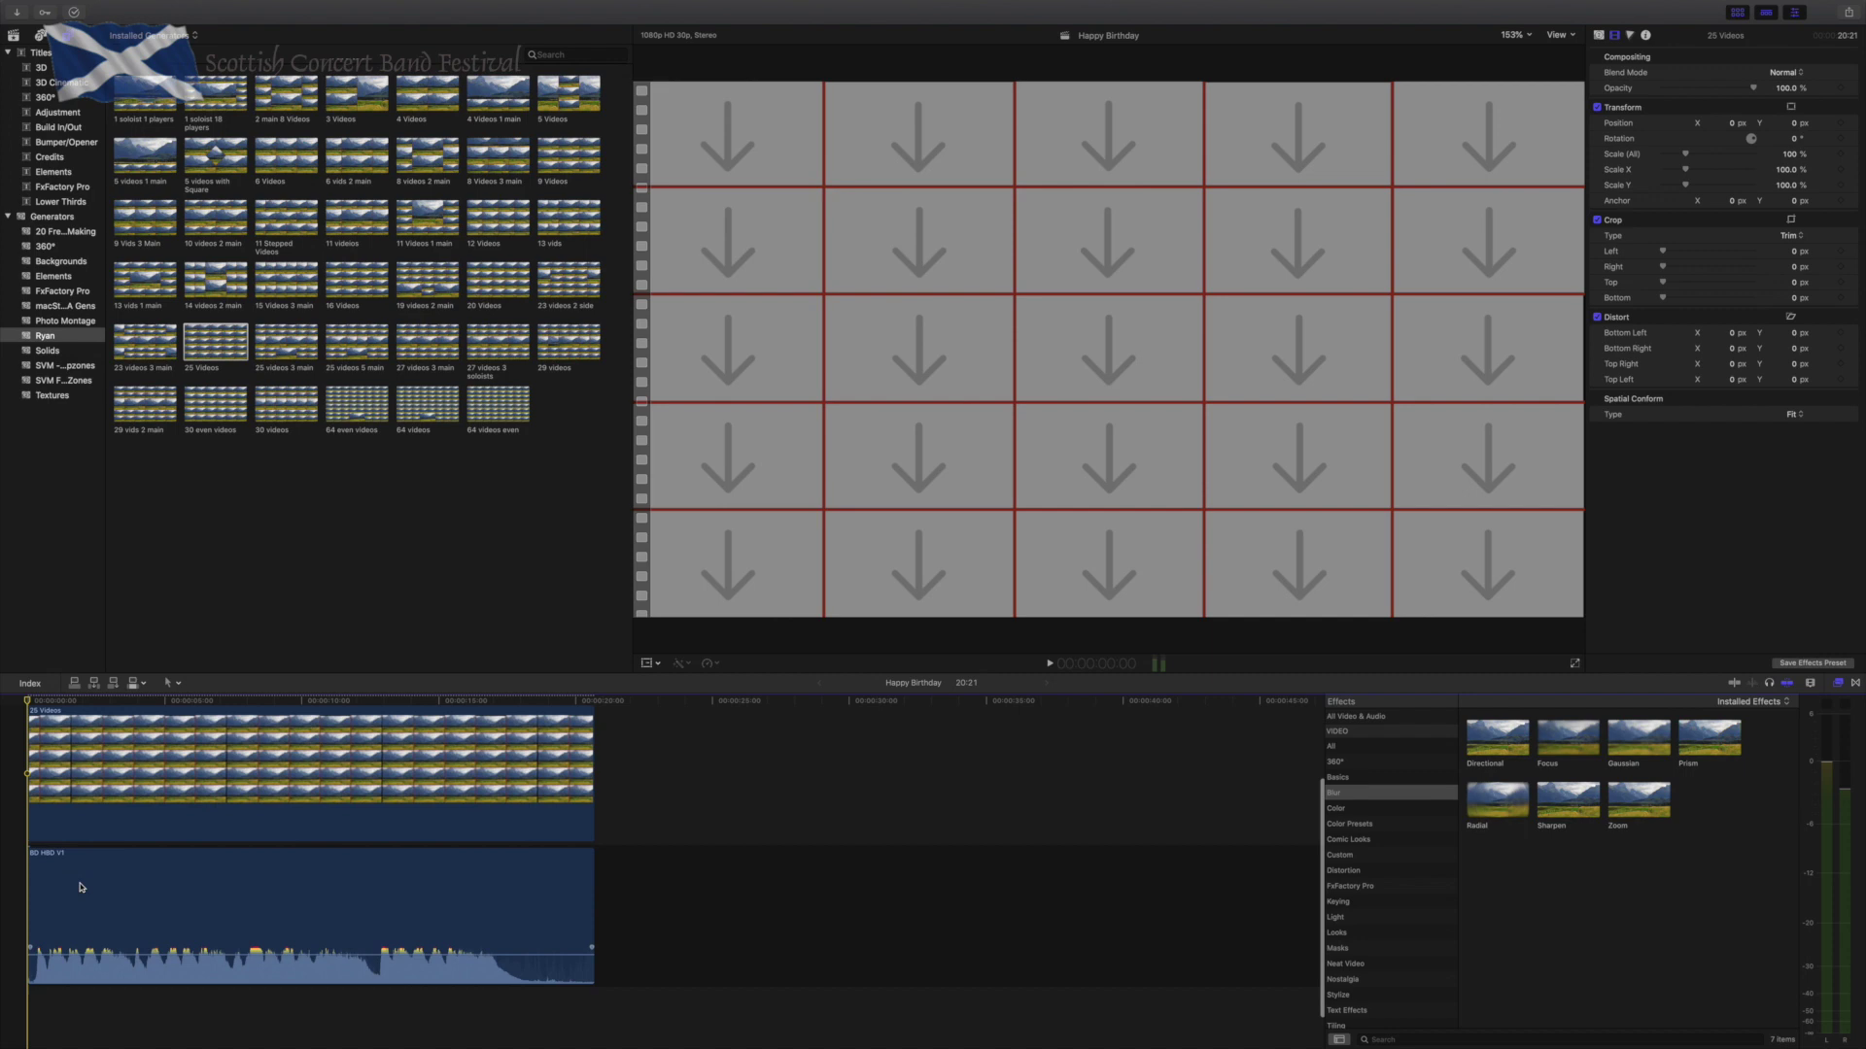
{"action": "left_click", "coordinate": [124, 794]}
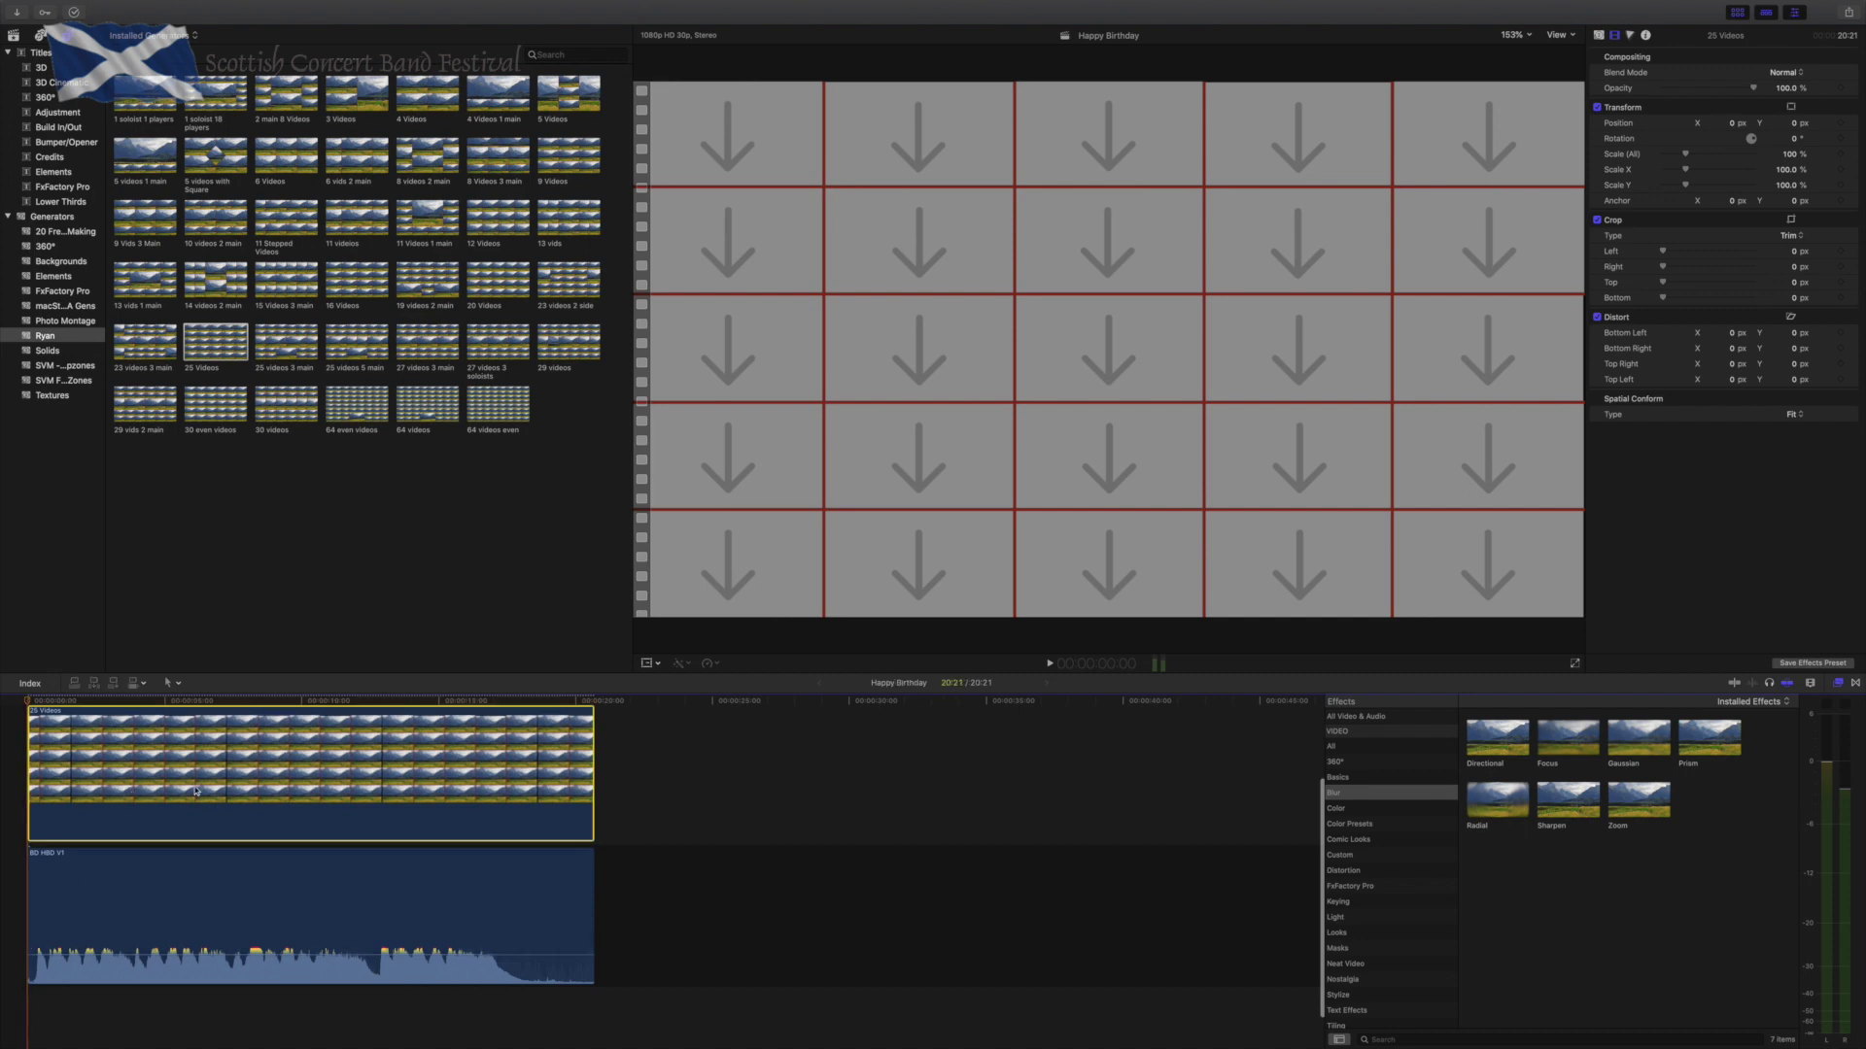
{"action": "left_click", "coordinate": [63, 767], "text": "super"}
{"action": "mouse_move", "coordinate": [29, 768]}
{"action": "left_mouse_down"}
{"action": "mouse_move", "coordinate": [185, 768]}
{"action": "mouse_move", "coordinate": [21, 770]}
{"action": "left_mouse_up"}
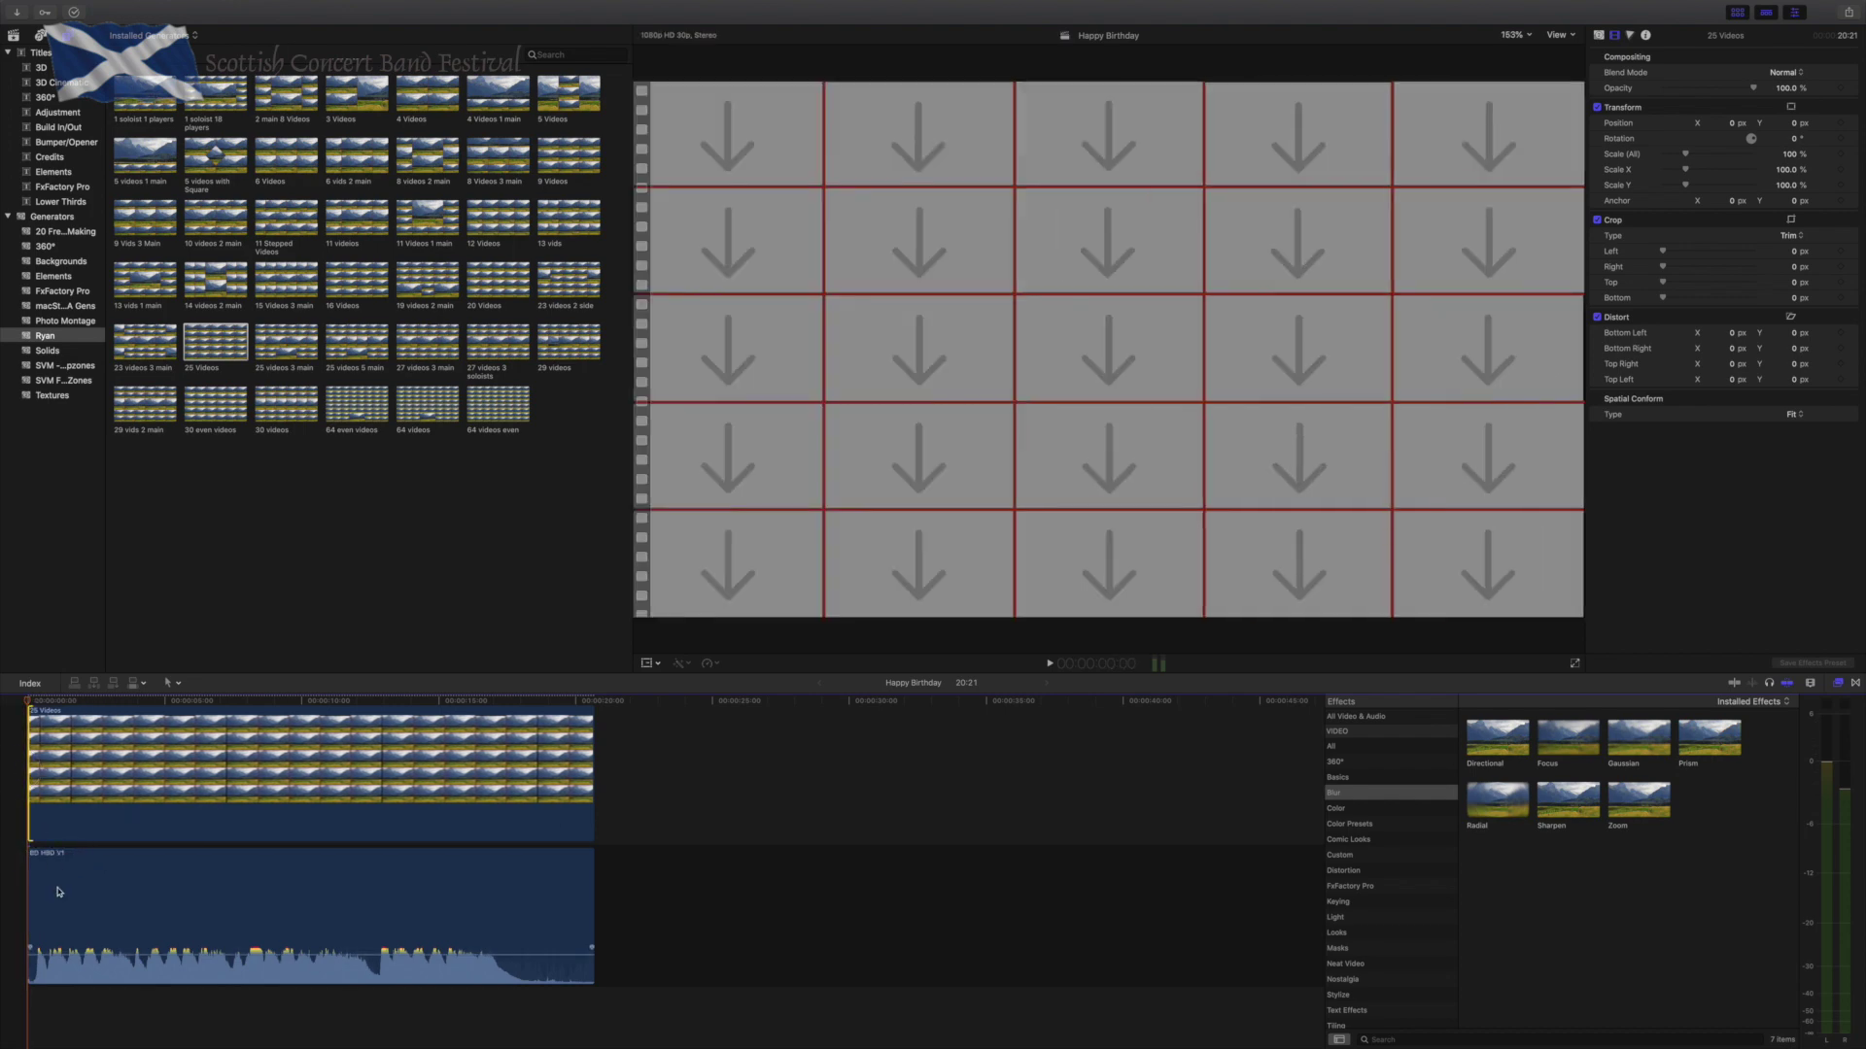
{"action": "left_click", "coordinate": [120, 813]}
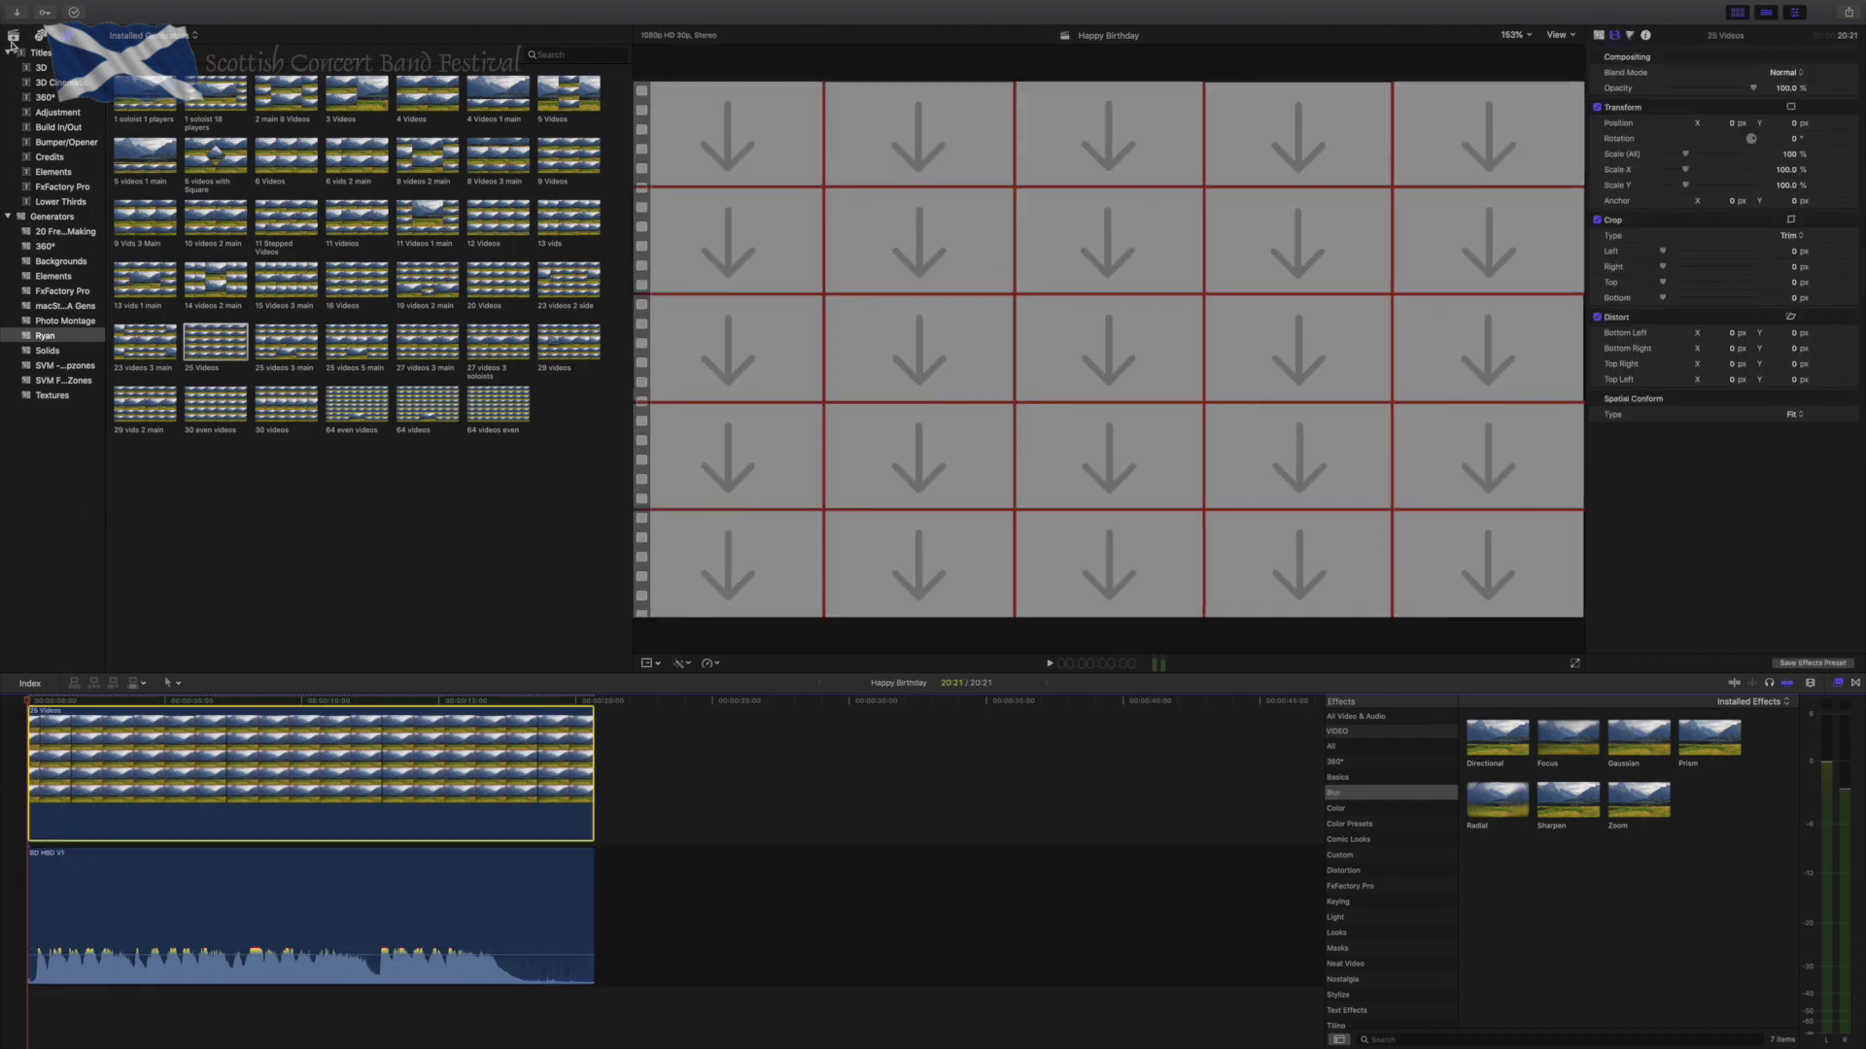
Delete the 5x5 grid image from the event's clips in the library.
{"action": "left_click", "coordinate": [12, 38]}
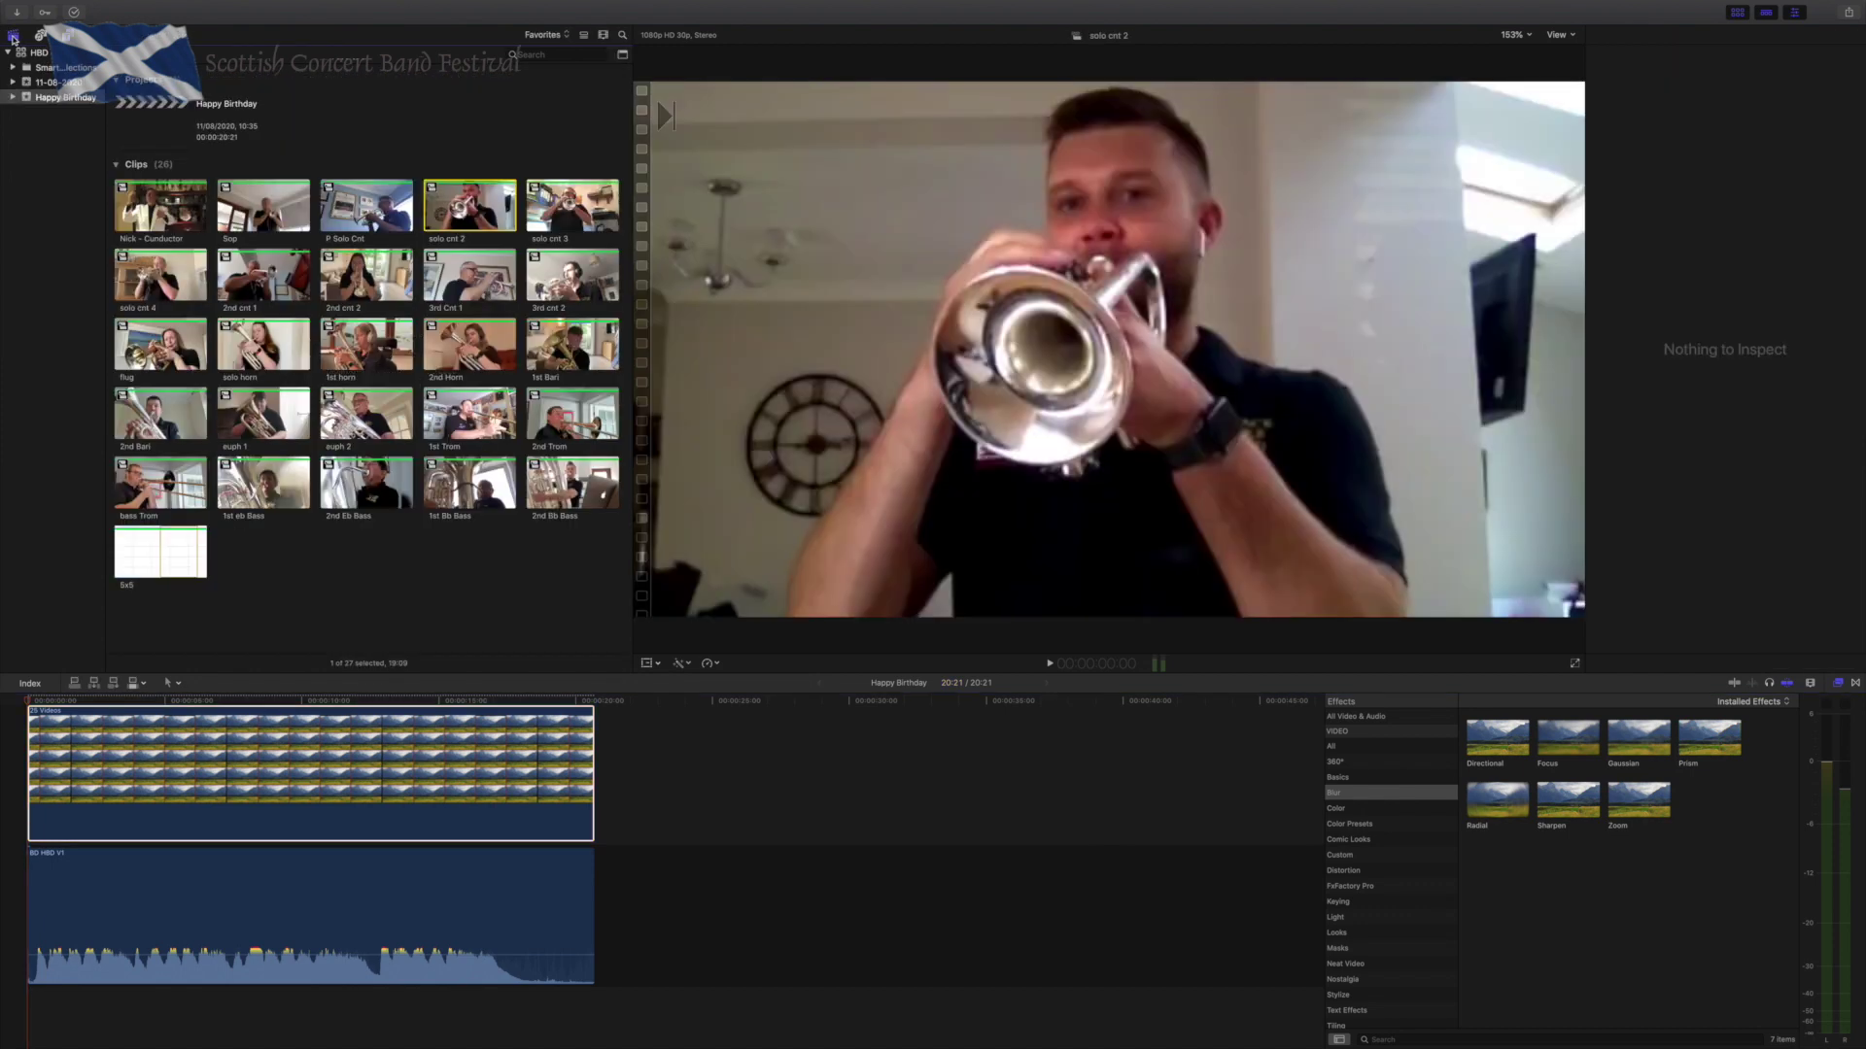
{"action": "left_click", "coordinate": [179, 546]}
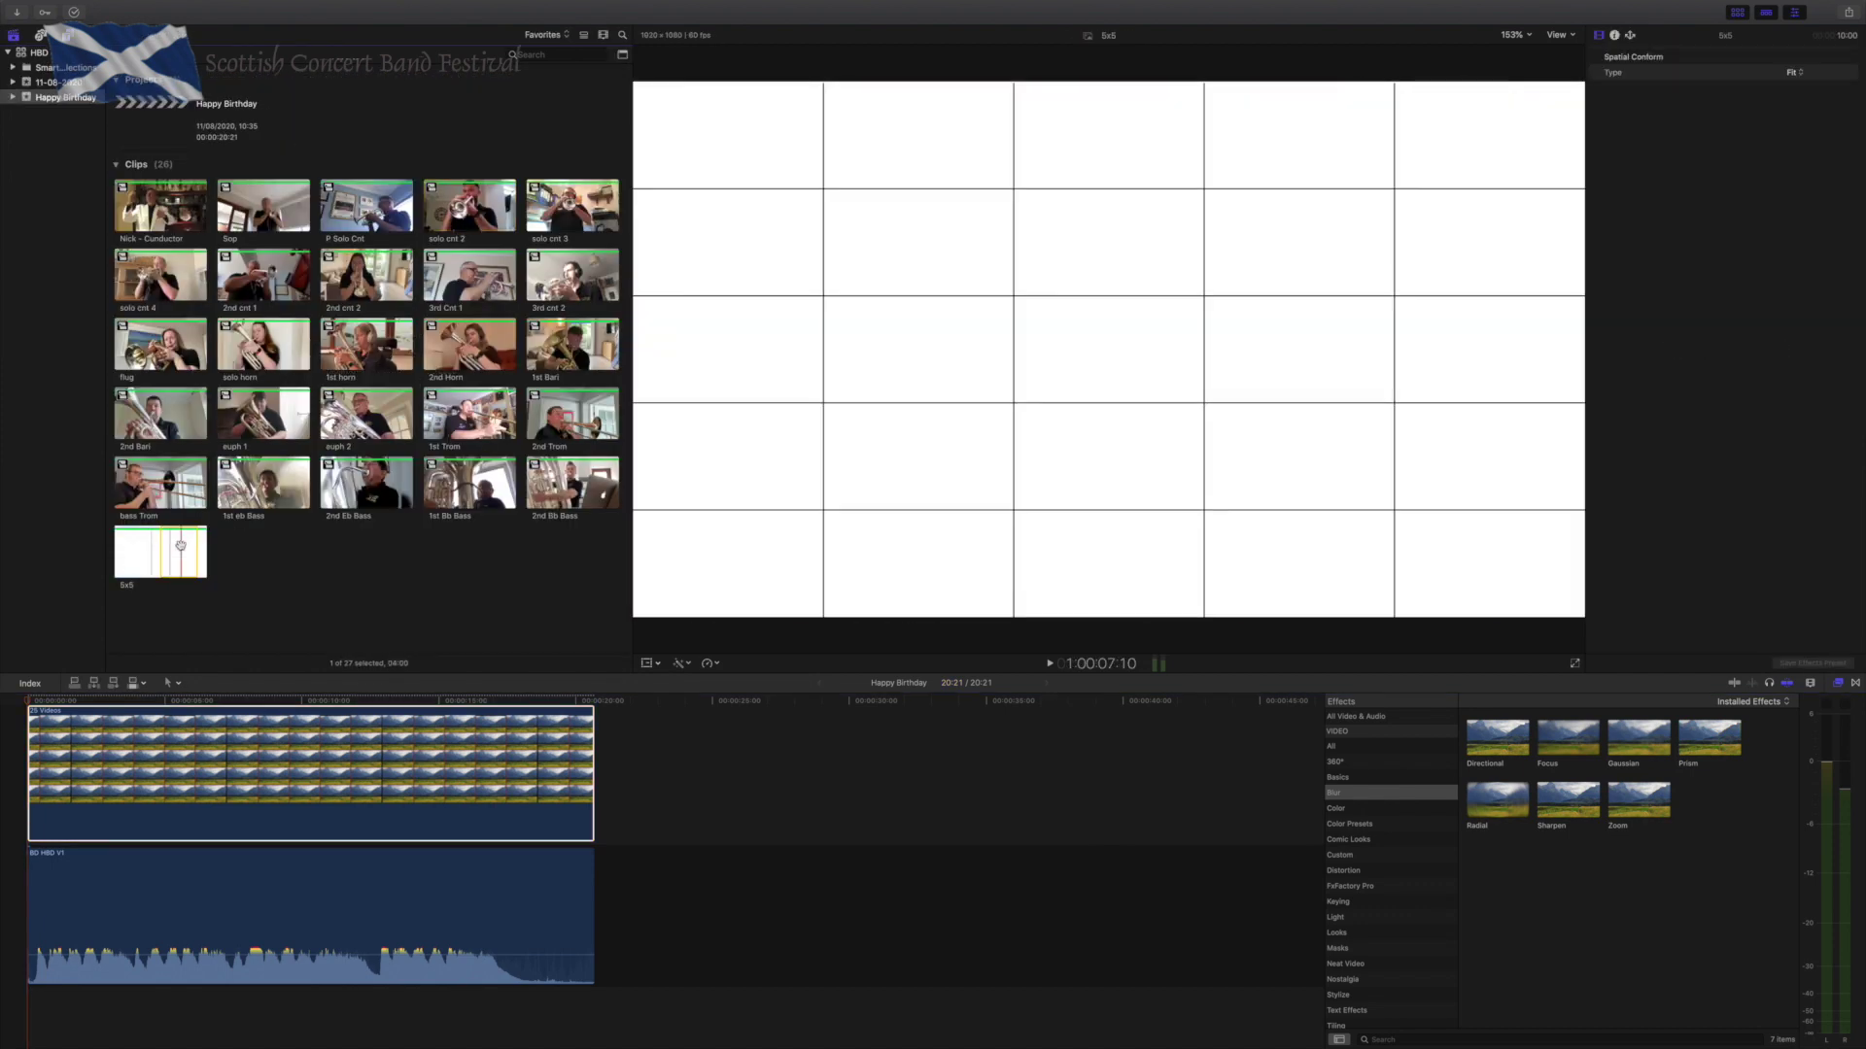
{"action": "key", "text": "super+BackSpace"}
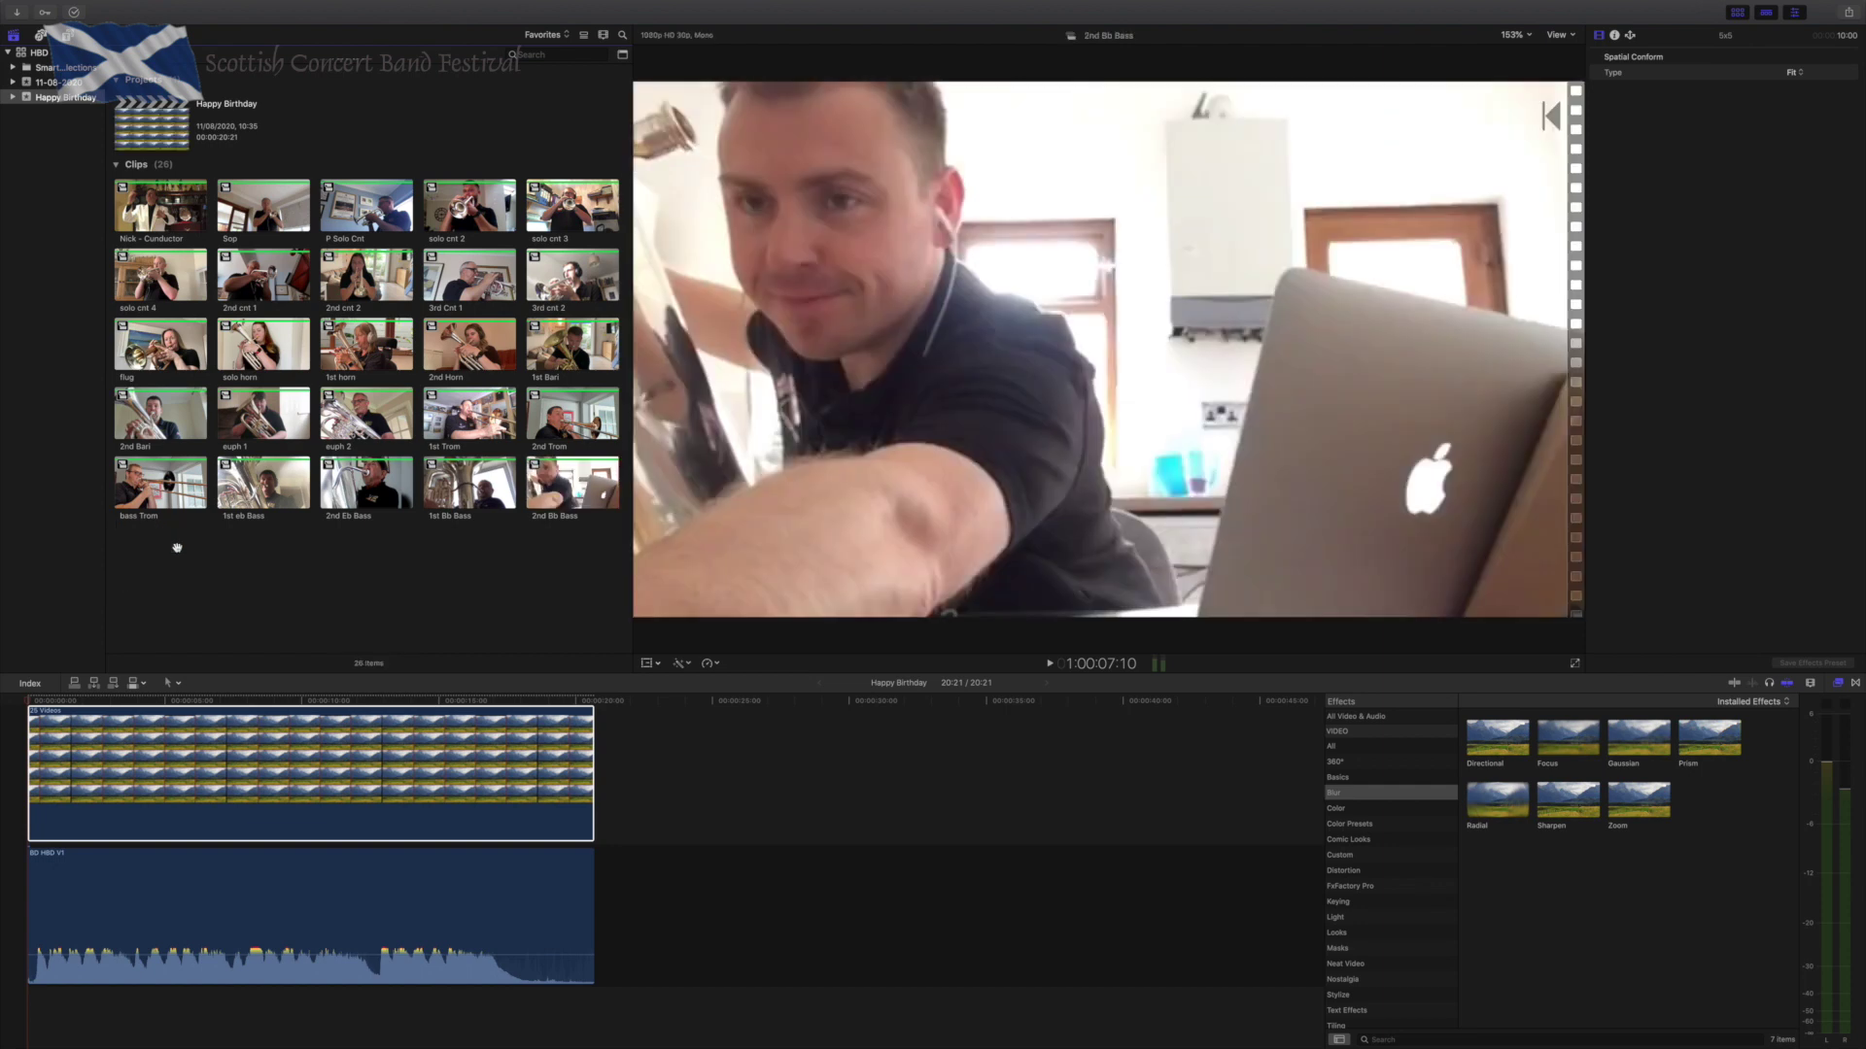
Set the 25 Videos generator's line width to 7 and its brush color to black.
{"action": "left_click", "coordinate": [691, 836]}
{"action": "left_click", "coordinate": [70, 754]}
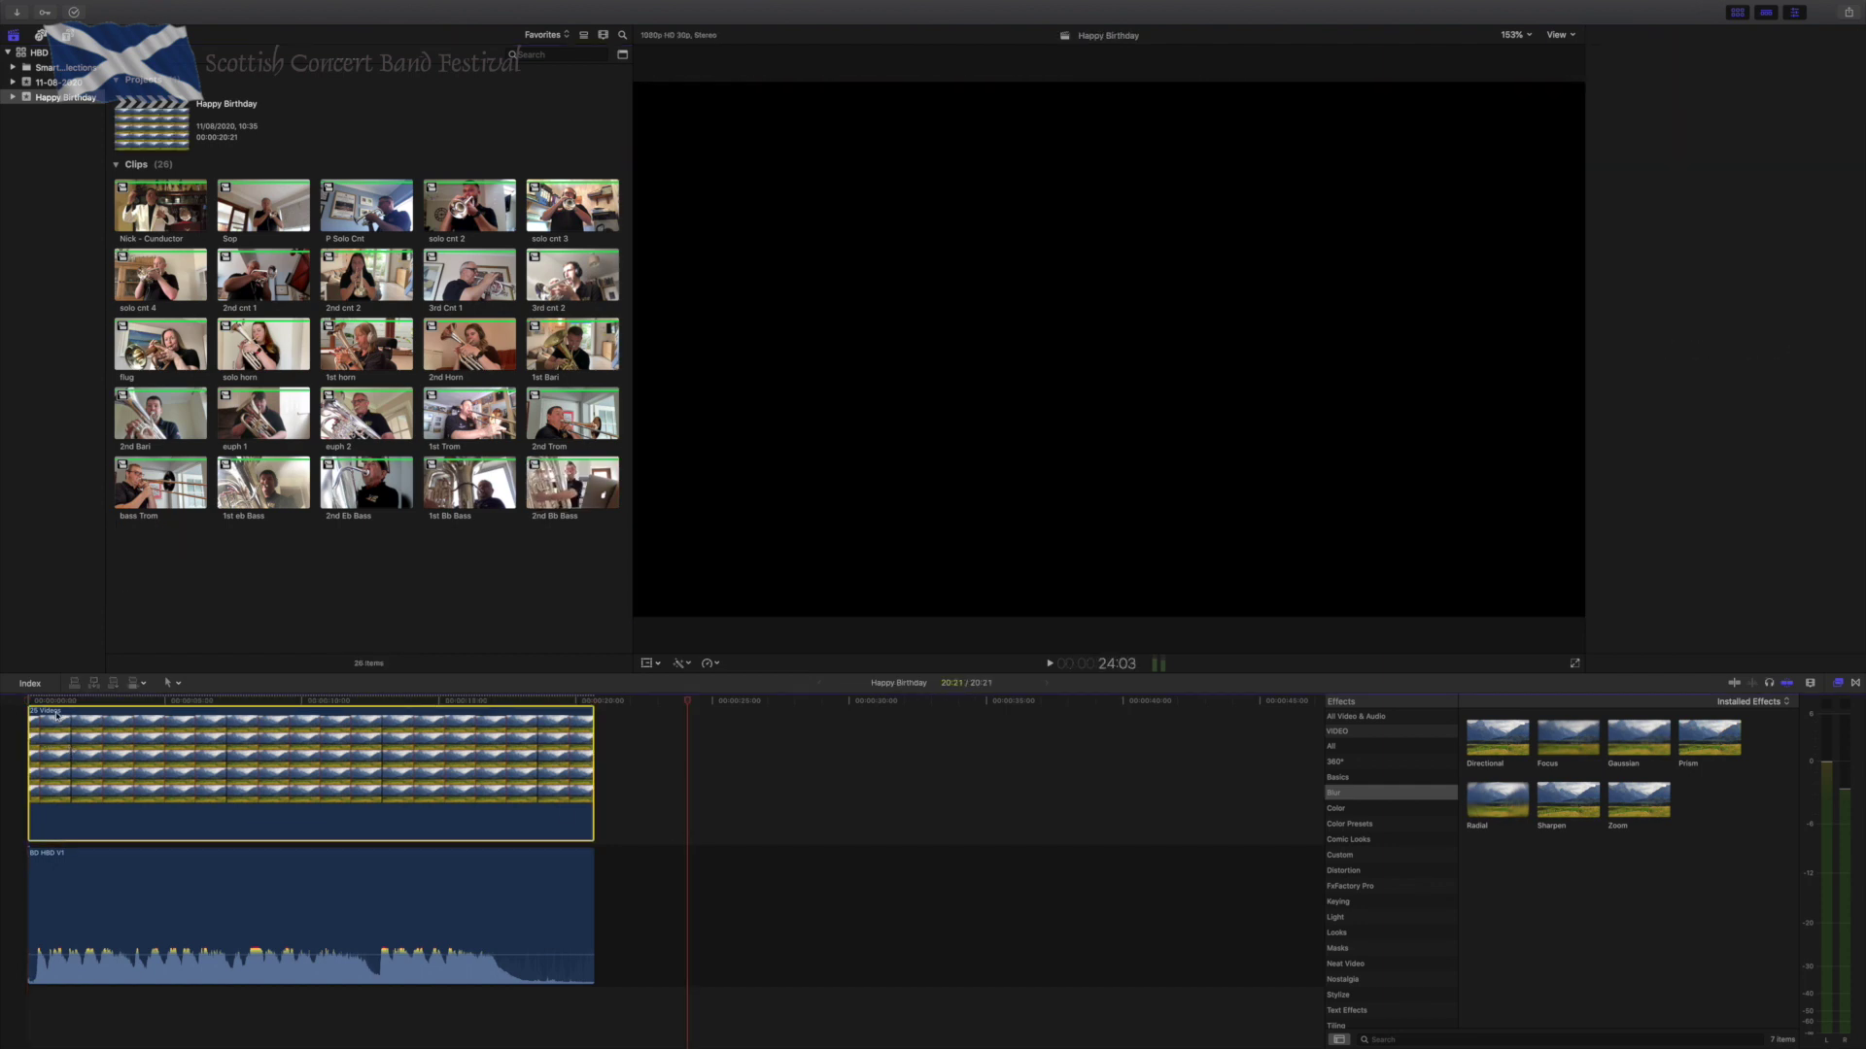
{"action": "key", "text": "super+4"}
{"action": "left_click", "coordinate": [44, 739]}
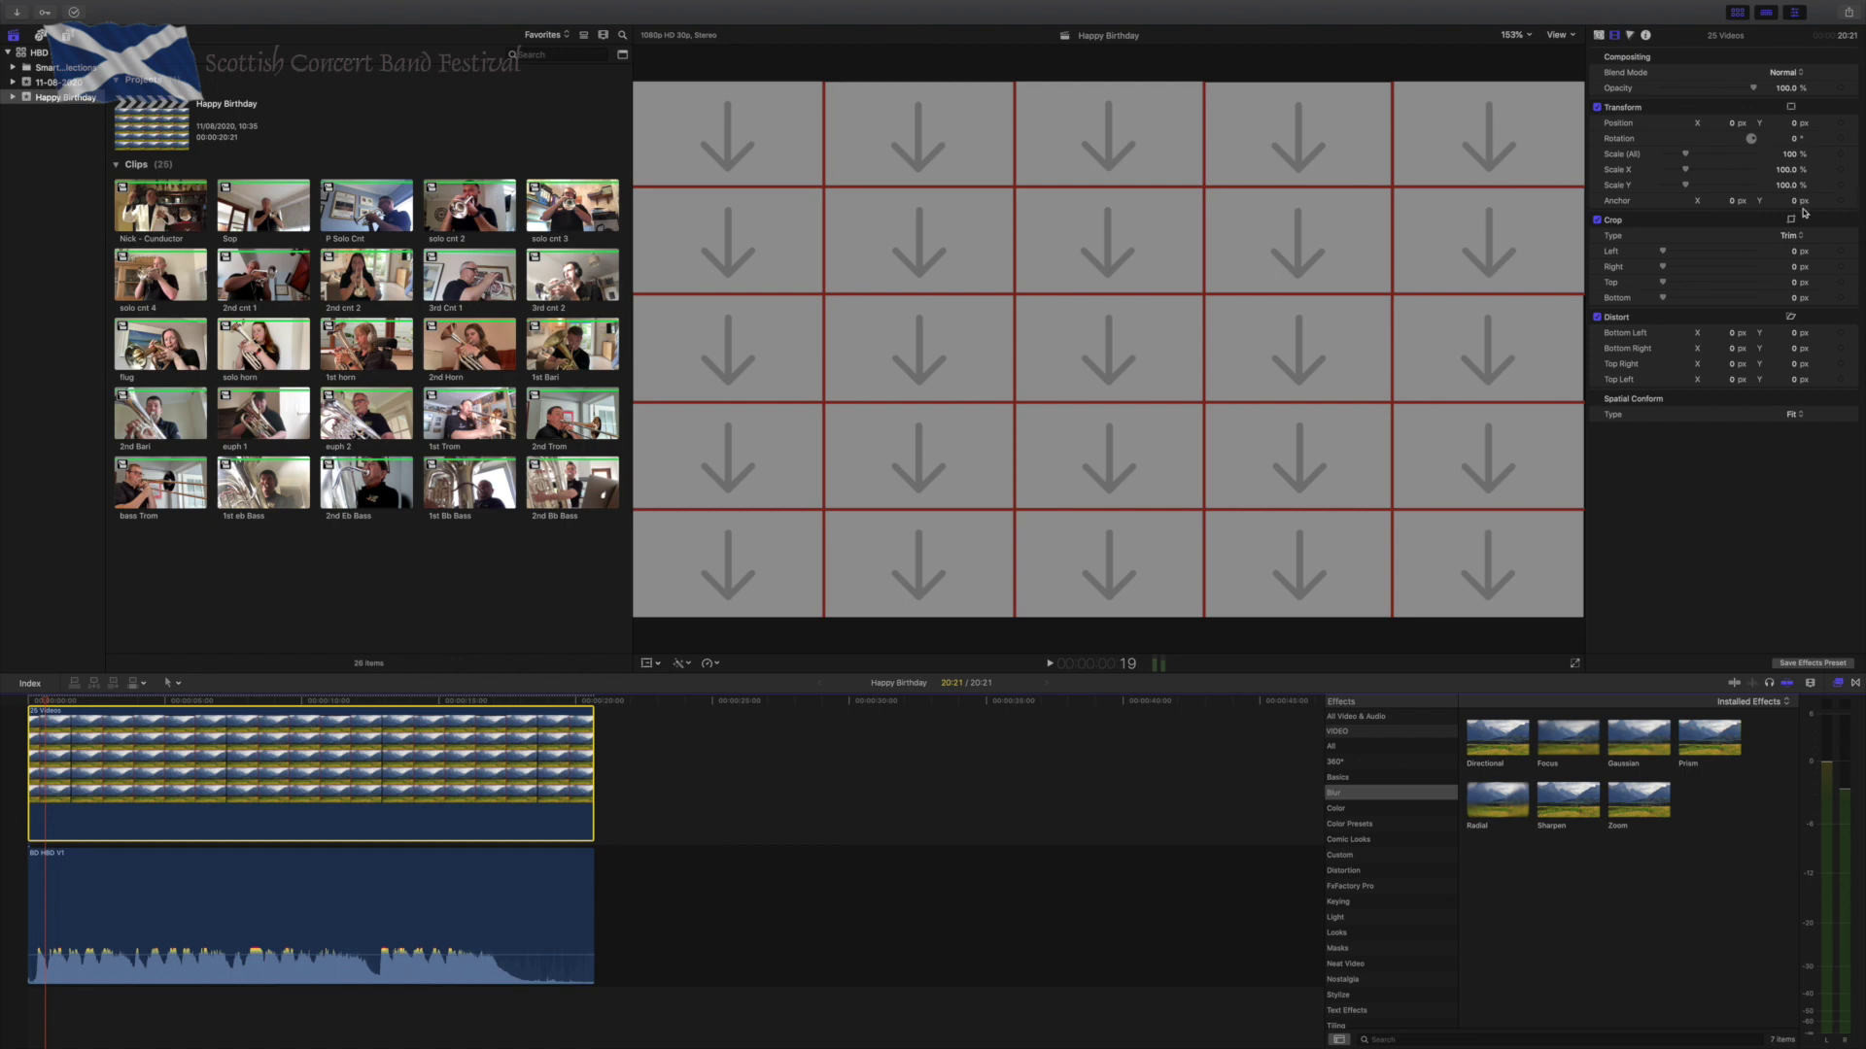
{"action": "left_click", "coordinate": [1599, 35]}
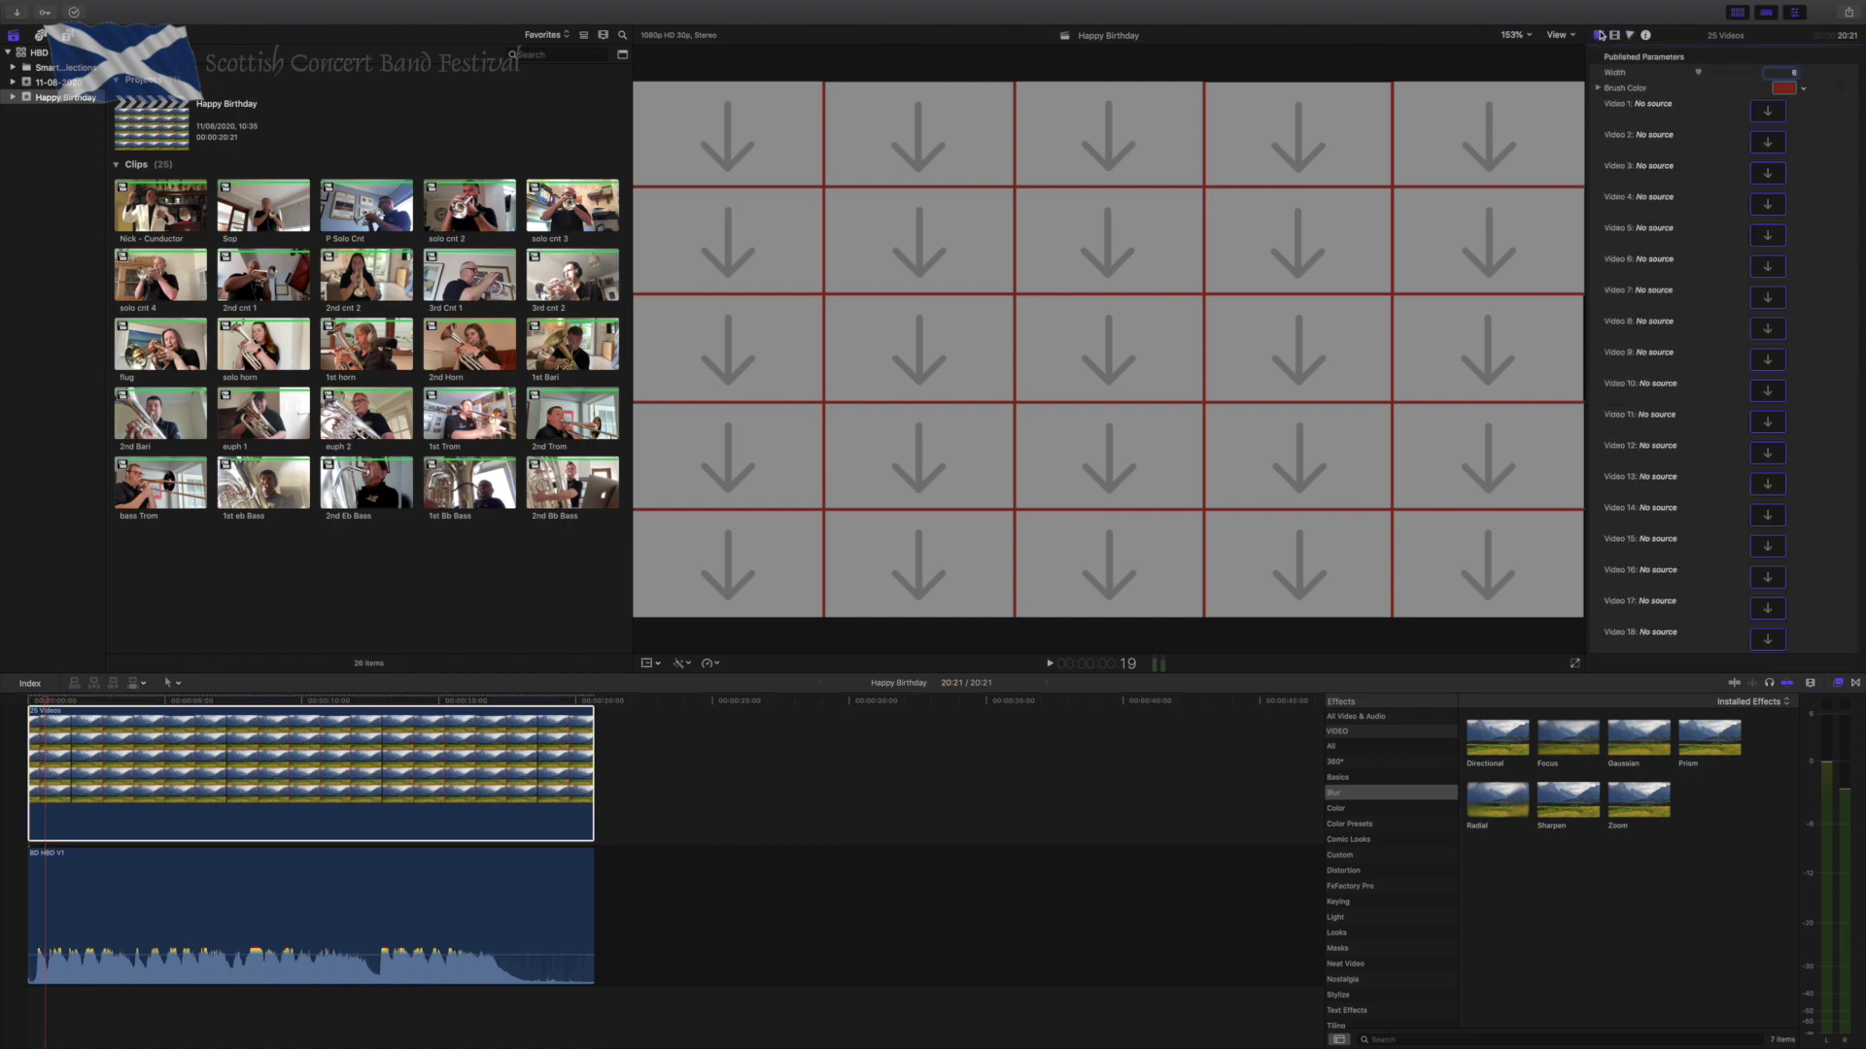
{"action": "mouse_move", "coordinate": [1701, 74]}
{"action": "left_mouse_down"}
{"action": "mouse_move", "coordinate": [1788, 78]}
{"action": "mouse_move", "coordinate": [1702, 79]}
{"action": "left_mouse_up"}
{"action": "left_click", "coordinate": [1784, 87]}
{"action": "left_click", "coordinate": [1820, 105]}
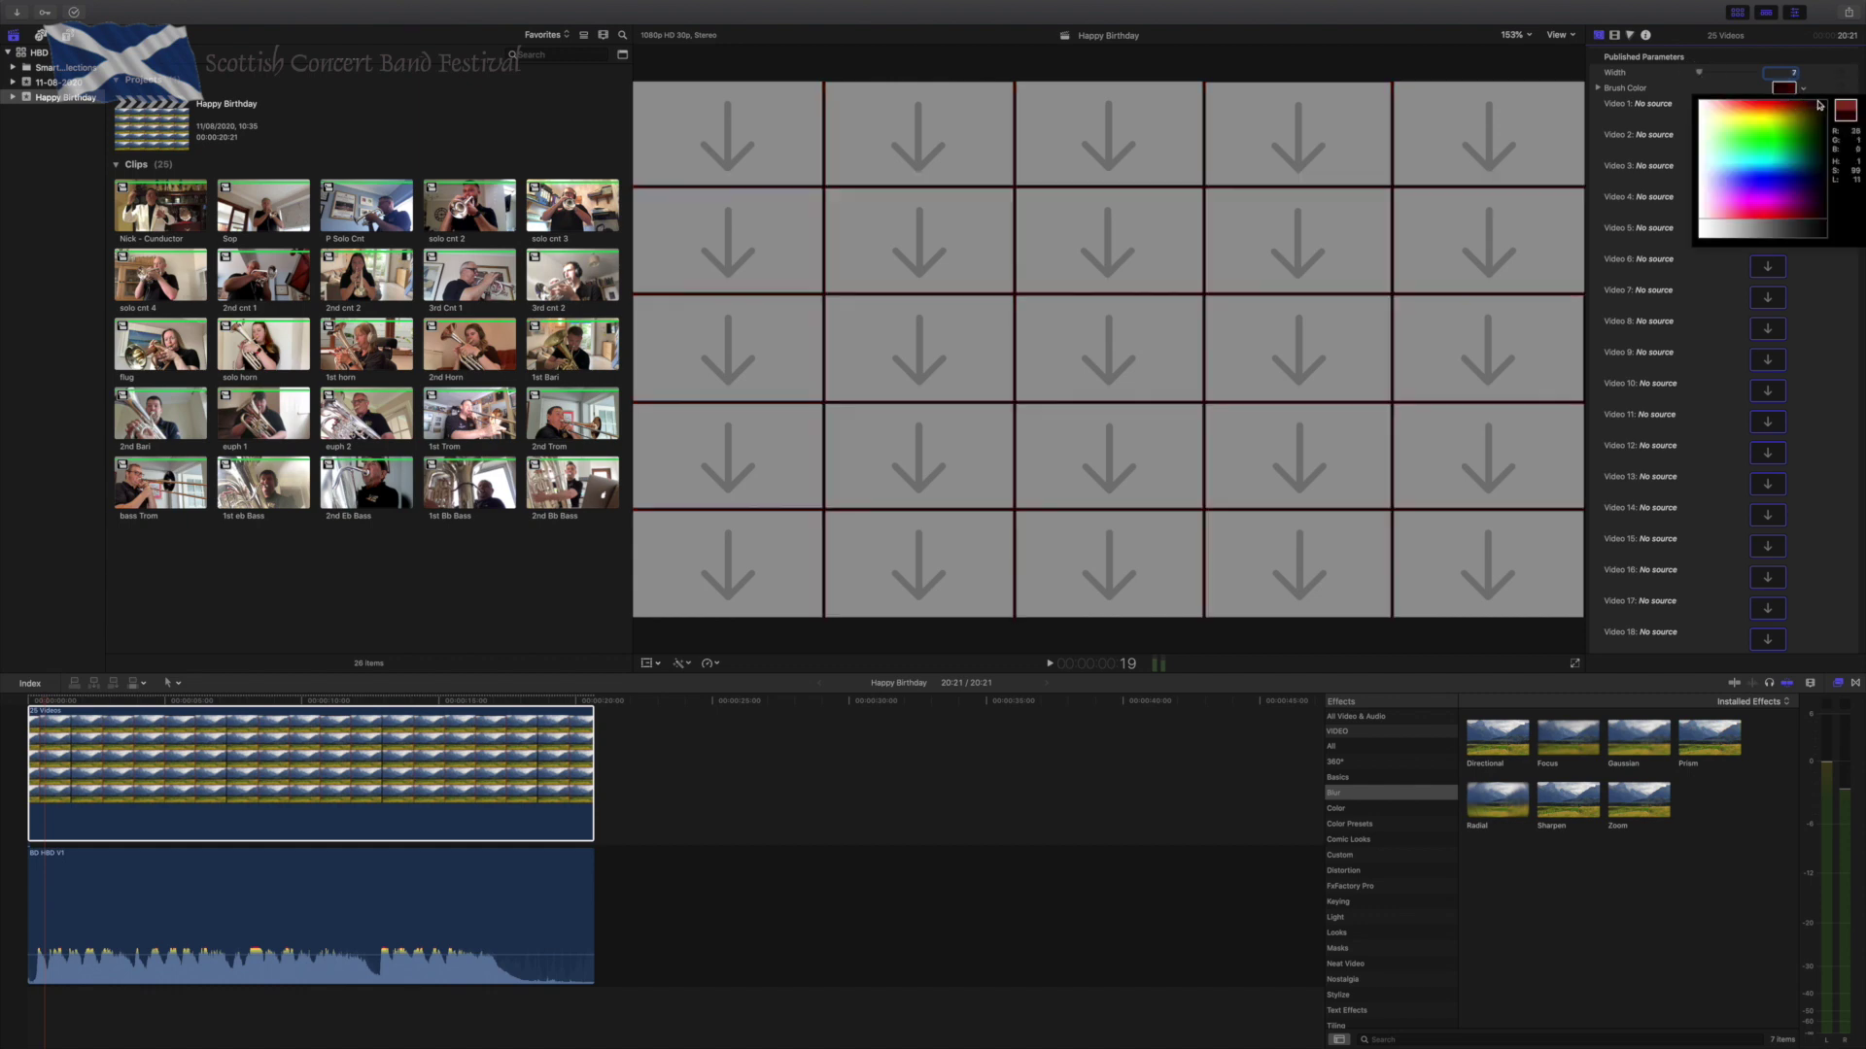
{"action": "left_click_drag", "start_coordinate": [1820, 104], "coordinate": [1826, 105]}
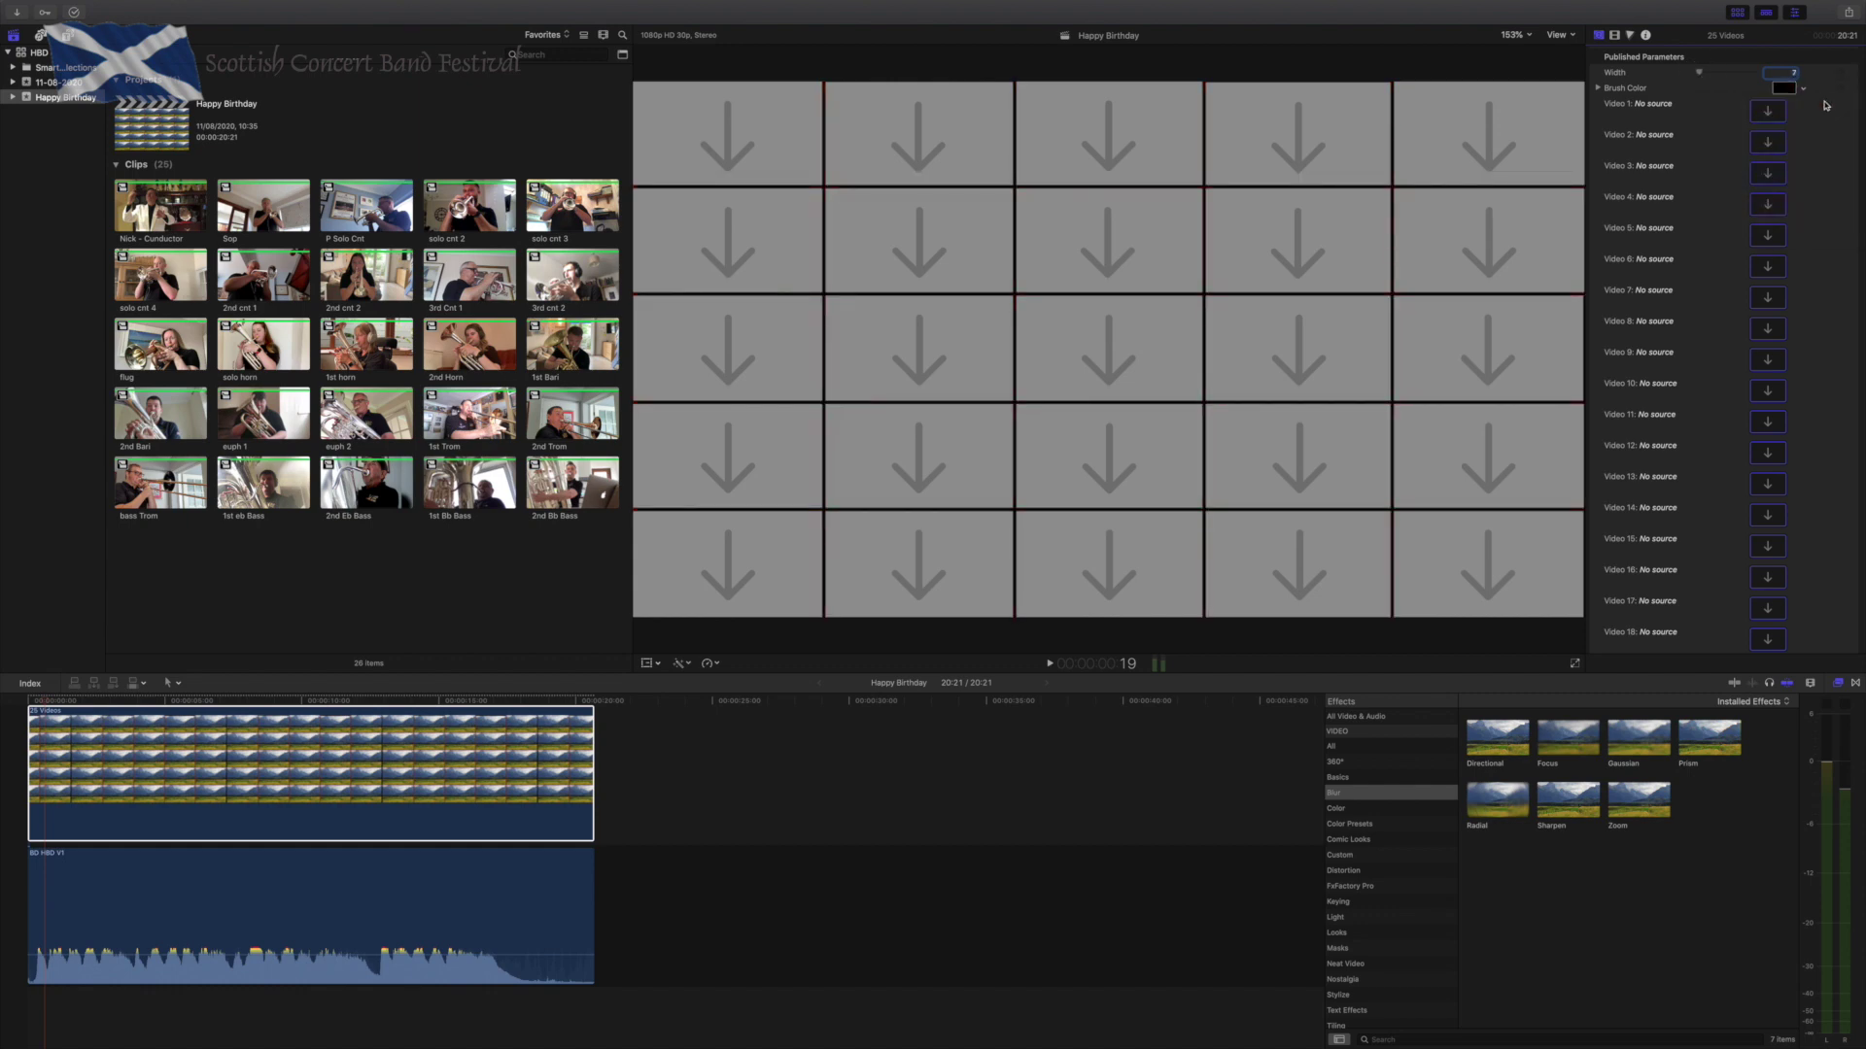
Apply the 3rd cnt 2 clip as the source for Video 1 of the 25 Videos generator.
{"action": "left_click", "coordinate": [563, 768]}
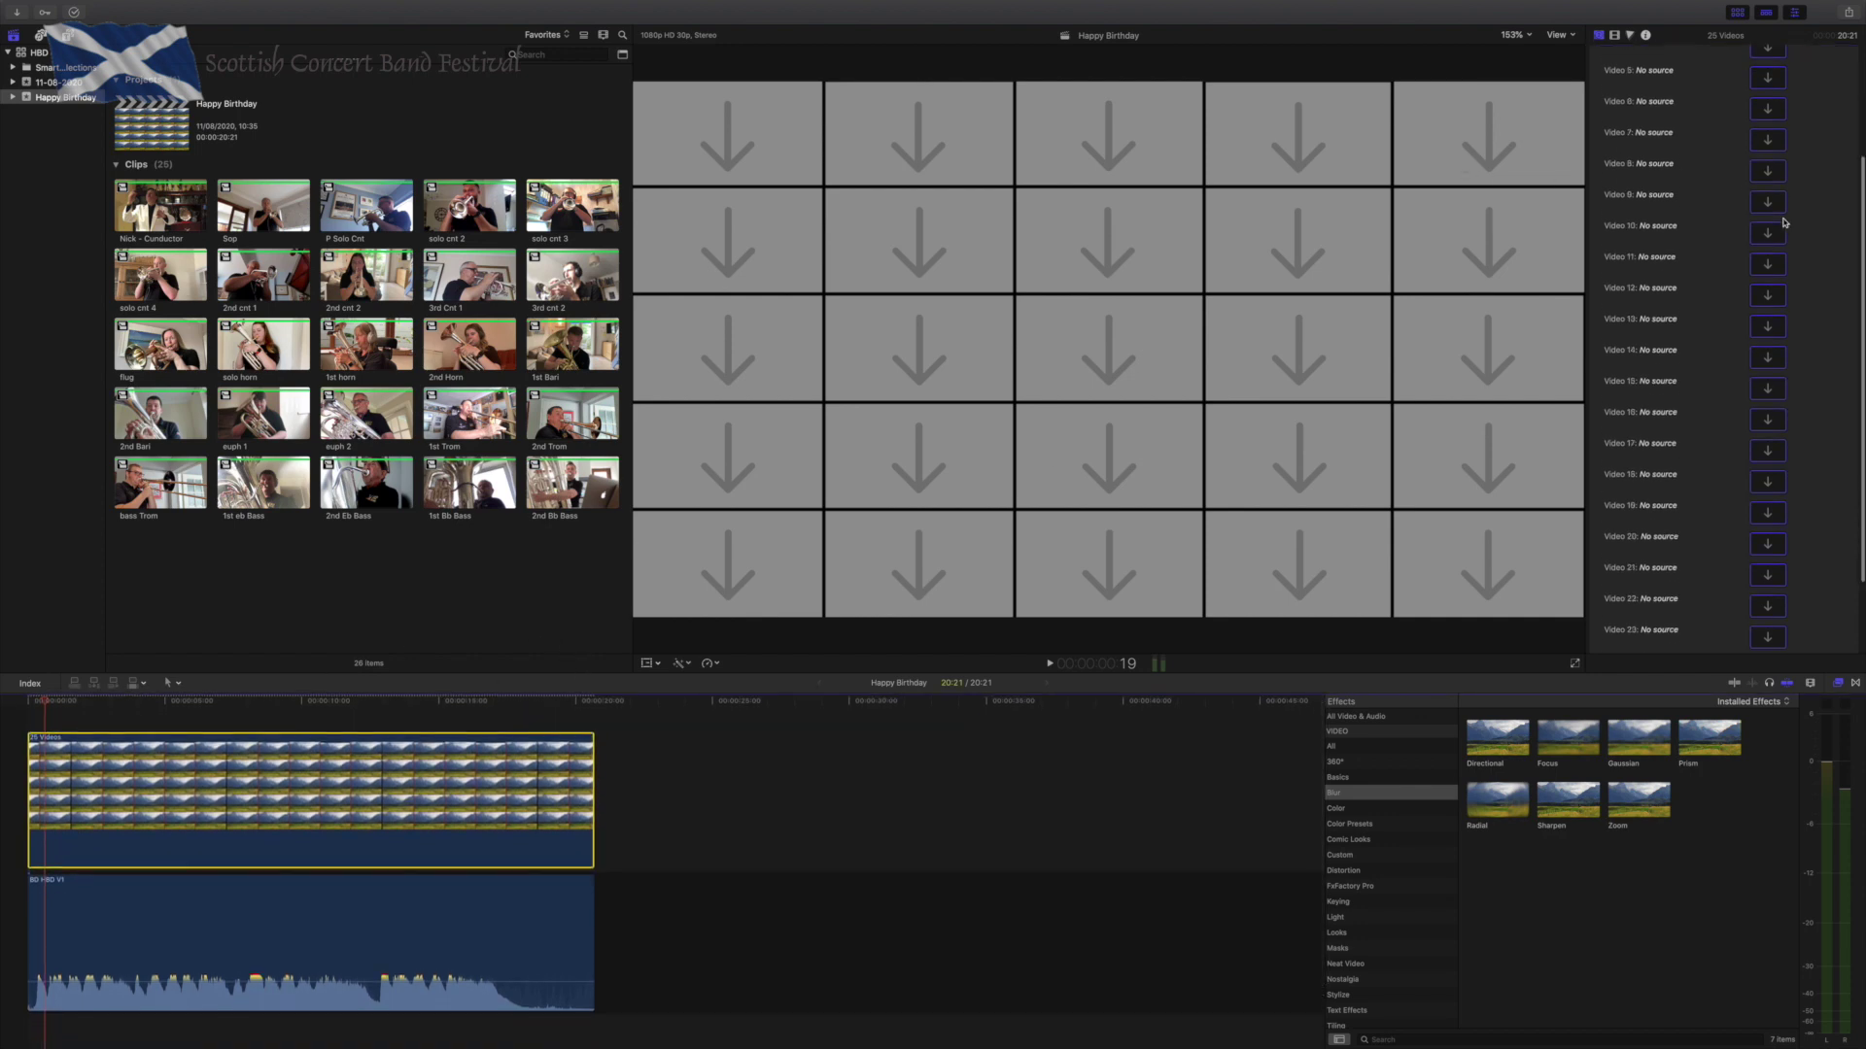
{"action": "scroll", "coordinate": [1686, 78], "scroll_direction": "up", "scroll_amount": 1}
{"action": "scroll", "coordinate": [1681, 97], "scroll_direction": "down", "scroll_amount": 1}
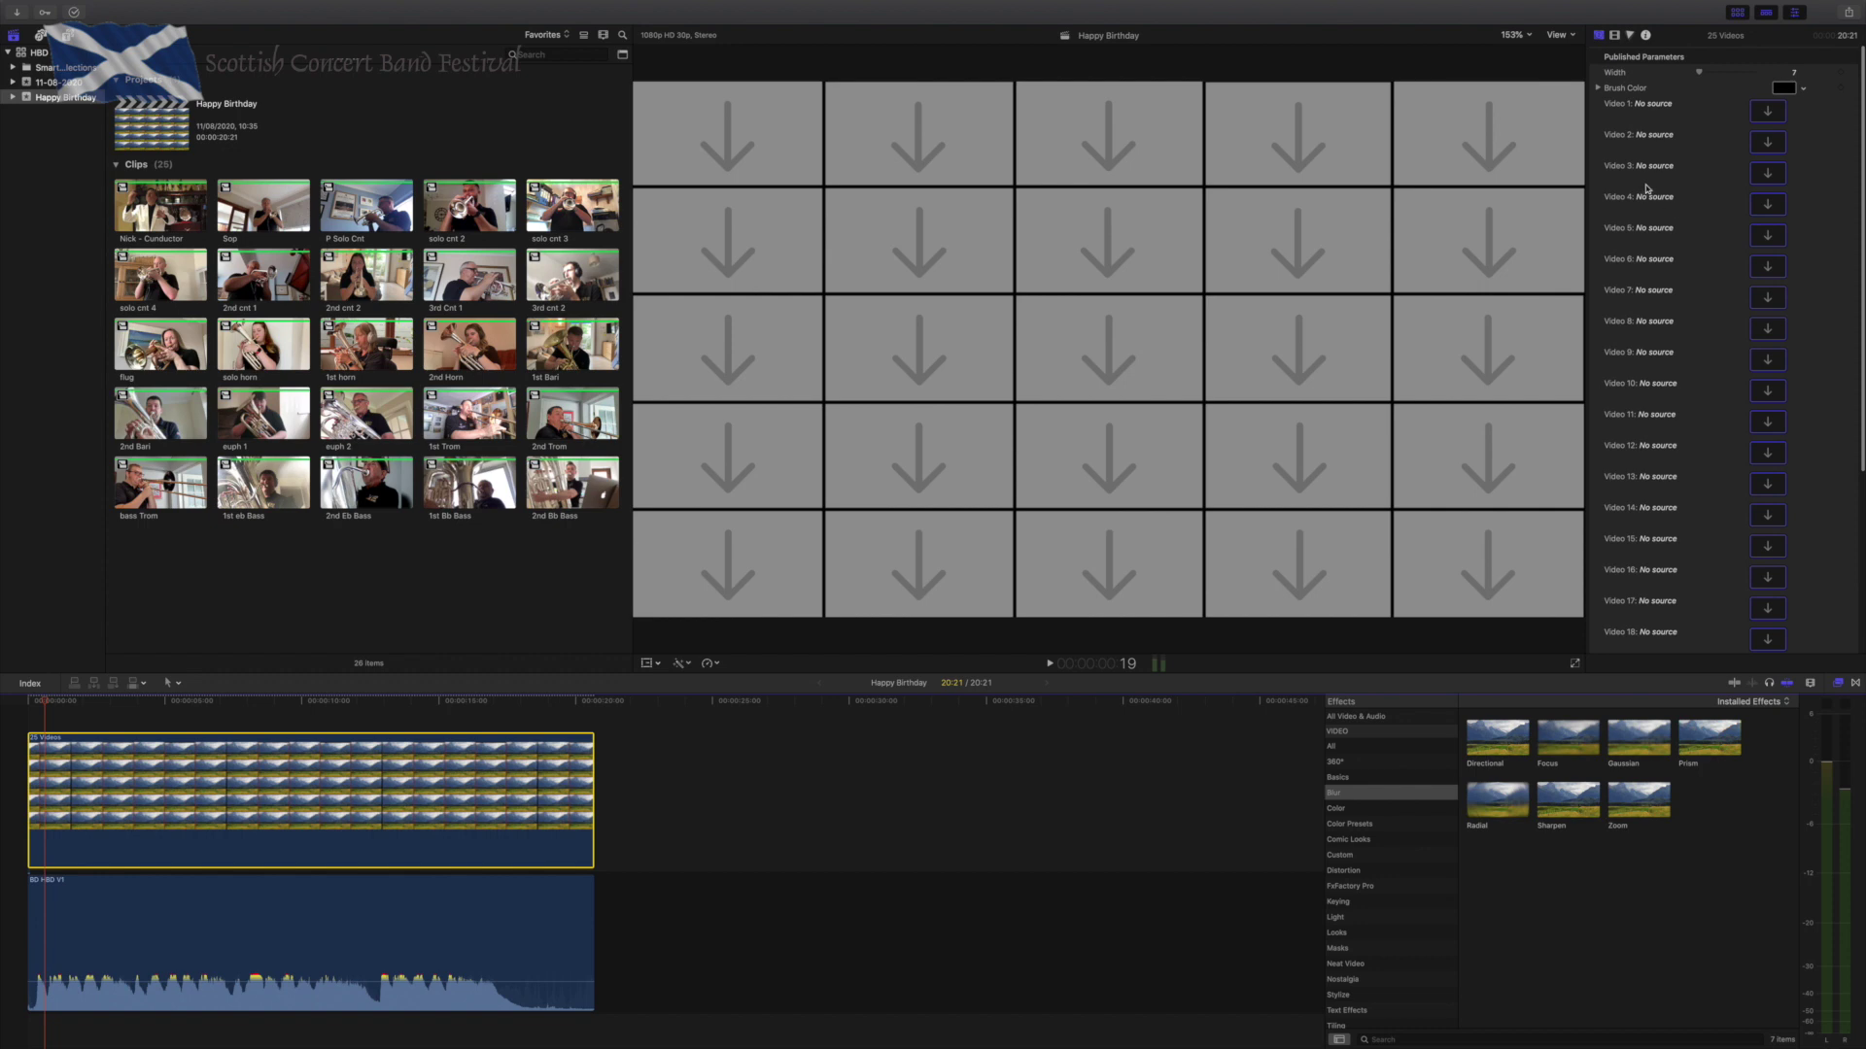
{"action": "scroll", "coordinate": [1676, 233], "scroll_direction": "up", "scroll_amount": 3}
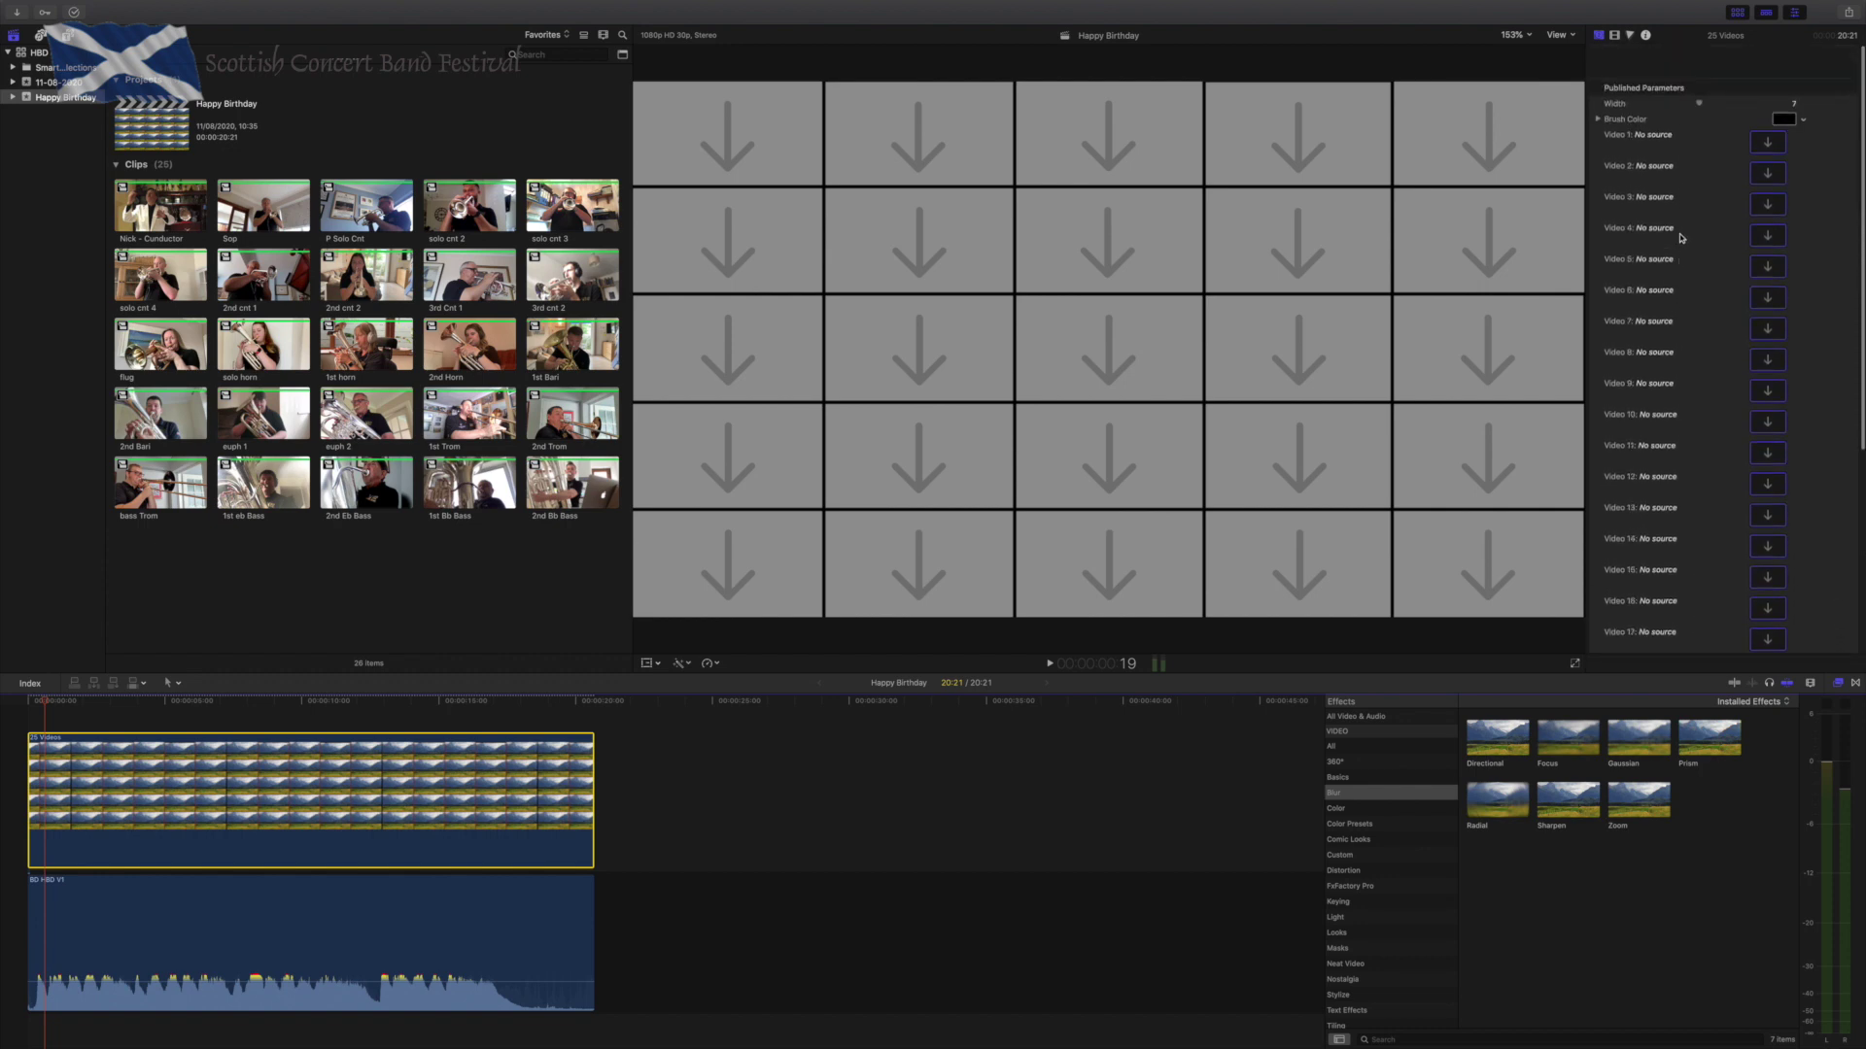
{"action": "scroll", "coordinate": [1680, 237], "scroll_direction": "down", "scroll_amount": 3}
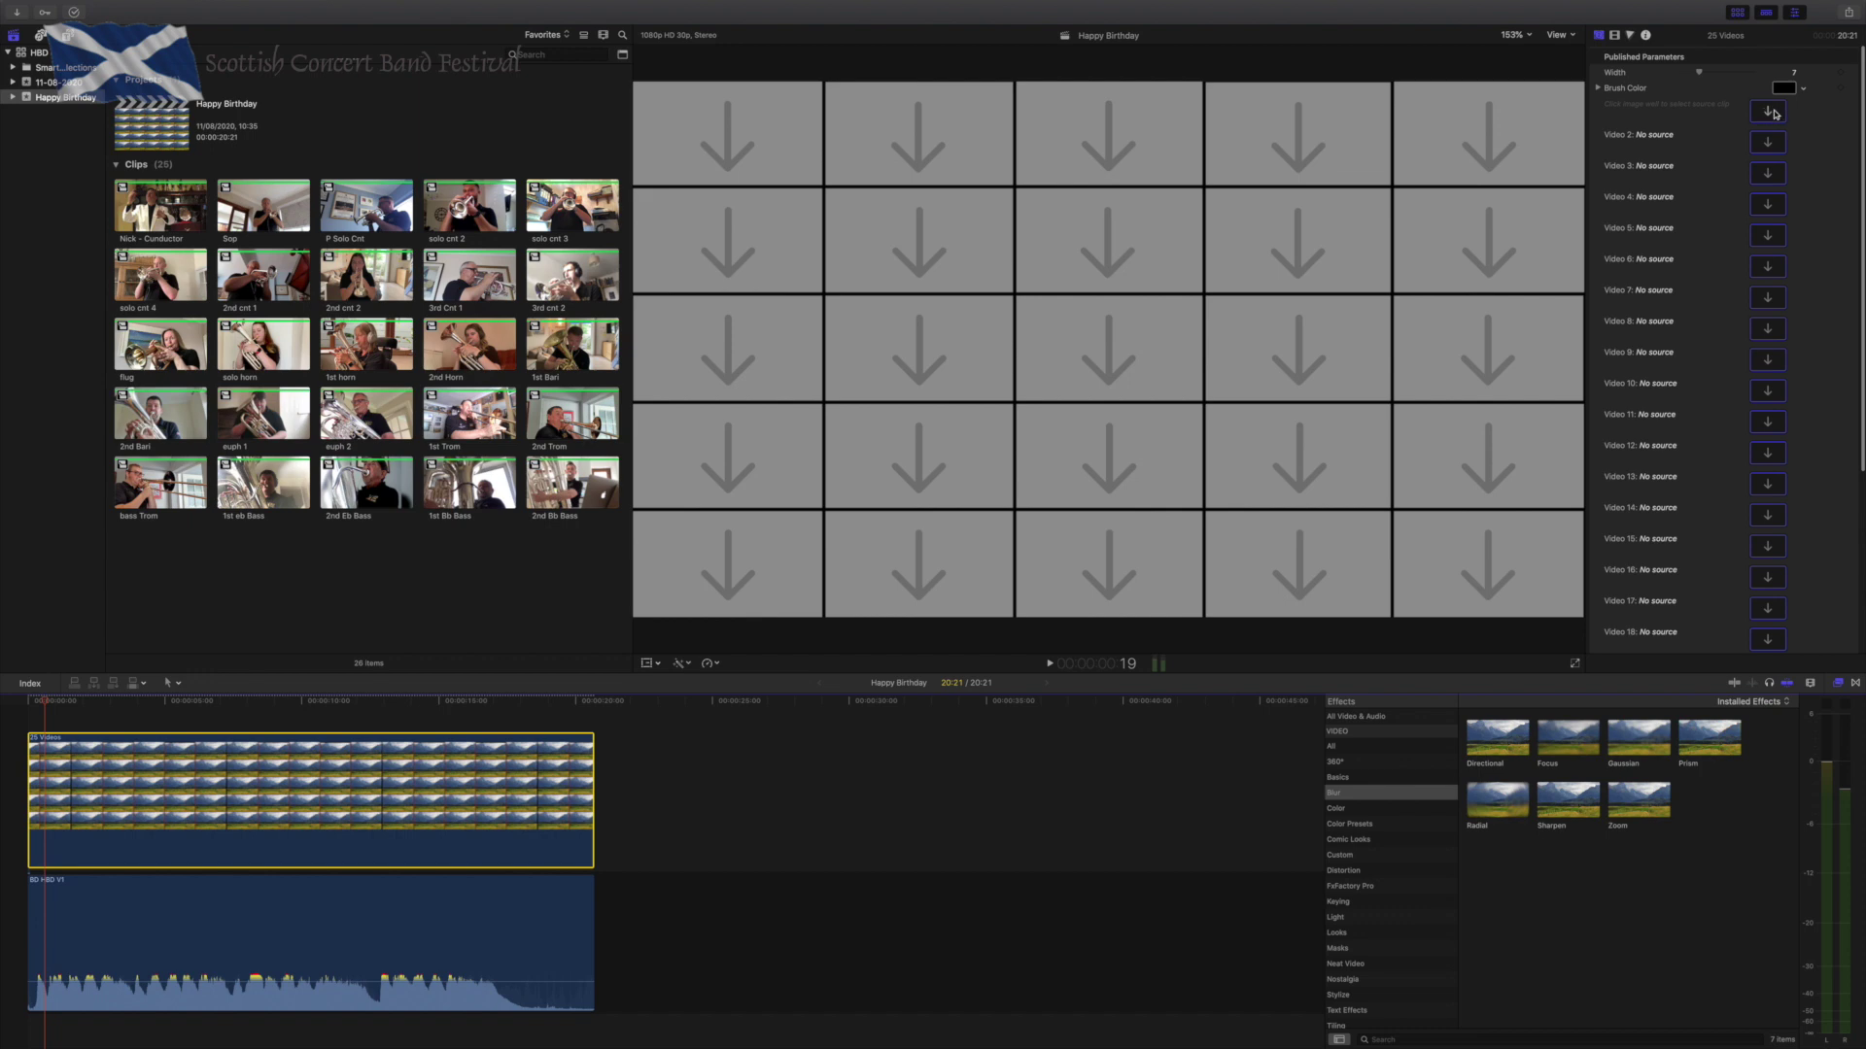
{"action": "left_click", "coordinate": [1768, 111]}
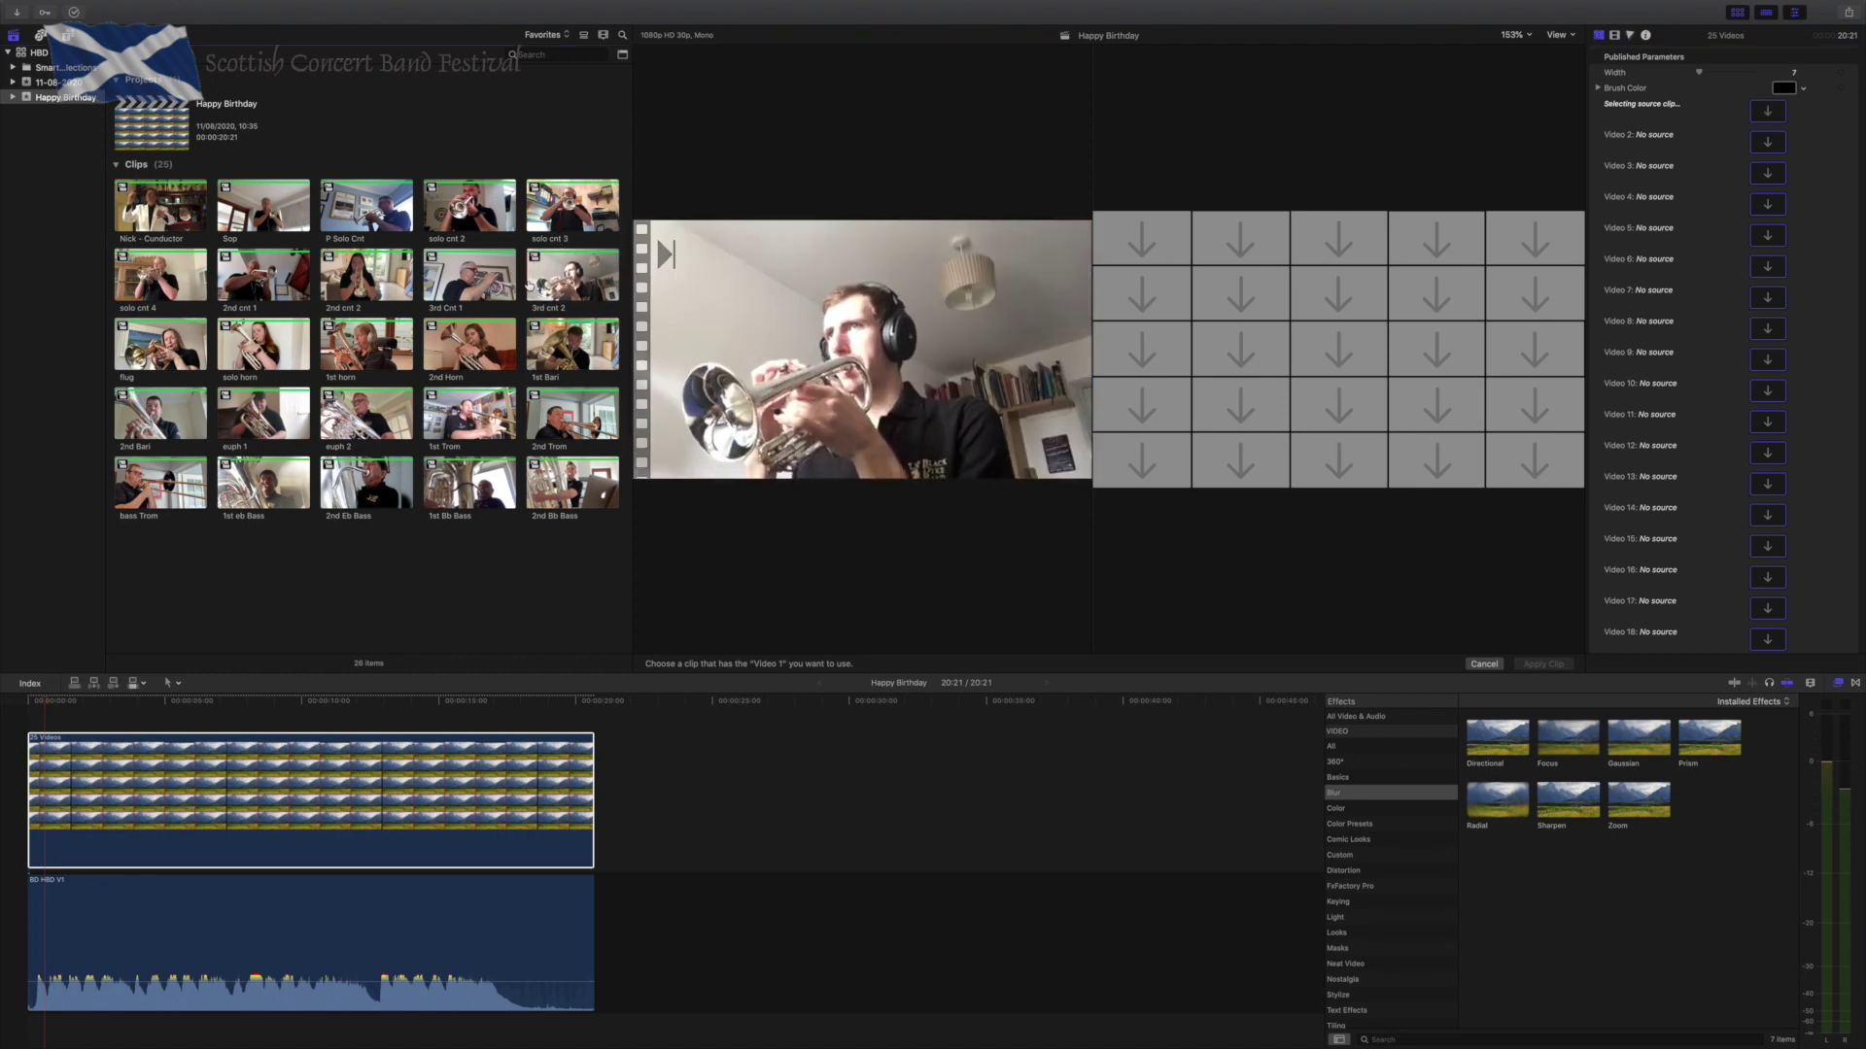
{"action": "left_click", "coordinate": [532, 282]}
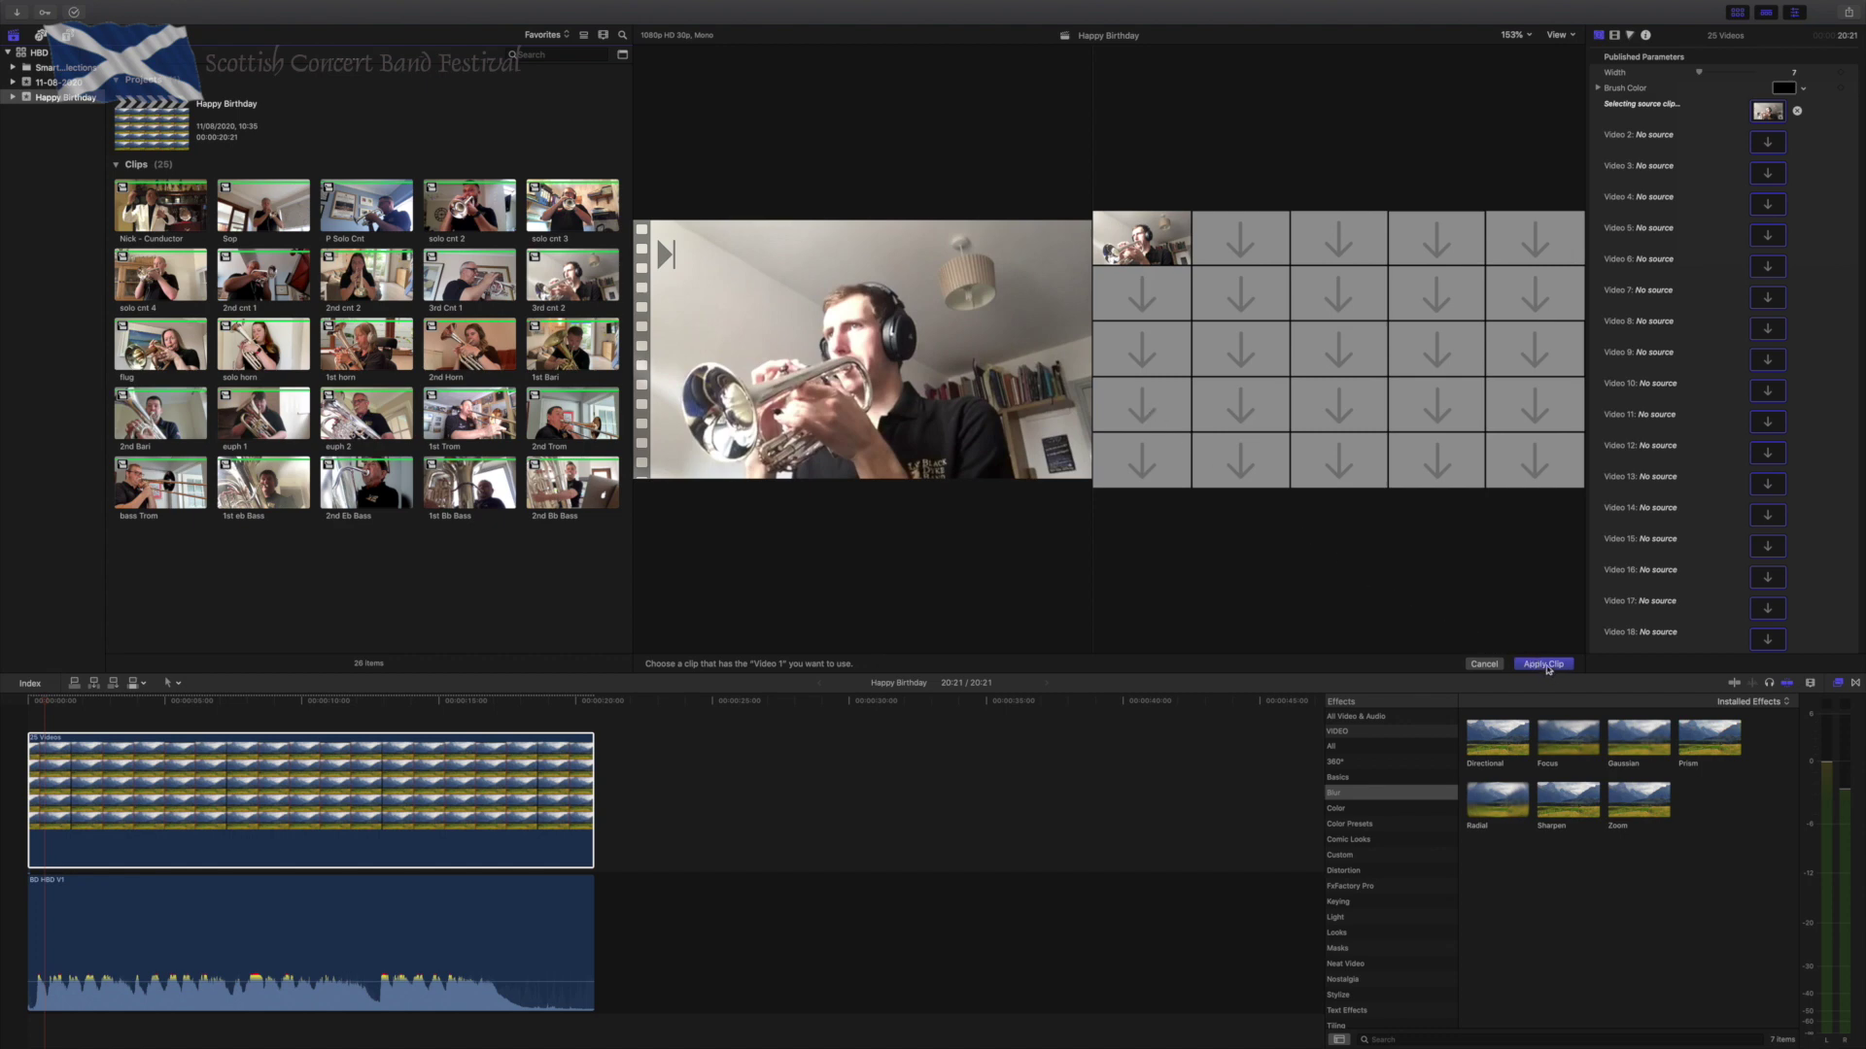
{"action": "left_click", "coordinate": [1552, 670]}
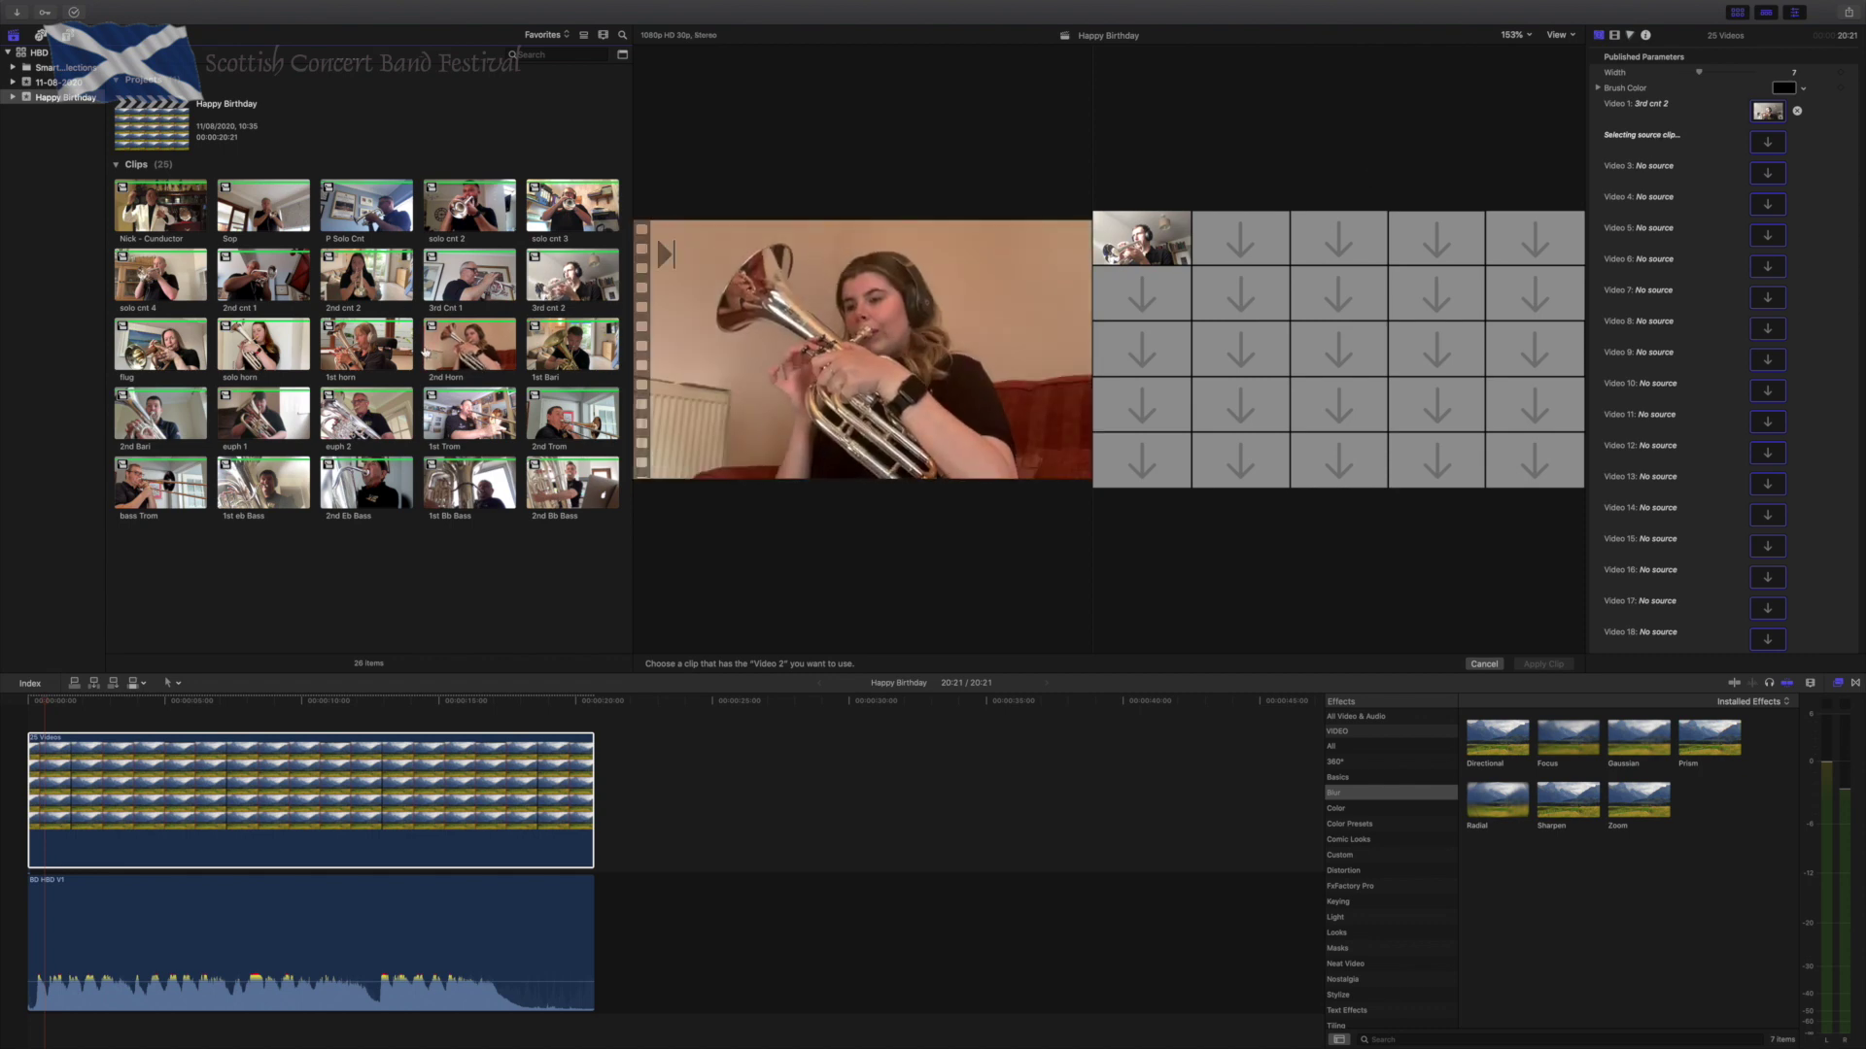
Apply the 2nd Bb Bass clip as the source for Video 2 of the generator.
{"action": "left_click", "coordinate": [584, 35]}
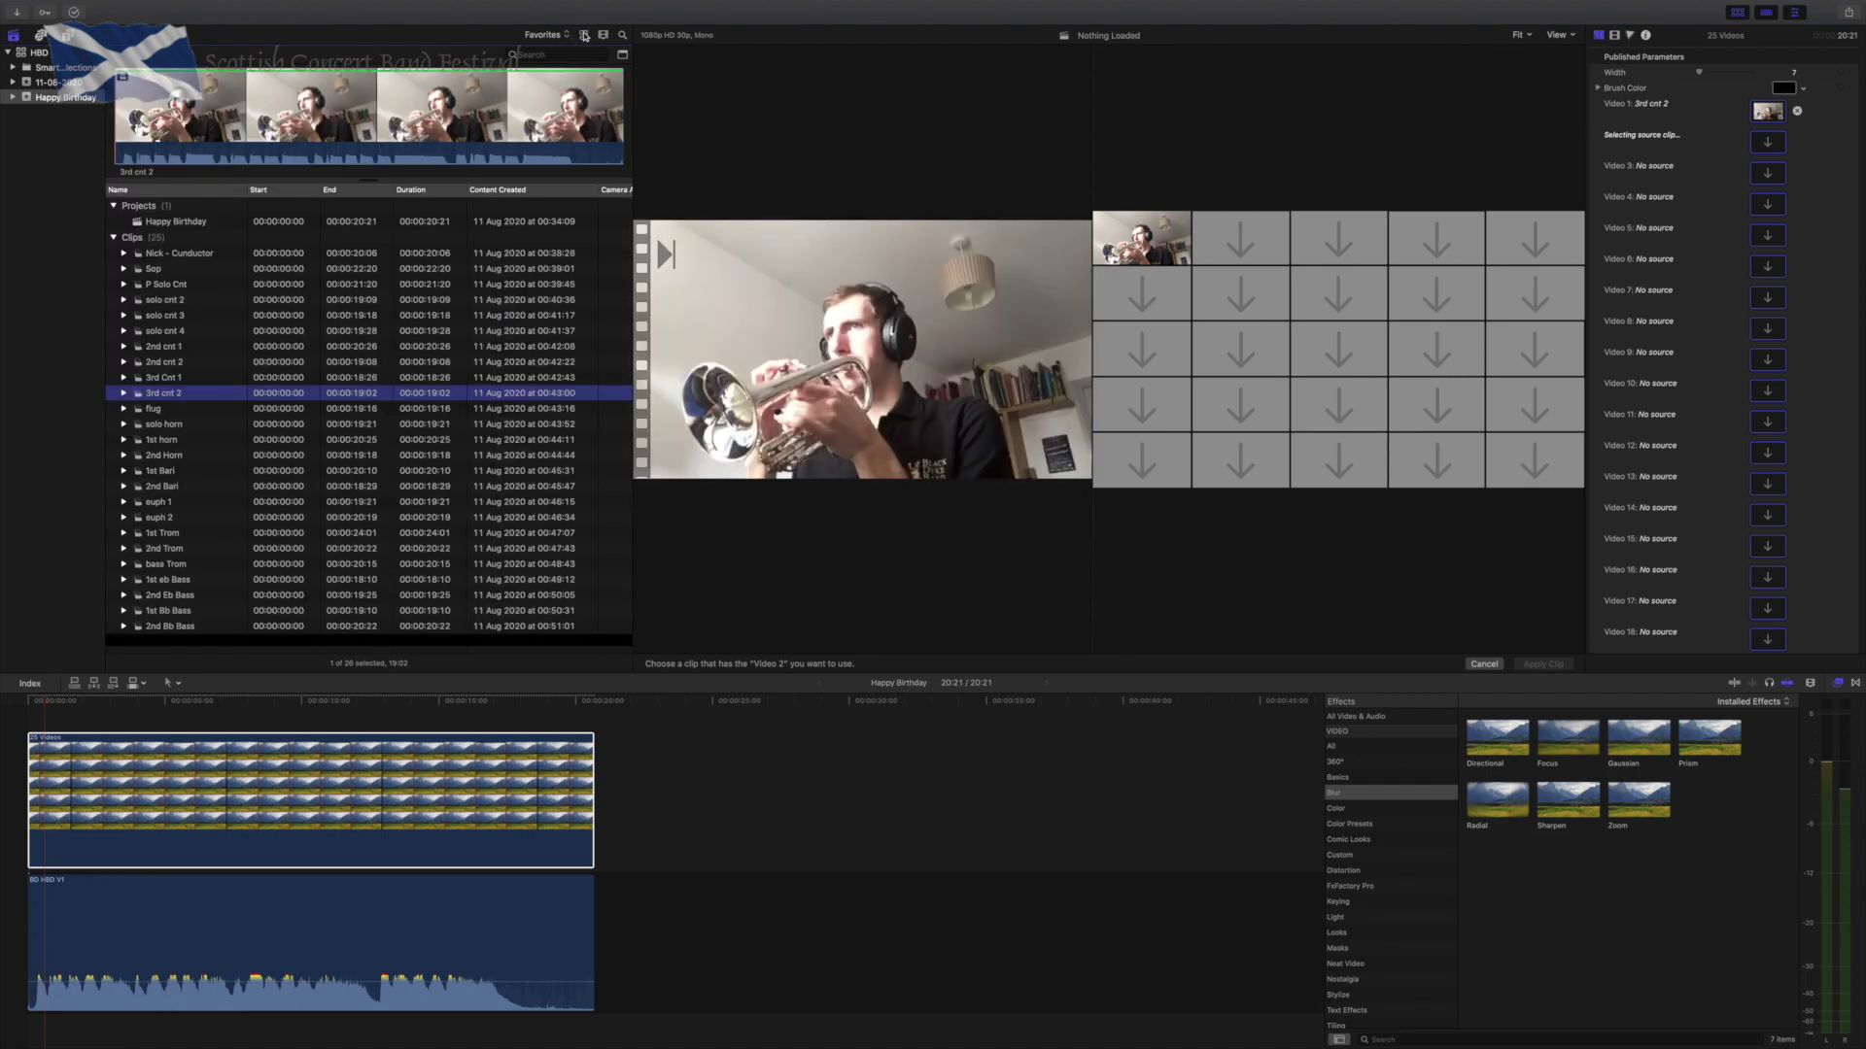
{"action": "left_click", "coordinate": [583, 36]}
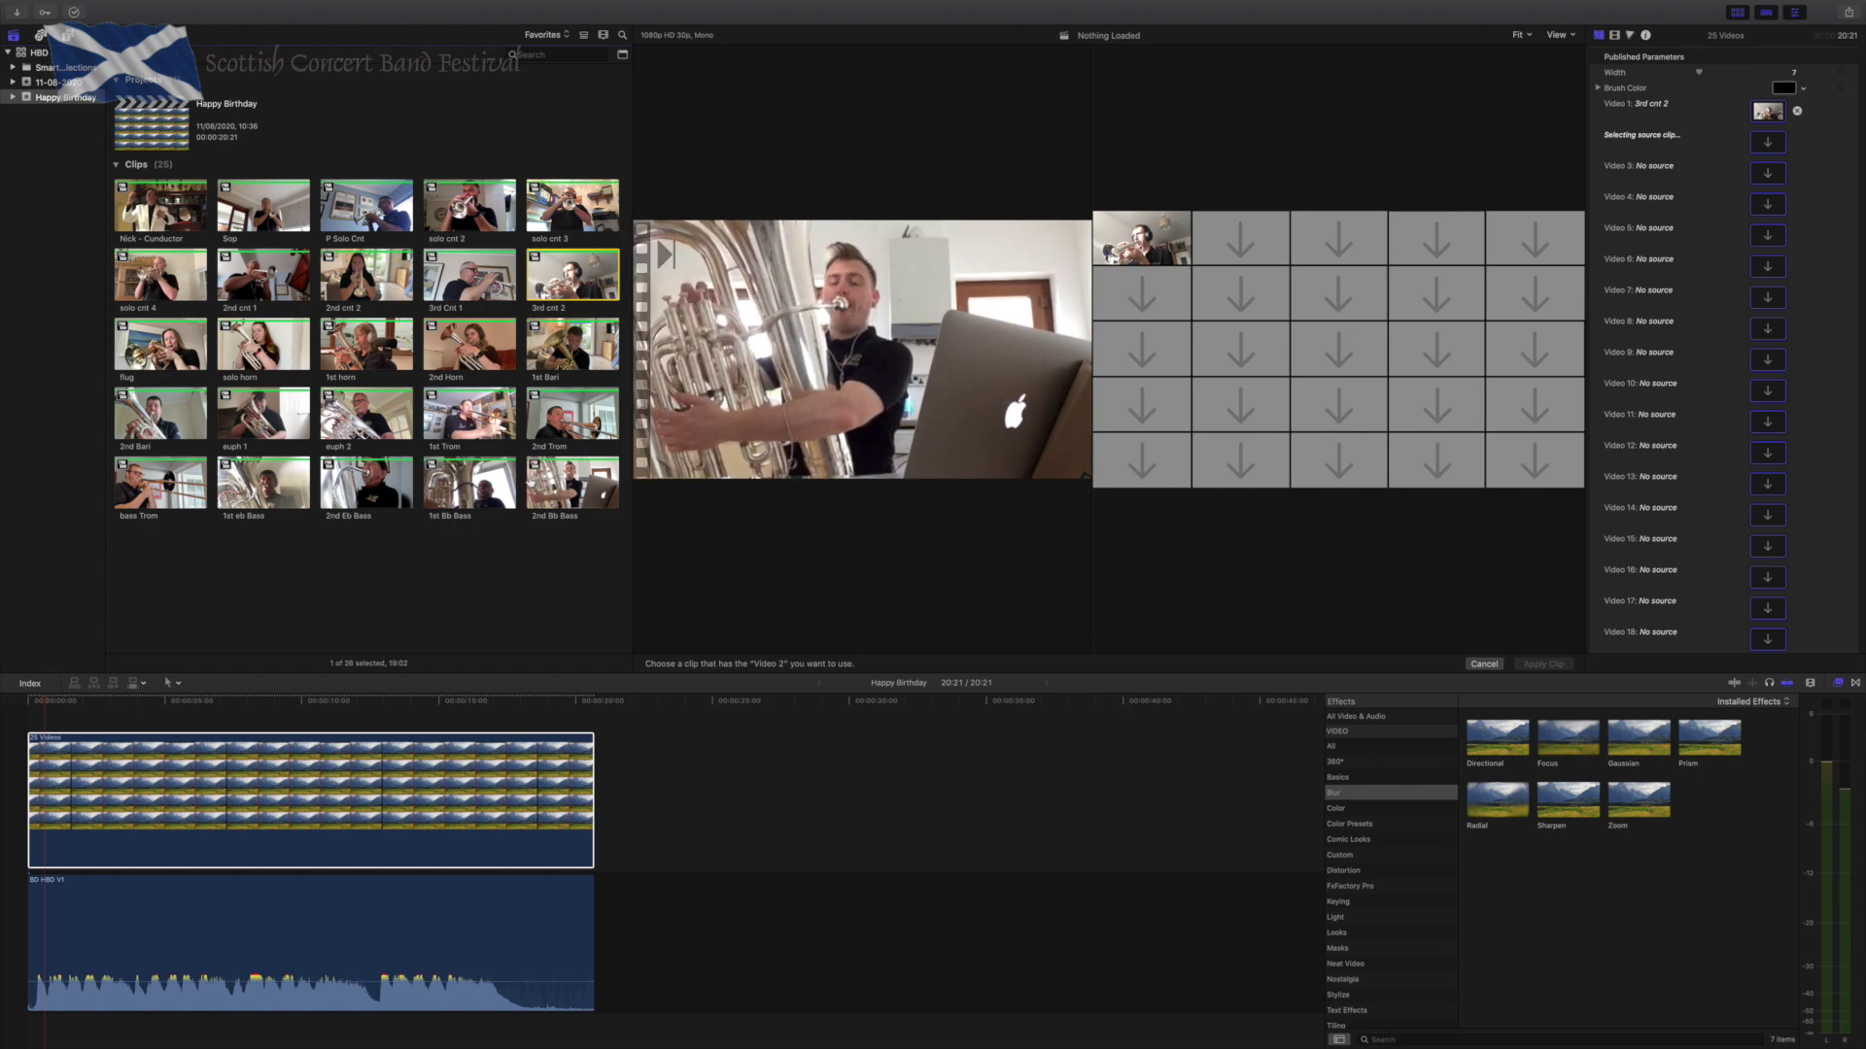
{"action": "left_click", "coordinate": [528, 481]}
{"action": "left_click", "coordinate": [1541, 663]}
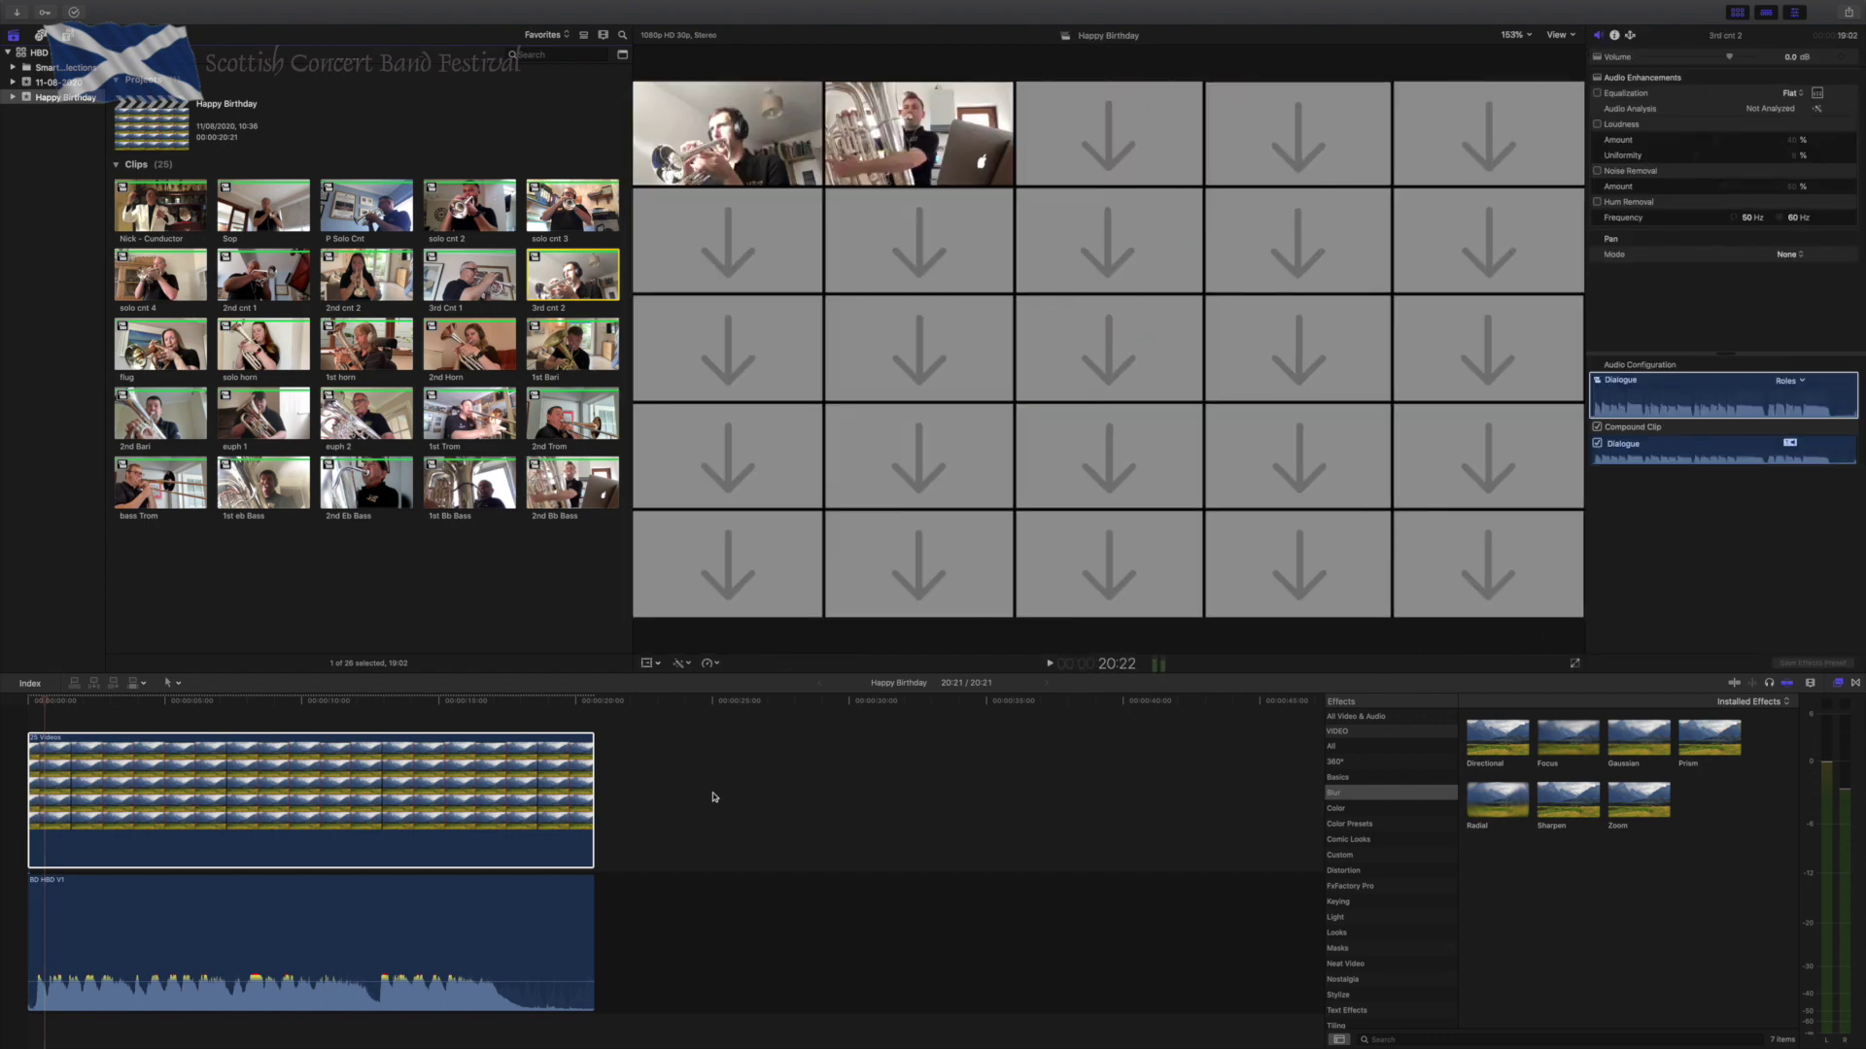
Apply the 1st Bb Bass clip to Video 3 and the 1st eb Bass clip to Video 4 of the generator.
{"action": "left_click", "coordinate": [390, 792]}
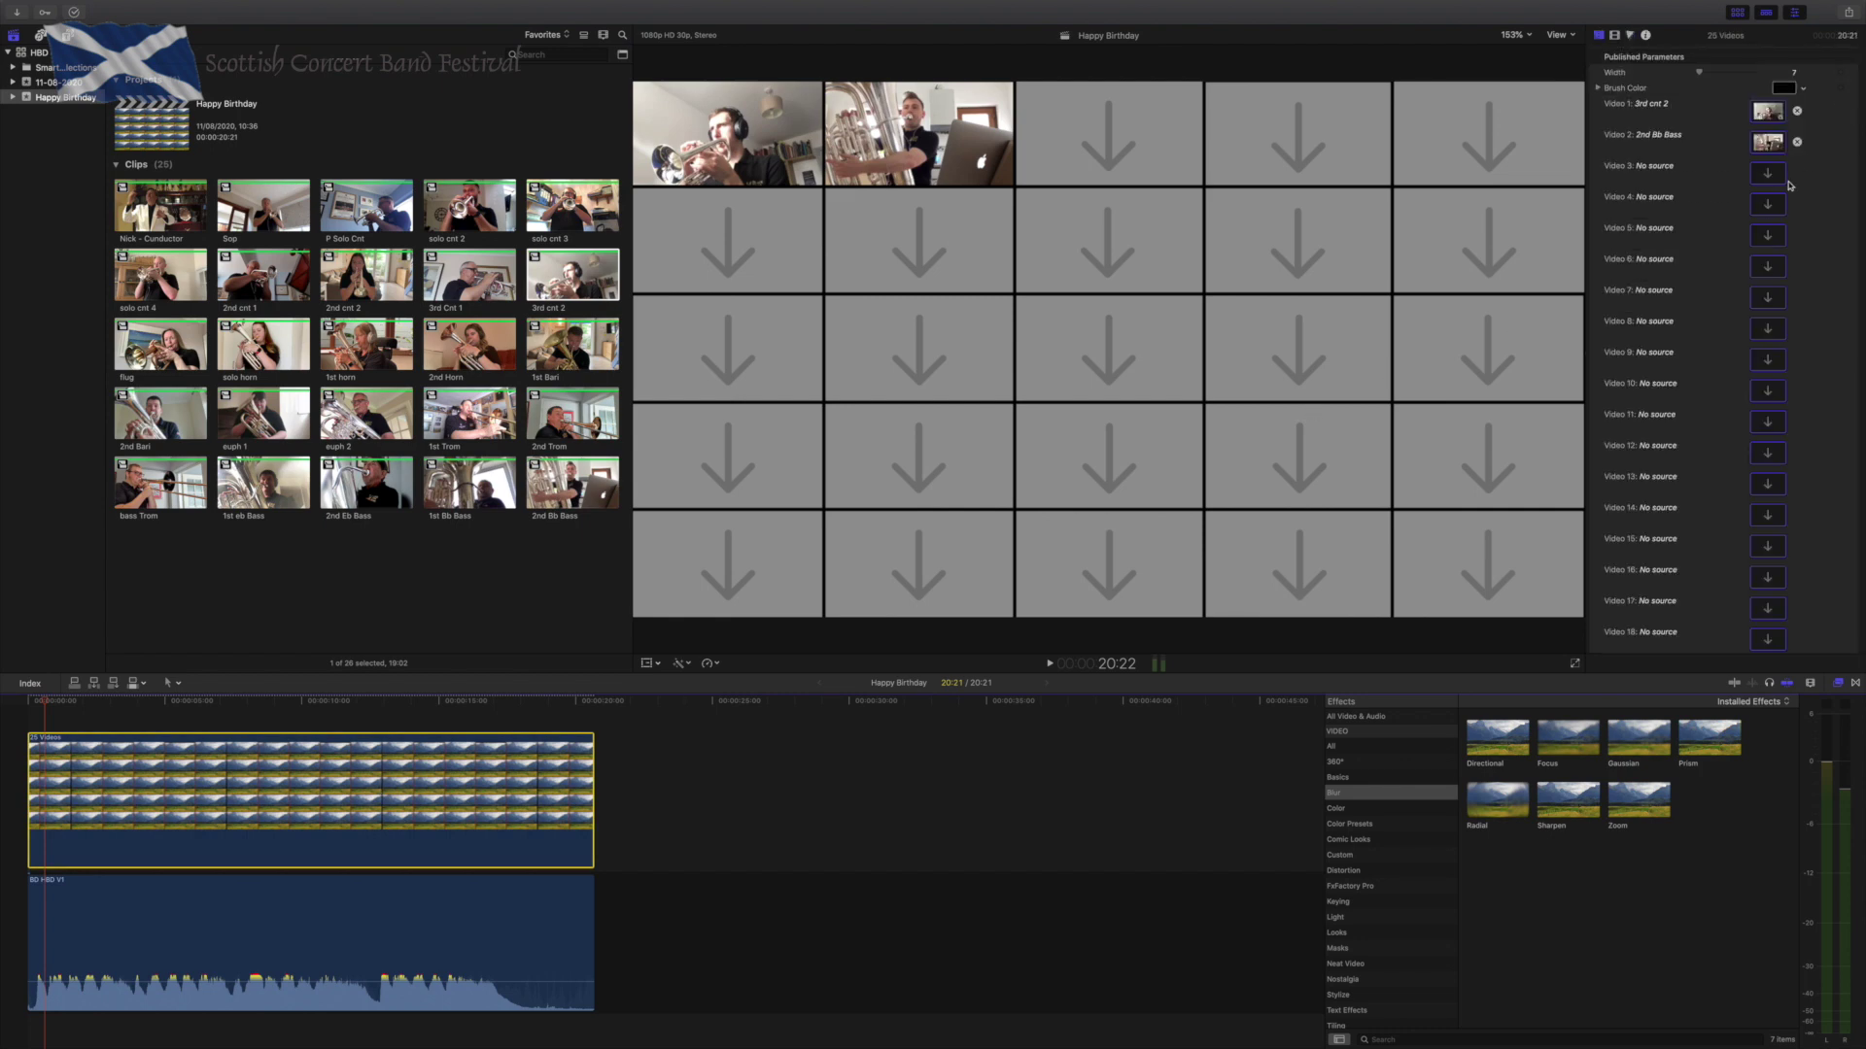
{"action": "left_click", "coordinate": [1768, 174]}
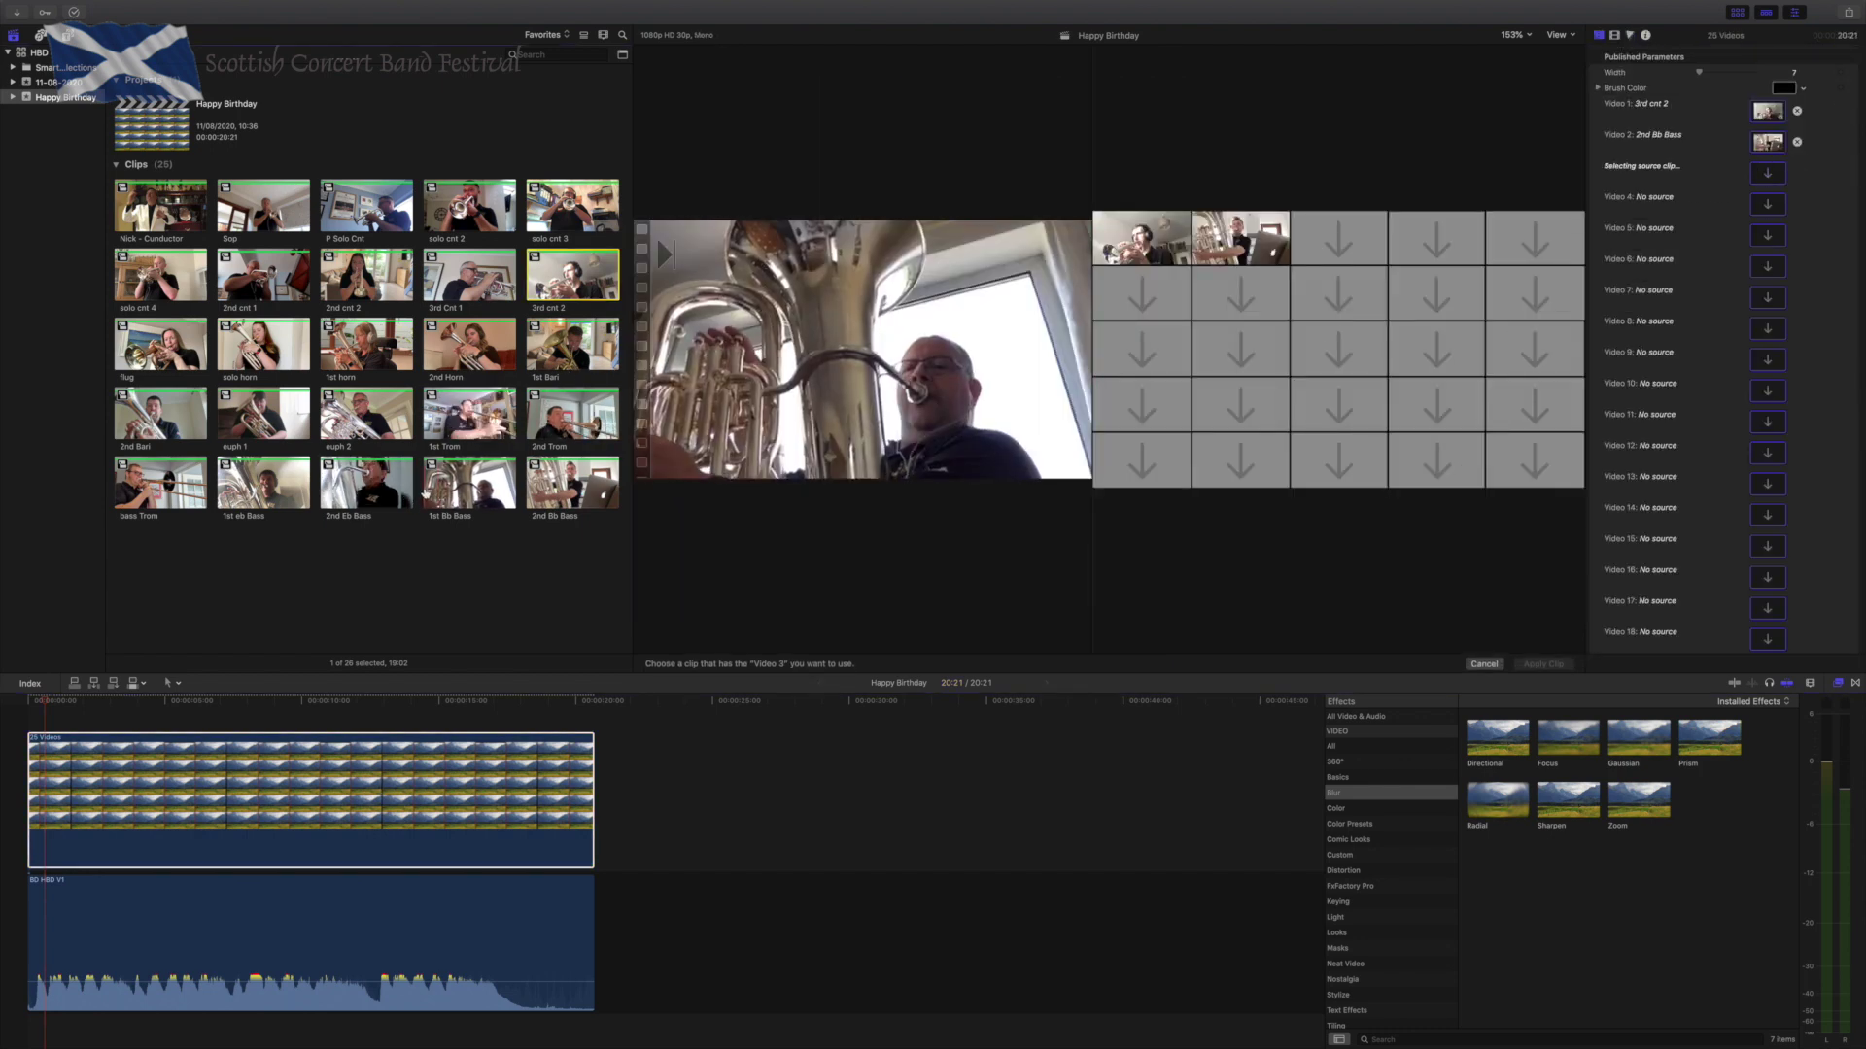
{"action": "left_click", "coordinate": [425, 494]}
{"action": "left_click", "coordinate": [1567, 666]}
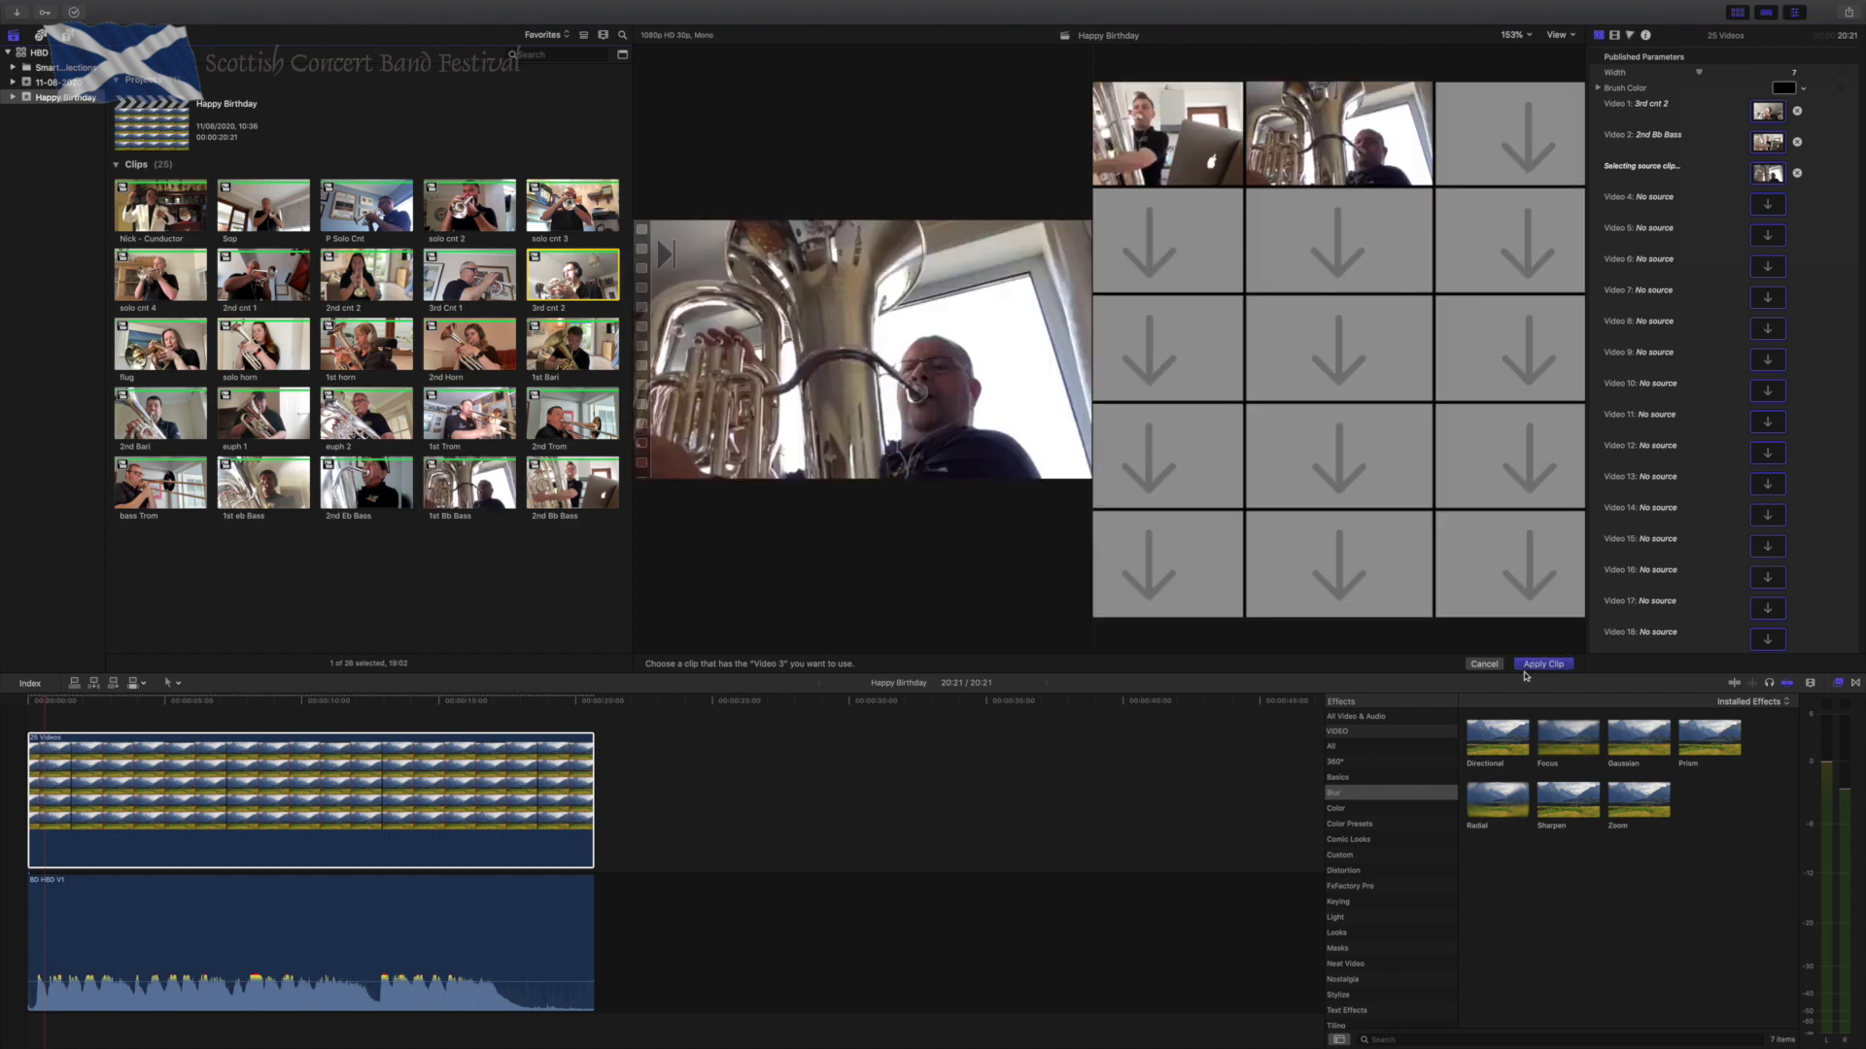
{"action": "left_click", "coordinate": [439, 770]}
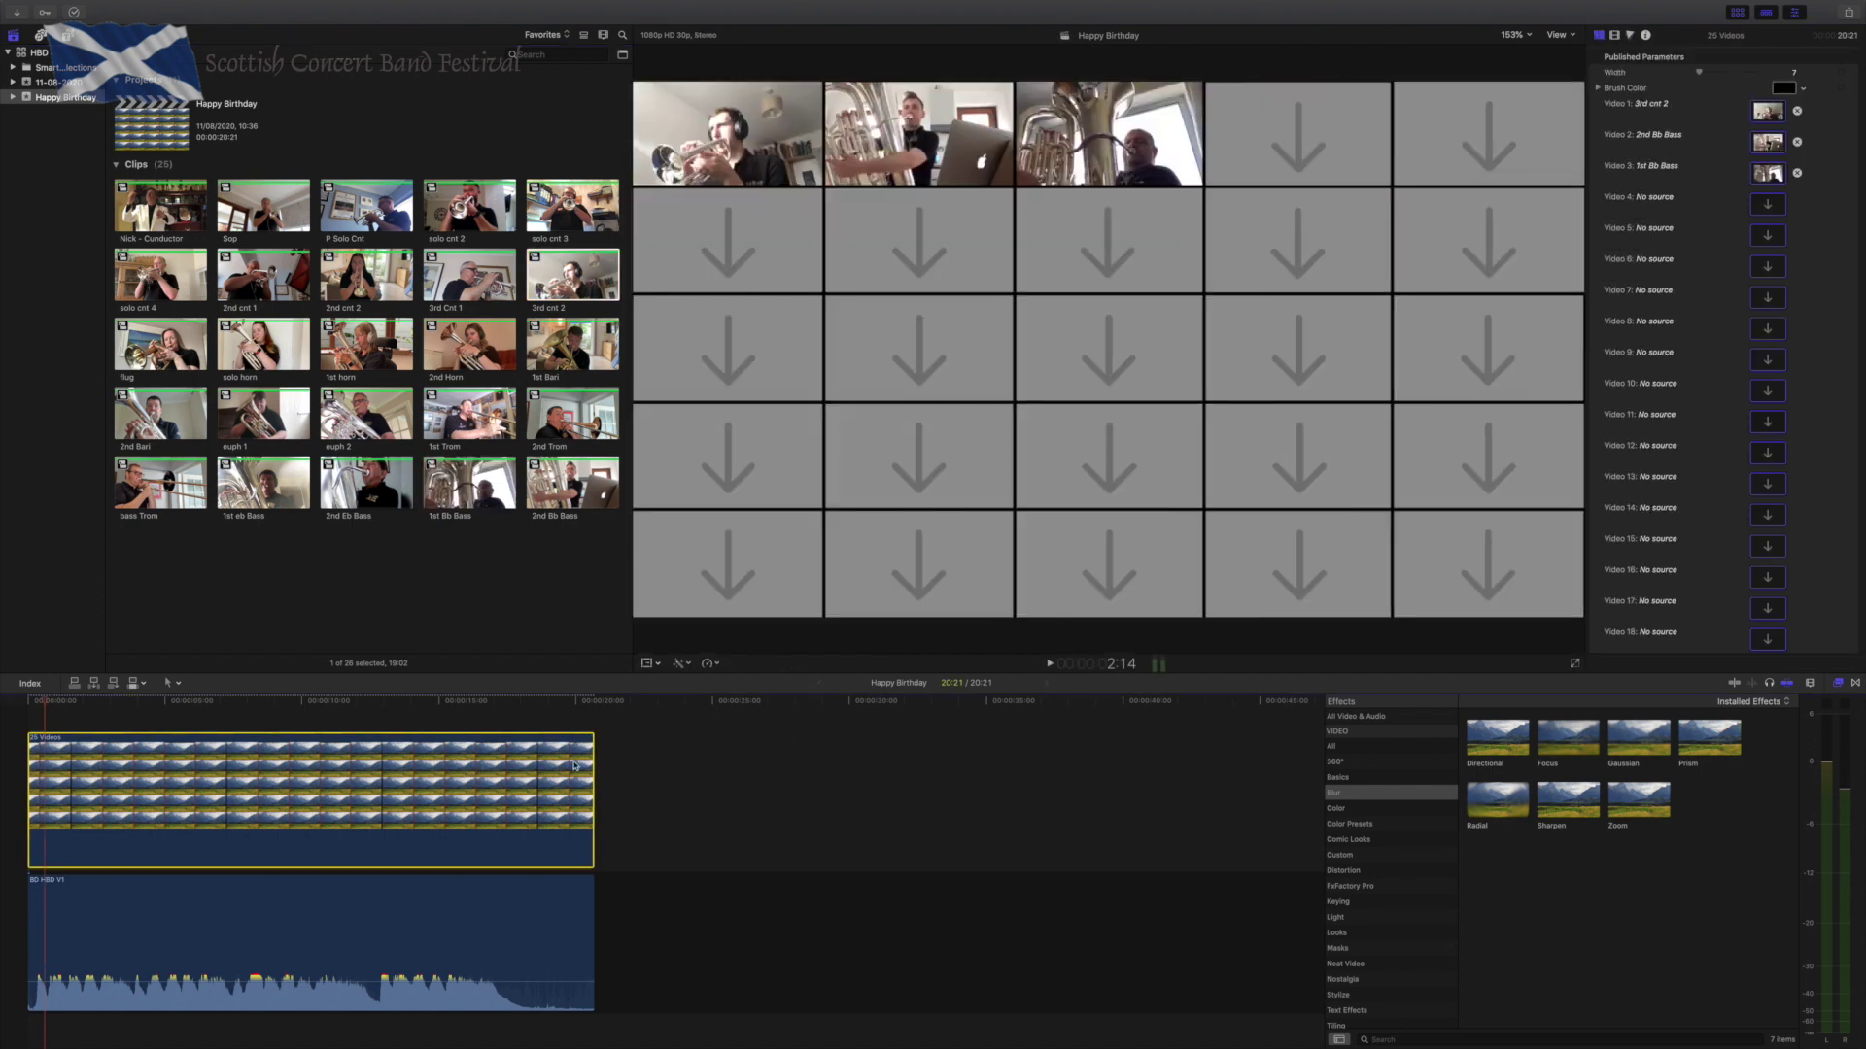
{"action": "left_click", "coordinate": [1772, 206]}
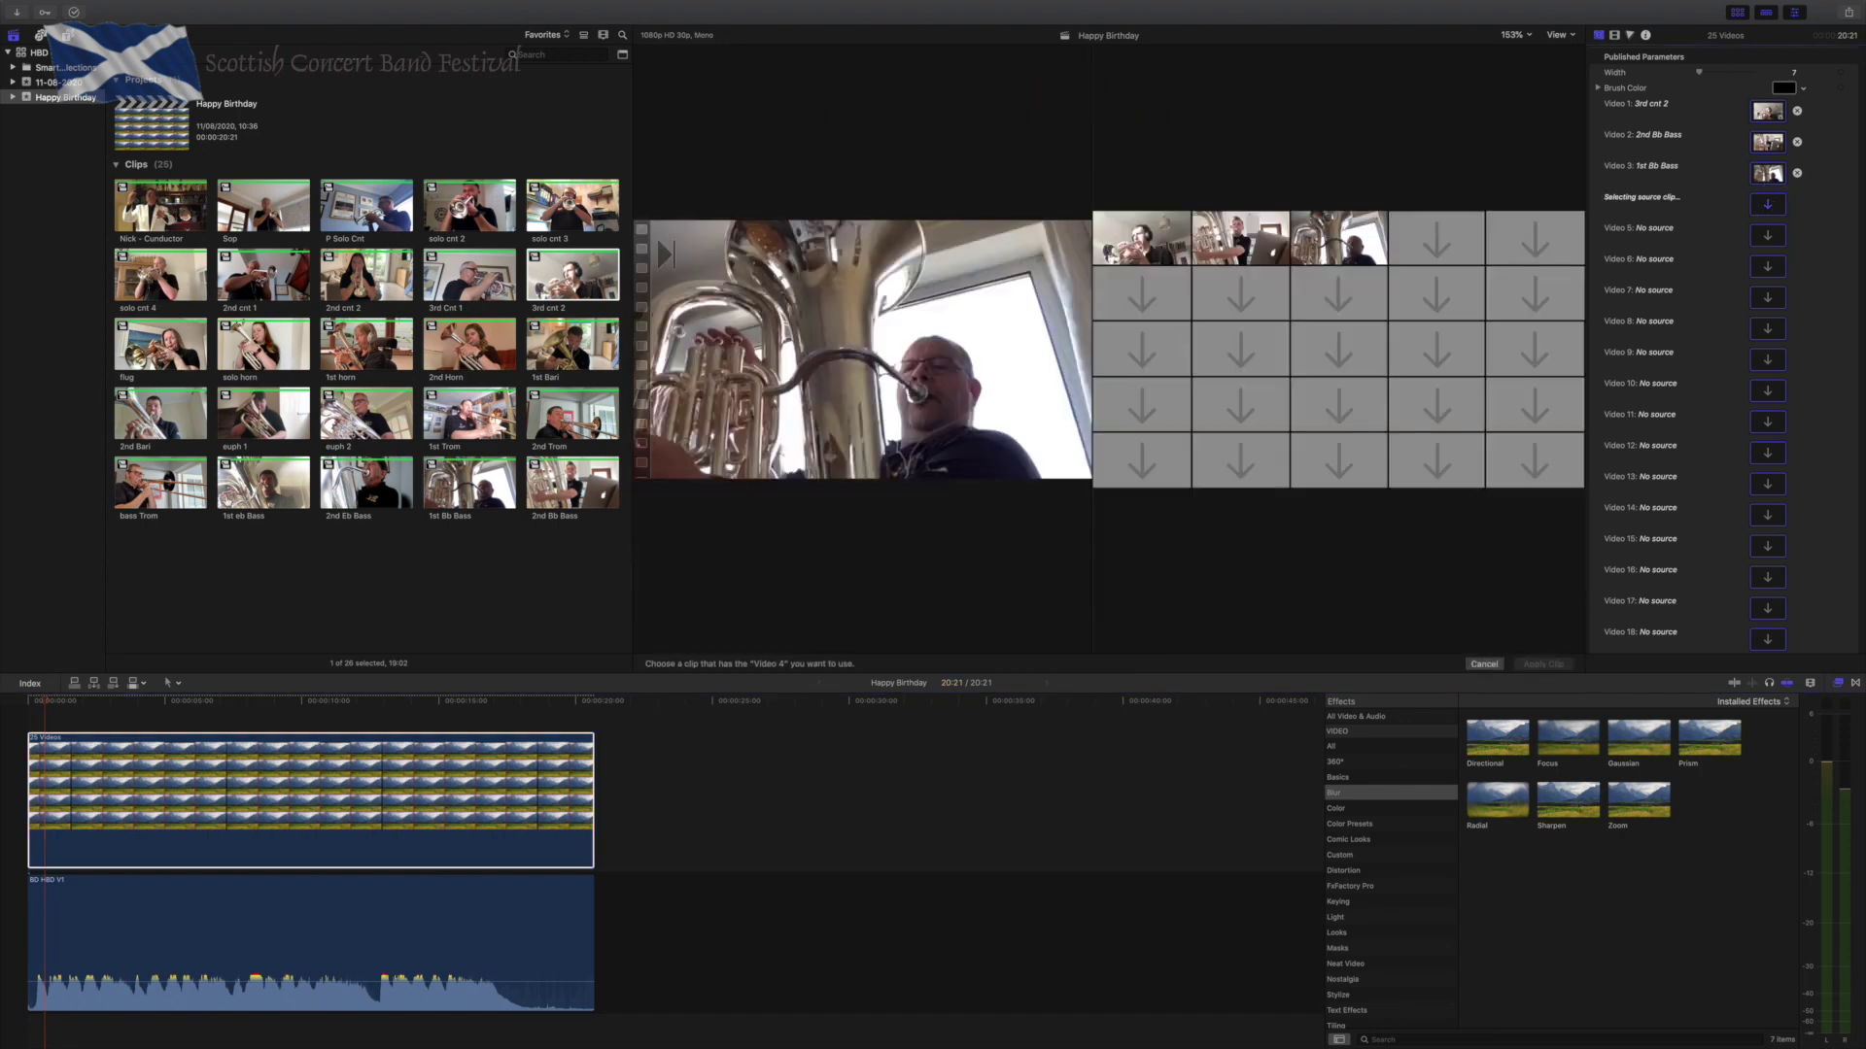
{"action": "left_click", "coordinate": [217, 498]}
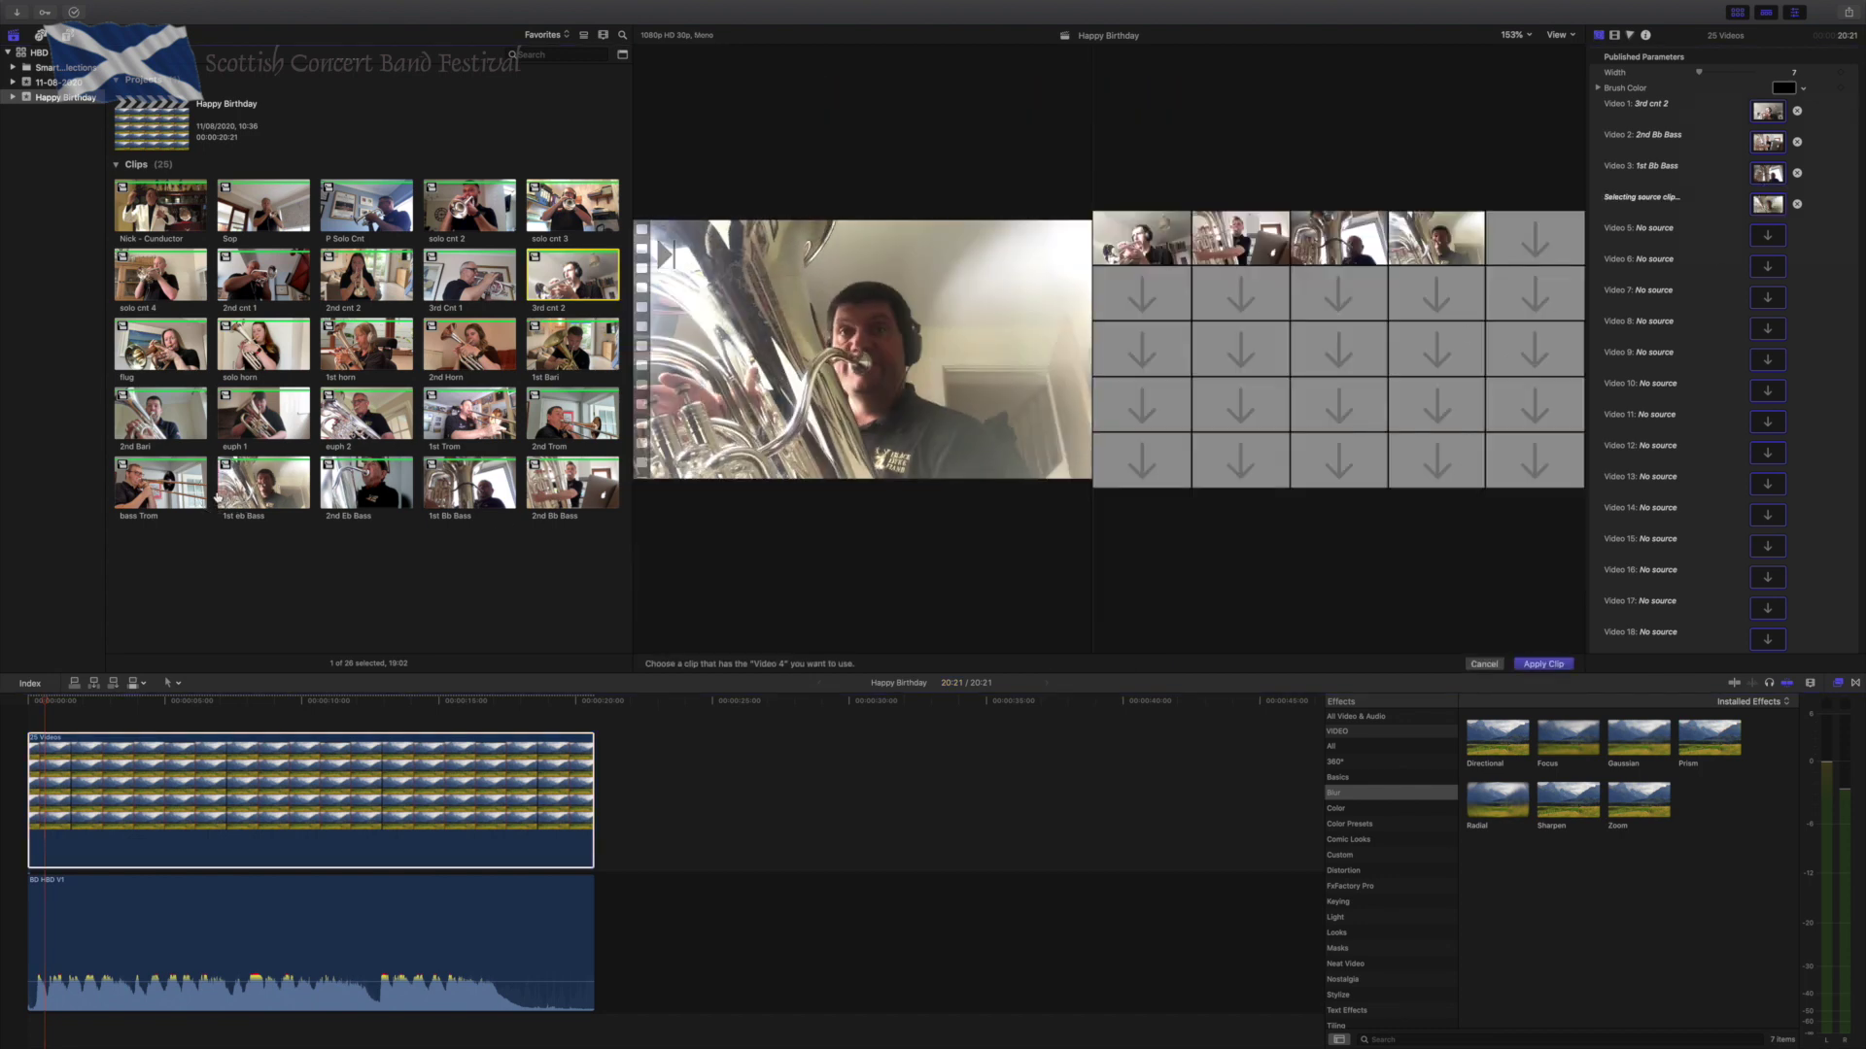
{"action": "left_click", "coordinate": [1543, 663]}
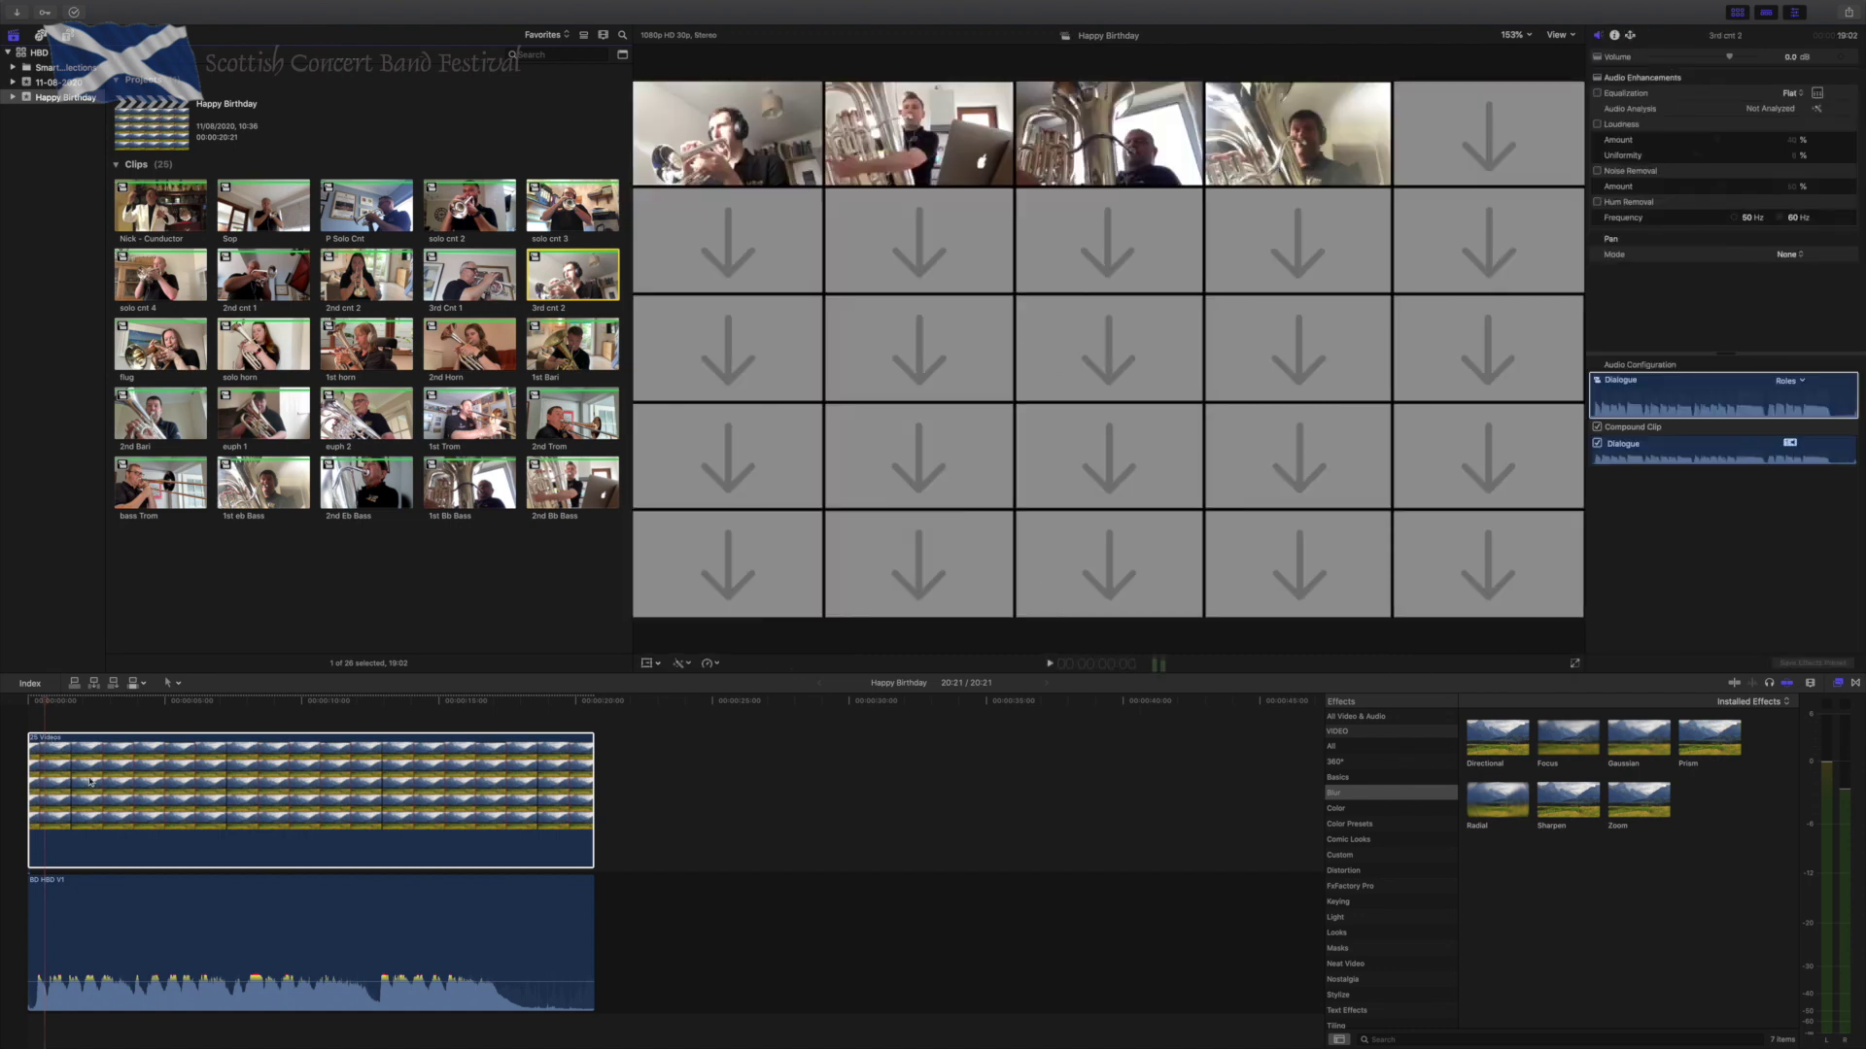
Apply the 2nd Eb Bass clip to Video 5 and the 3rd Cnt 1 clip to Video 6 of the generator.
{"action": "left_click", "coordinate": [91, 782]}
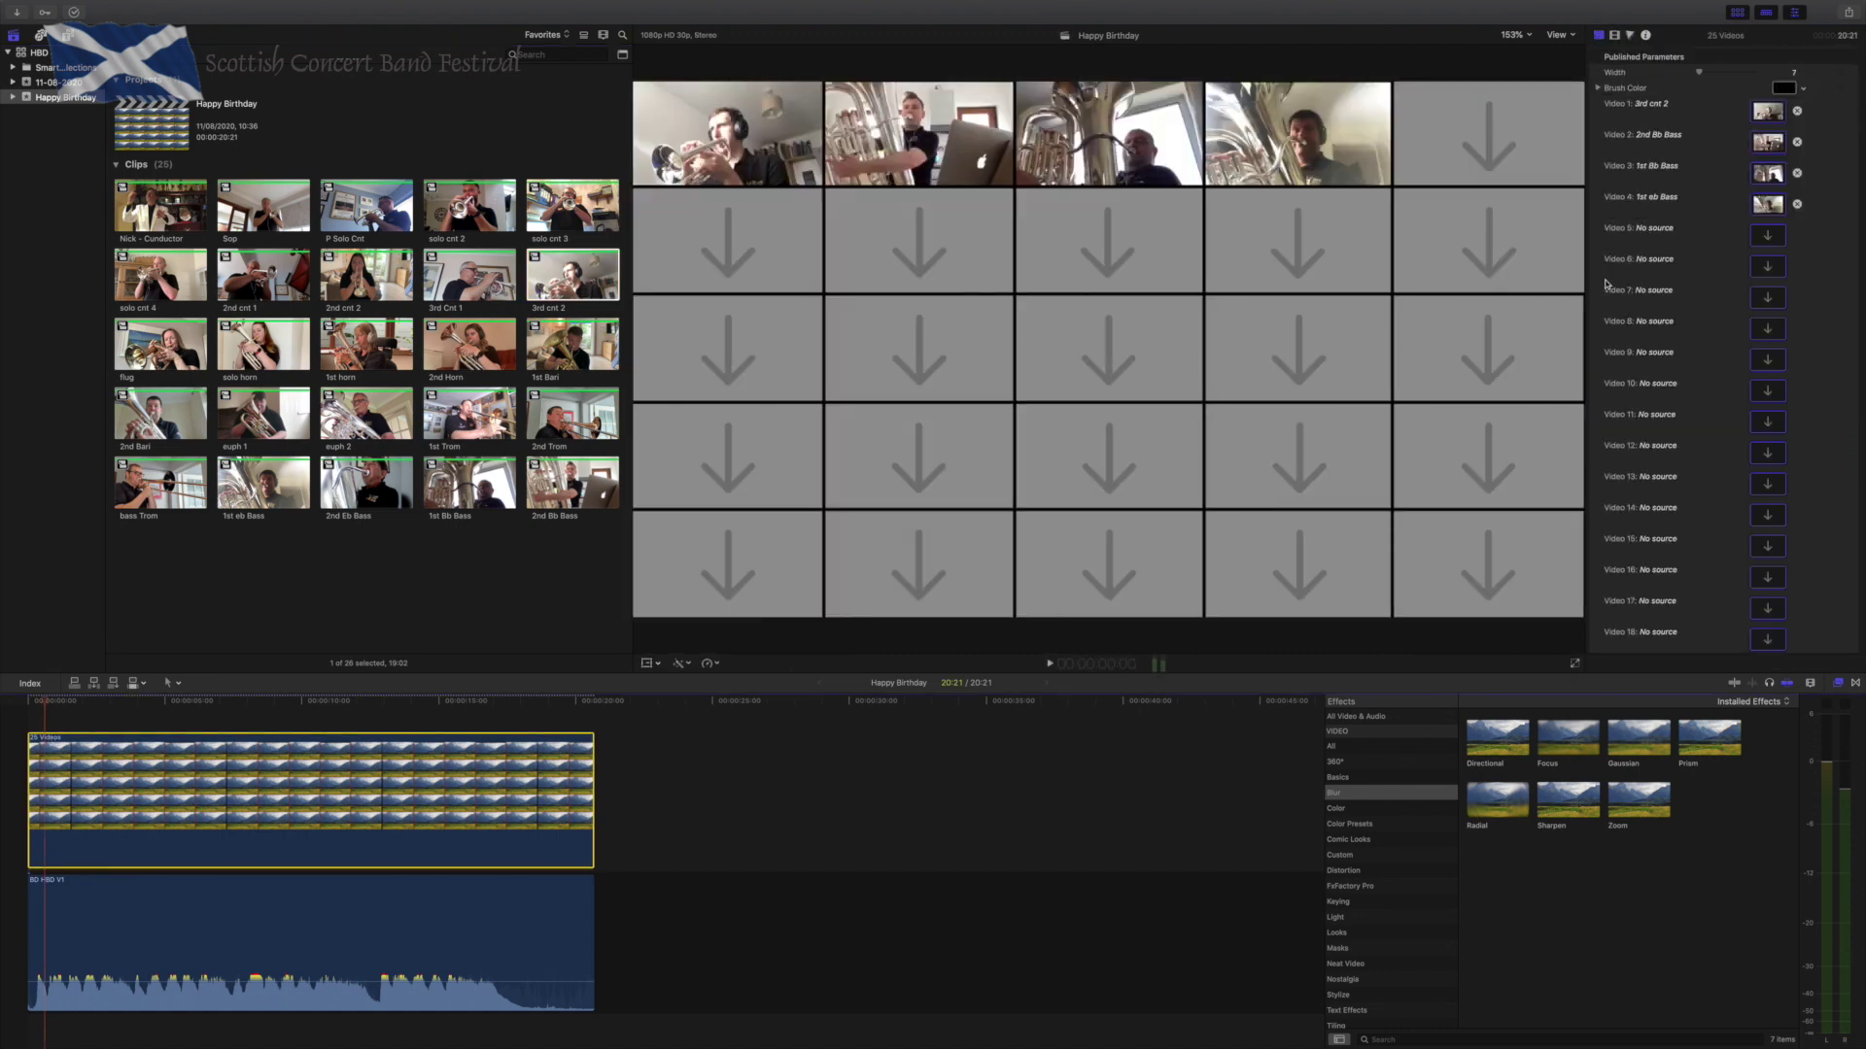
{"action": "left_click", "coordinate": [1767, 236]}
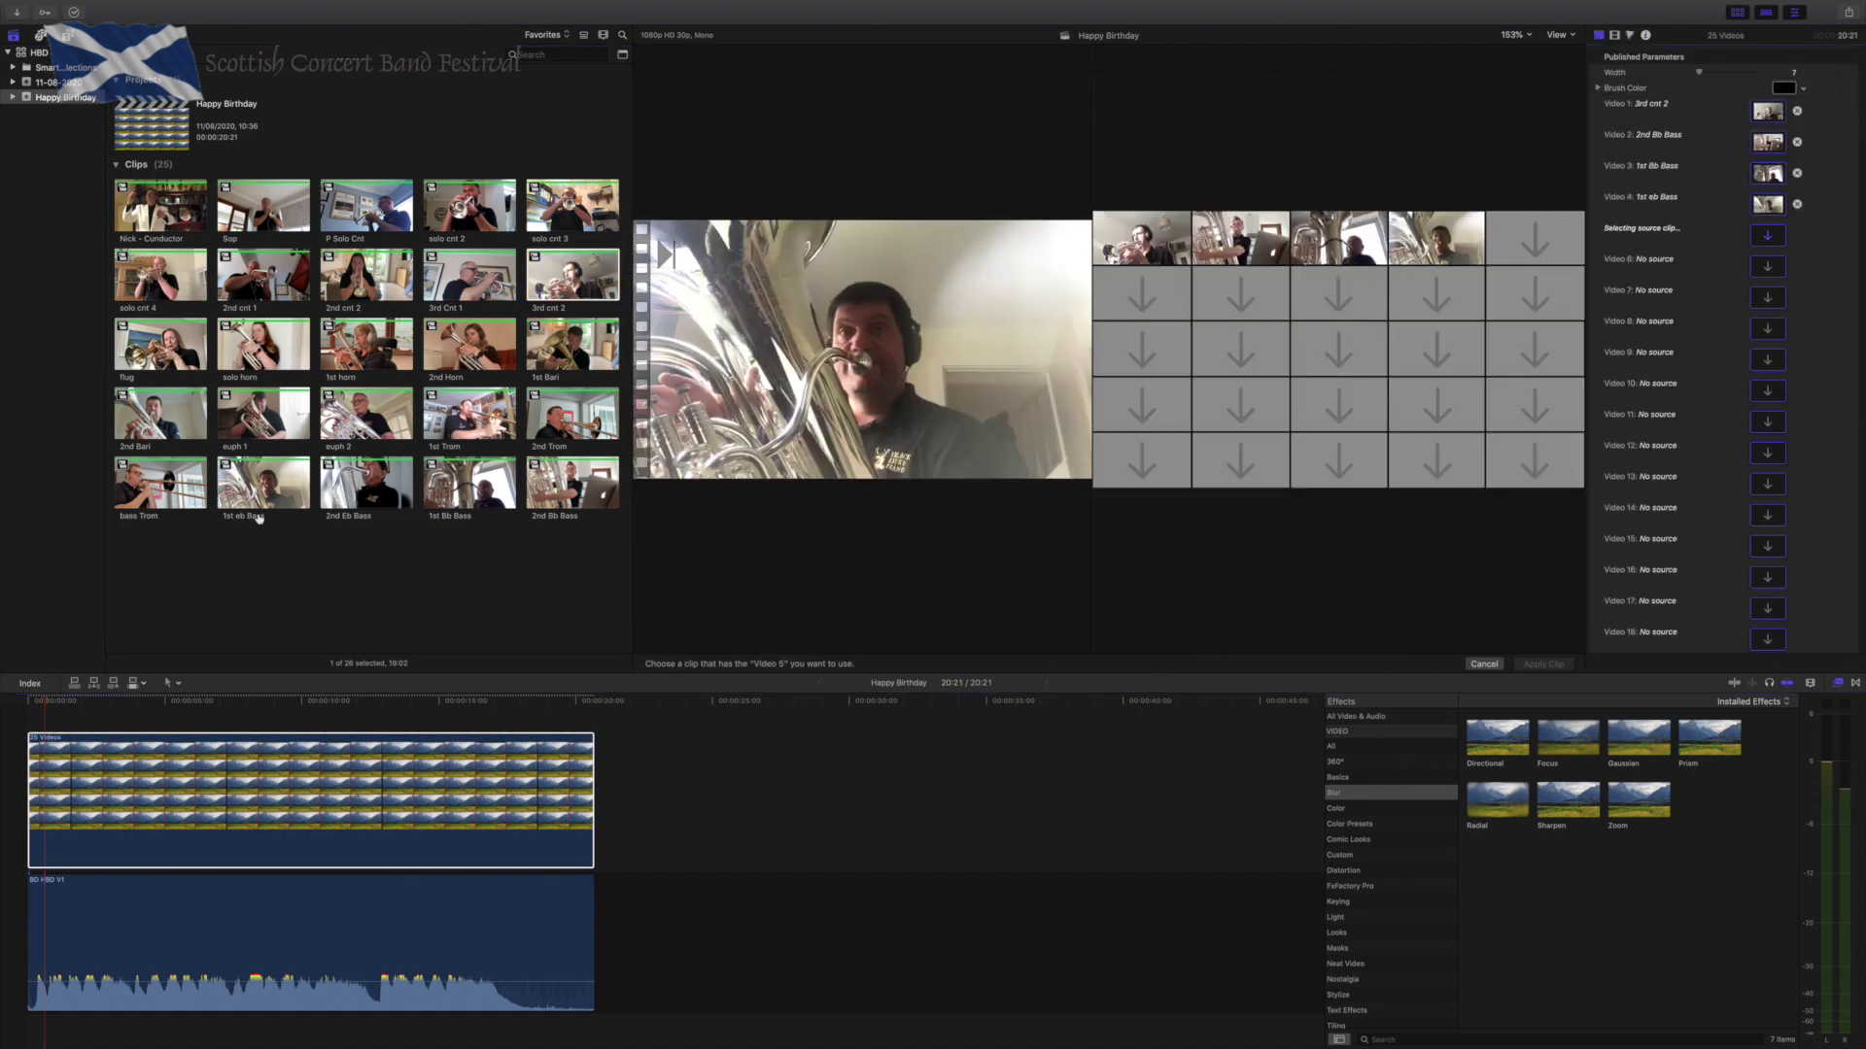
{"action": "left_click", "coordinate": [573, 483]}
{"action": "left_click", "coordinate": [1544, 664]}
{"action": "left_click", "coordinate": [1767, 266]}
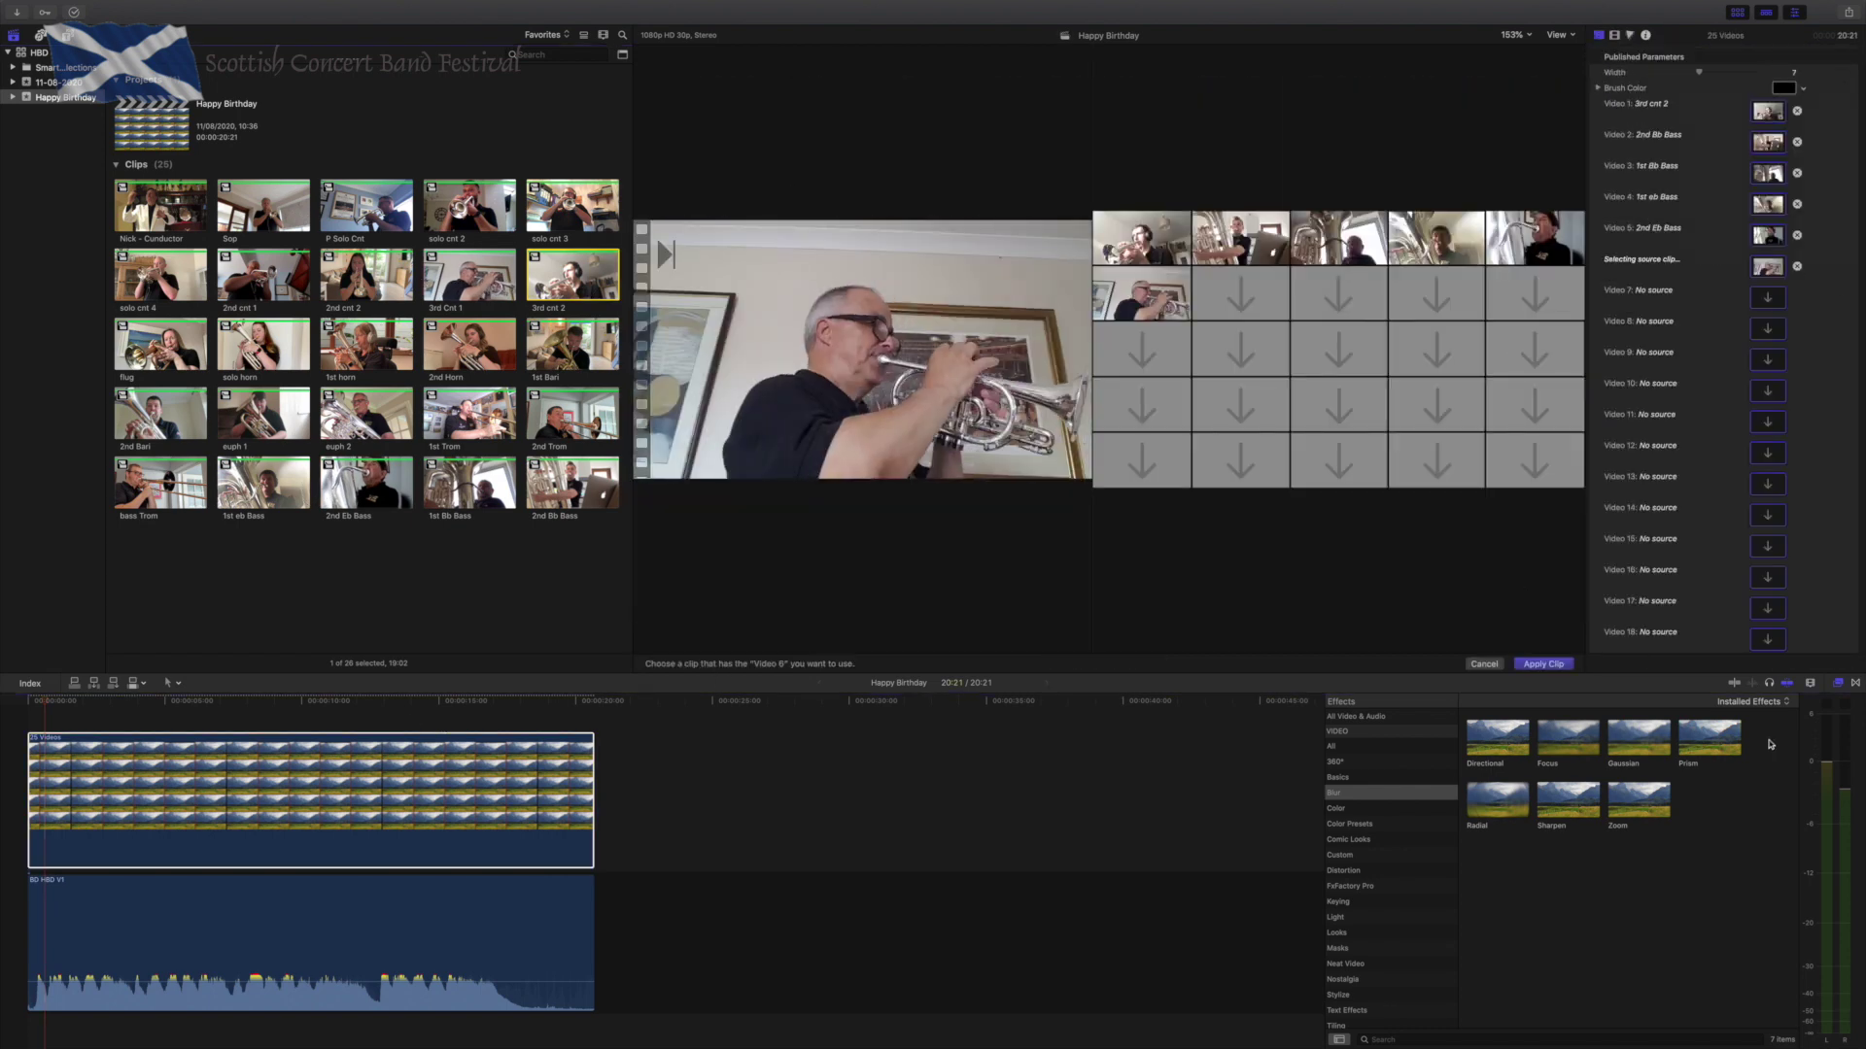
{"action": "left_click", "coordinate": [1544, 663]}
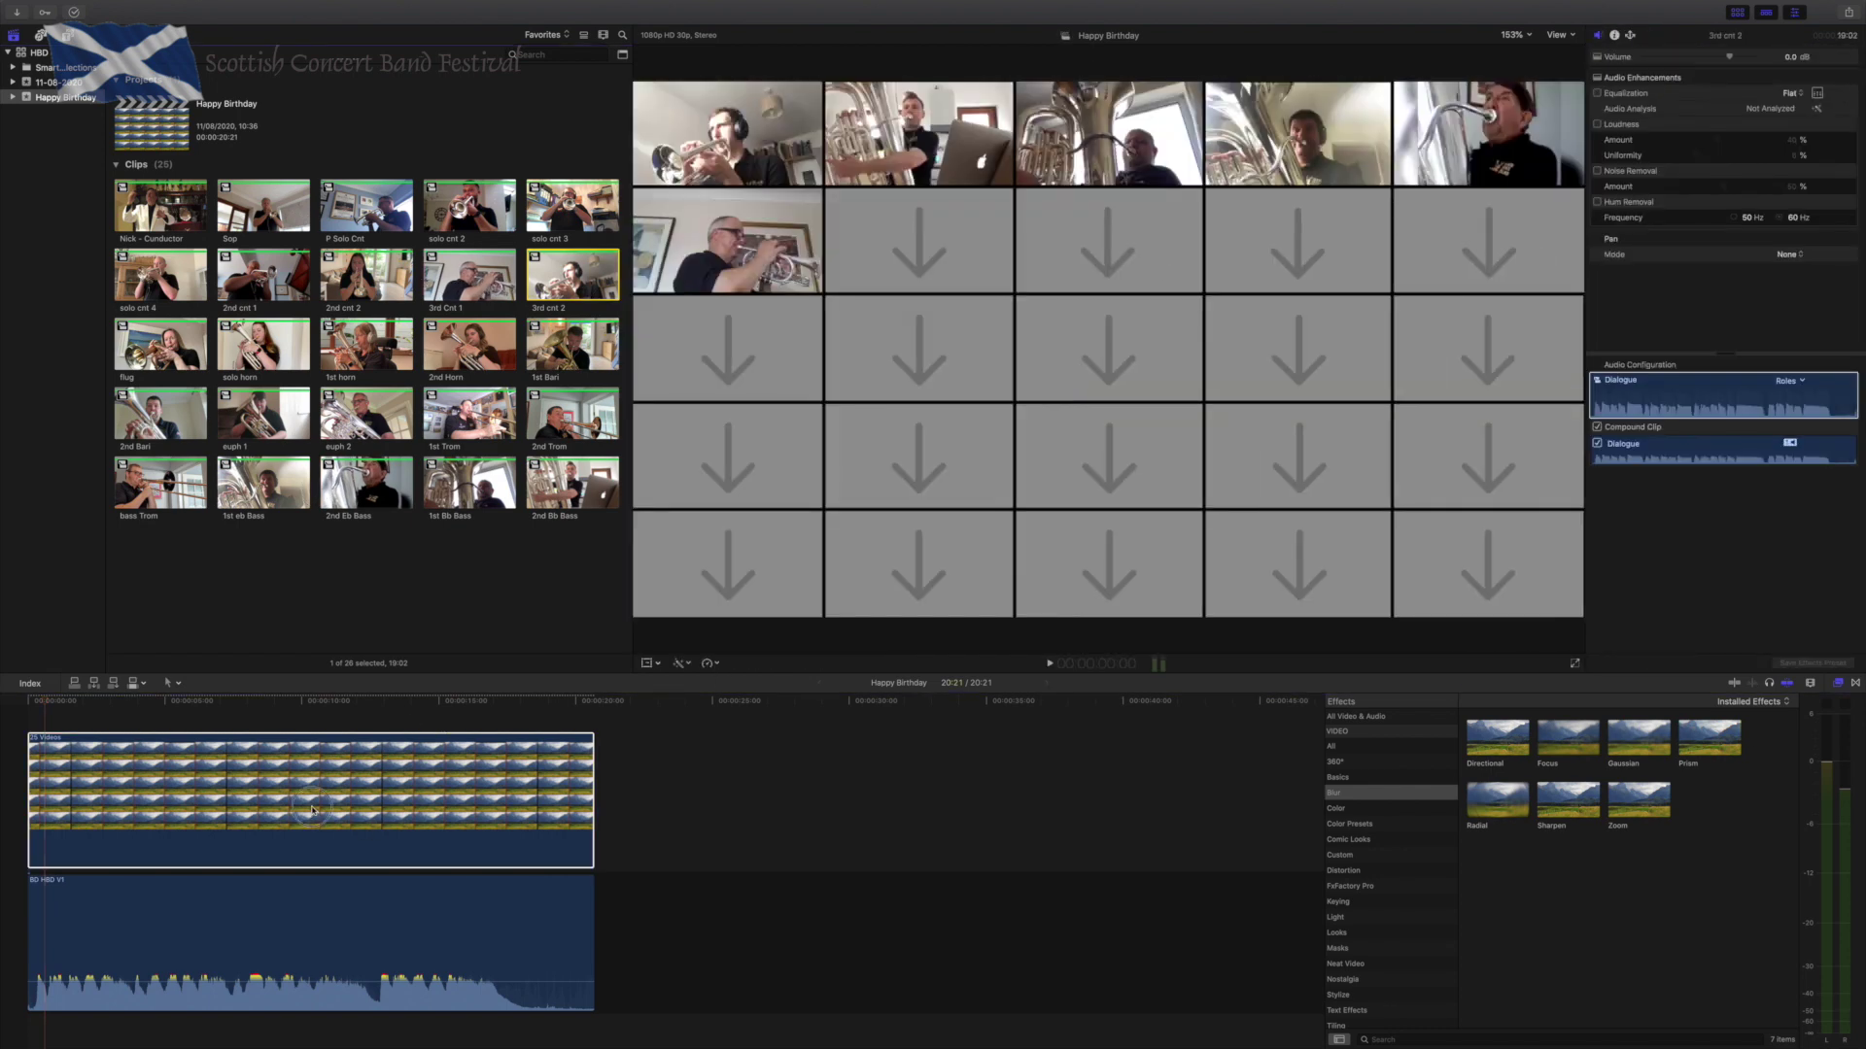
Apply the solo cnt 4 clip to Video 7 and the flug clip to Video 8 of the 25 Videos generator.
{"action": "left_click", "coordinate": [328, 812]}
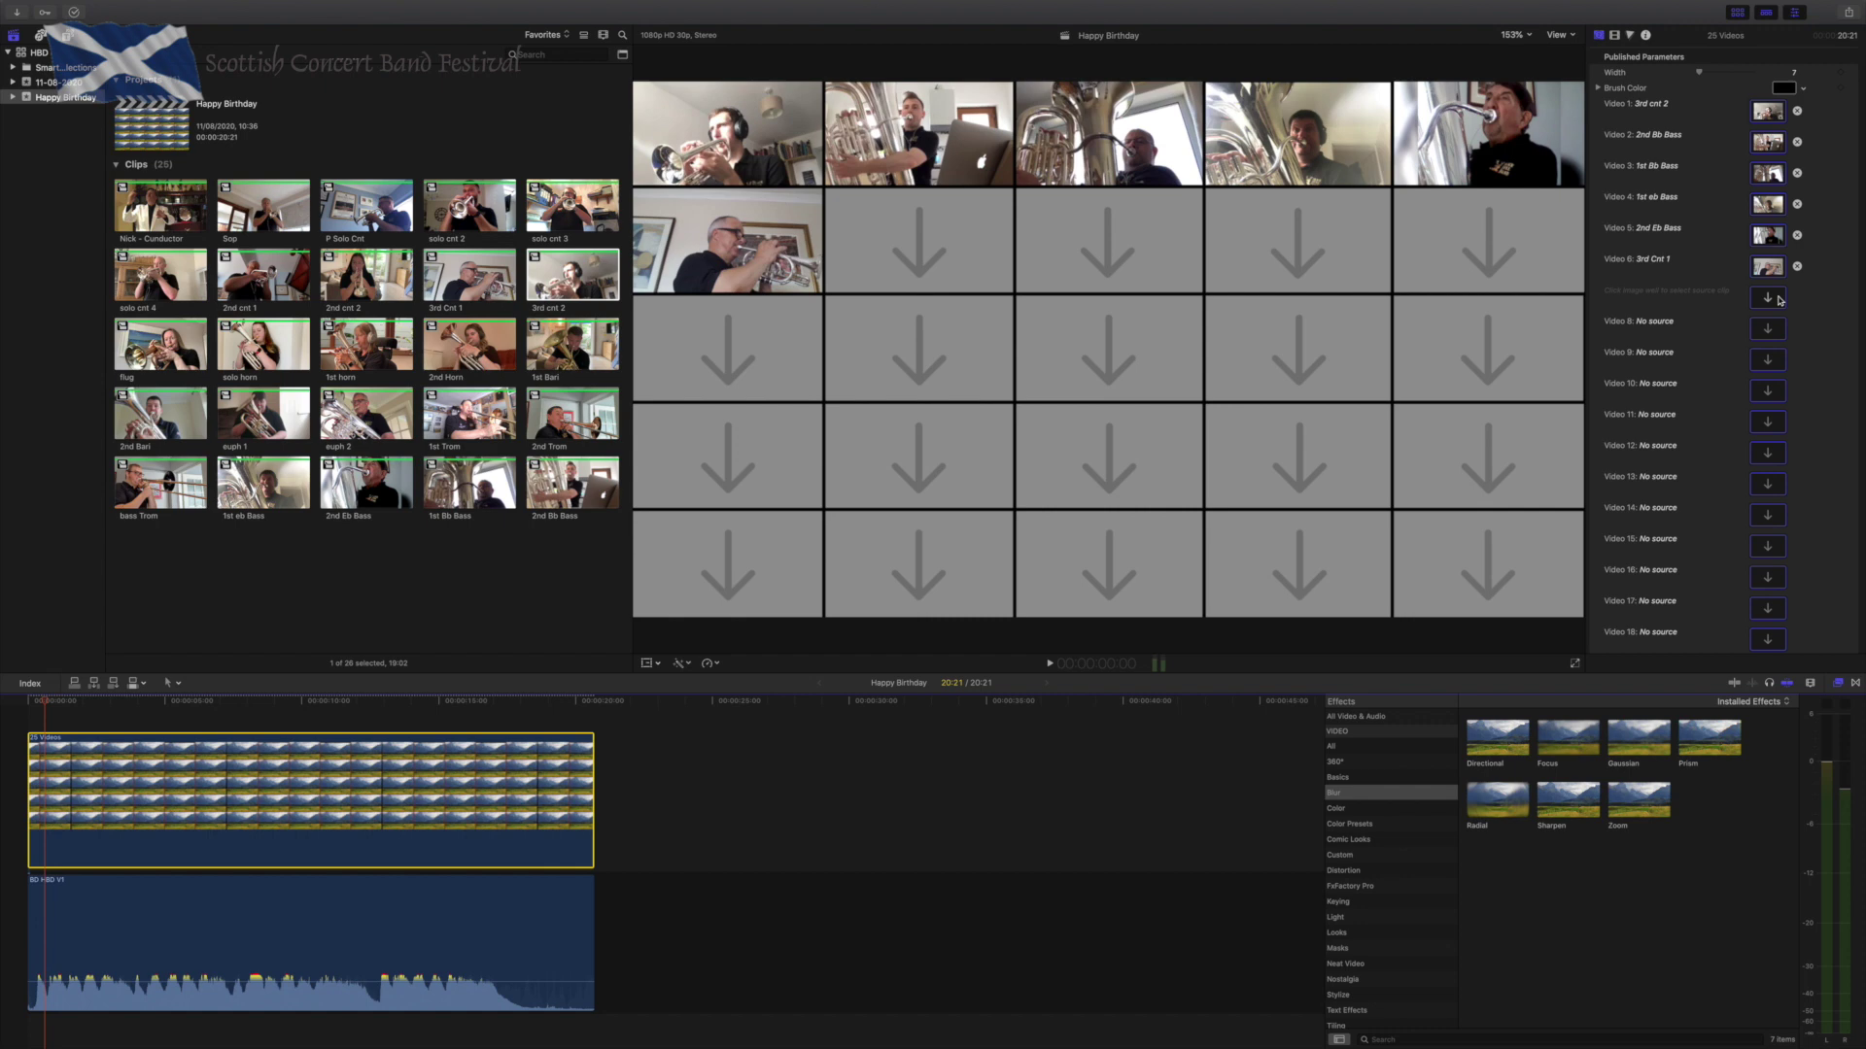
{"action": "left_click", "coordinate": [1768, 298]}
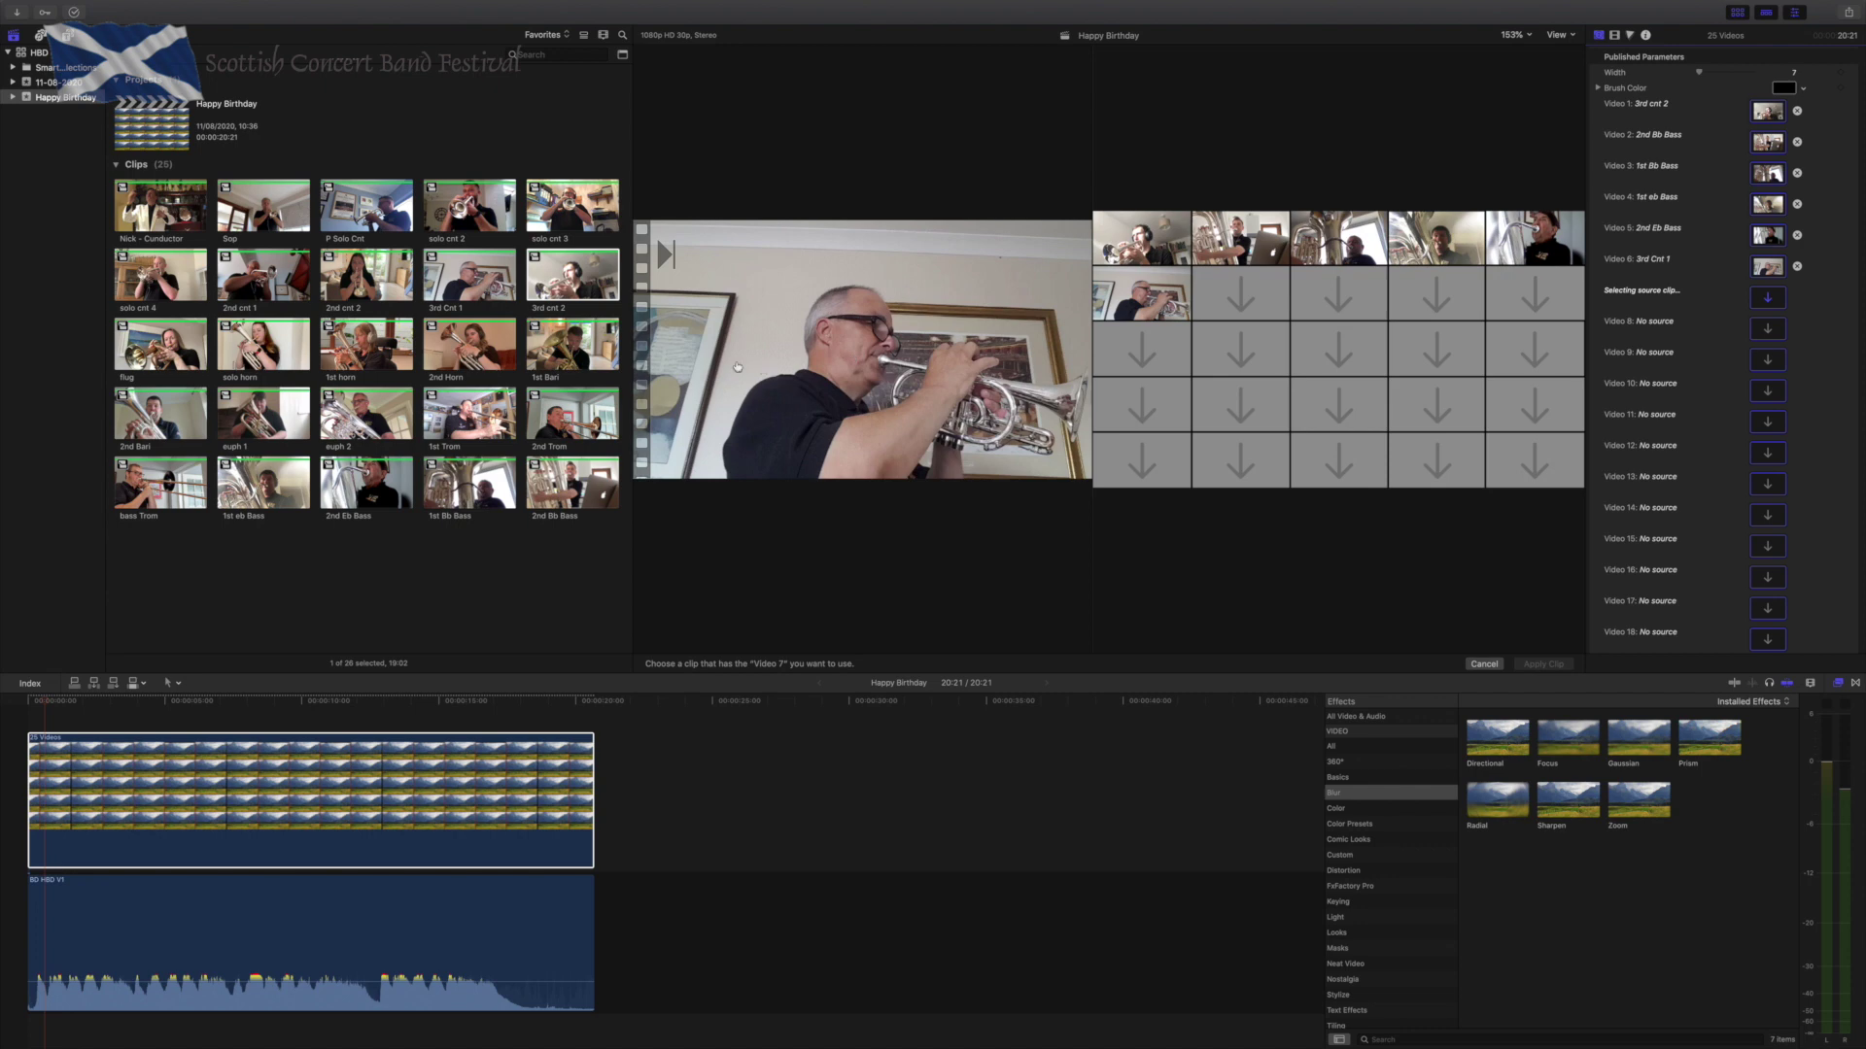
{"action": "left_click", "coordinate": [116, 279]}
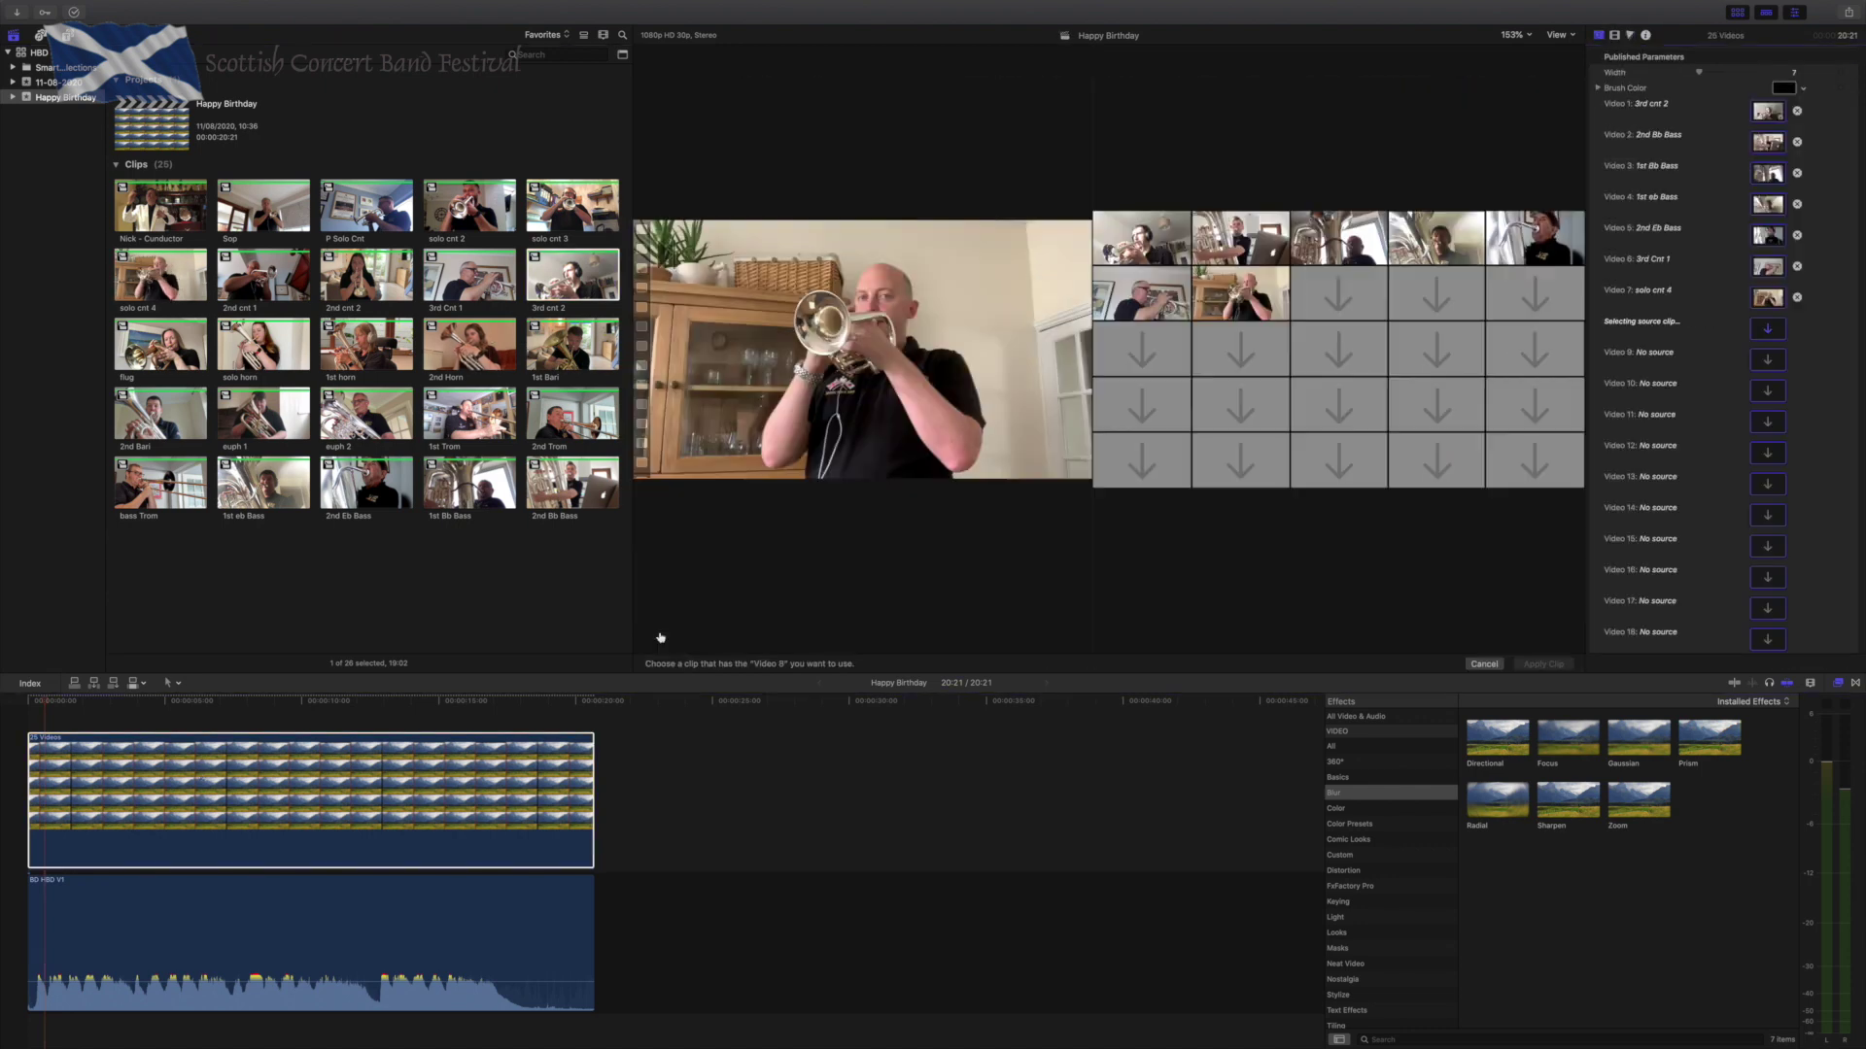
{"action": "left_click", "coordinate": [156, 345]}
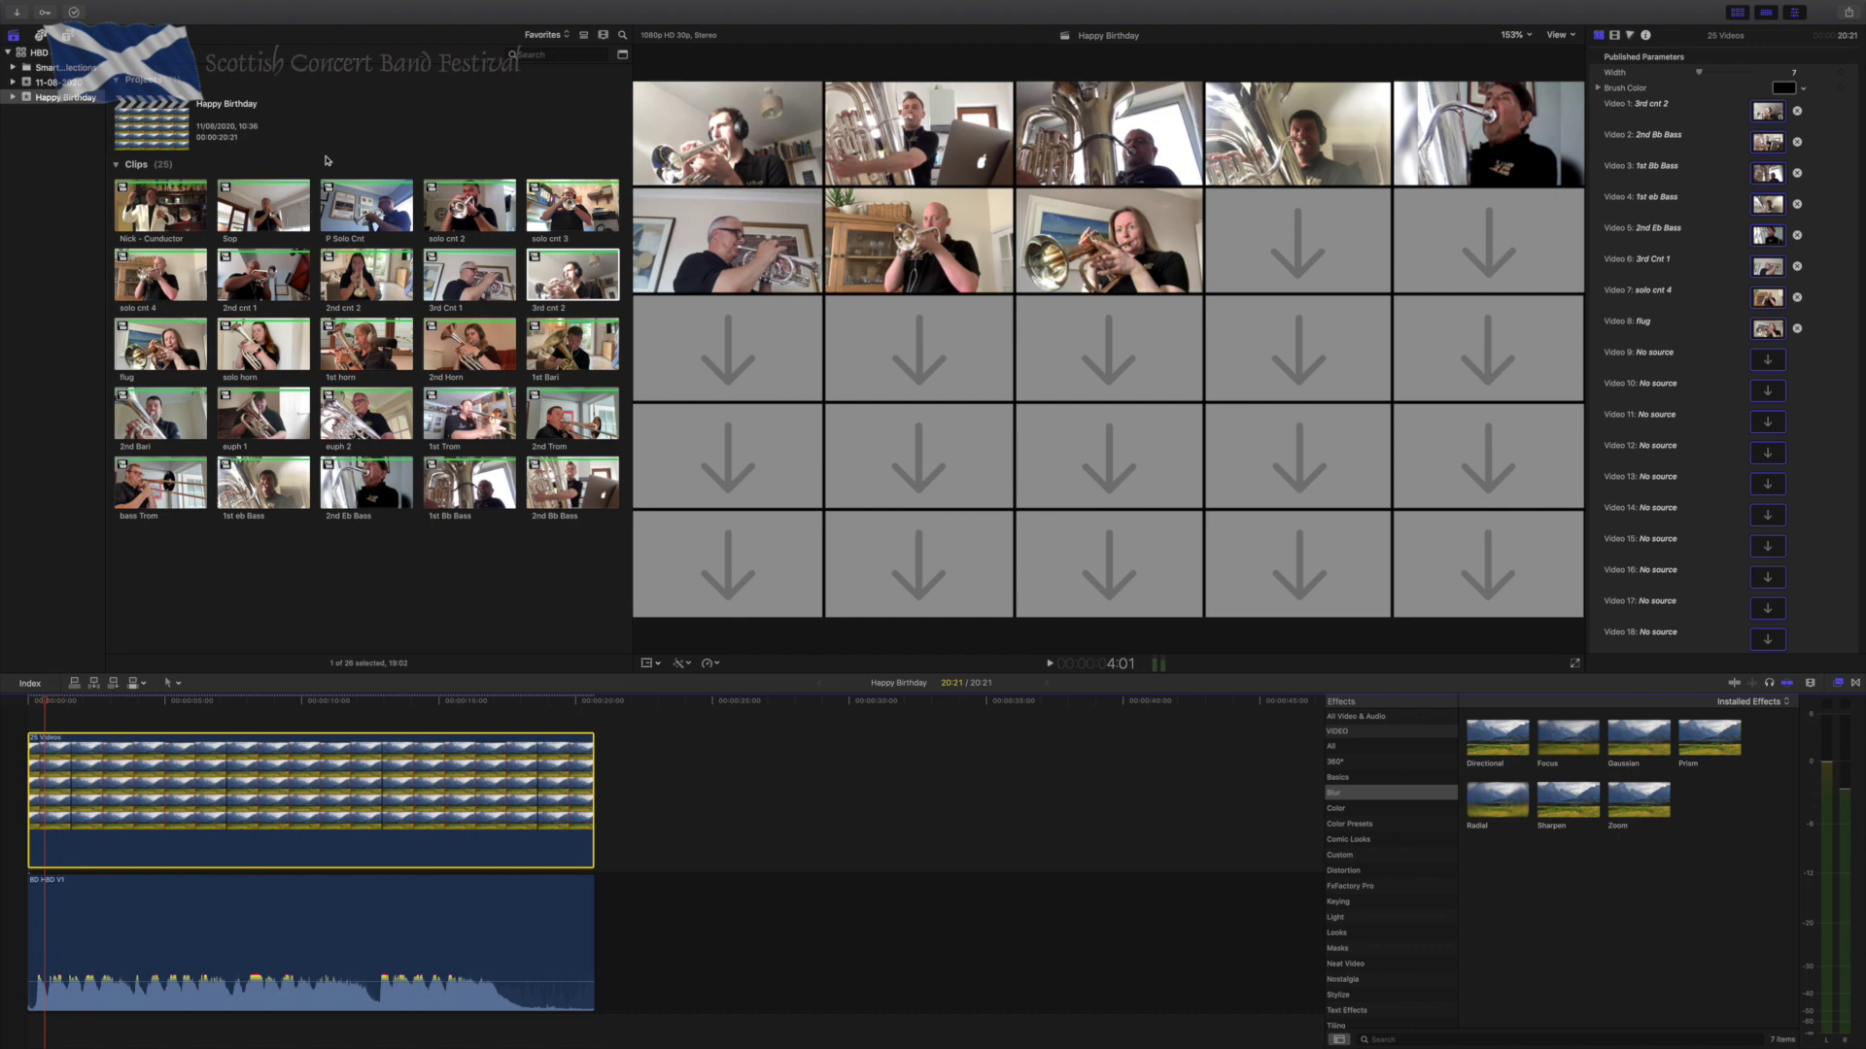
Search the event's clips for solo horn and clear the search.
{"action": "left_click", "coordinate": [583, 54]}
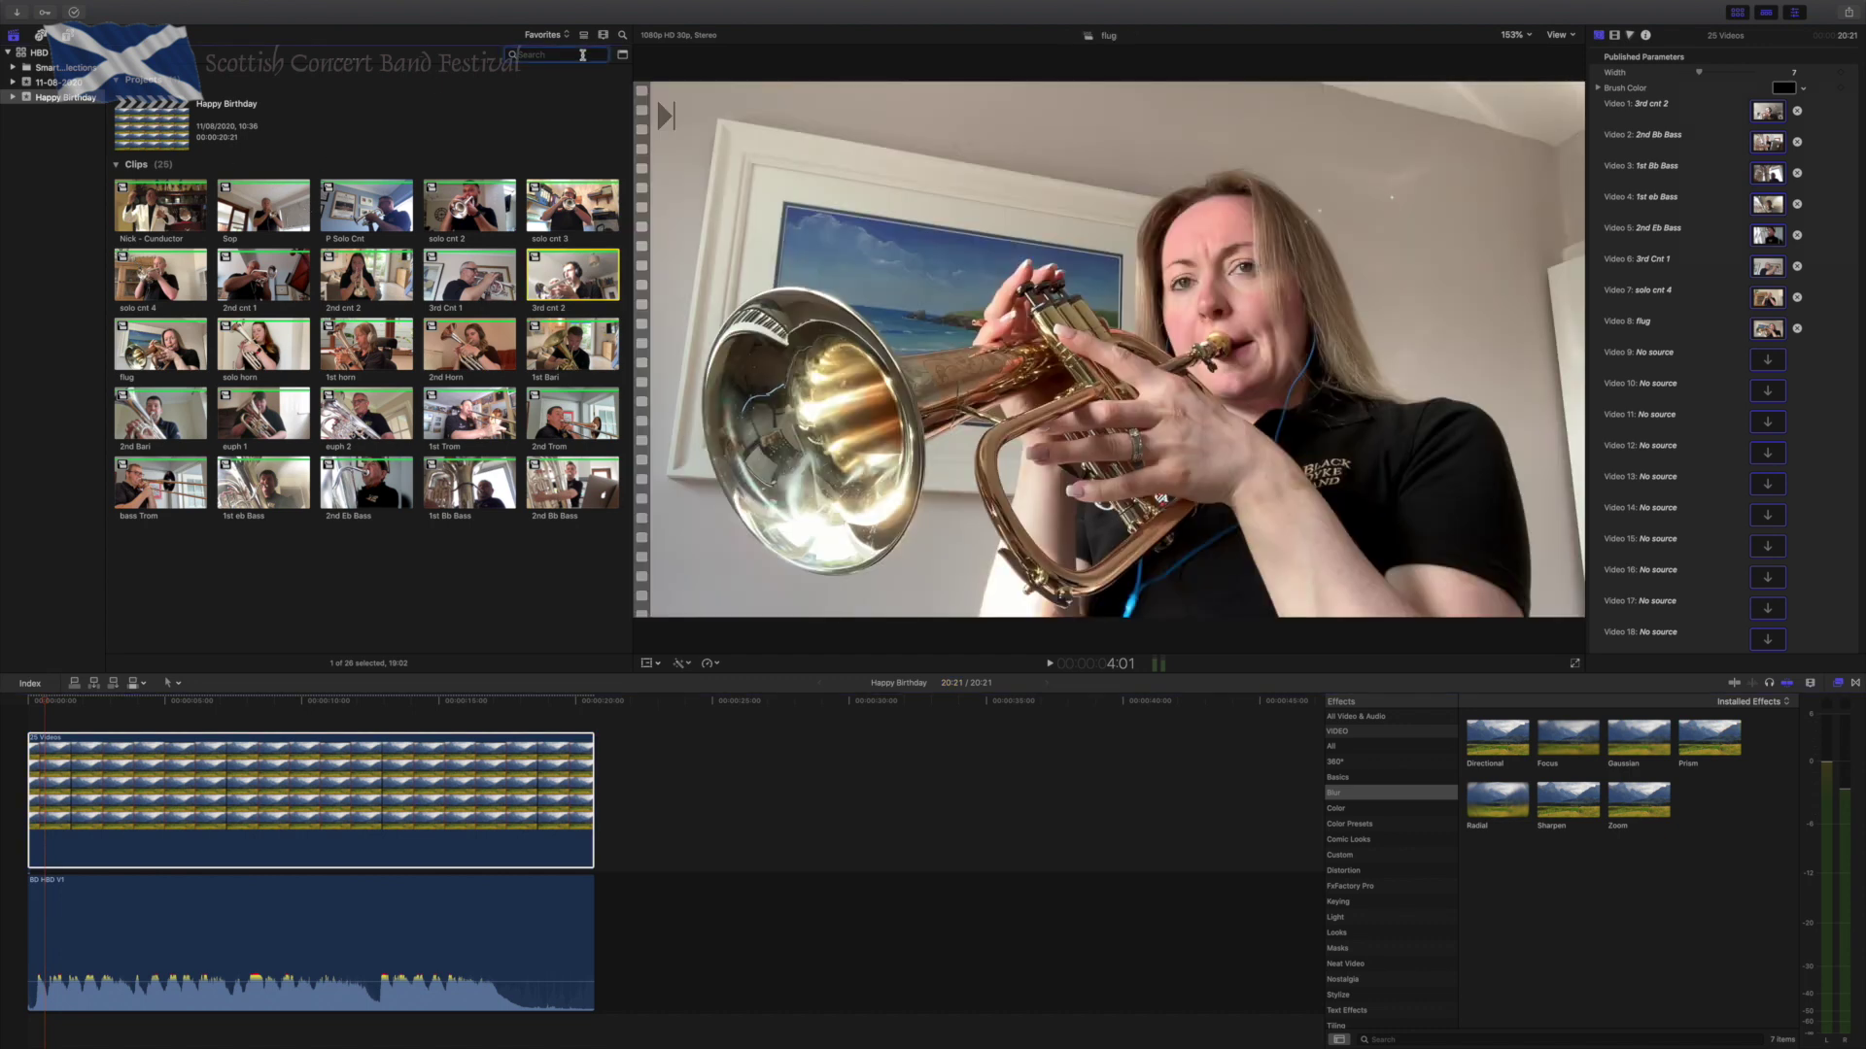
{"action": "type", "text": "solo hr"}
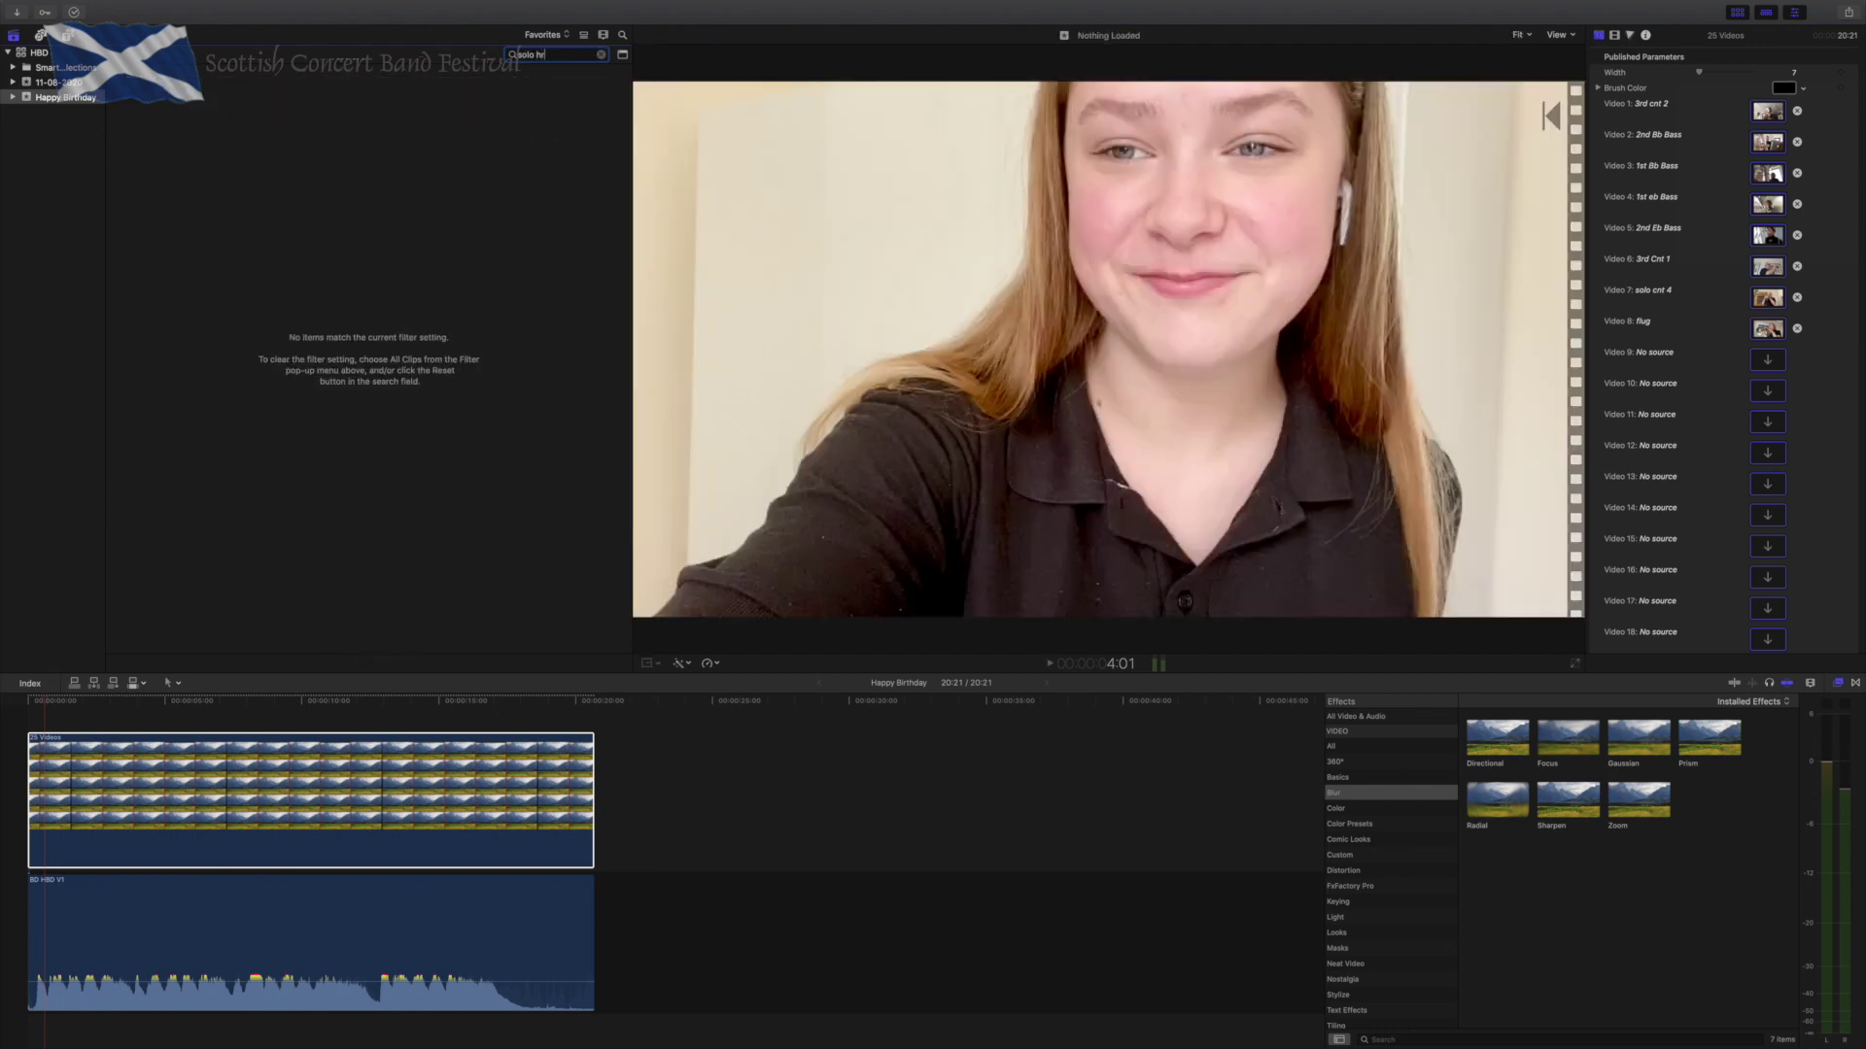
{"action": "key", "text": "BackSpace"}
{"action": "type", "text": "orn"}
{"action": "key", "text": "BackSpace"}
{"action": "key", "text": "BackSpace"}
{"action": "key", "text": "BackSpace"}
{"action": "key", "text": "BackSpace"}
{"action": "key", "text": "BackSpace"}
{"action": "key", "text": "BackSpace"}
{"action": "key", "text": "BackSpace"}
{"action": "key", "text": "BackSpace"}
{"action": "key", "text": "BackSpace"}
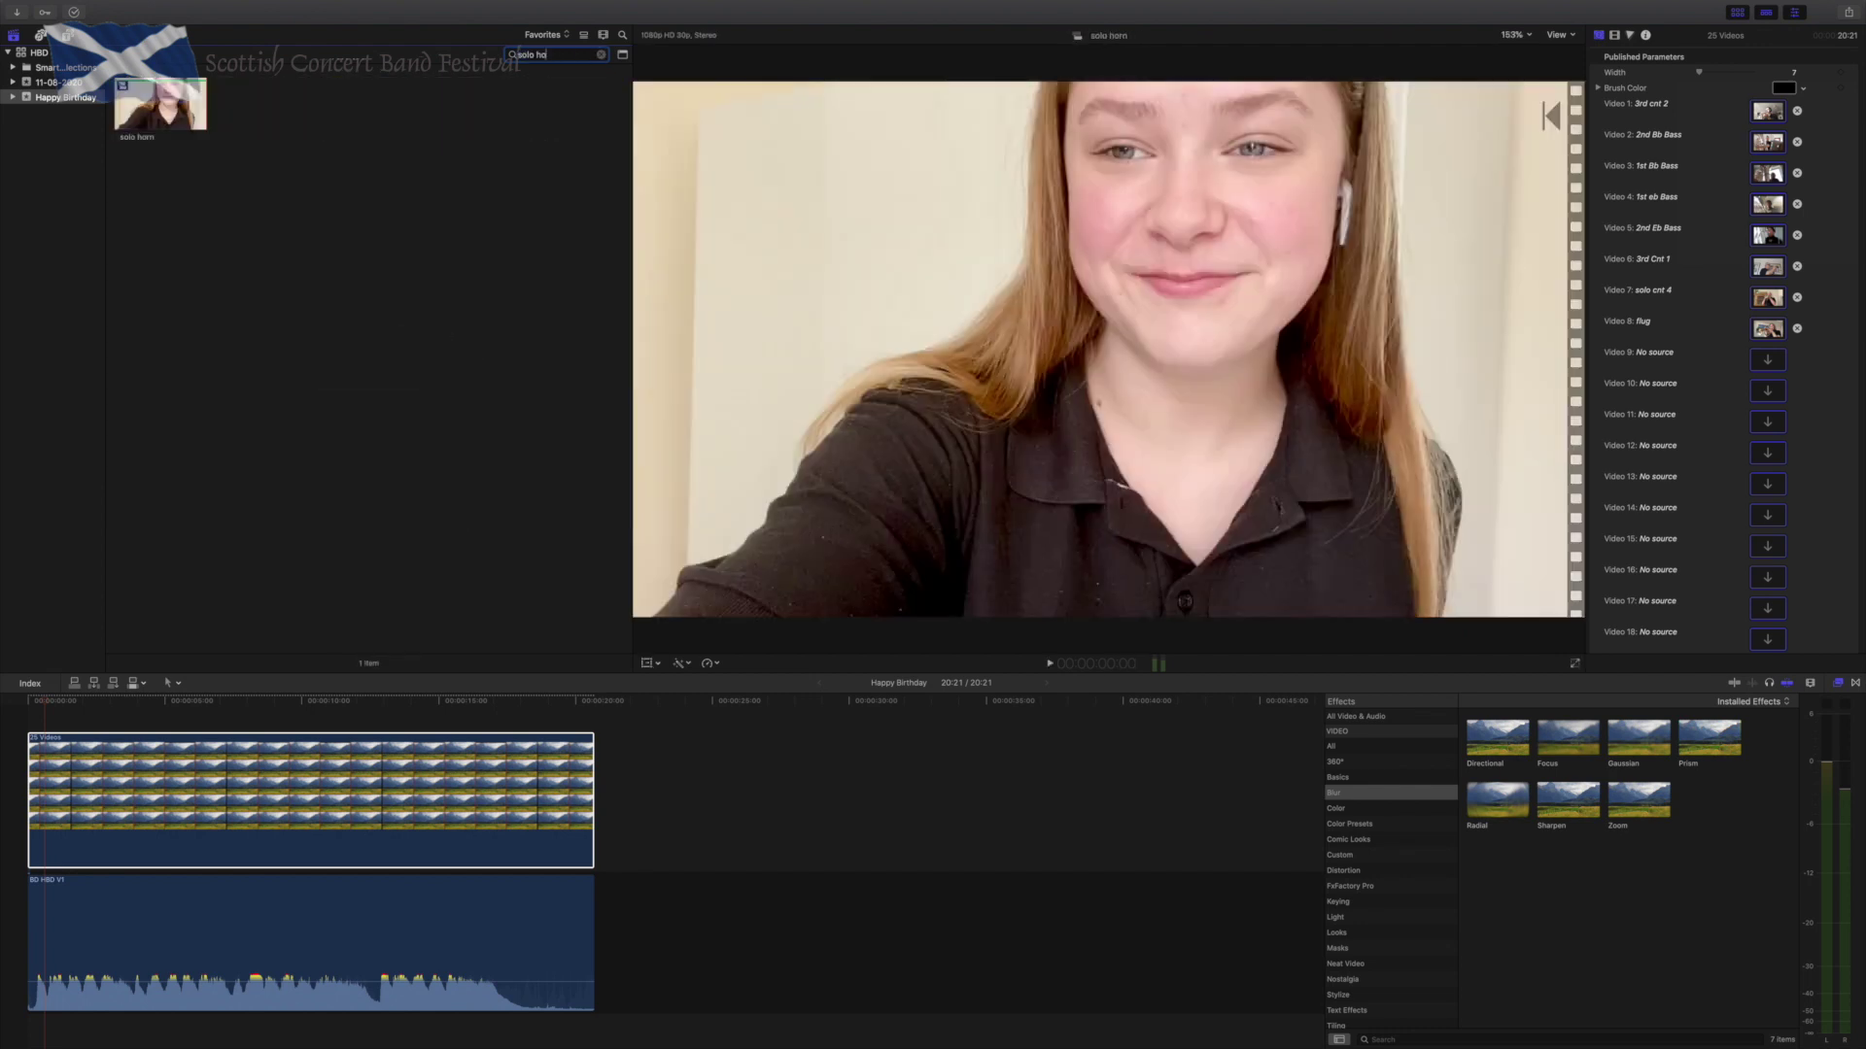
Apply the solo horn clip to Video 9 and the 2nd Horn clip to Video 18 of the generator.
{"action": "left_click", "coordinate": [1768, 360]}
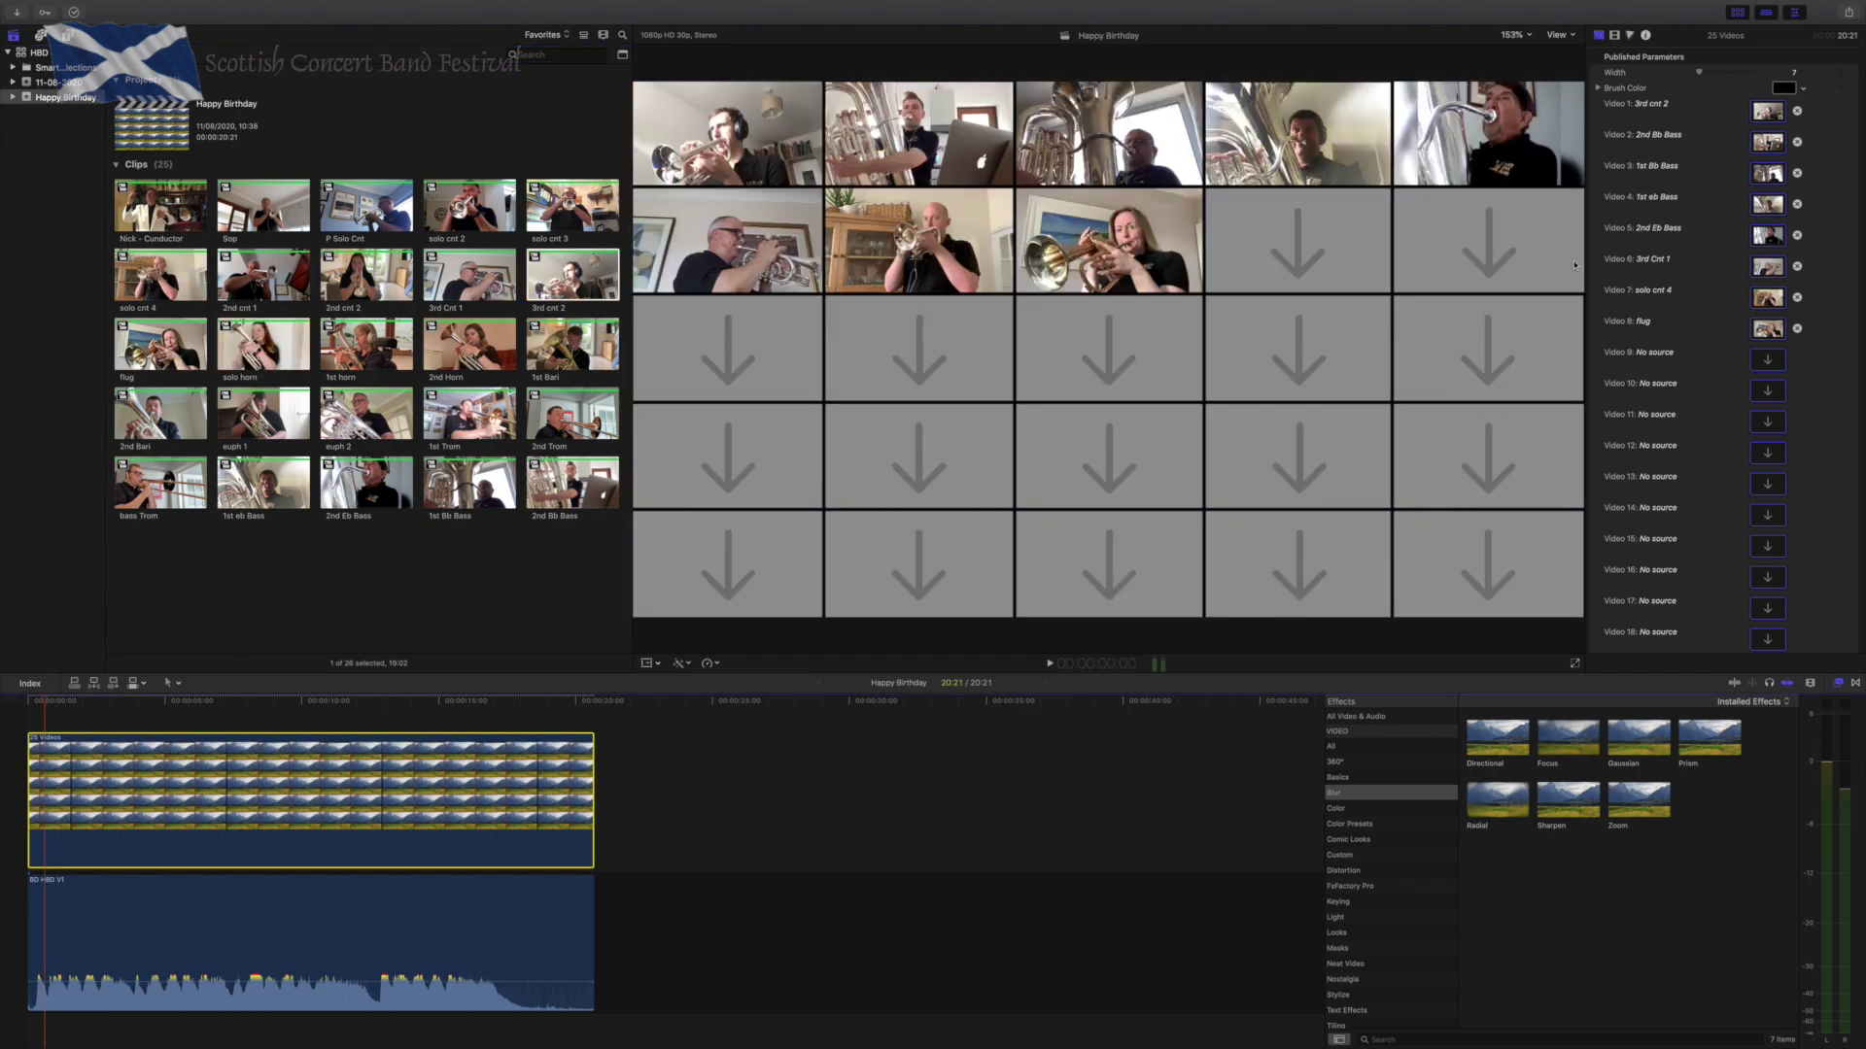
{"action": "left_click", "coordinate": [262, 345]}
{"action": "left_click", "coordinate": [1536, 657]}
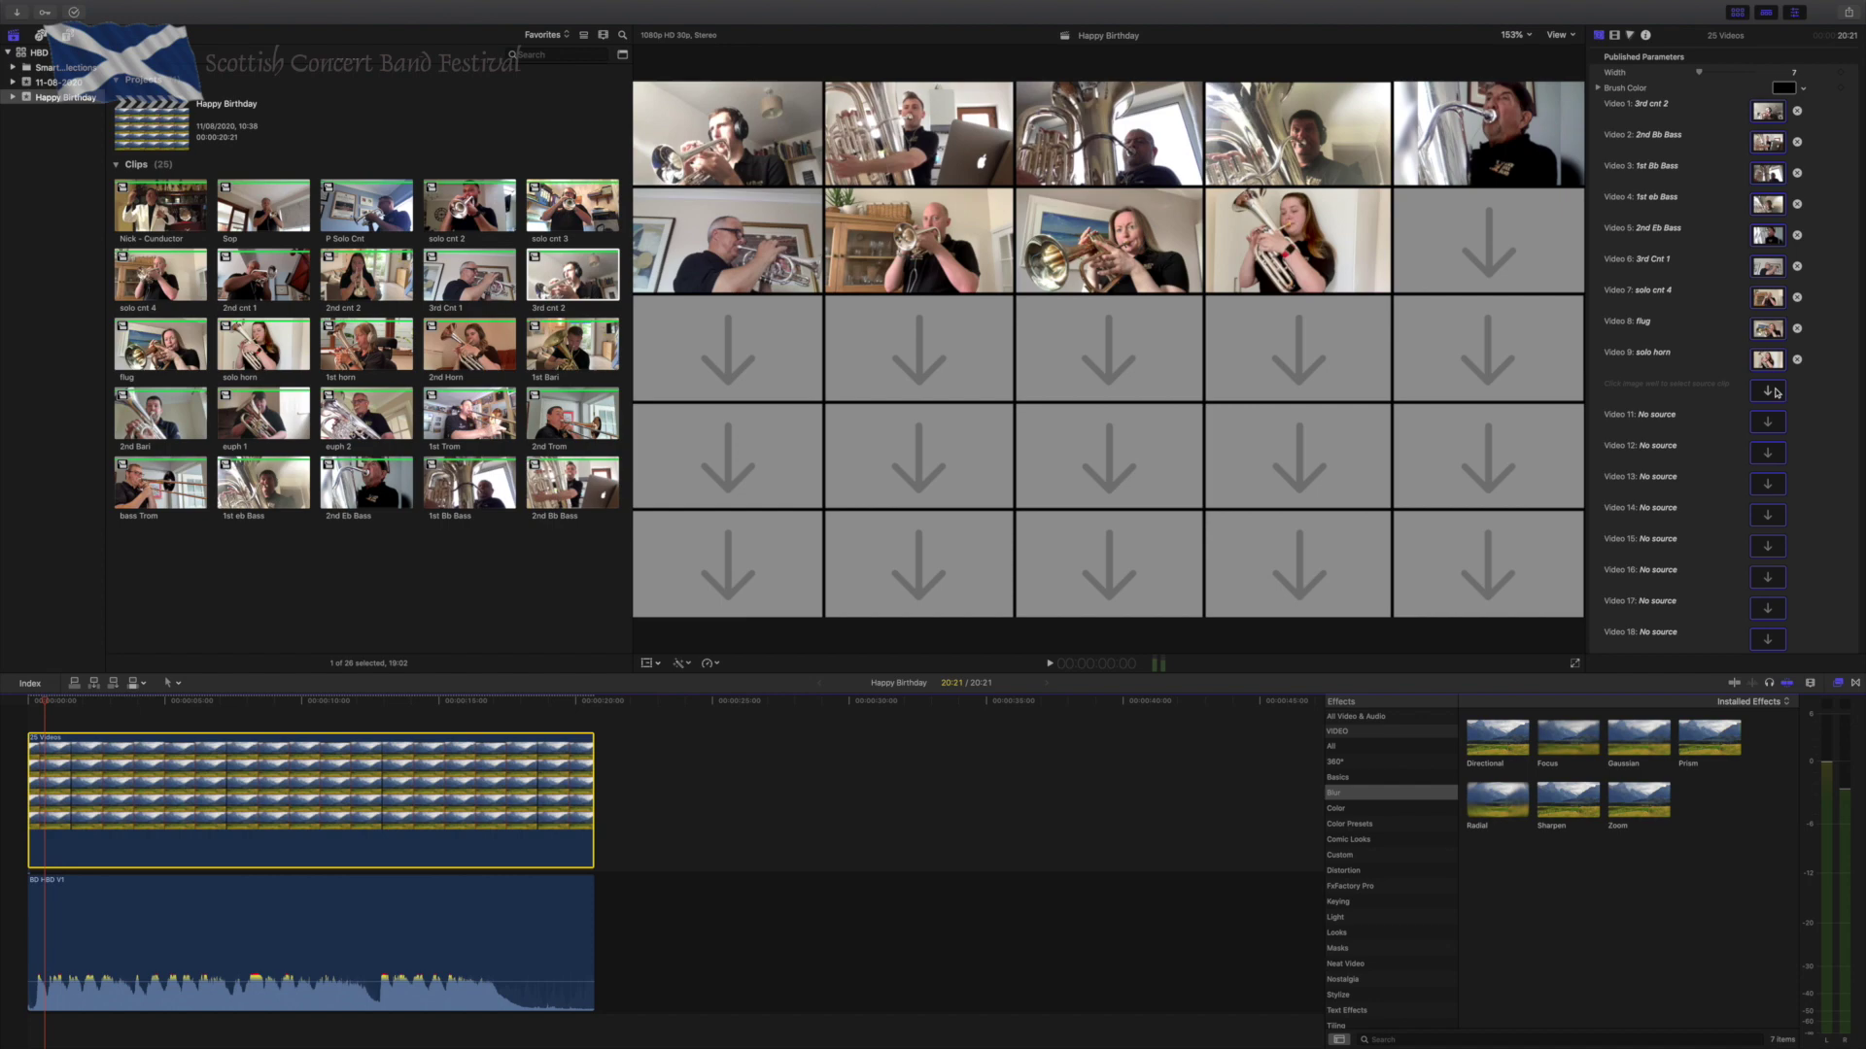
{"action": "left_click", "coordinate": [1768, 422]}
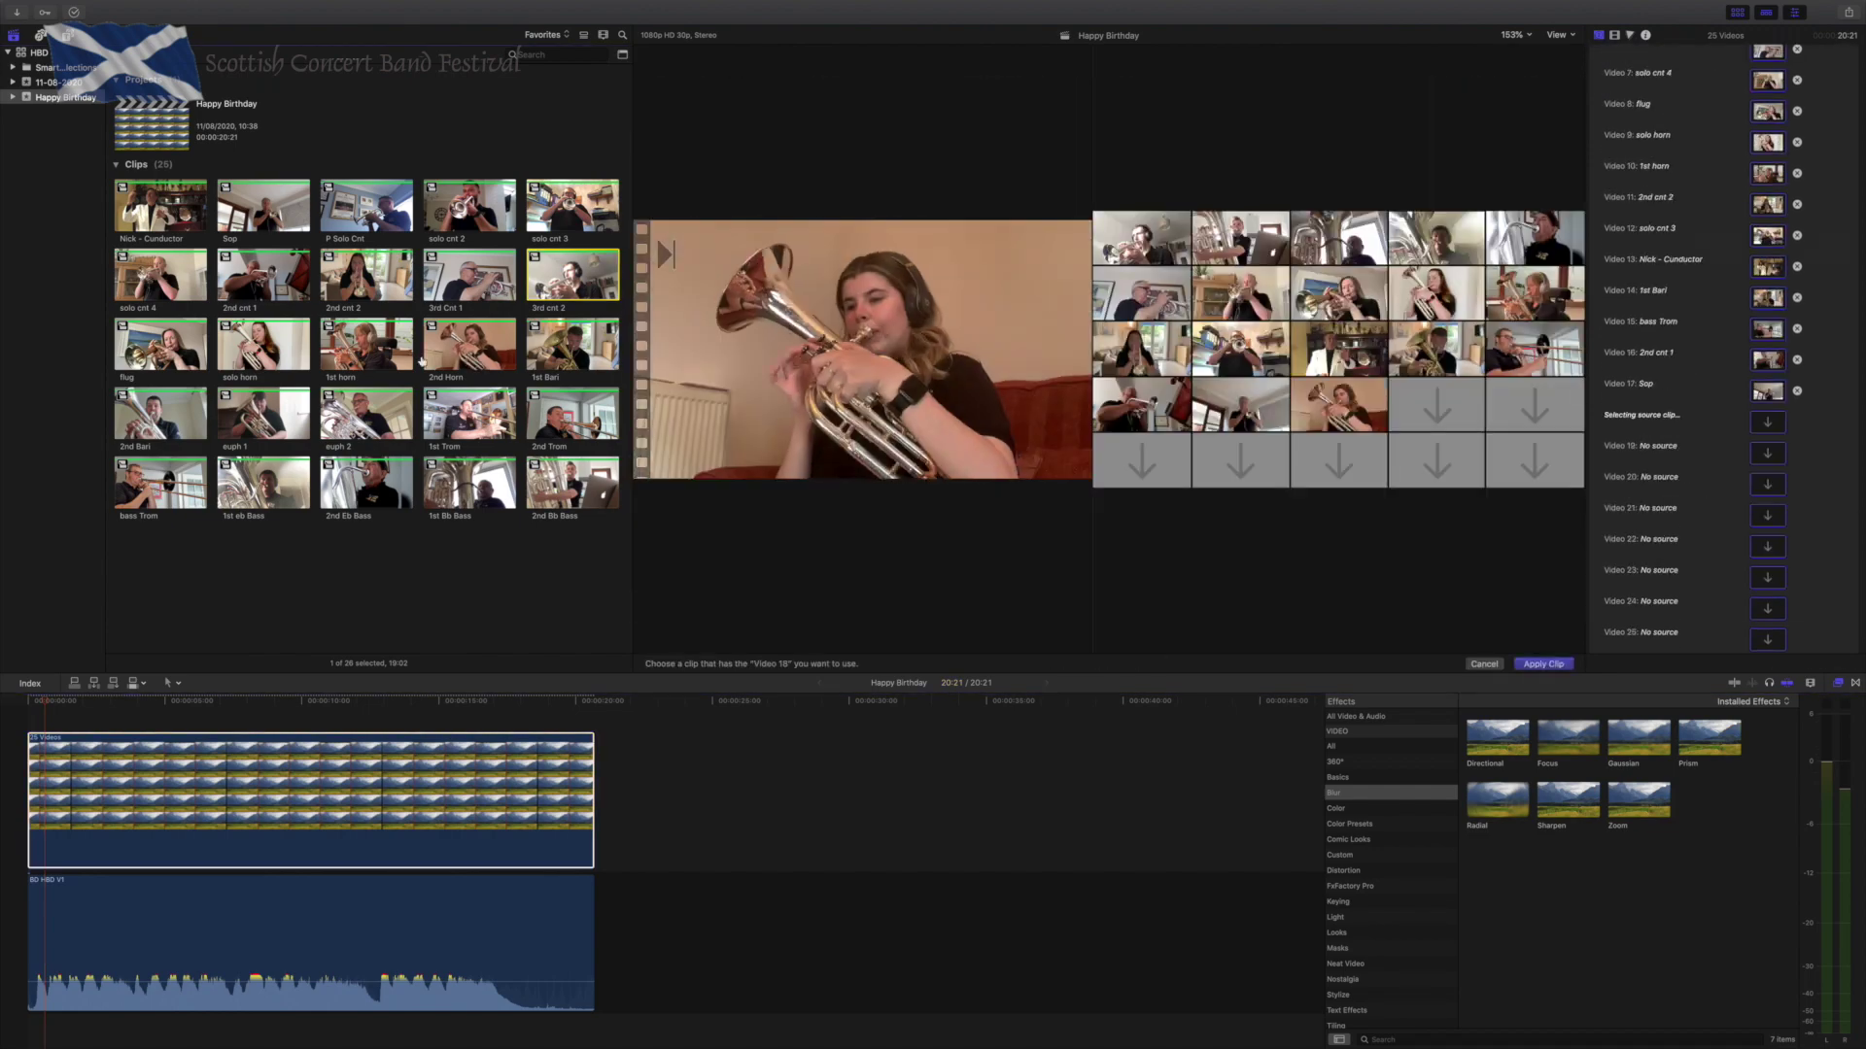
{"action": "left_click", "coordinate": [425, 355]}
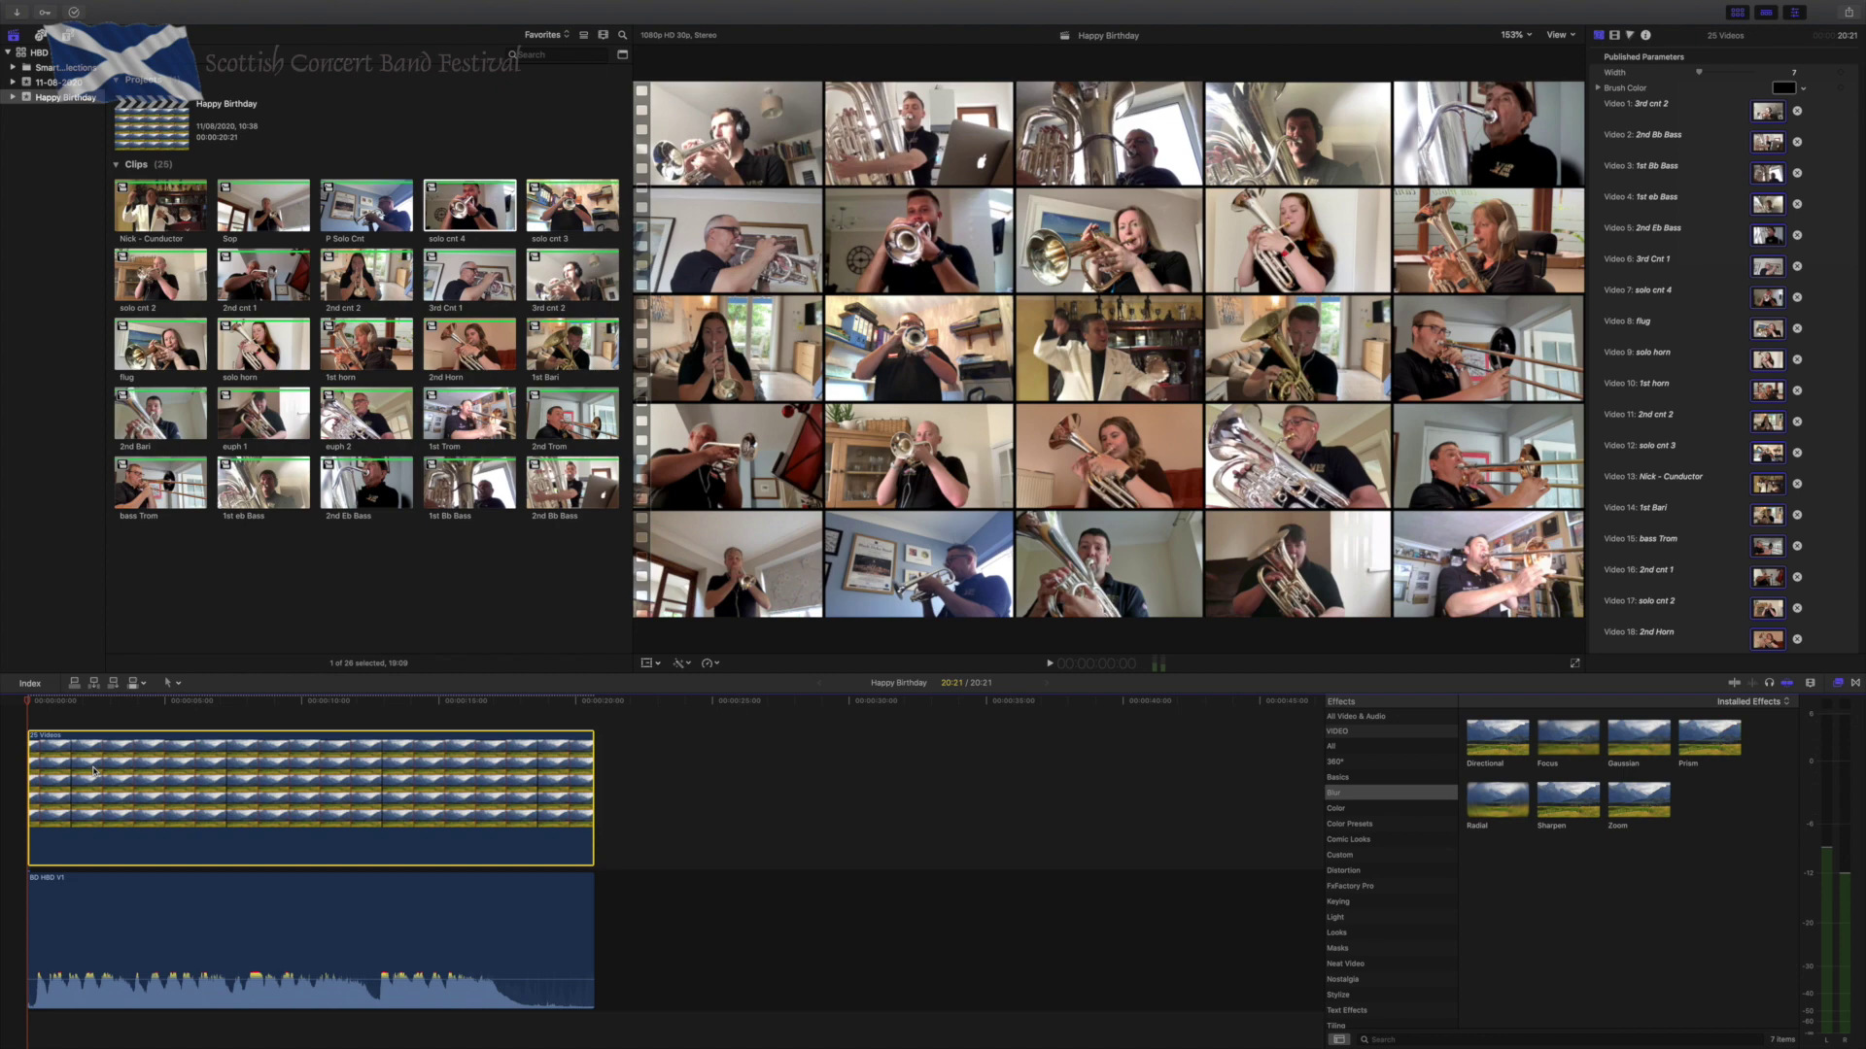
Inspect the 25 Videos generator, the BD HBD V1 audio clip and the viewer's Proxy media option.
{"action": "left_click", "coordinate": [135, 736]}
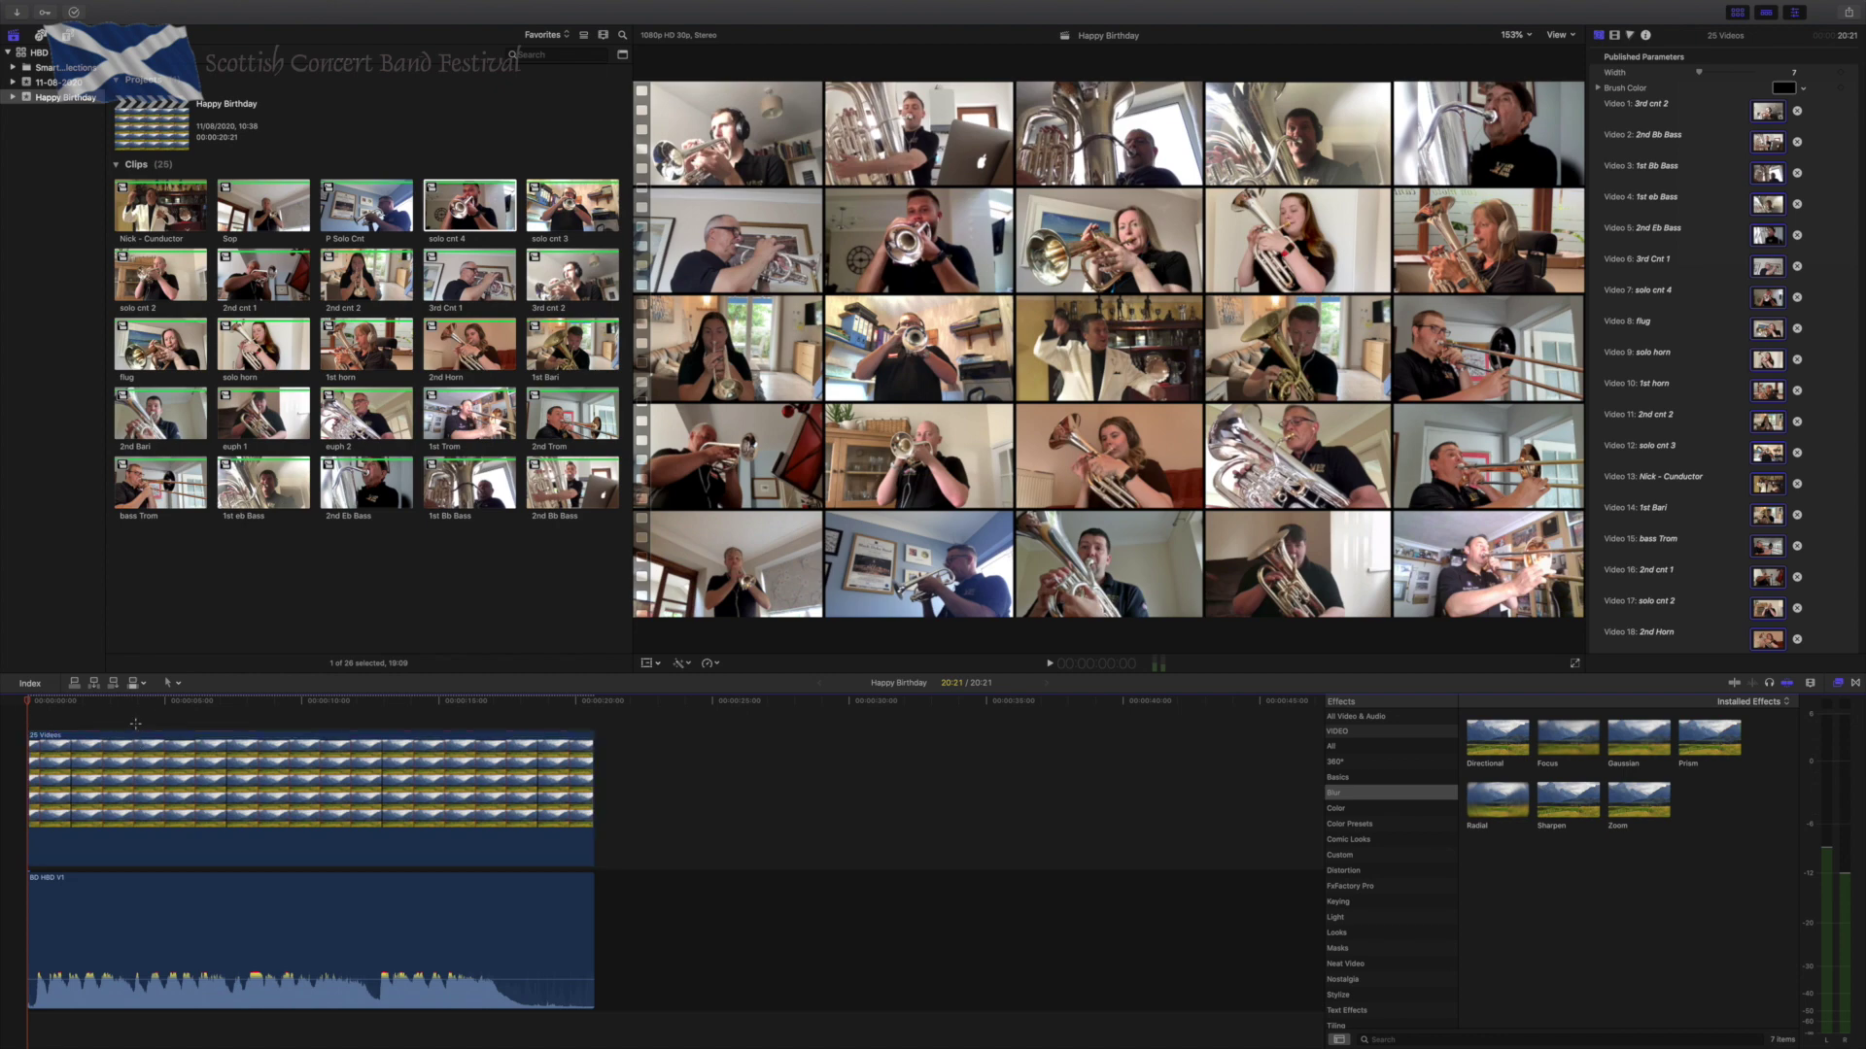
{"action": "left_click", "coordinate": [260, 837]}
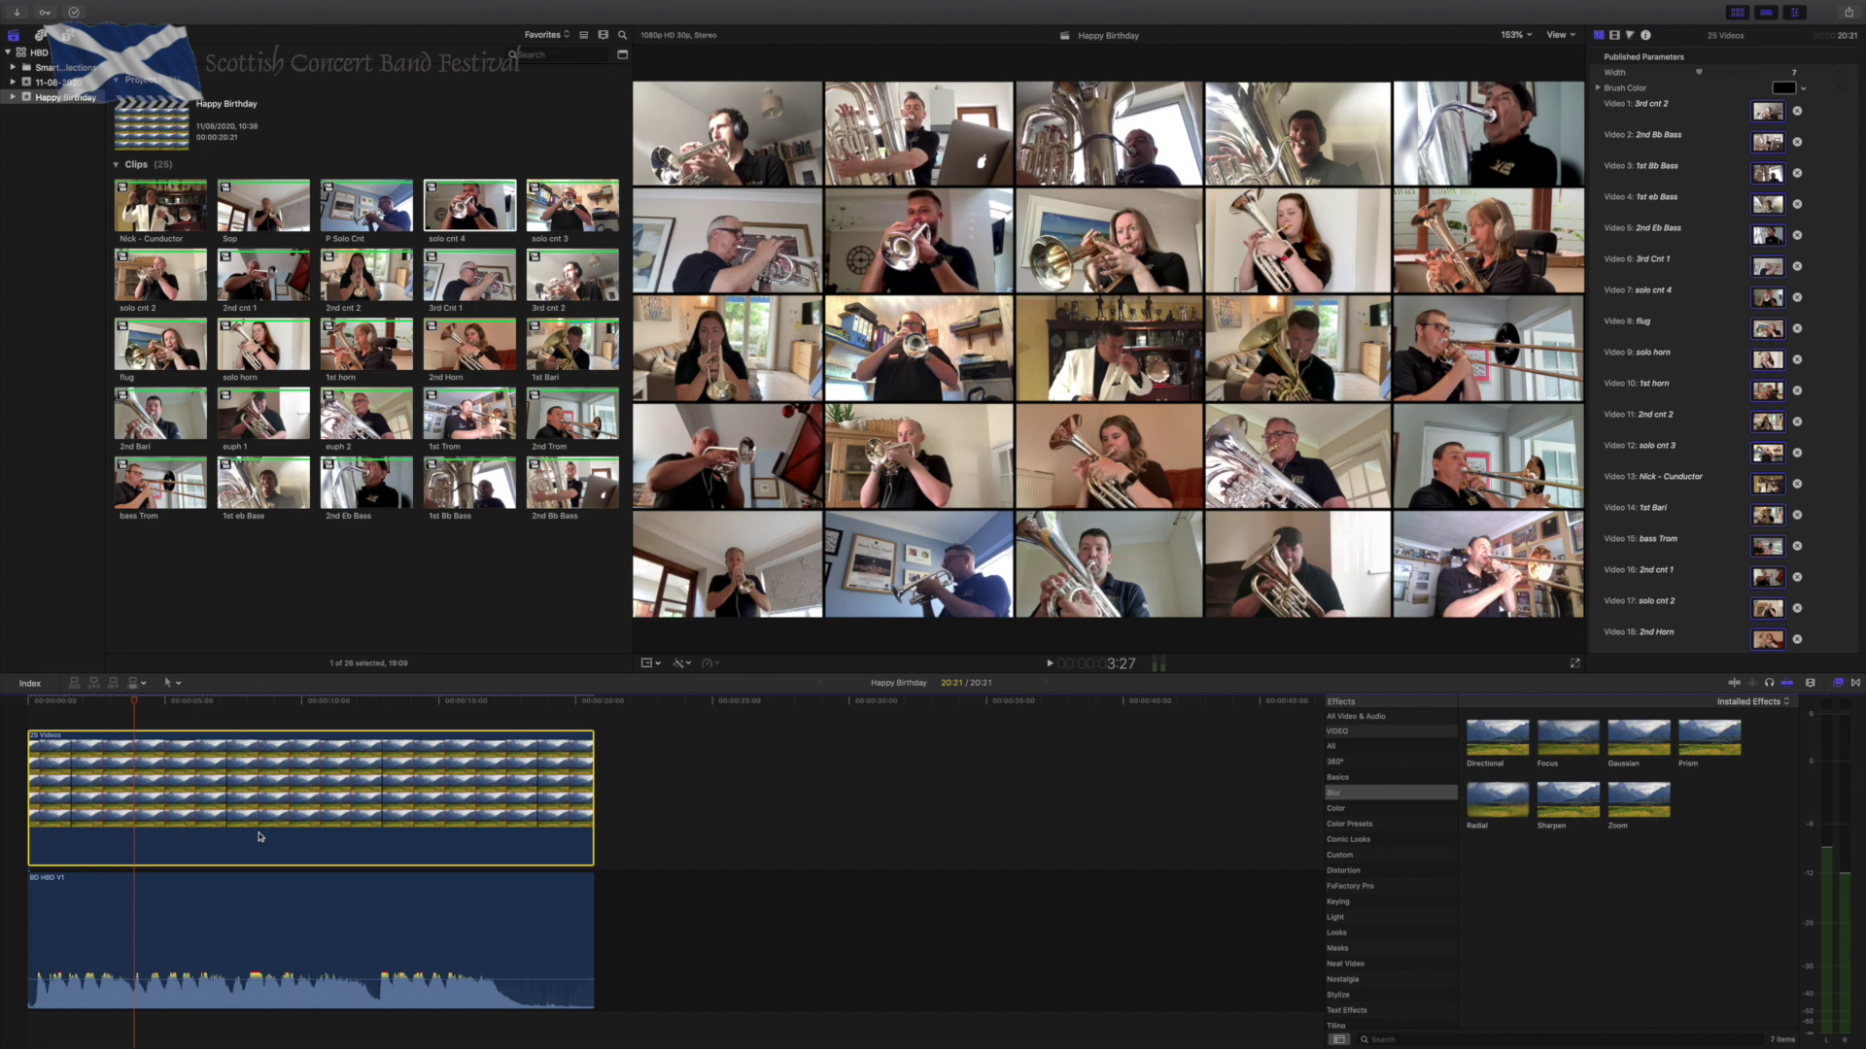
{"action": "left_click", "coordinate": [151, 907]}
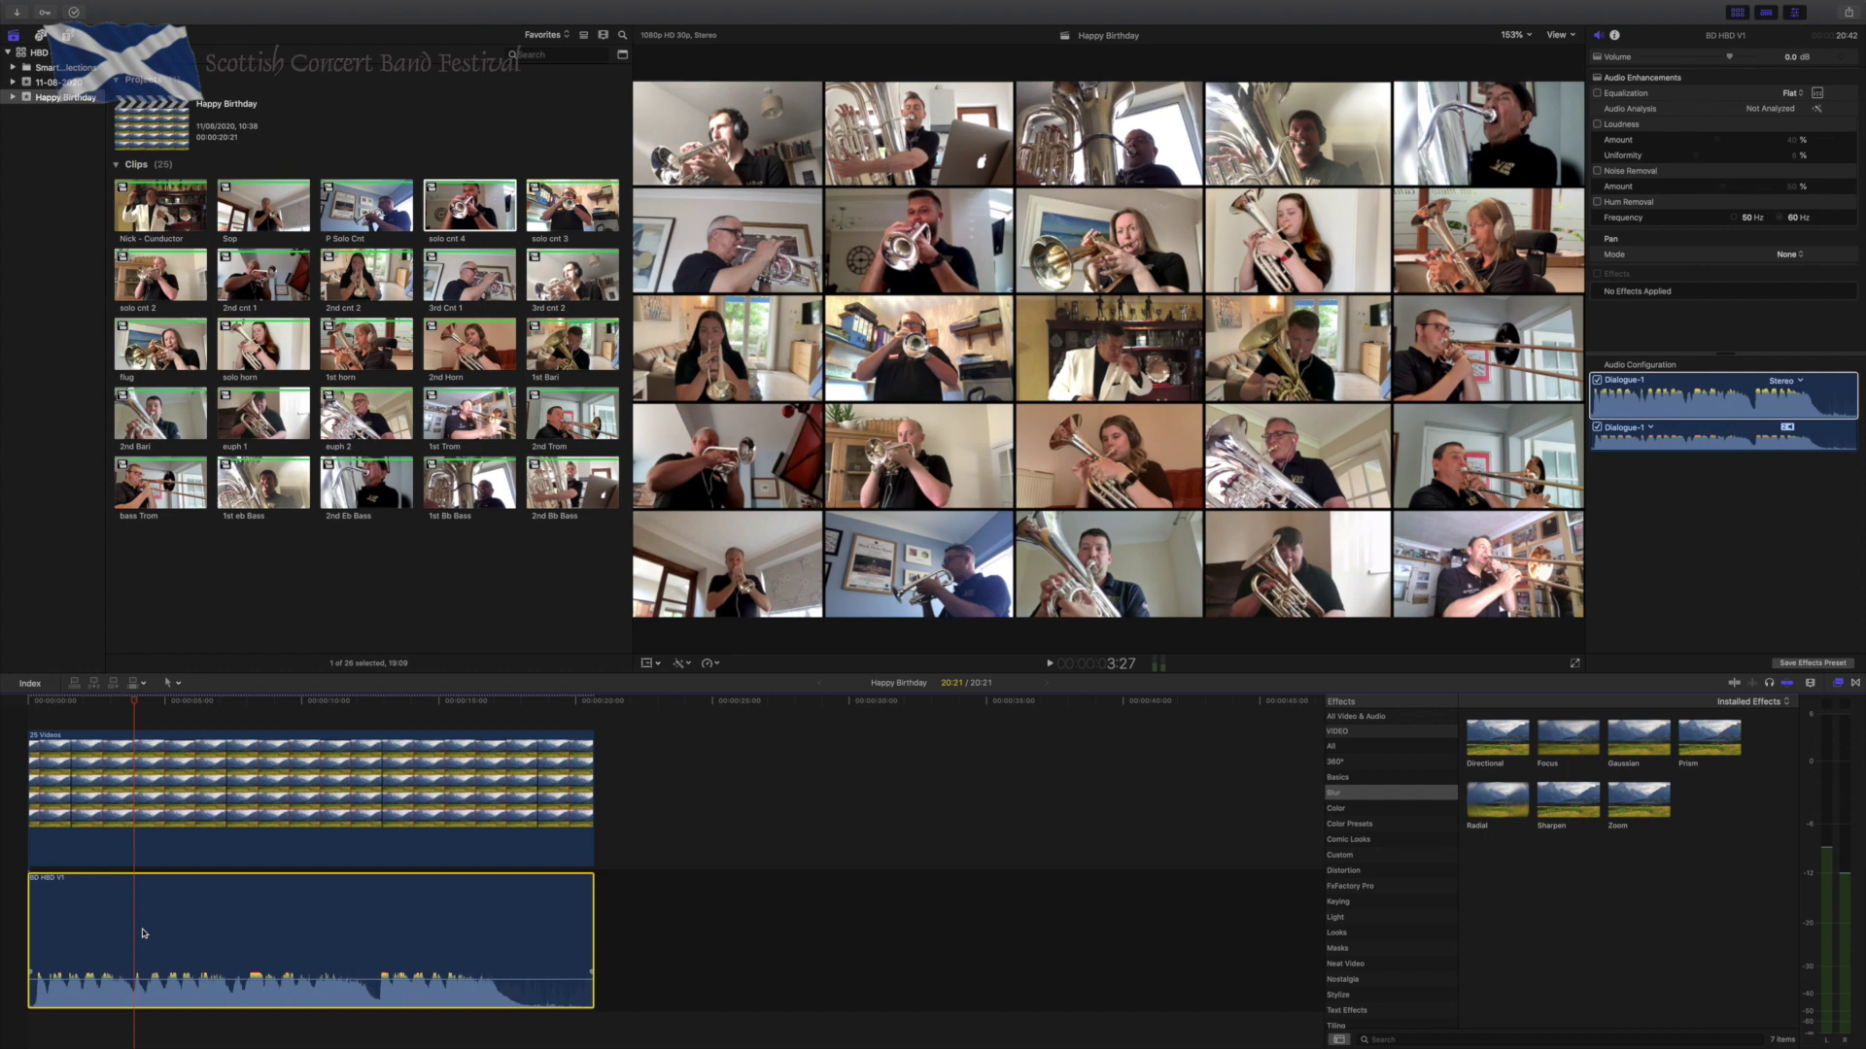
{"action": "left_click", "coordinate": [127, 783]}
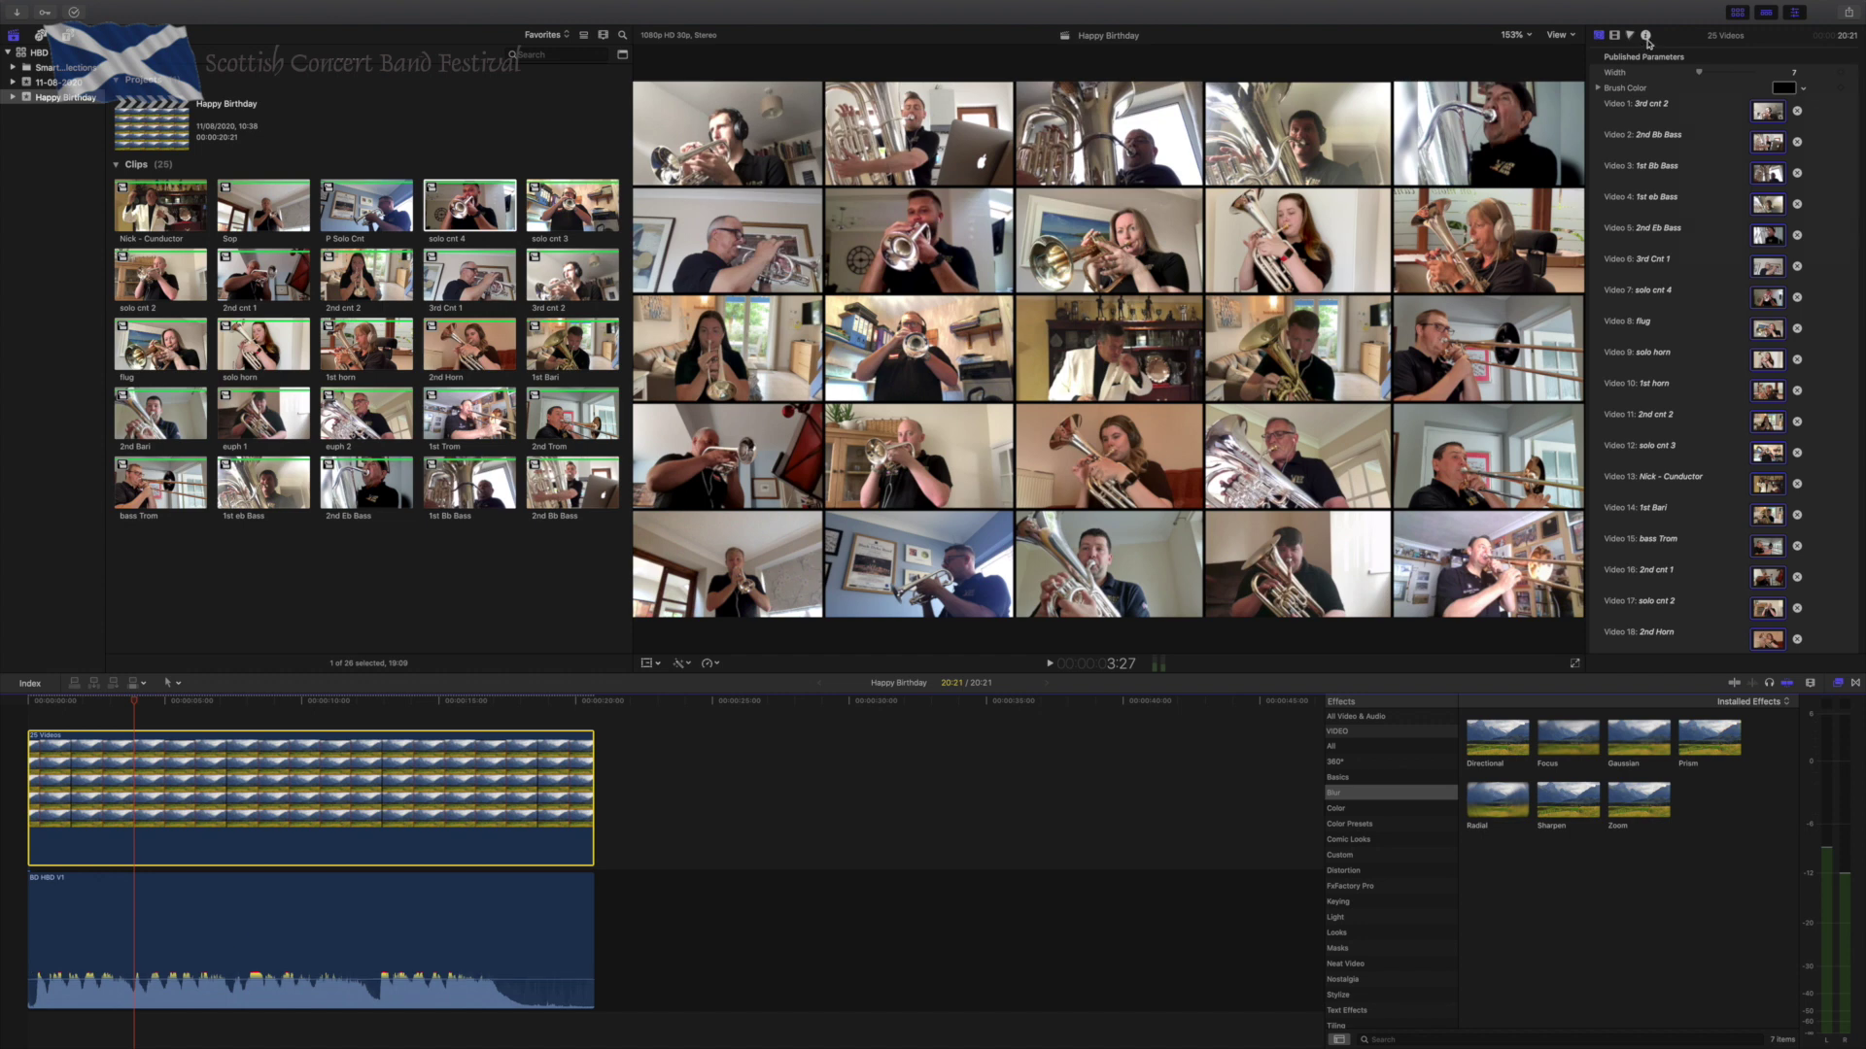
{"action": "left_click", "coordinate": [1573, 37]}
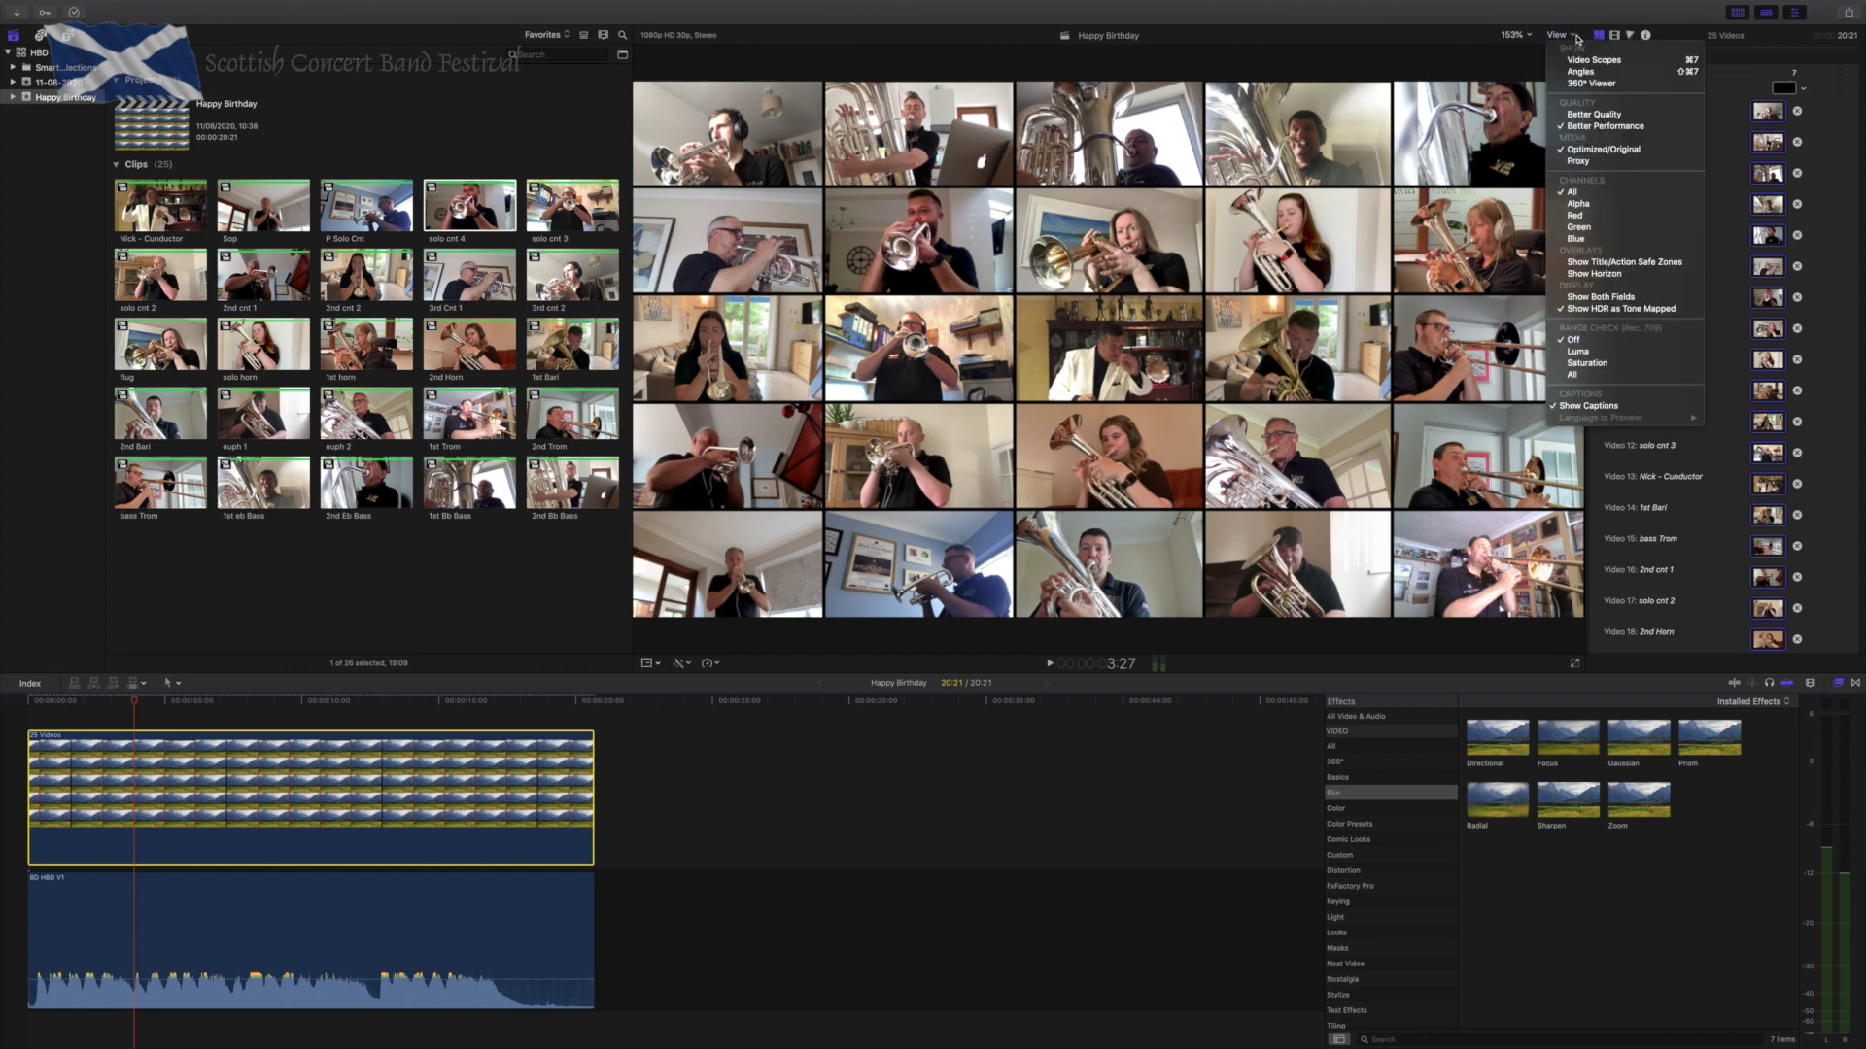
{"action": "left_click", "coordinate": [1601, 162]}
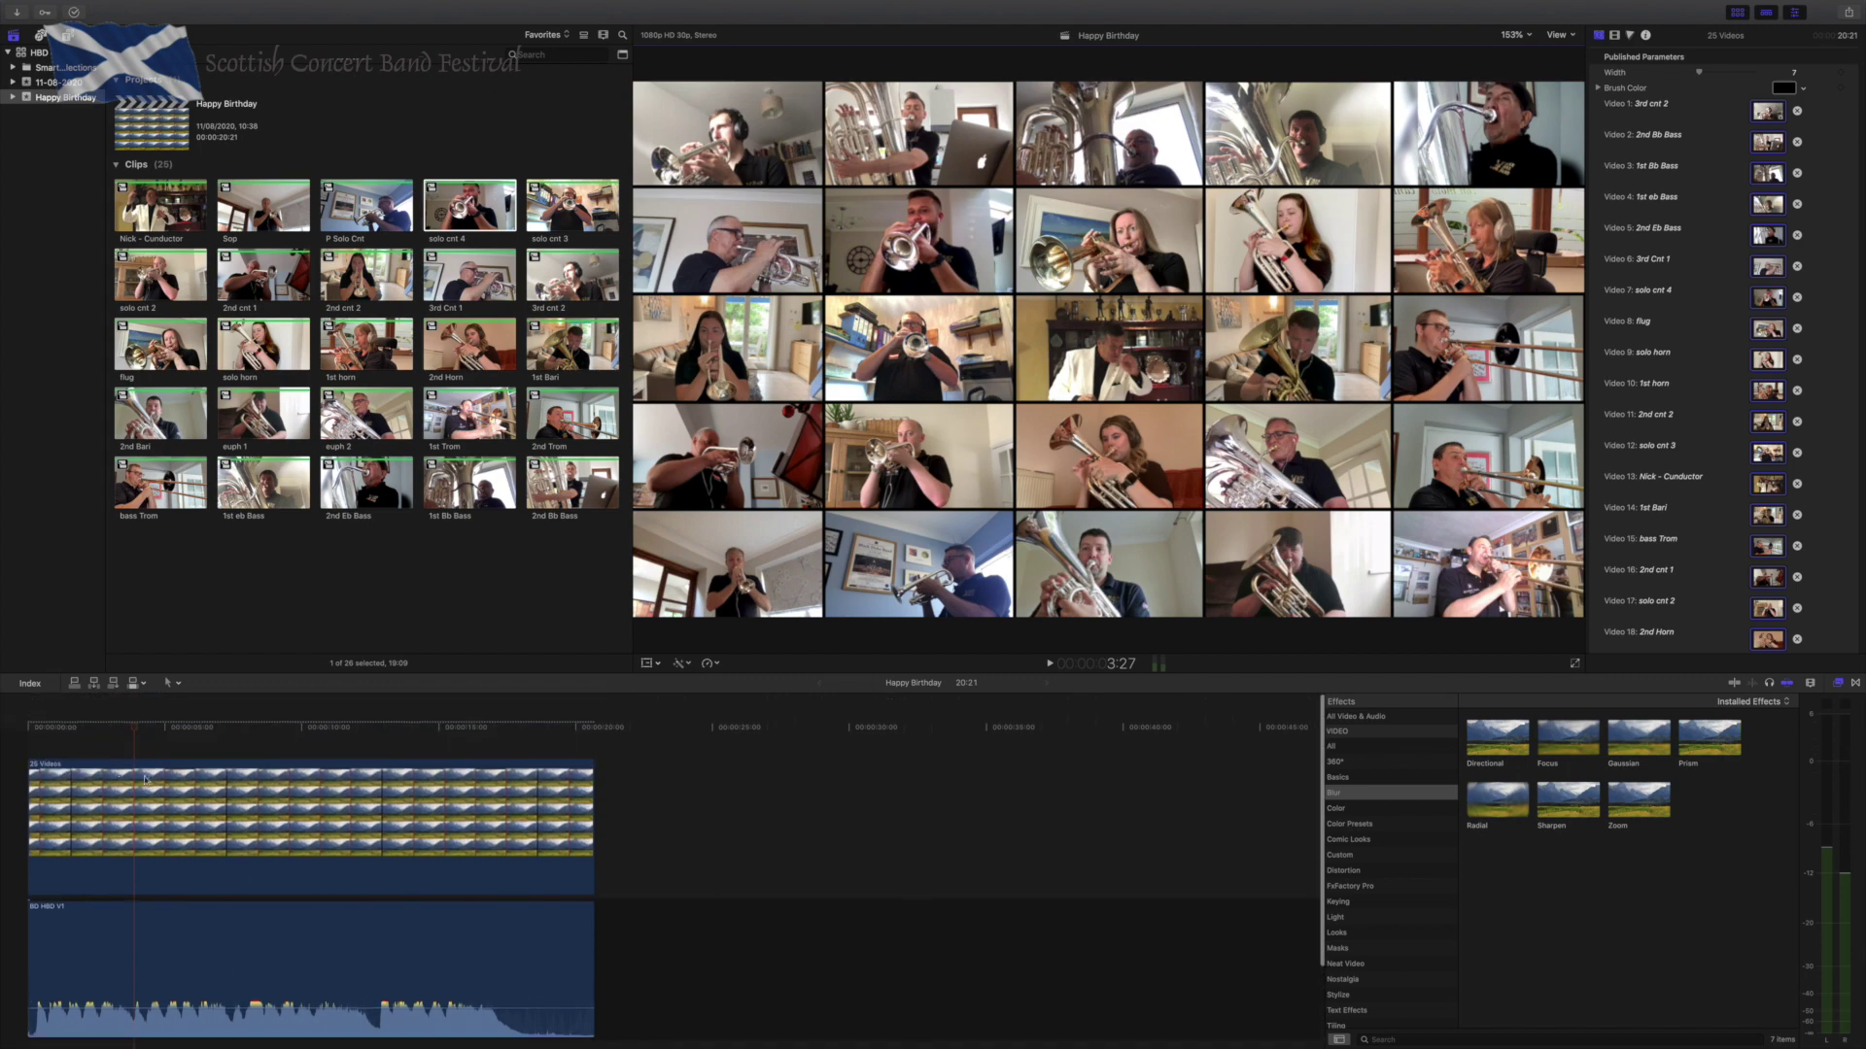
Play the Happy Birthday project from the start almost to its end to review the filled grid.
{"action": "left_click", "coordinate": [29, 701]}
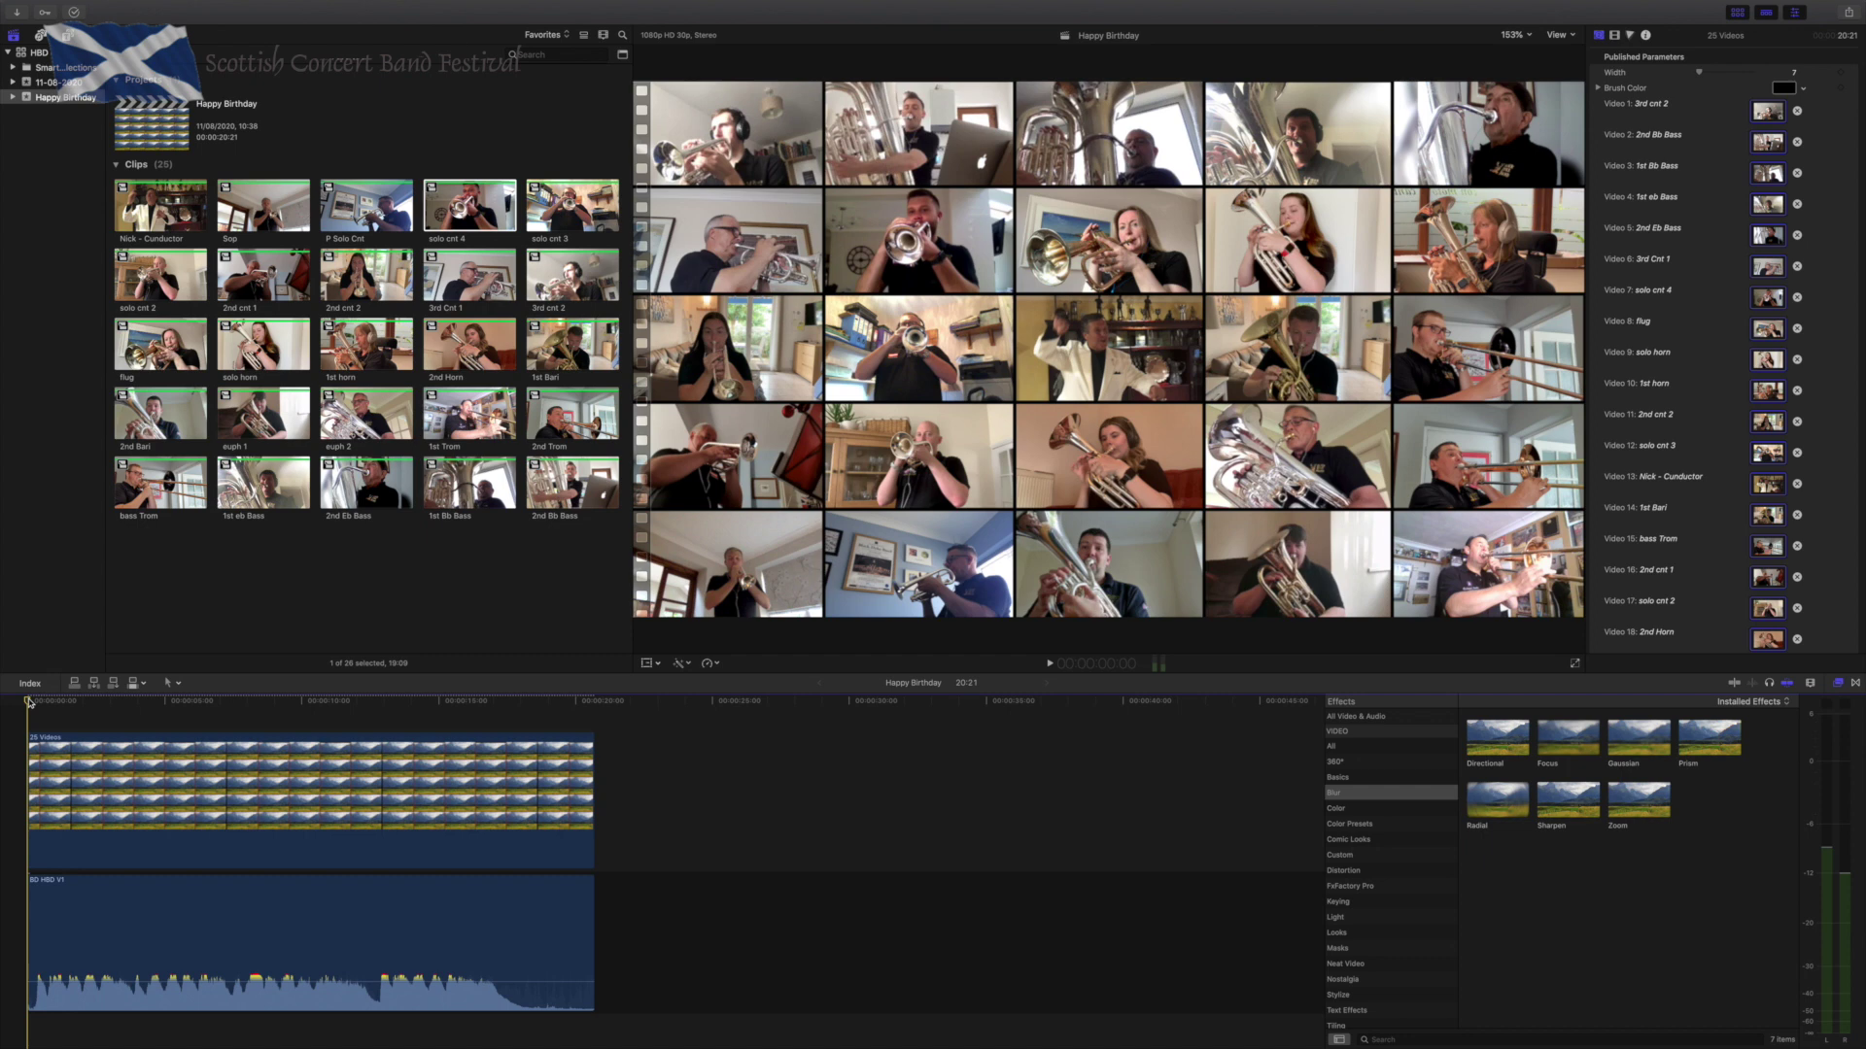
{"action": "key", "text": "space"}
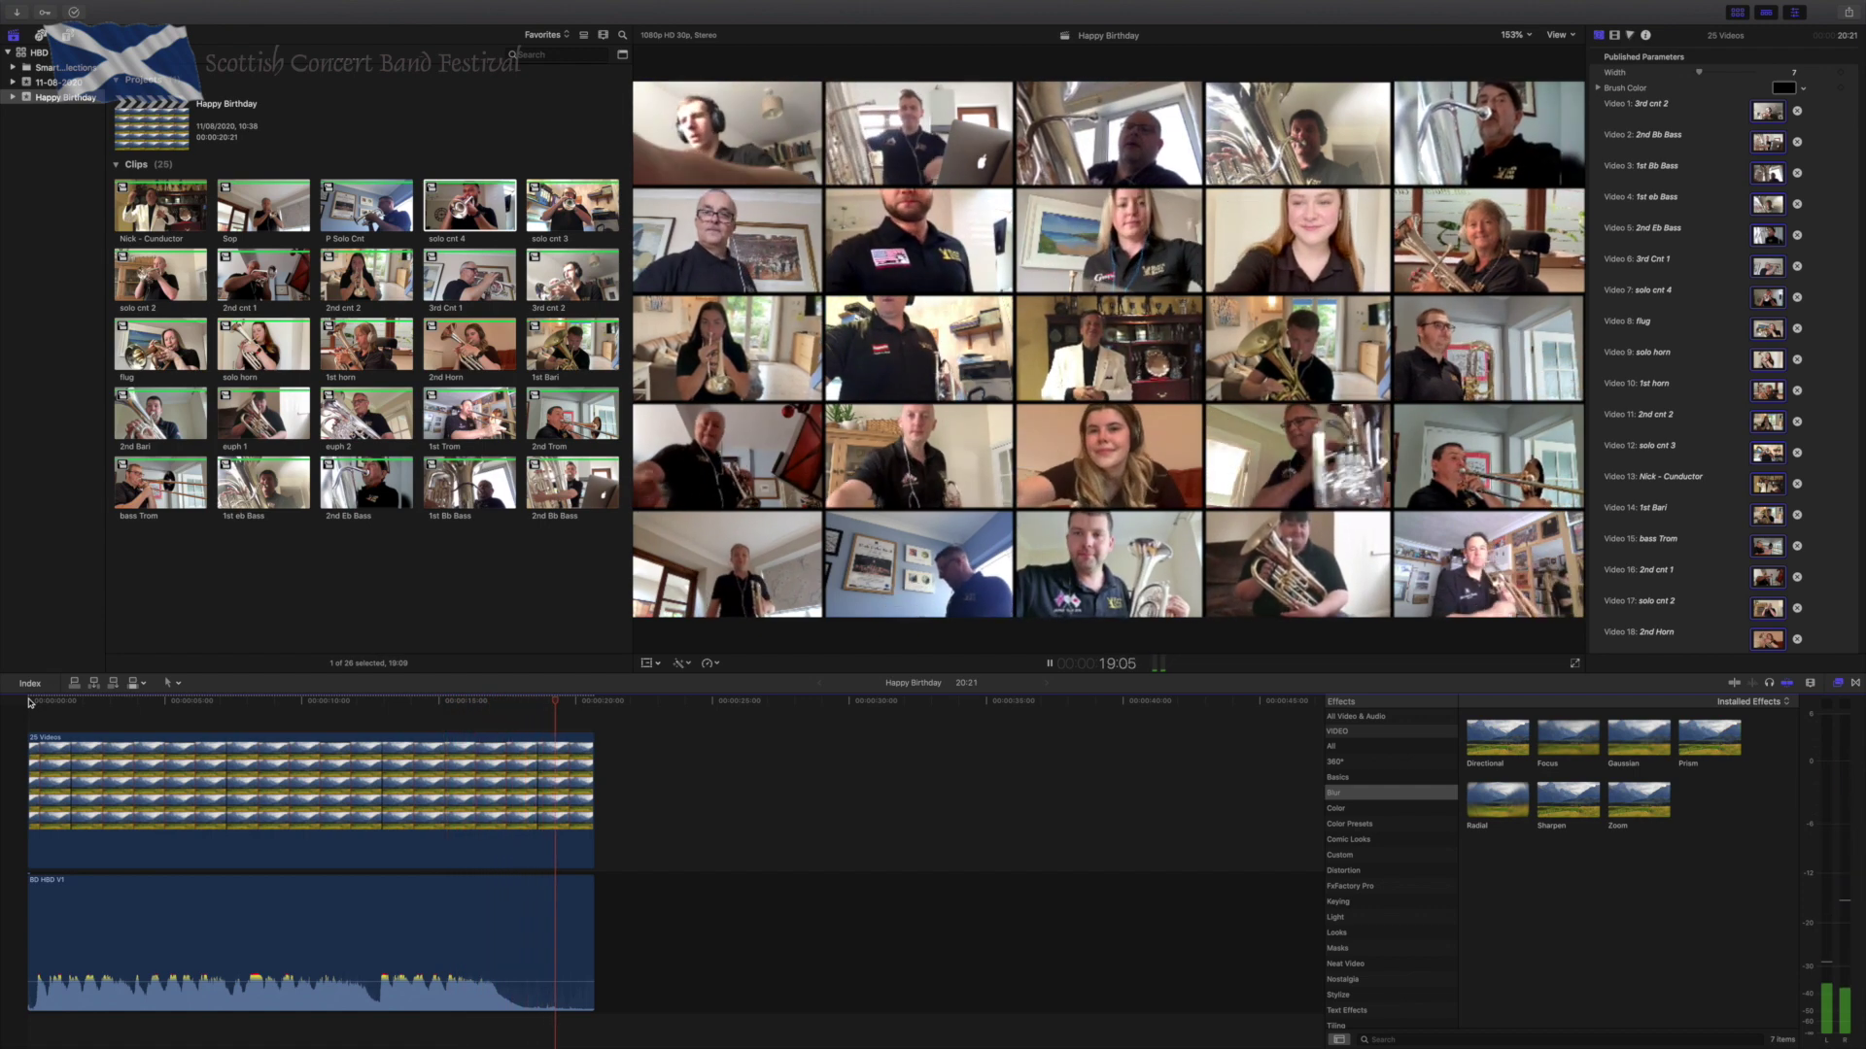
{"action": "key", "text": "space"}
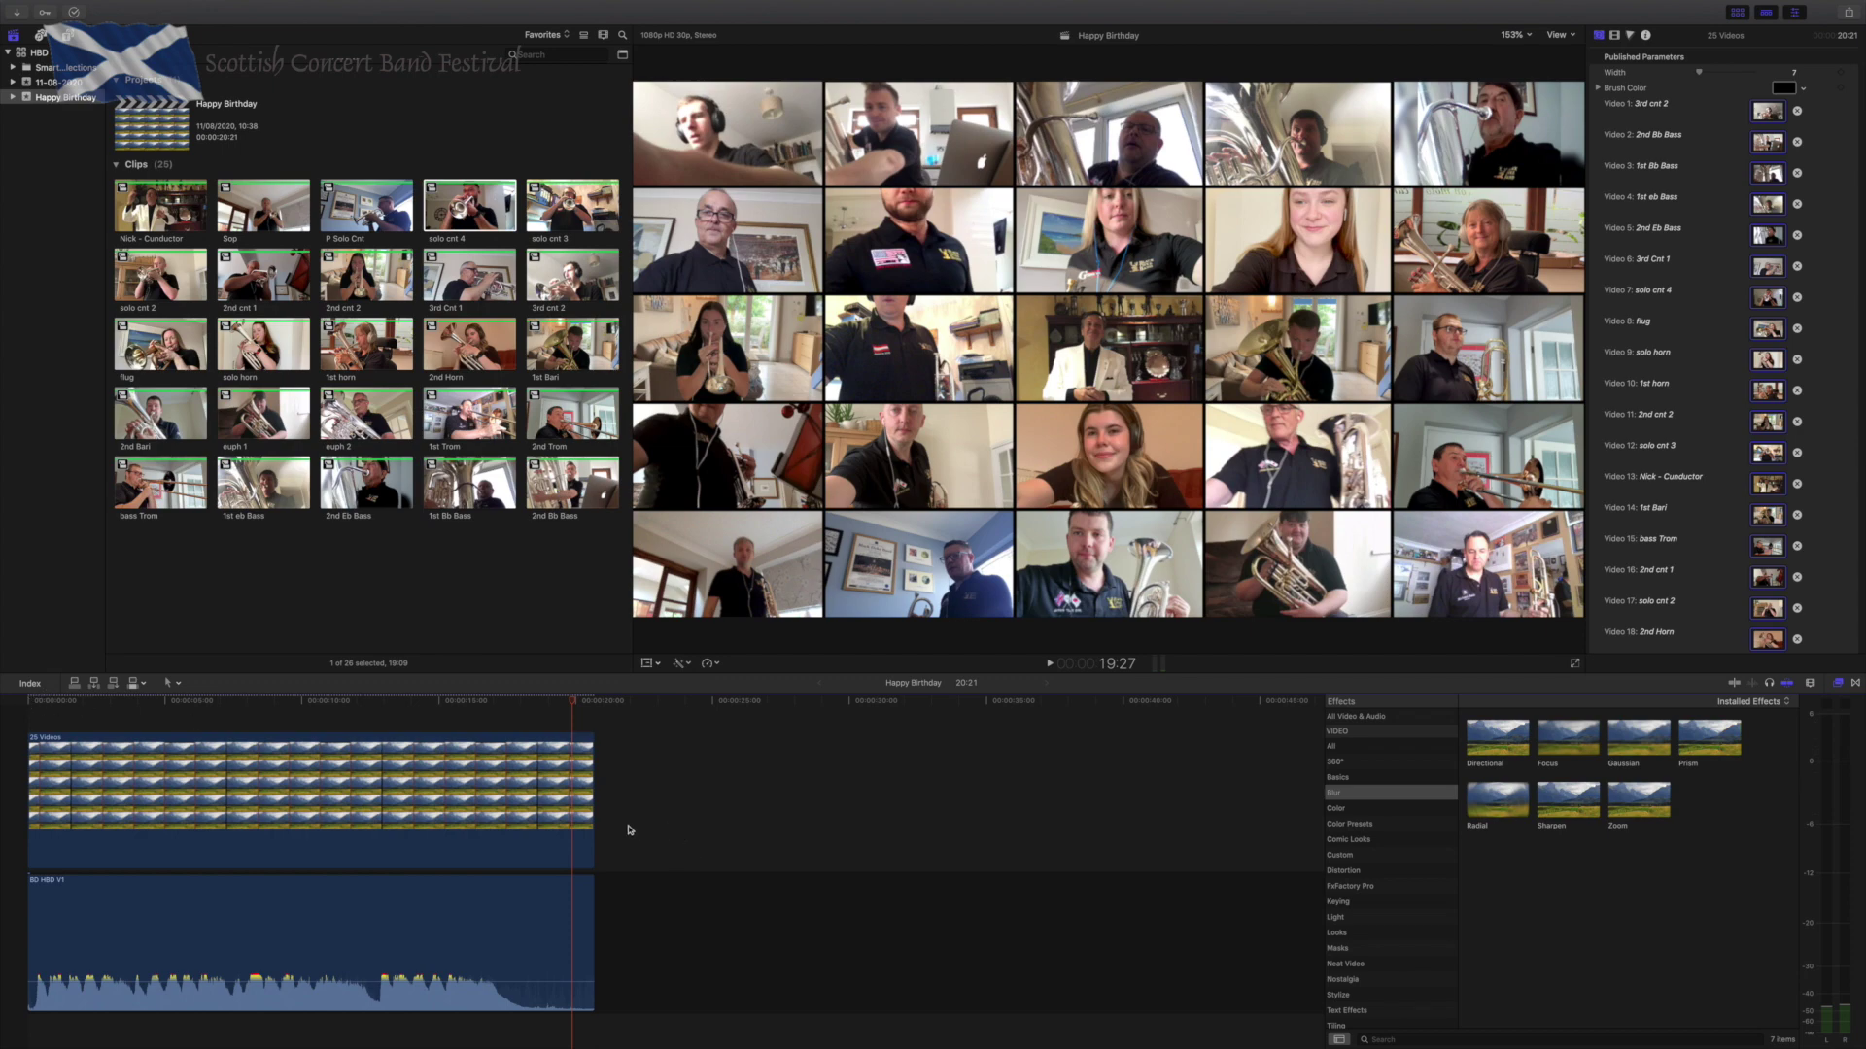
Convert the 25 Videos generator into a compound clip named Happy Birthday Clip in the Happy Birthday event.
{"action": "left_click", "coordinate": [592, 819]}
{"action": "left_click", "coordinate": [467, 796]}
{"action": "left_click", "coordinate": [471, 768]}
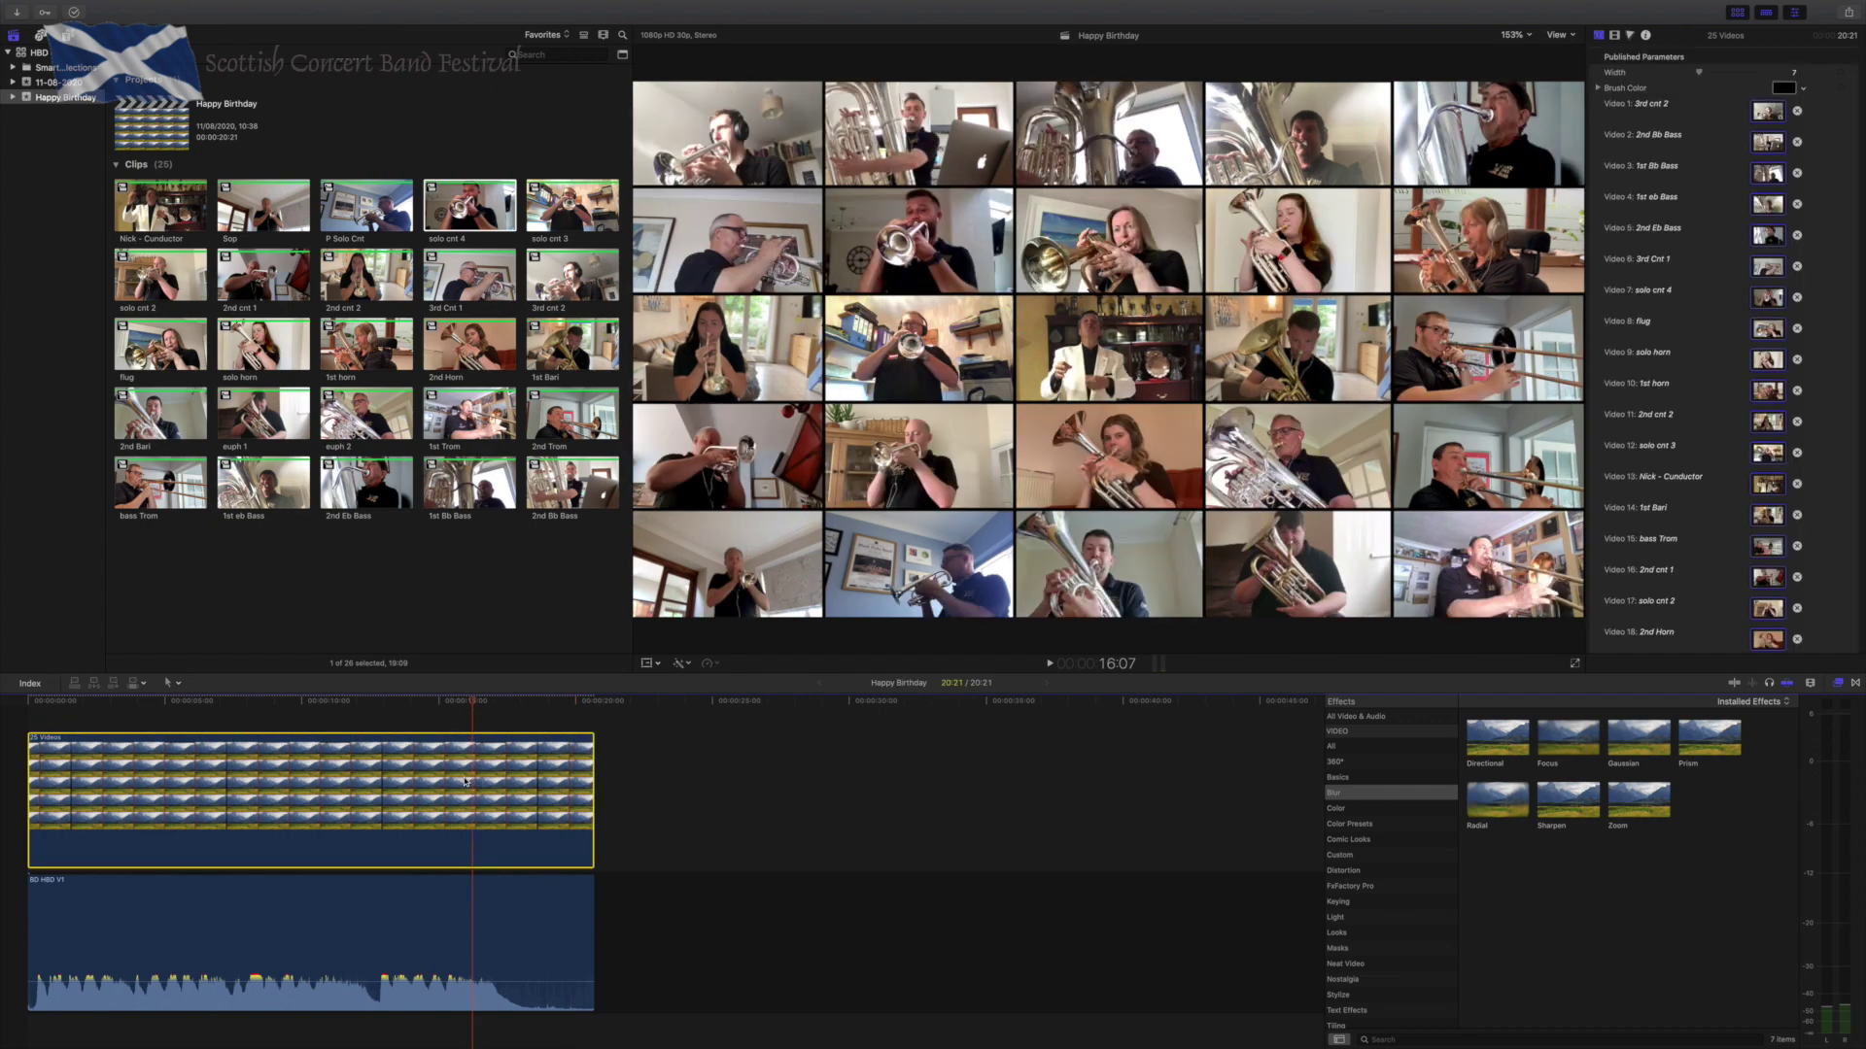
{"action": "key", "text": "alt+g"}
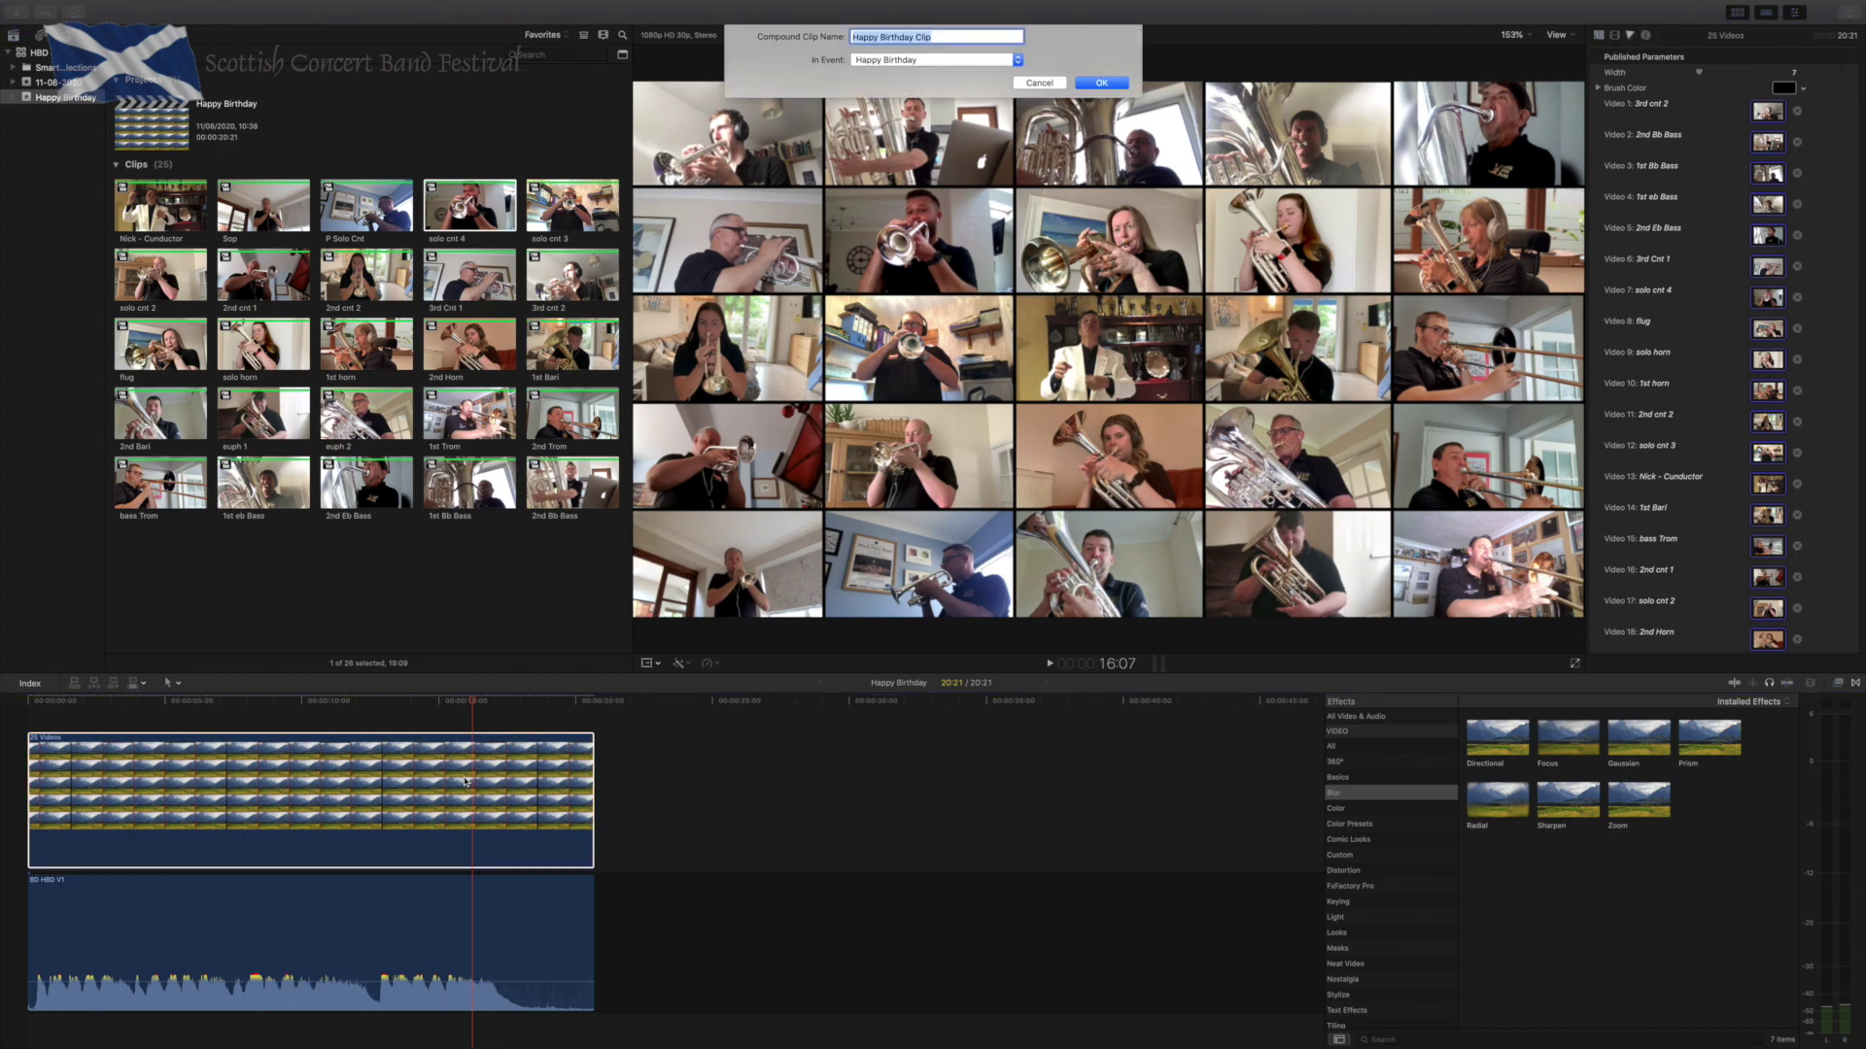
{"action": "key", "text": "Return"}
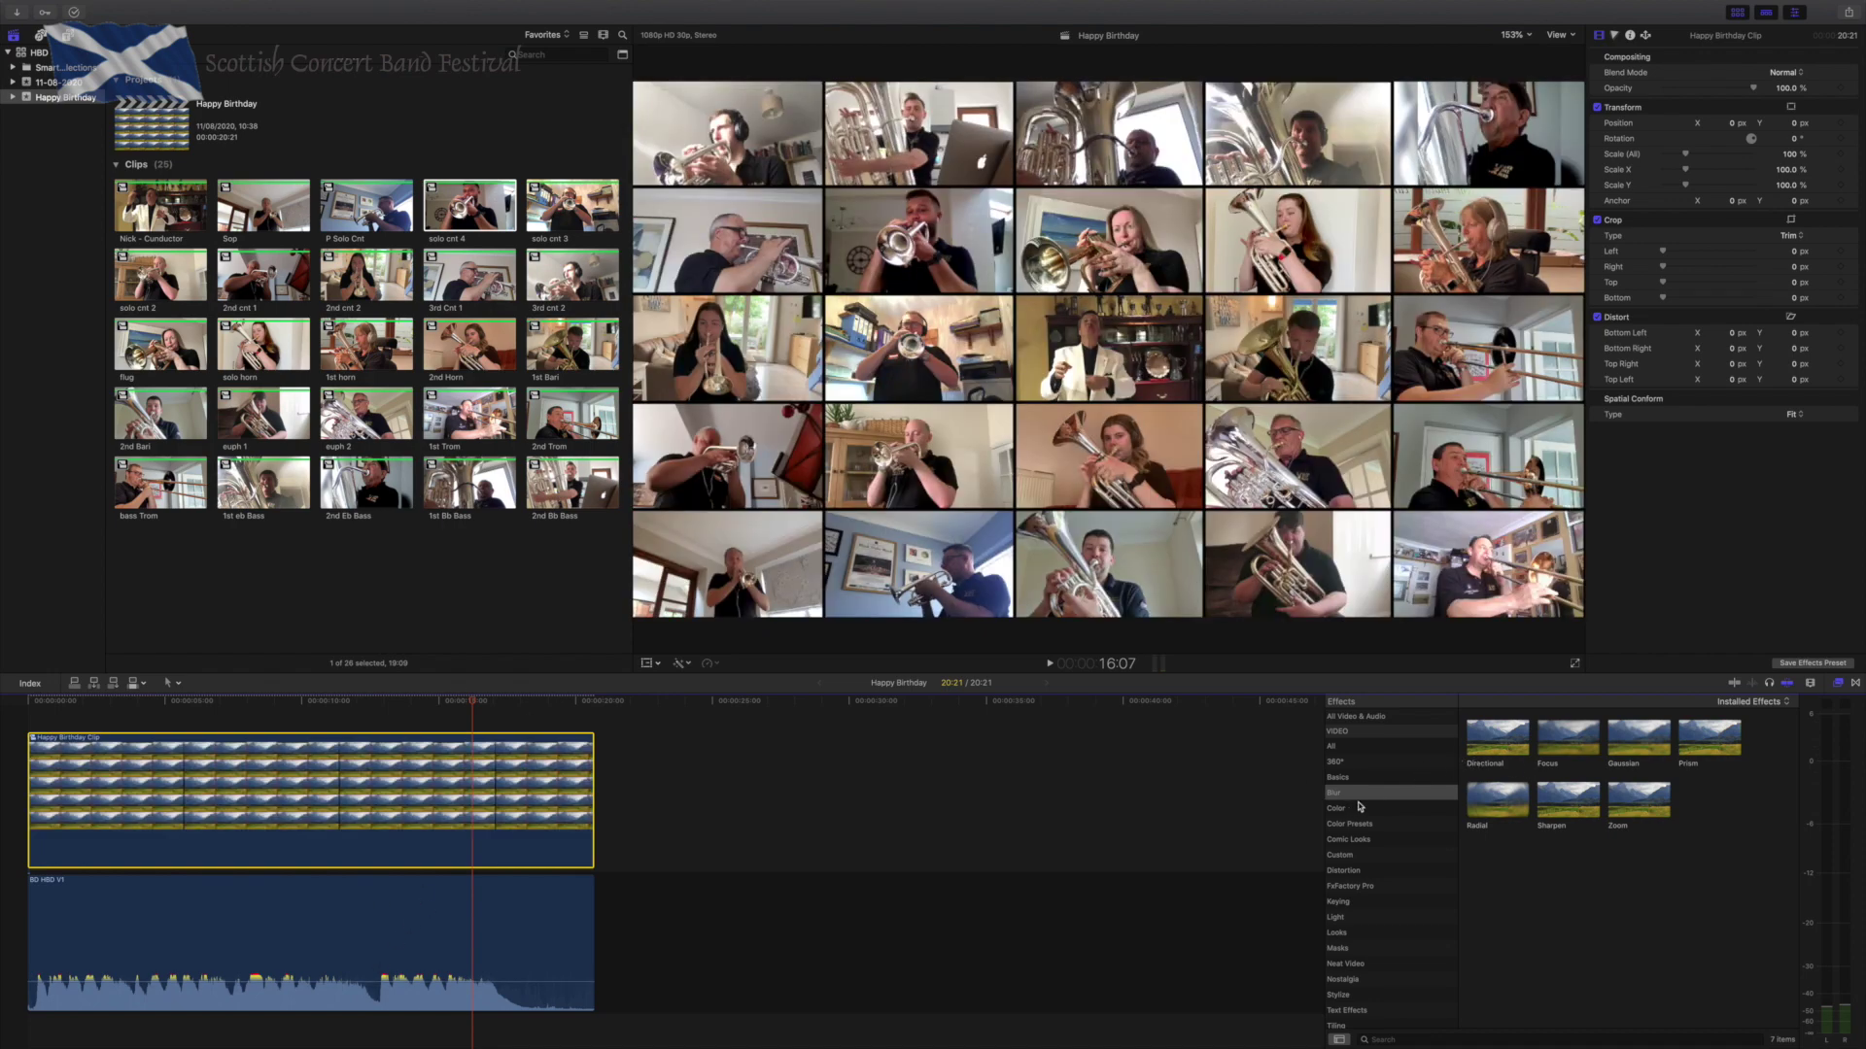
Add Cross Dissolve transitions to both ends of the Happy Birthday Clip and play the opening fade.
{"action": "left_click", "coordinate": [1855, 684]}
{"action": "left_click", "coordinate": [1494, 743]}
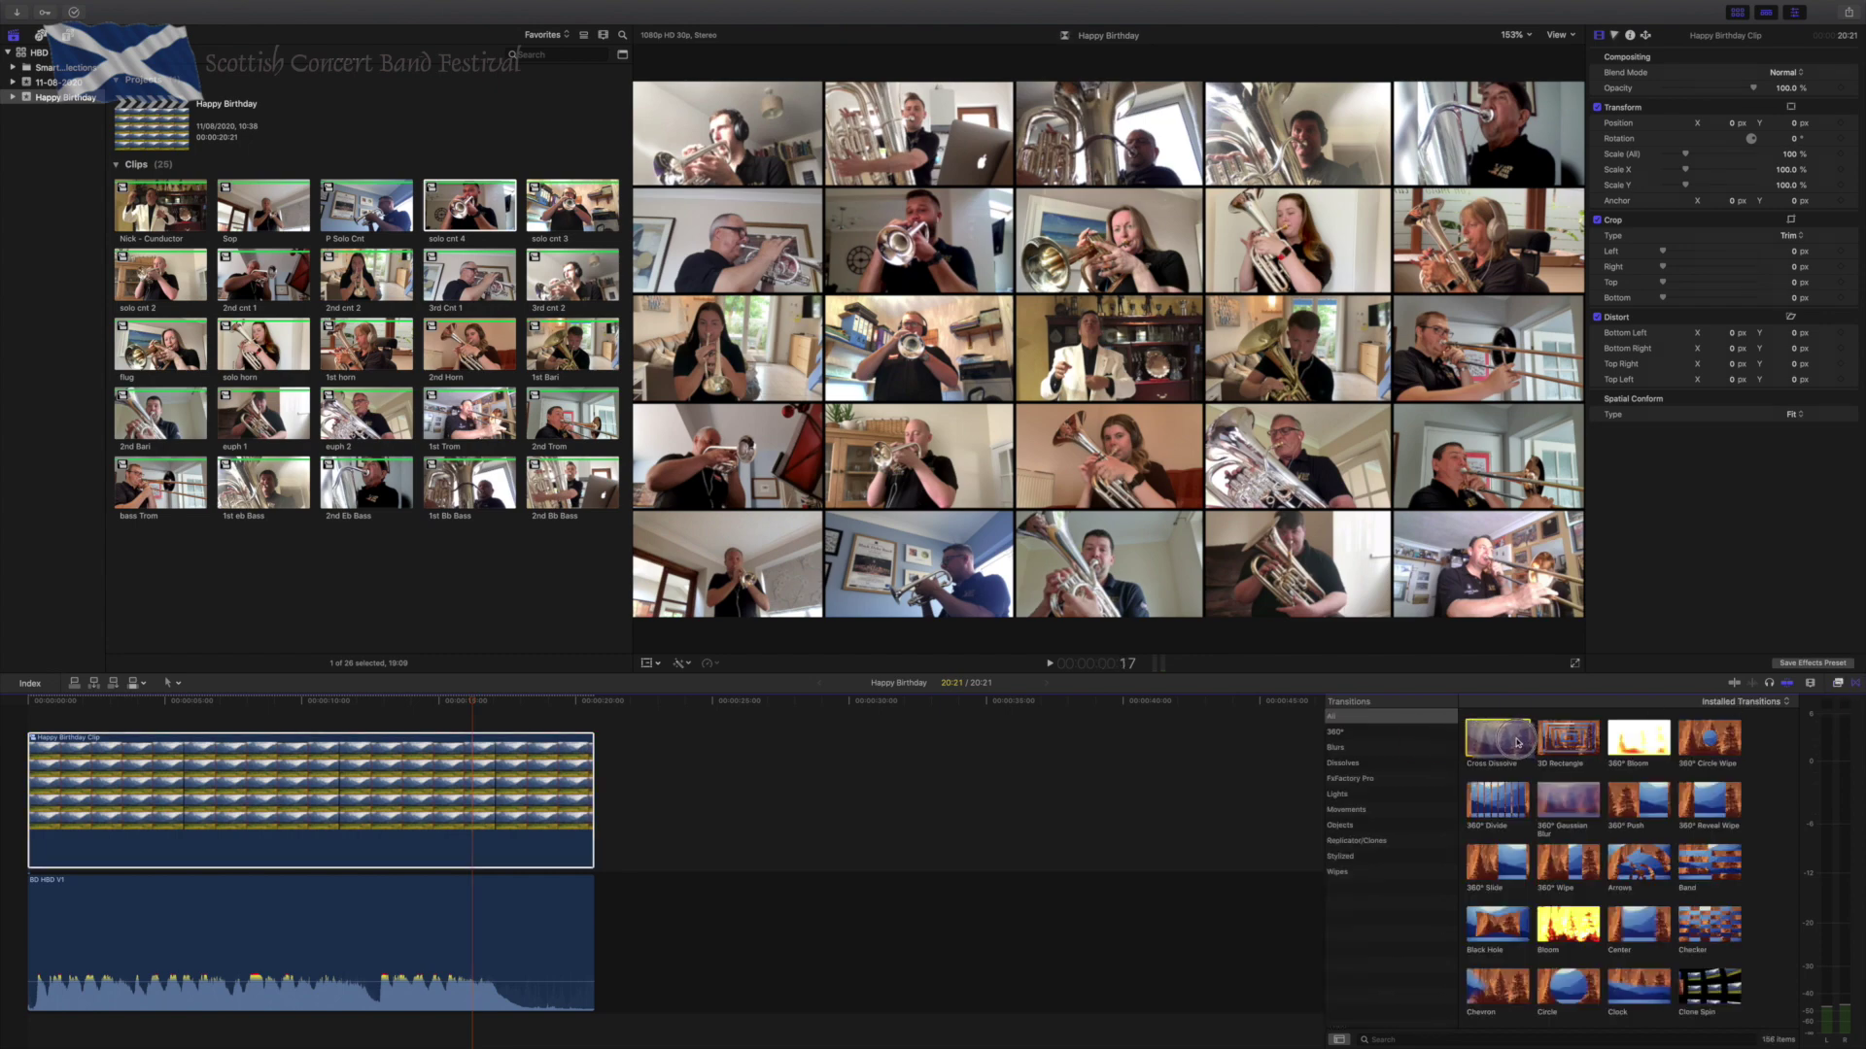
{"action": "left_click_drag", "start_coordinate": [1518, 743], "coordinate": [311, 787]}
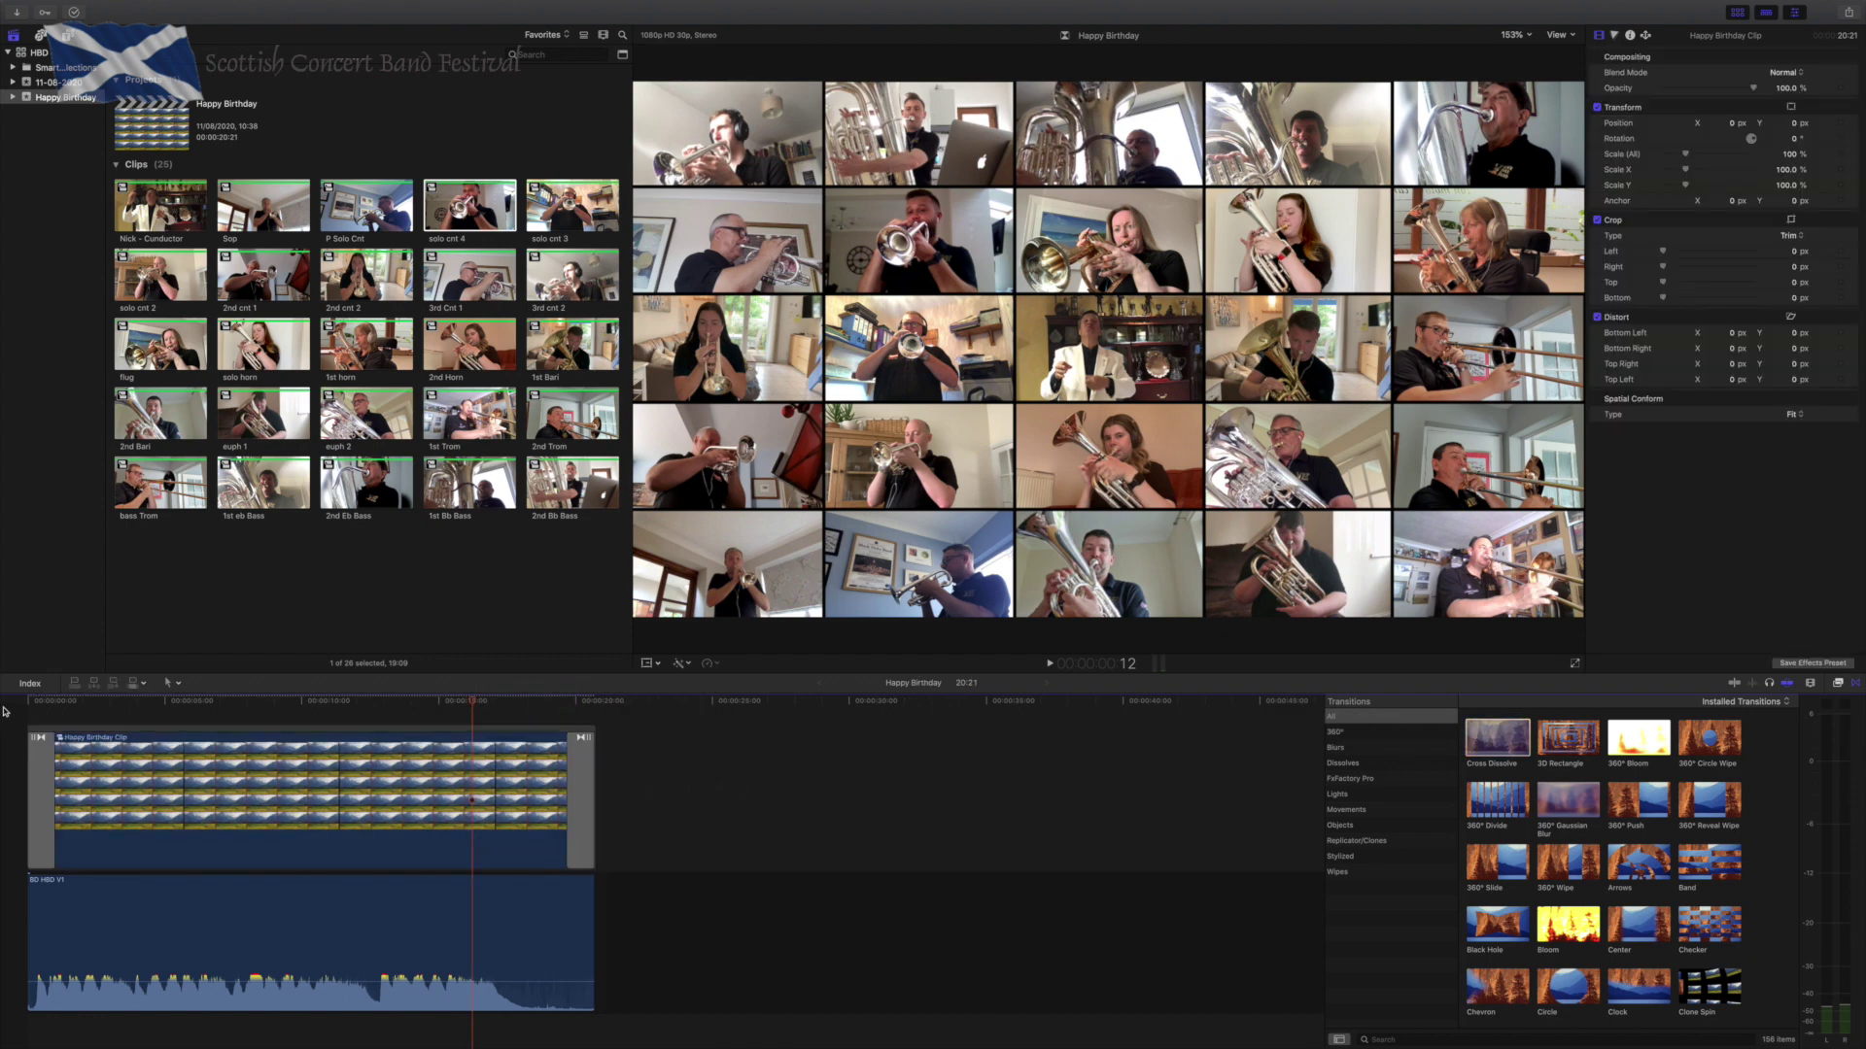
{"action": "left_click", "coordinate": [32, 701]}
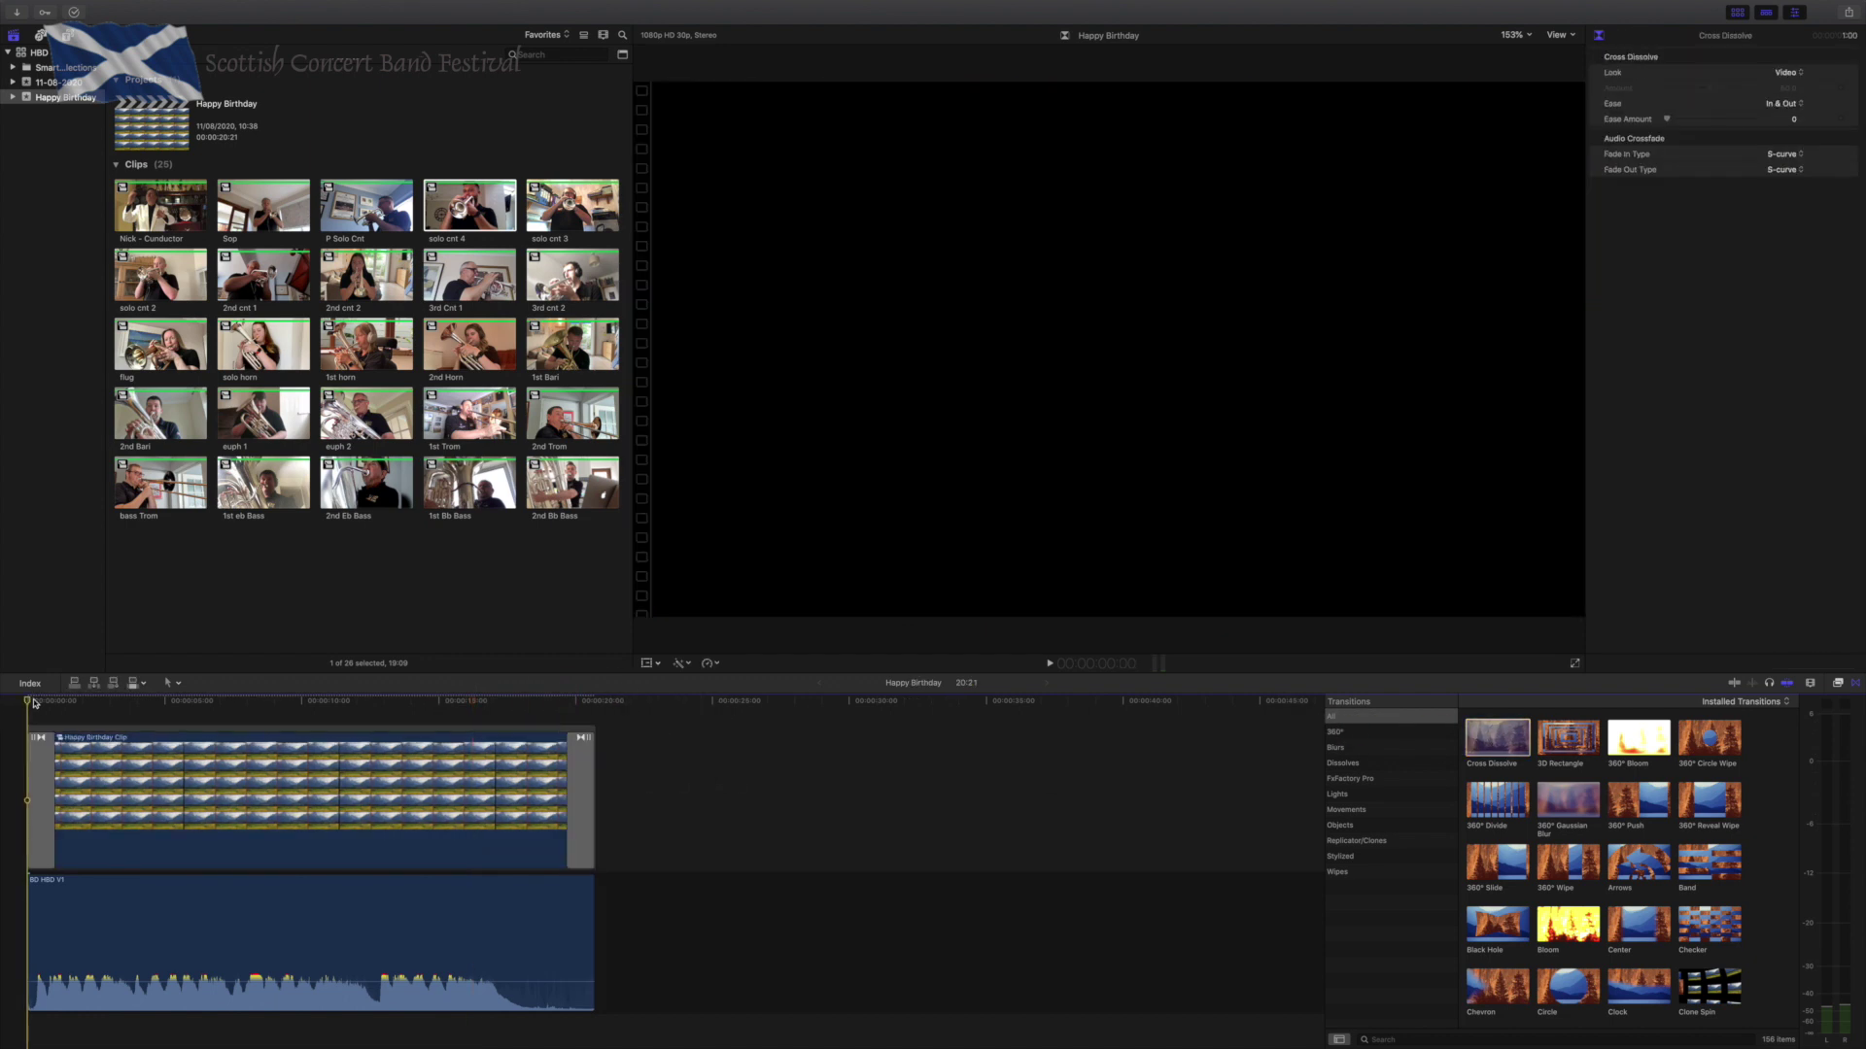
{"action": "key", "text": "space"}
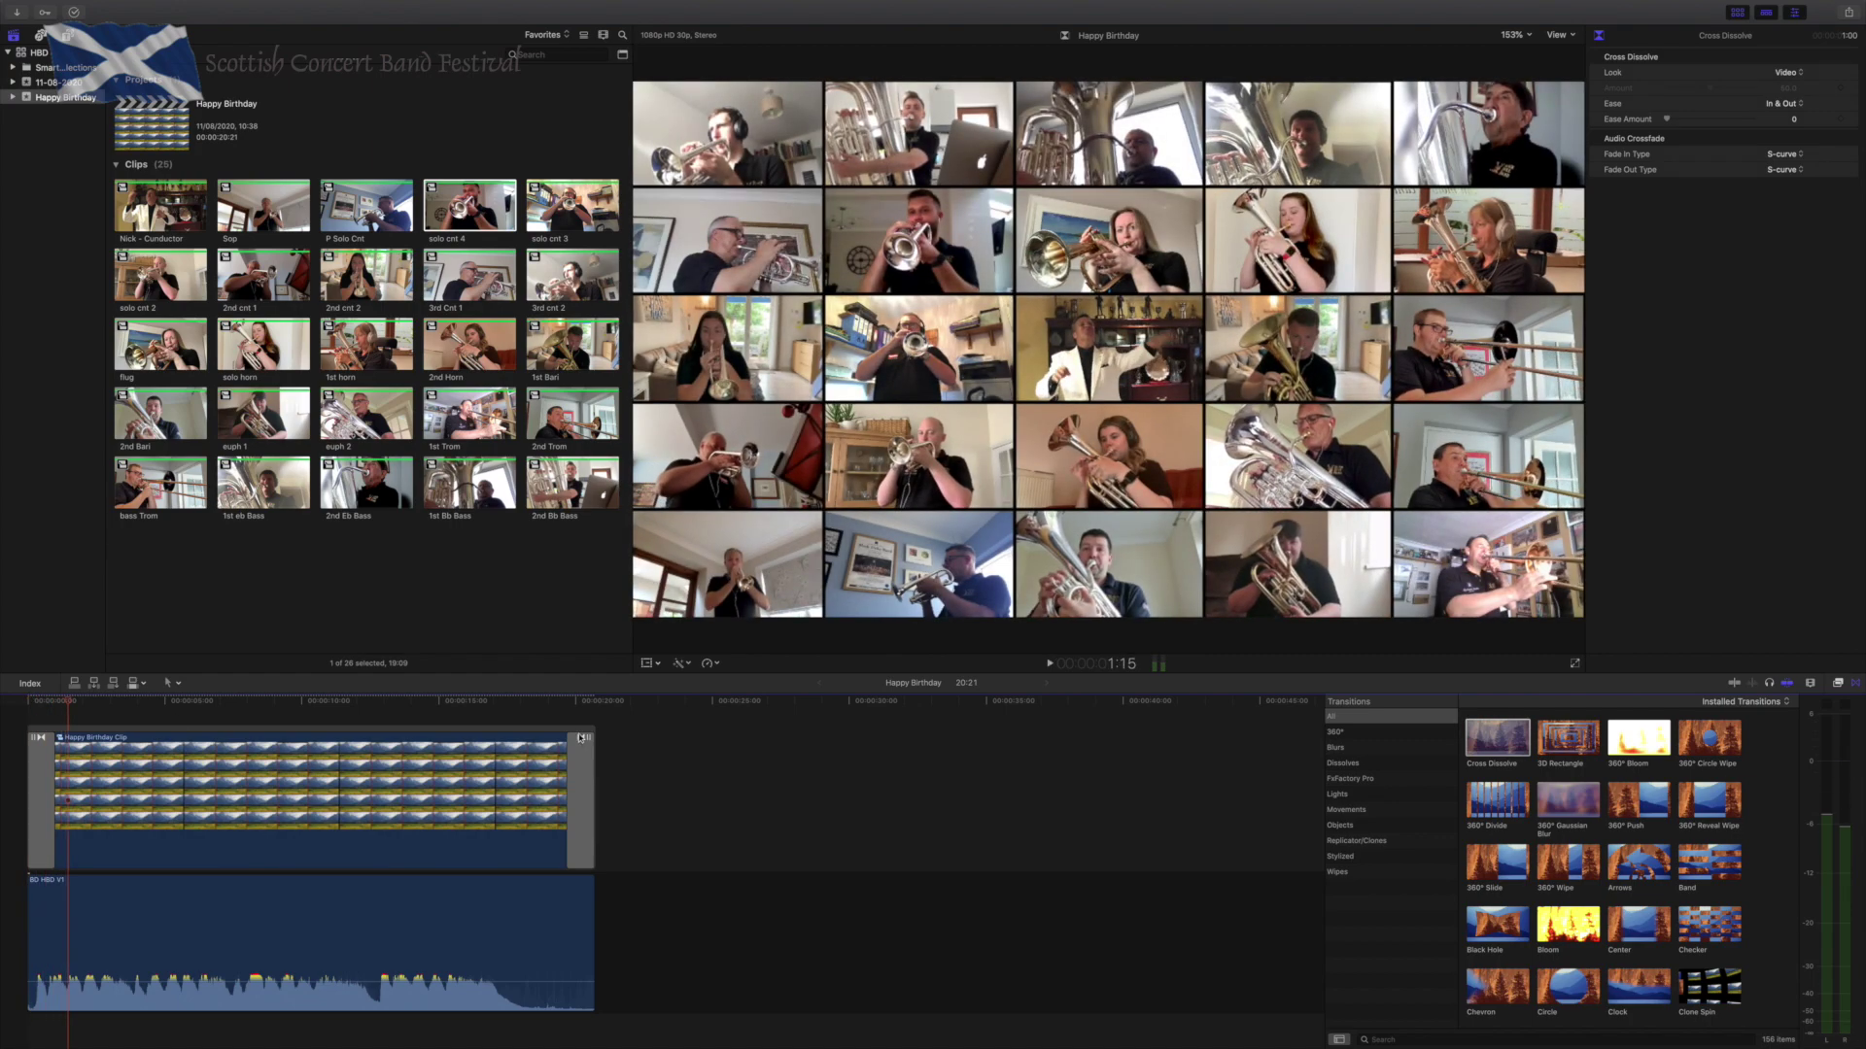
Trim the end of the Happy Birthday Clip to a duration of 18:10 and play the closing fade.
{"action": "left_click_drag", "start_coordinate": [579, 739], "coordinate": [528, 737]}
{"action": "left_click", "coordinate": [499, 702]}
{"action": "key", "text": "space"}
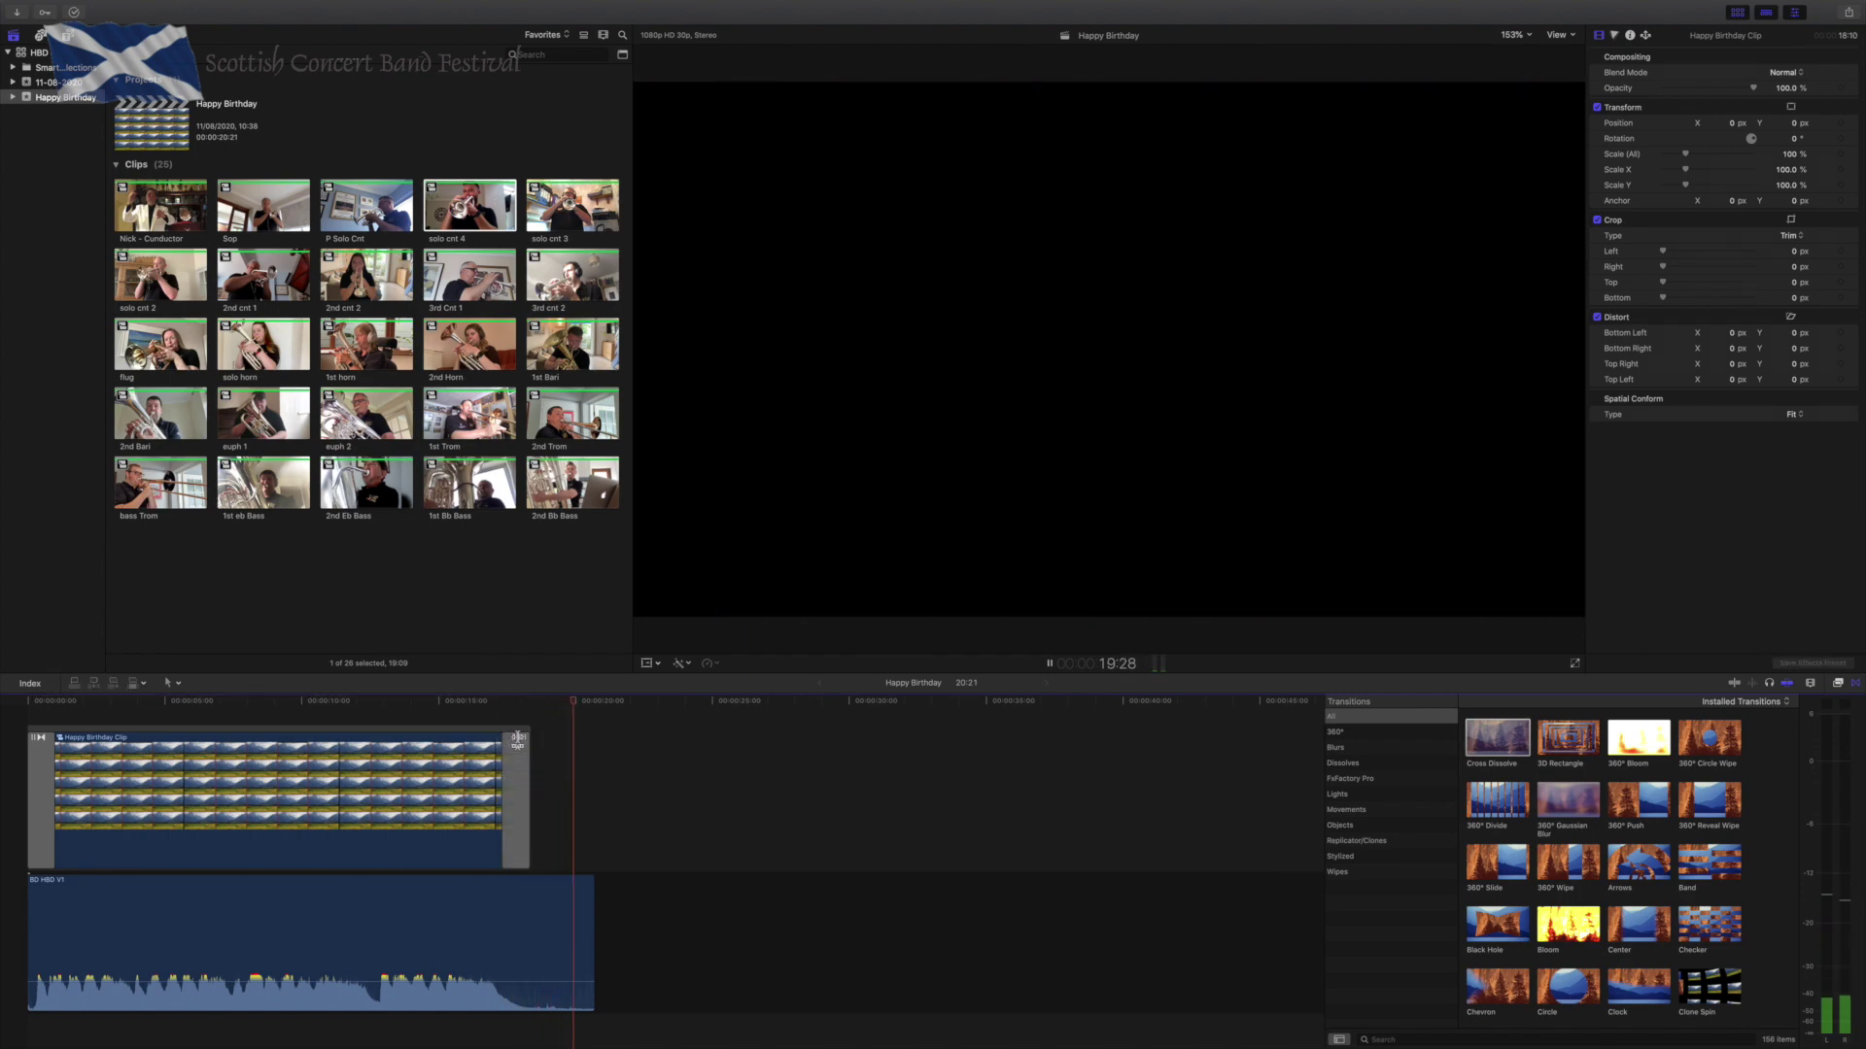
Apply the Black & White color effect to the Happy Birthday Clip and play back part of it.
{"action": "left_click", "coordinate": [435, 701]}
{"action": "left_click", "coordinate": [425, 757]}
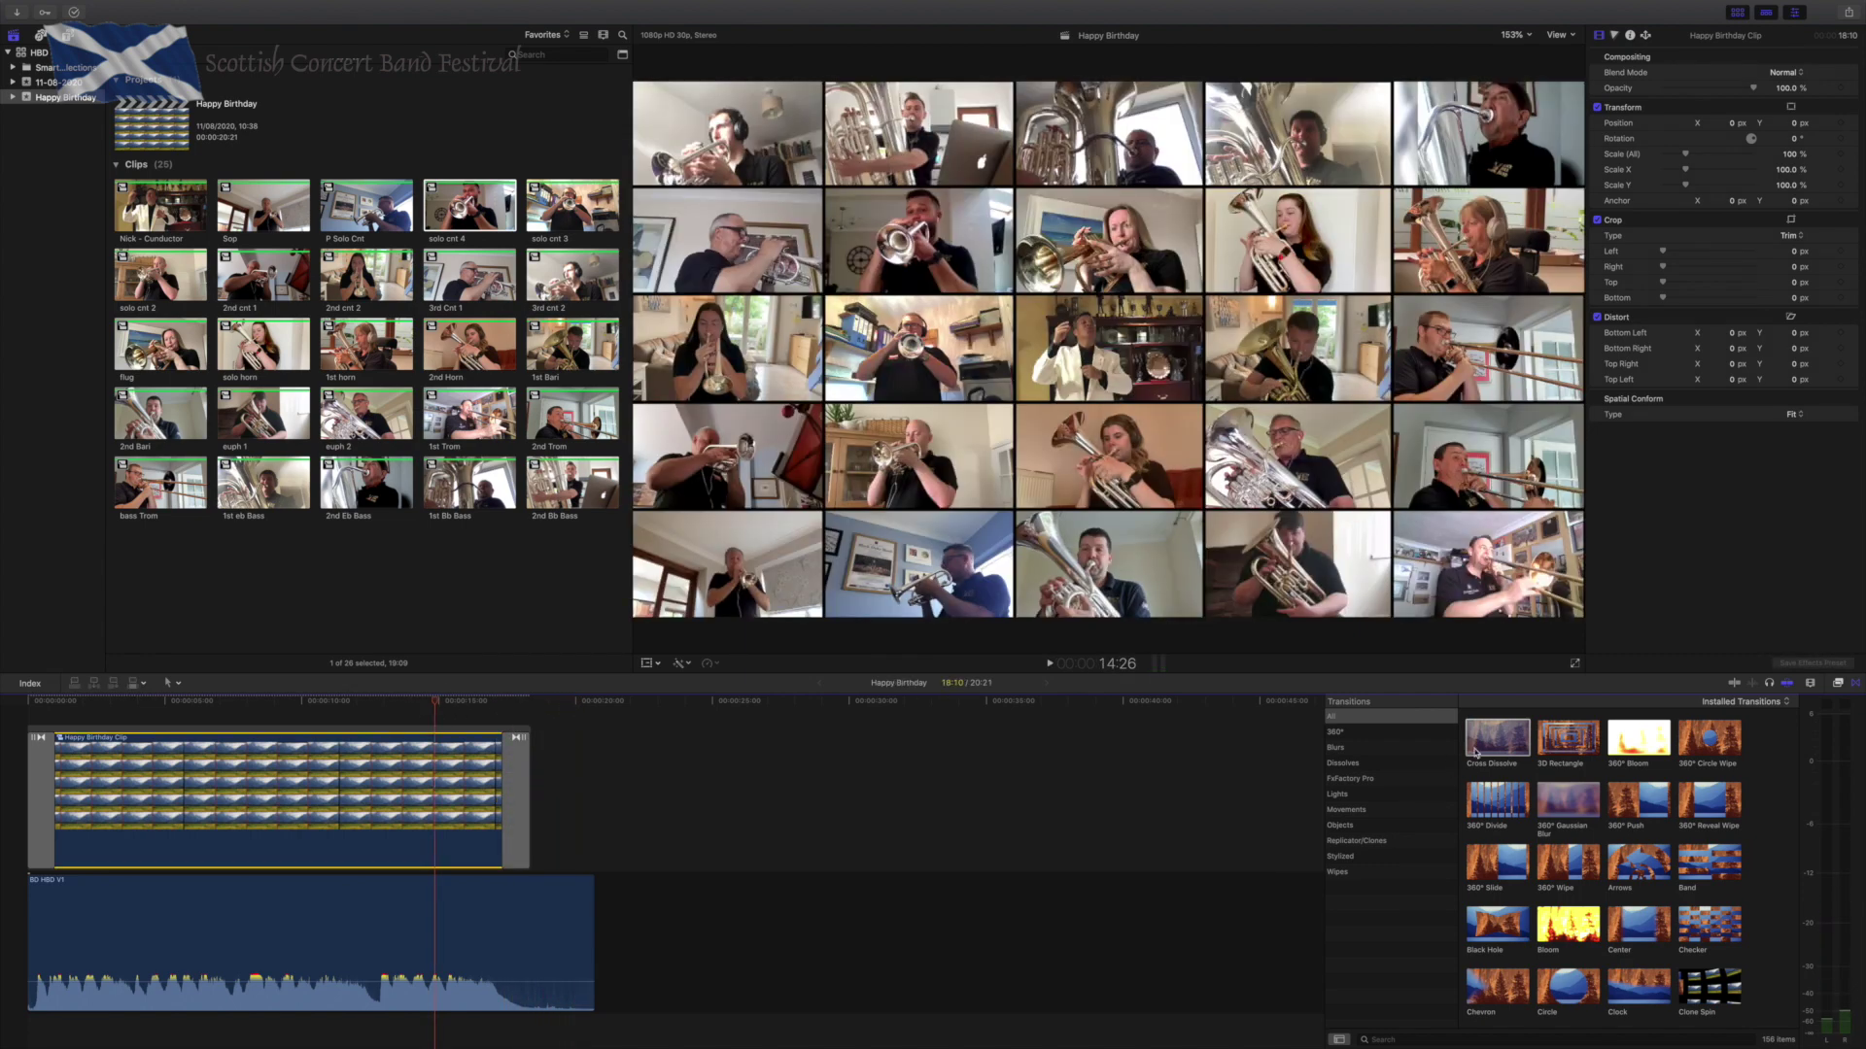
{"action": "left_click", "coordinate": [1840, 685]}
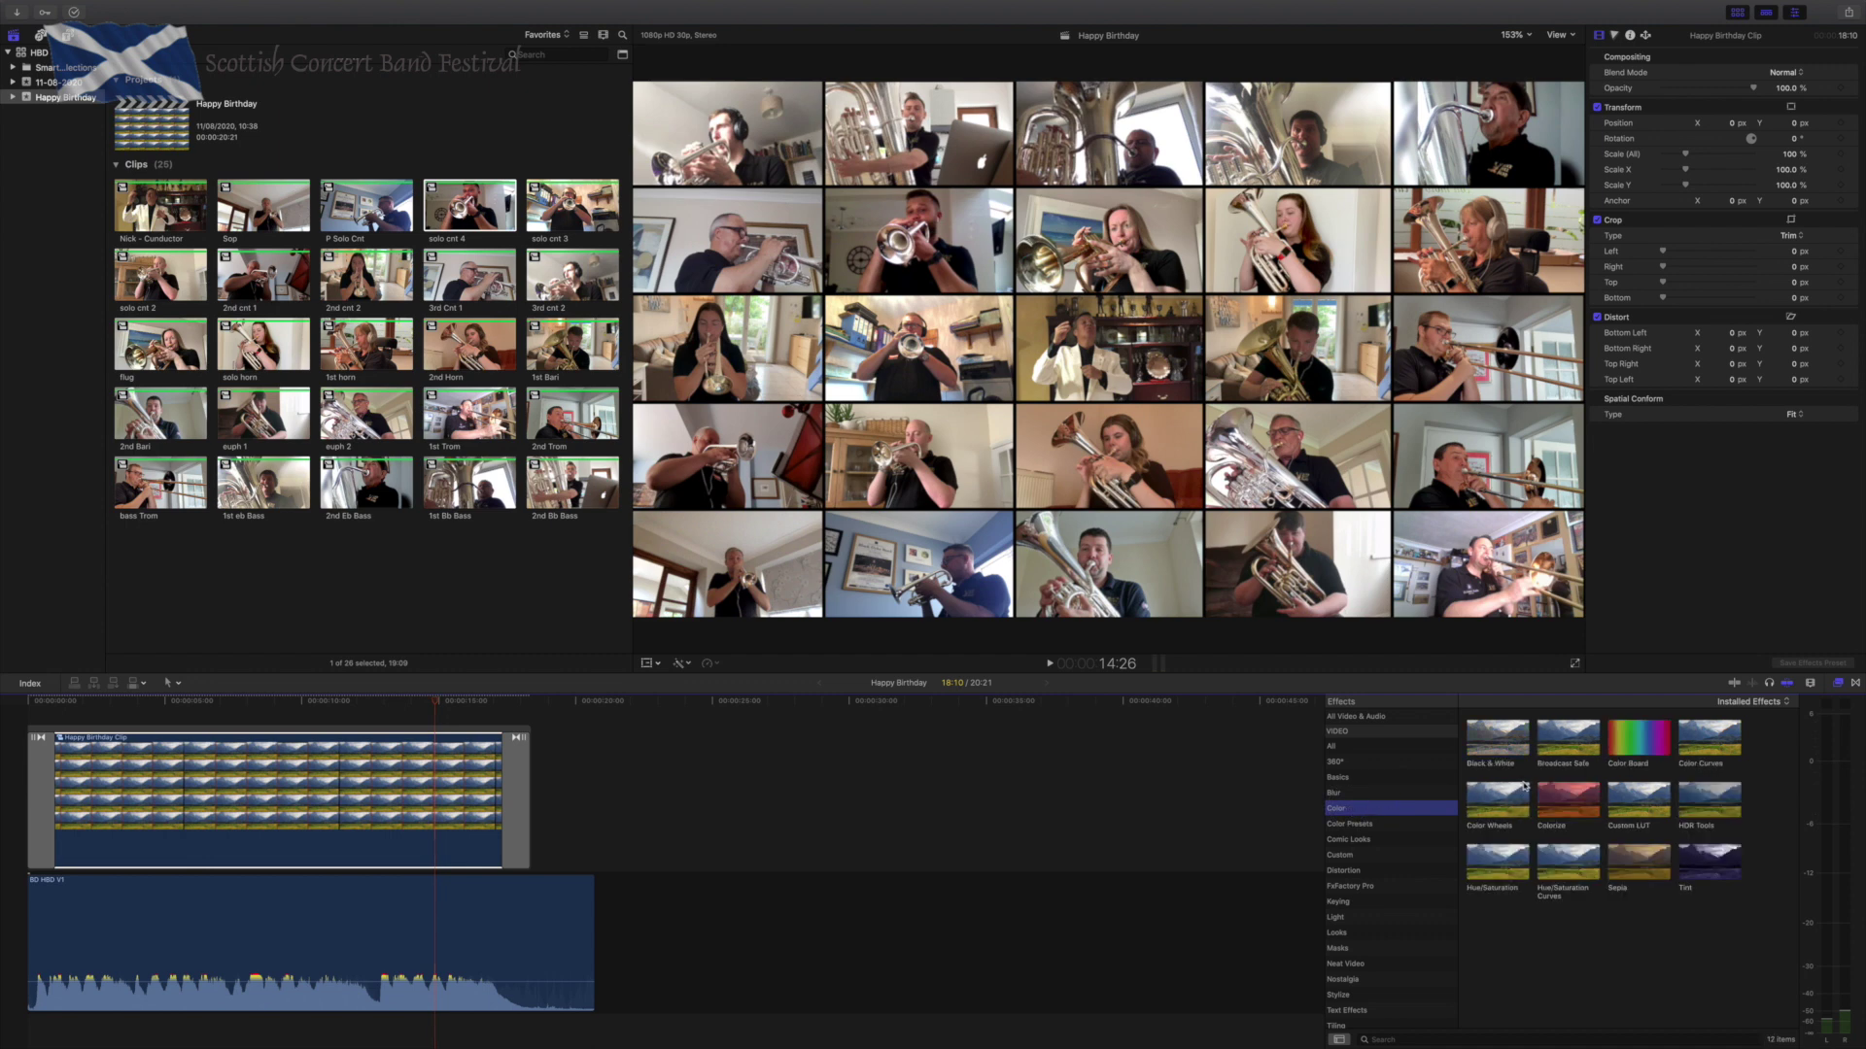
{"action": "left_click_drag", "start_coordinate": [1498, 737], "coordinate": [299, 770]}
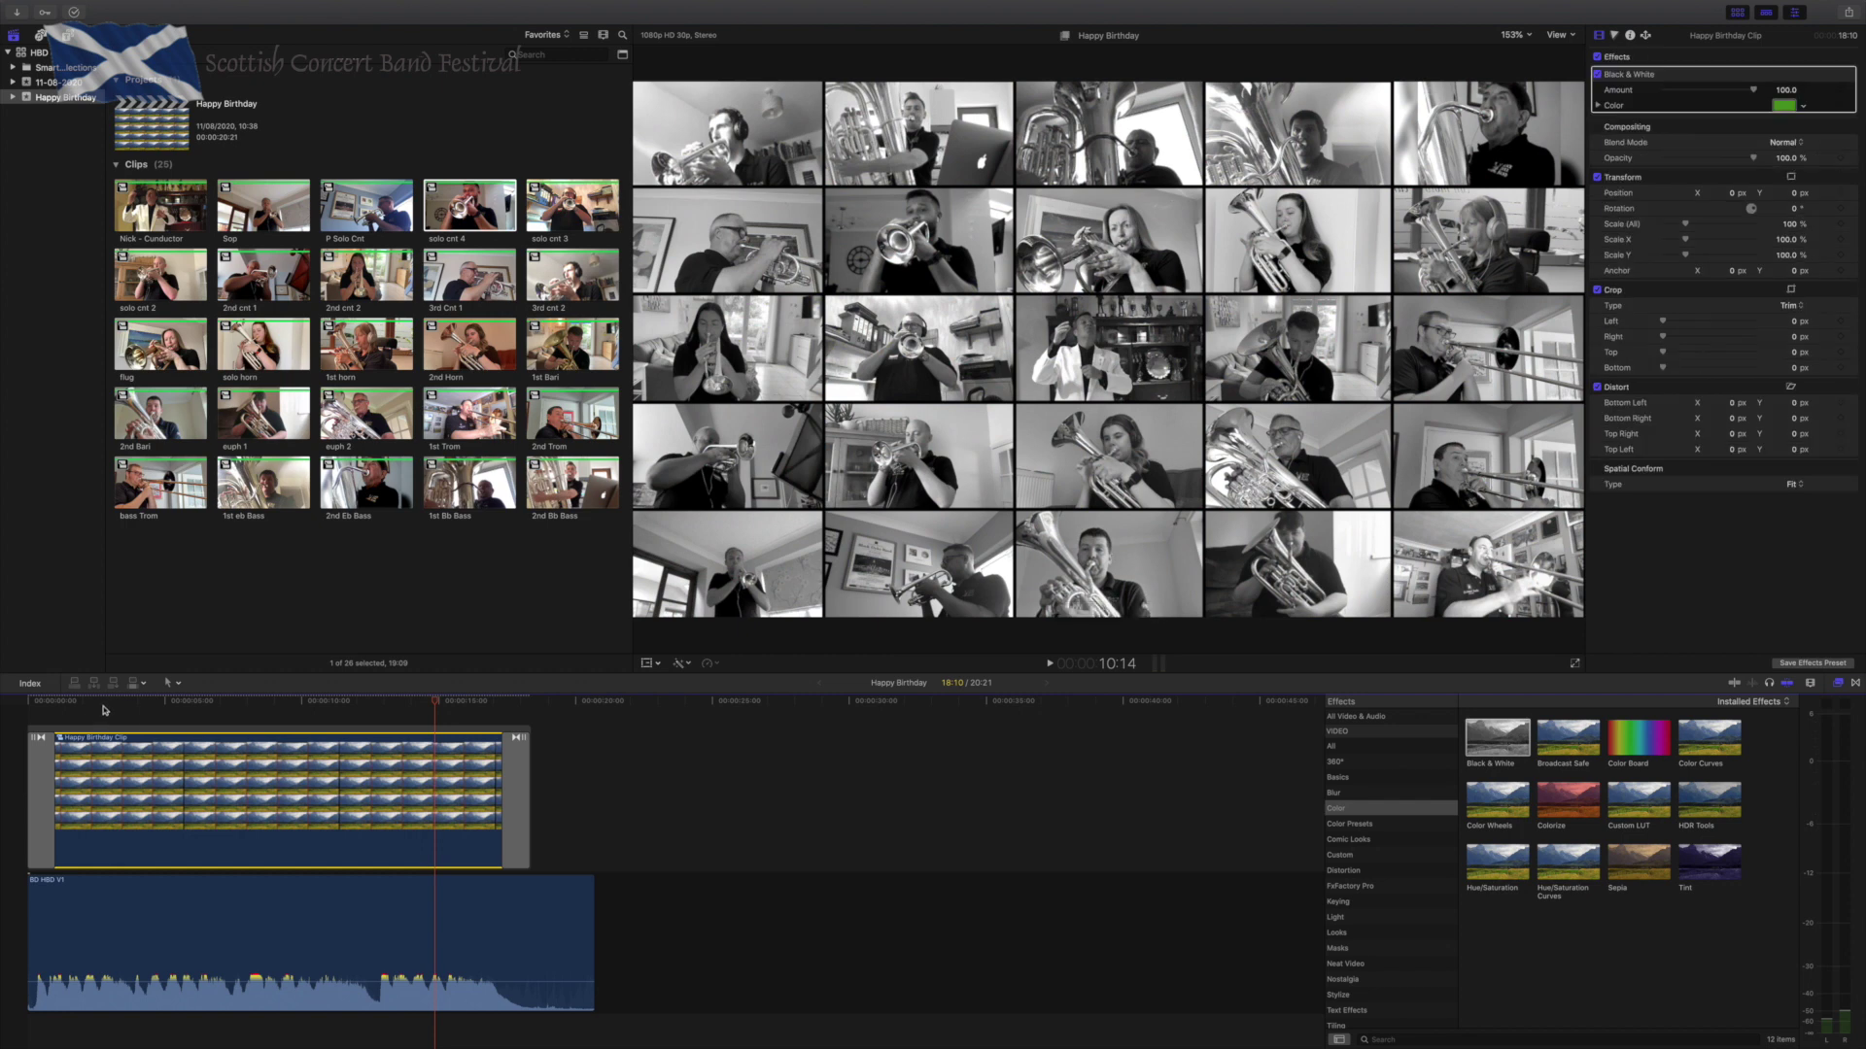
{"action": "left_click", "coordinate": [72, 706]}
{"action": "key", "text": "space"}
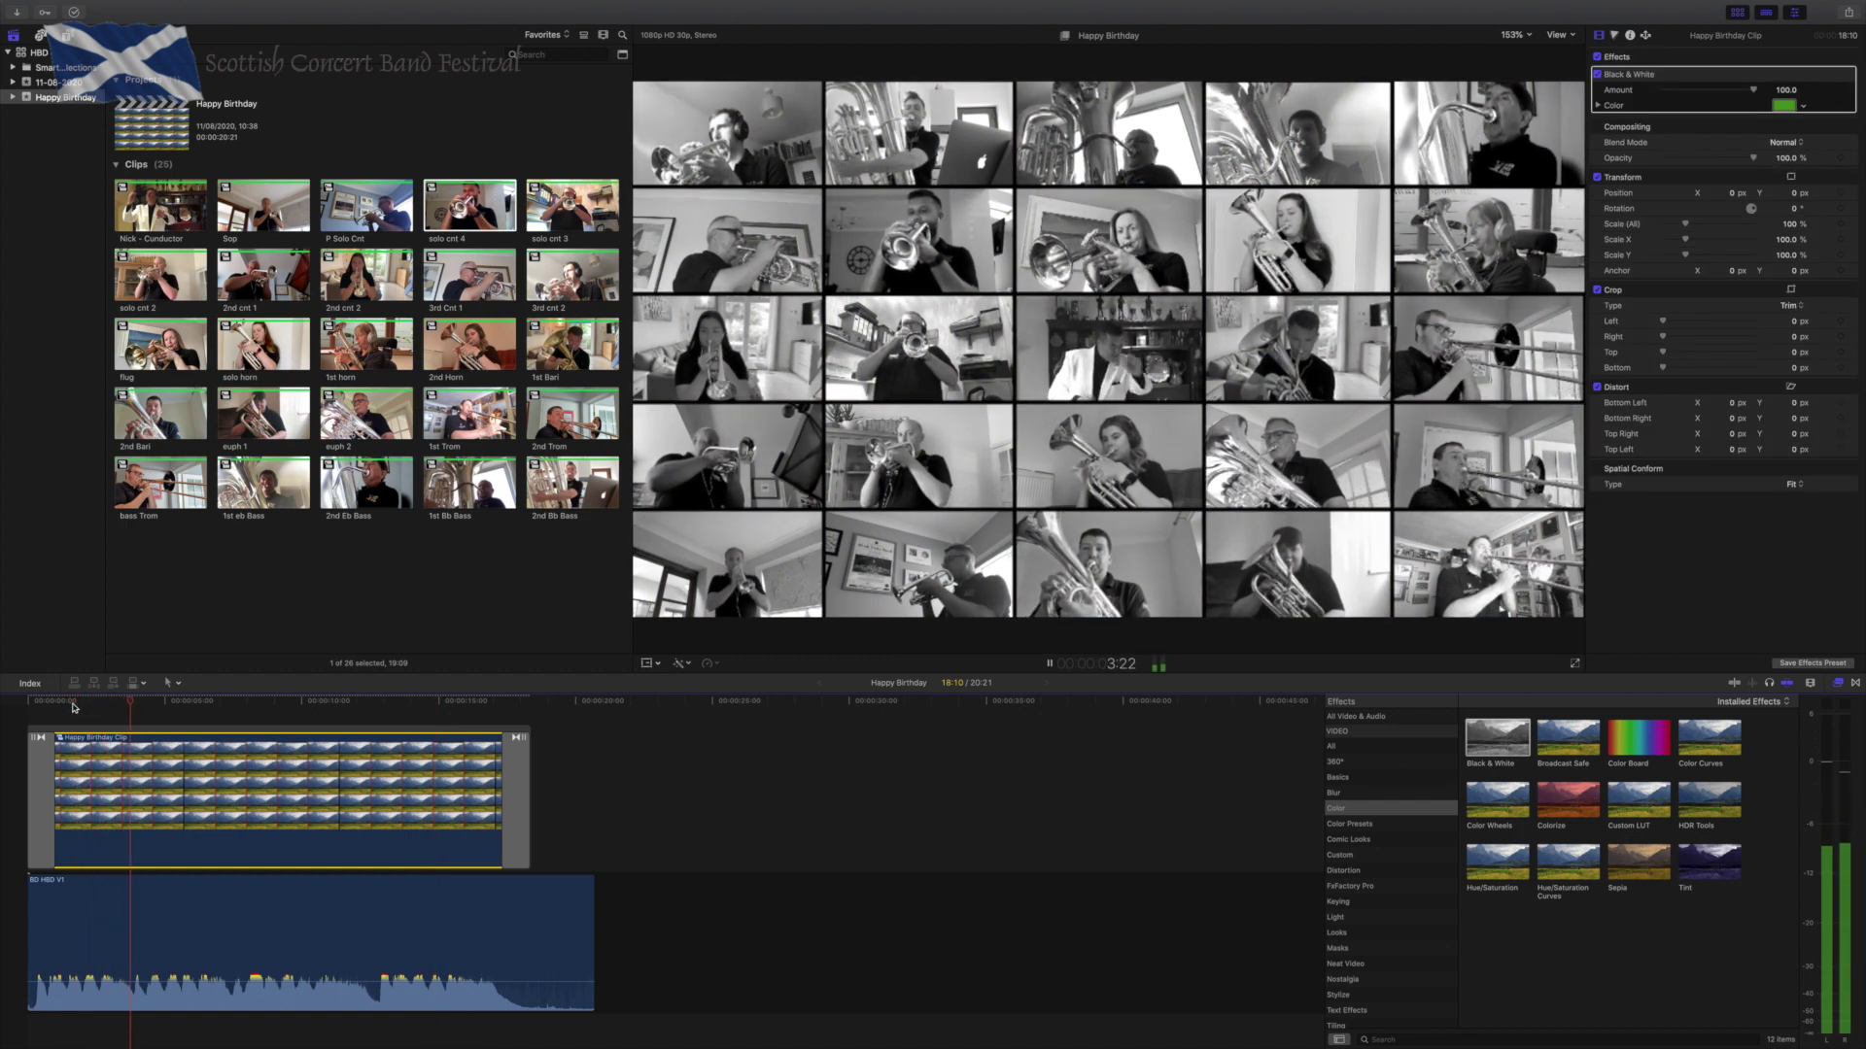
{"action": "key", "text": "space"}
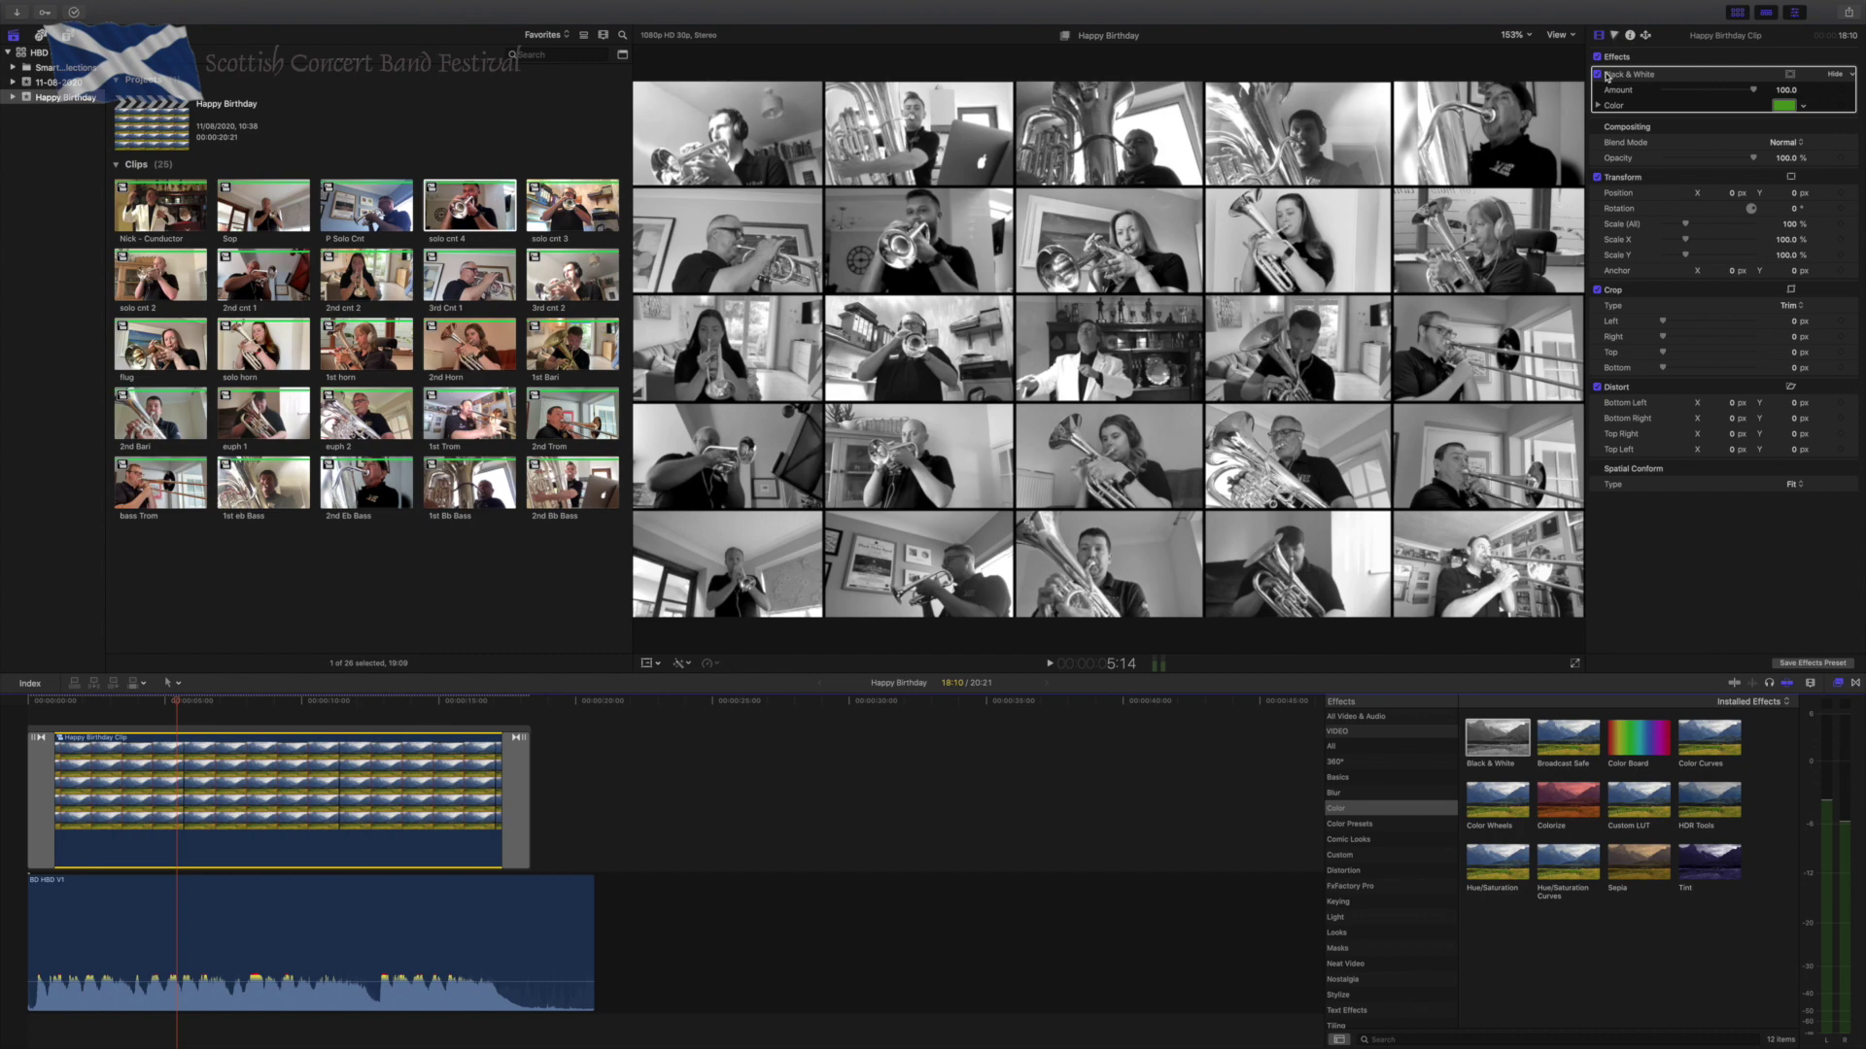
Remove the Black & White effect from the Happy Birthday Clip and return to the opening fade at 0:15.
{"action": "key", "text": "Delete"}
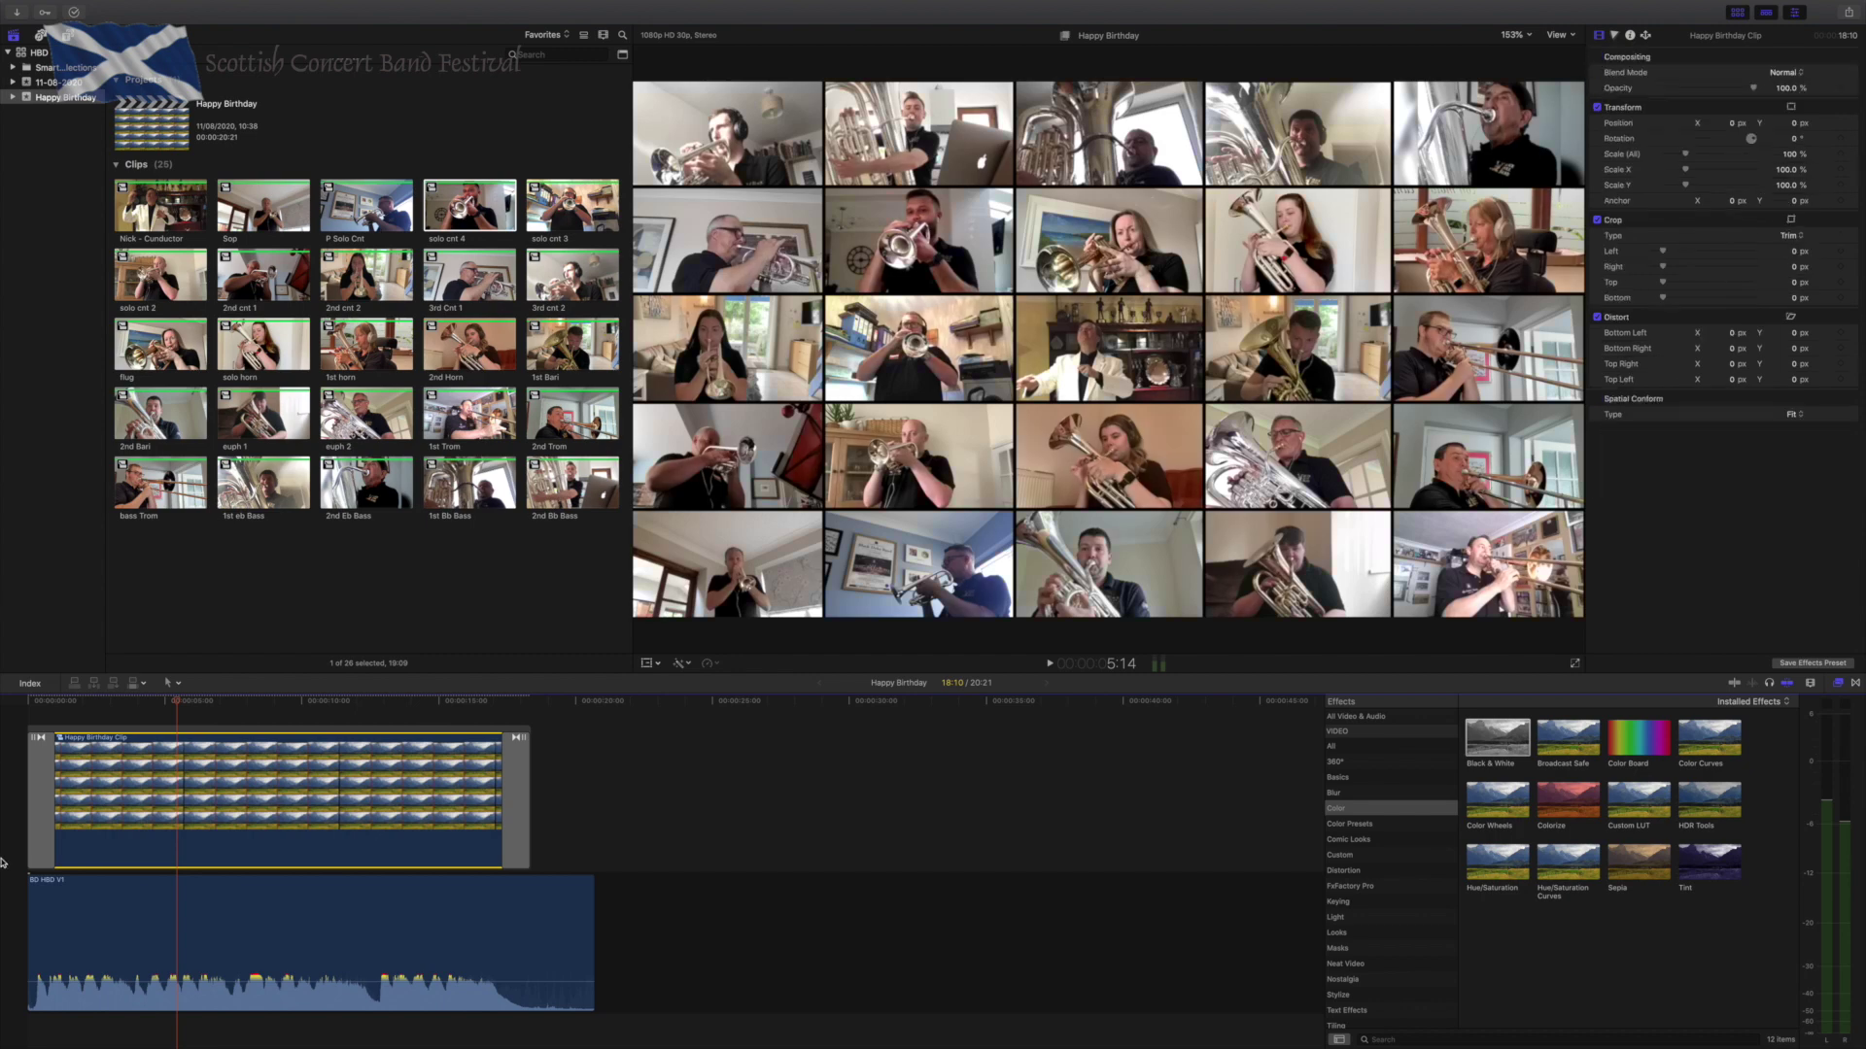
{"action": "left_click", "coordinate": [43, 703]}
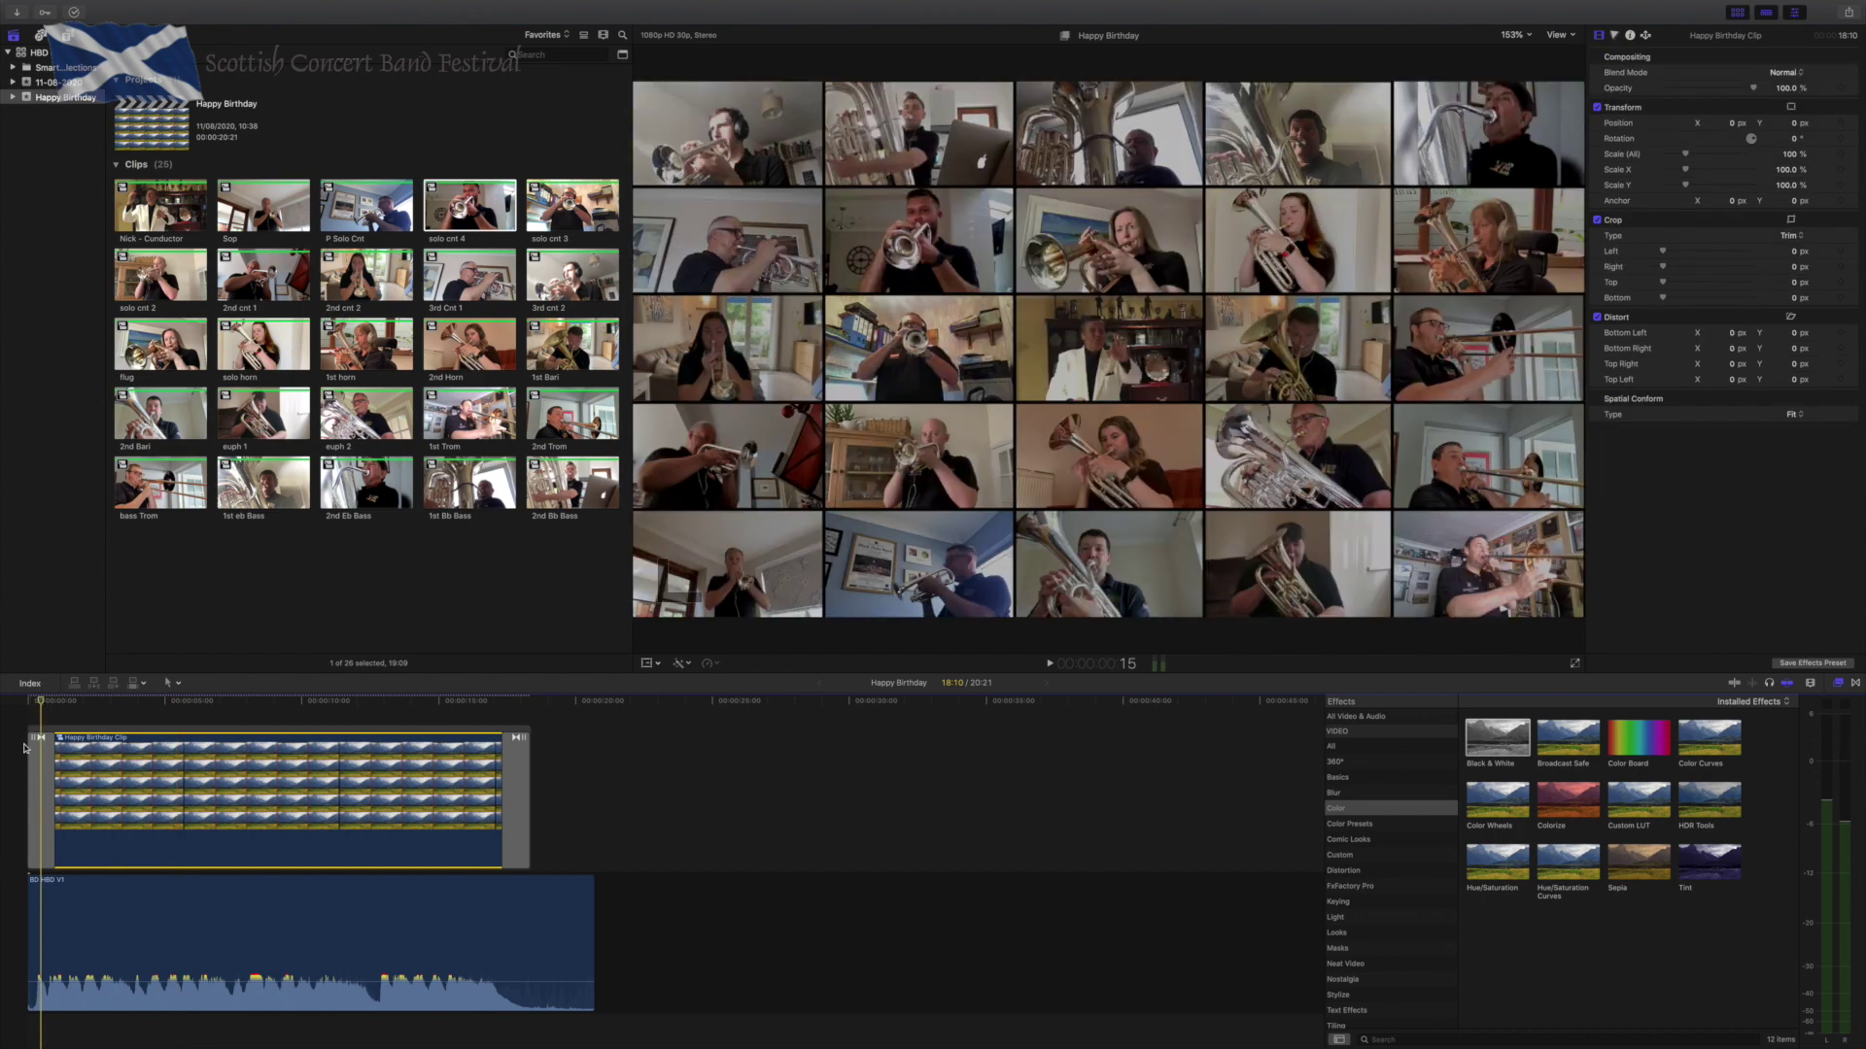
Switch viewer playback to Optimized/Original media and open the Master File export settings for the Happy Birthday project.
{"action": "left_click", "coordinate": [1567, 37]}
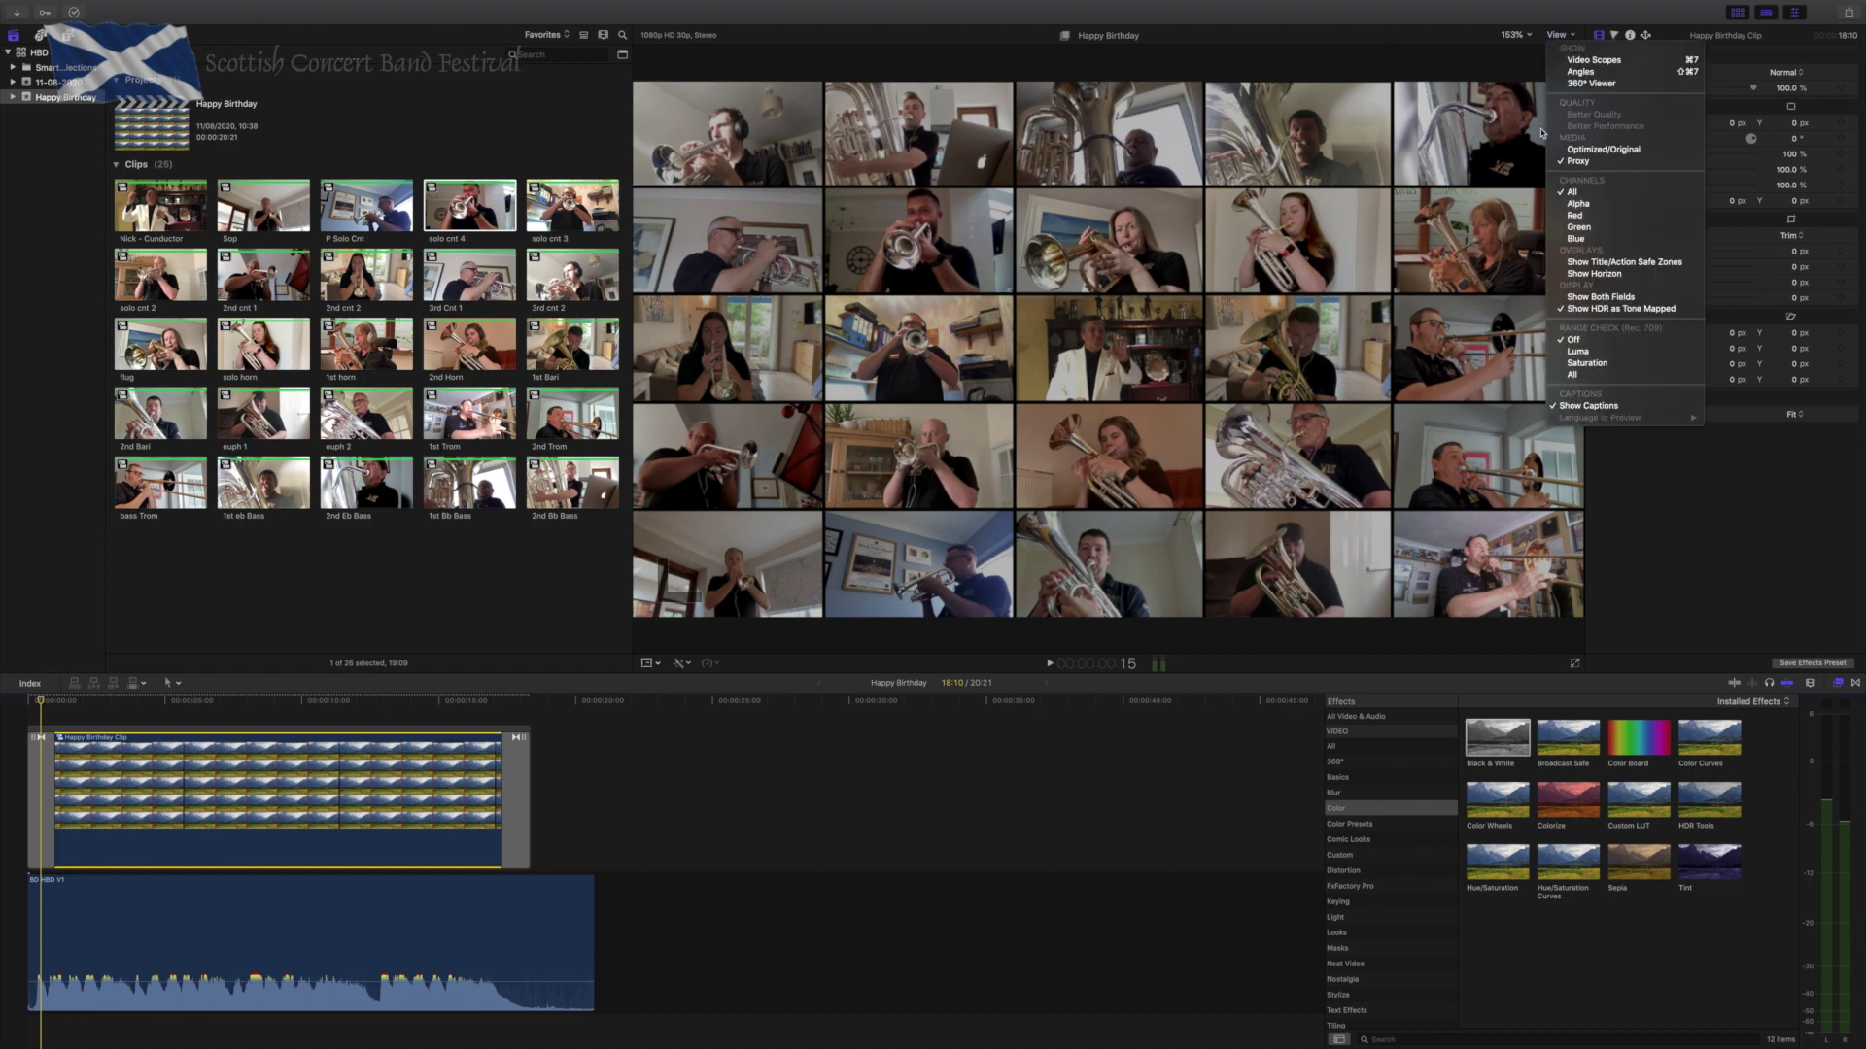
{"action": "left_click", "coordinate": [1587, 146]}
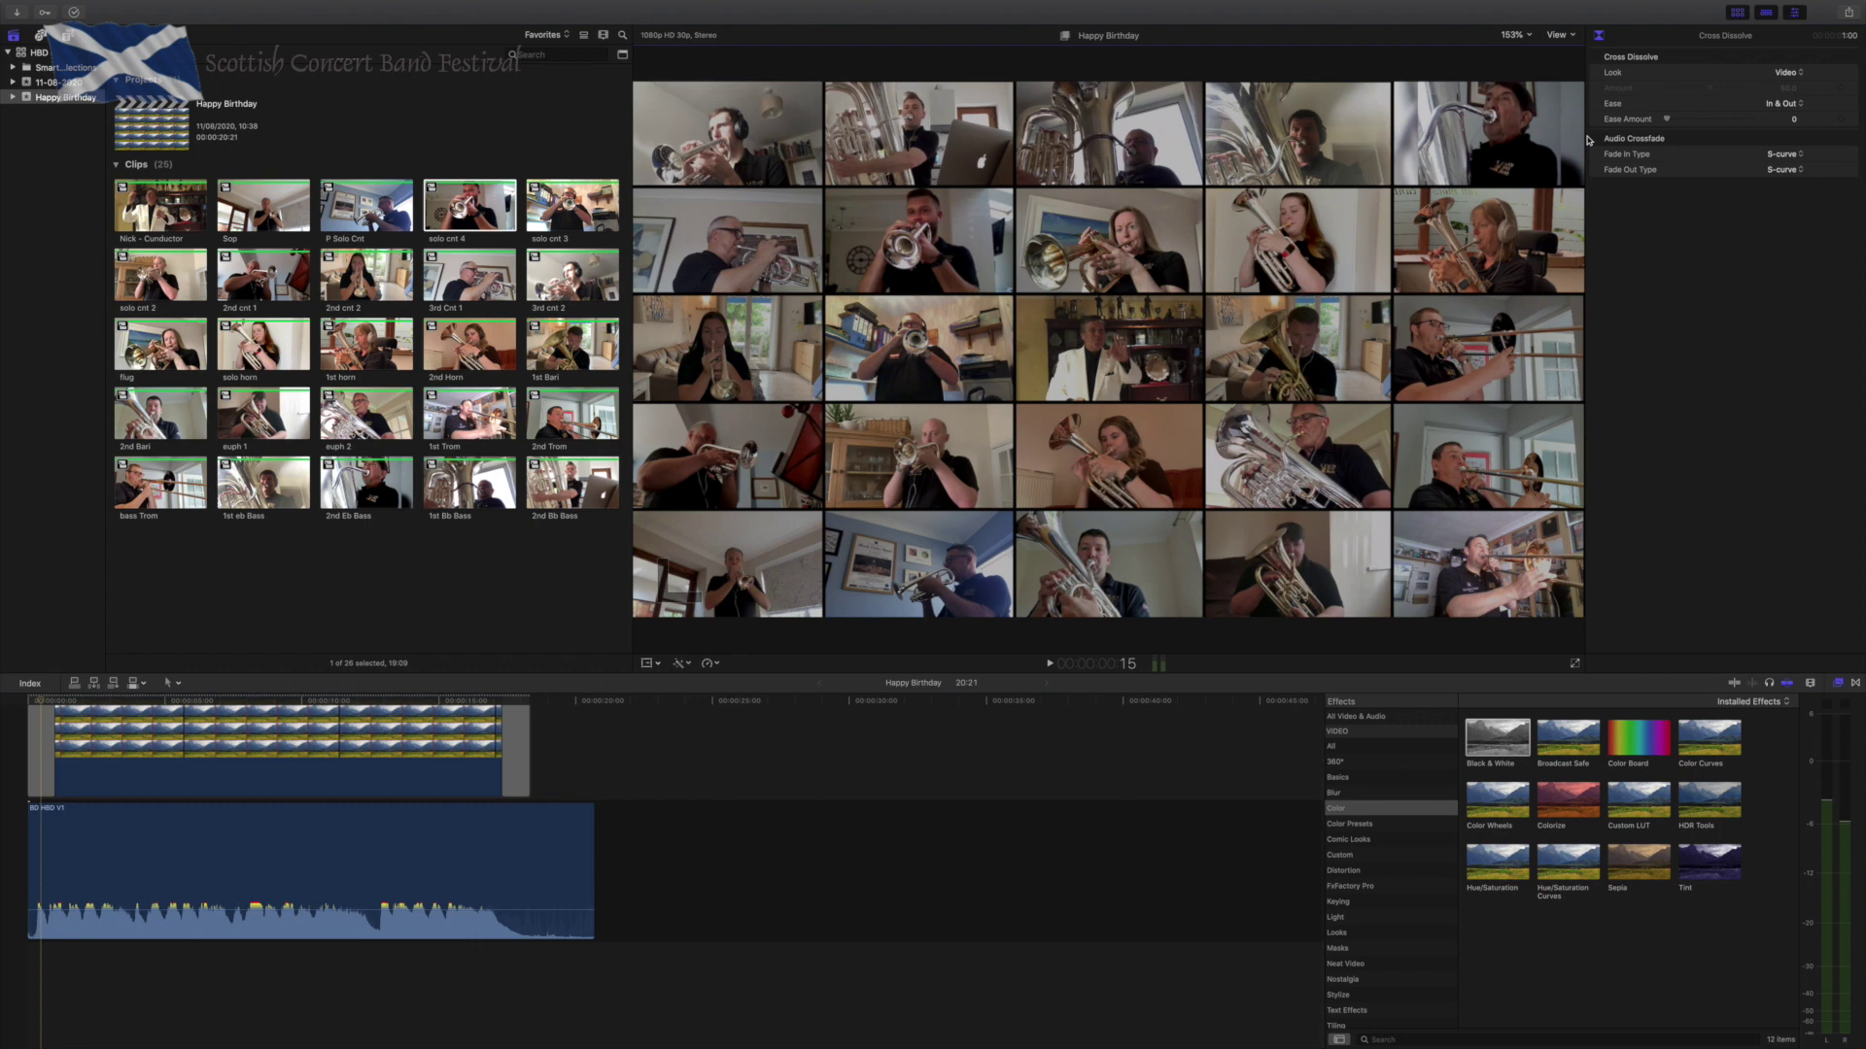
{"action": "left_click", "coordinate": [1848, 12]}
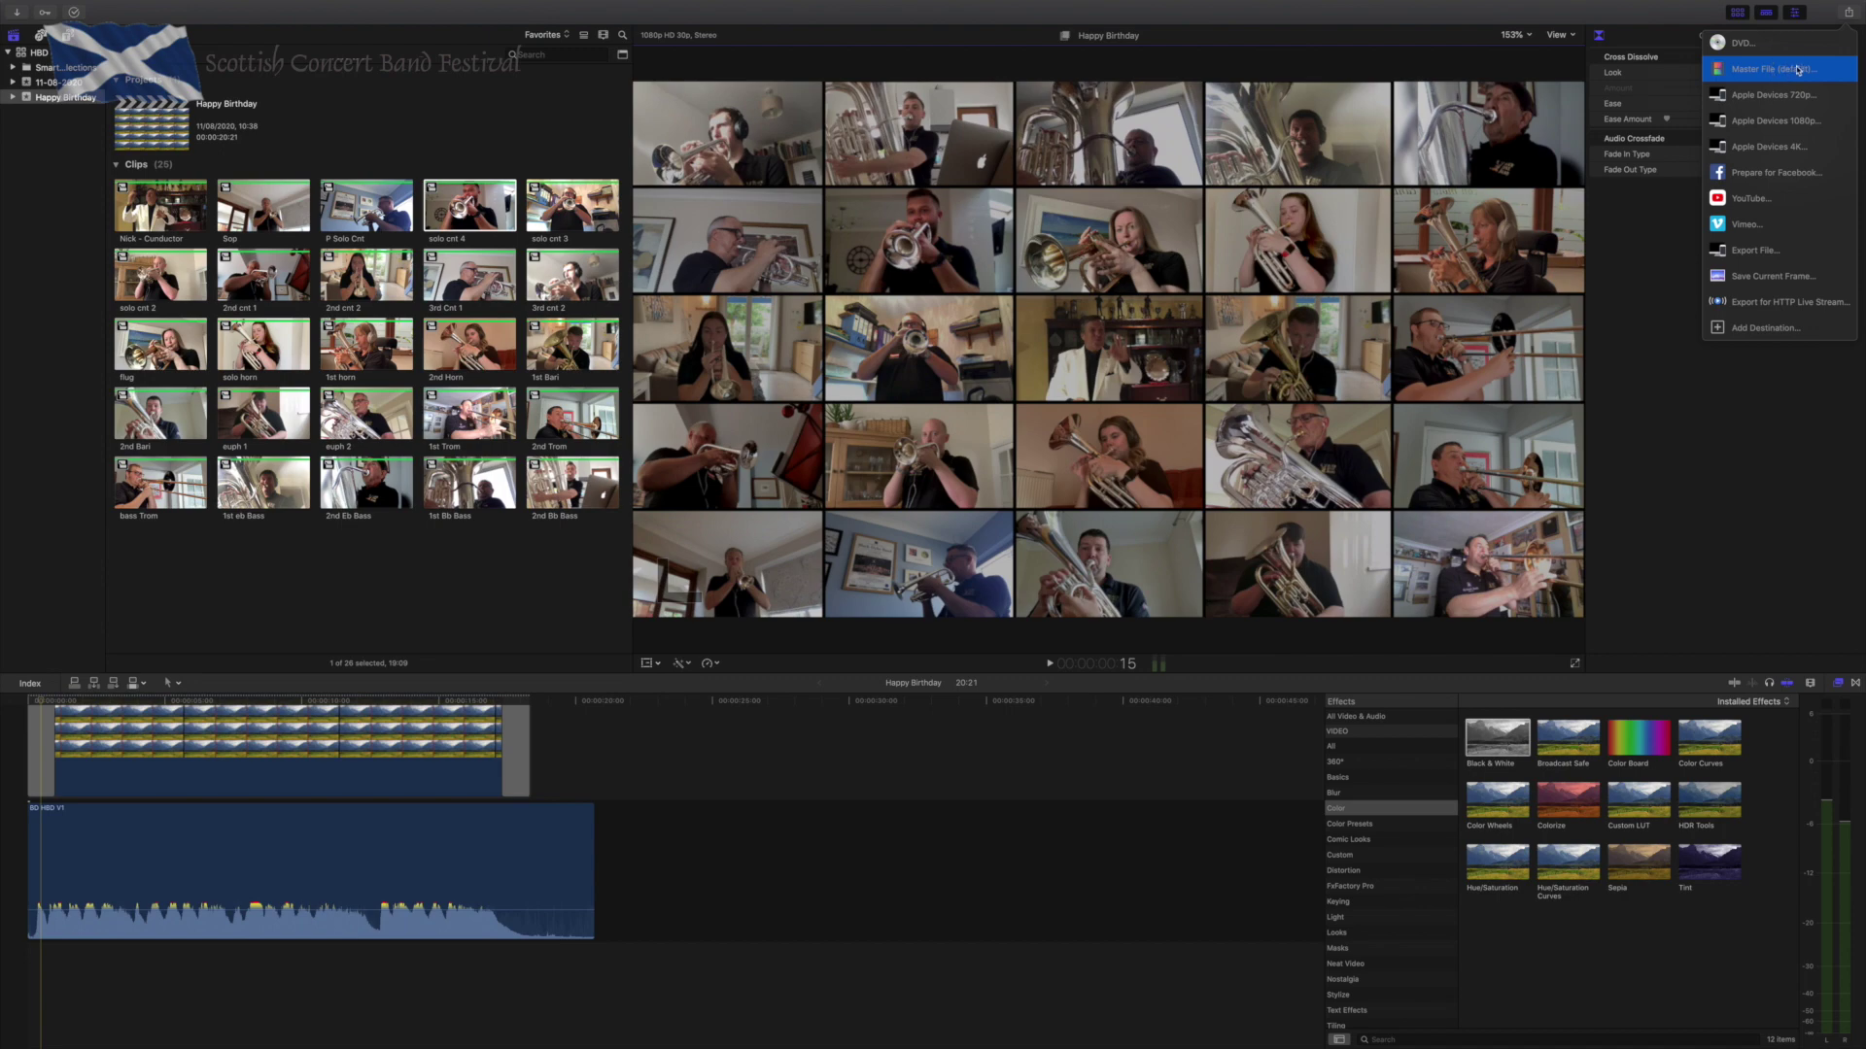
{"action": "left_click", "coordinate": [1708, 76]}
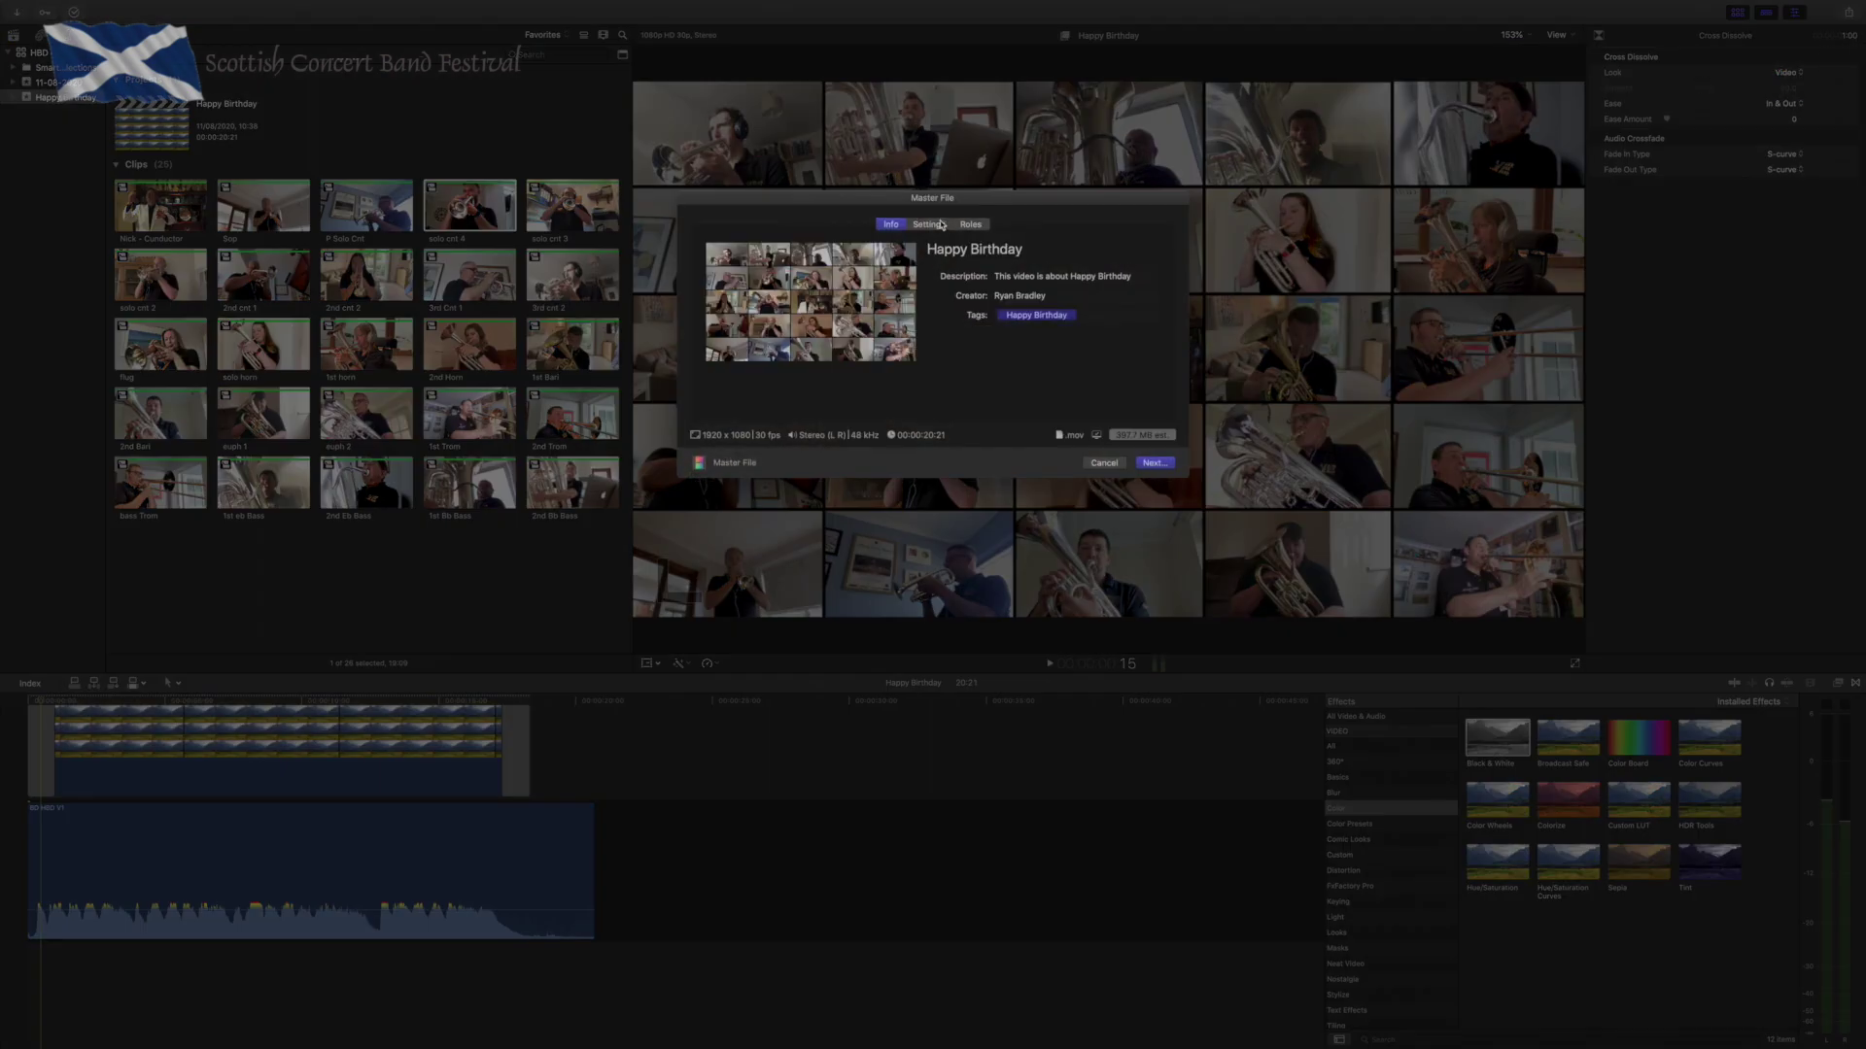
{"action": "left_click", "coordinate": [940, 226]}
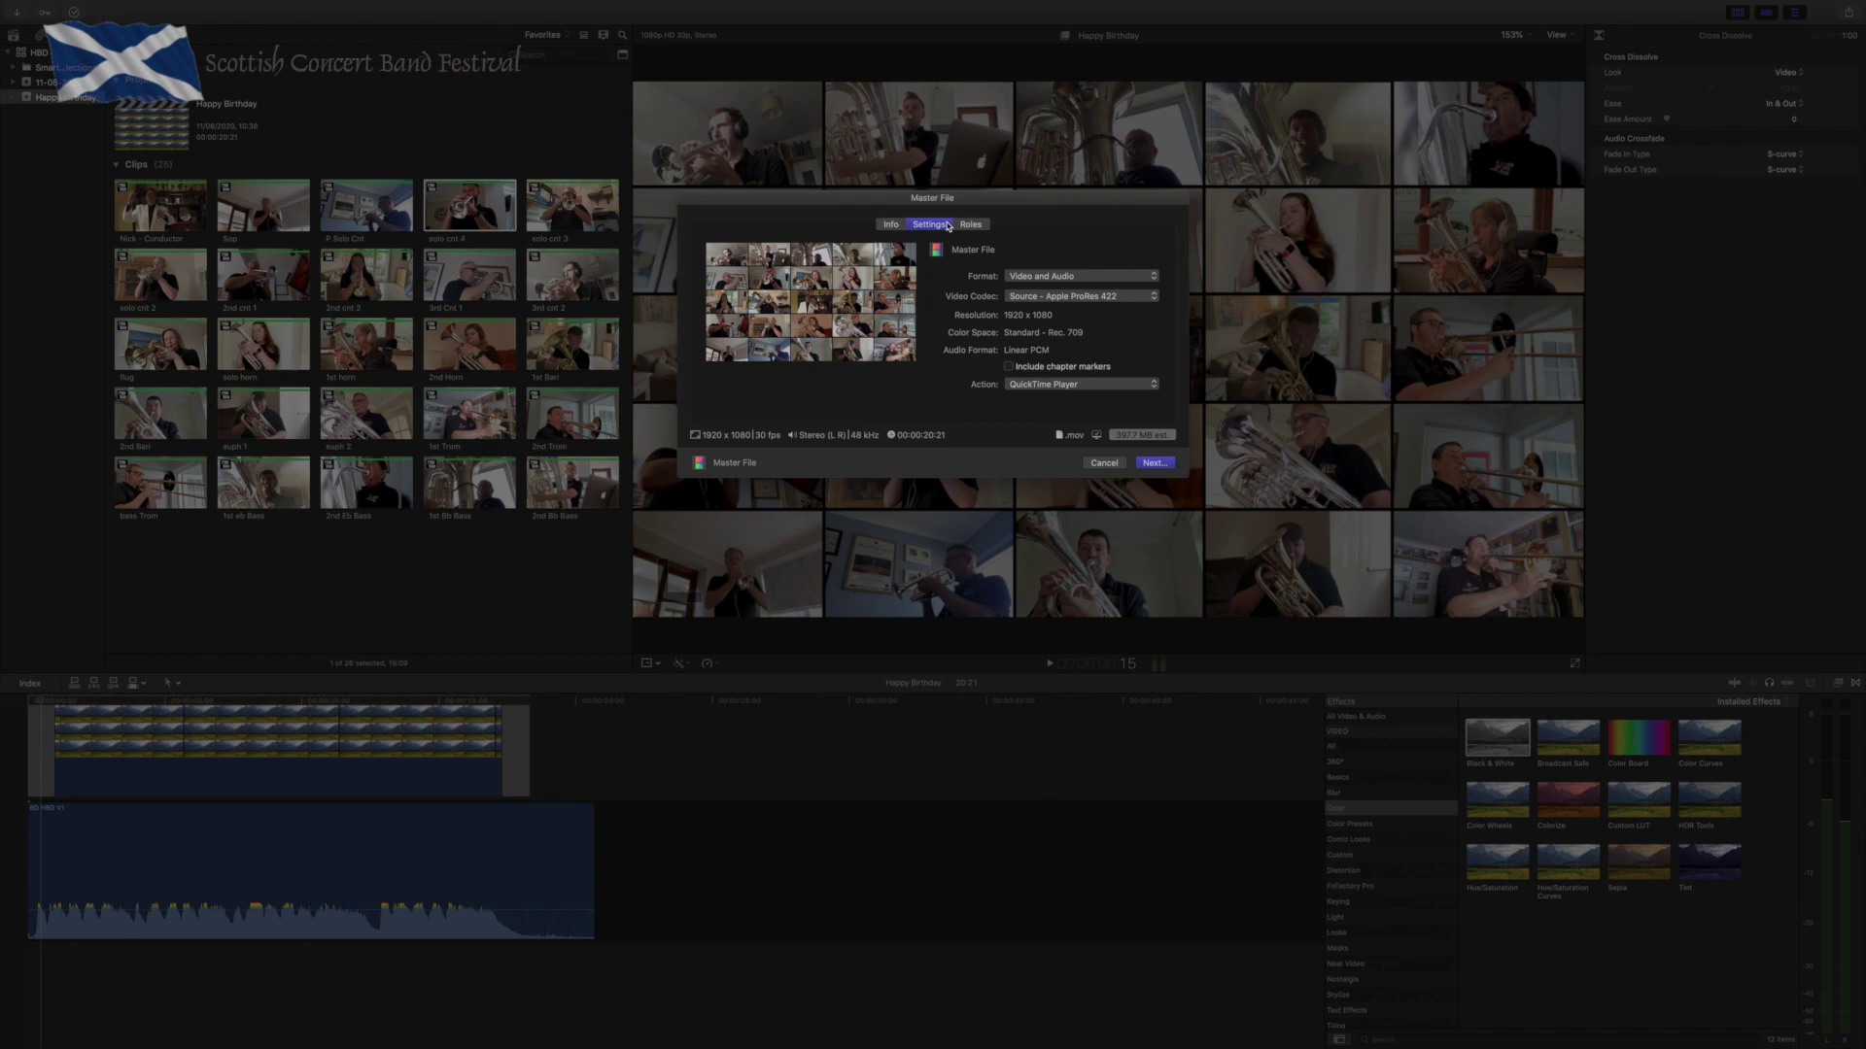
Try the H.264 and Apple ProRes 422 video codecs for the Master File export.
{"action": "left_click", "coordinate": [1032, 301]}
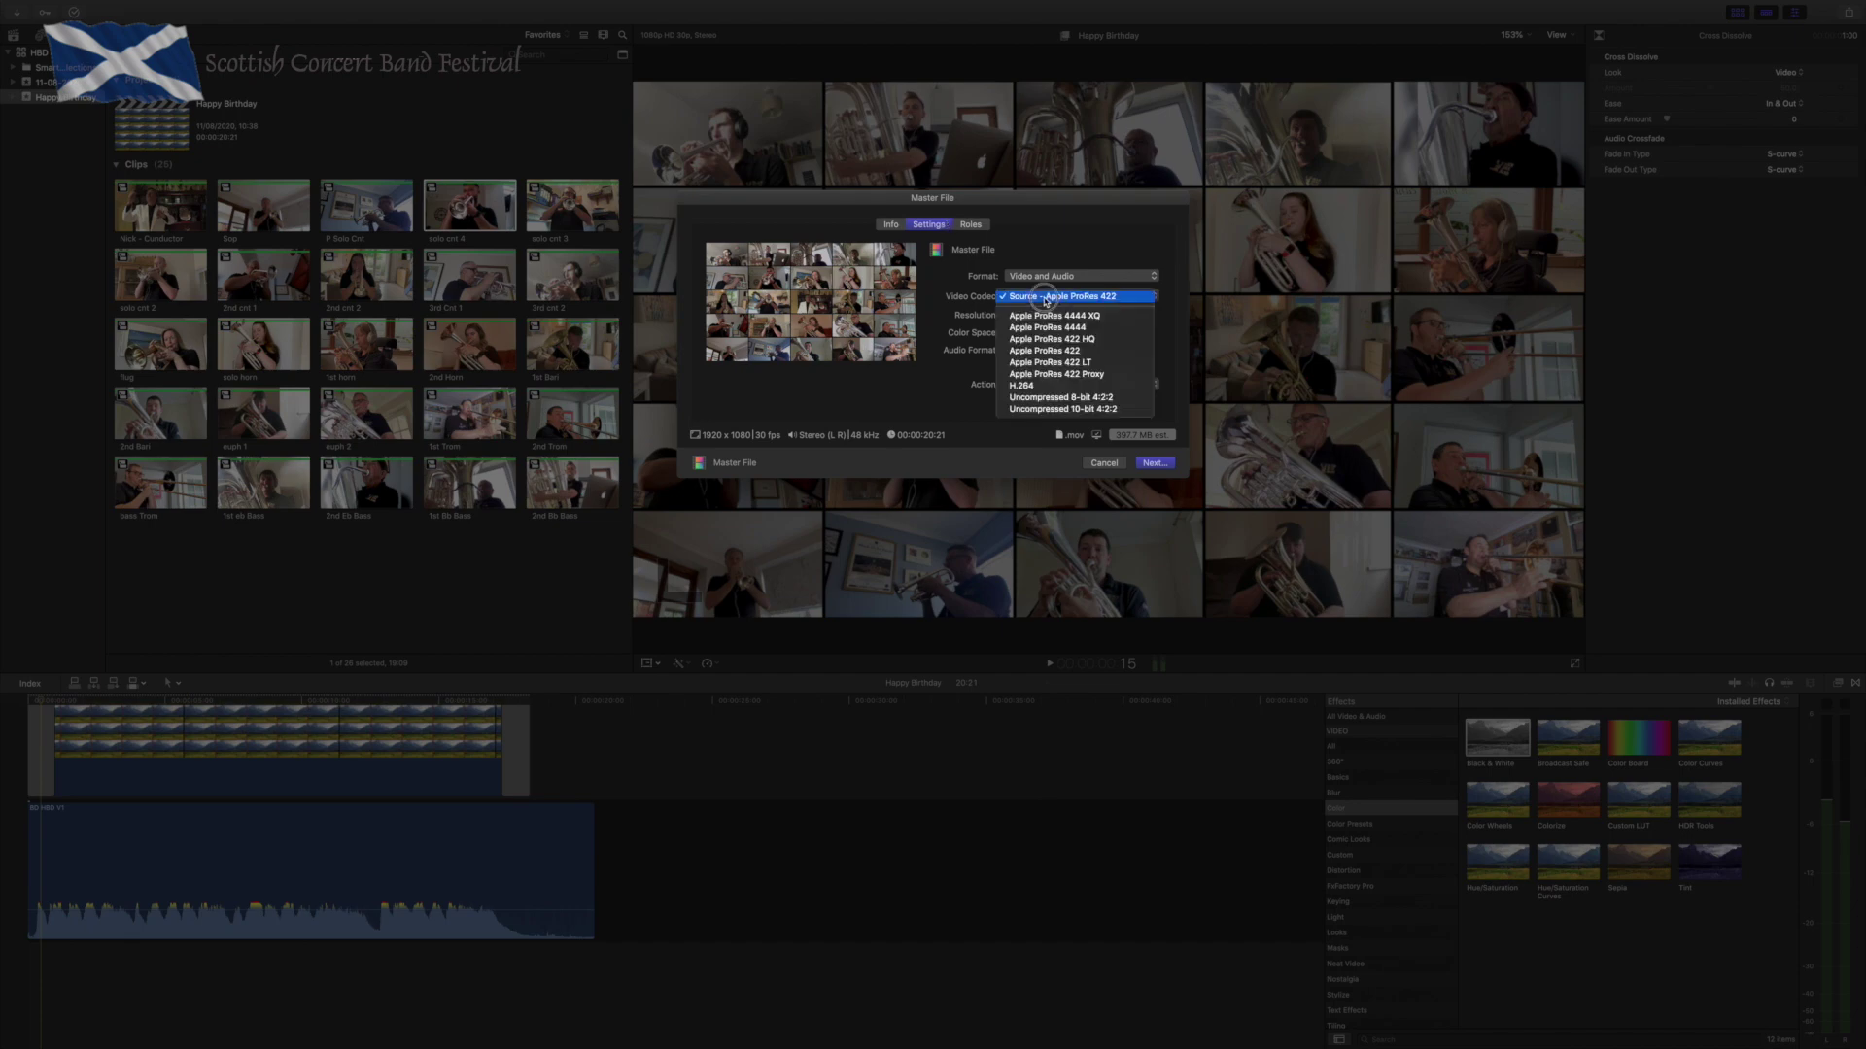
{"action": "left_click", "coordinate": [1029, 387]}
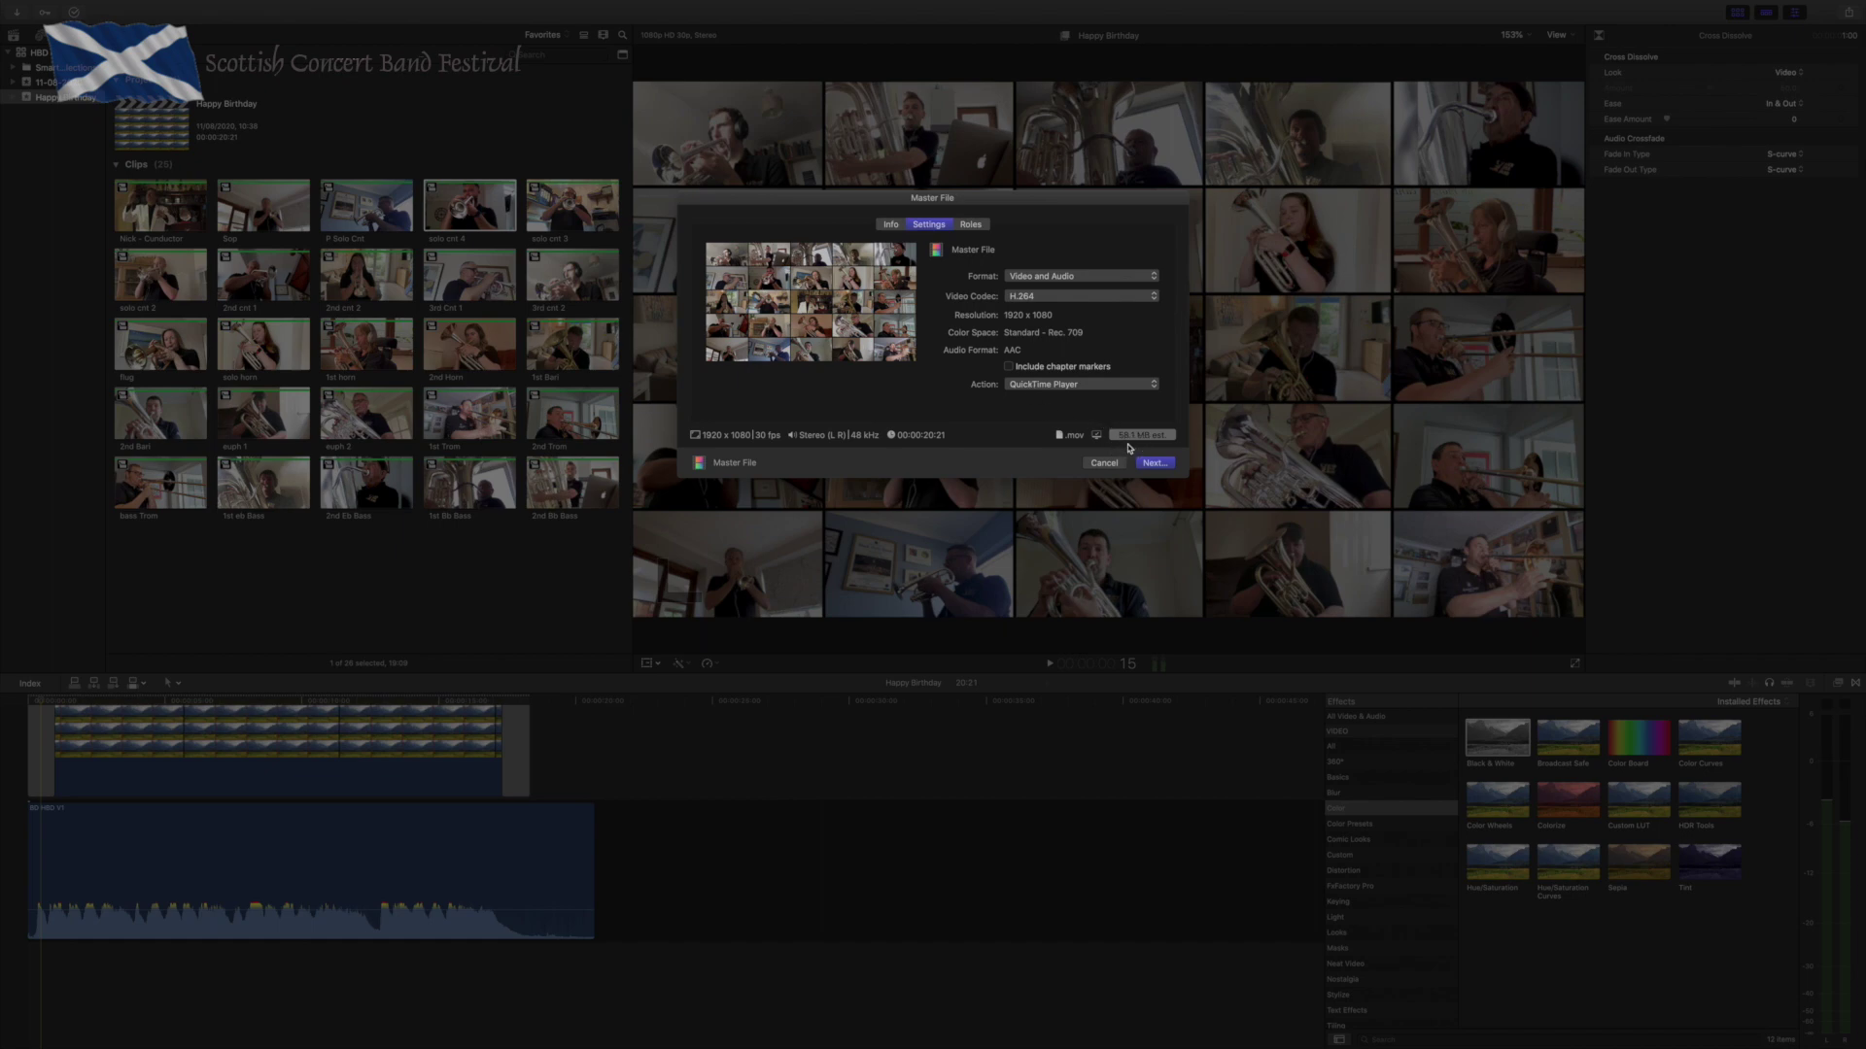
{"action": "left_click", "coordinate": [1059, 298]}
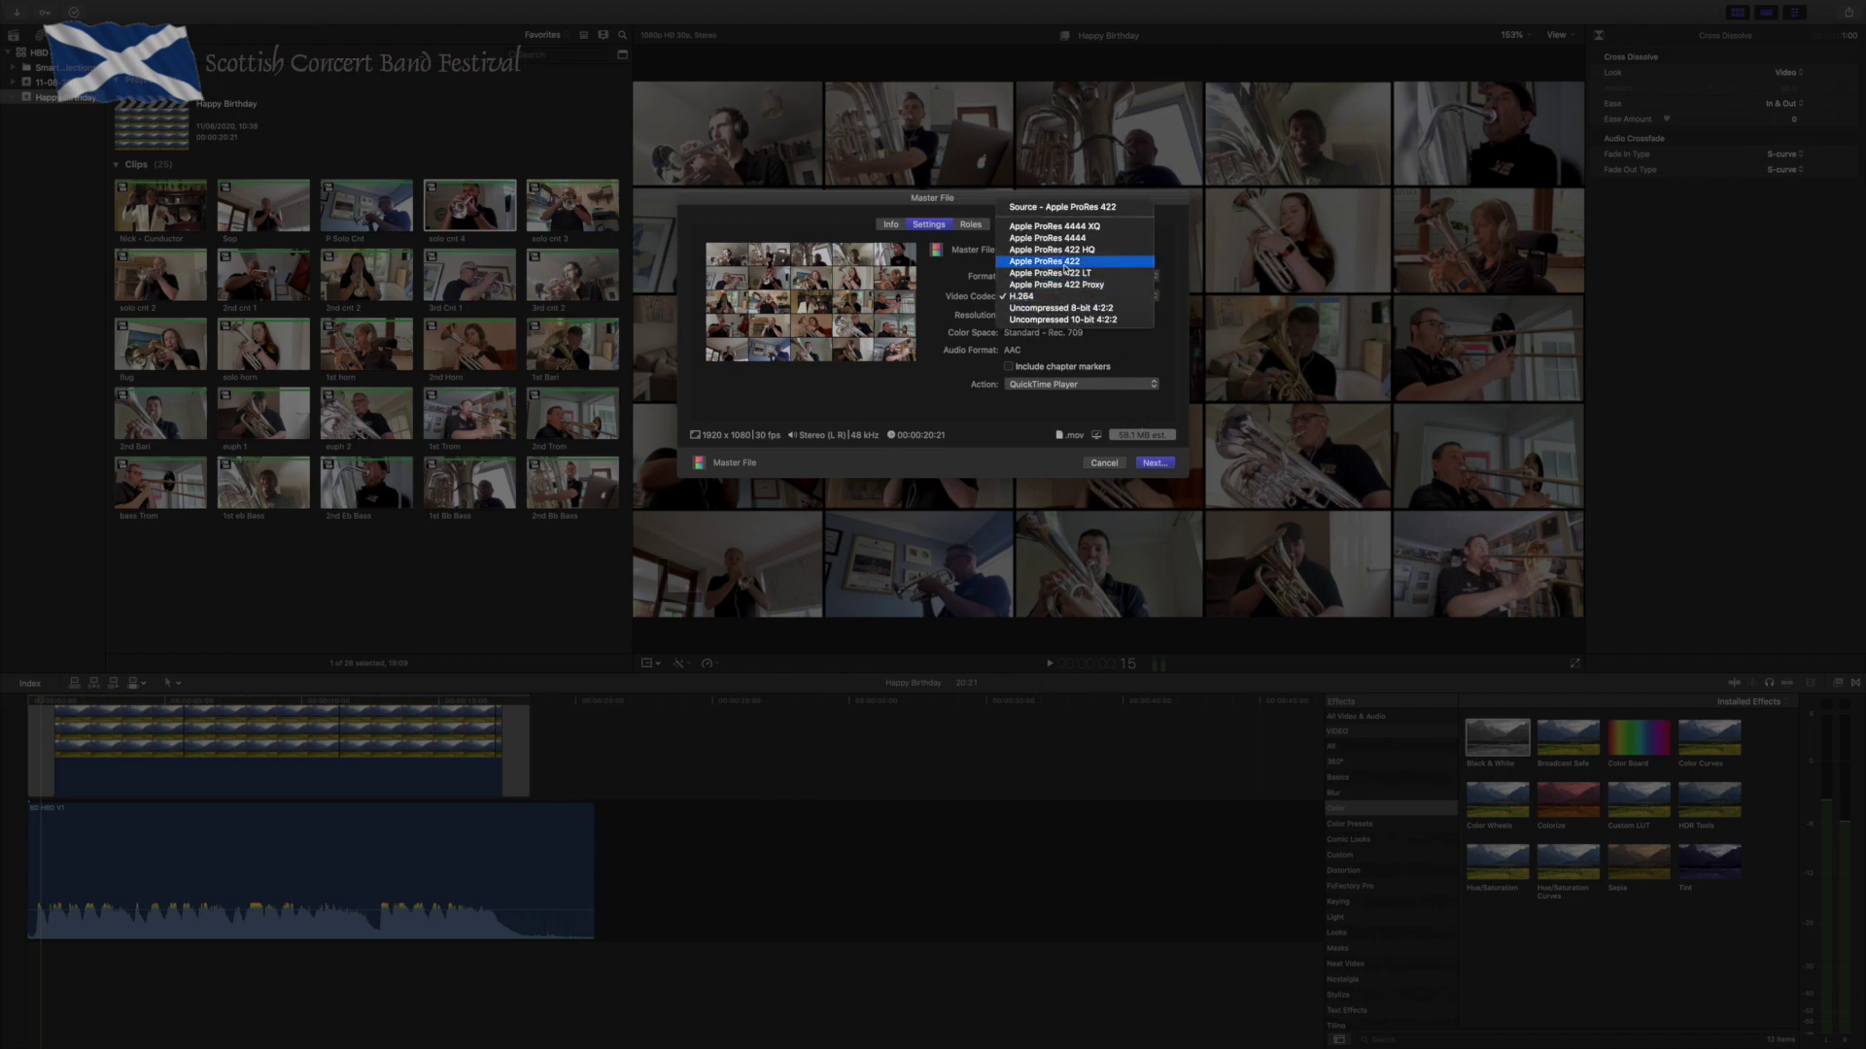
{"action": "left_click", "coordinate": [1064, 262]}
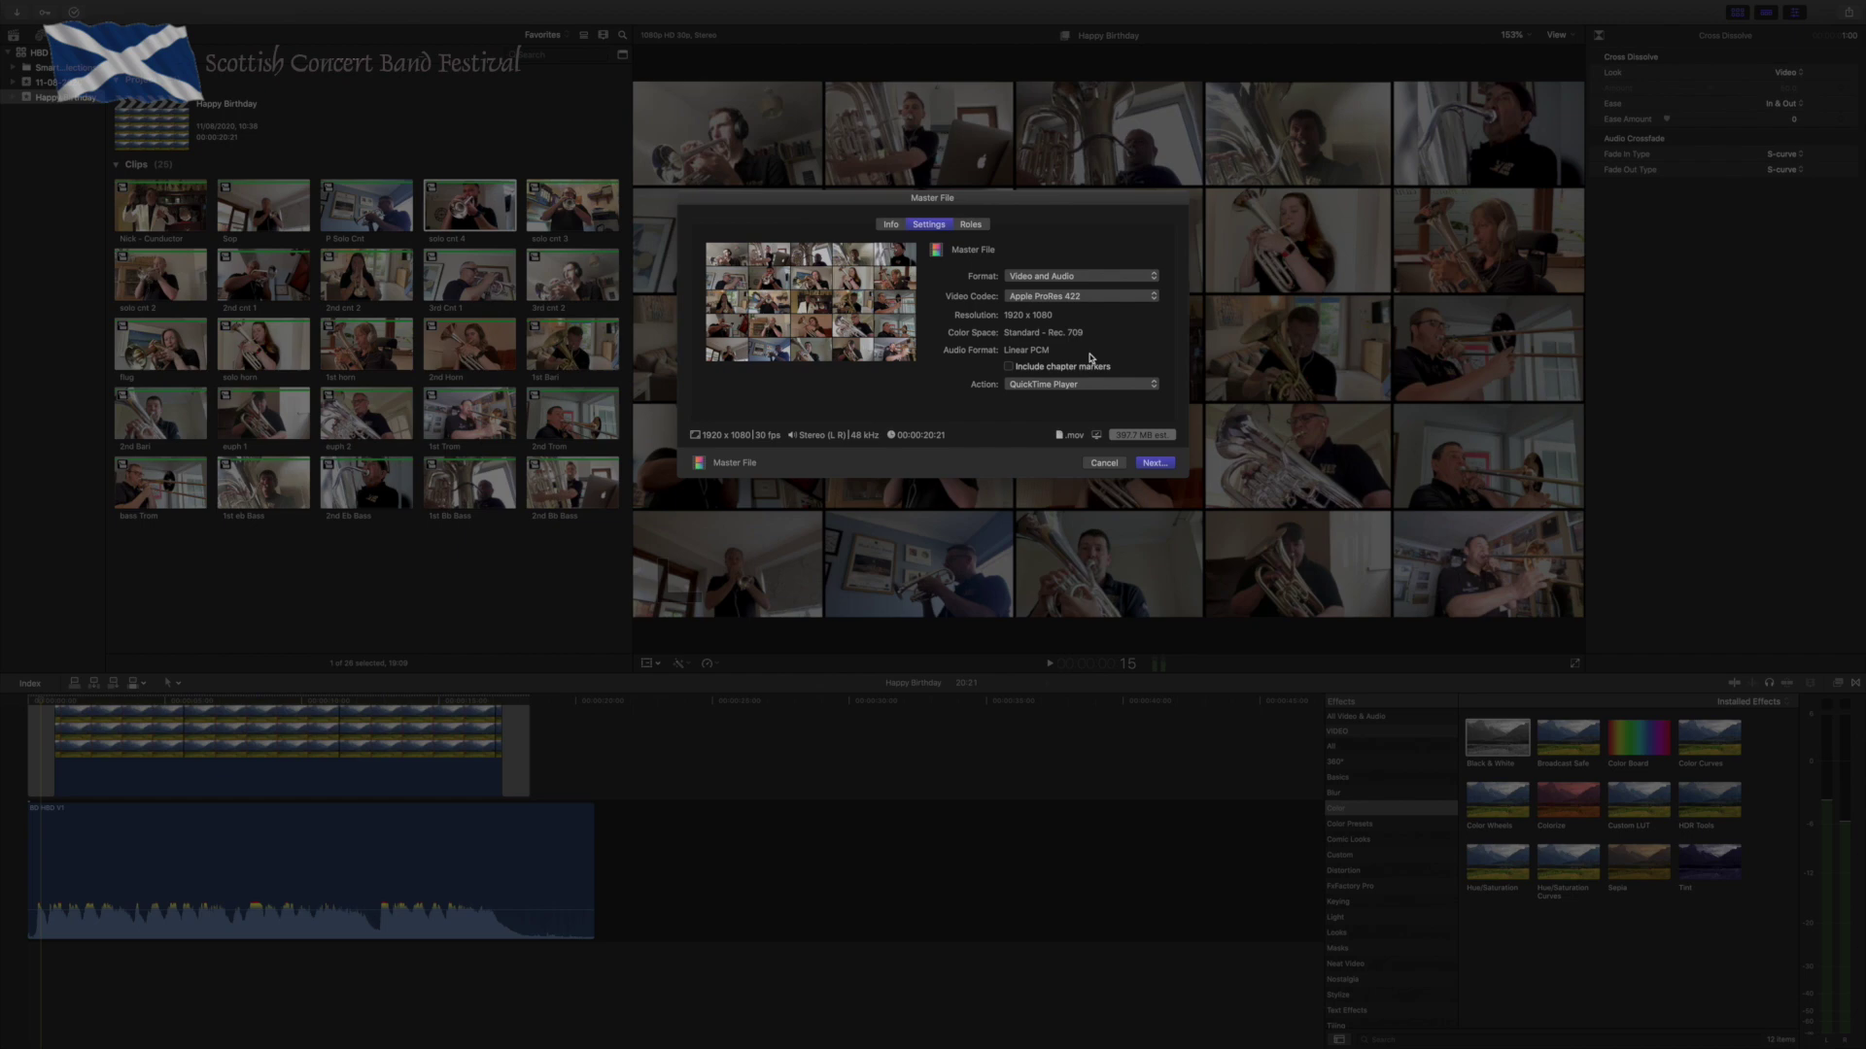
Keep the Video and Audio format and set the export's video codec to H.264.
{"action": "left_click", "coordinate": [1084, 300]}
{"action": "left_click", "coordinate": [1099, 281]}
{"action": "left_click", "coordinate": [1081, 278]}
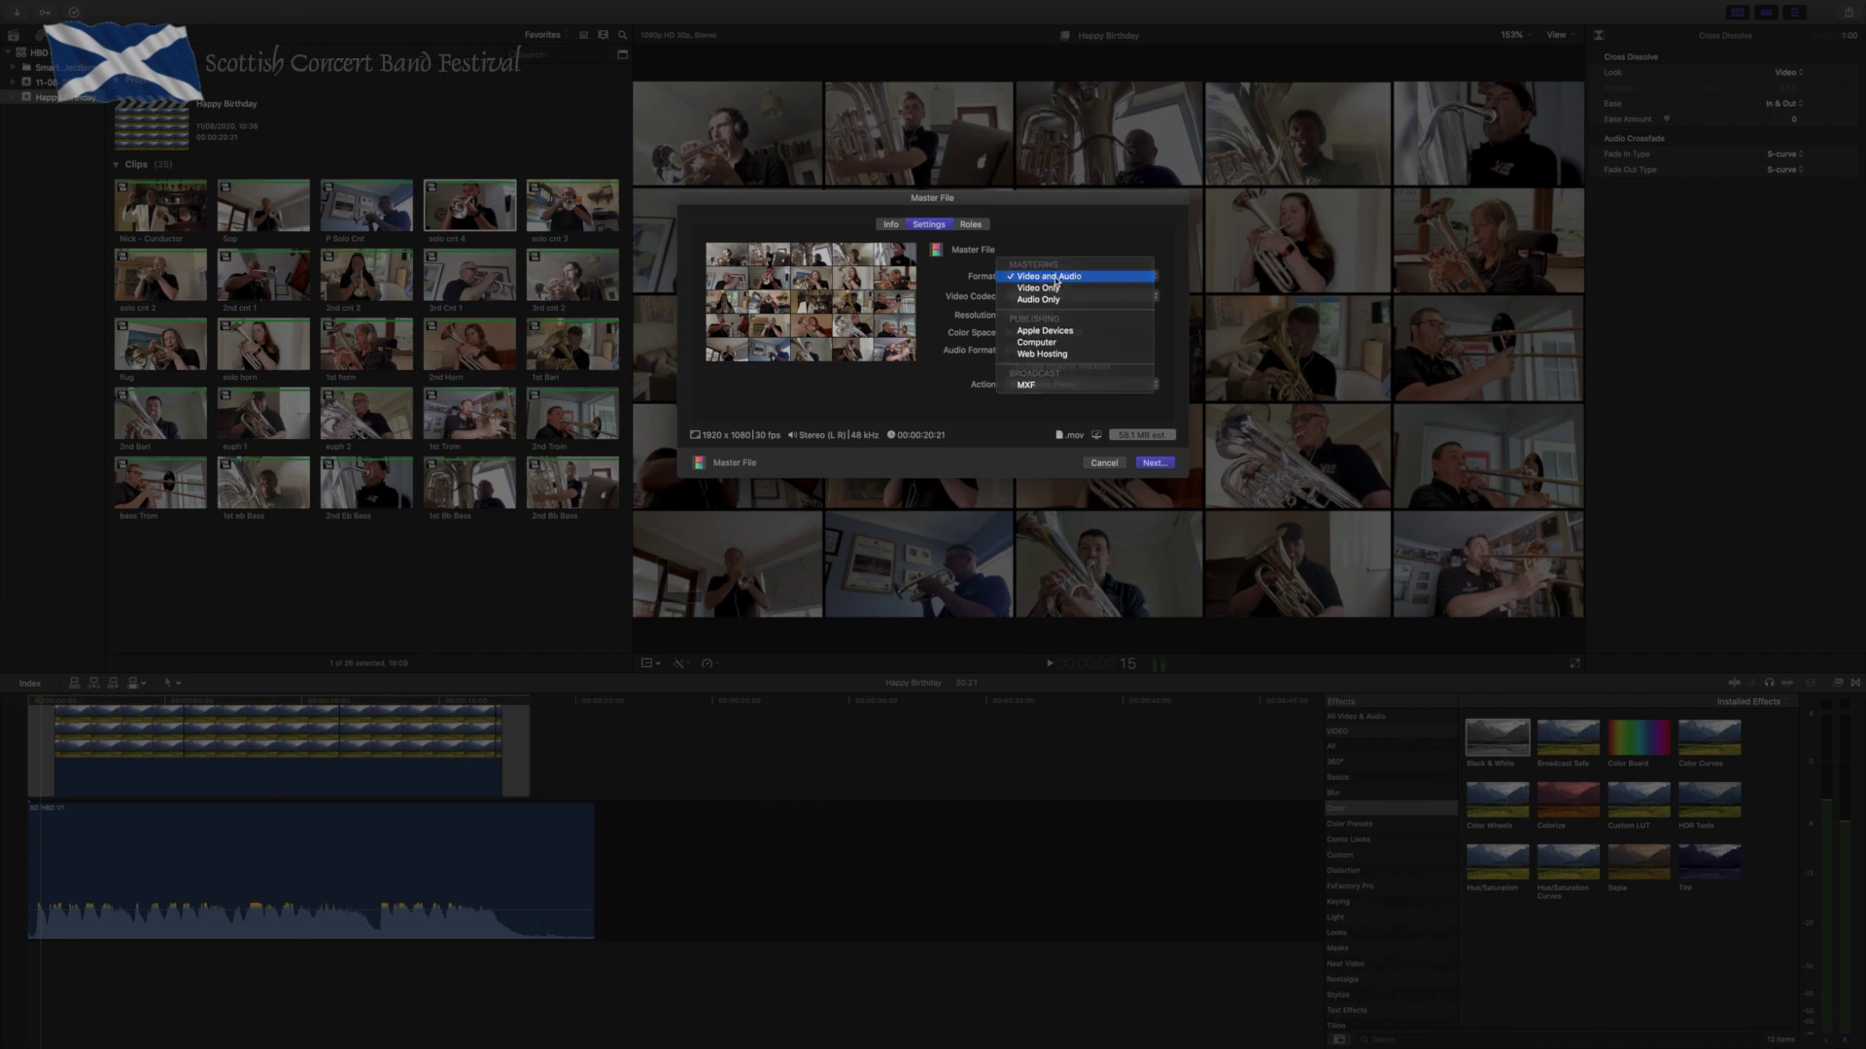
{"action": "left_click", "coordinate": [1047, 276]}
{"action": "left_click", "coordinate": [1049, 295]}
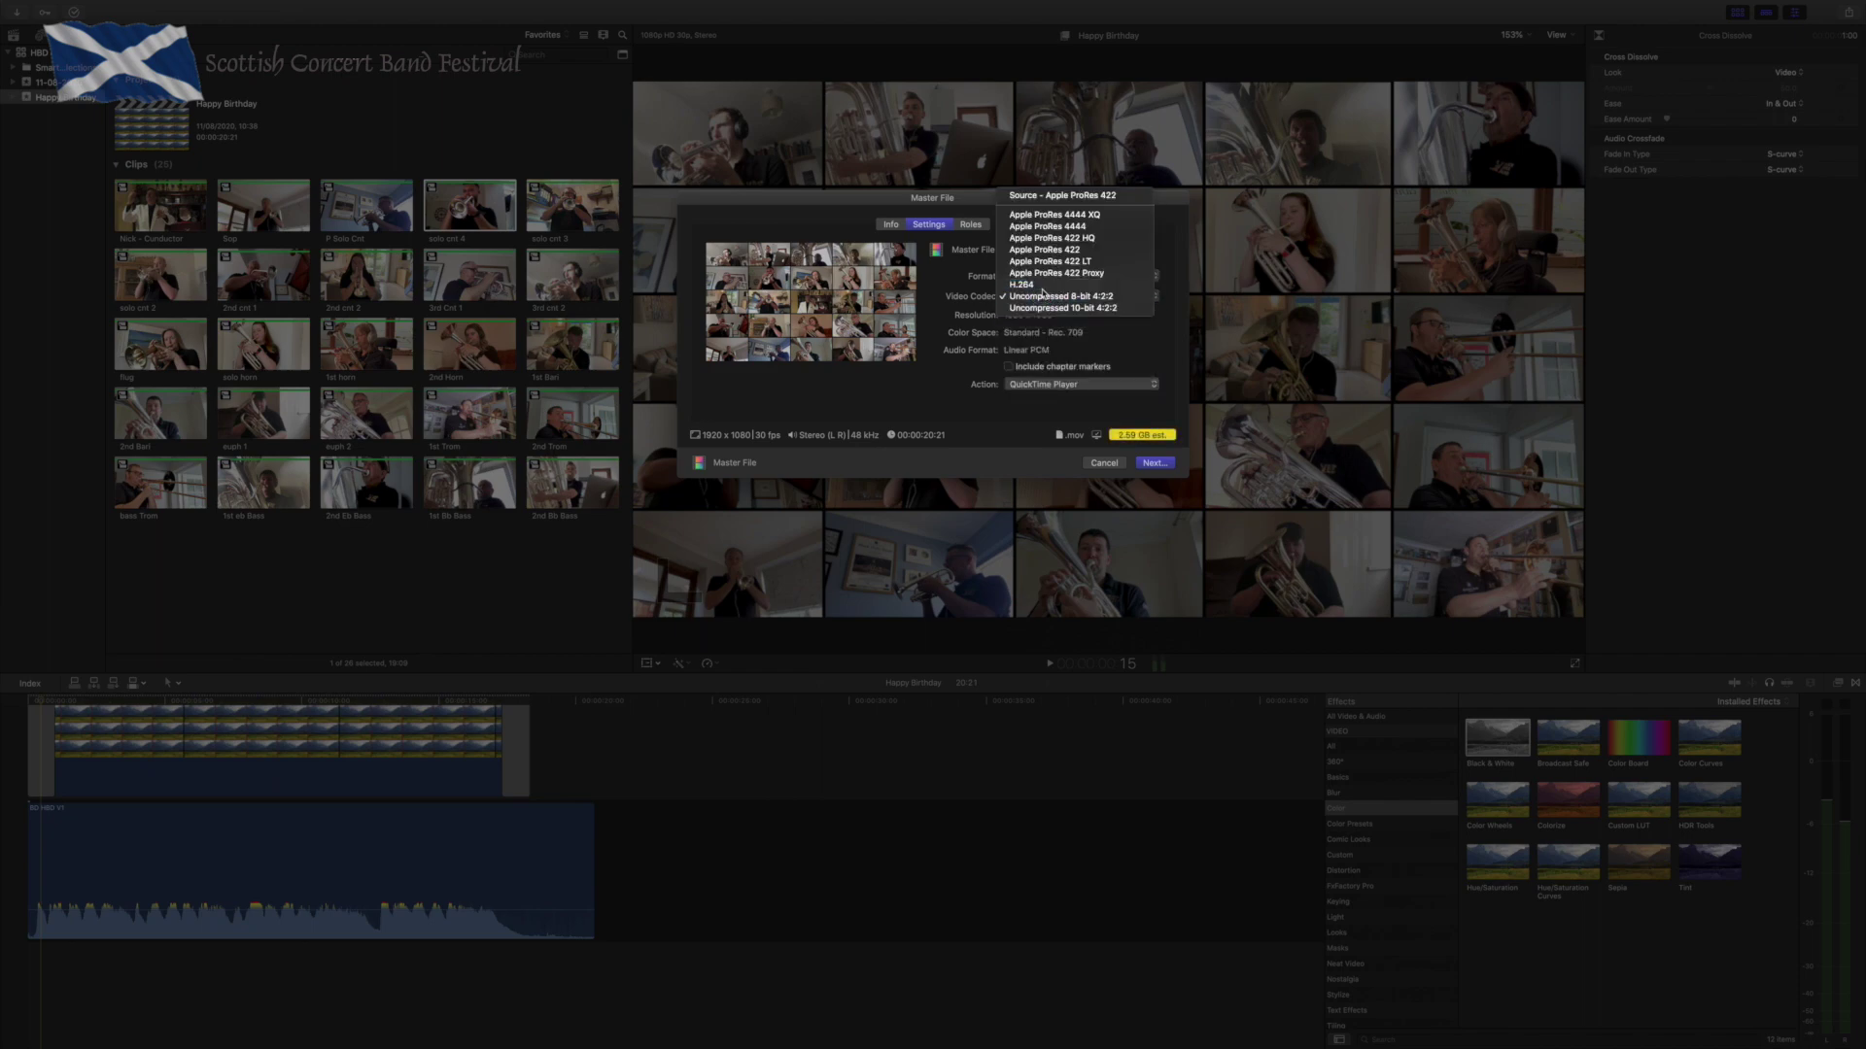
{"action": "left_click", "coordinate": [1042, 295]}
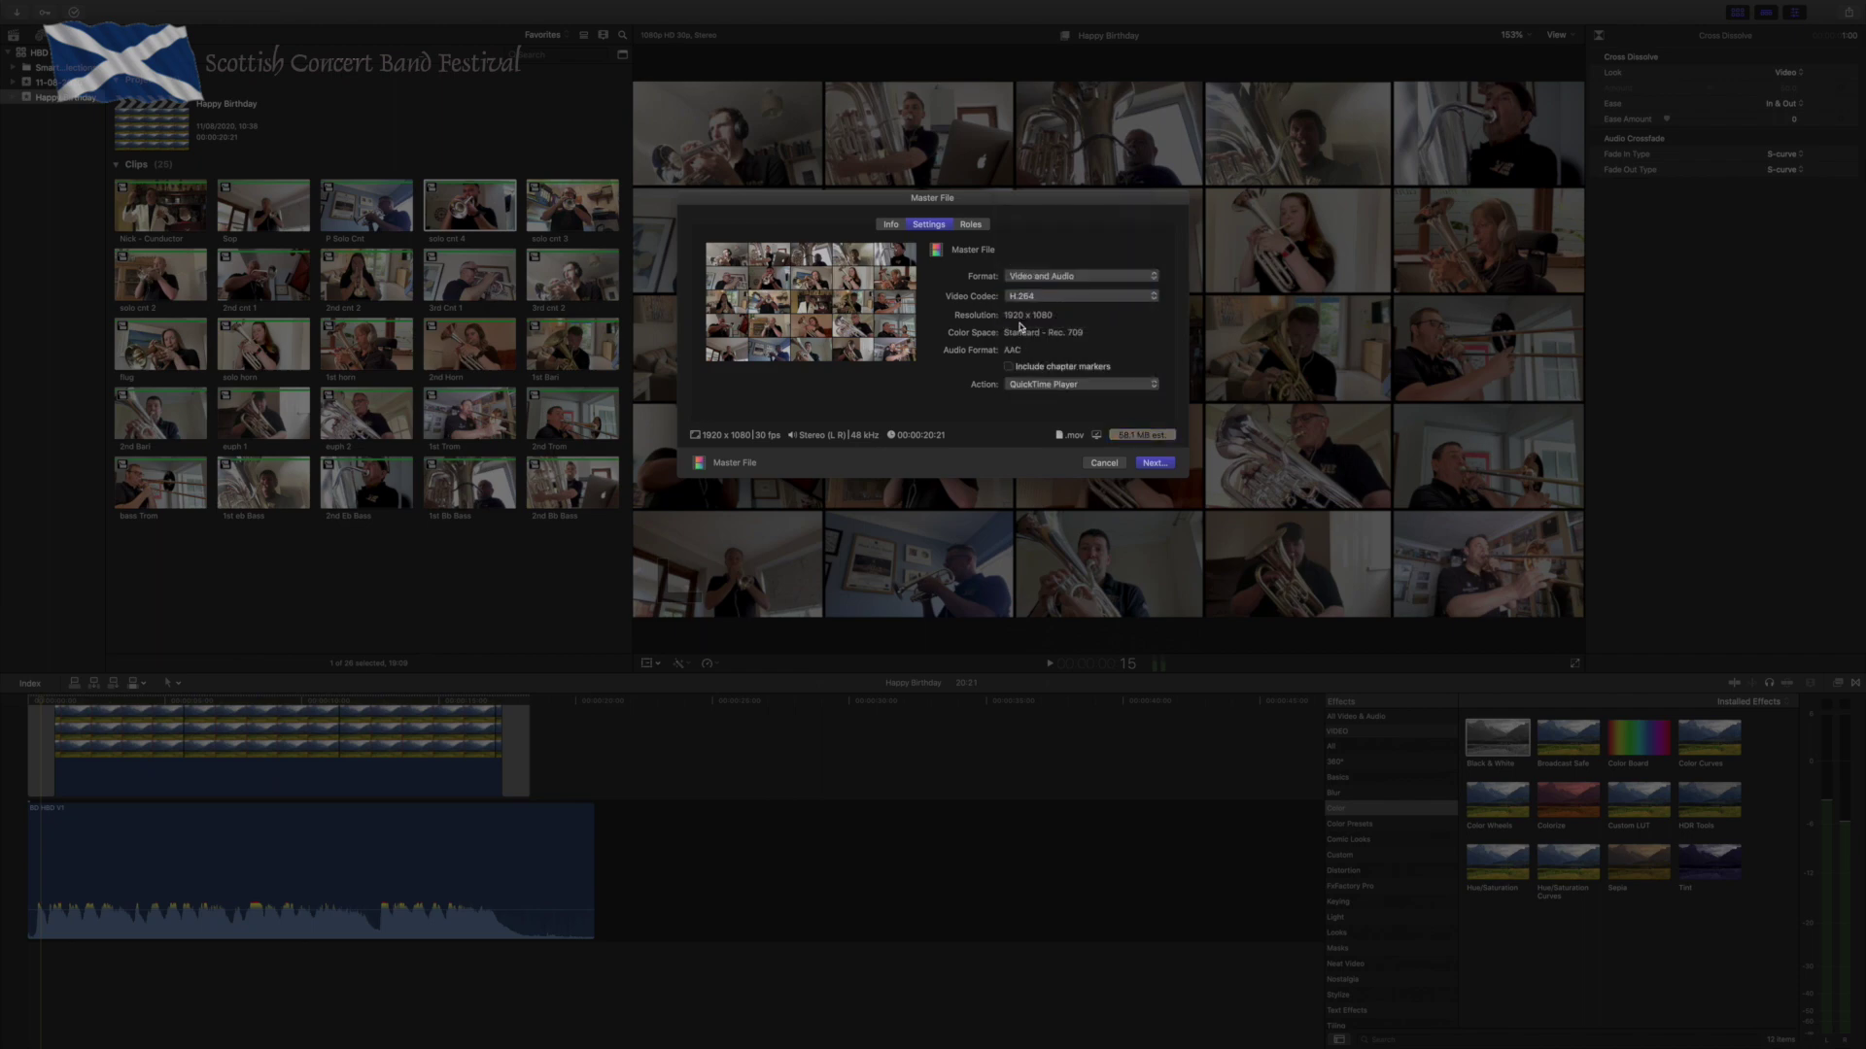
Save the export as "Happy Birthday BD scbf" in the SCBF folder inside the home folder.
{"action": "left_click", "coordinate": [1153, 463]}
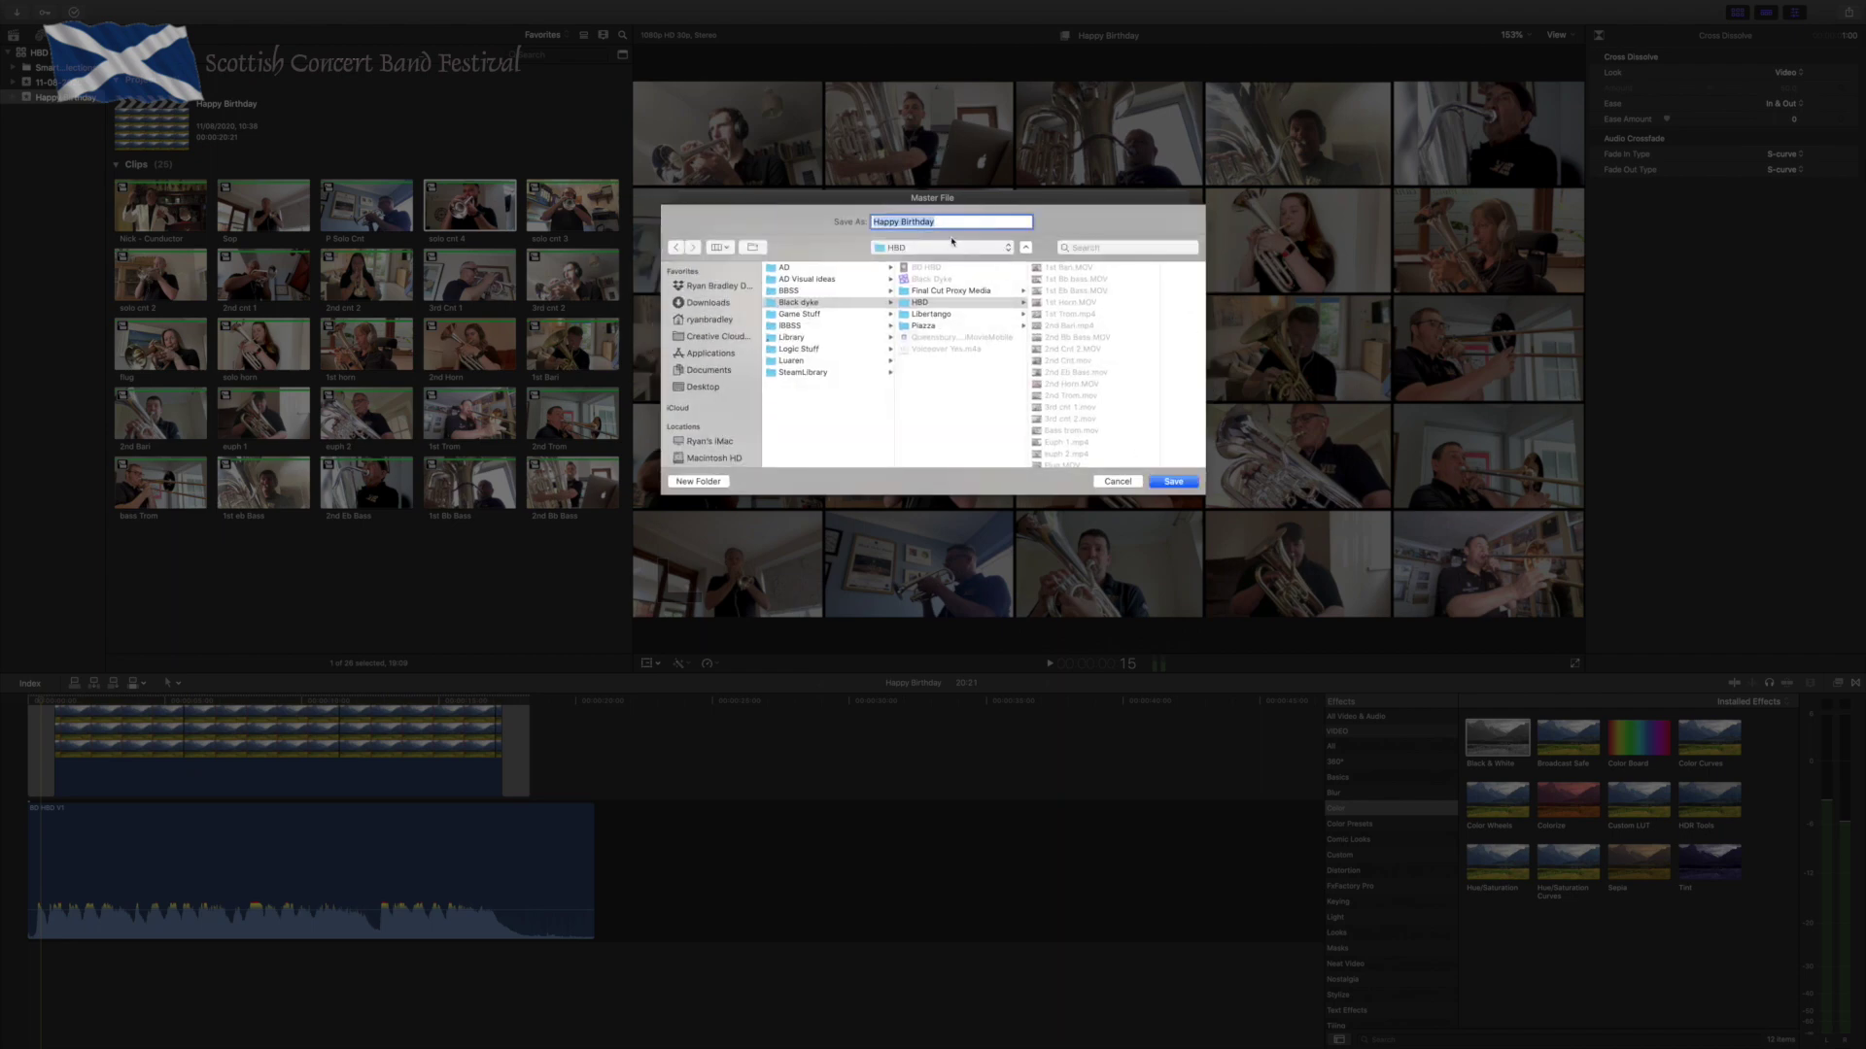
{"action": "left_click", "coordinate": [709, 320]}
{"action": "left_click", "coordinate": [788, 407]}
{"action": "left_click", "coordinate": [961, 222]}
{"action": "type", "text": "BD scf"}
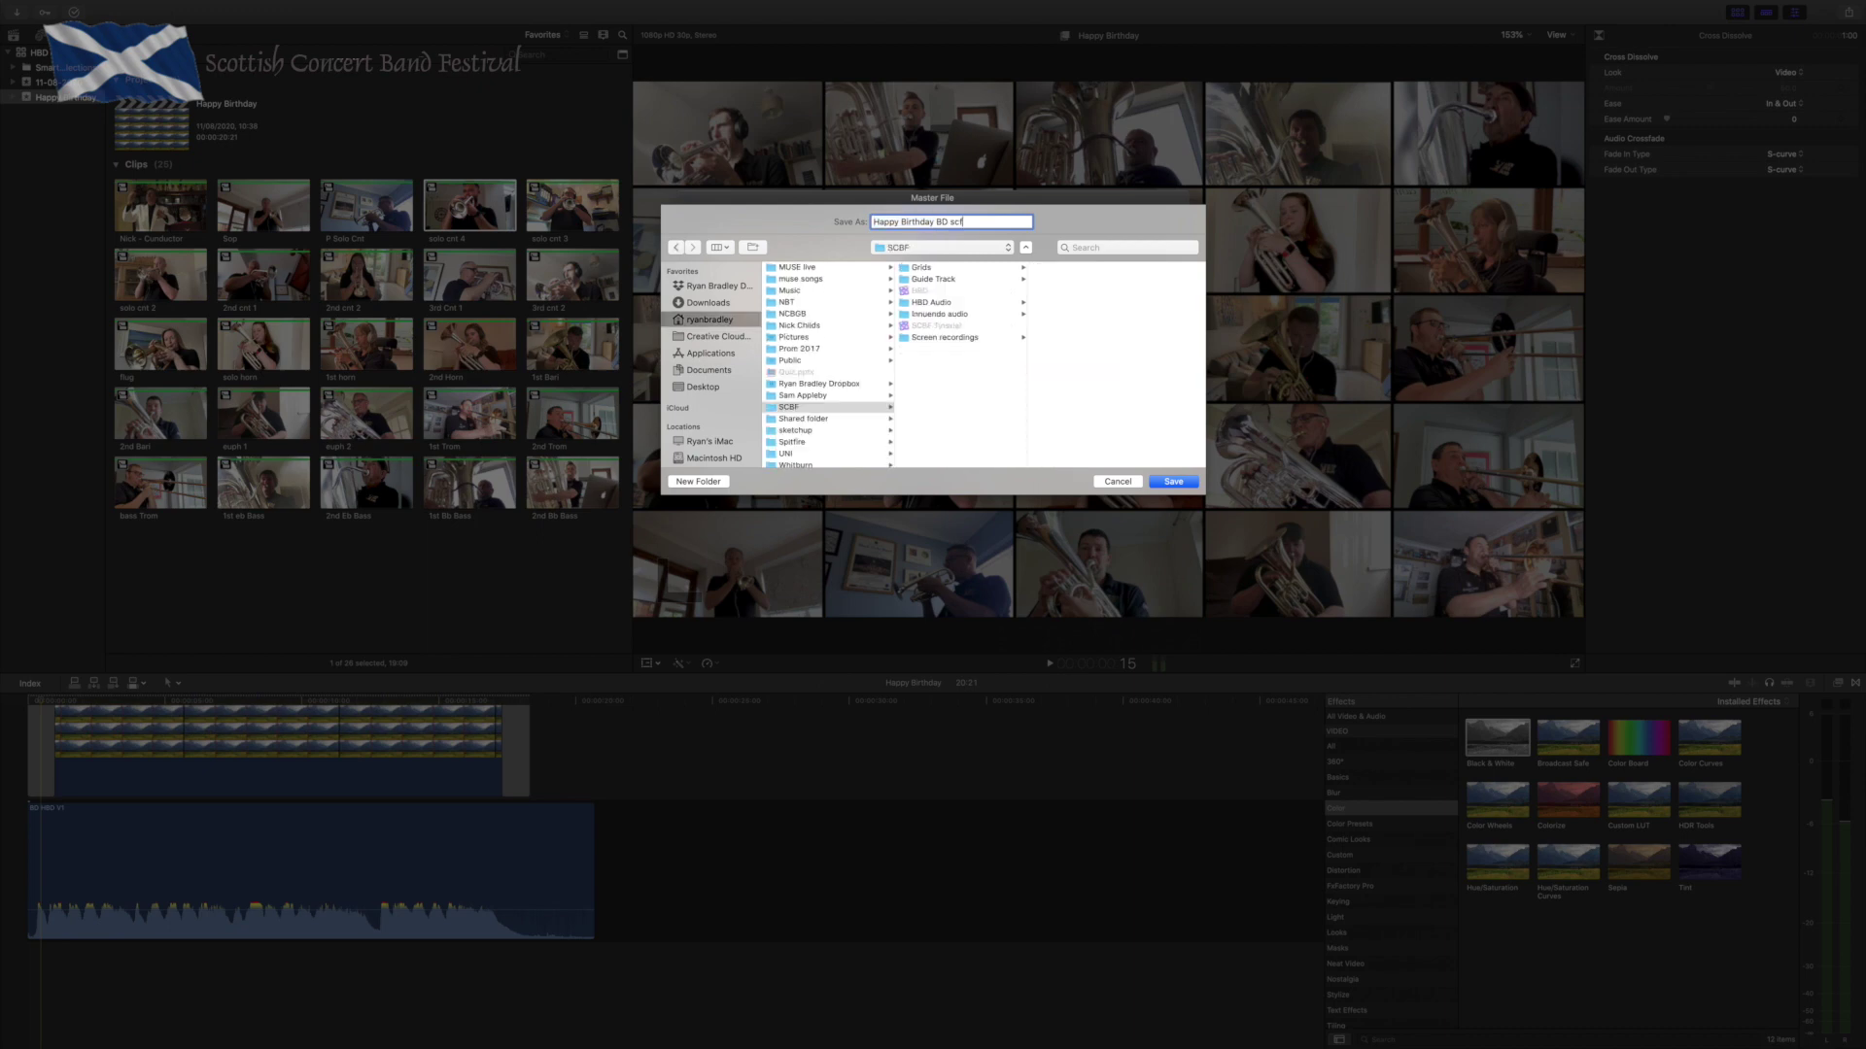
{"action": "key", "text": "Return"}
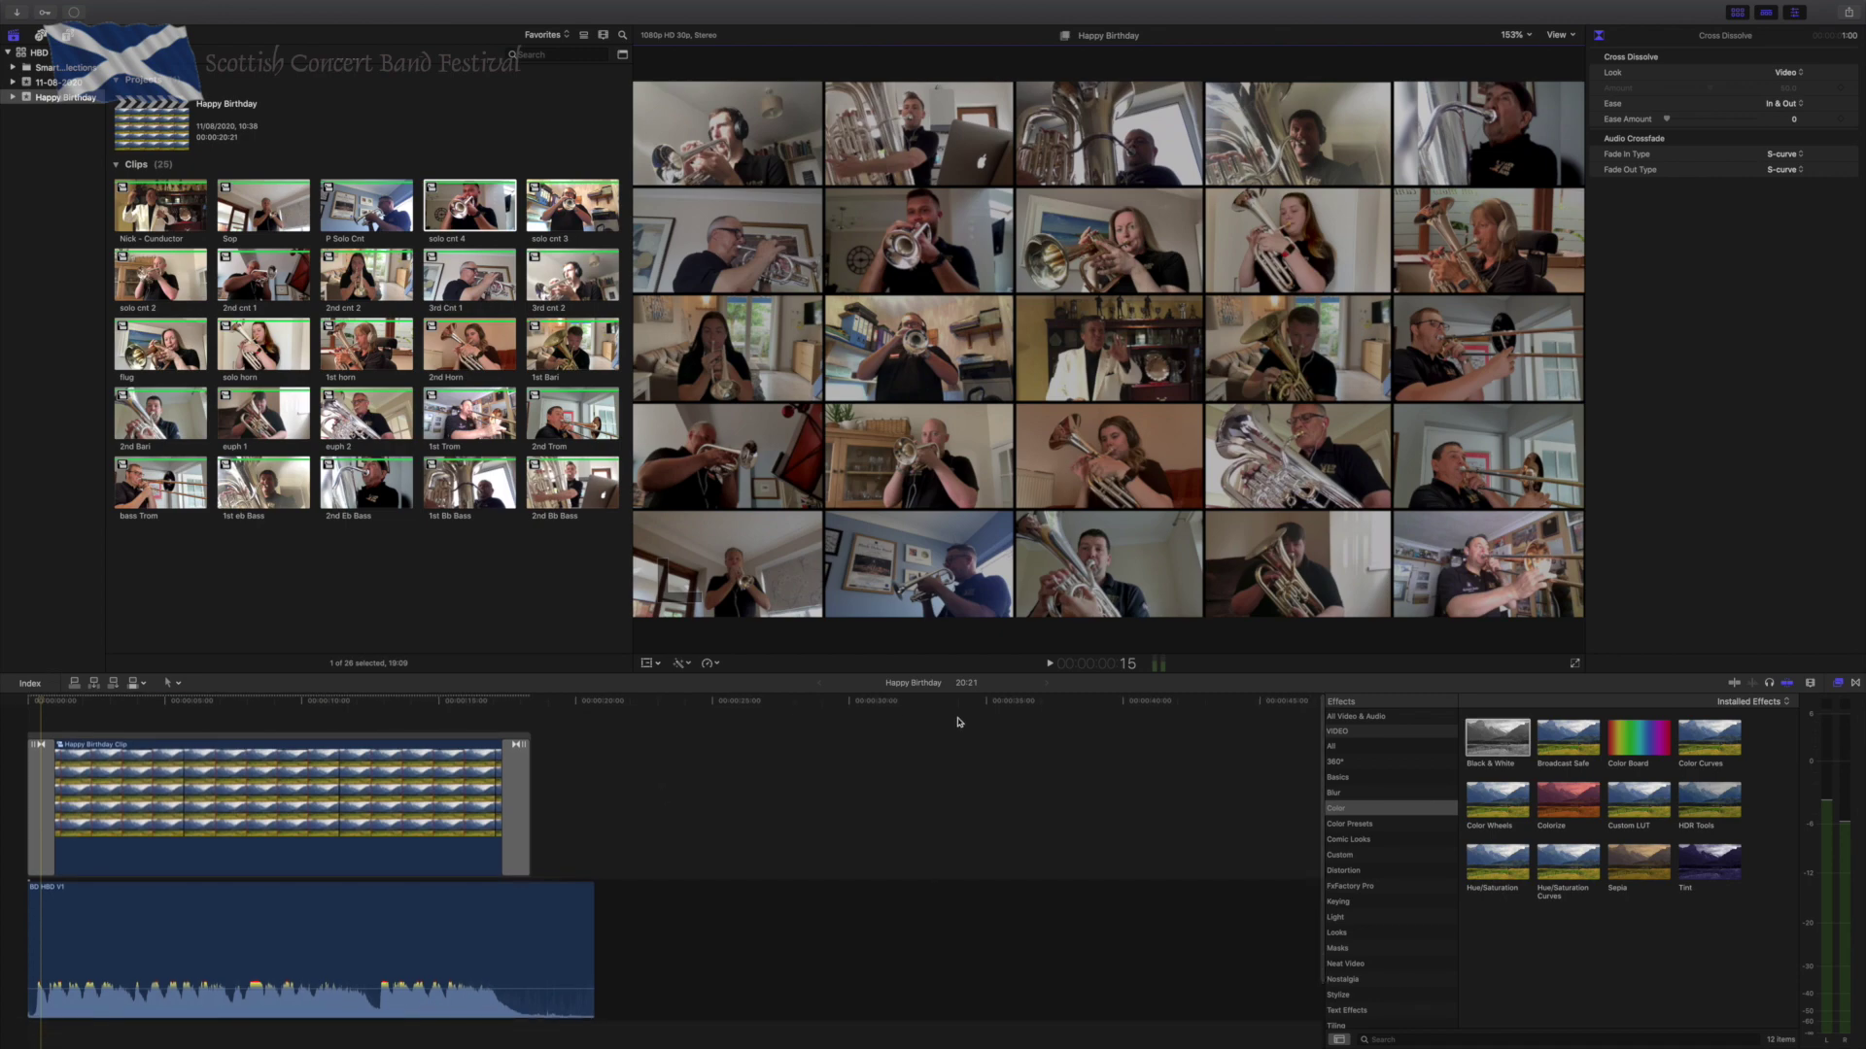
Park the playhead at 6:18 and monitor the export's sharing progress in Background Tasks.
{"action": "left_click", "coordinate": [209, 718]}
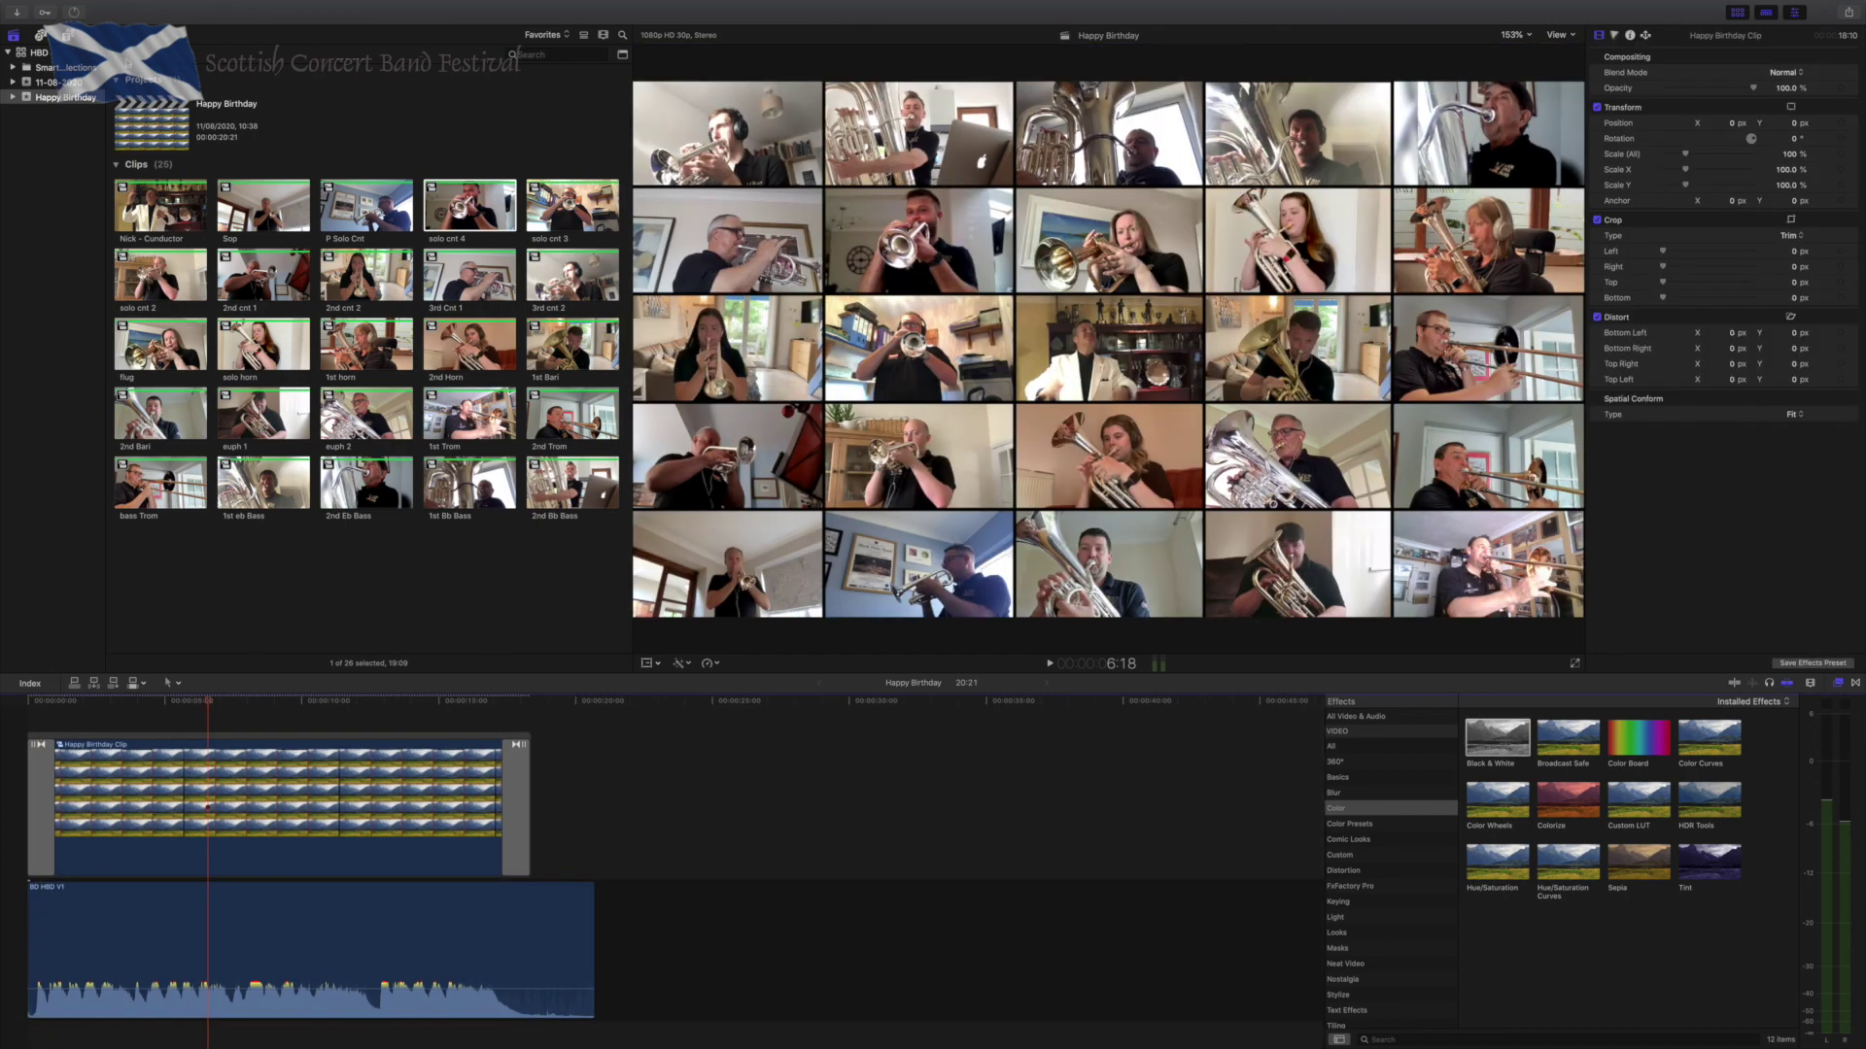
{"action": "left_click", "coordinate": [74, 14]}
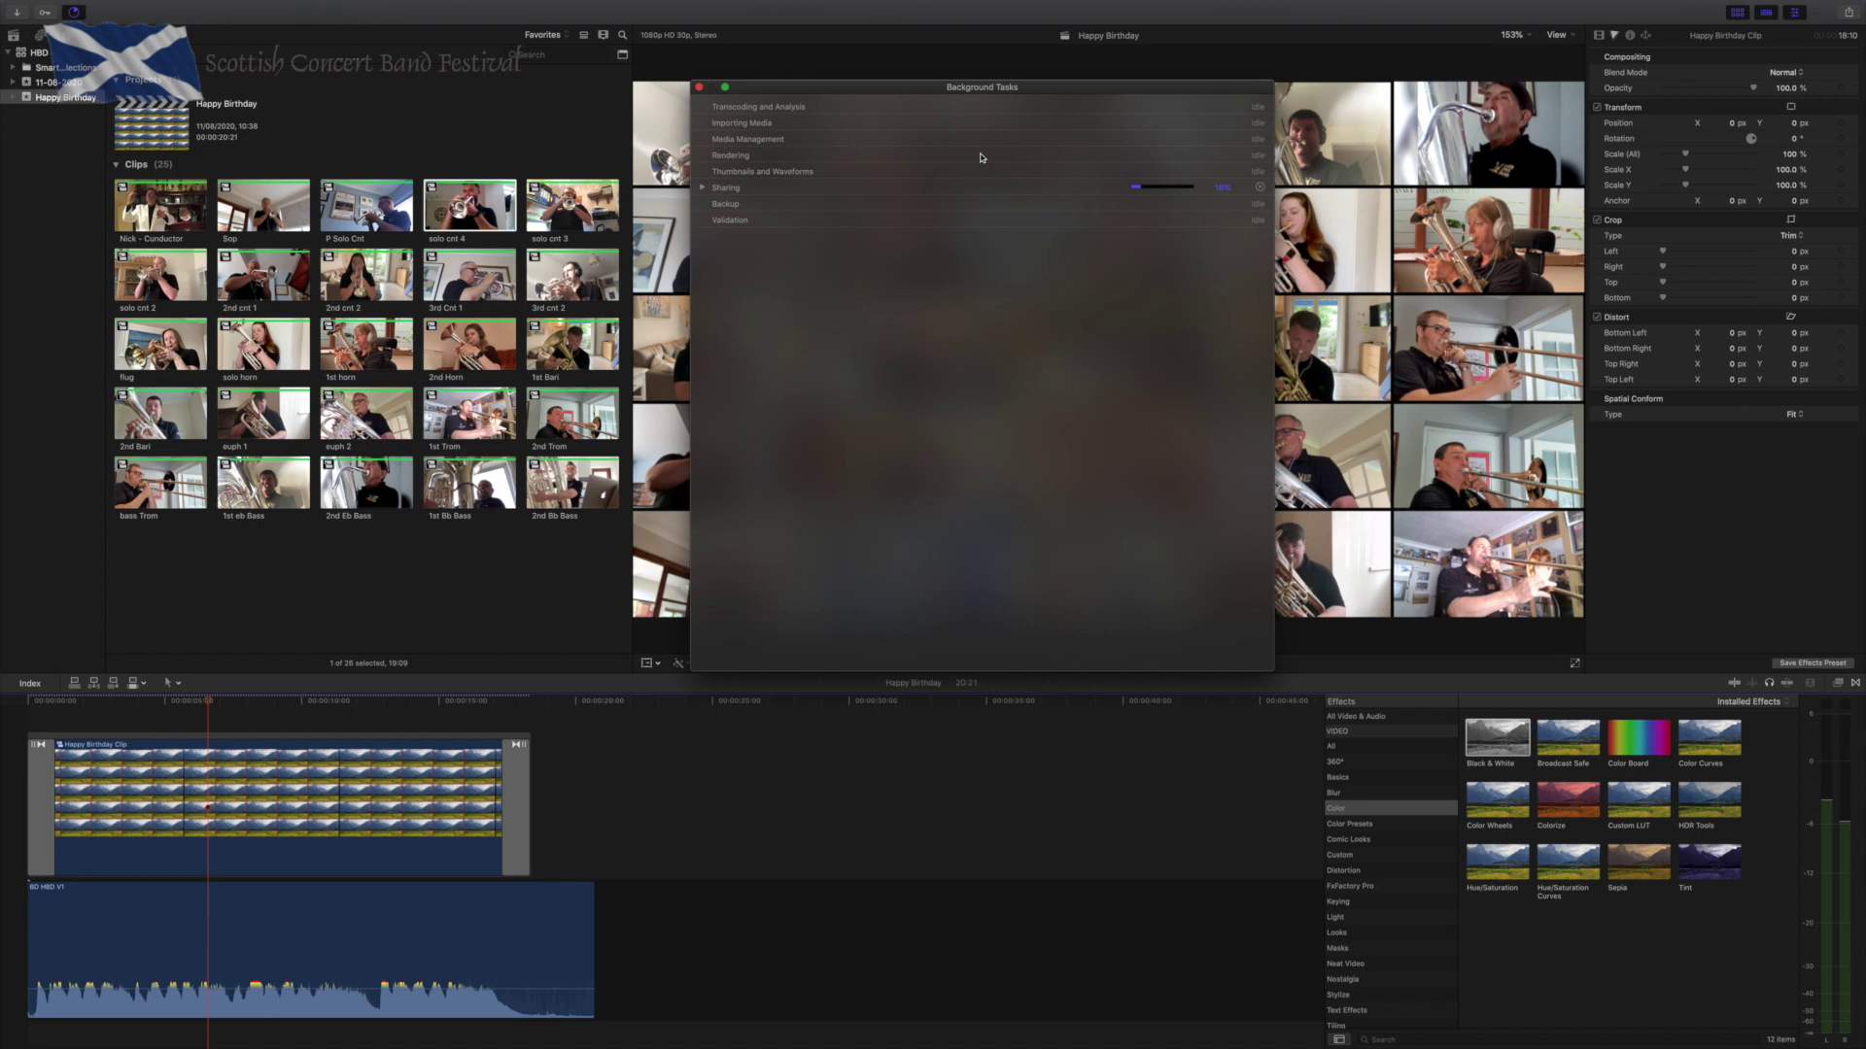
{"action": "left_click", "coordinate": [703, 189]}
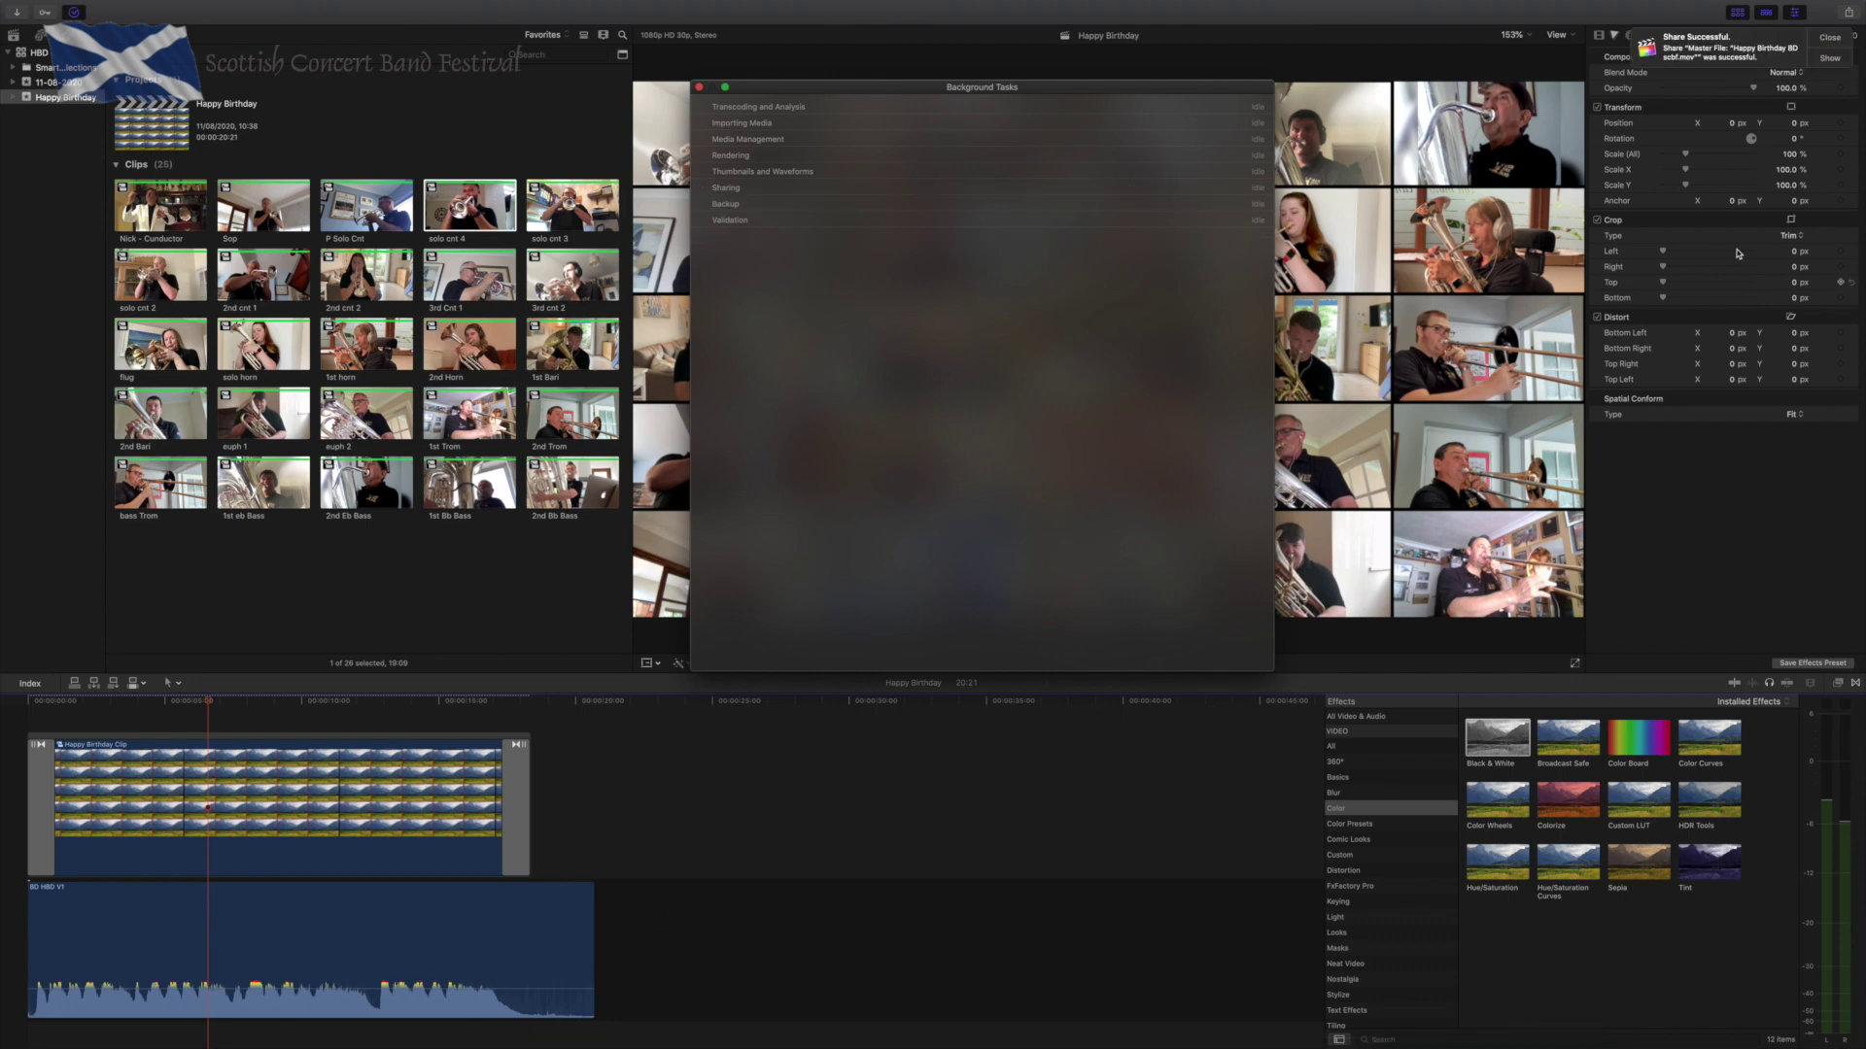
Reveal the exported Happy Birthday BD scbf.mov in Finder, play it full screen in QuickTime Player, and return to Final Cut Pro without the task window.
{"action": "left_click", "coordinate": [1830, 58]}
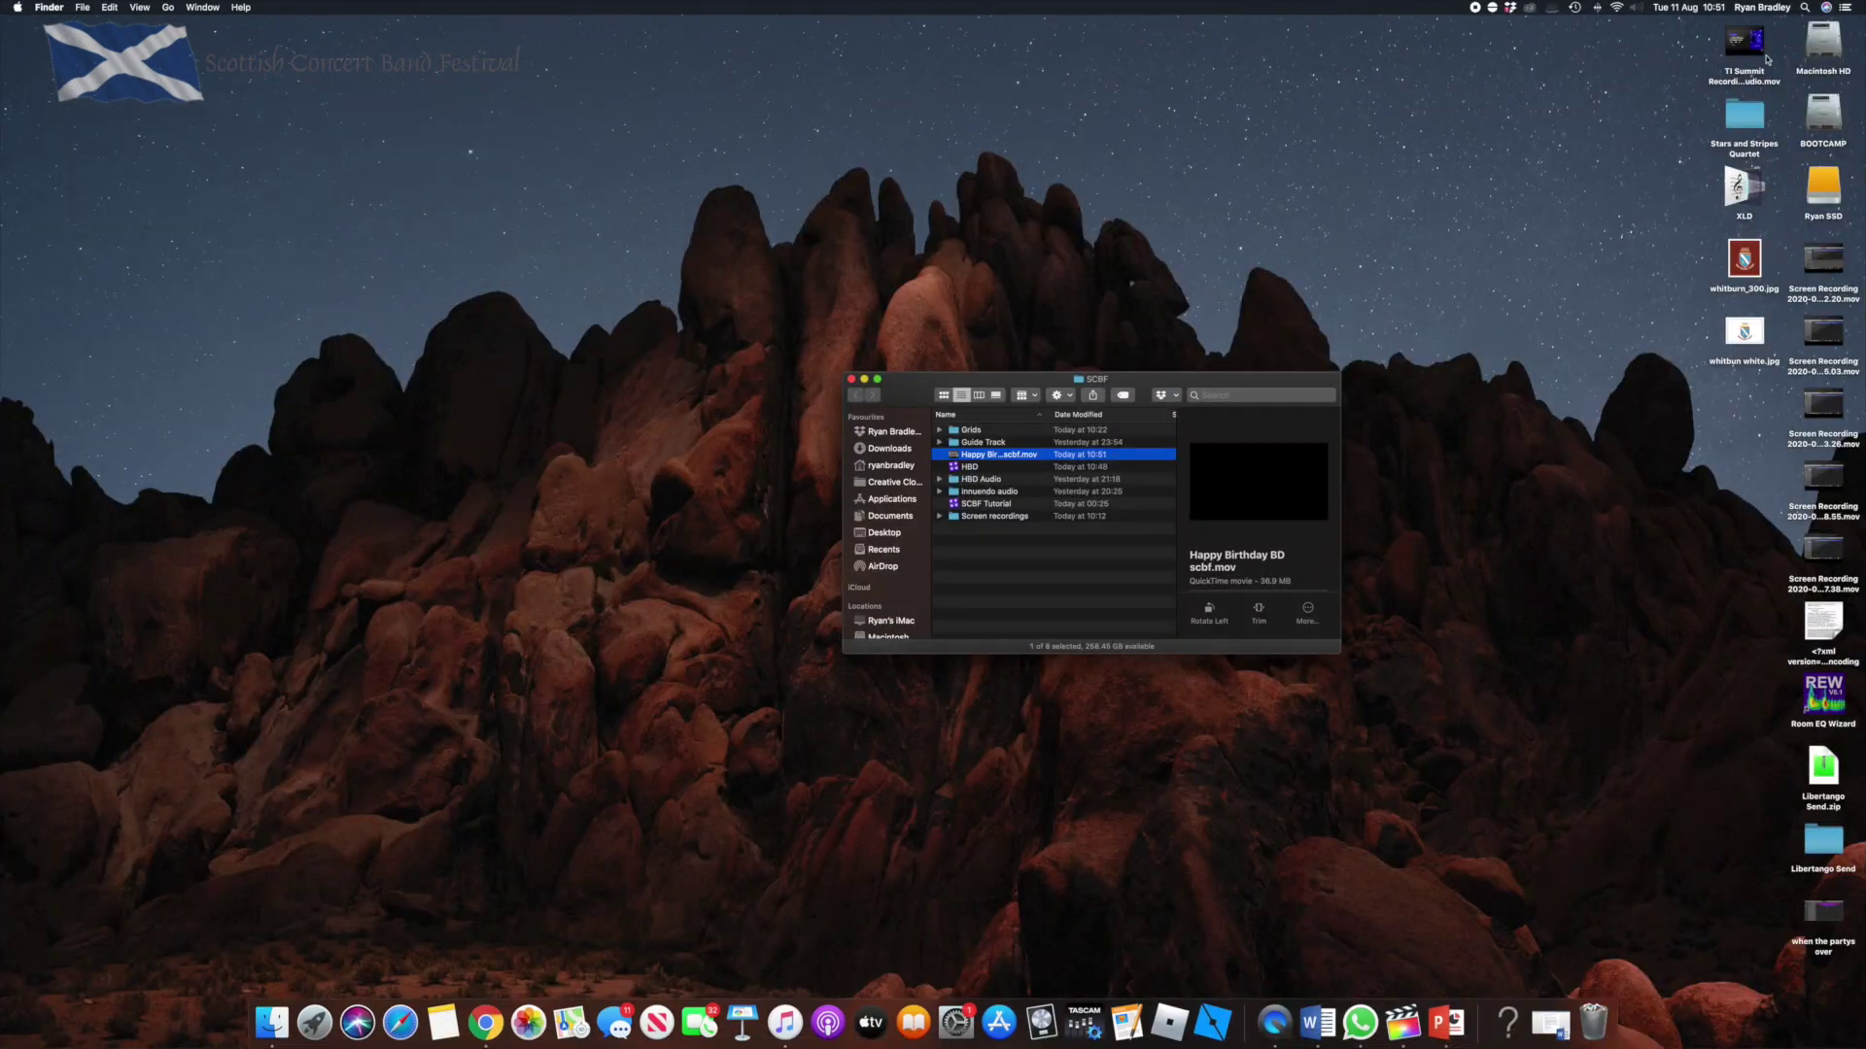
{"action": "double_click", "coordinate": [985, 455]}
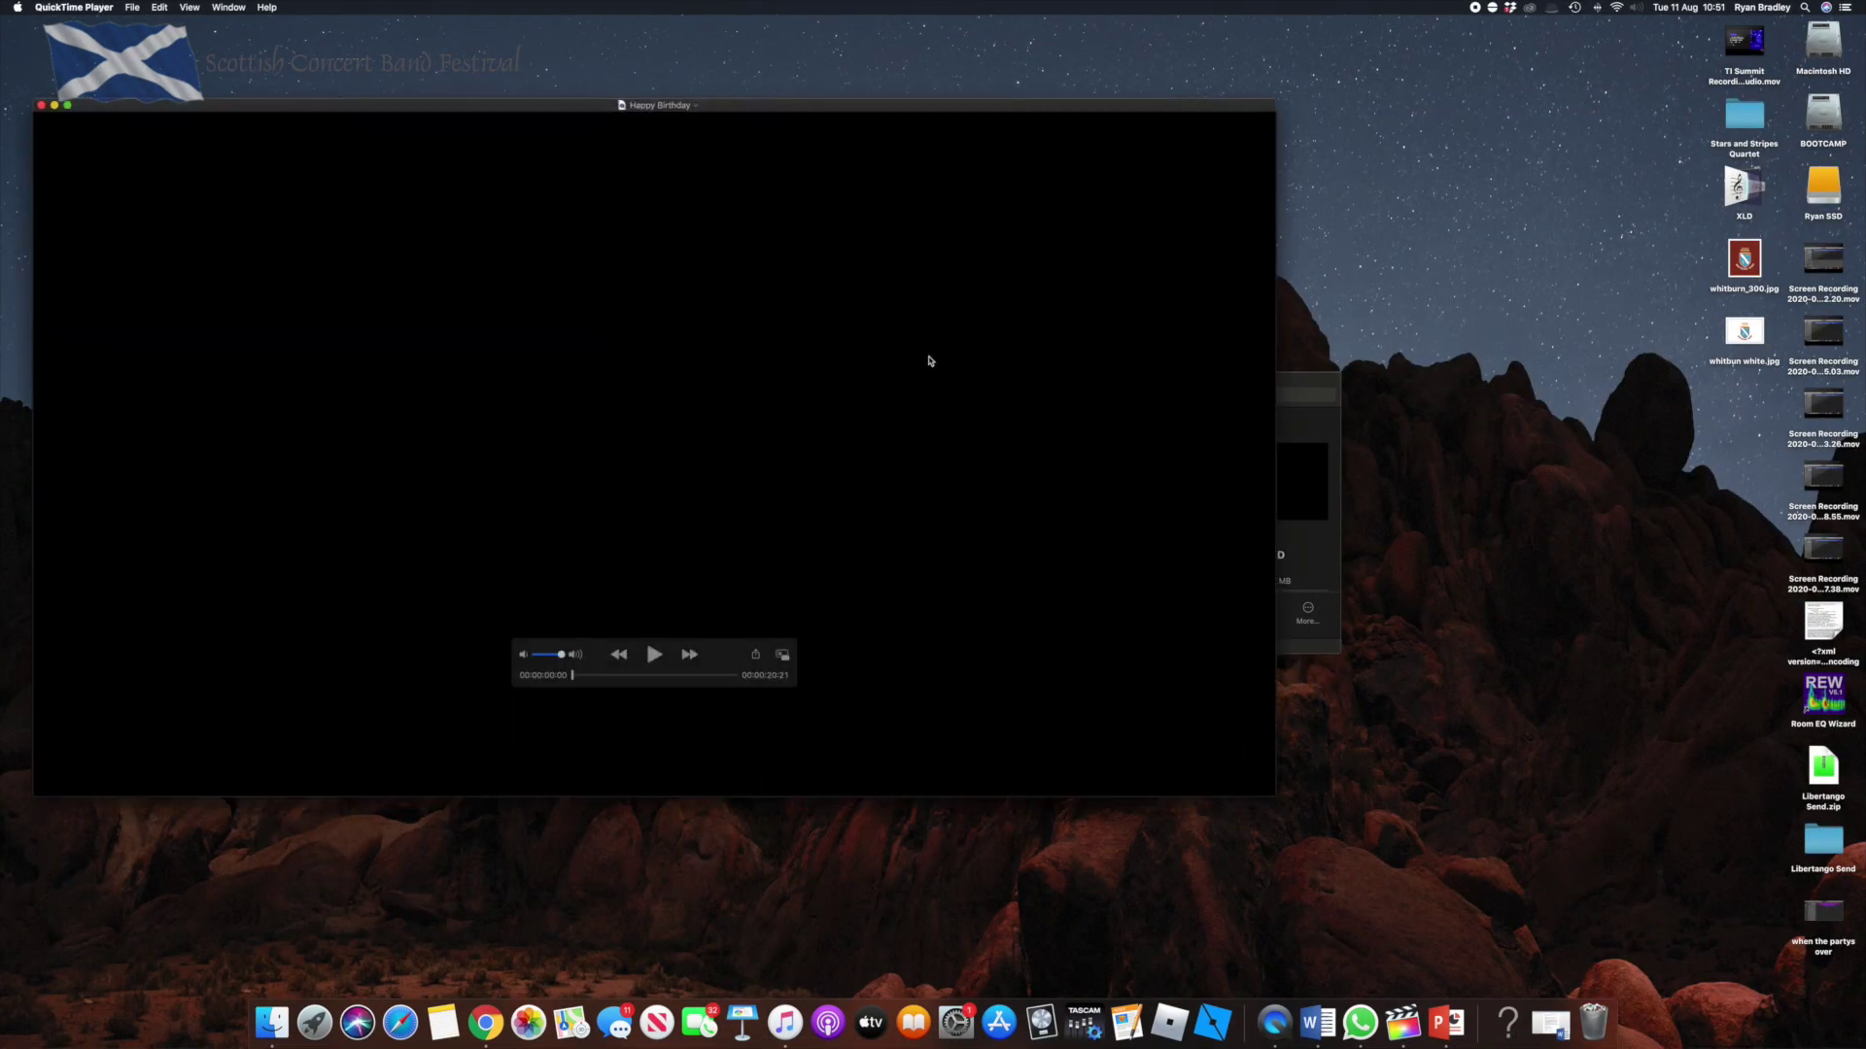
{"action": "left_click", "coordinate": [68, 106]}
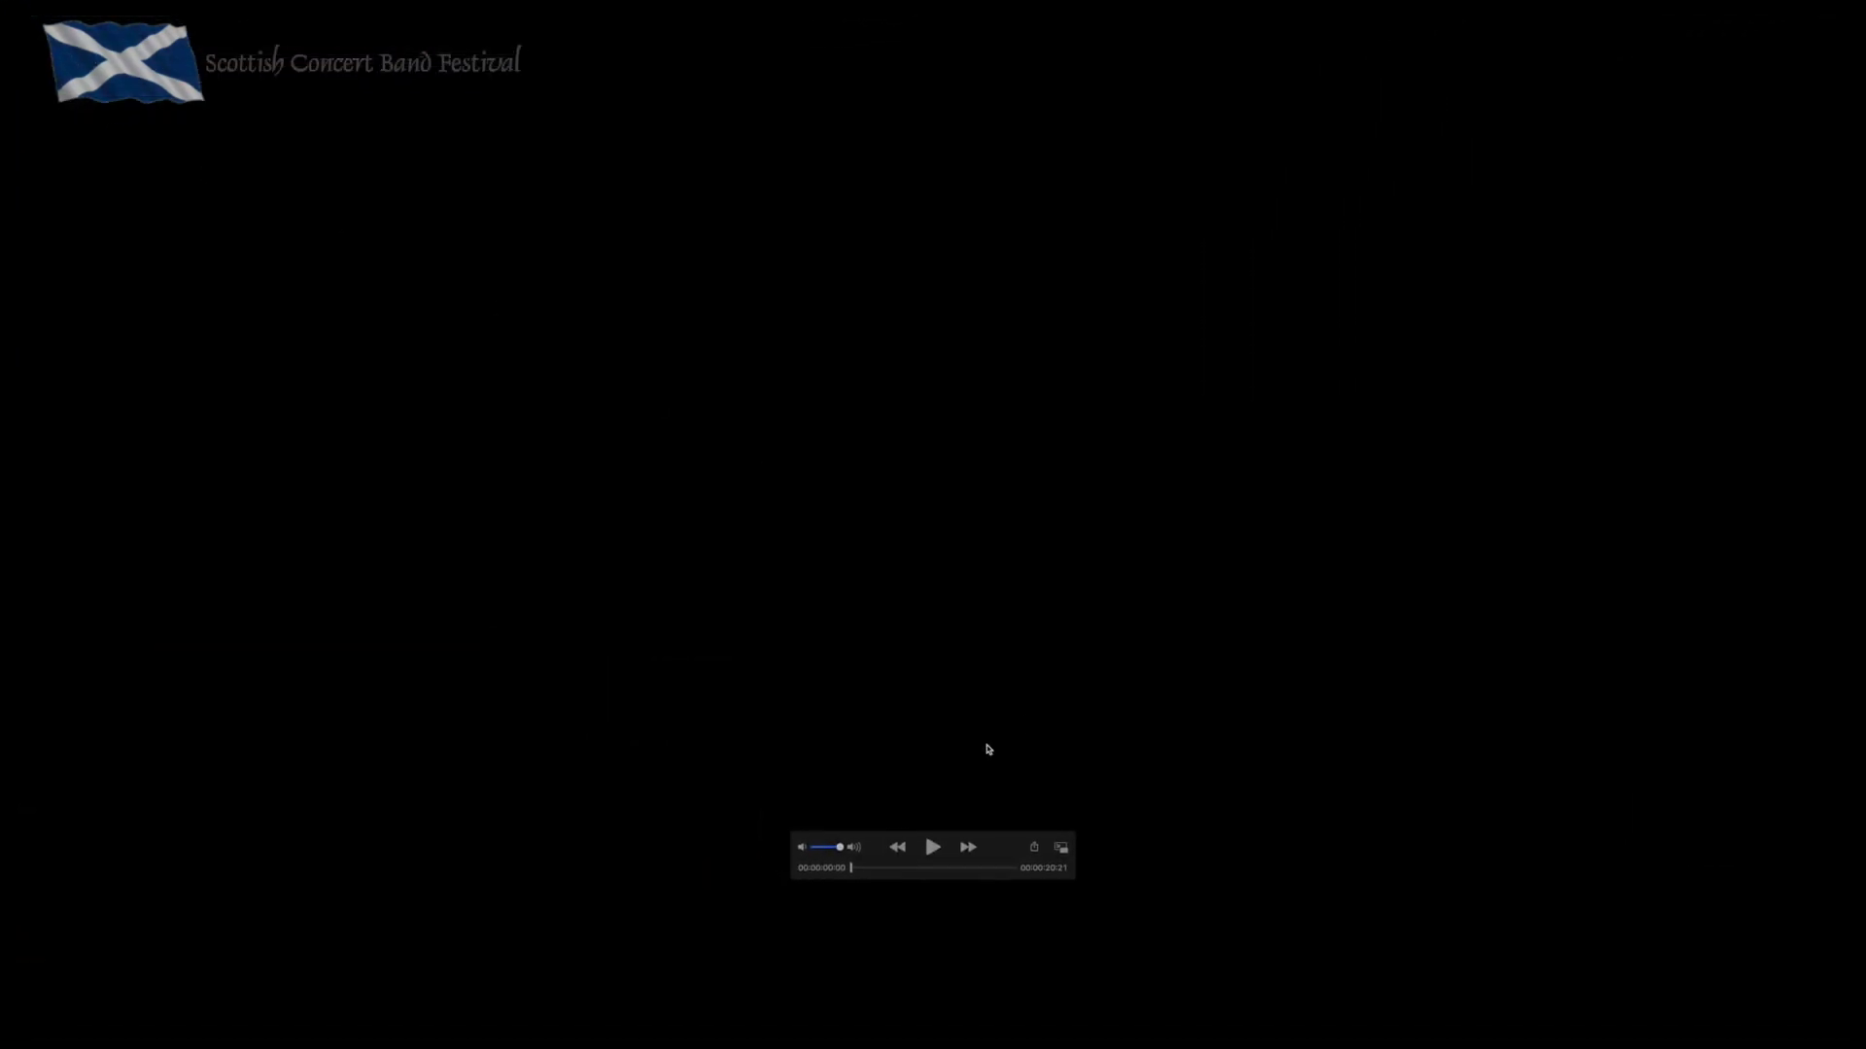
{"action": "left_click", "coordinate": [930, 846]}
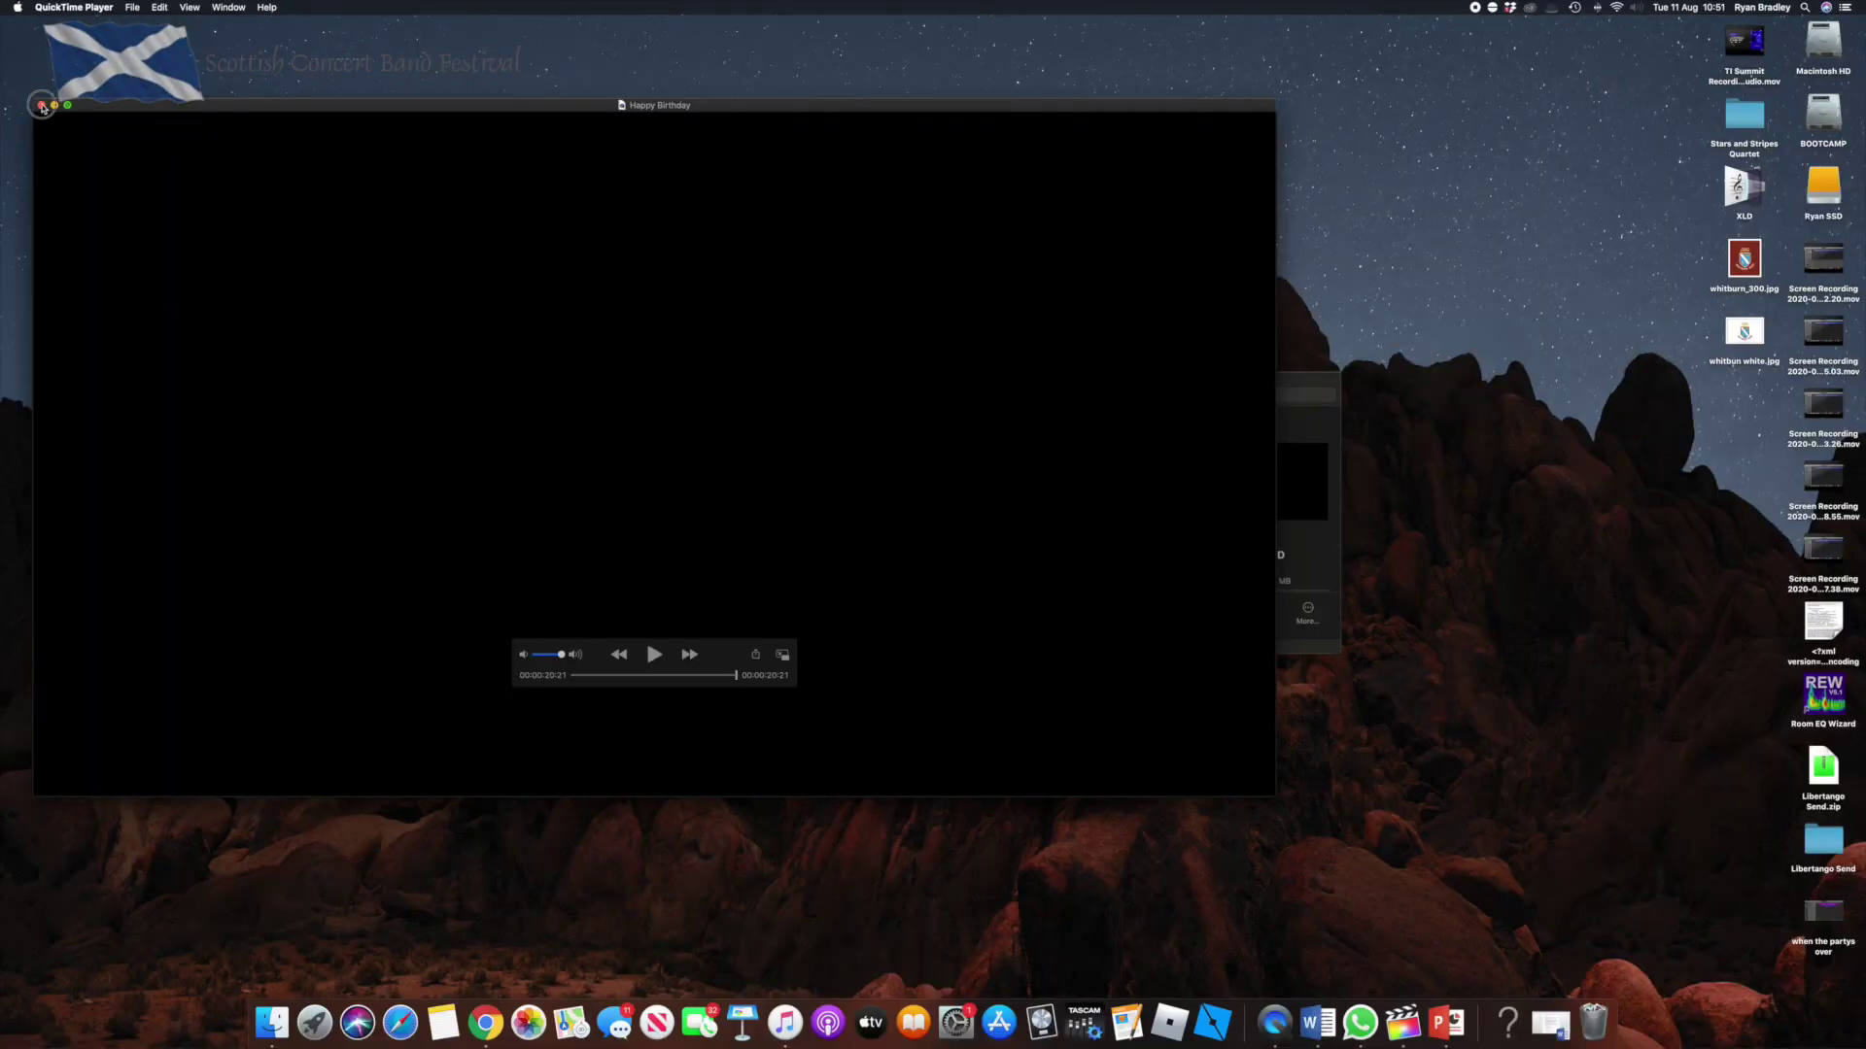
{"action": "left_click", "coordinate": [41, 105]}
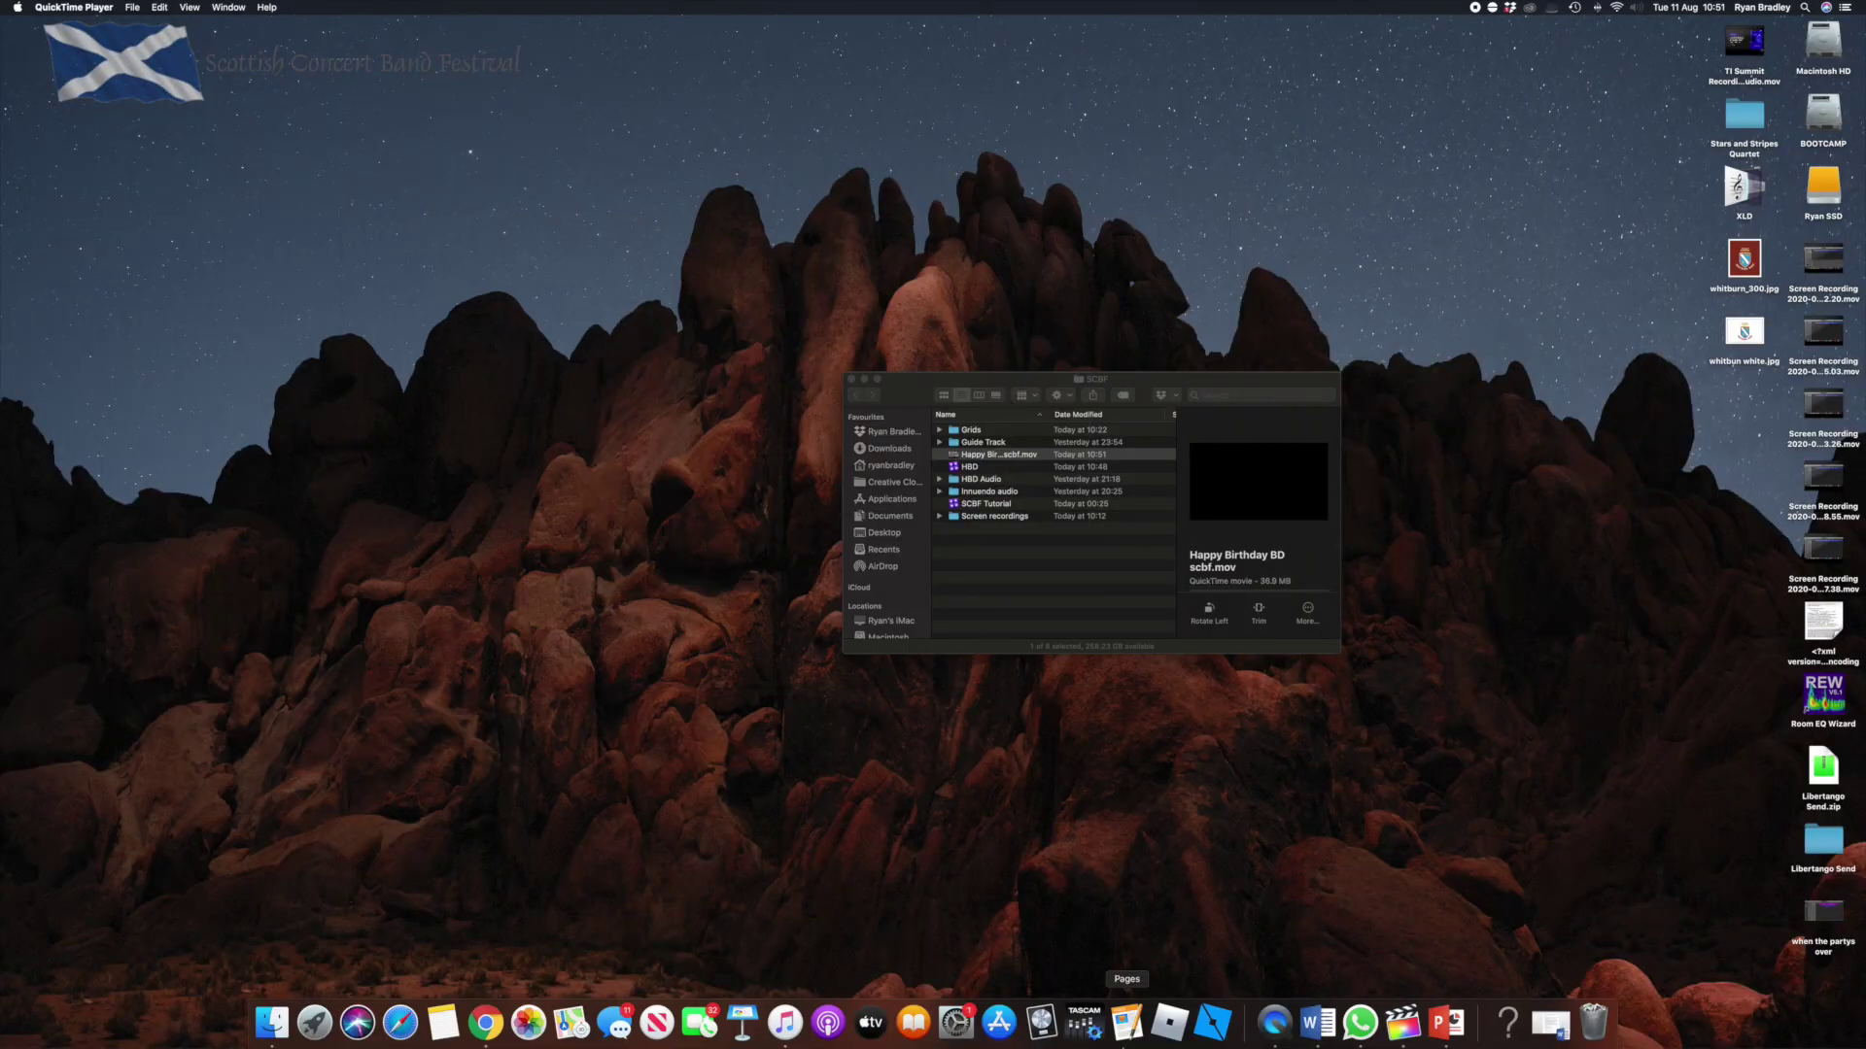
{"action": "left_click", "coordinate": [1402, 1022]}
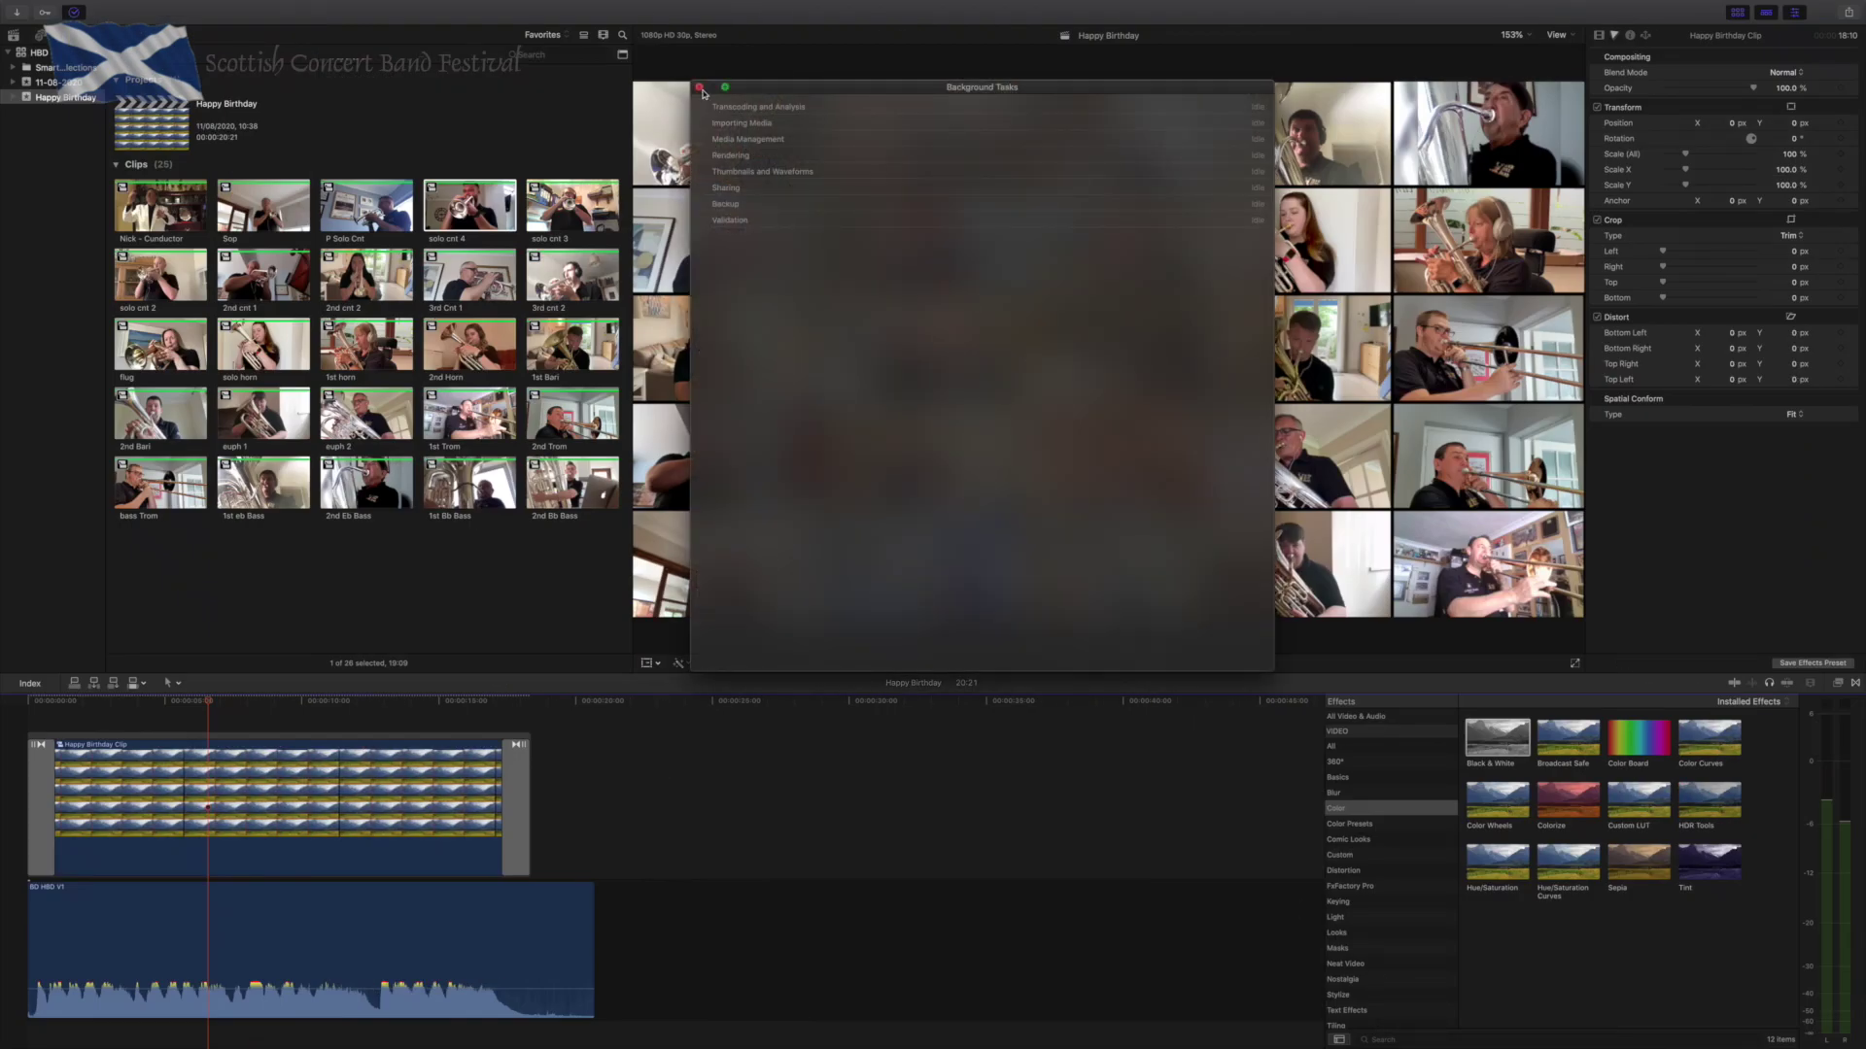
{"action": "left_click", "coordinate": [699, 87]}
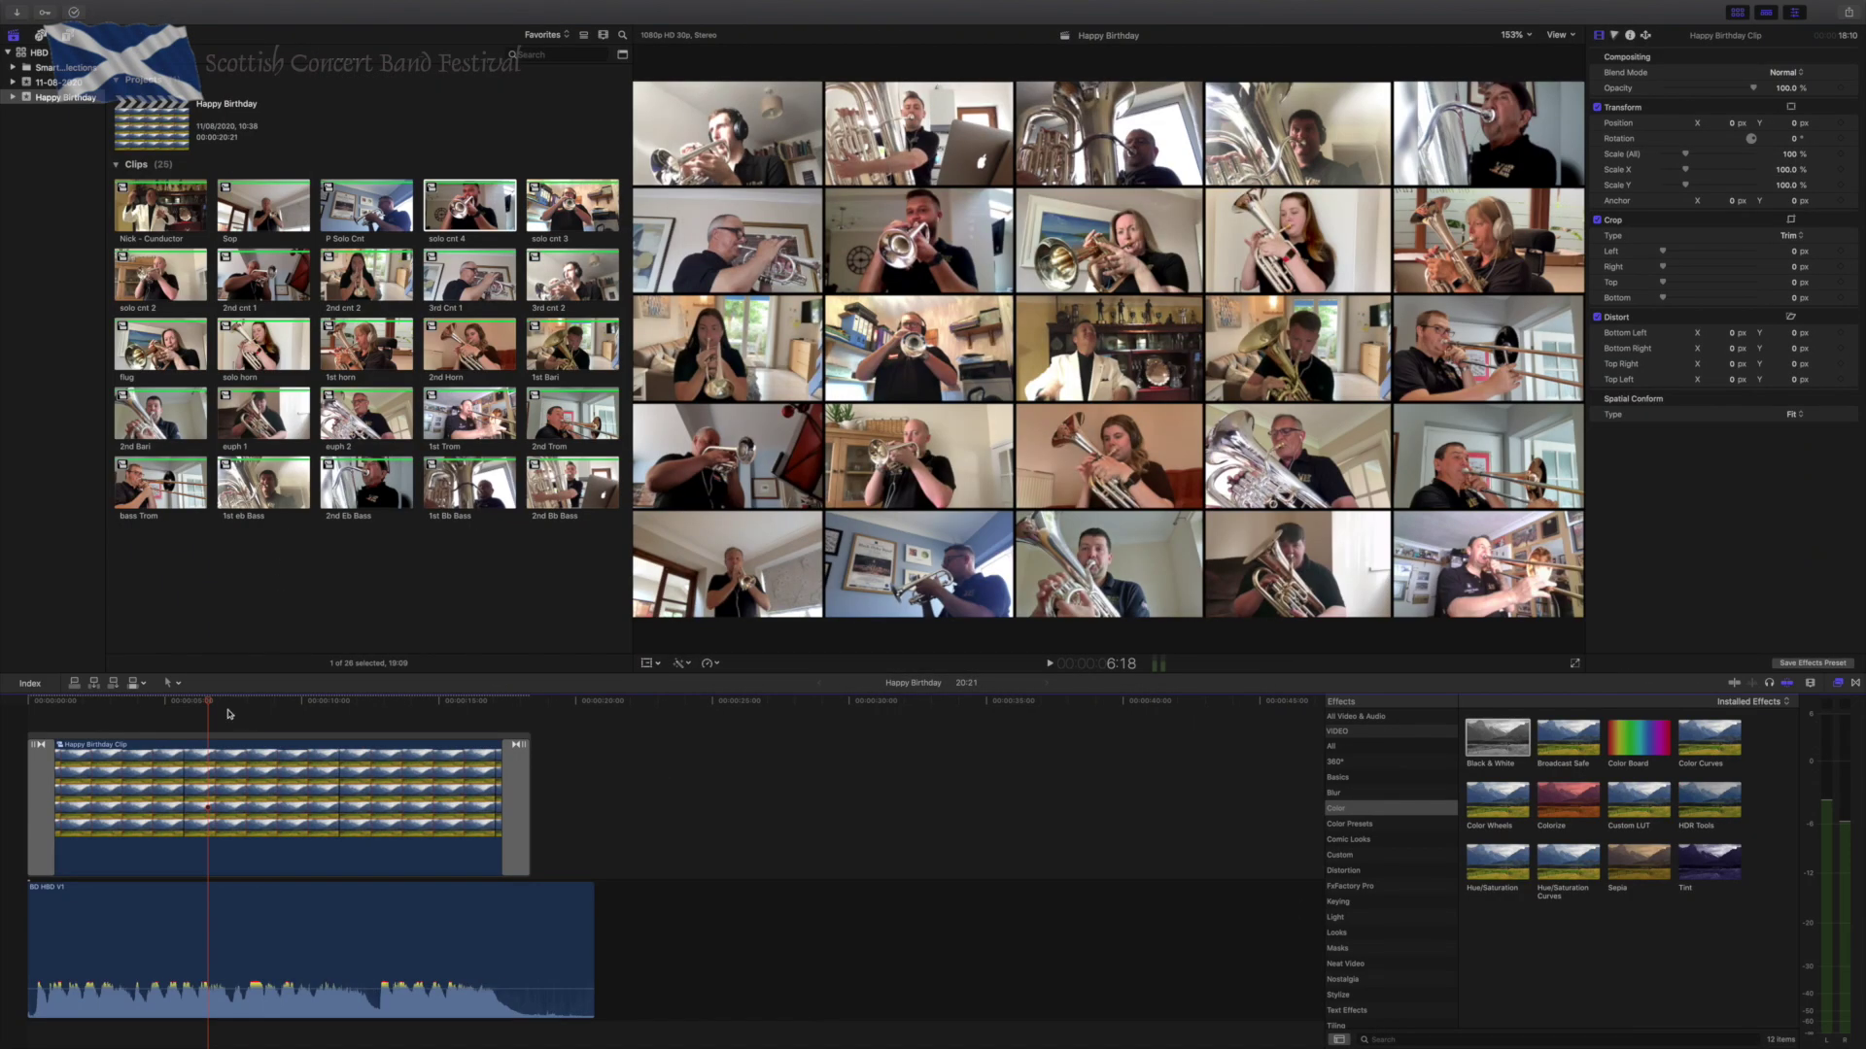
Delete both Cross Dissolve transitions from the Happy Birthday Clip and trim its end to about 5 seconds.
{"action": "left_click_drag", "start_coordinate": [226, 703], "coordinate": [463, 708]}
{"action": "left_click", "coordinate": [518, 759]}
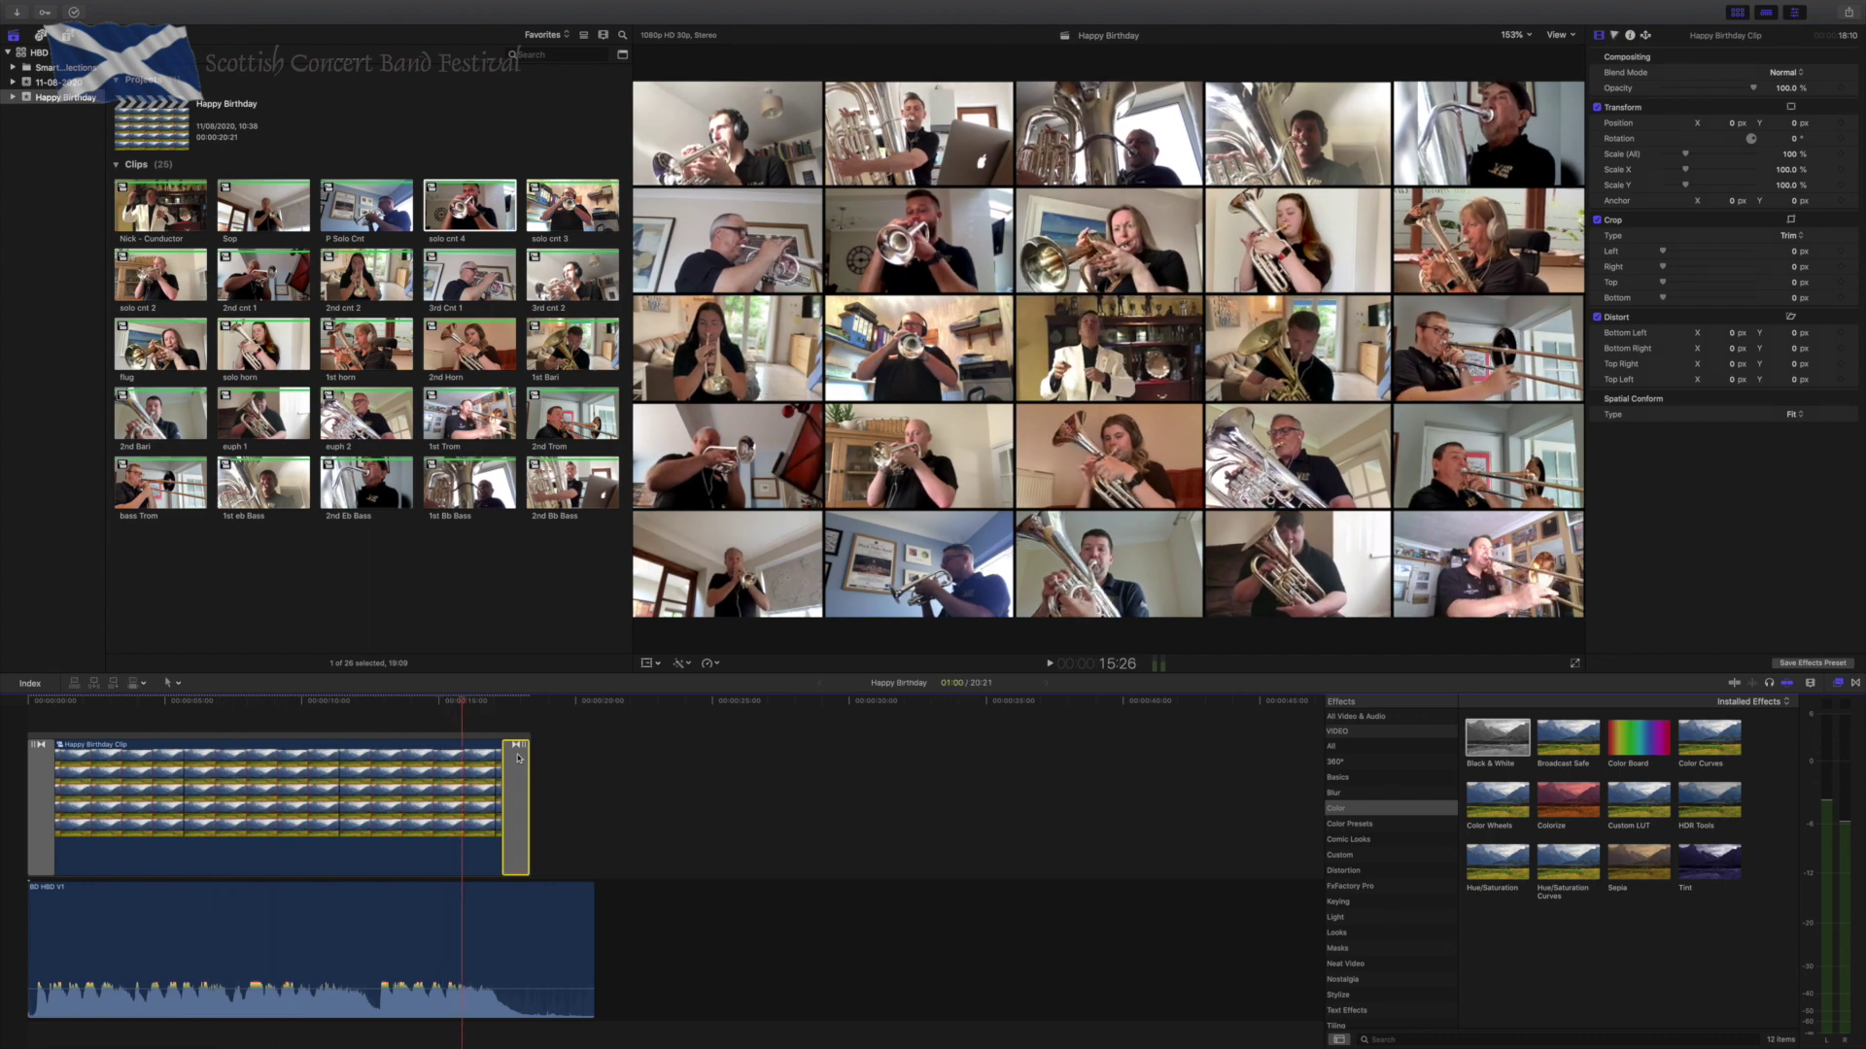
{"action": "left_click", "coordinate": [46, 812]}
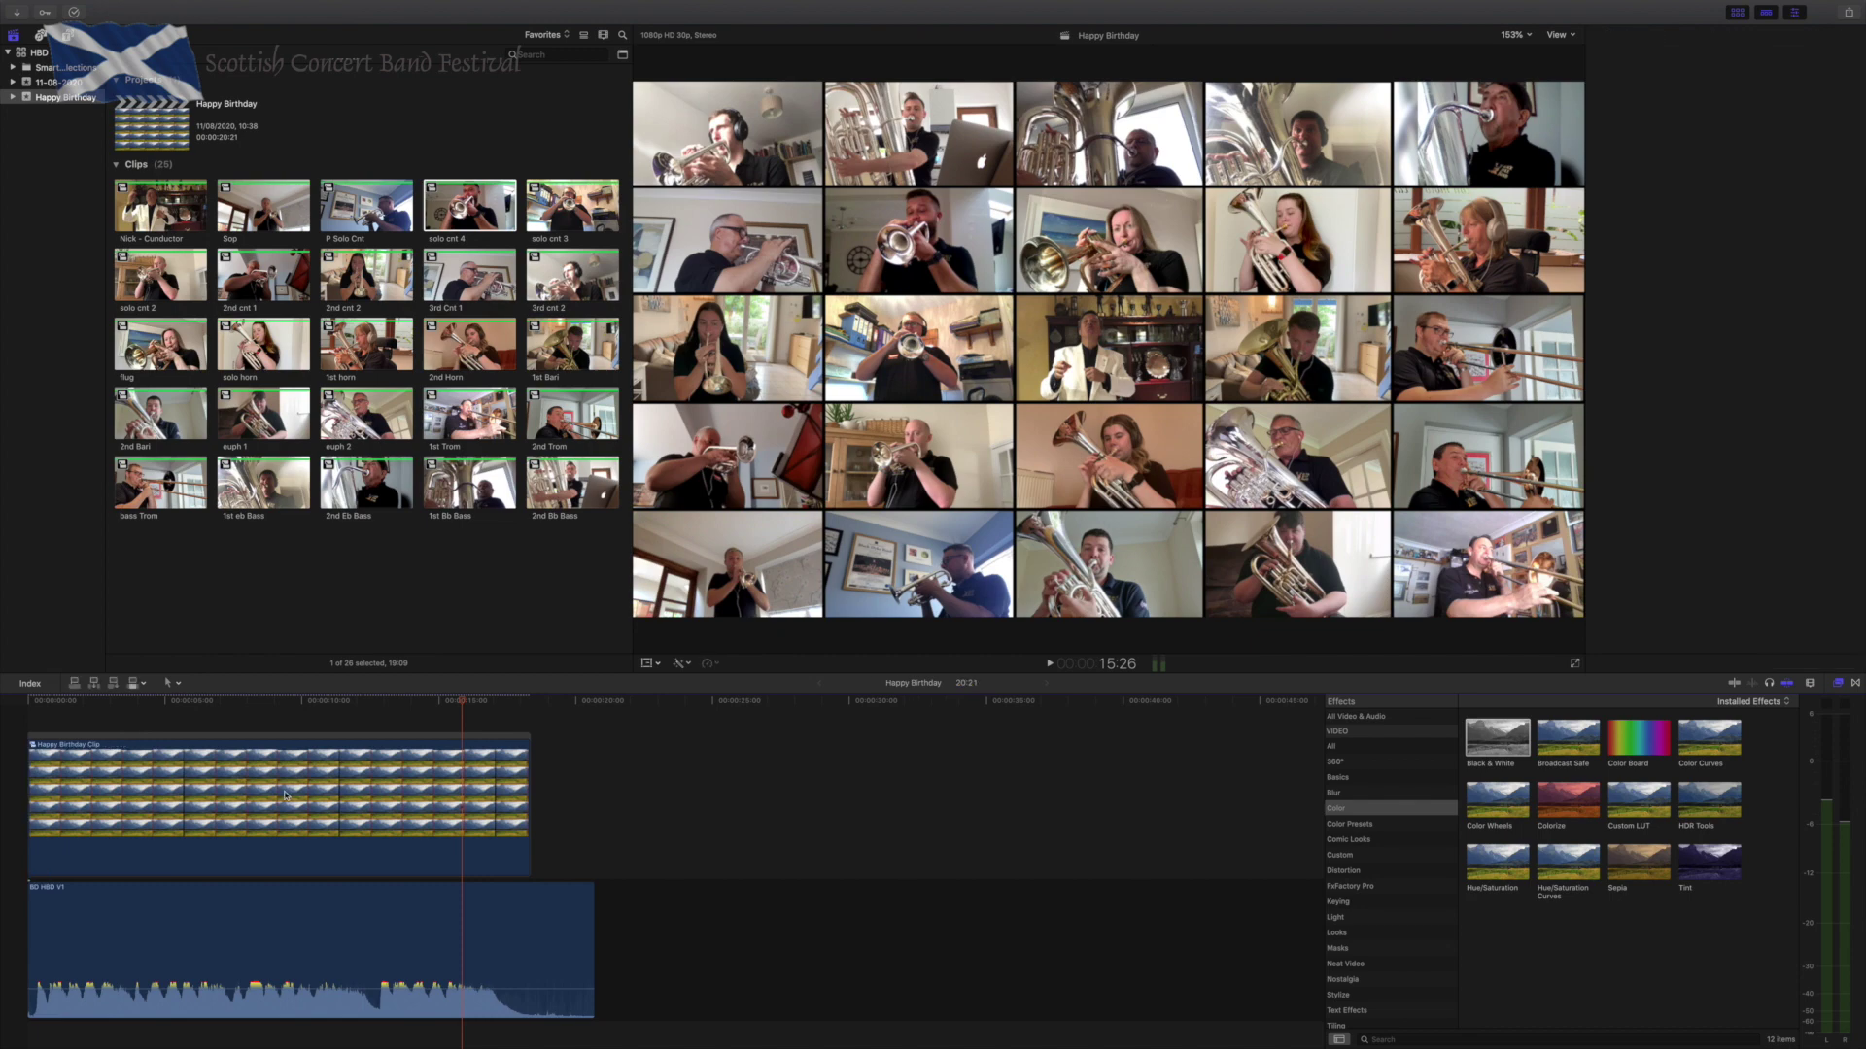
{"action": "left_click", "coordinate": [500, 810]}
{"action": "left_click_drag", "start_coordinate": [526, 808], "coordinate": [171, 808]}
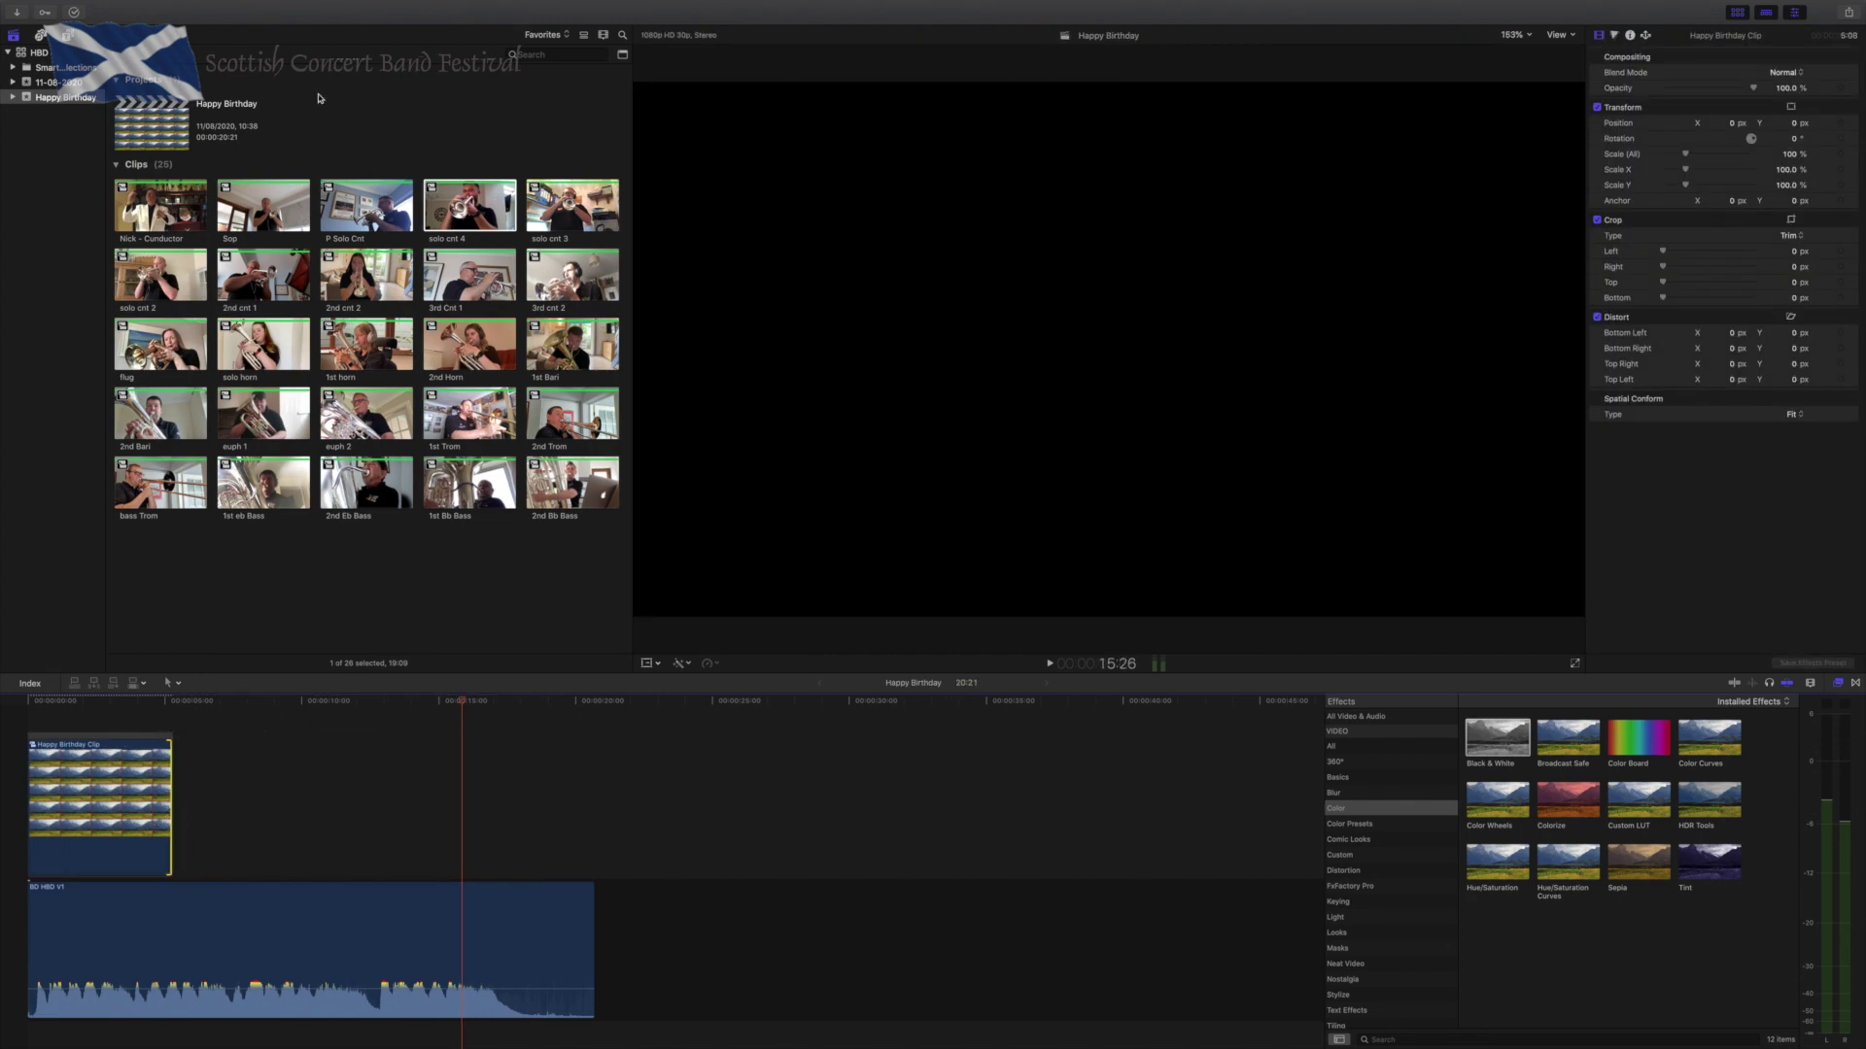
Add the custom 3 Videos generator at the timeline's start beneath the Happy Birthday Clip and place the playhead at 6:01.
{"action": "left_click", "coordinate": [68, 35]}
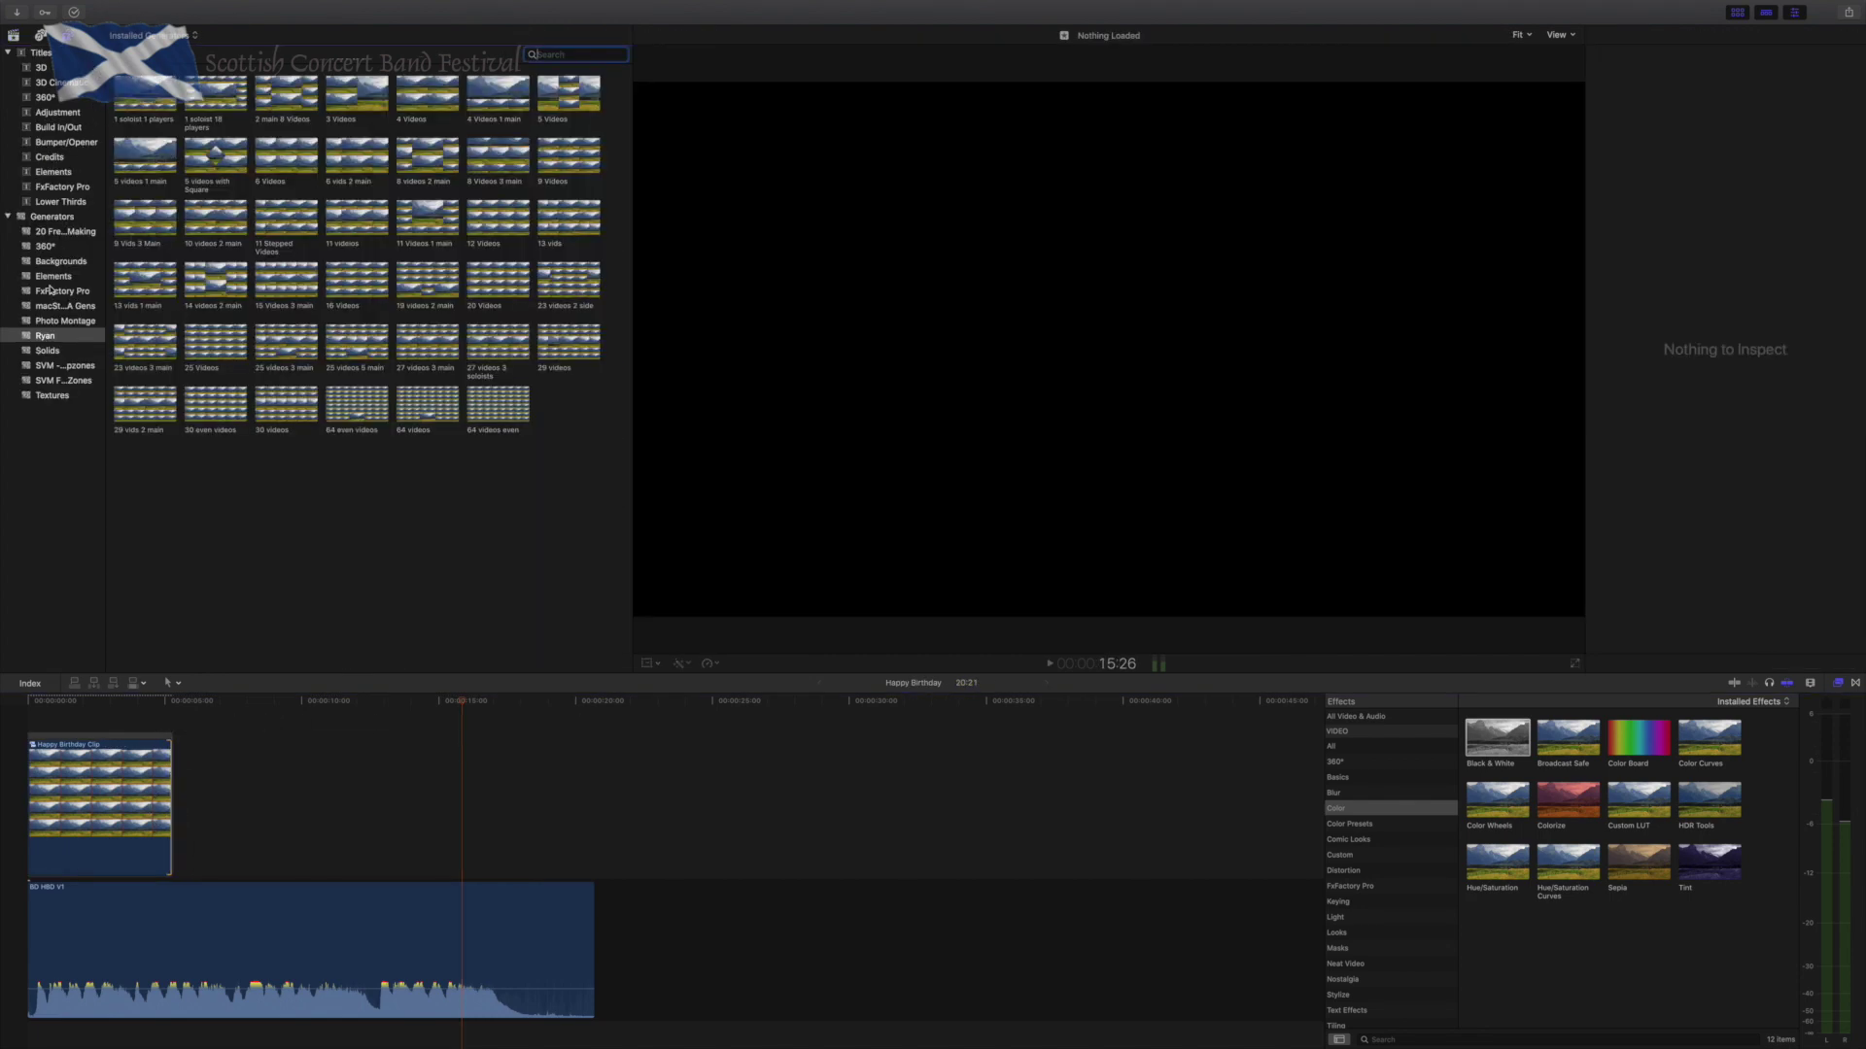
{"action": "left_click", "coordinate": [65, 337]}
{"action": "left_click_drag", "start_coordinate": [356, 104], "coordinate": [13, 821]}
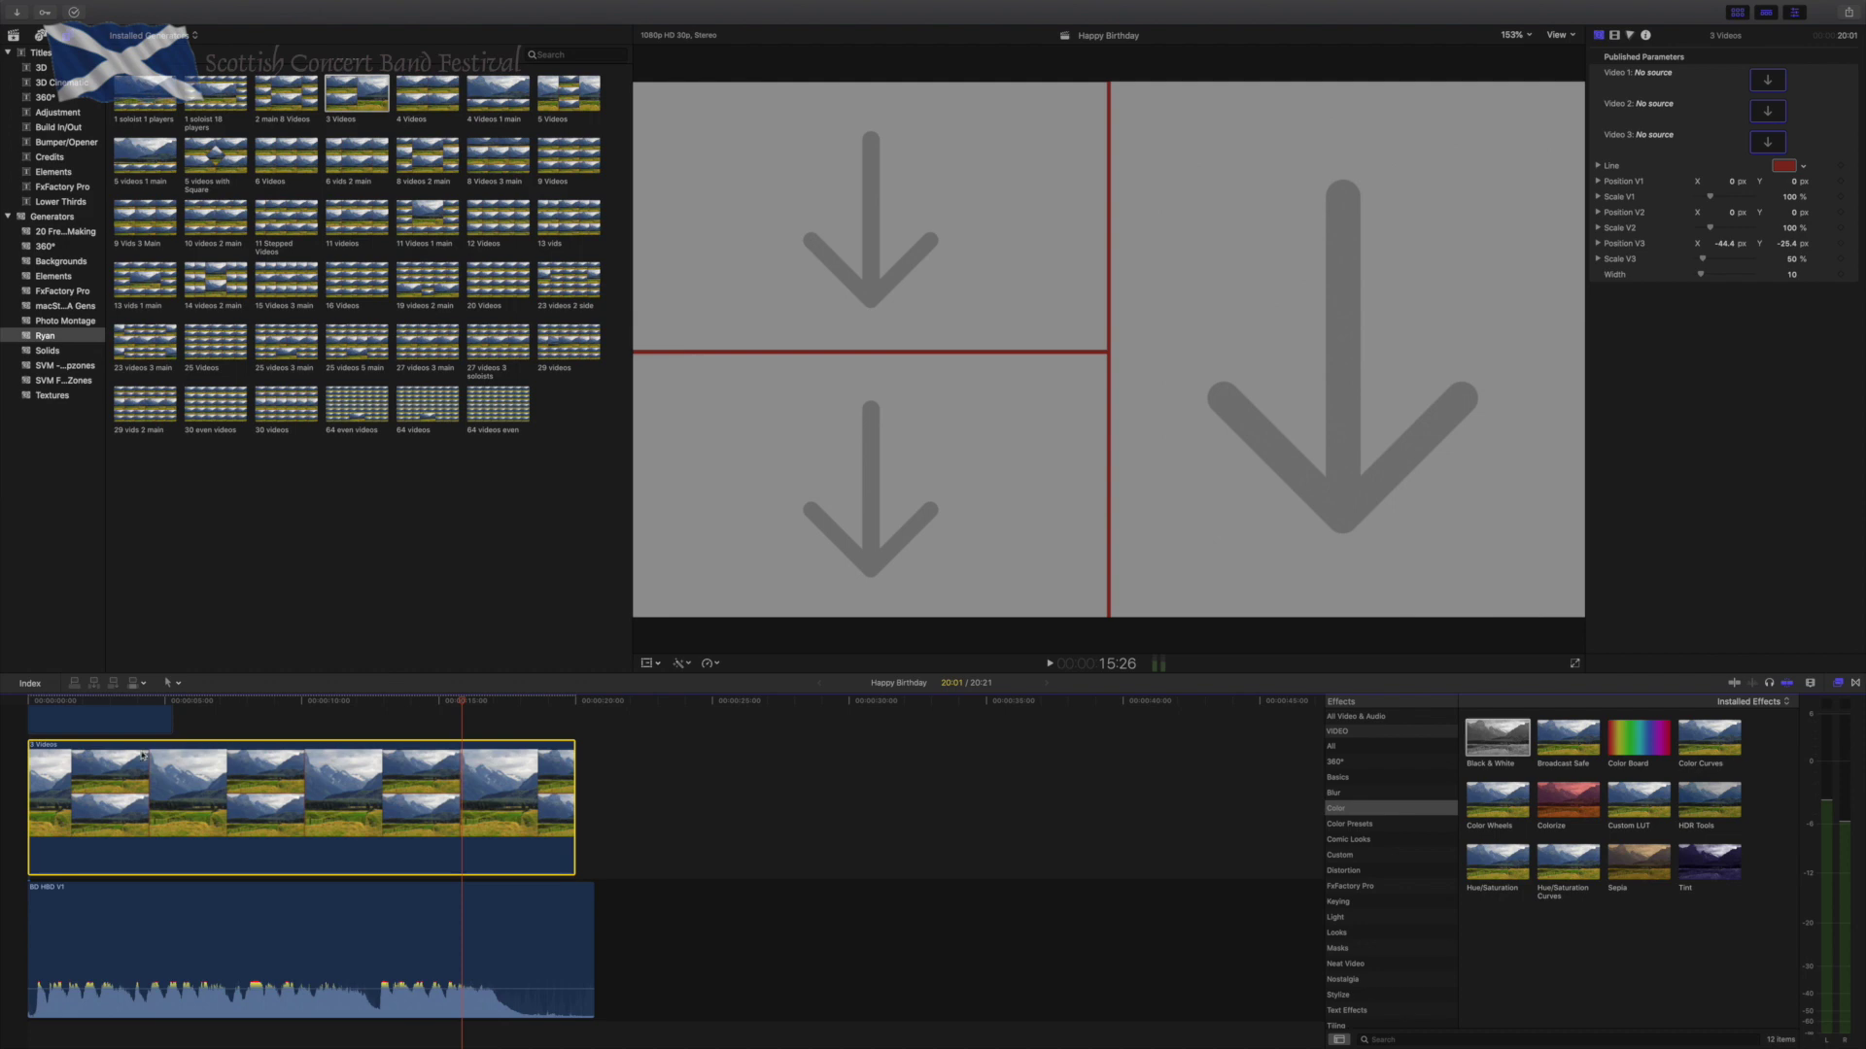
{"action": "left_click", "coordinate": [198, 724]}
{"action": "left_click", "coordinate": [193, 779]}
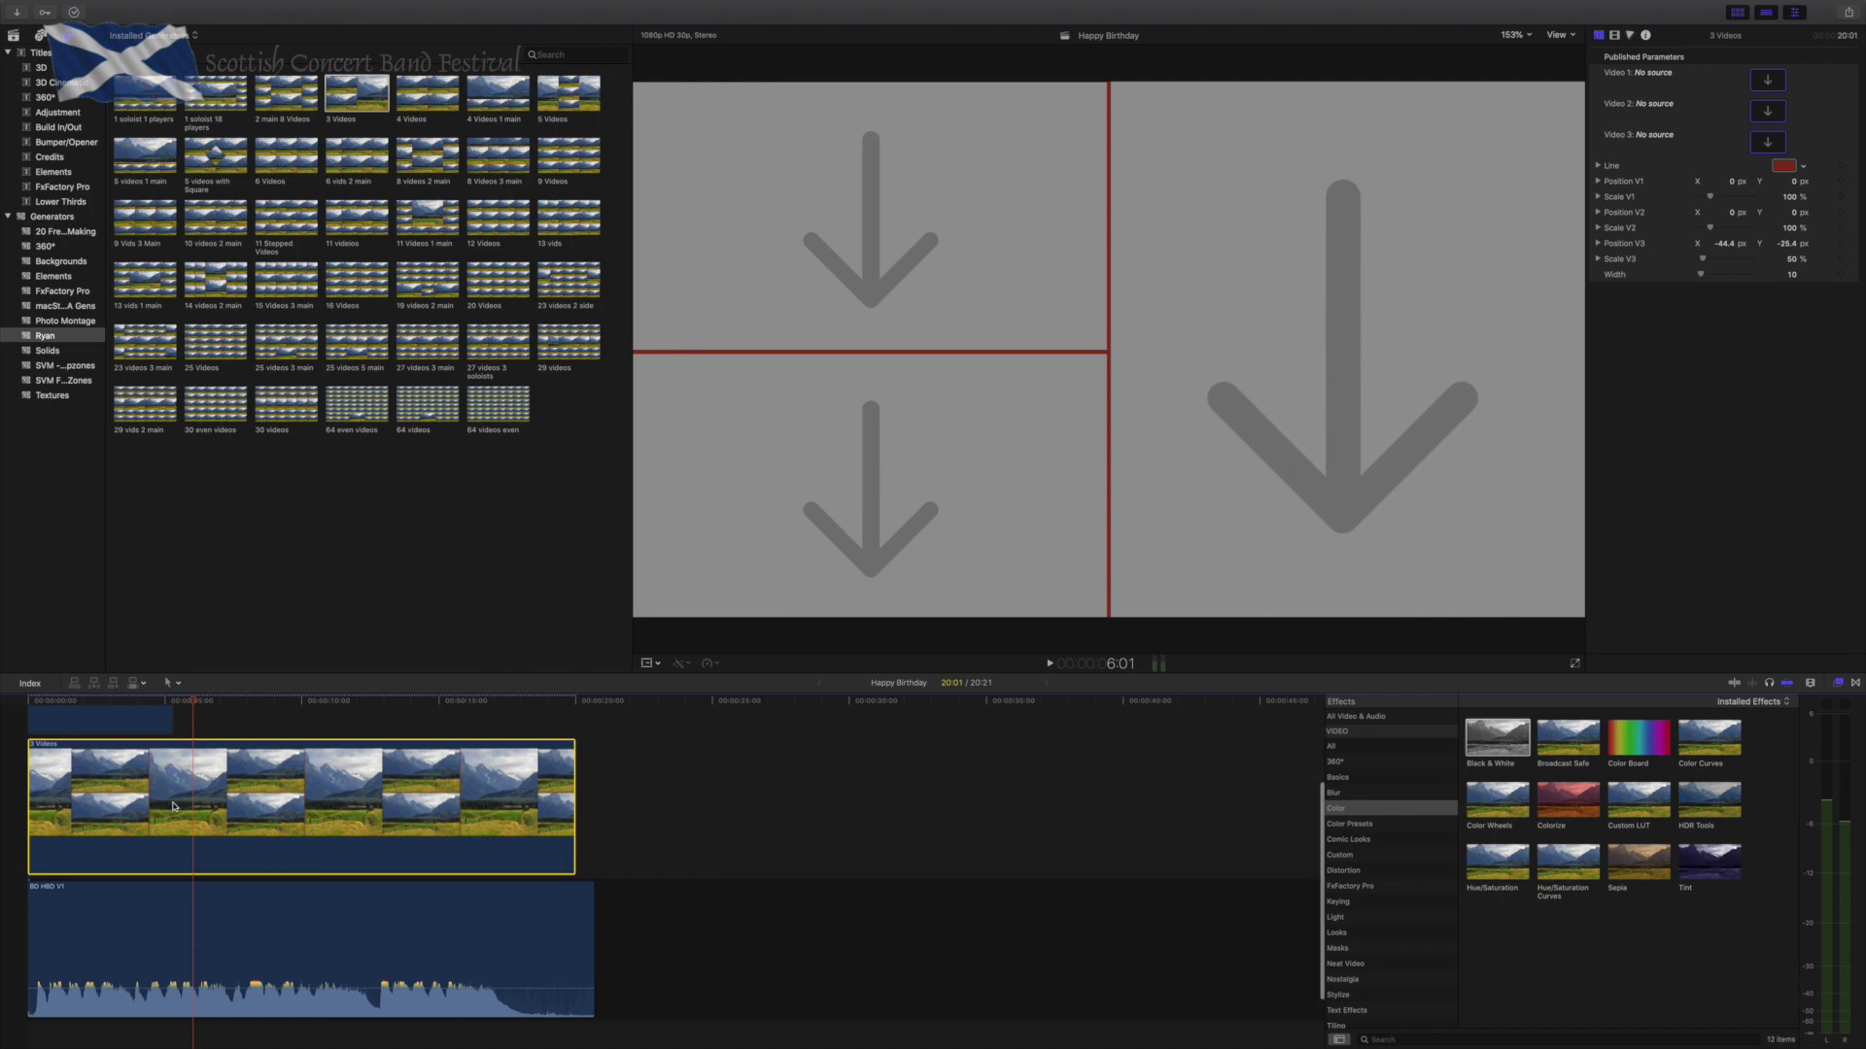
Set the Line colour of the 3 Videos generator to black.
{"action": "left_click", "coordinate": [1805, 167]}
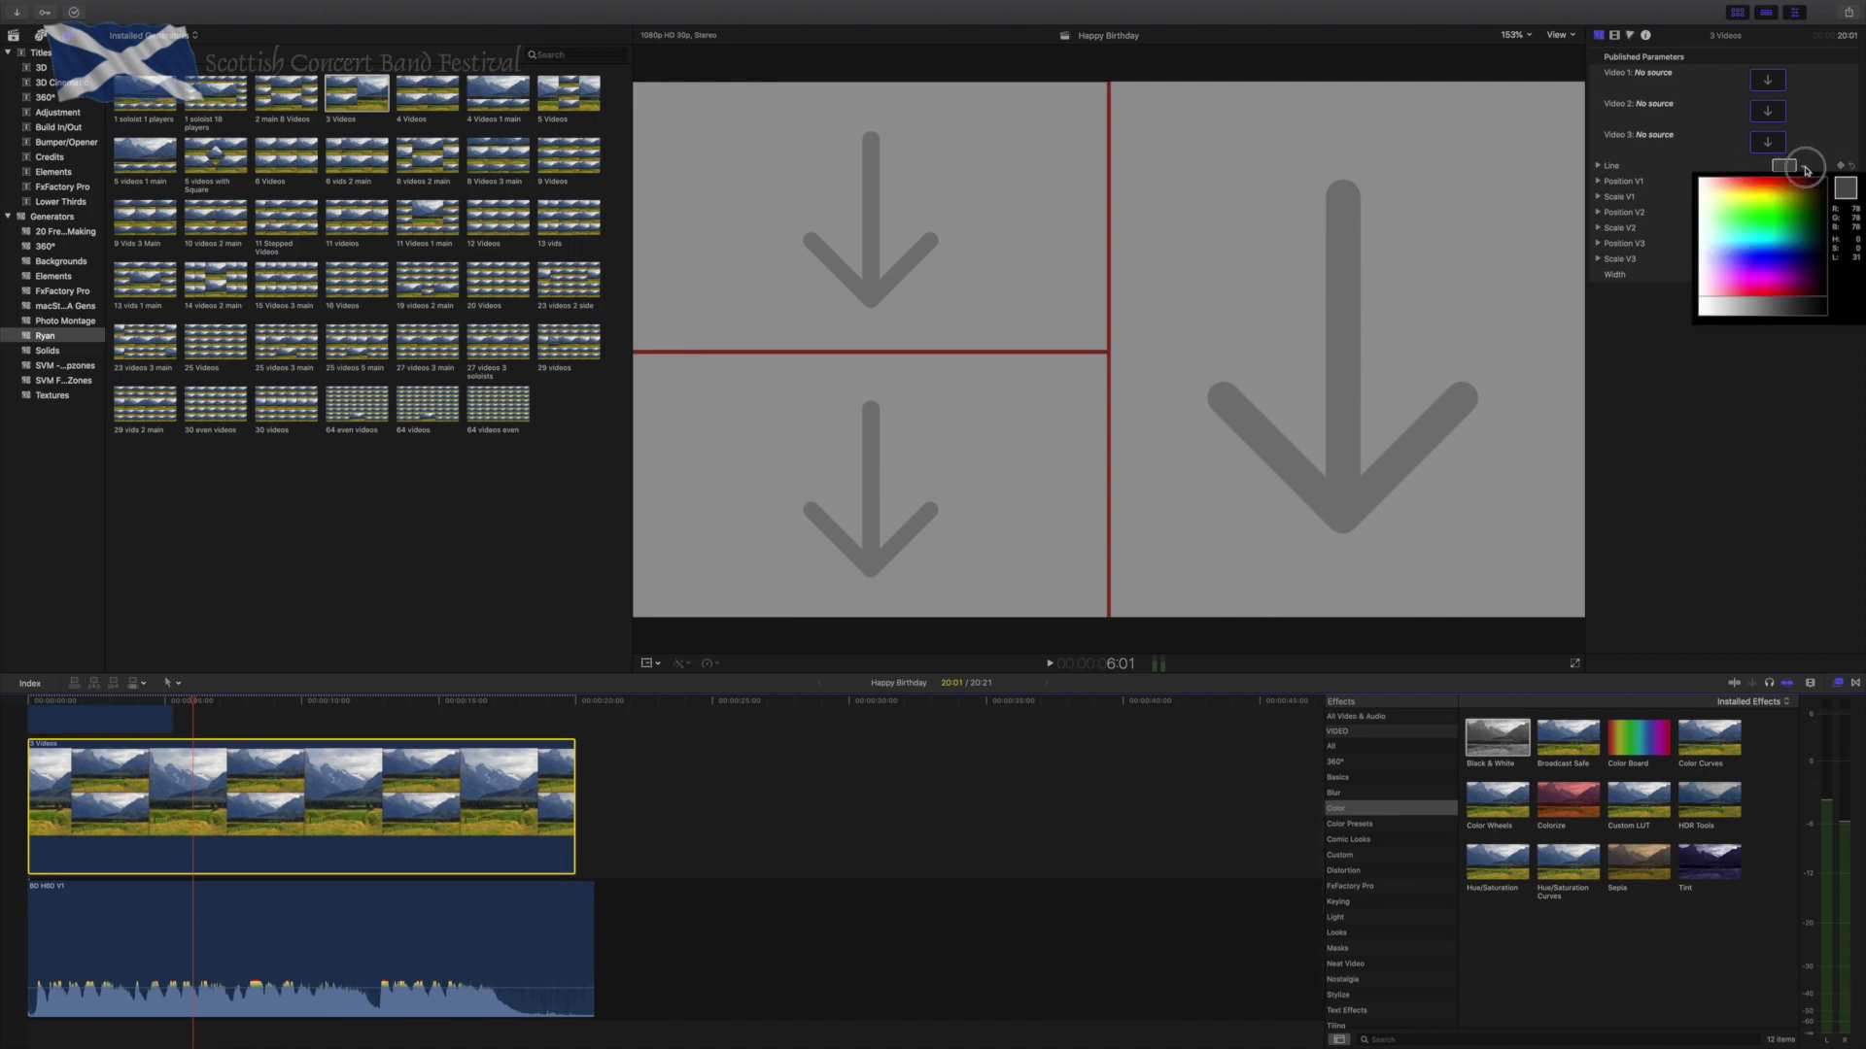
{"action": "left_click", "coordinate": [1826, 182]}
{"action": "left_click", "coordinate": [1810, 134]}
Assign the P Solo Cnt clip to Video 1 and the euph 2 clip to Video 2 of the 3 Videos generator.
{"action": "left_click", "coordinate": [1767, 80]}
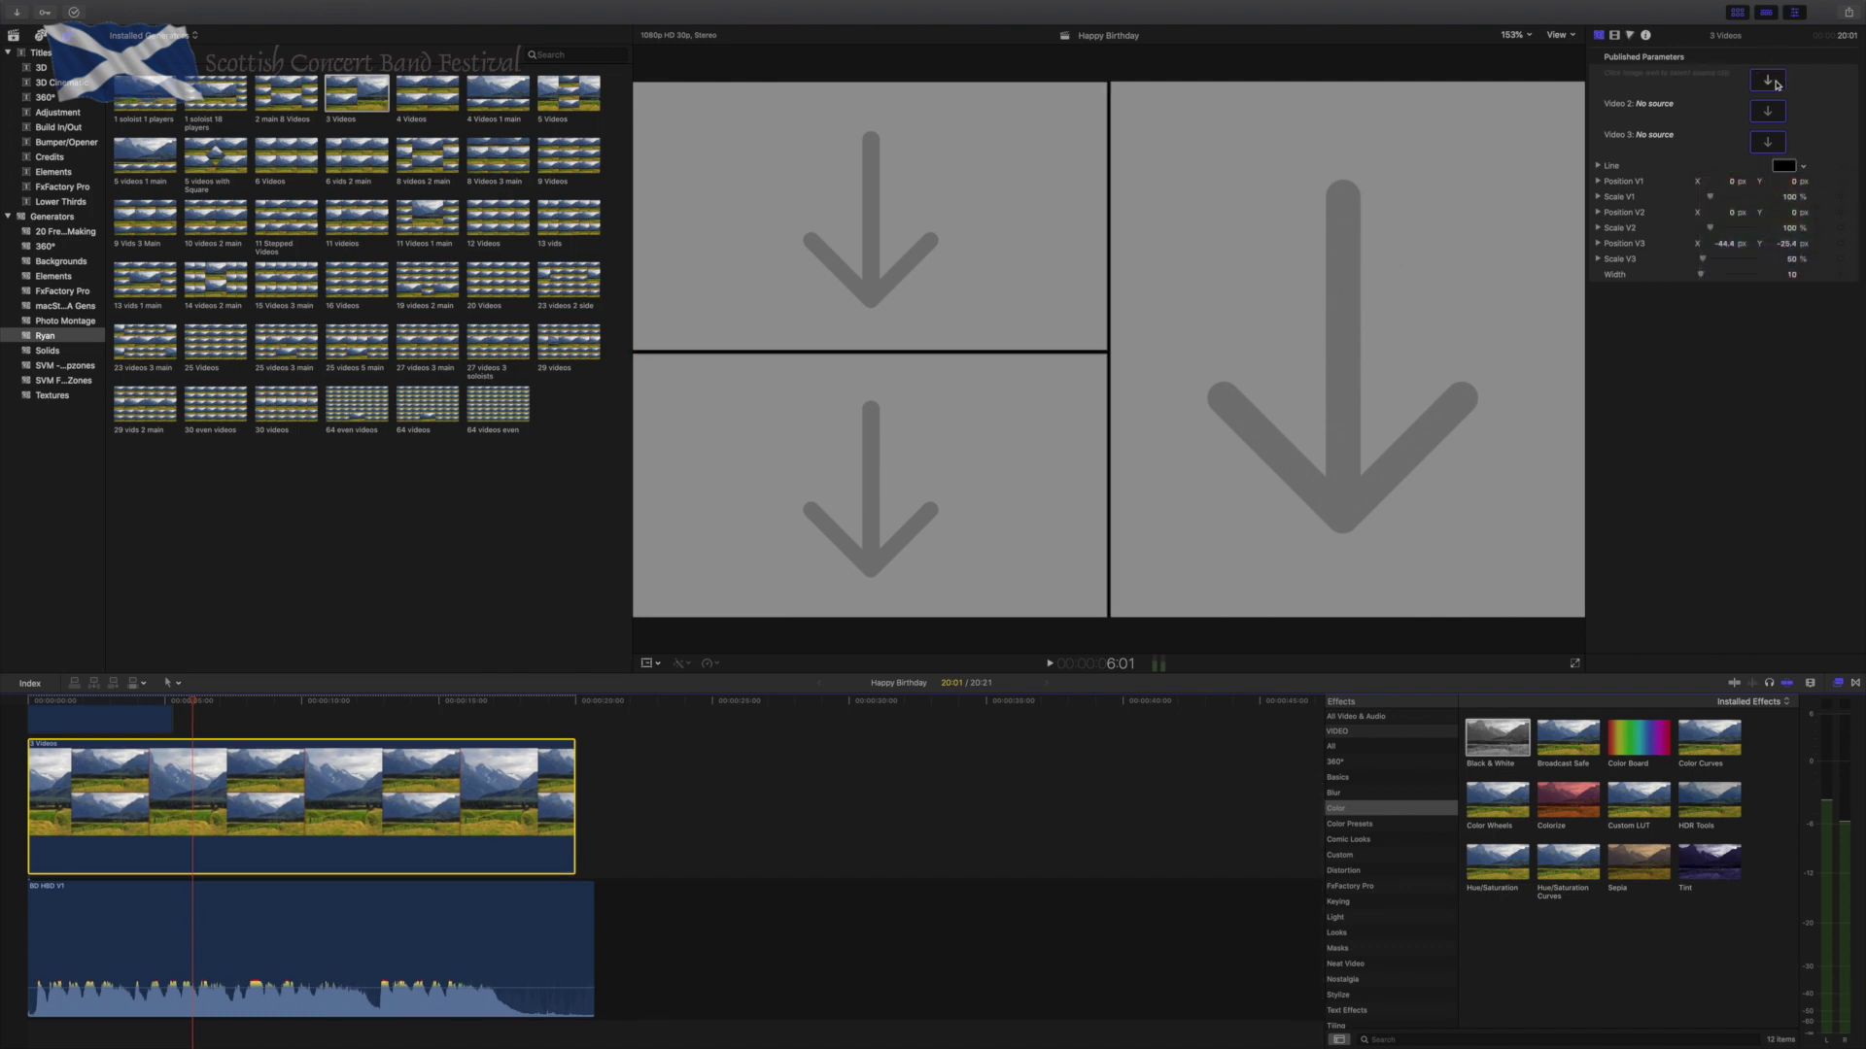
{"action": "left_click", "coordinate": [19, 38]}
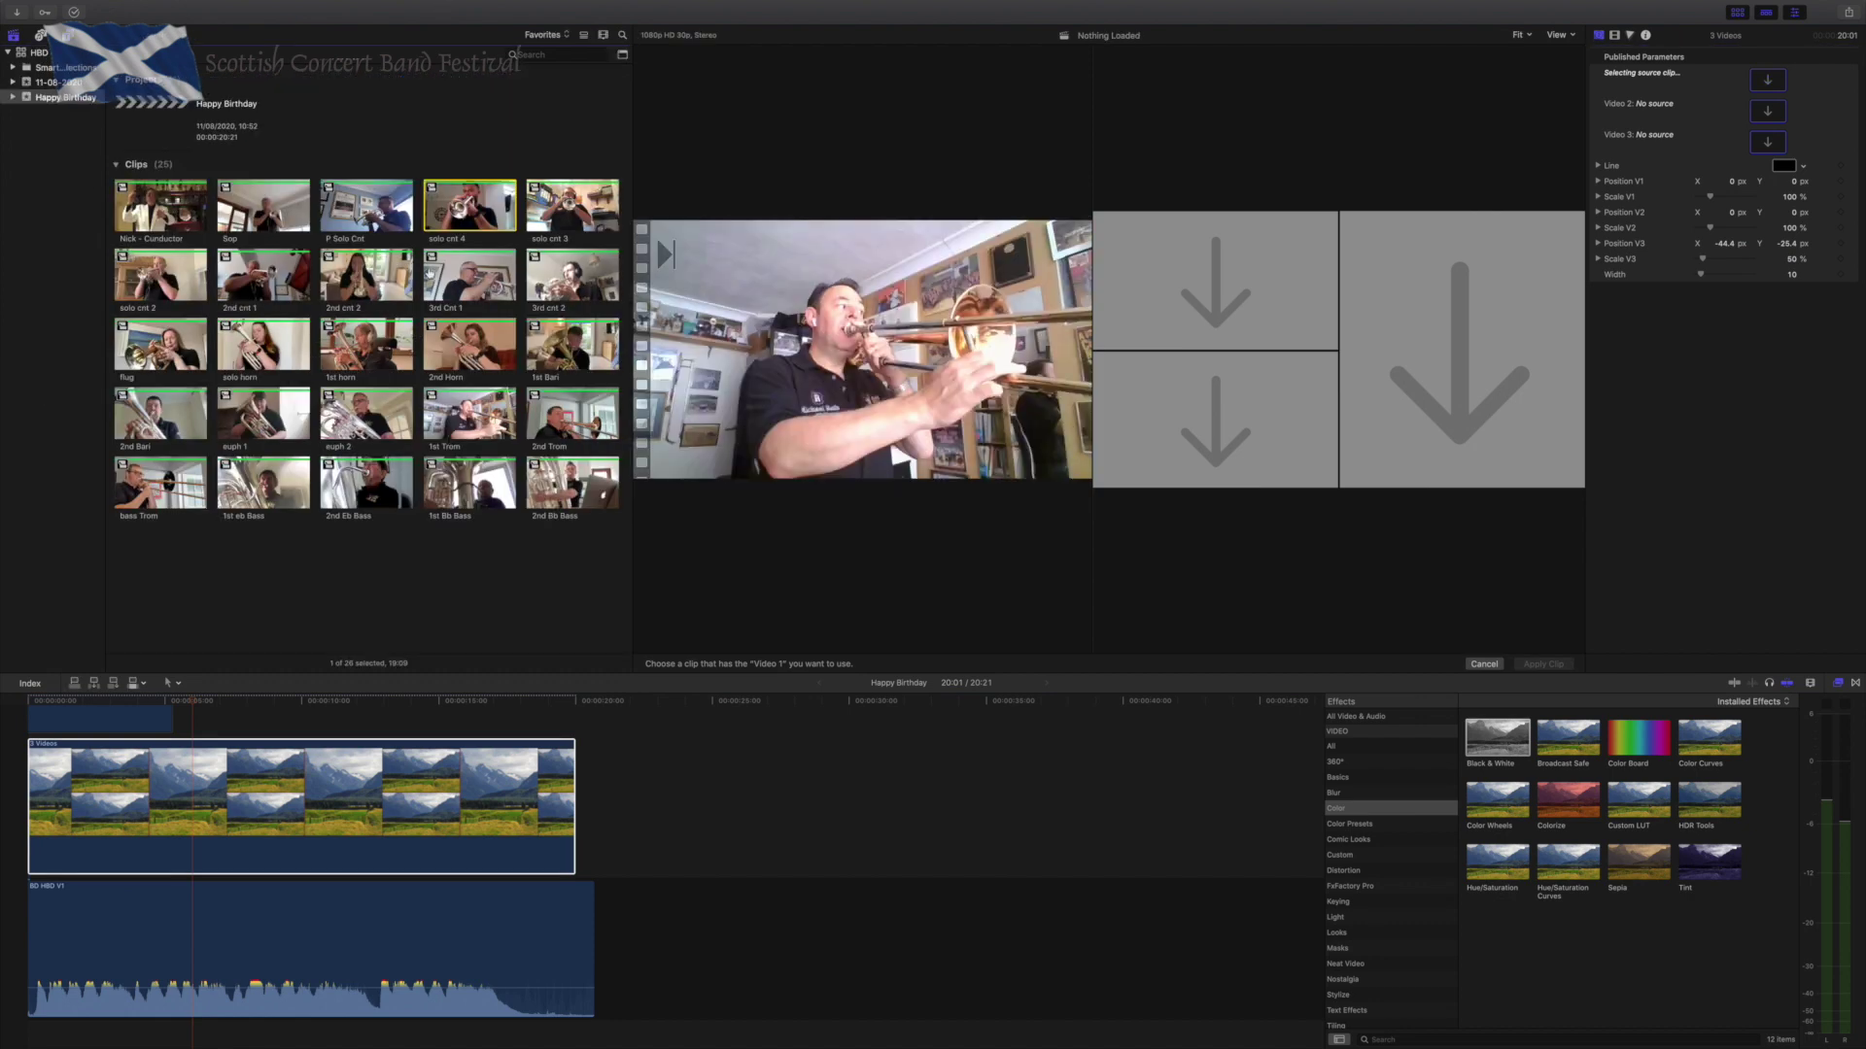
{"action": "left_click", "coordinate": [328, 215]}
{"action": "left_click", "coordinate": [1543, 664]}
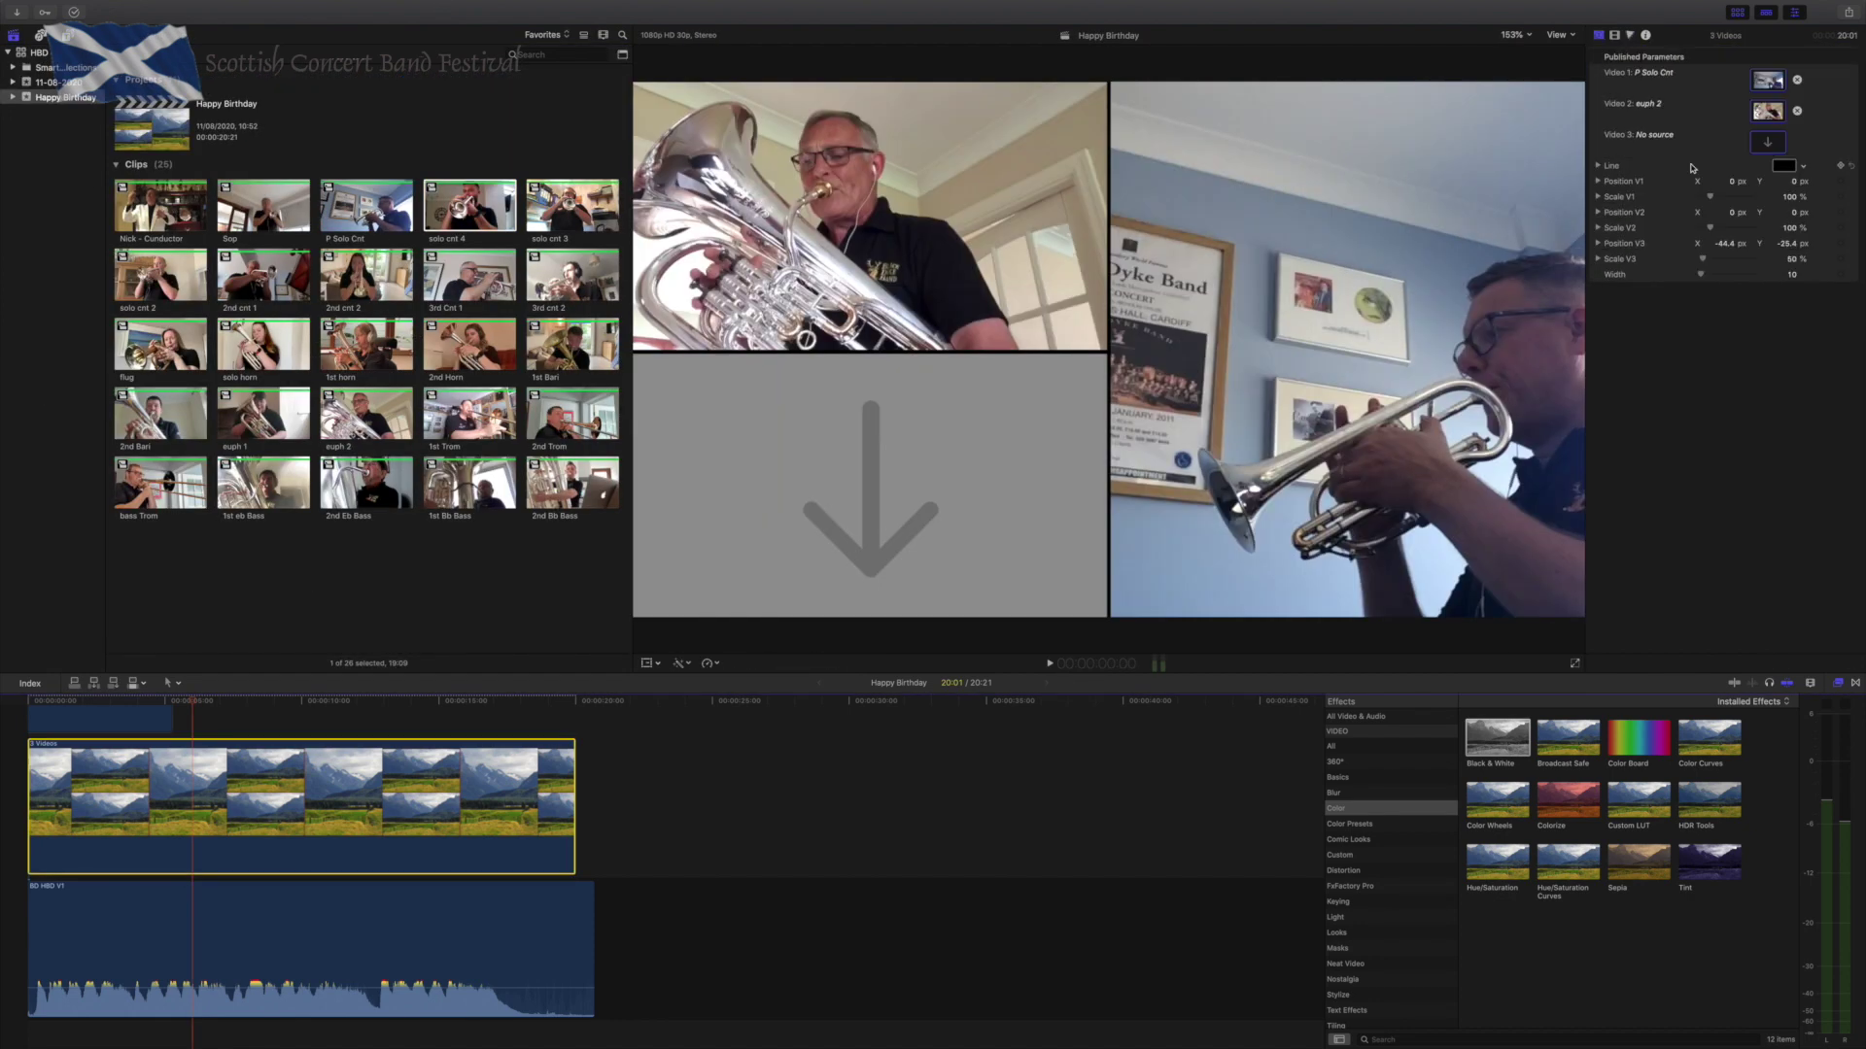
Assign the 1st Bari clip to Video 3 of the 3 Videos generator and turn the generator into a compound clip with the default name.
{"action": "left_click", "coordinate": [1768, 142]}
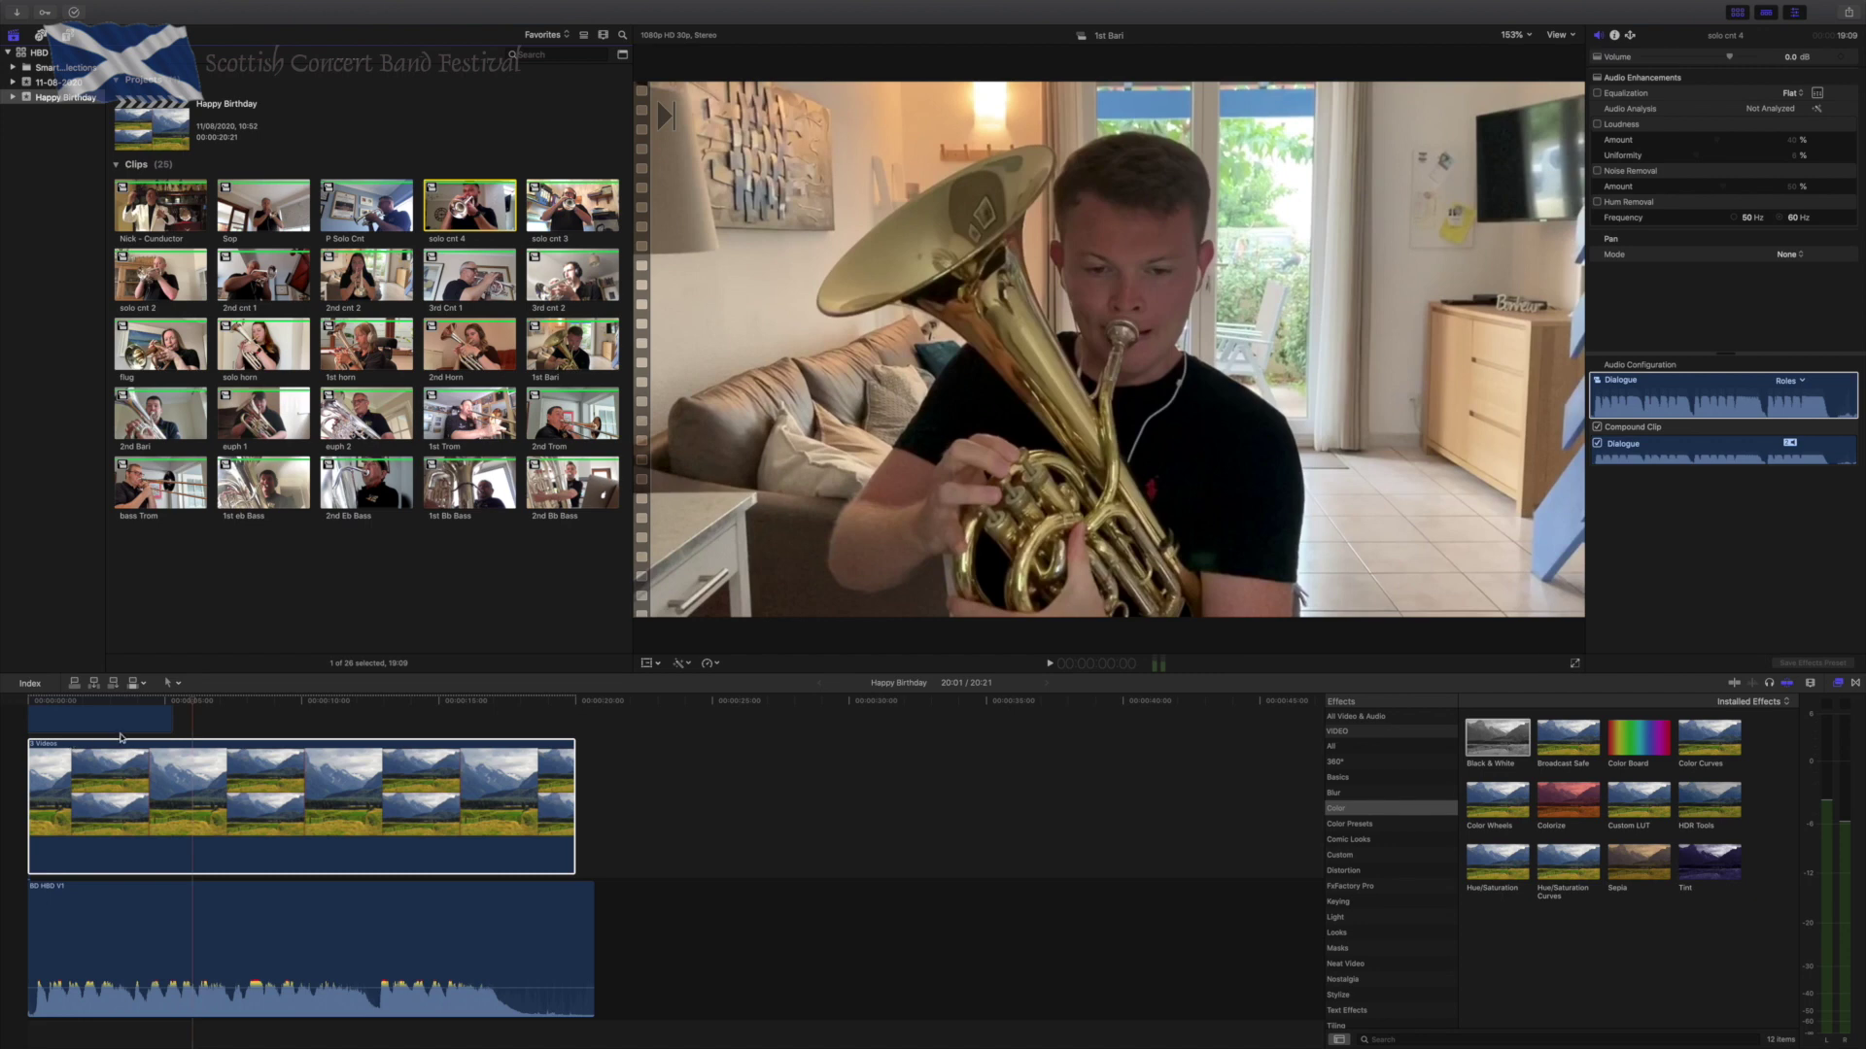
{"action": "scroll", "coordinate": [200, 809], "scroll_direction": "up", "scroll_amount": 3}
{"action": "left_click", "coordinate": [211, 831]}
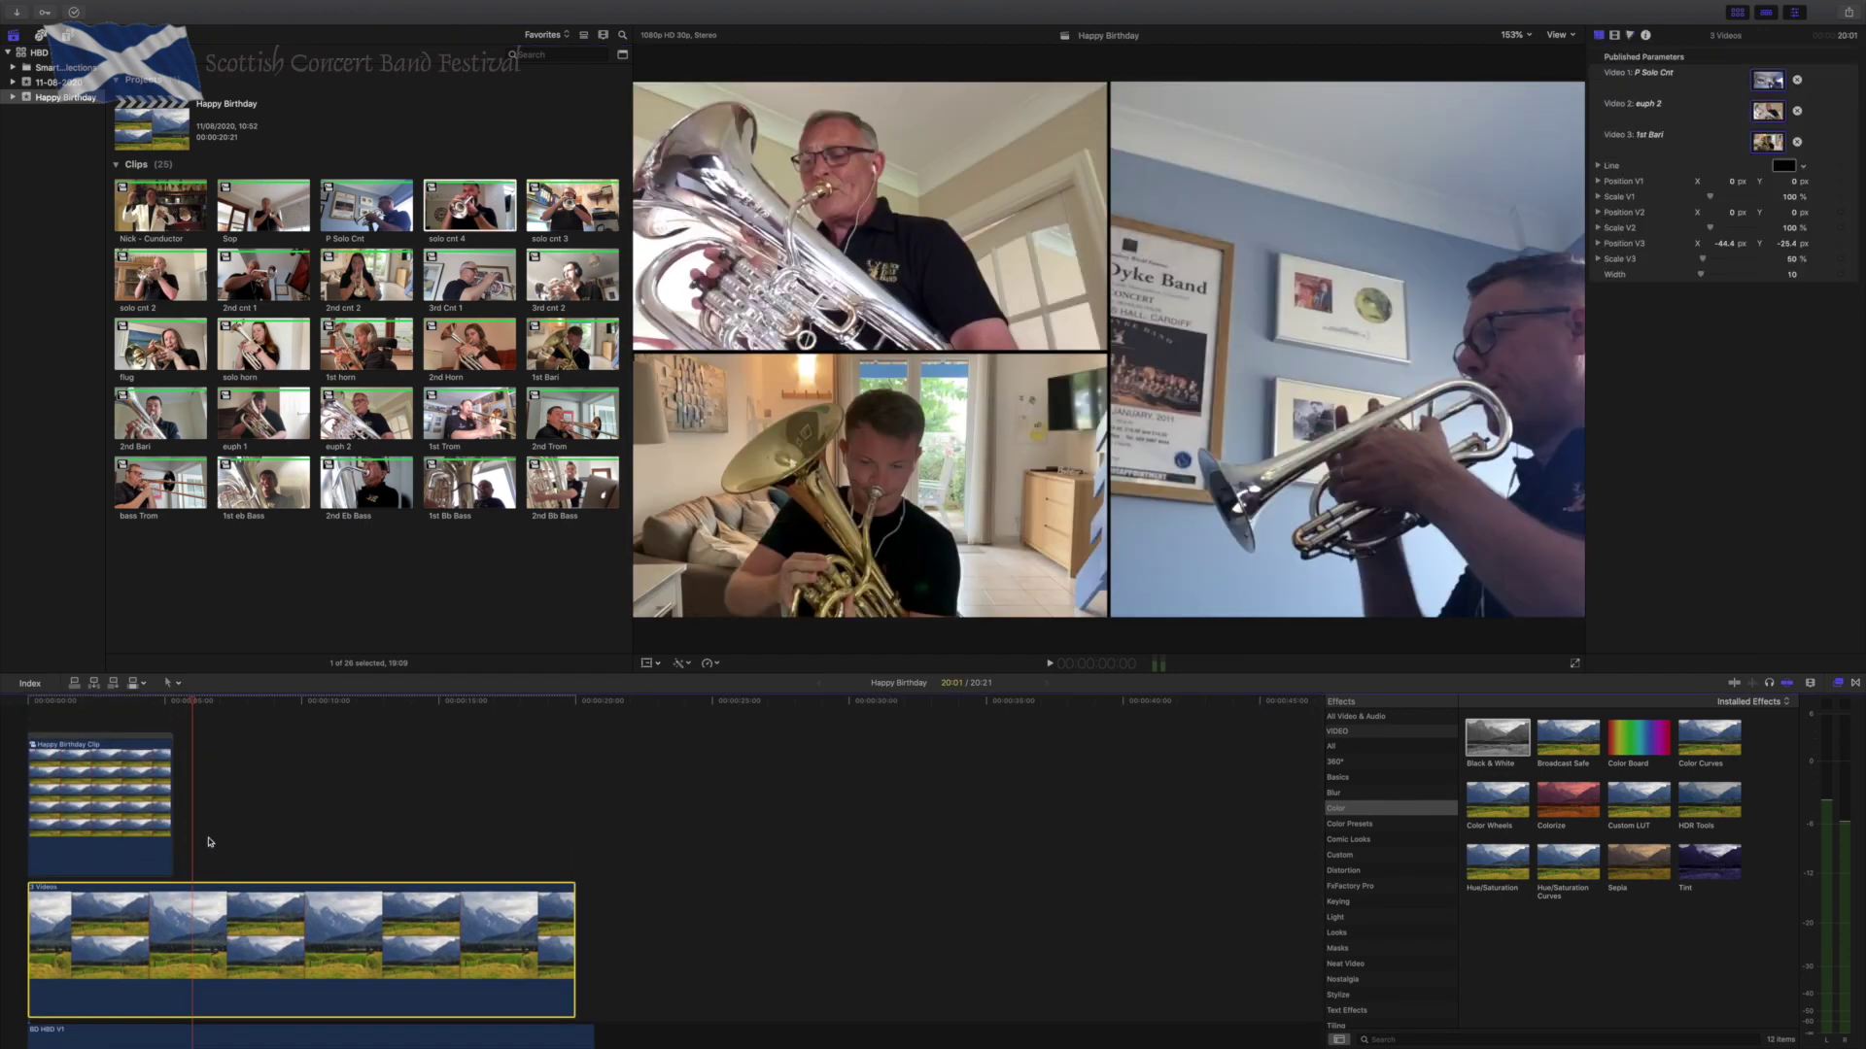
{"action": "key", "text": "alt+g"}
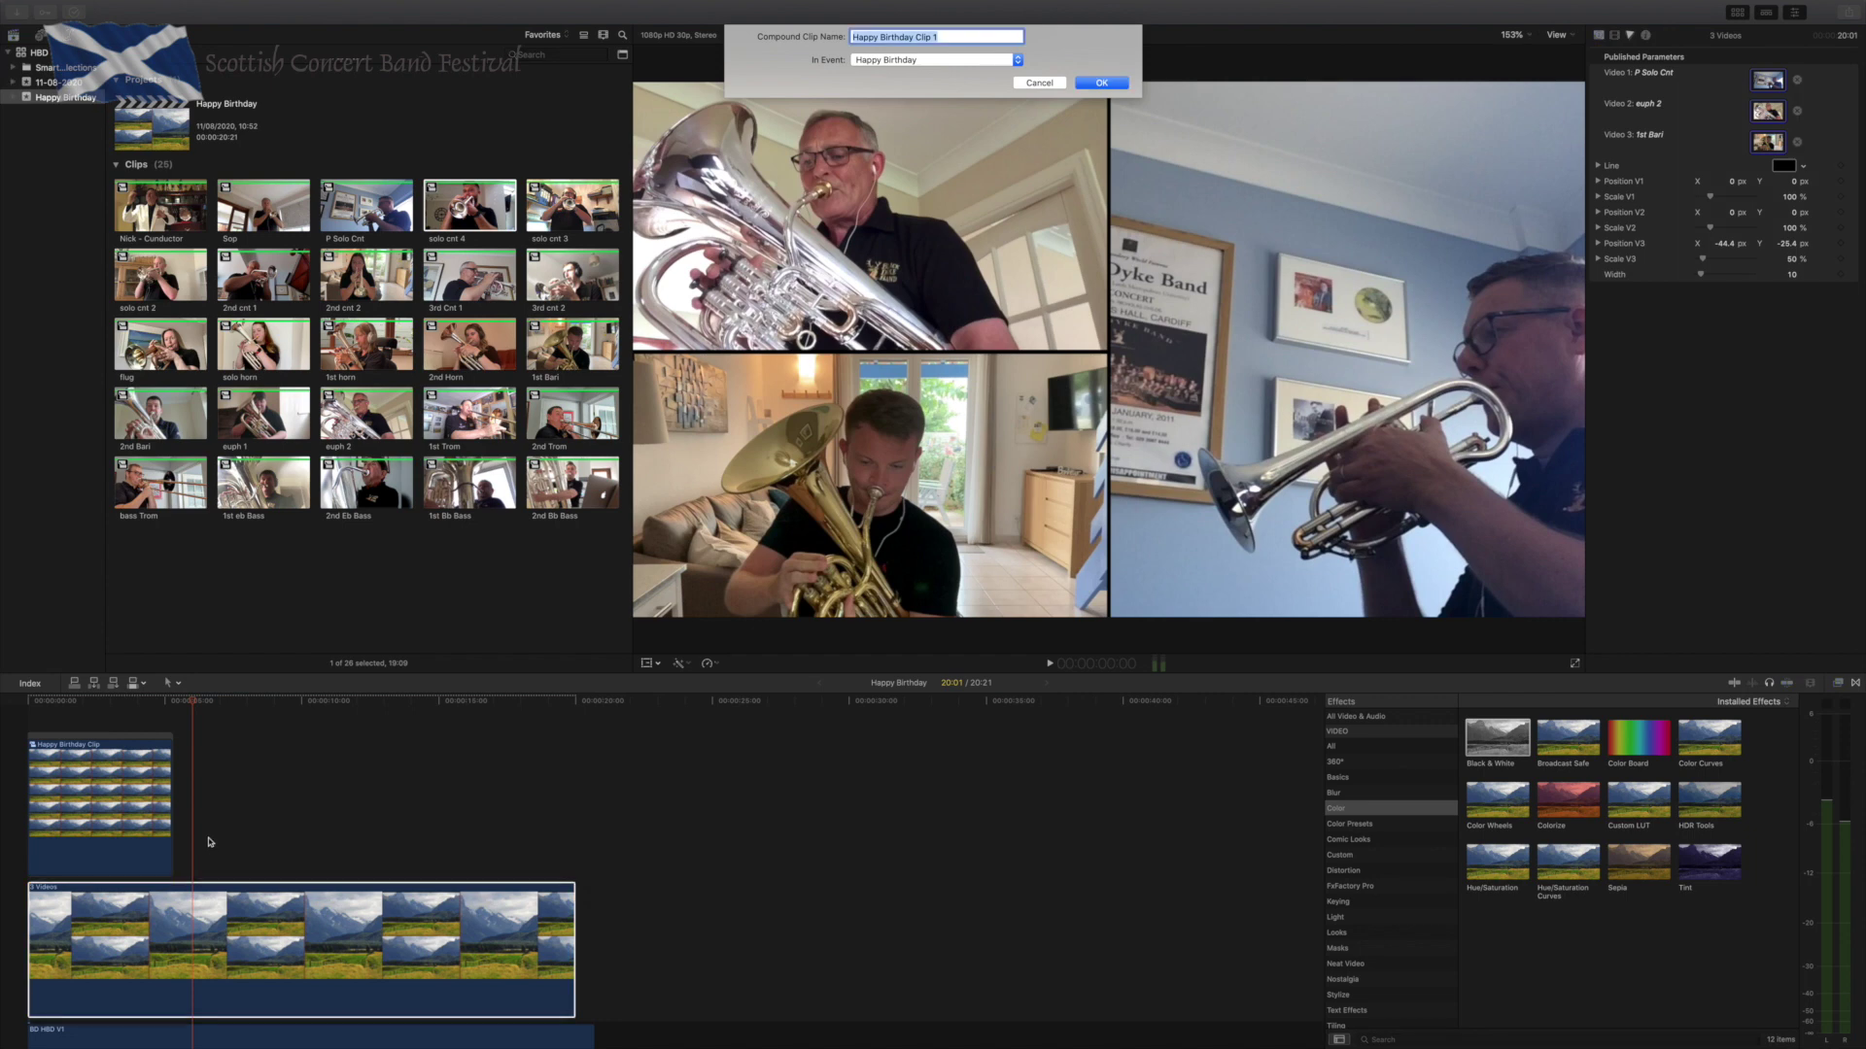
{"action": "left_click", "coordinate": [1094, 84]}
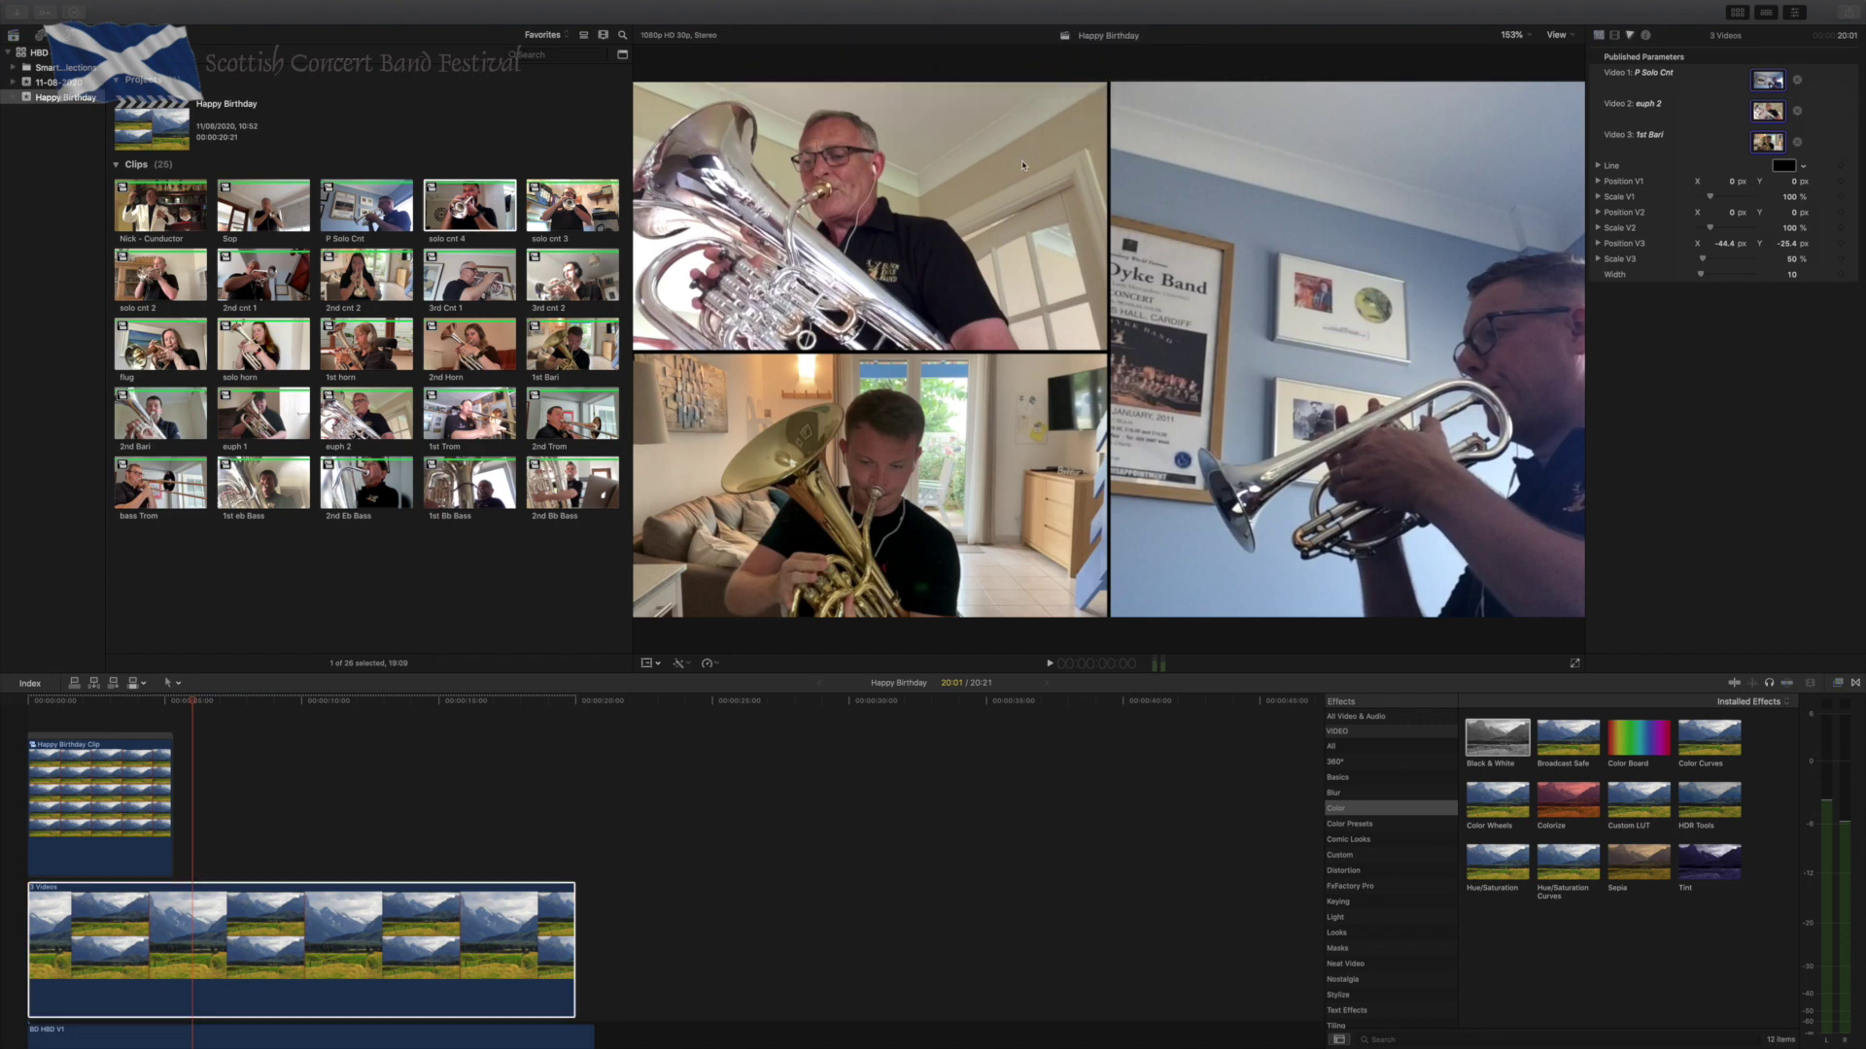
Split the three-video compound clip at 5:08 and remove its first part so the Happy Birthday Clip drops into its place.
{"action": "mouse_move", "coordinate": [192, 703]}
{"action": "left_mouse_down"}
{"action": "mouse_move", "coordinate": [152, 711]}
{"action": "mouse_move", "coordinate": [171, 703]}
{"action": "left_mouse_up"}
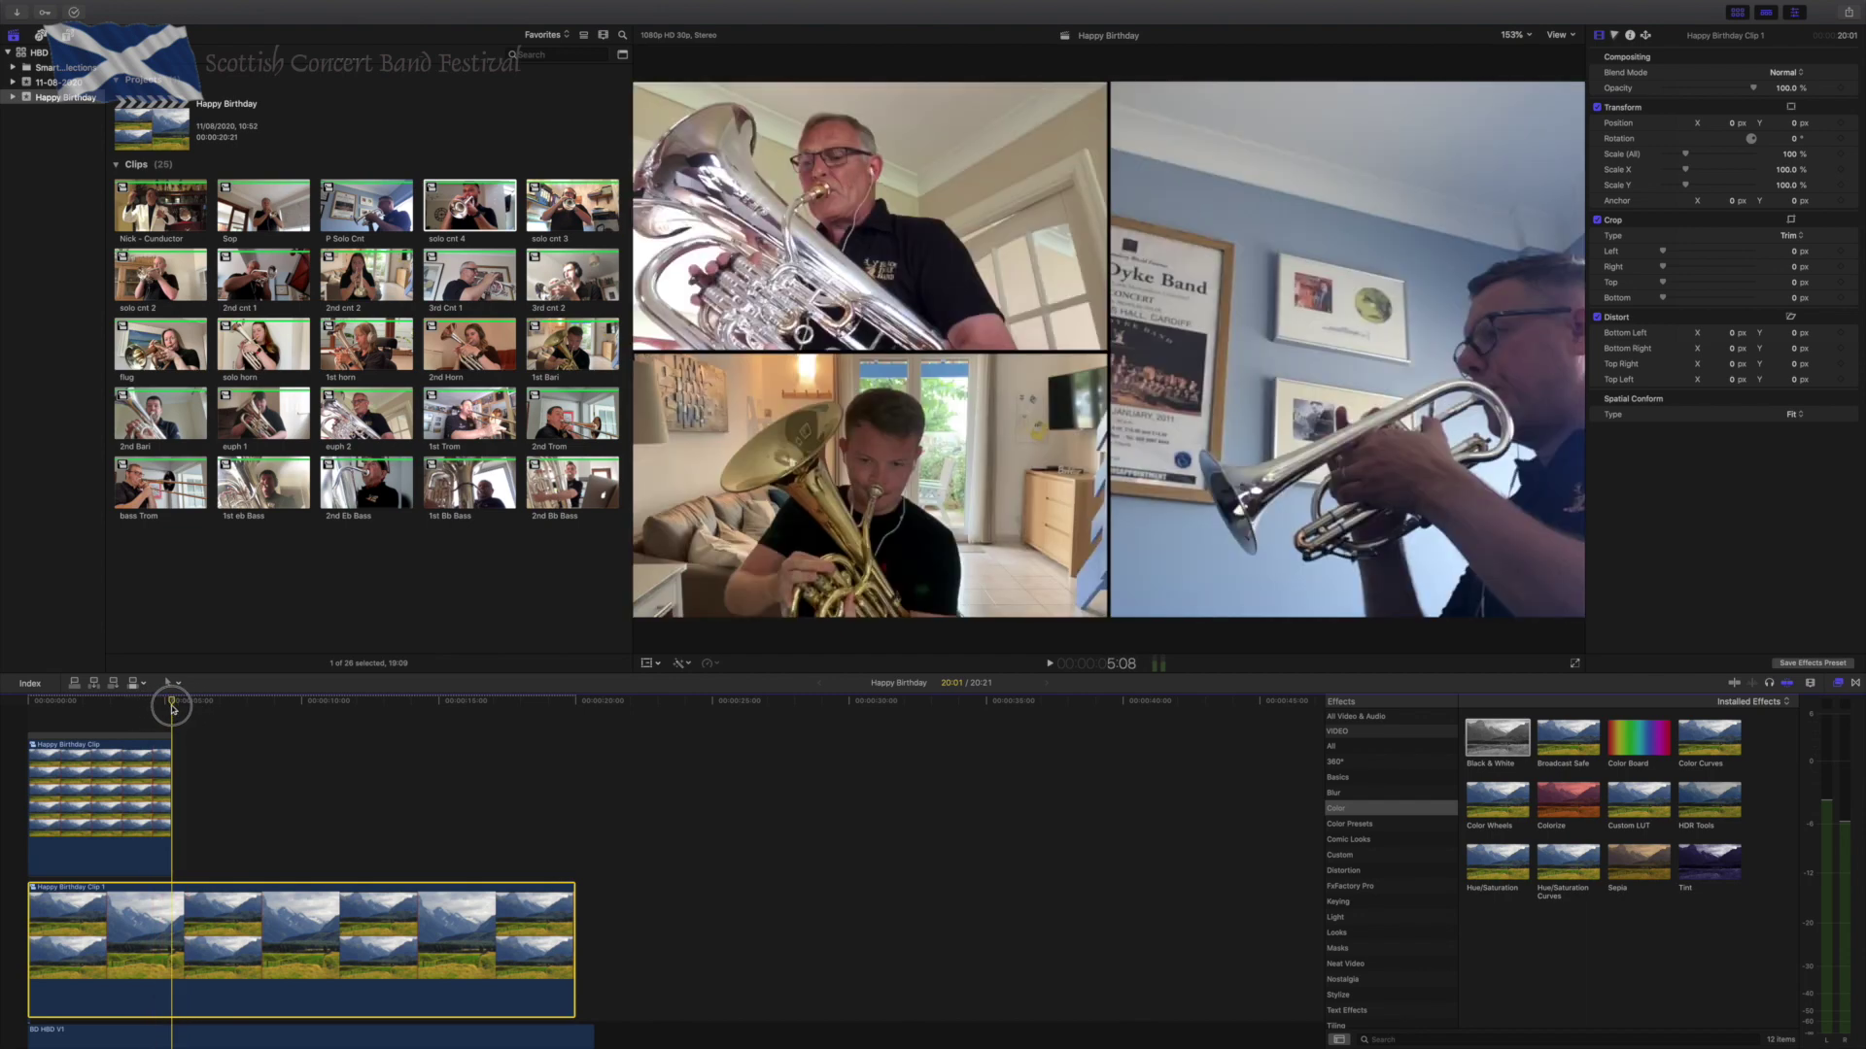
{"action": "left_click", "coordinate": [171, 811]}
{"action": "left_click", "coordinate": [170, 921]}
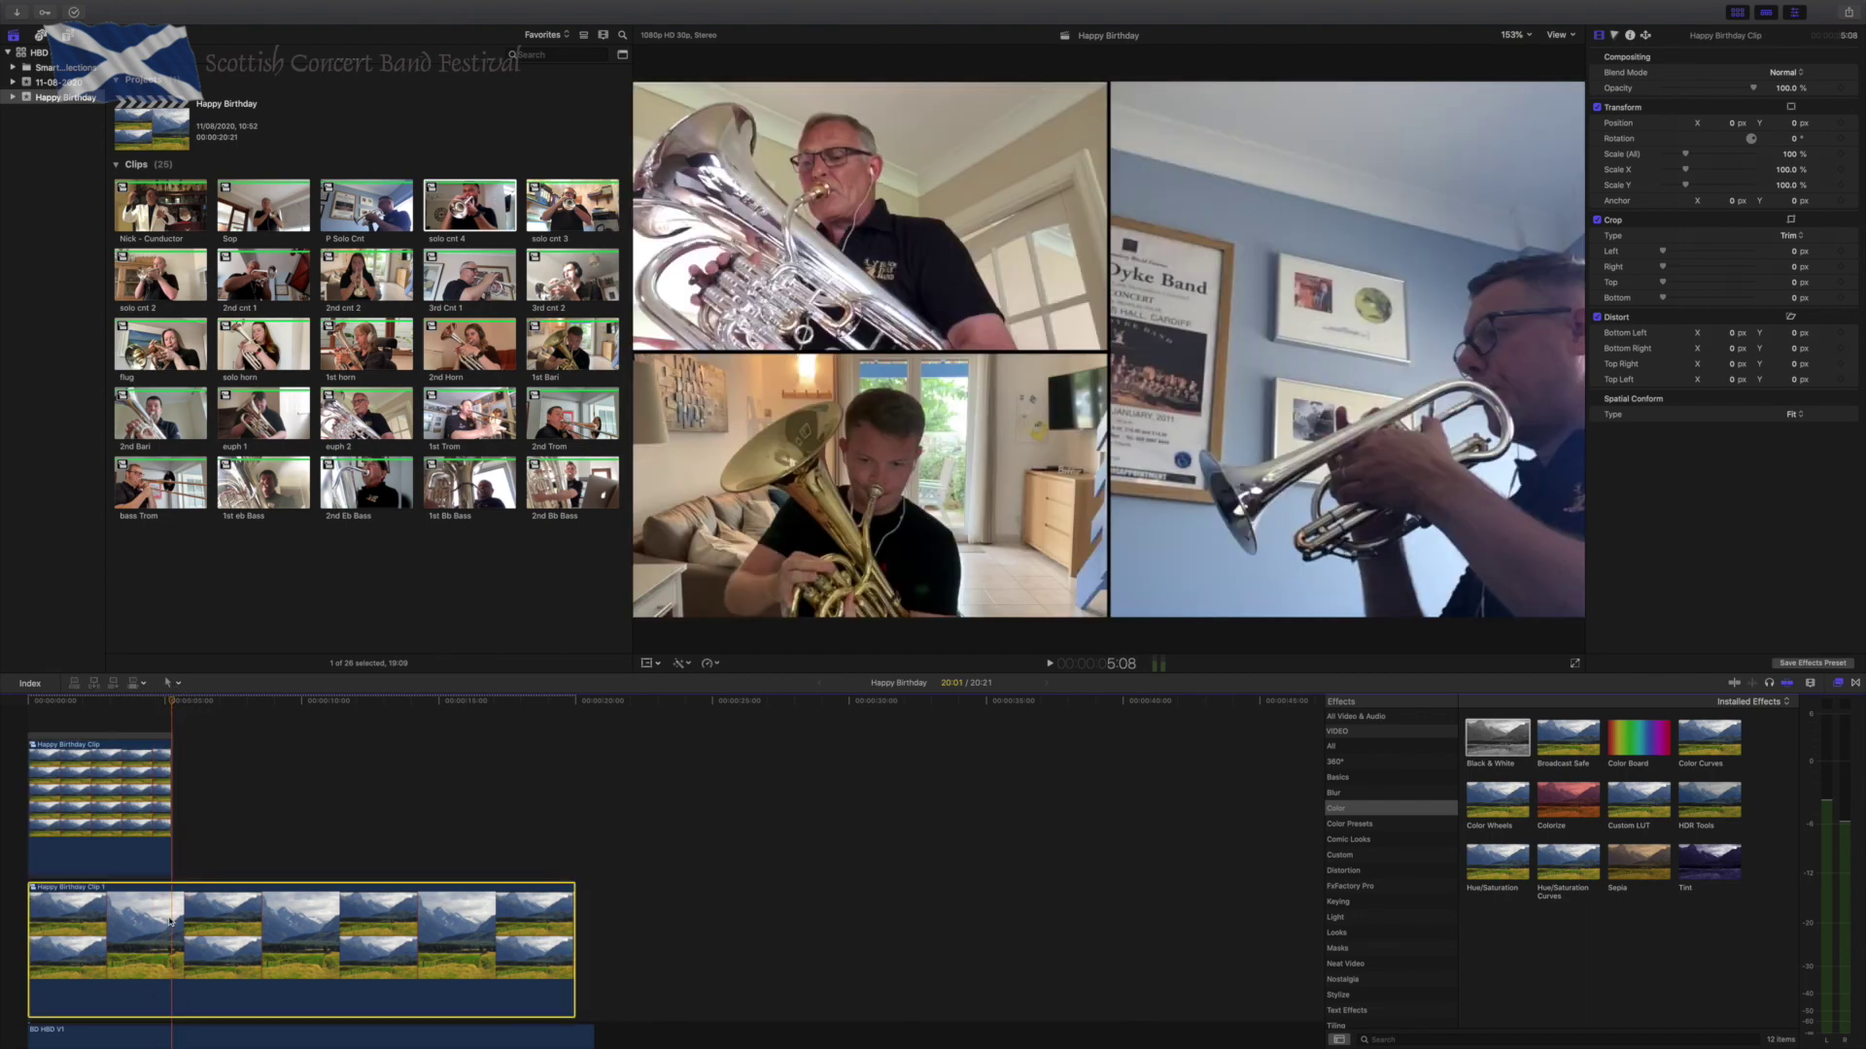
{"action": "key", "text": "super+b"}
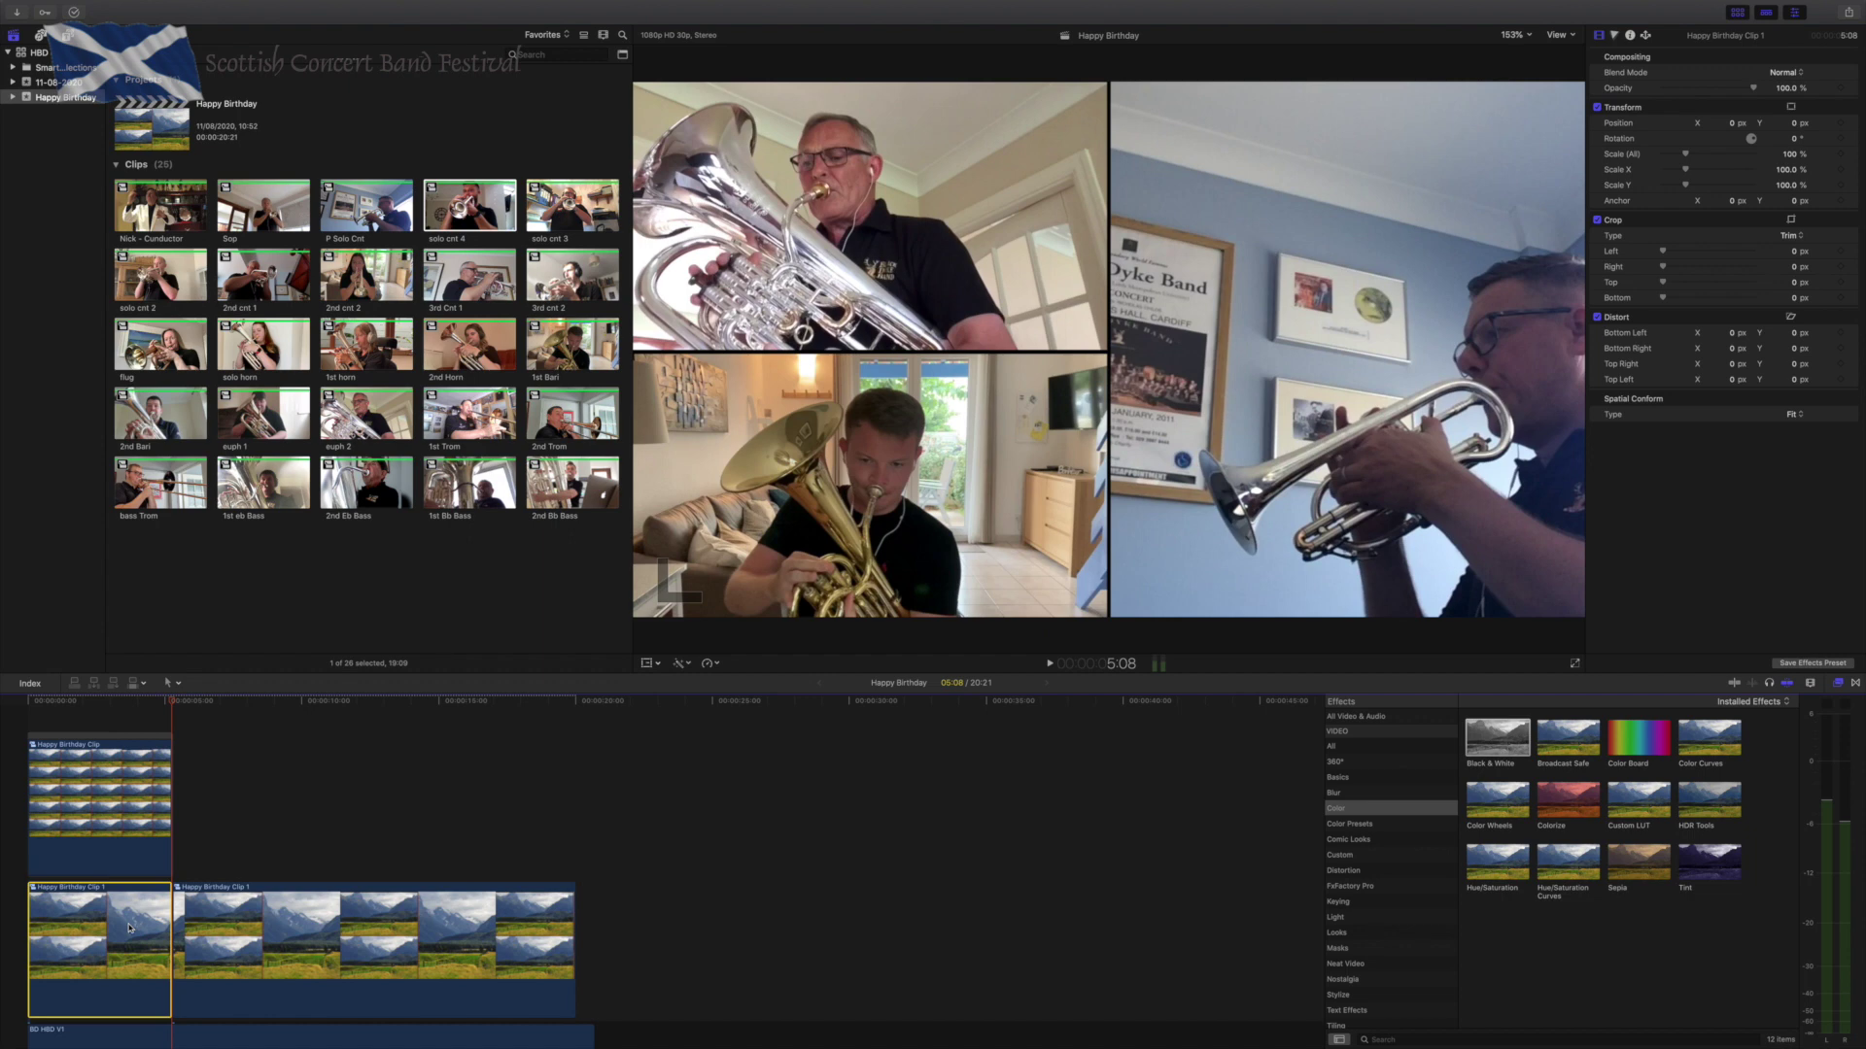
{"action": "key", "text": "alt+super+Delete"}
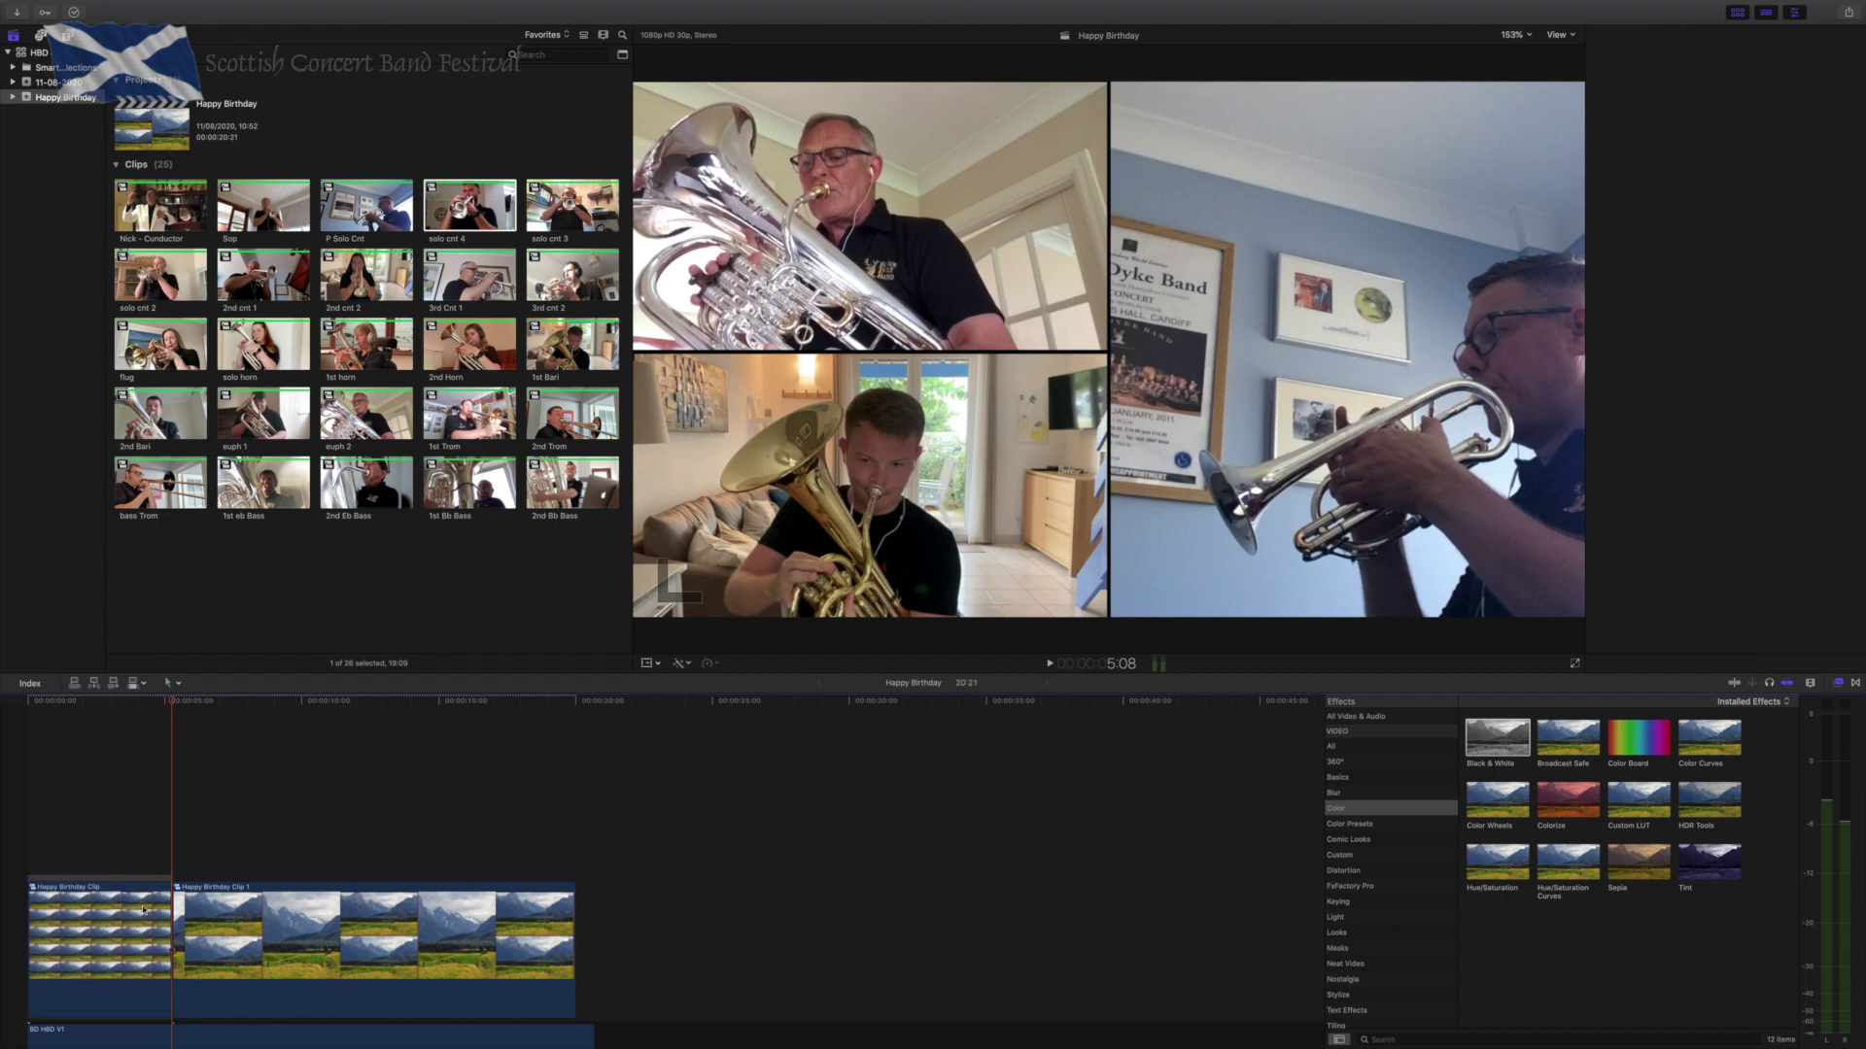
Play across the cut from 4:10, split the three-video compound clip at 8:23 and delete the part after the split.
{"action": "key", "text": "ctrl+super+5"}
{"action": "left_click", "coordinate": [148, 712]}
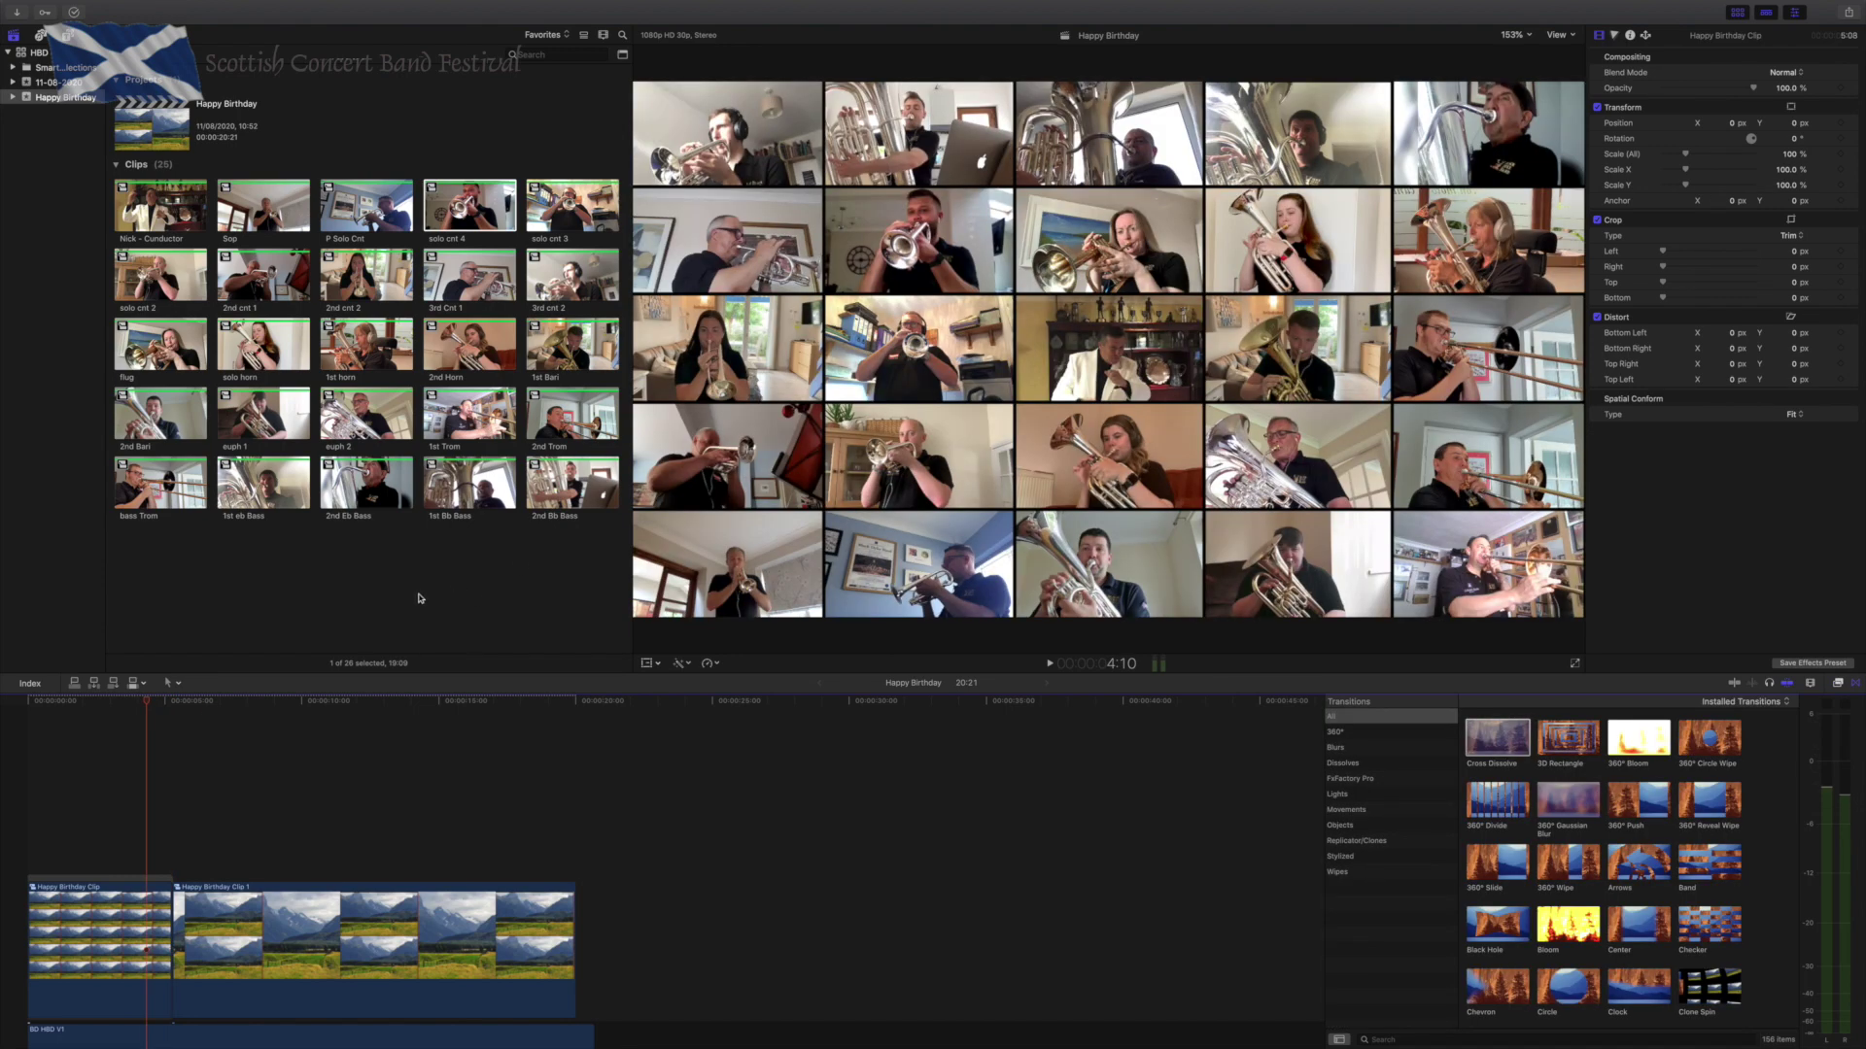
{"action": "key", "text": "space"}
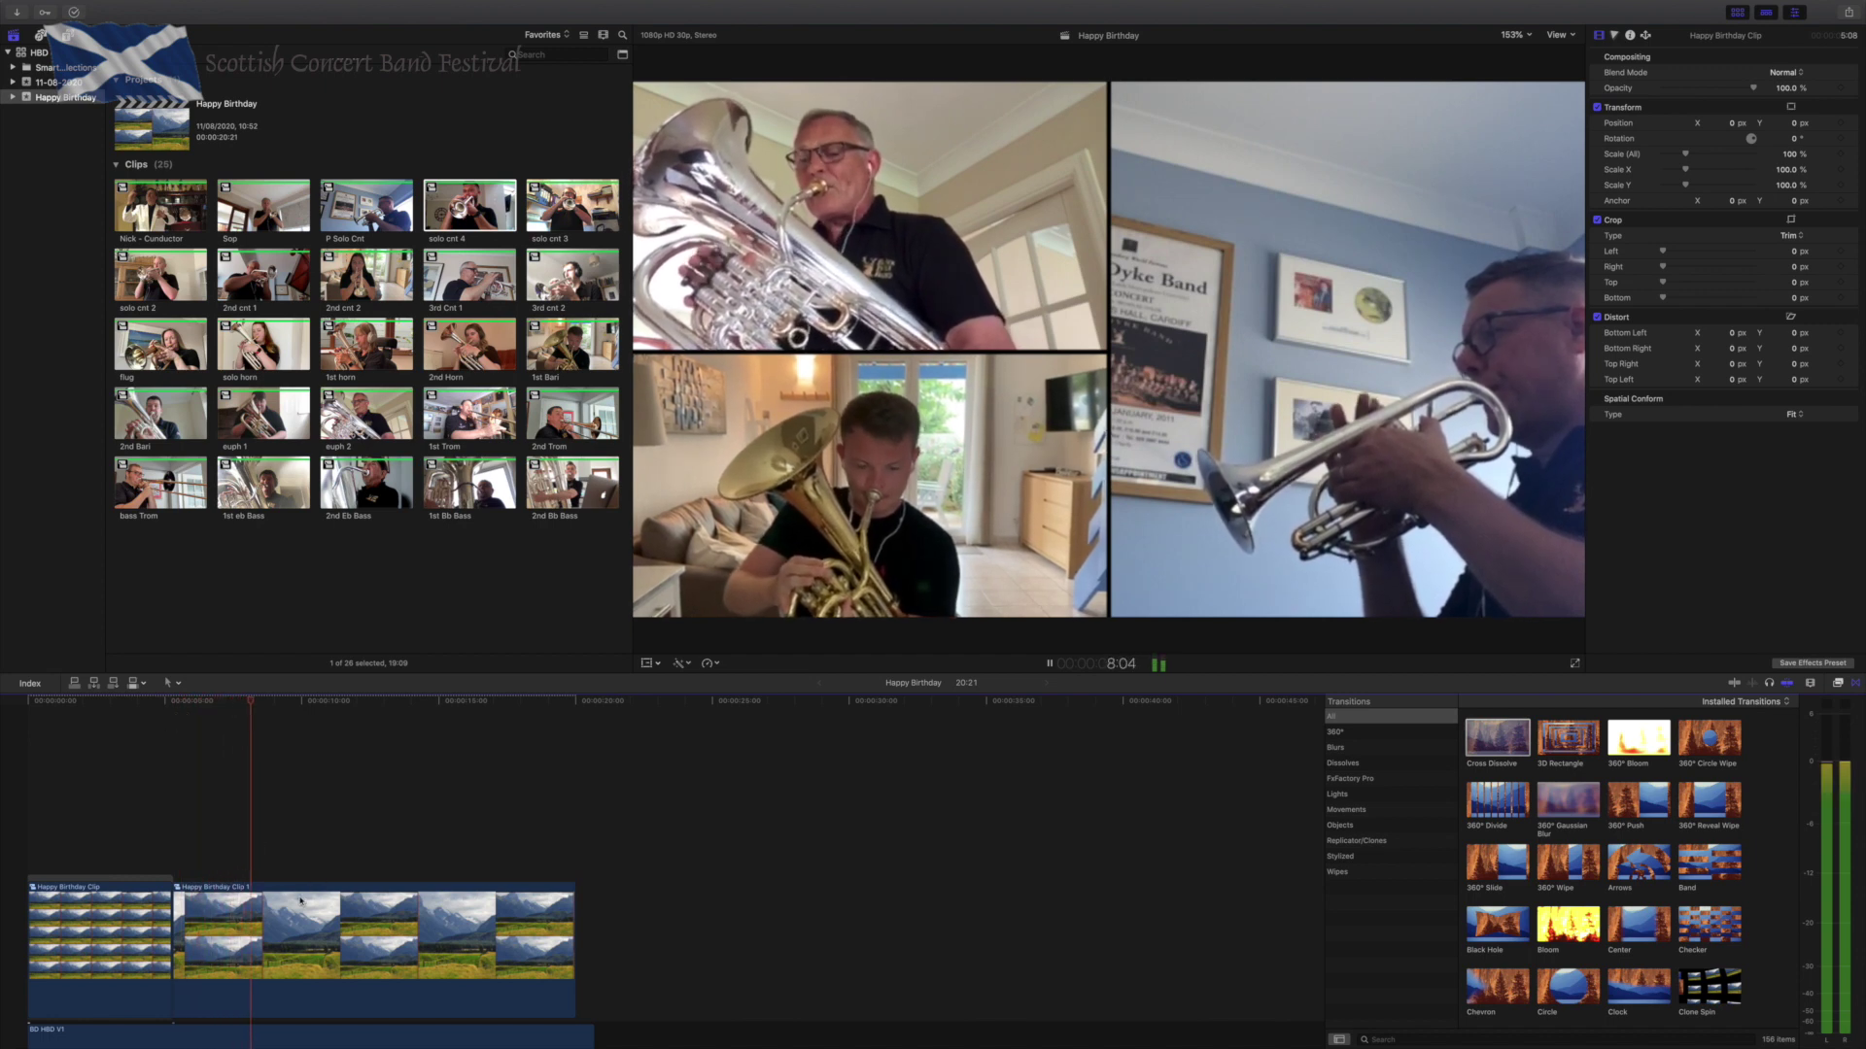
{"action": "key", "text": "space"}
{"action": "left_click", "coordinate": [283, 928]}
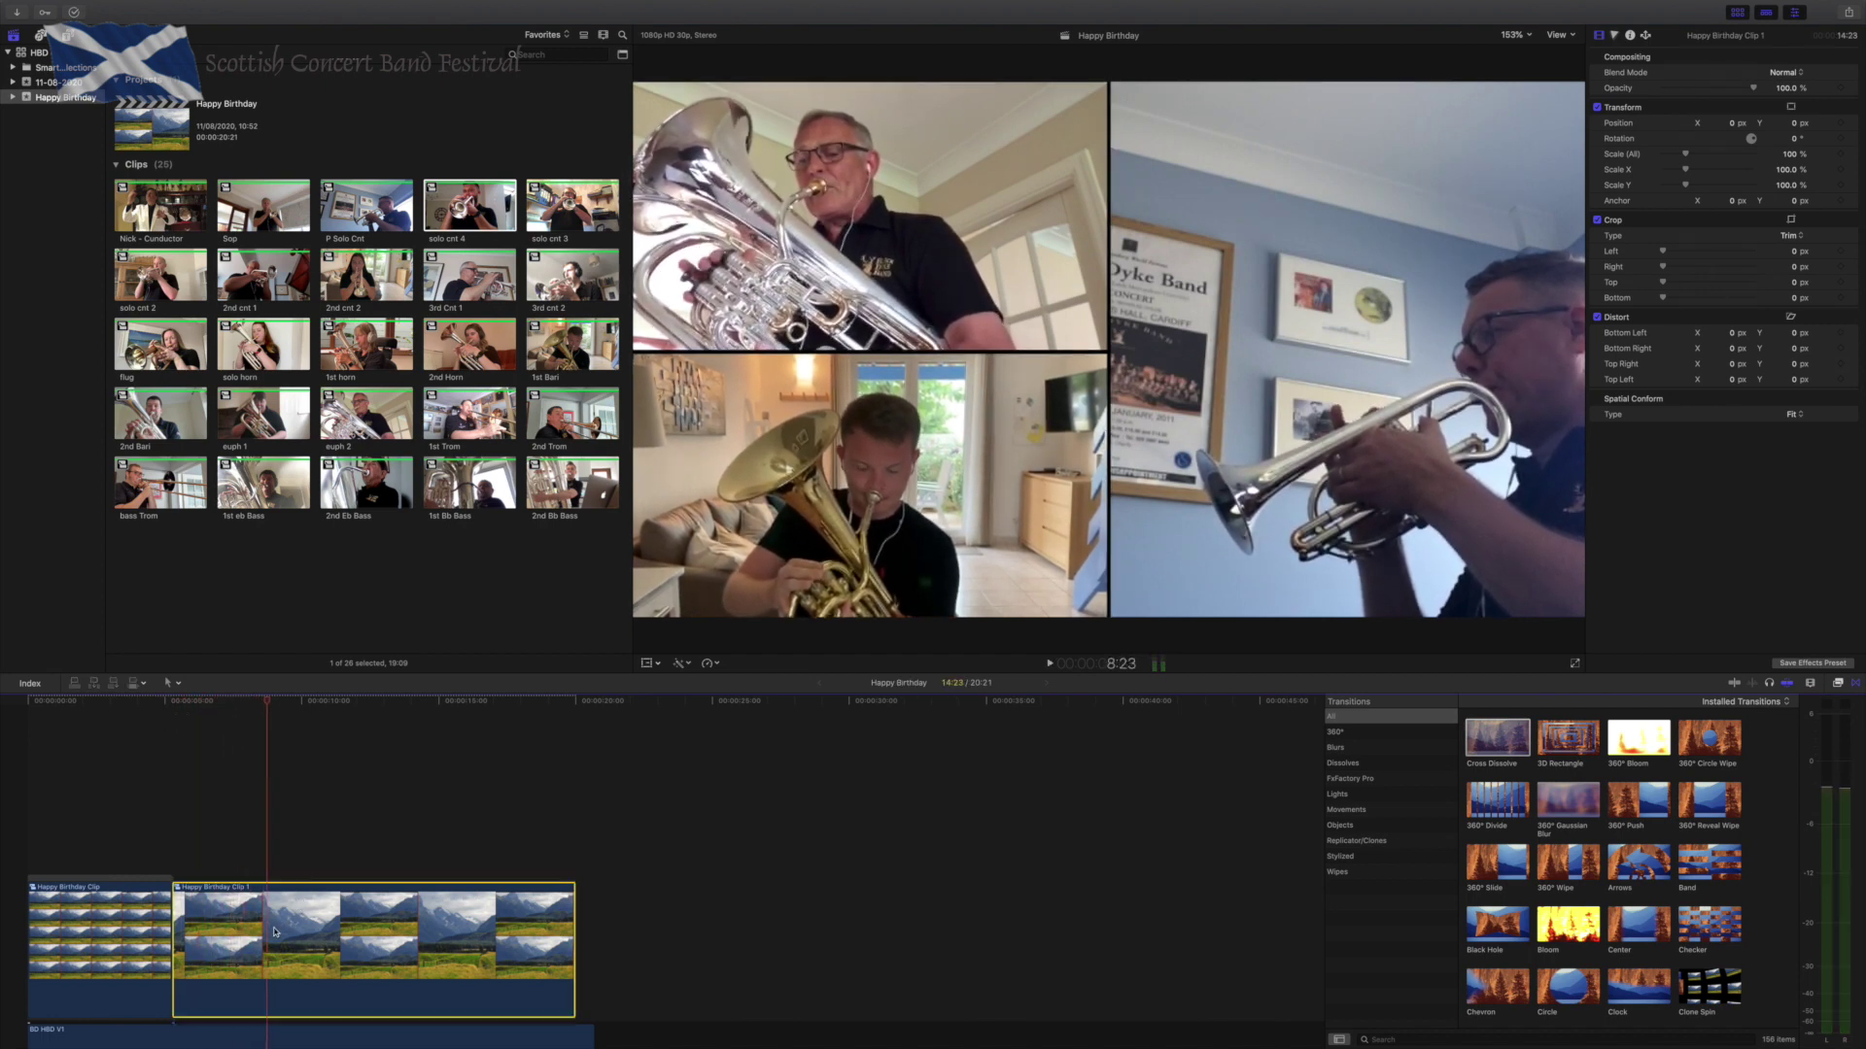
{"action": "key", "text": "super+b"}
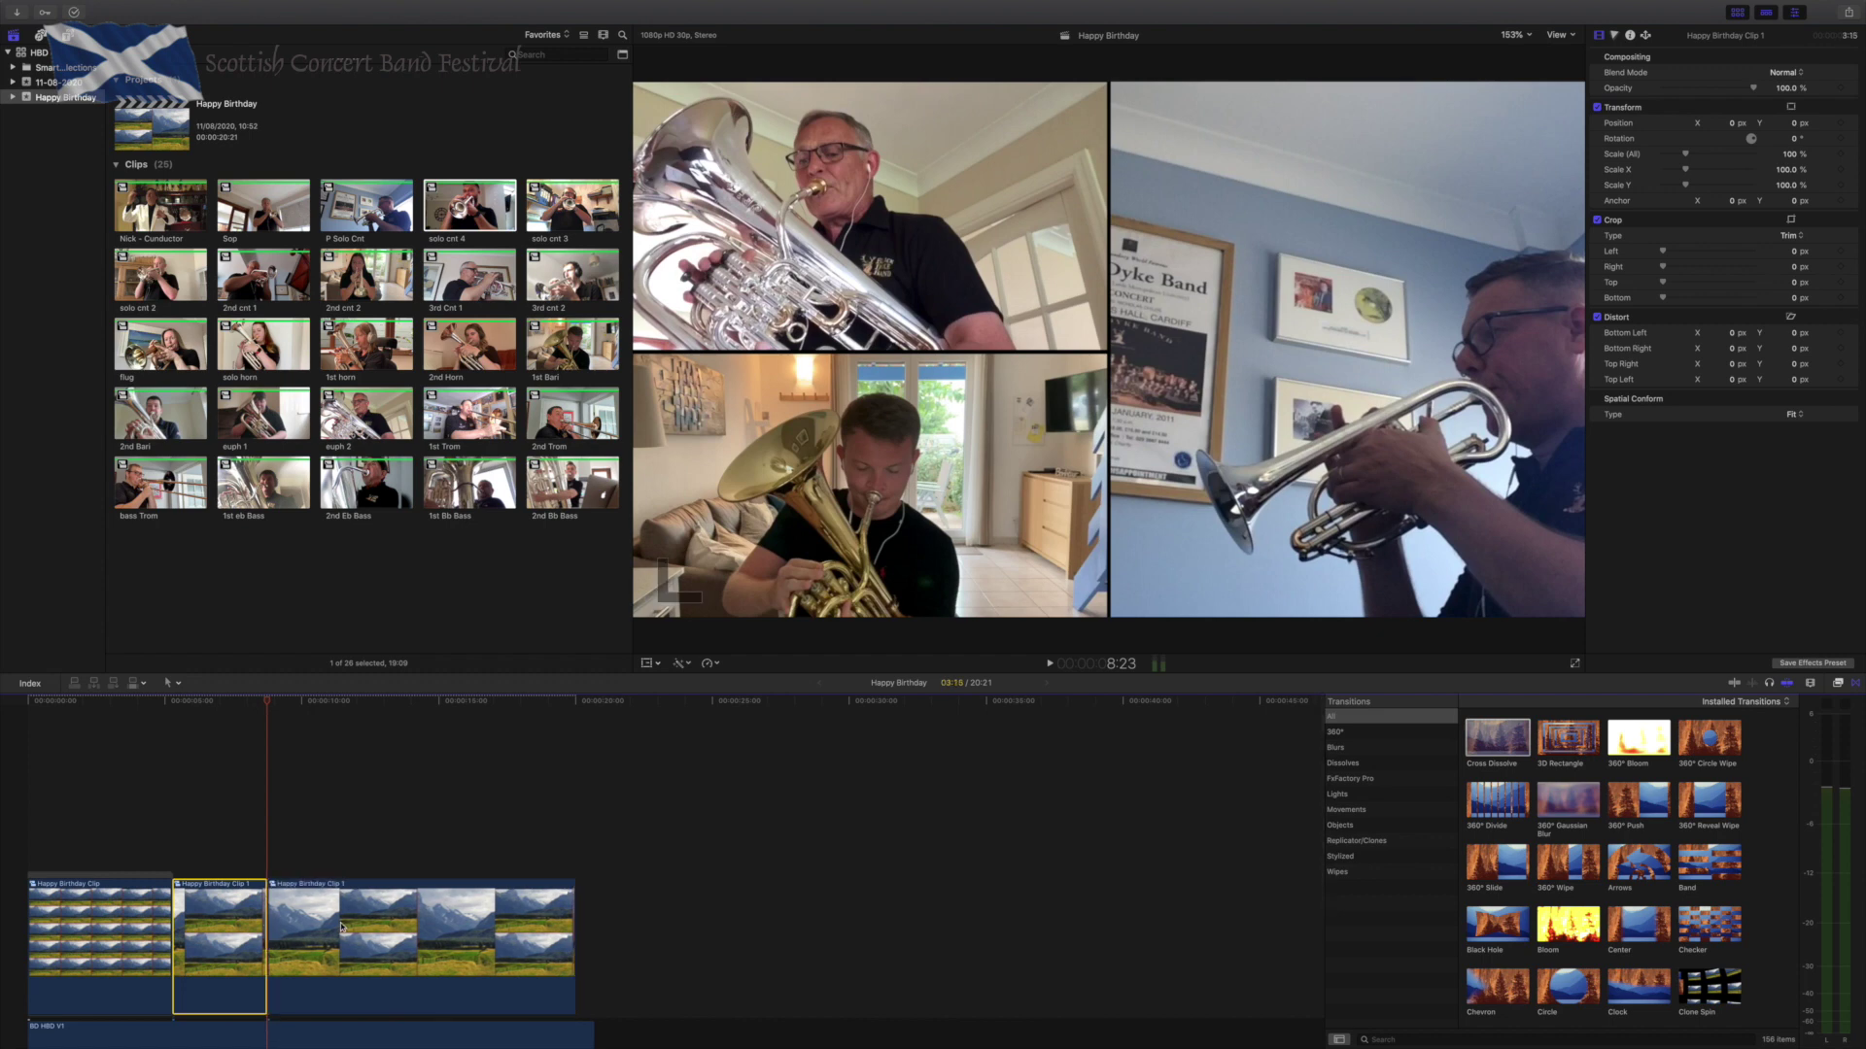
{"action": "left_click", "coordinate": [274, 925]}
{"action": "key", "text": "Delete"}
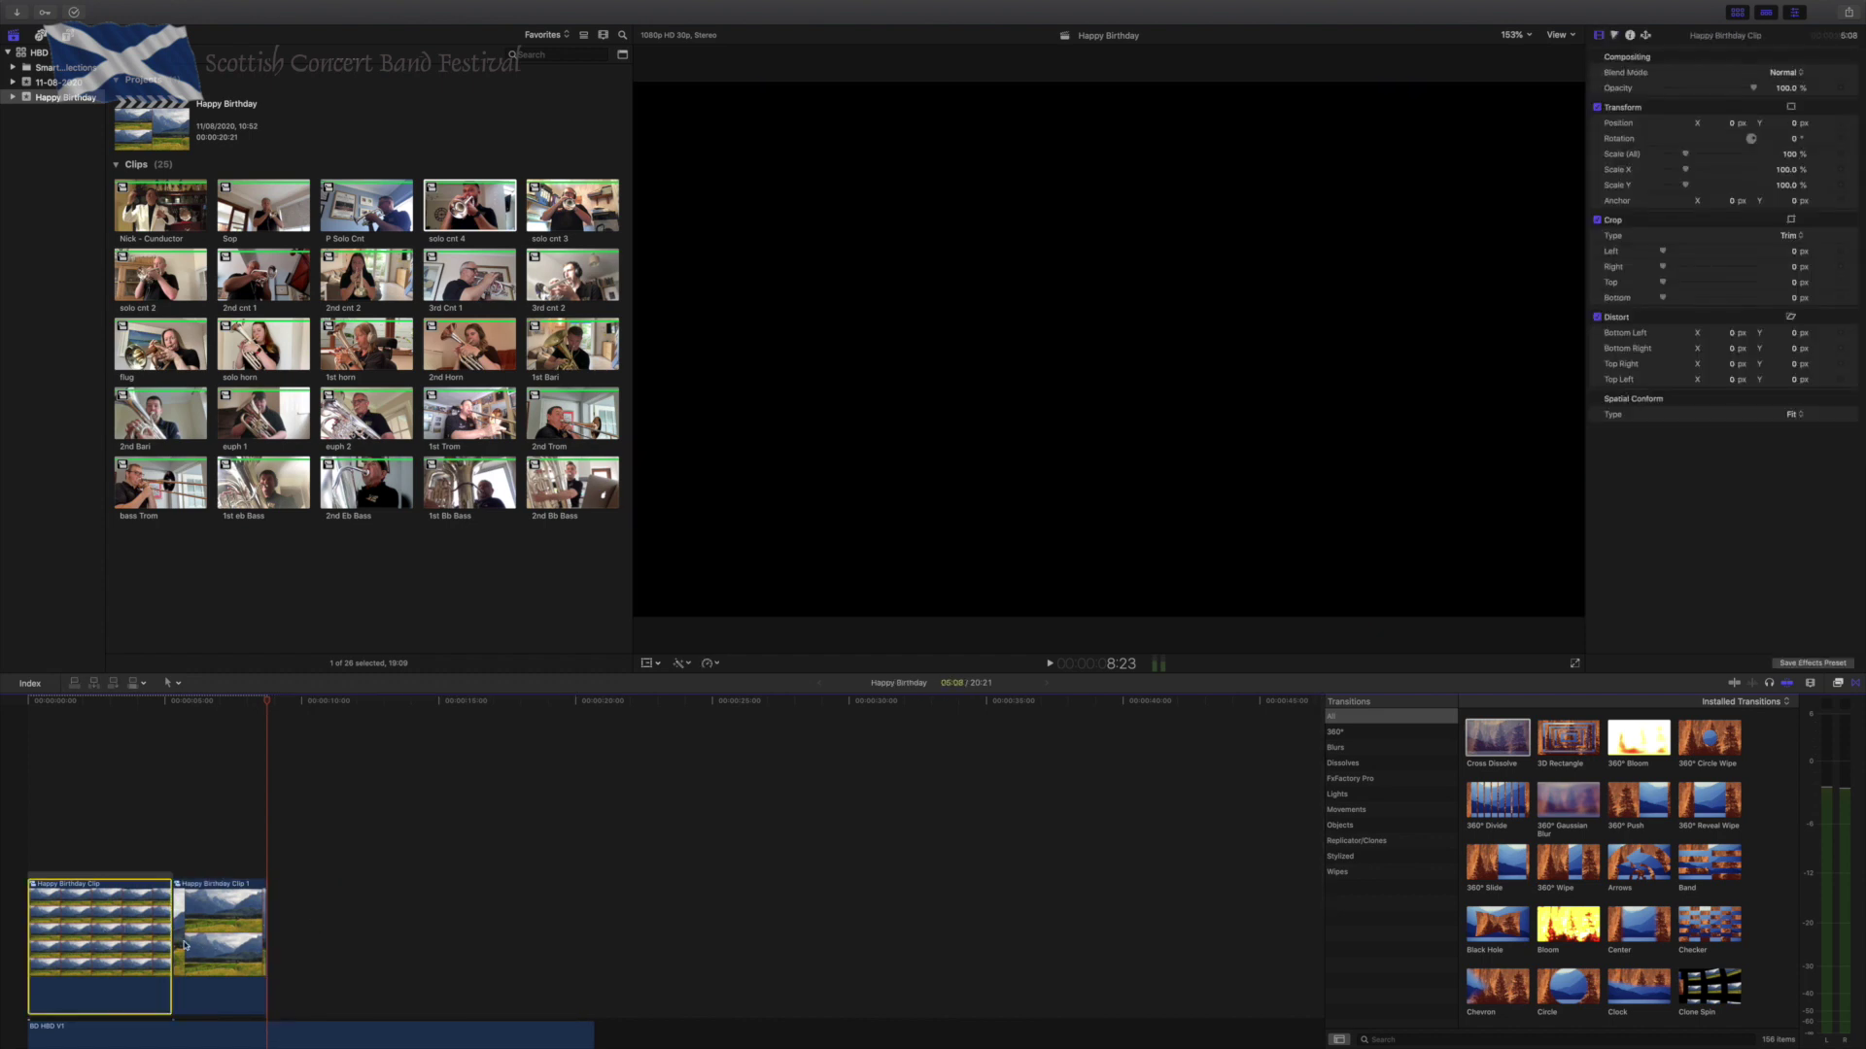
Extend the end of the Happy Birthday Clip to 18:14 and split it at 8:23.
{"action": "left_click_drag", "start_coordinate": [171, 943], "coordinate": [533, 942]}
{"action": "left_click", "coordinate": [268, 934]}
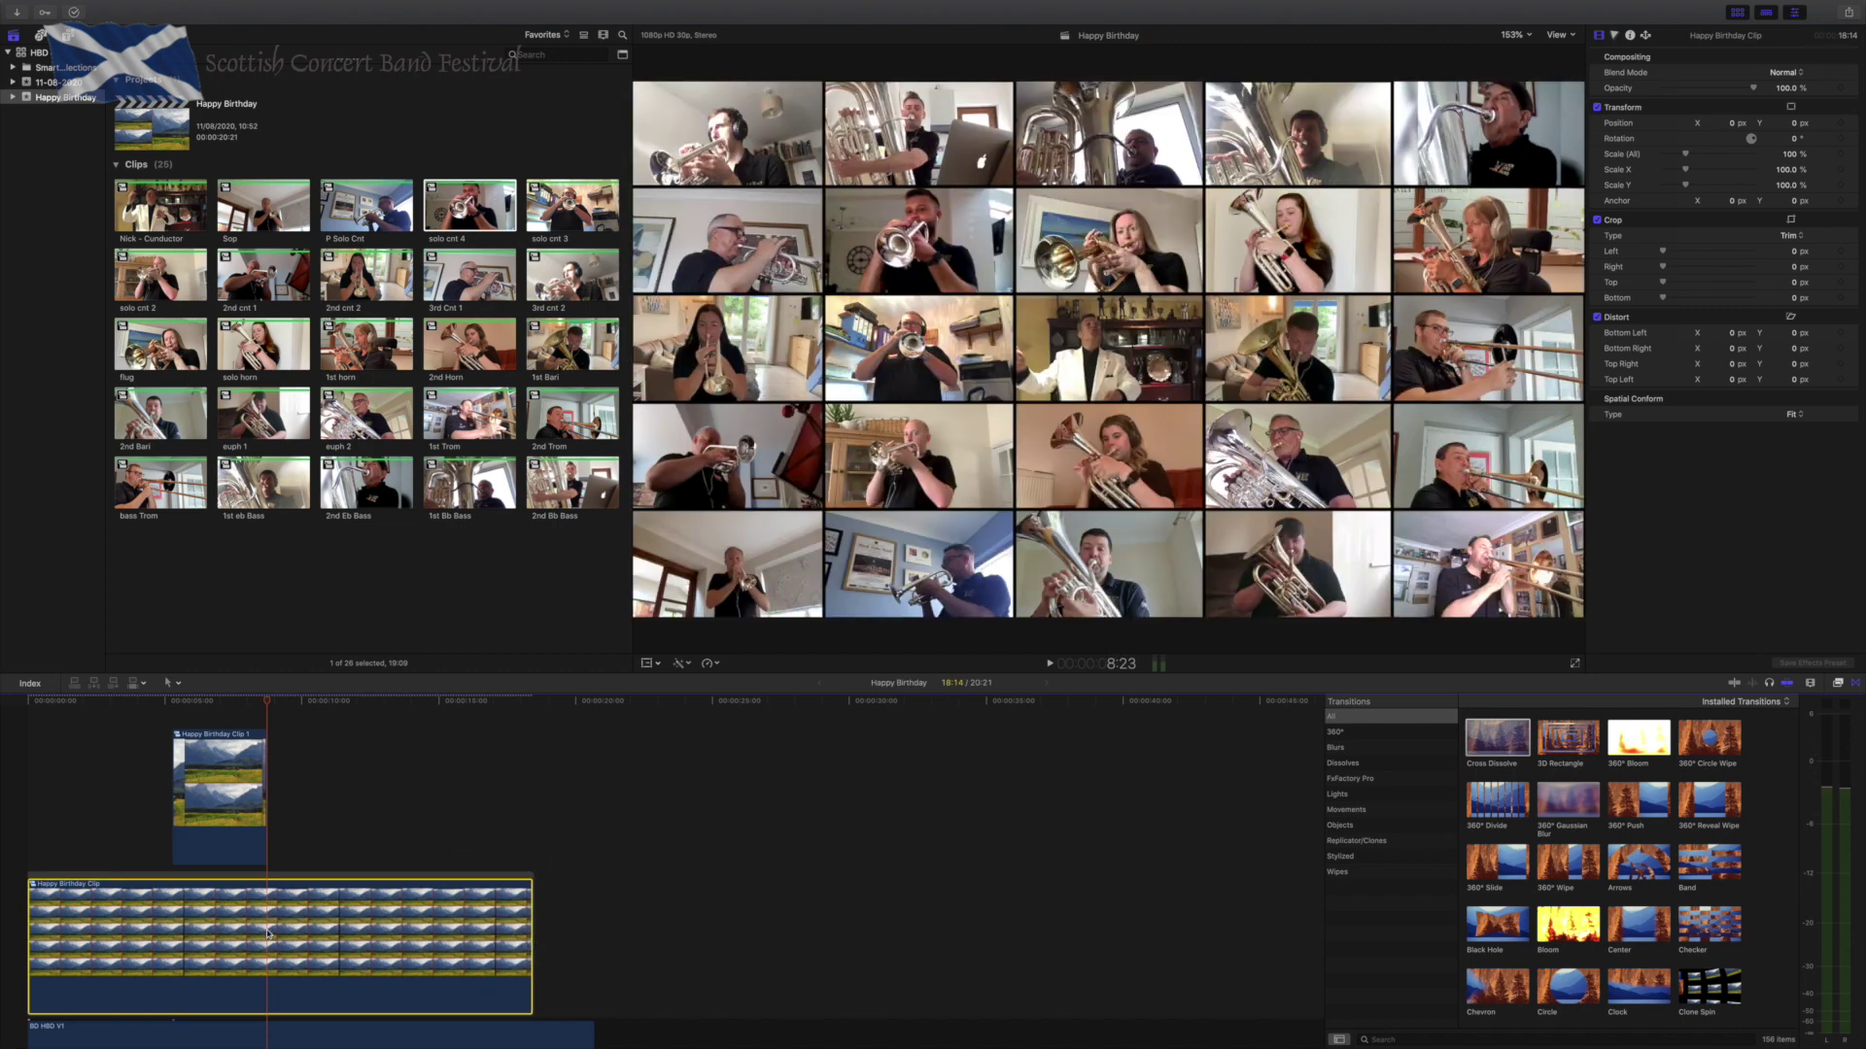
{"action": "key", "text": "super+b"}
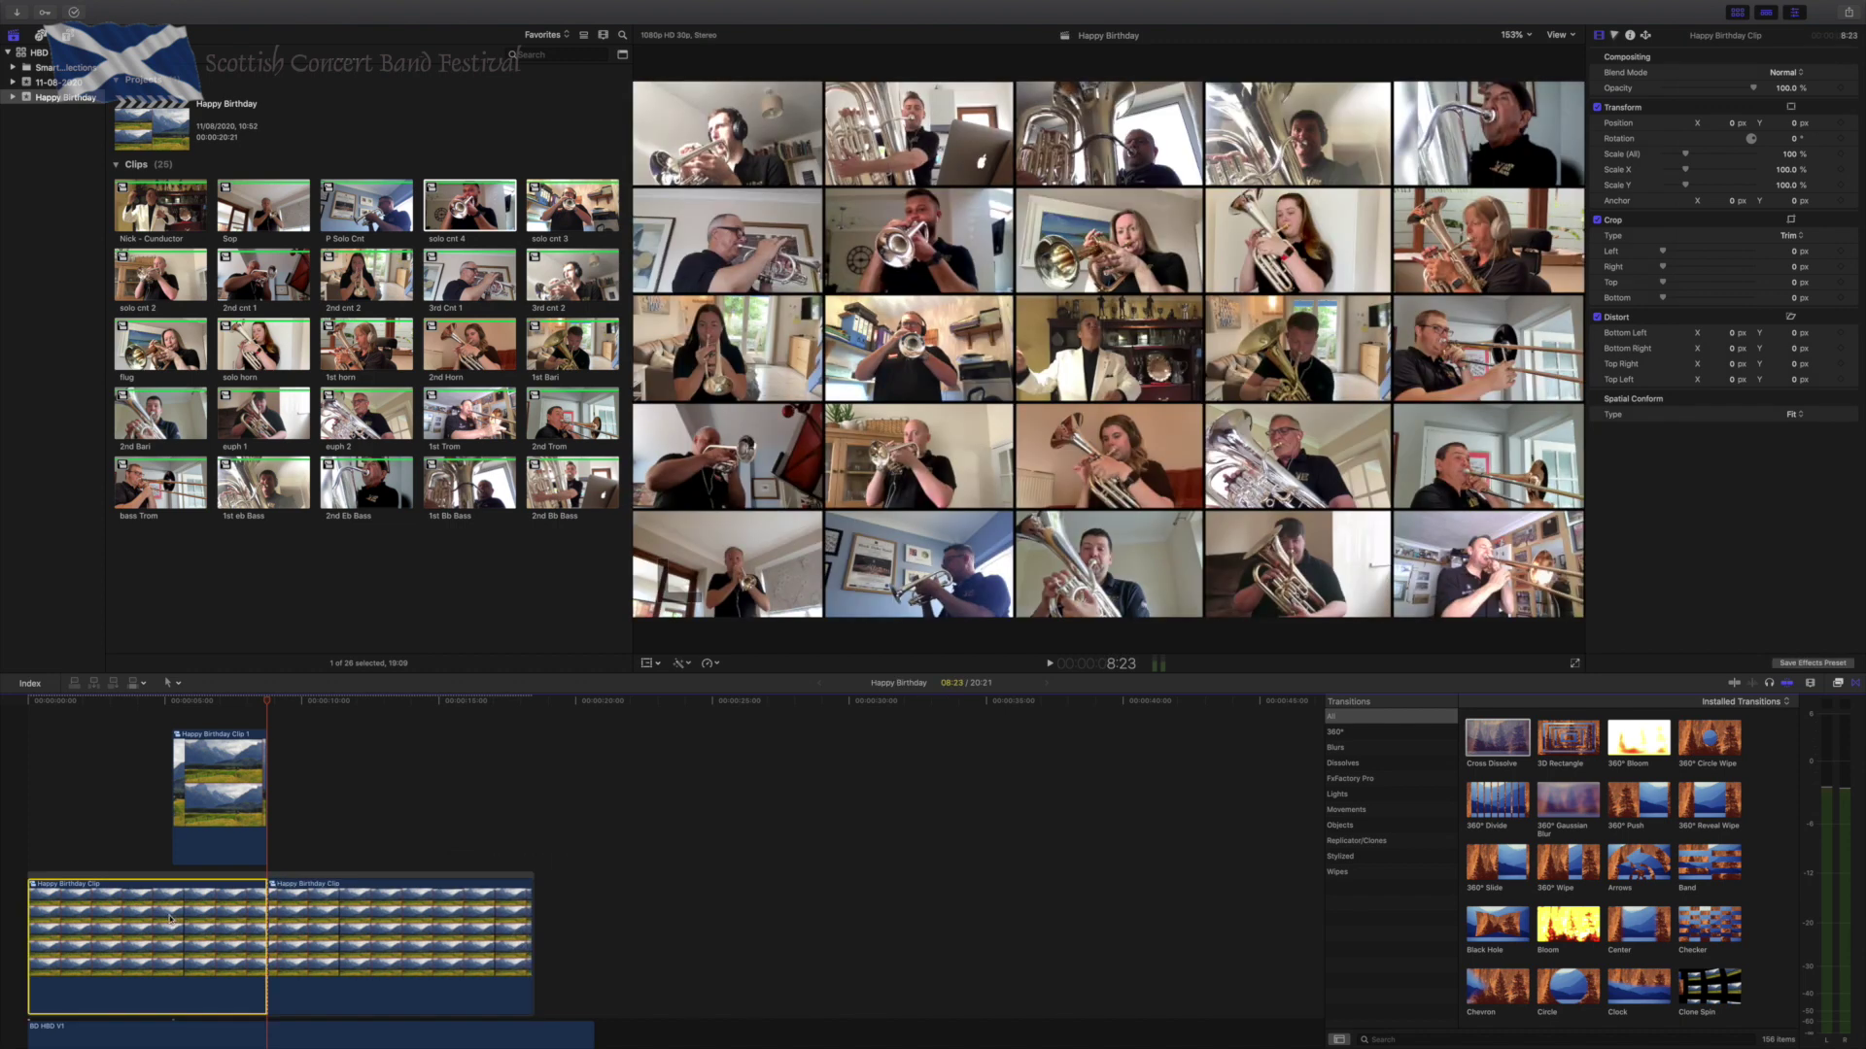
Insert the three-video compound clip into the main storyline at 5:08 and delete the short full-band segment directly after it.
{"action": "left_click", "coordinate": [172, 700]}
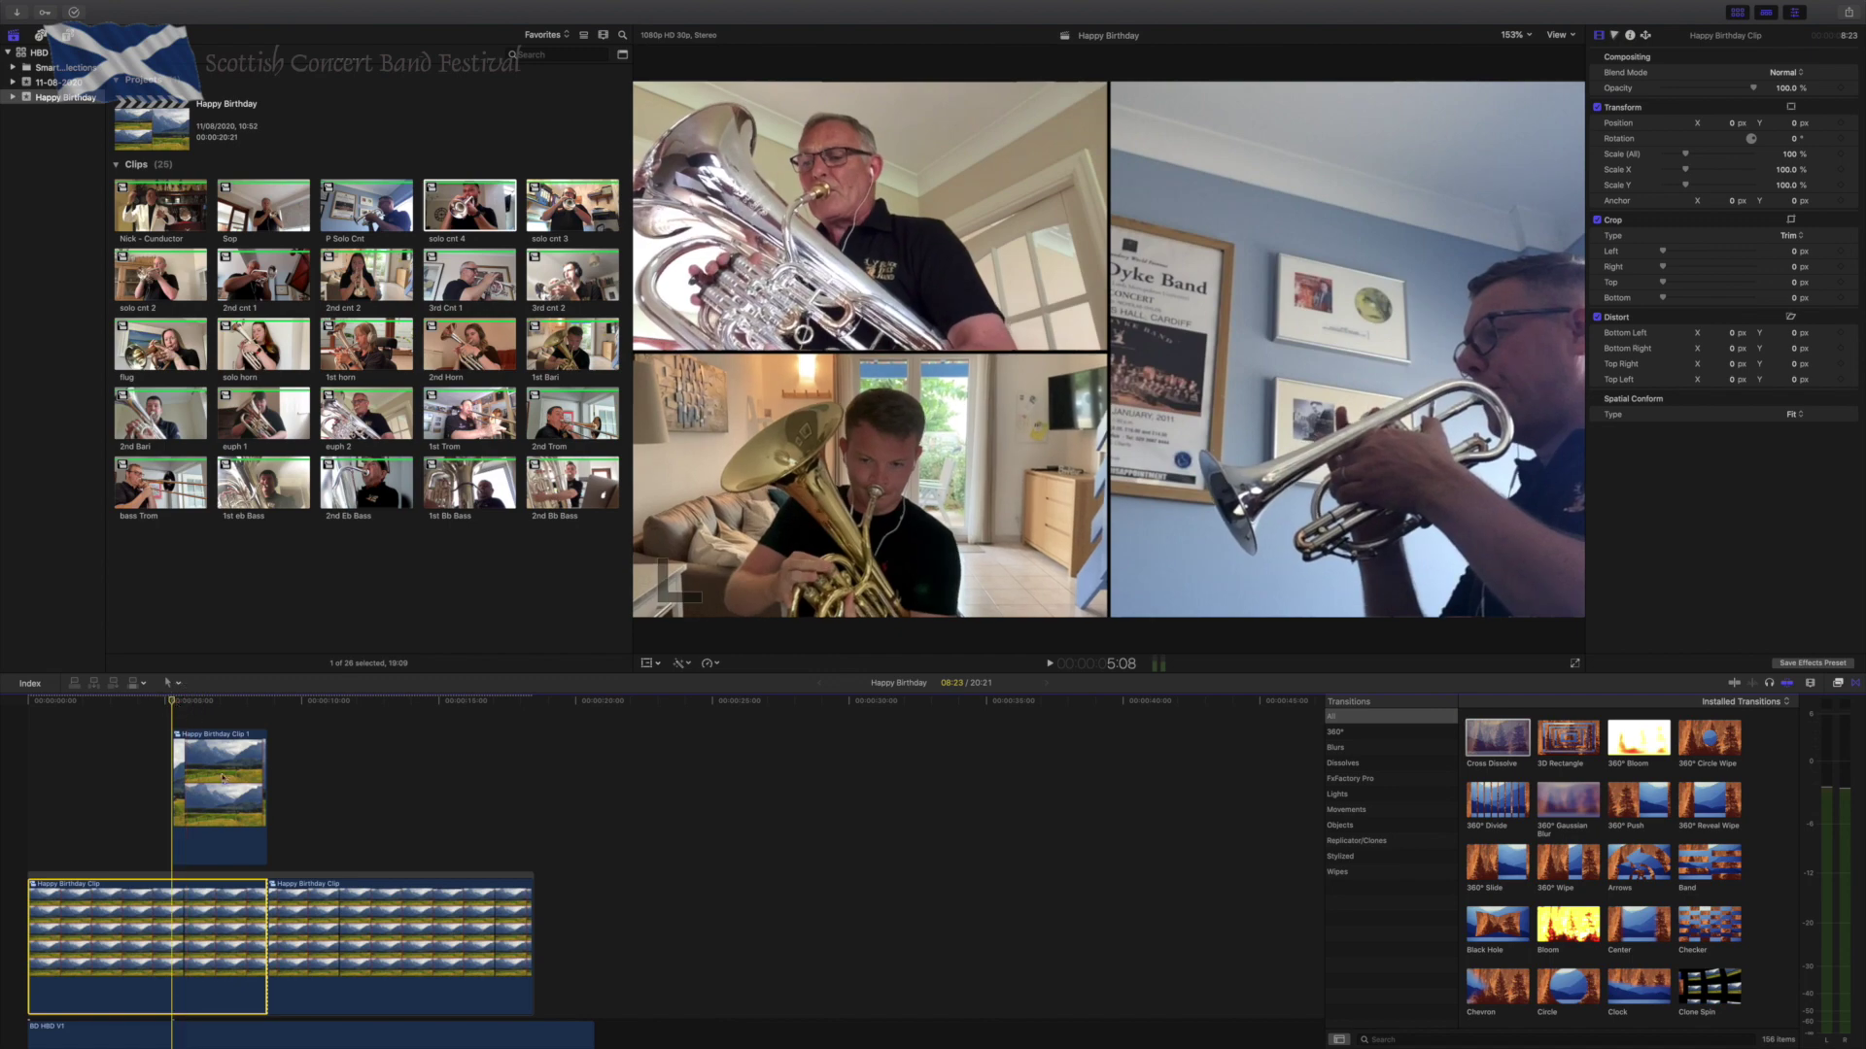
{"action": "left_click_drag", "start_coordinate": [201, 851], "coordinate": [206, 928]}
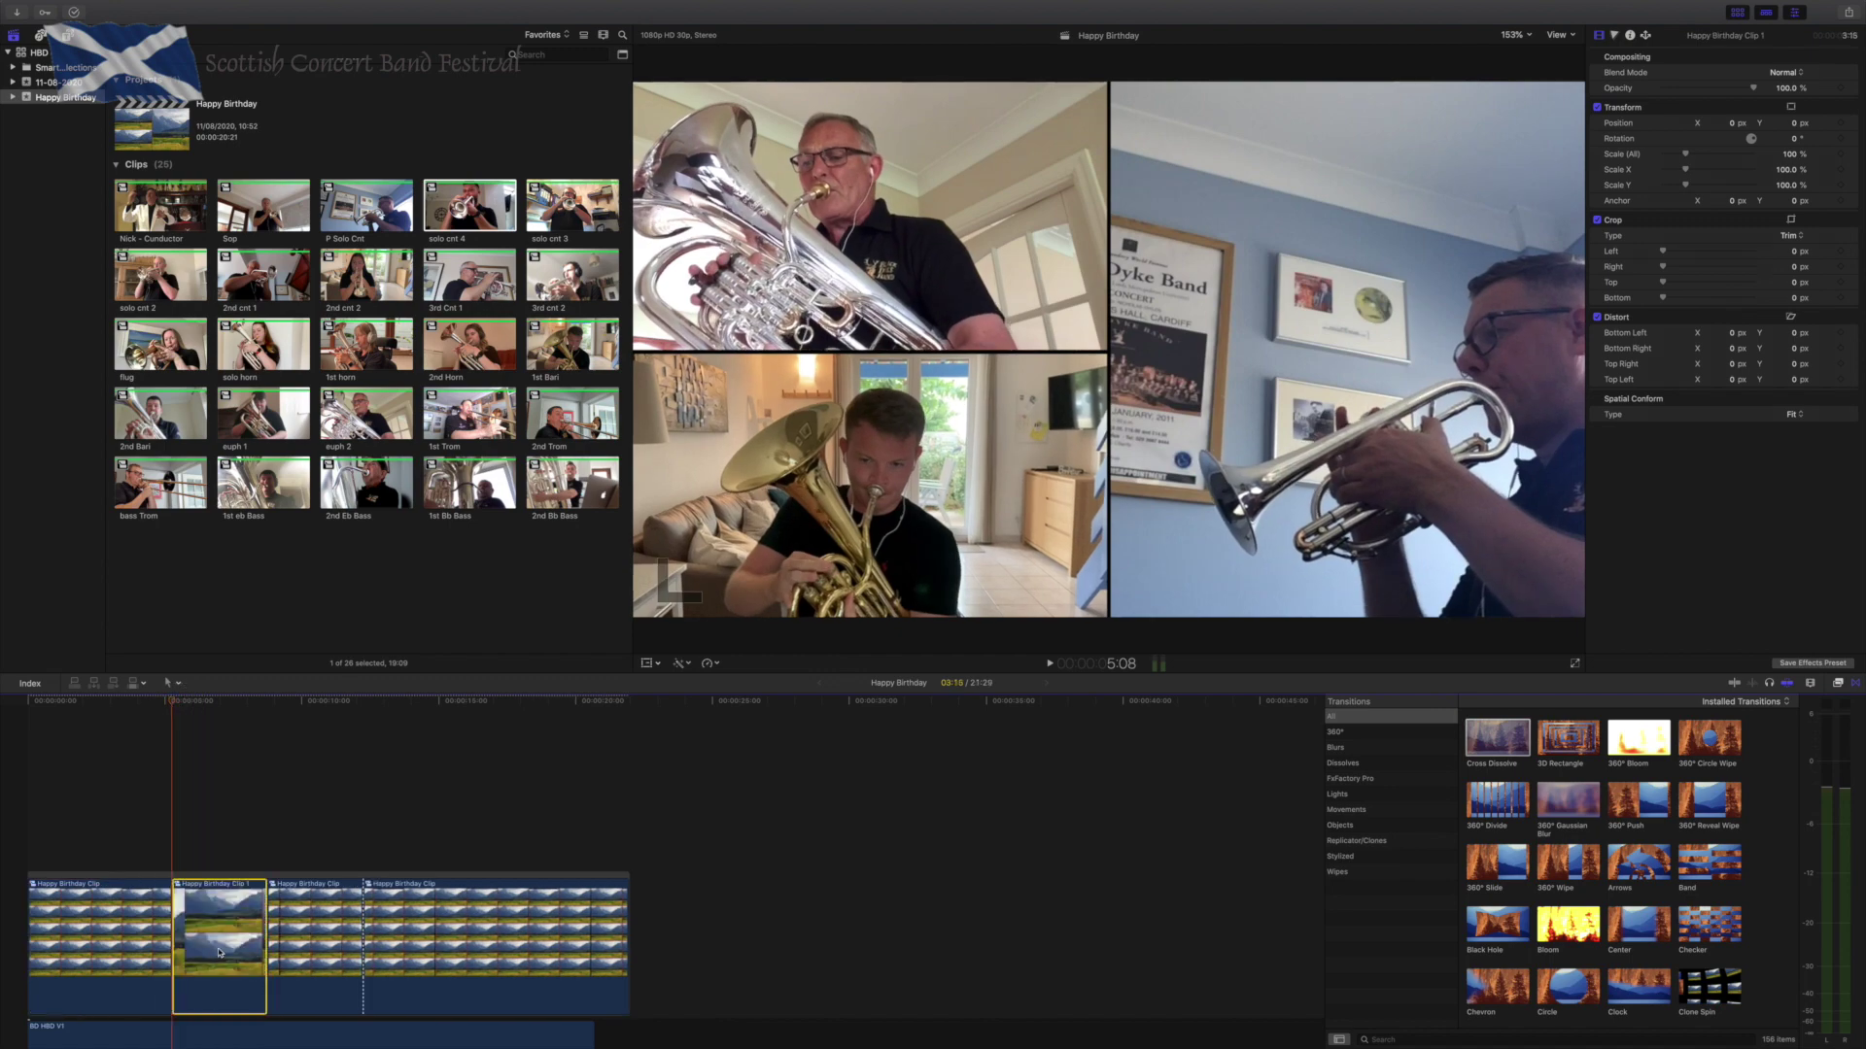
{"action": "left_click", "coordinate": [318, 947]}
{"action": "key", "text": "Delete"}
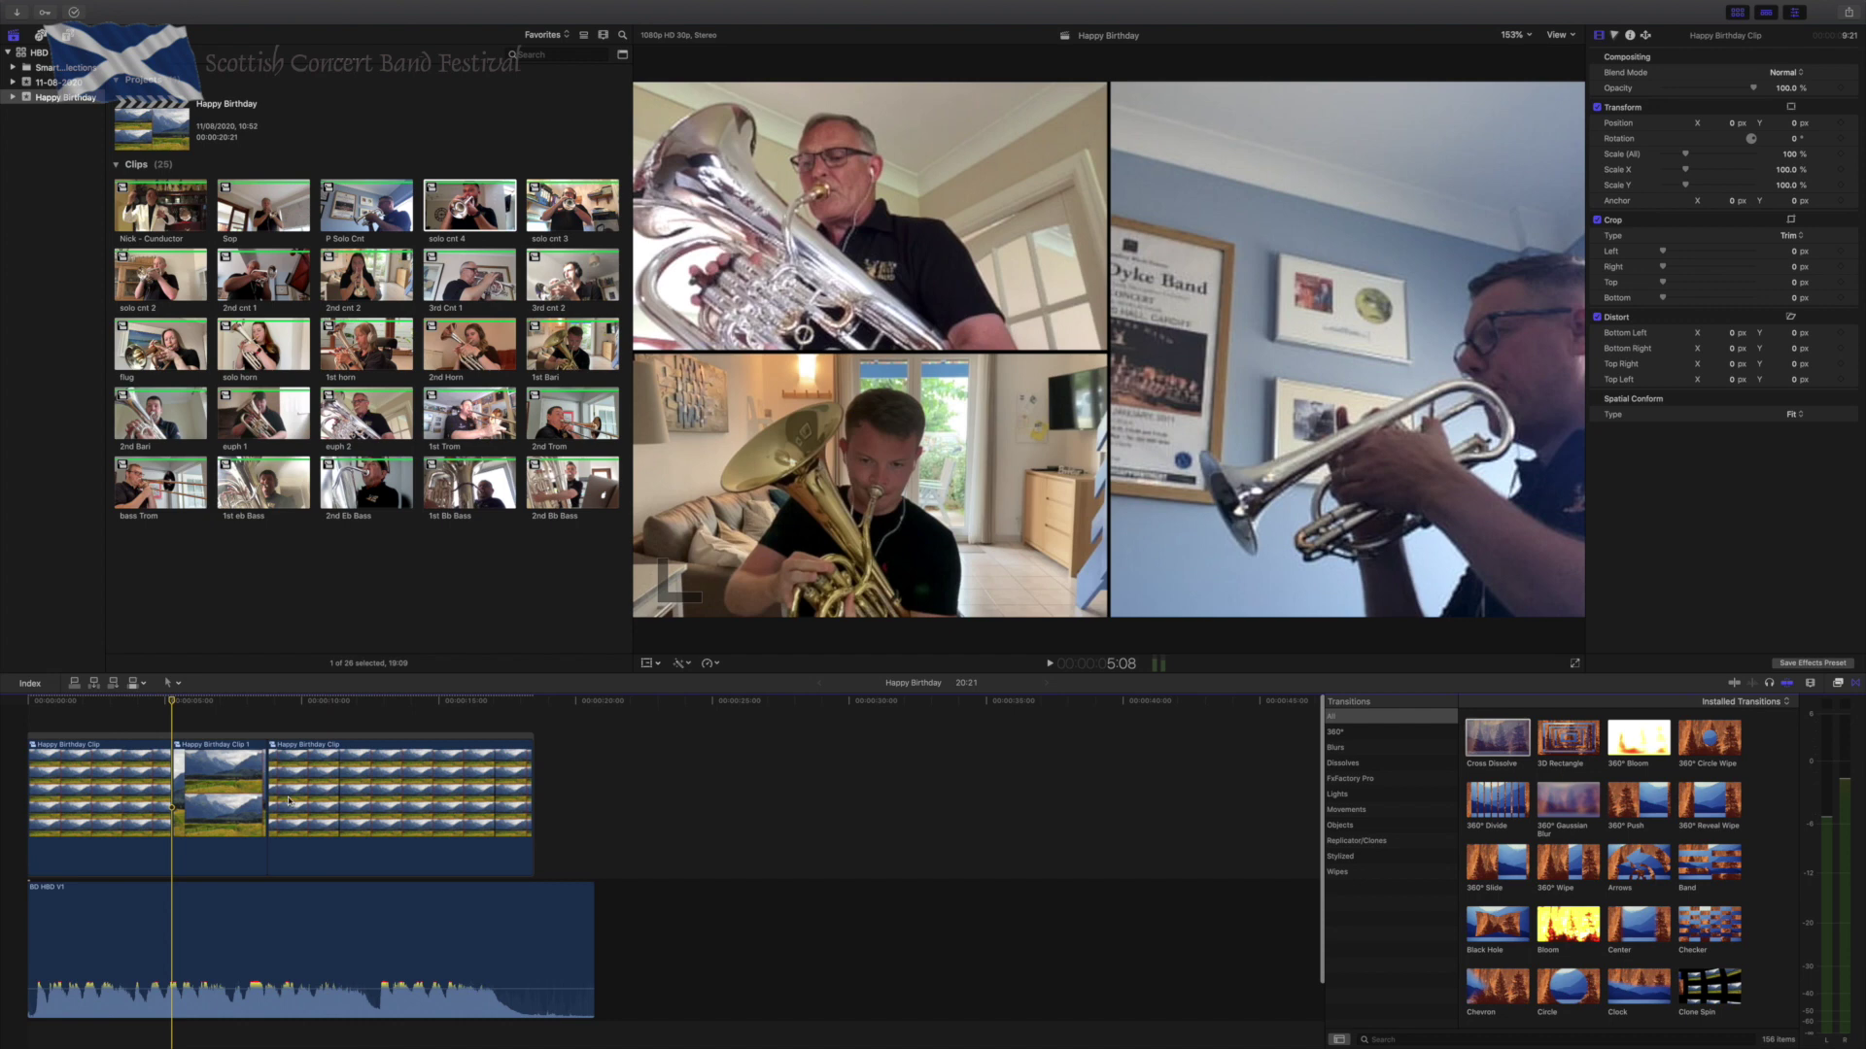
Add Cross Dissolve transitions at both ends of the three-video compound clip and play the section from 3:14.
{"action": "left_click_drag", "start_coordinate": [1516, 737], "coordinate": [164, 804]}
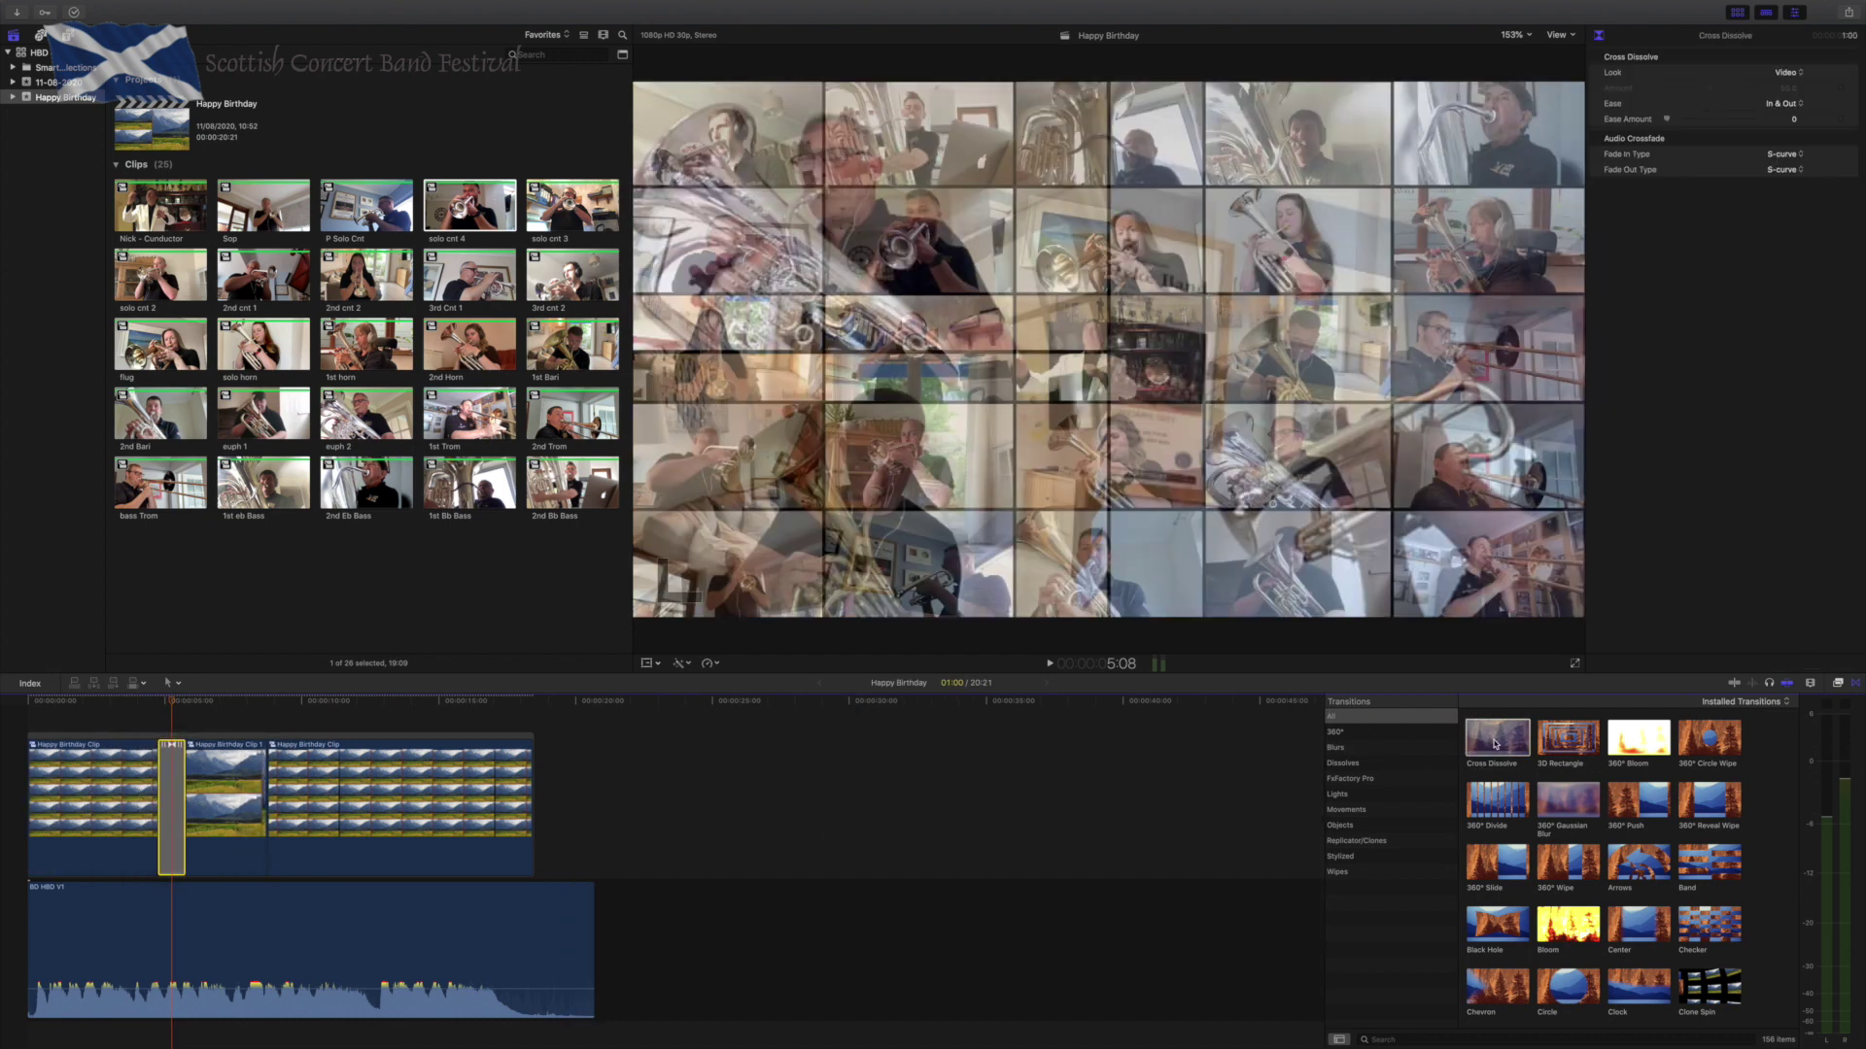
{"action": "left_click_drag", "start_coordinate": [1488, 742], "coordinate": [219, 795]}
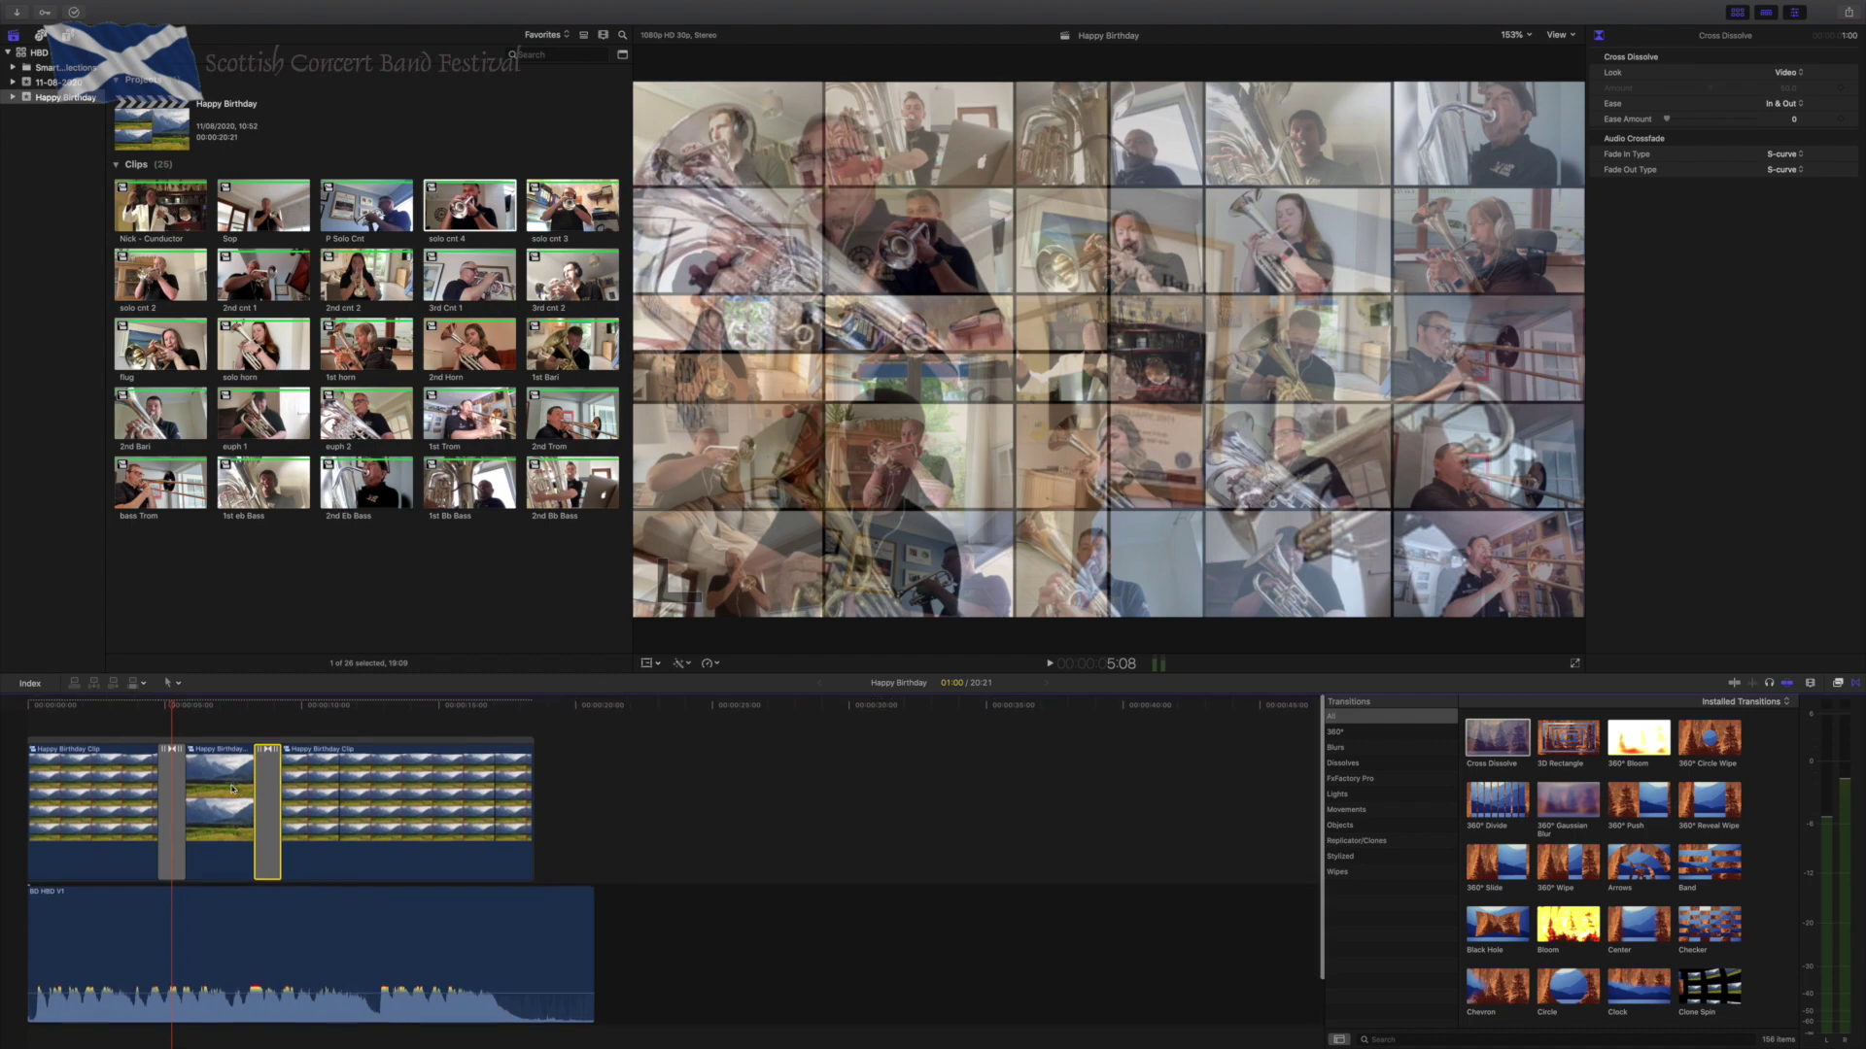
{"action": "left_click", "coordinate": [123, 702]}
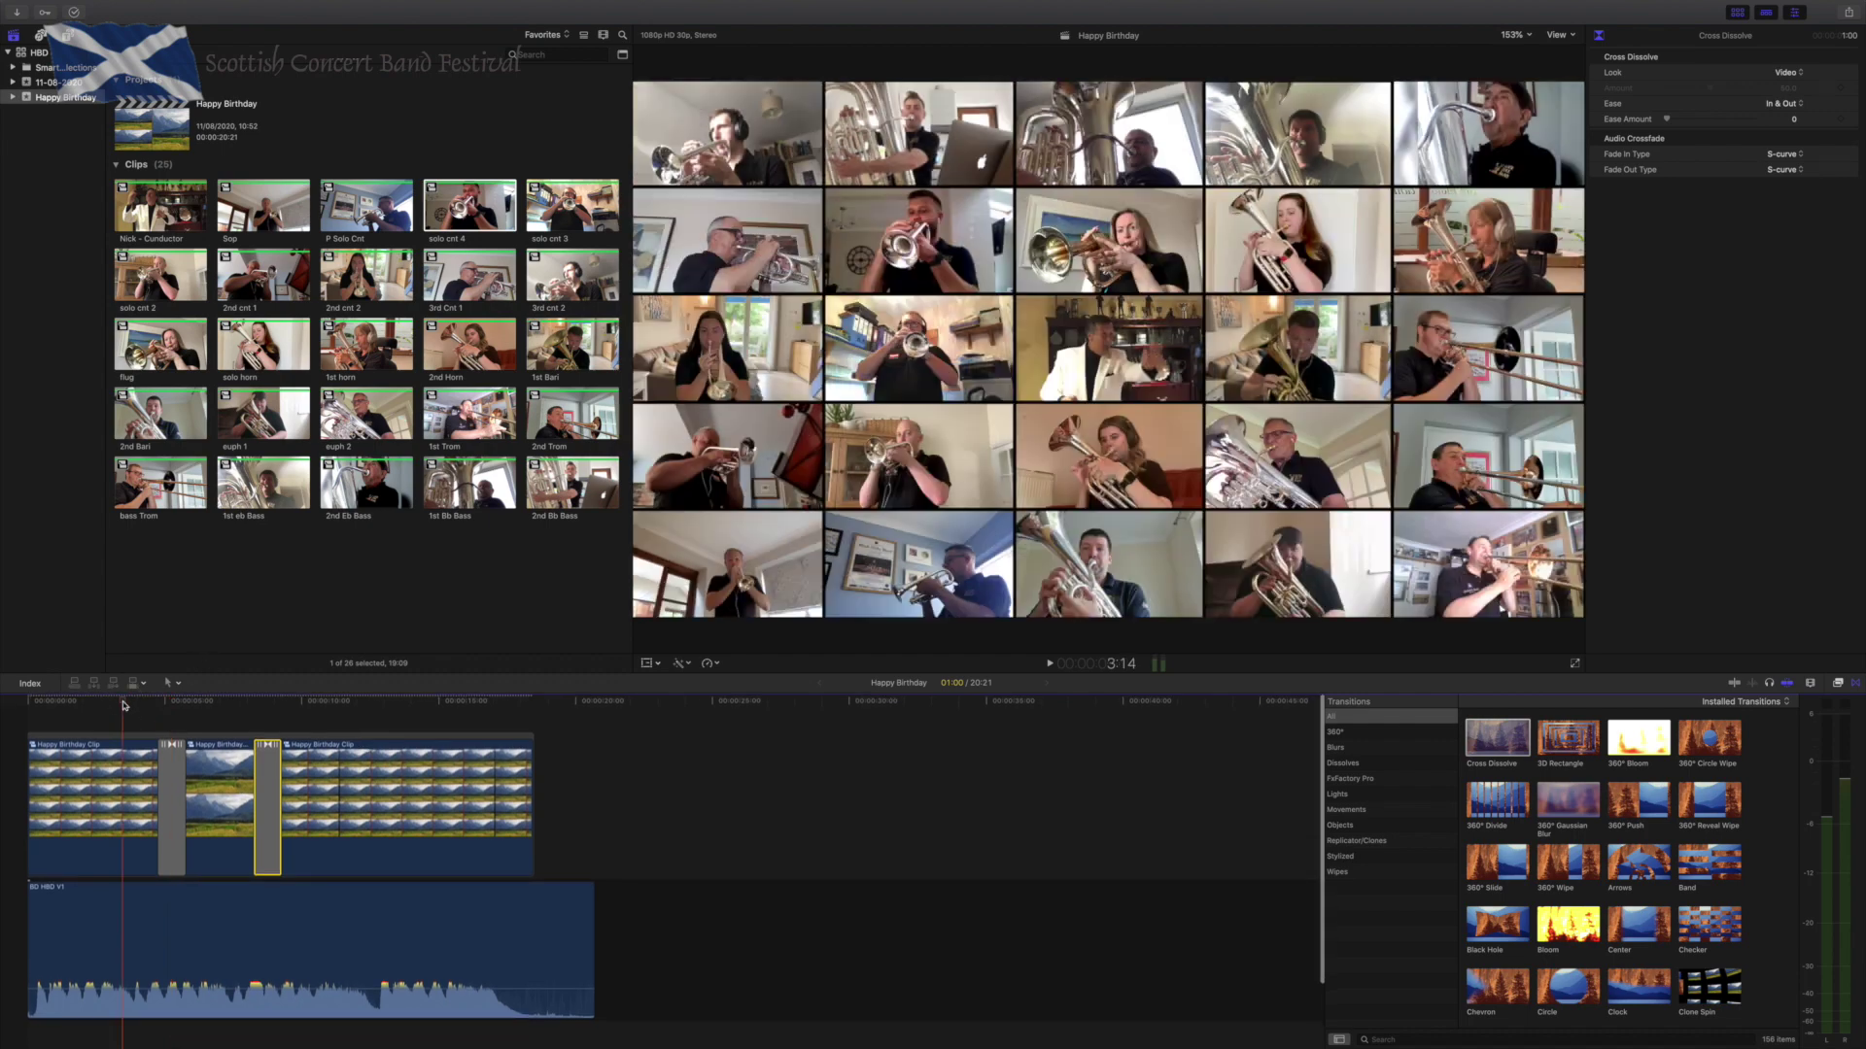
{"action": "key", "text": "space"}
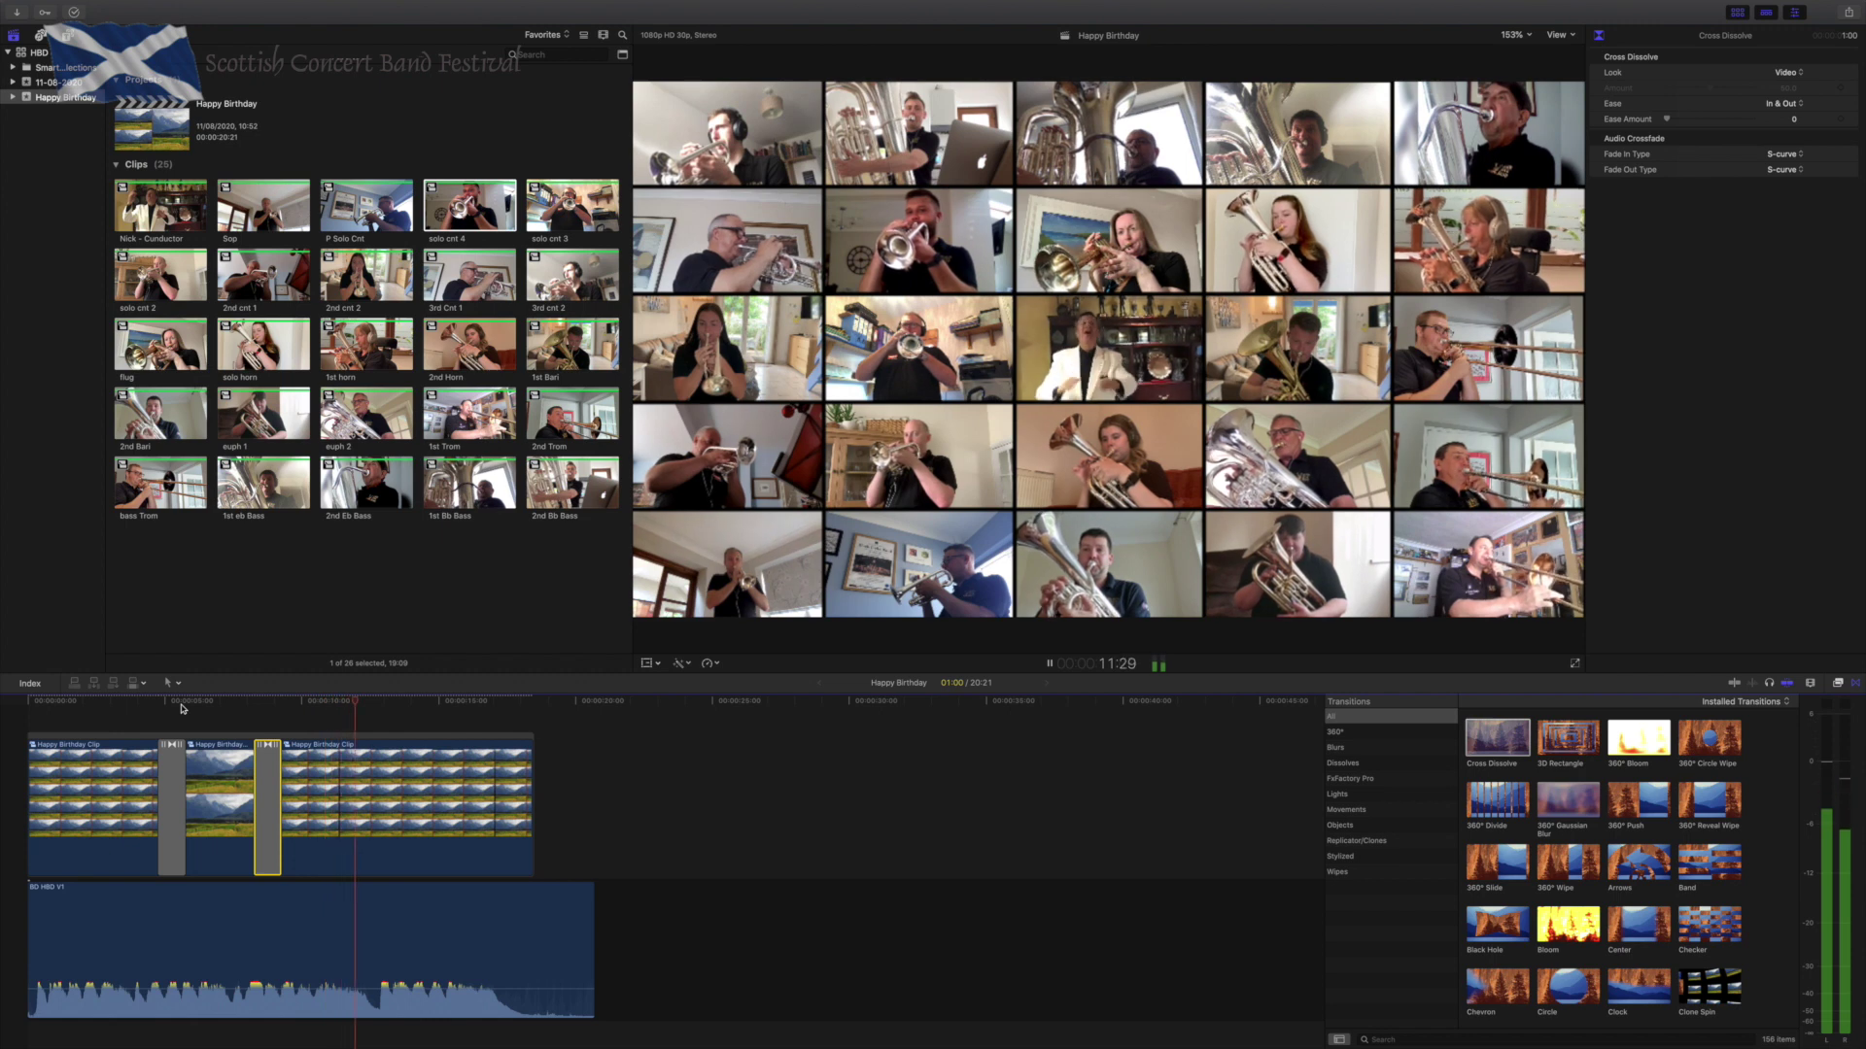
{"action": "key", "text": "space"}
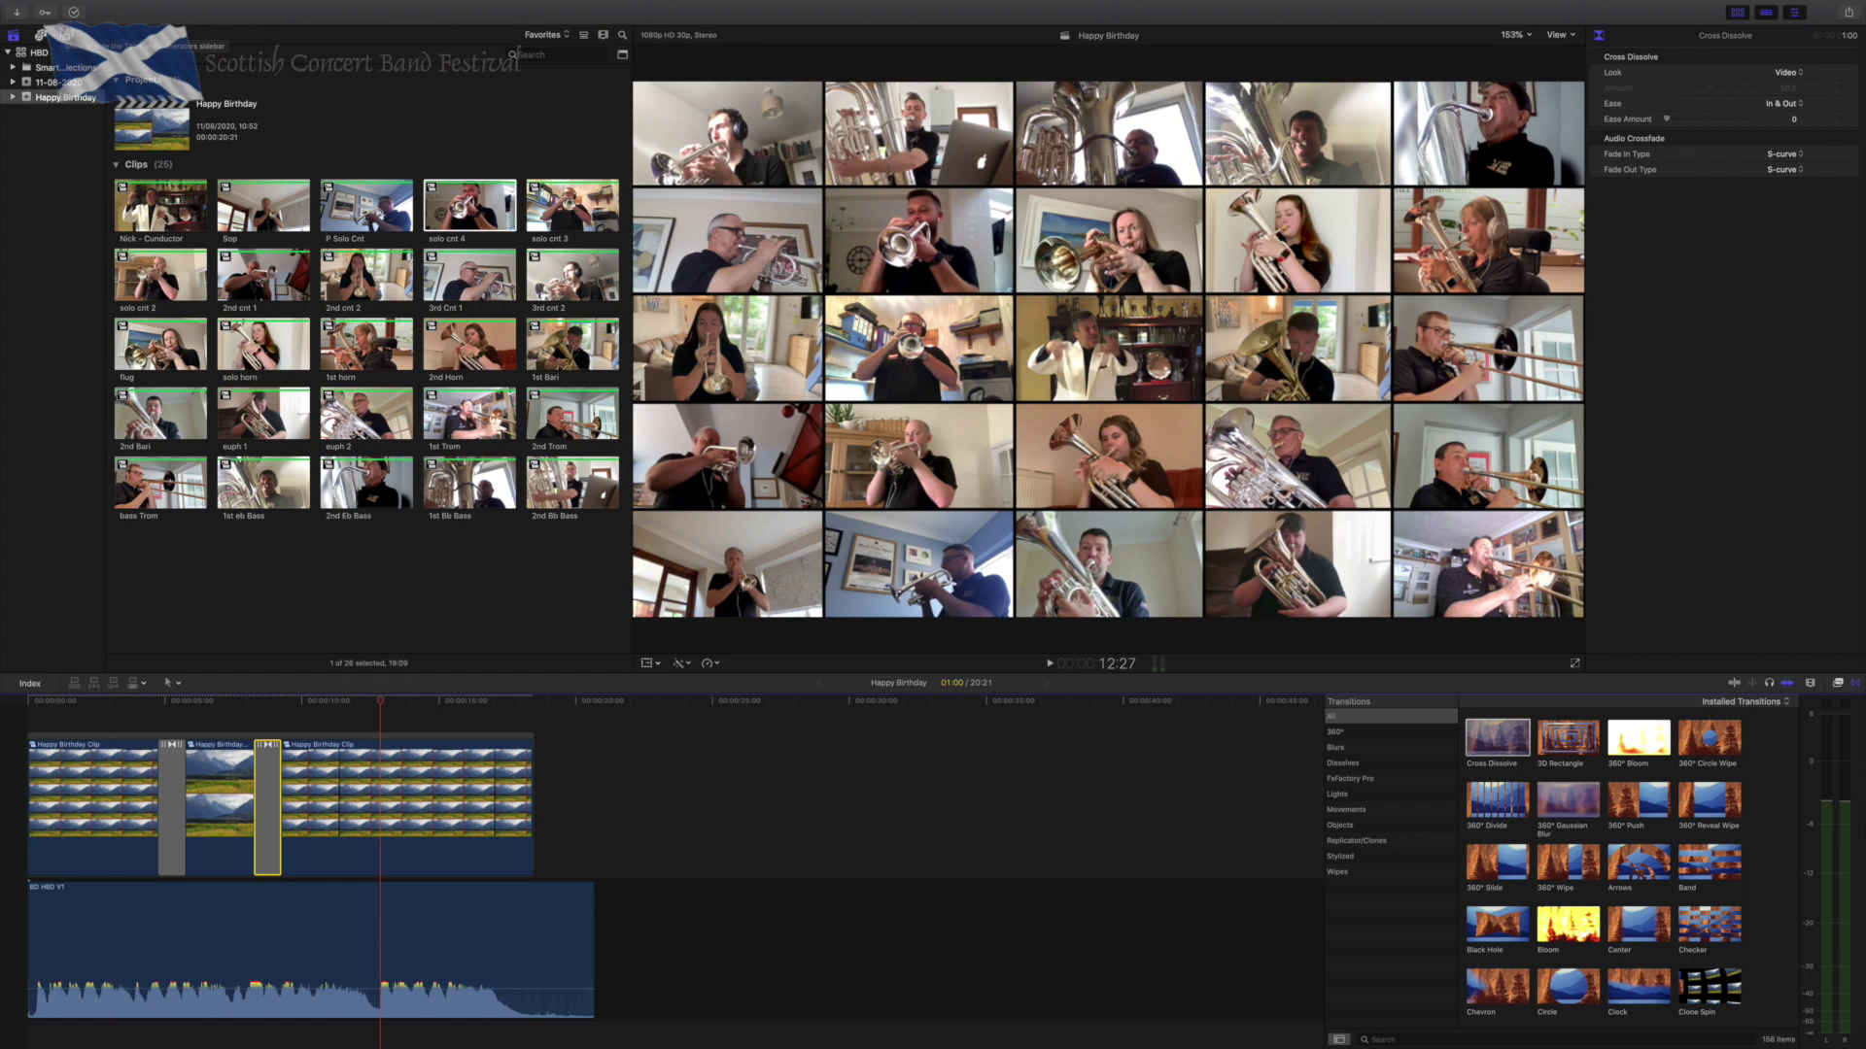
Replace the Cross Dissolve after the three-video compound clip with a Combo Spin transition and preview it from 7:03.
{"action": "key", "text": "Delete"}
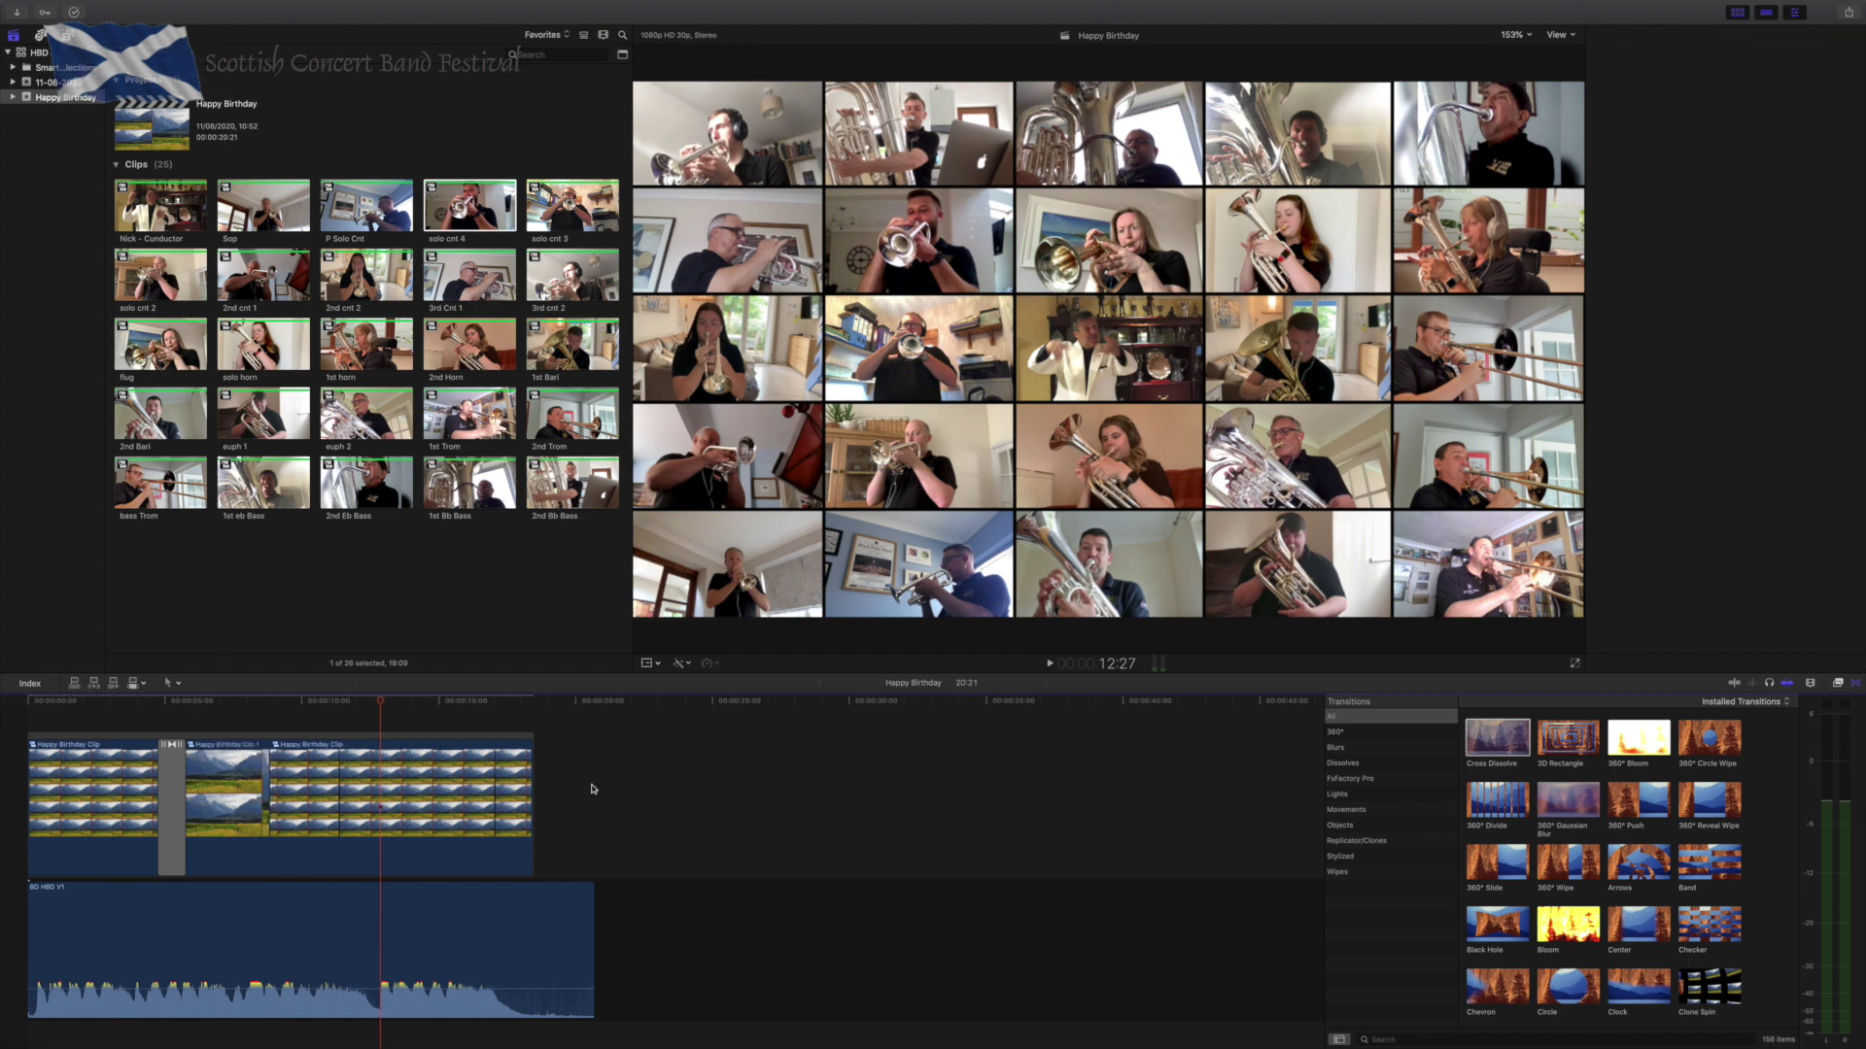
{"action": "scroll", "coordinate": [1507, 825], "scroll_direction": "down", "scroll_amount": 5}
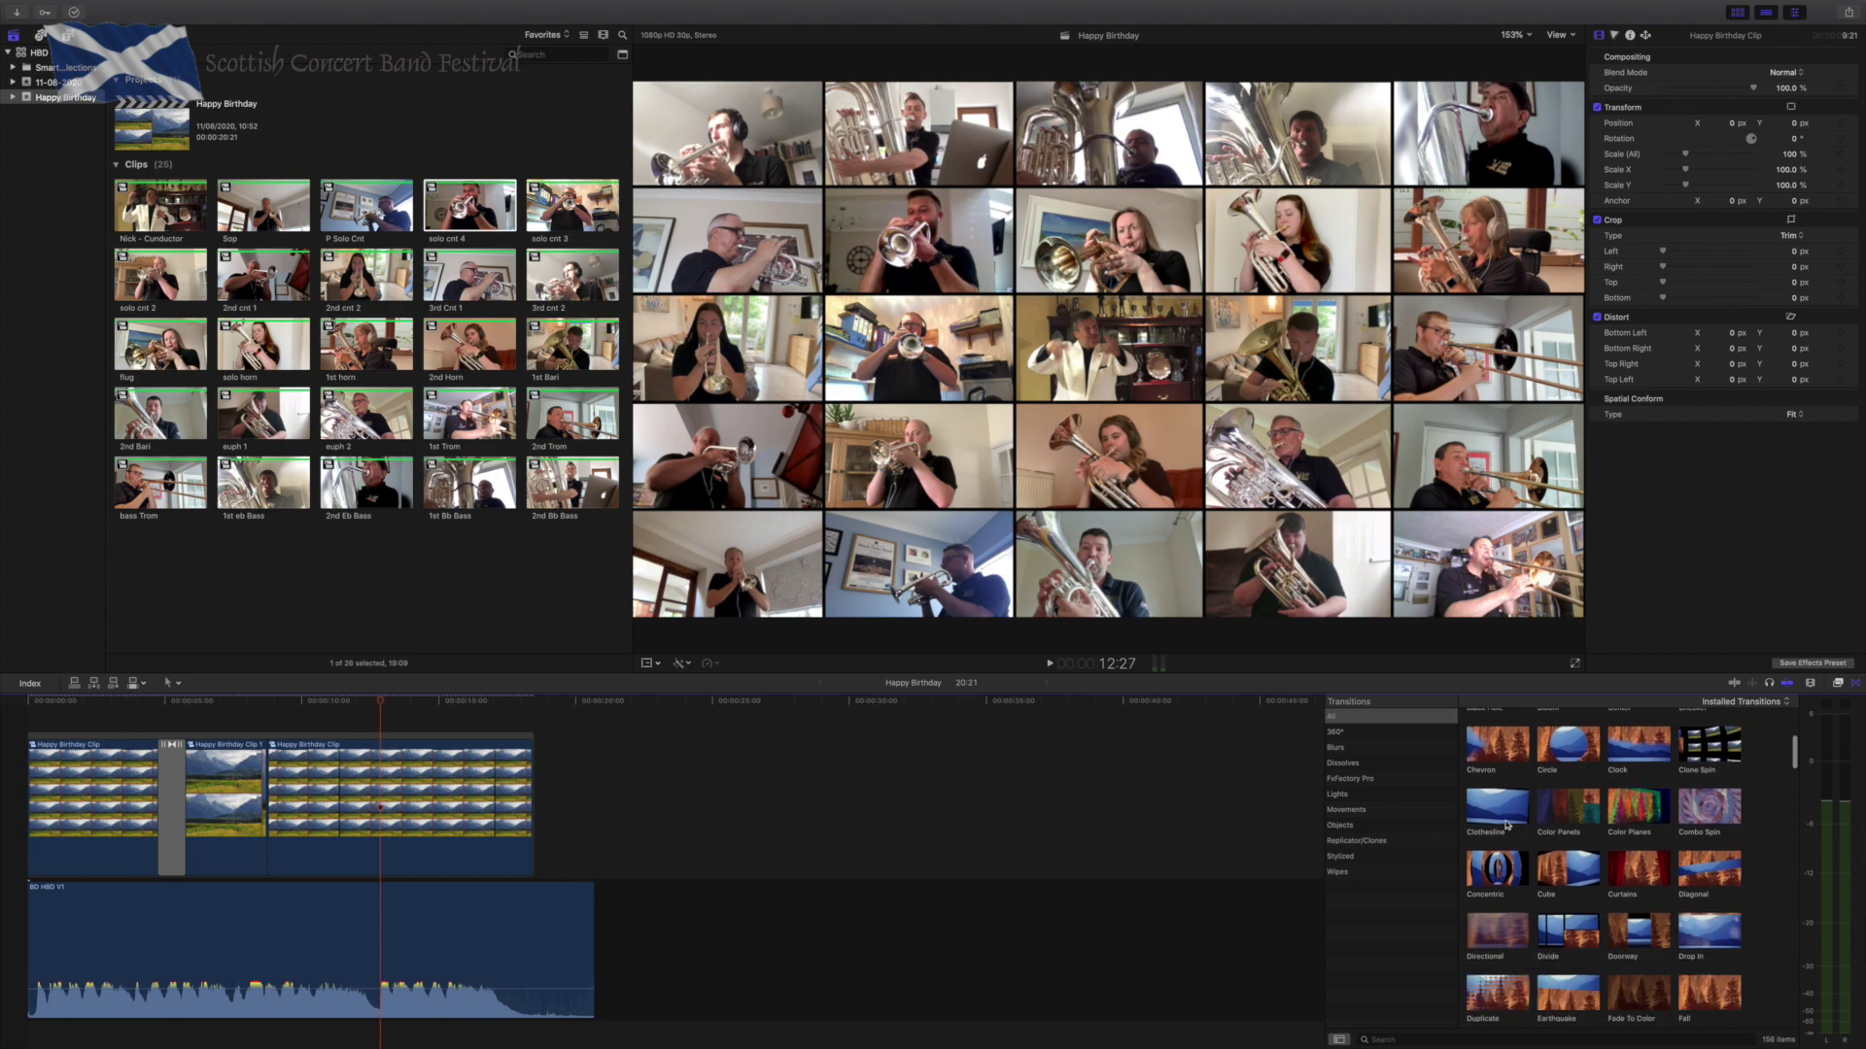
{"action": "left_click_drag", "start_coordinate": [1673, 833], "coordinate": [281, 787]}
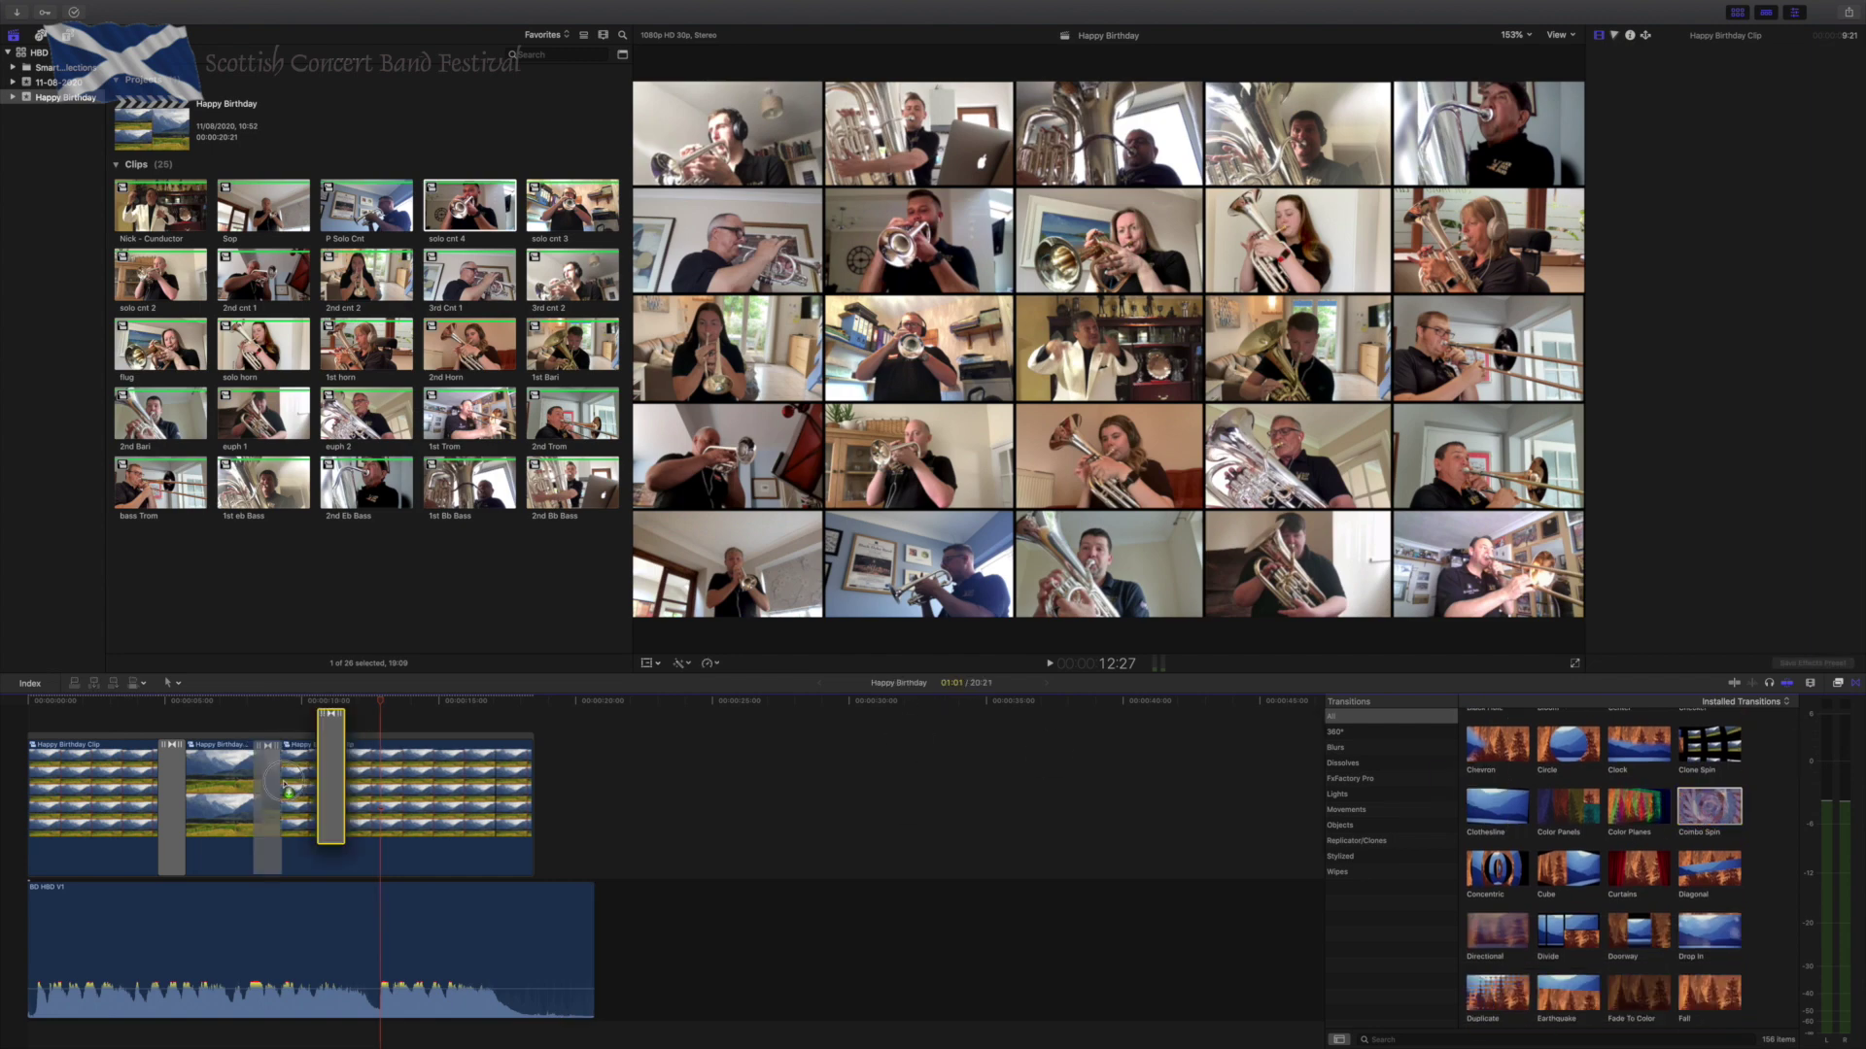
{"action": "left_click", "coordinate": [223, 714]}
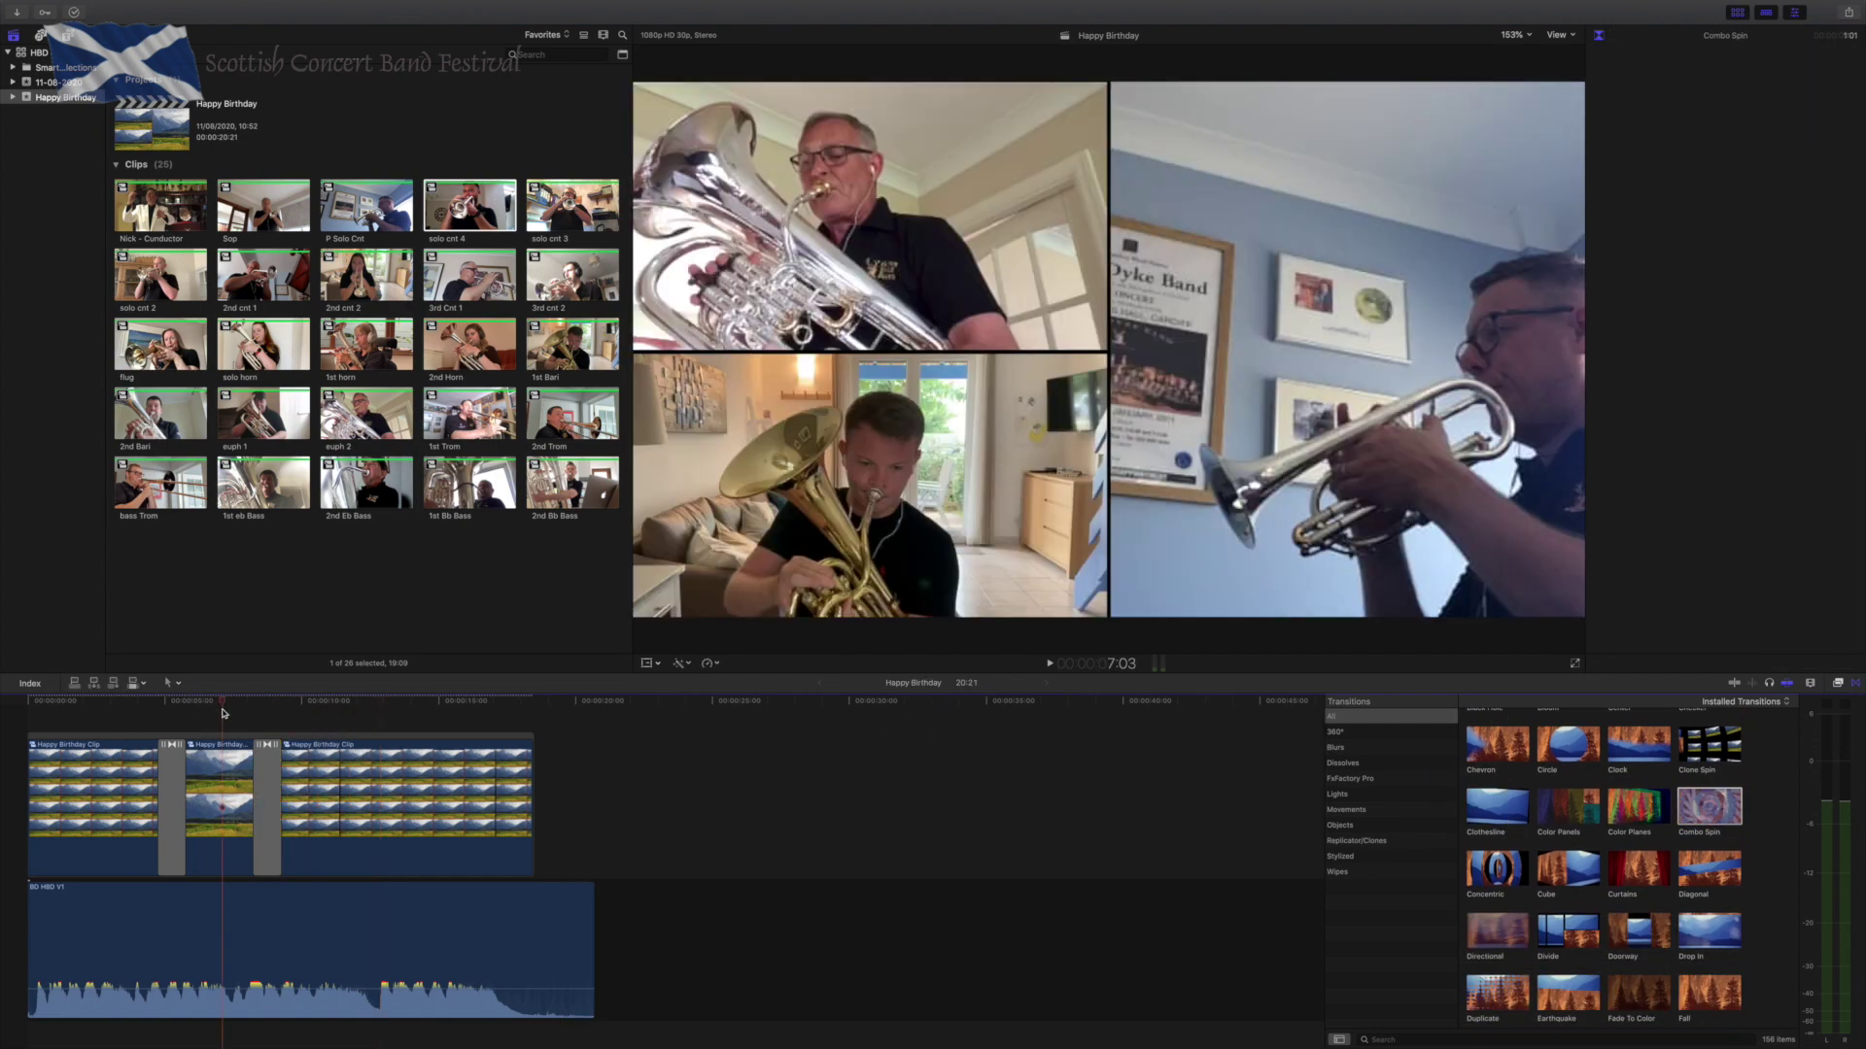
{"action": "key", "text": "space"}
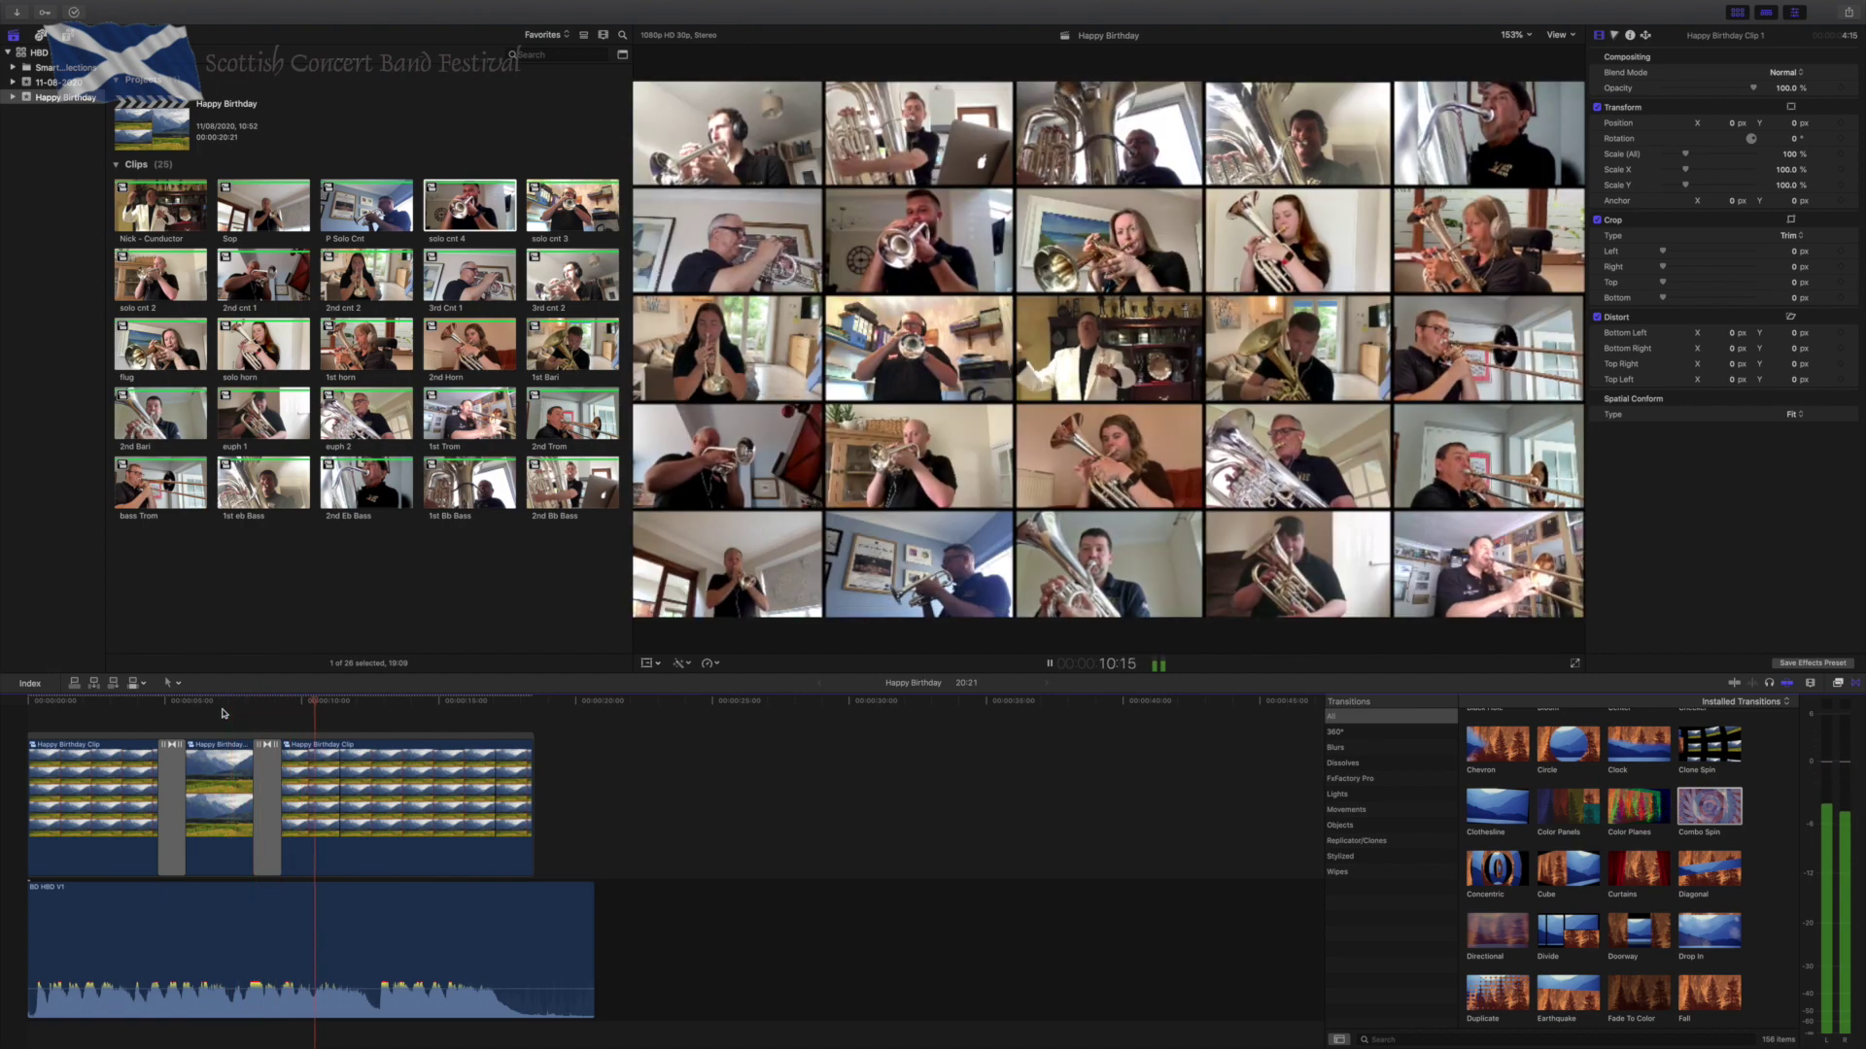
{"action": "key", "text": "space"}
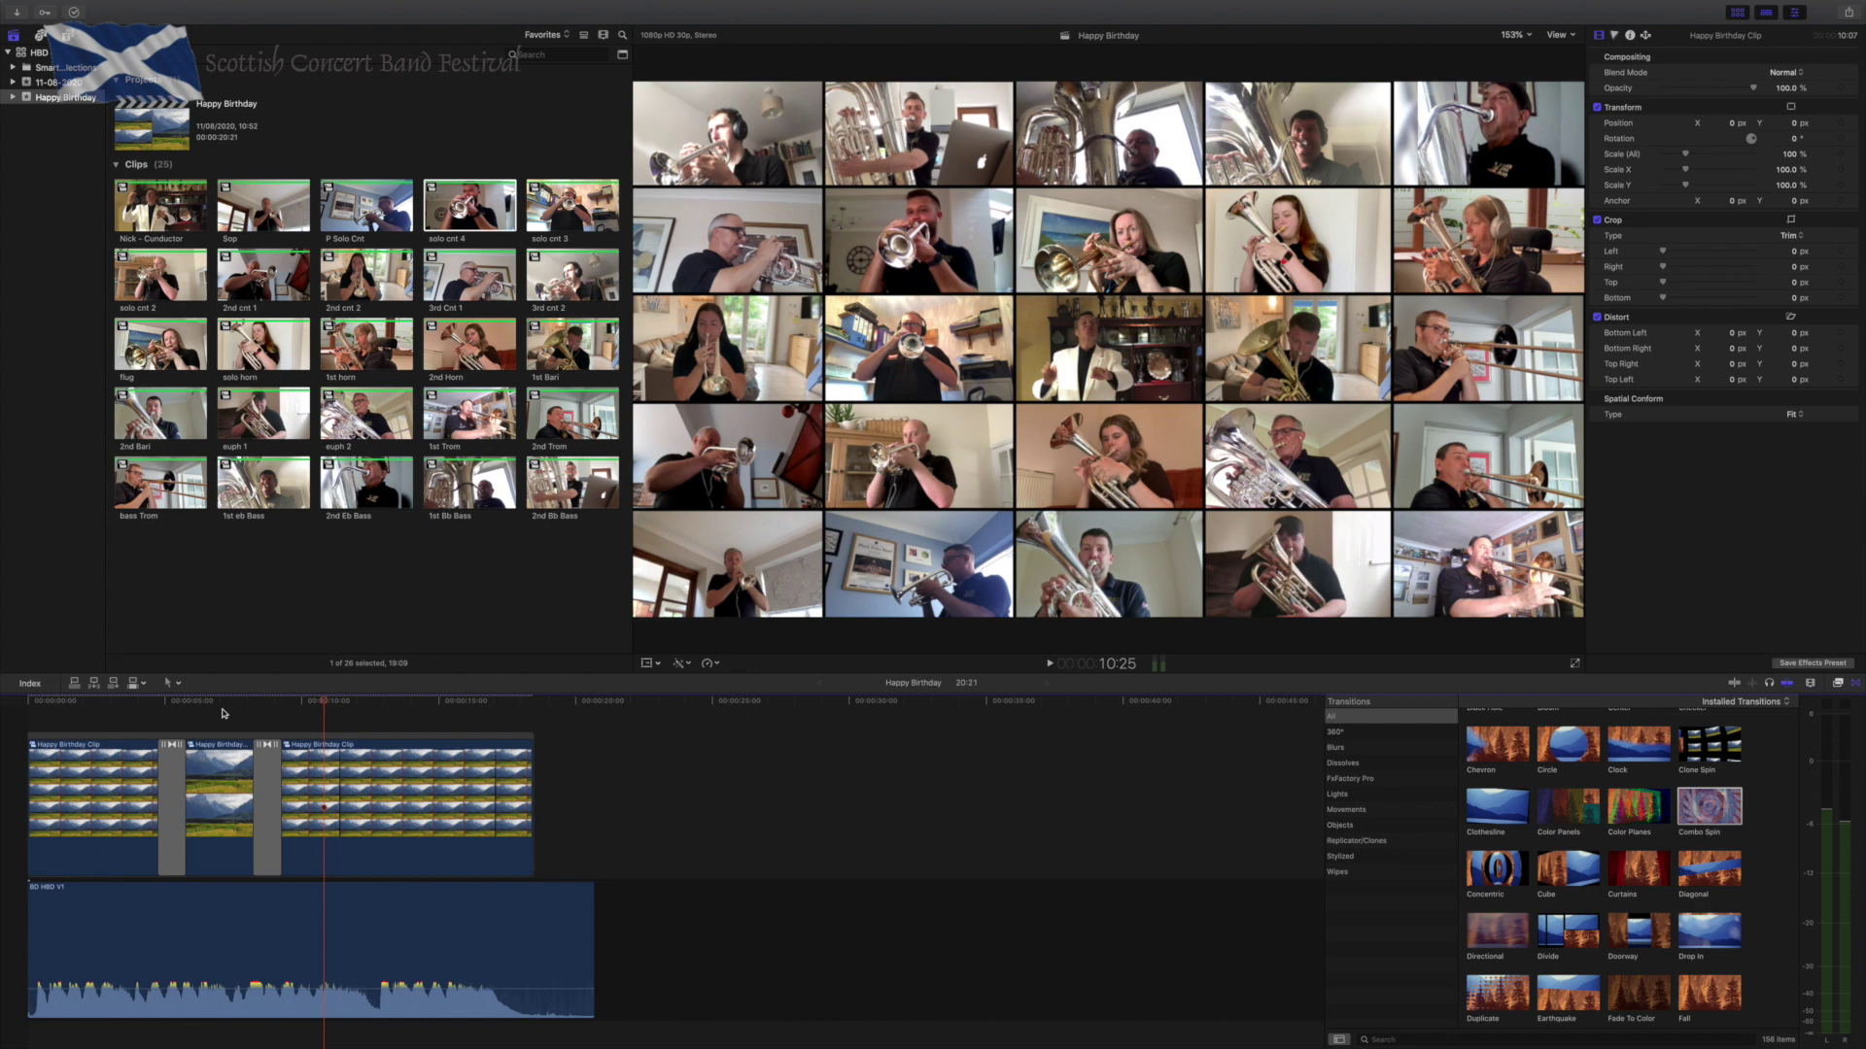
Select Proxy as the media playback setting for the viewer.
{"action": "left_click", "coordinate": [1565, 35]}
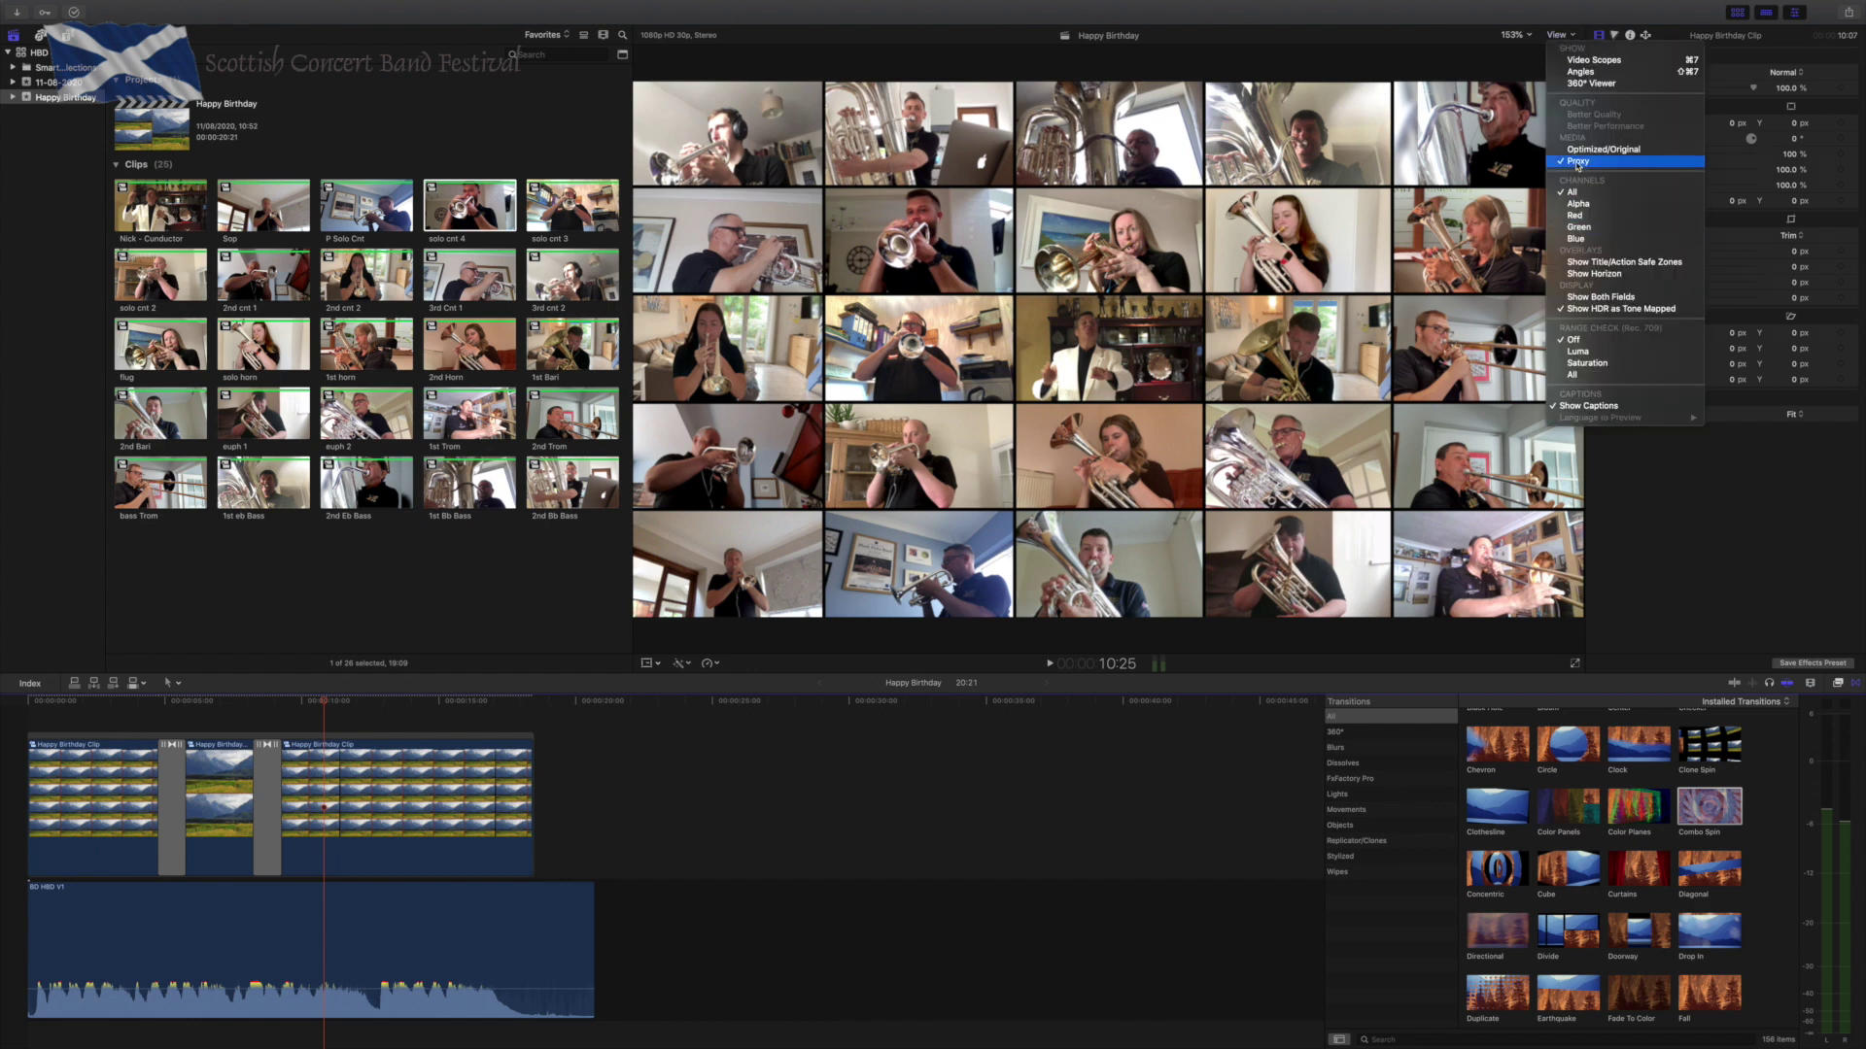
{"action": "left_click", "coordinate": [1577, 165]}
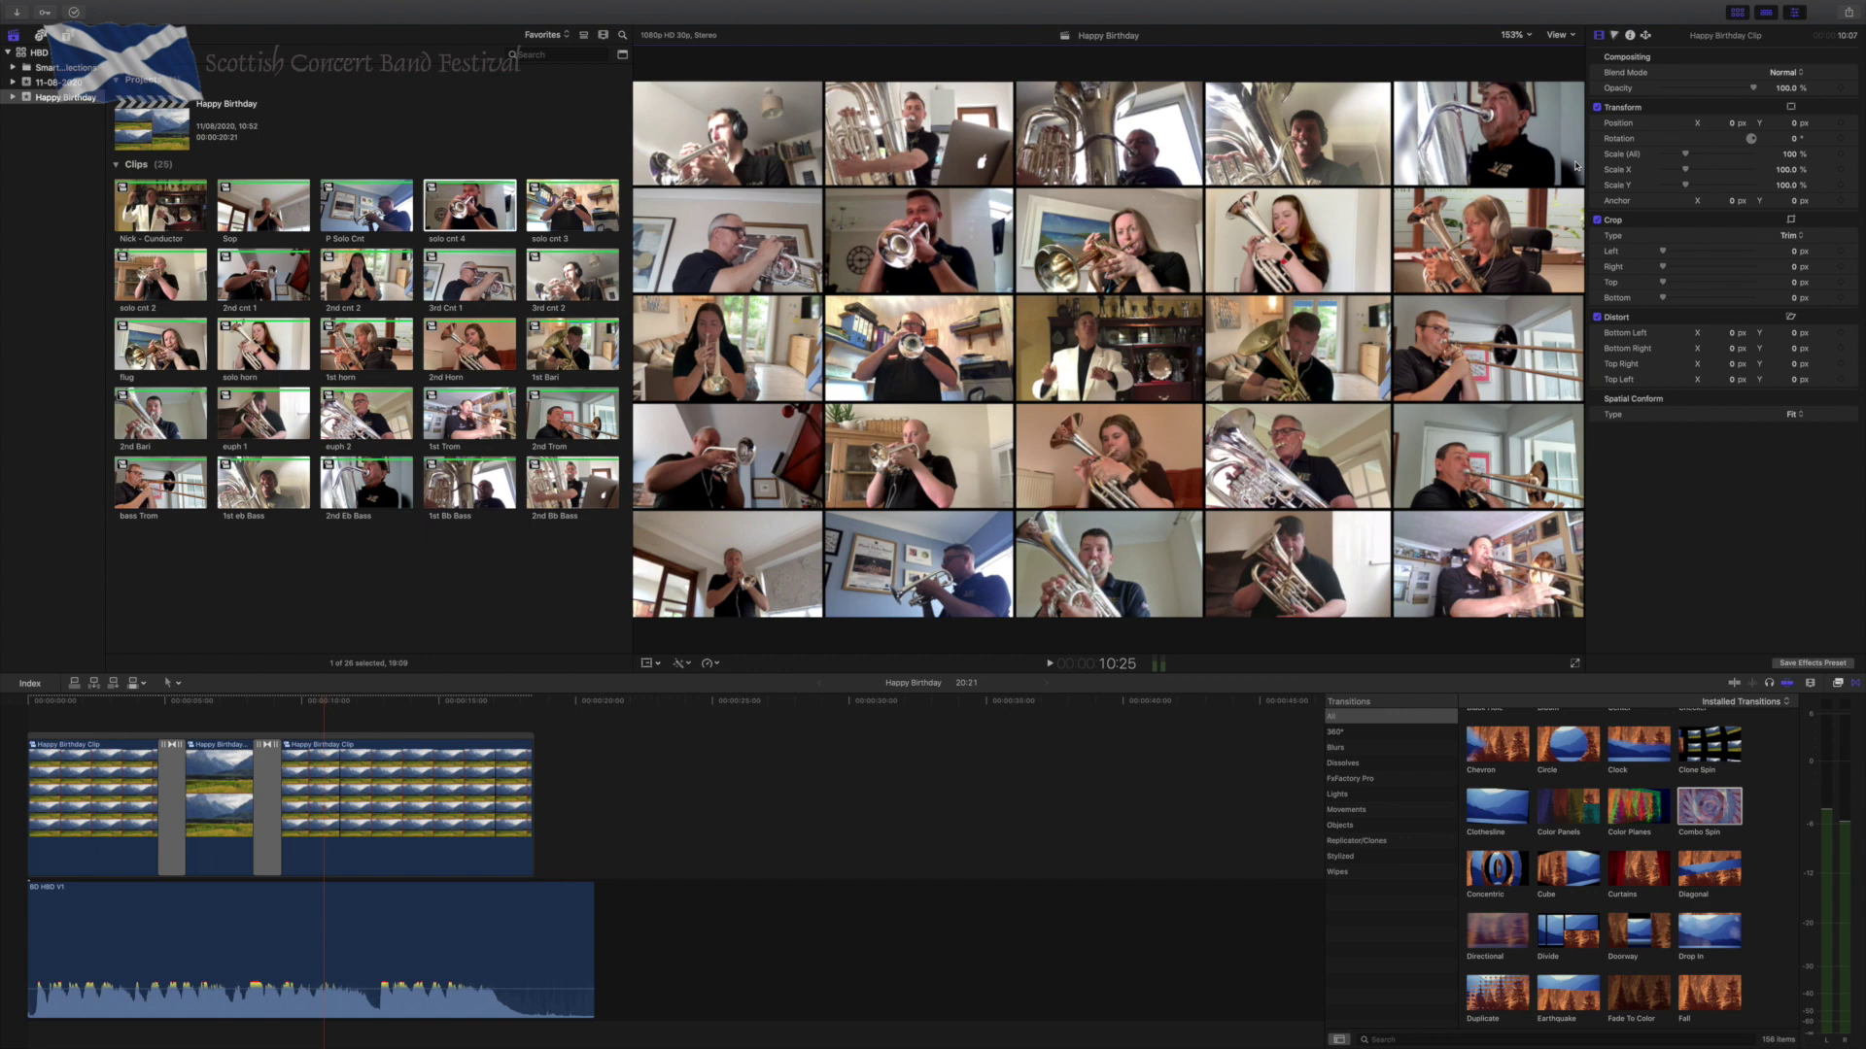